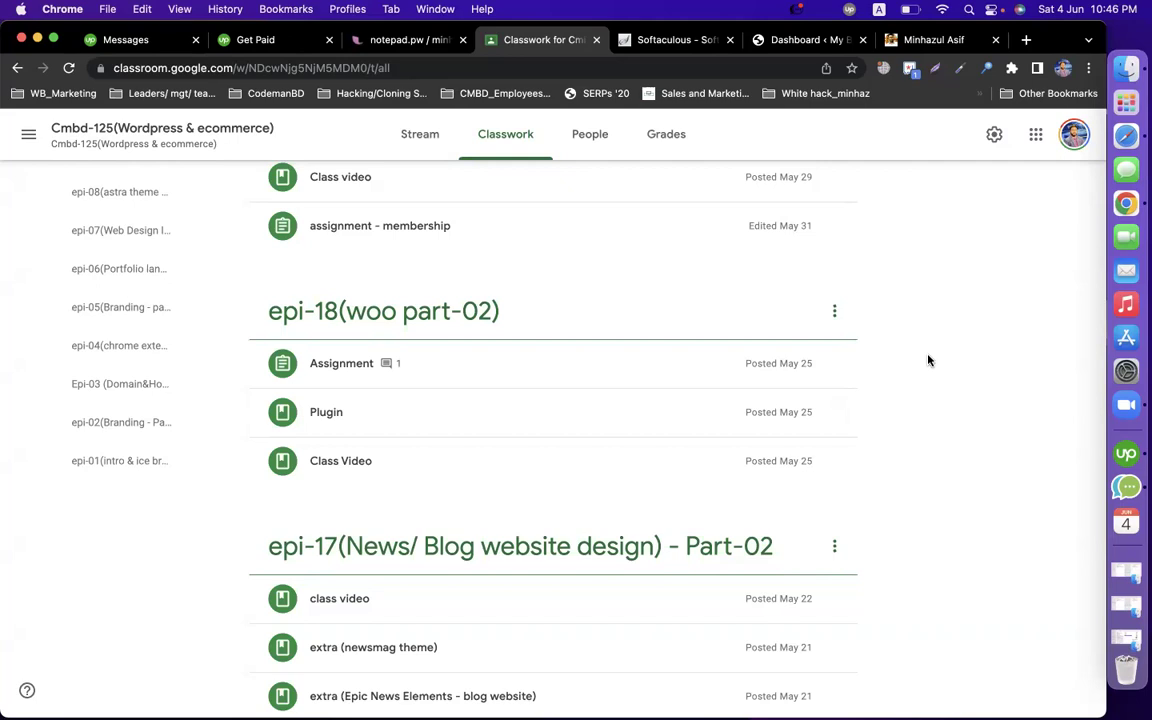
# Step: Search Google for "codemanbd" in a new browser tab and look over the results
pyautogui.click(1026, 40)
pyautogui.write('code')
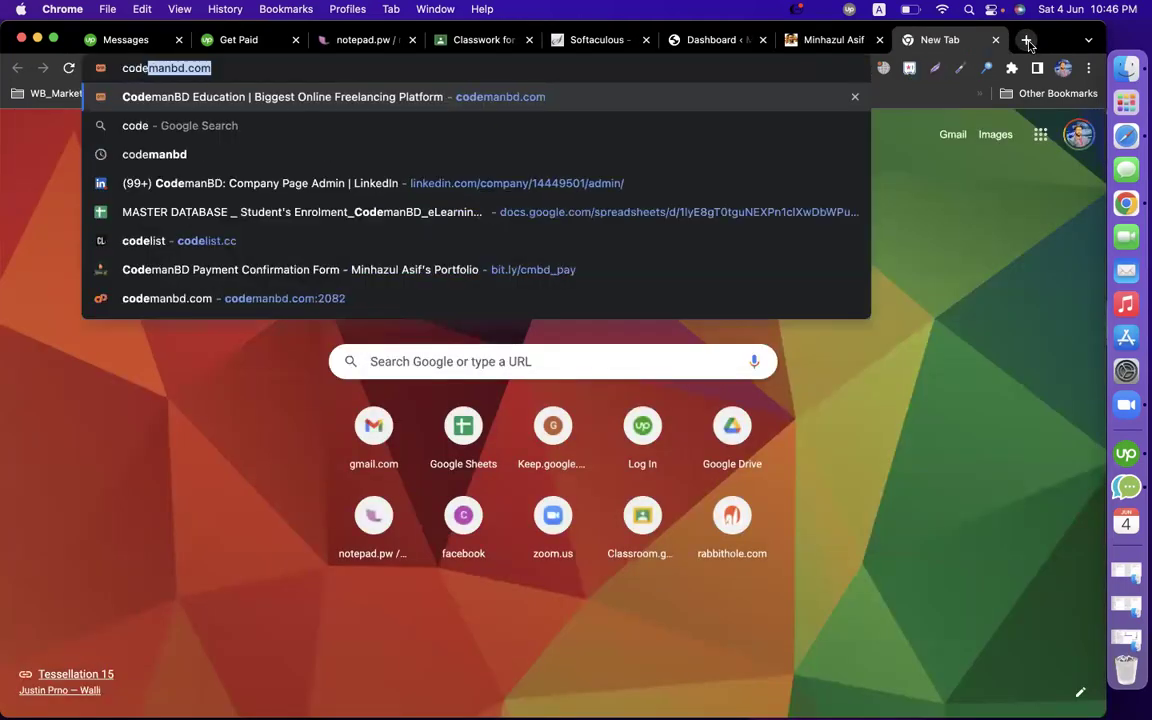
pyautogui.write('manb')
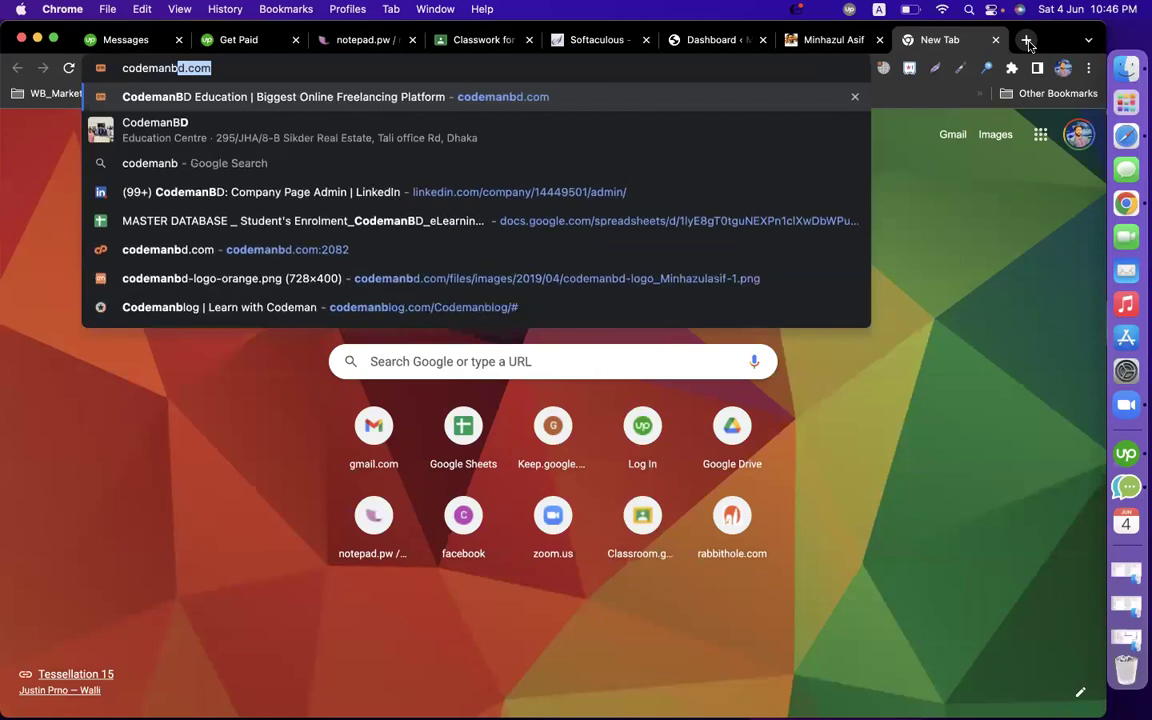
pyautogui.write('d')
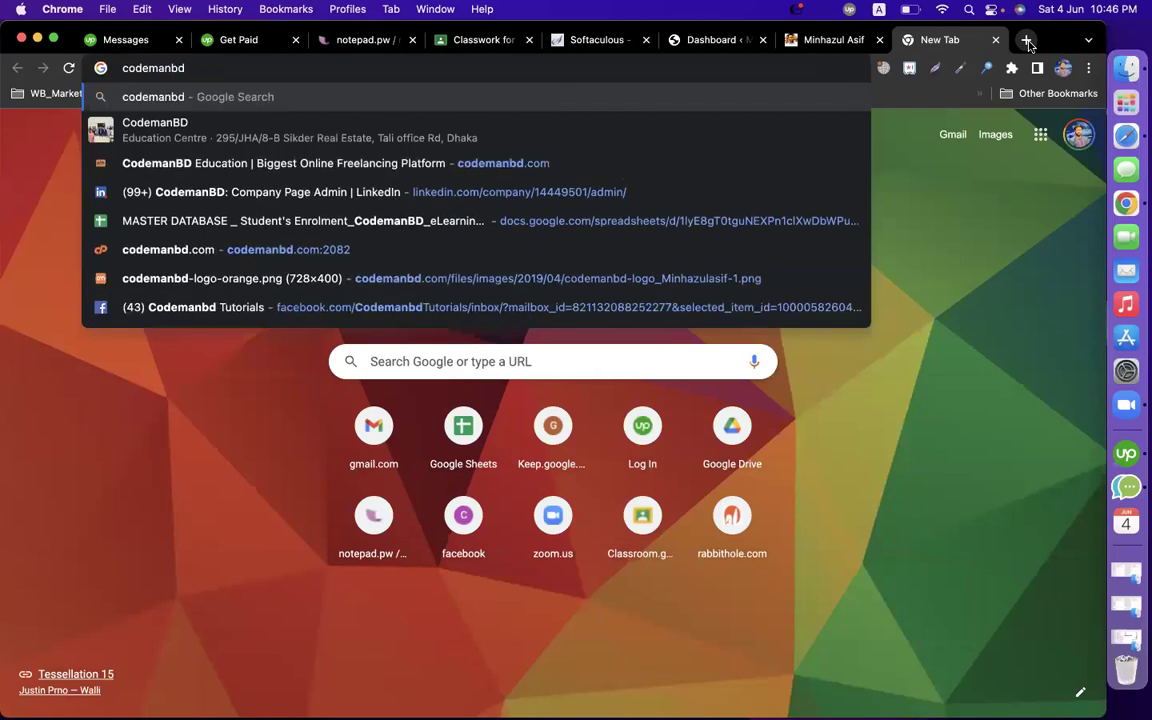
pyautogui.press('Return')
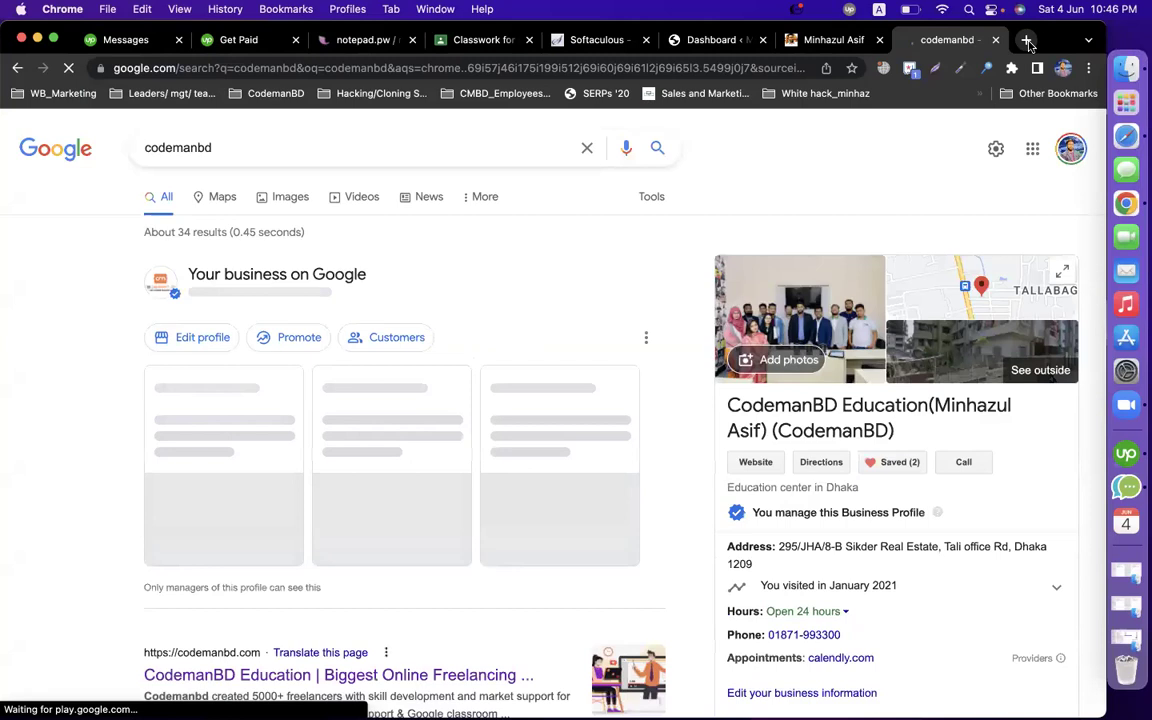
pyautogui.scroll(-5, 275, 375)
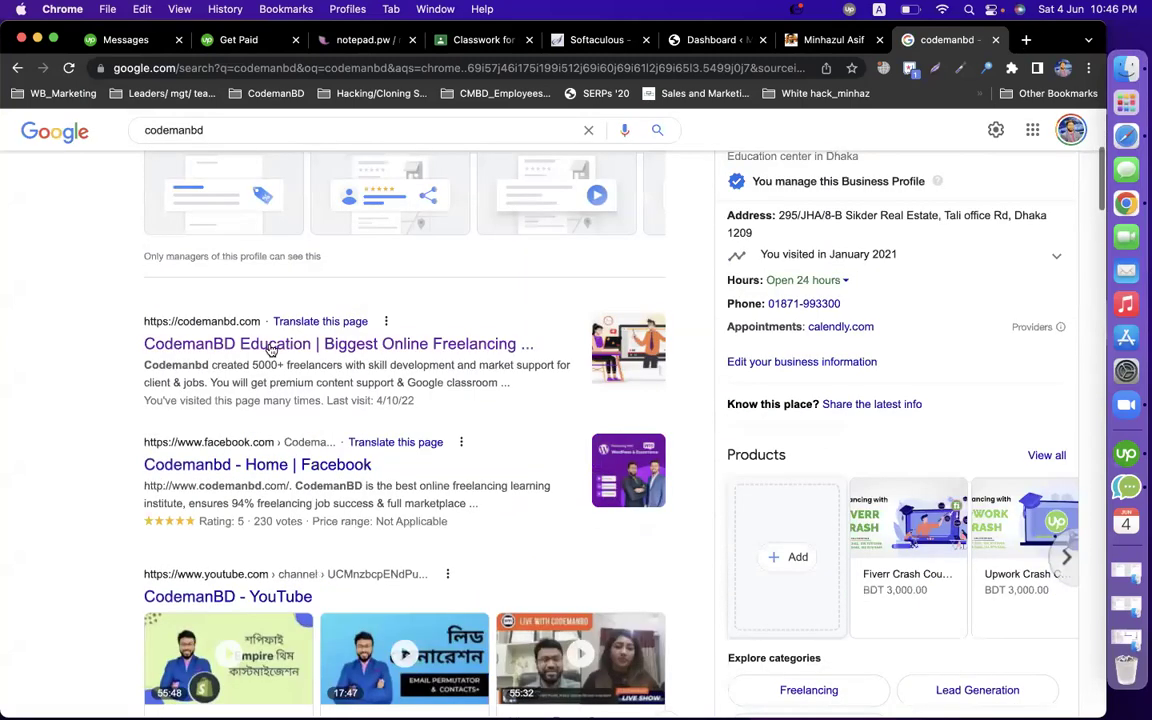
pyautogui.scroll(5, 270, 350)
pyautogui.scroll(-1, 300, 270)
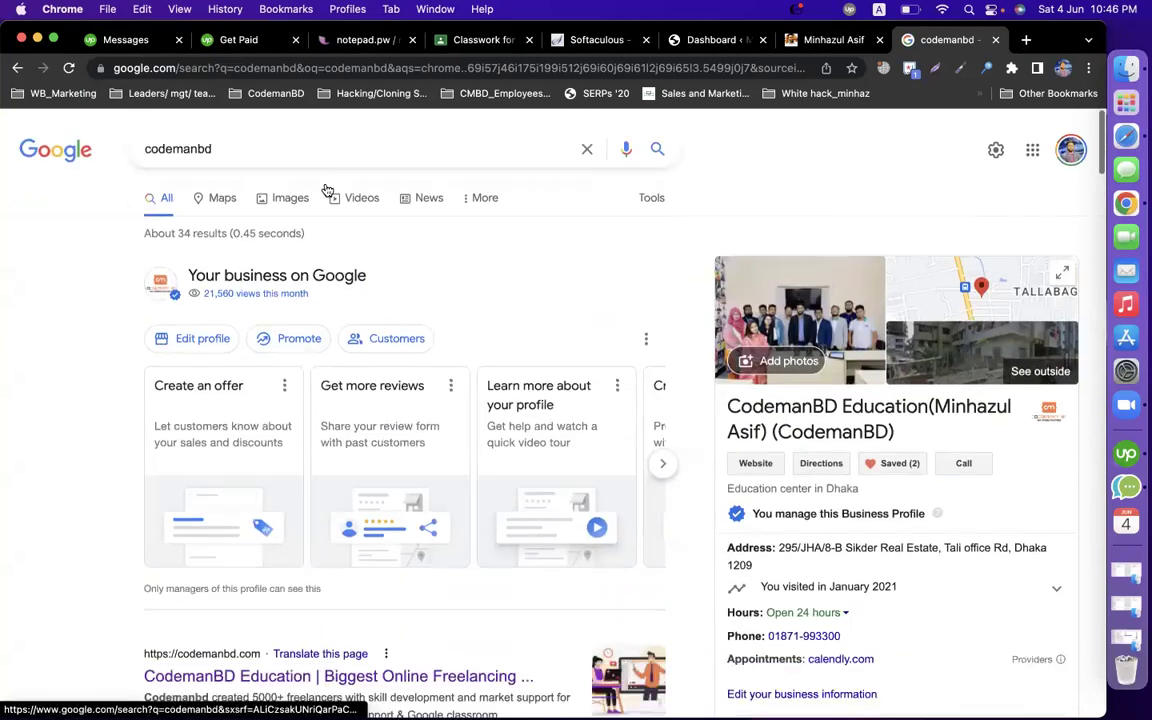
# Step: Search Google for "dropispy review" and look over the results page
pyautogui.click(277, 152)
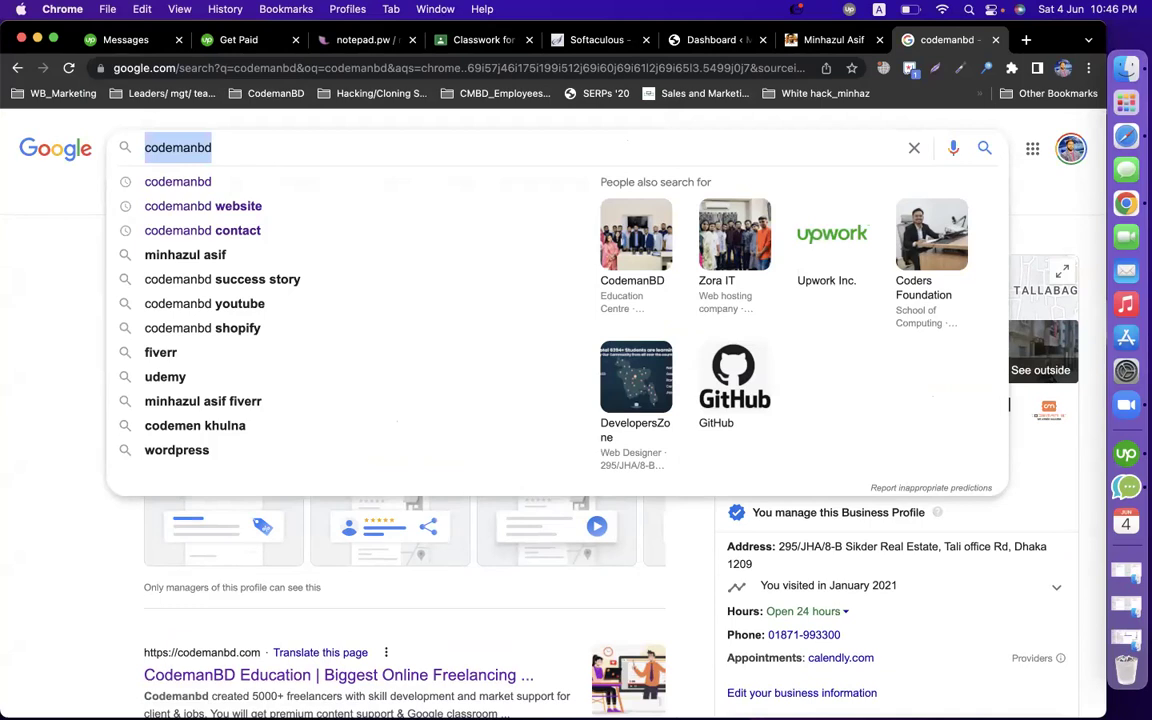
pyautogui.write('dropisp')
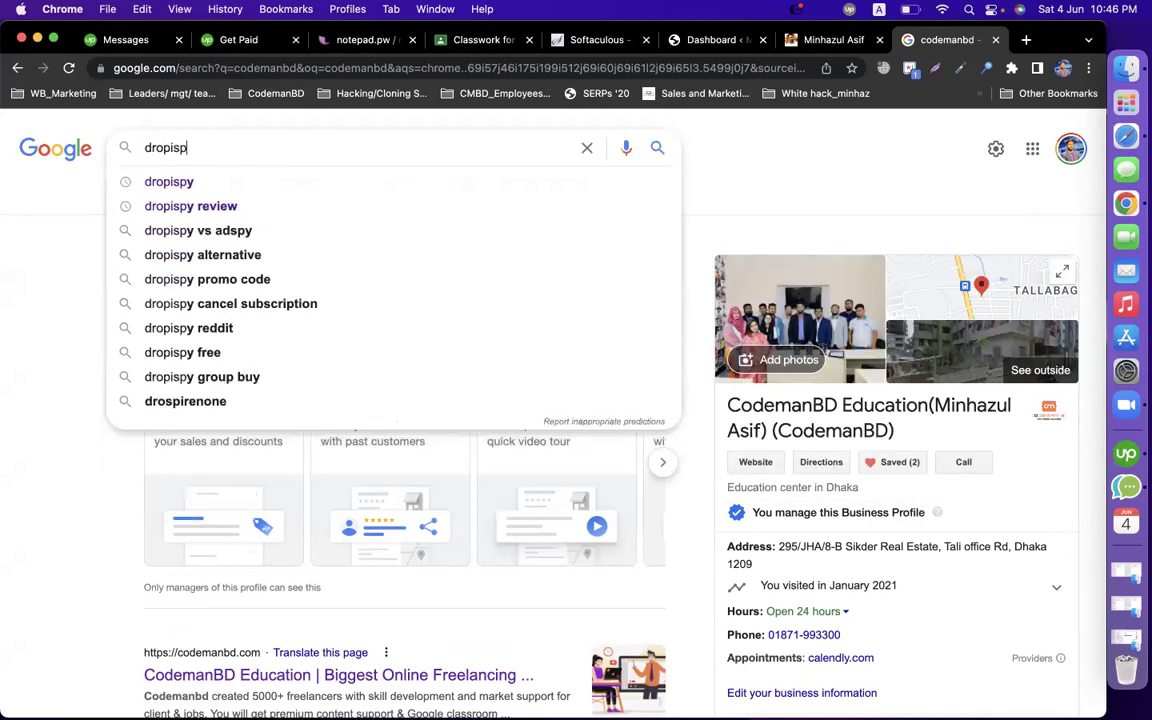
pyautogui.write('y review')
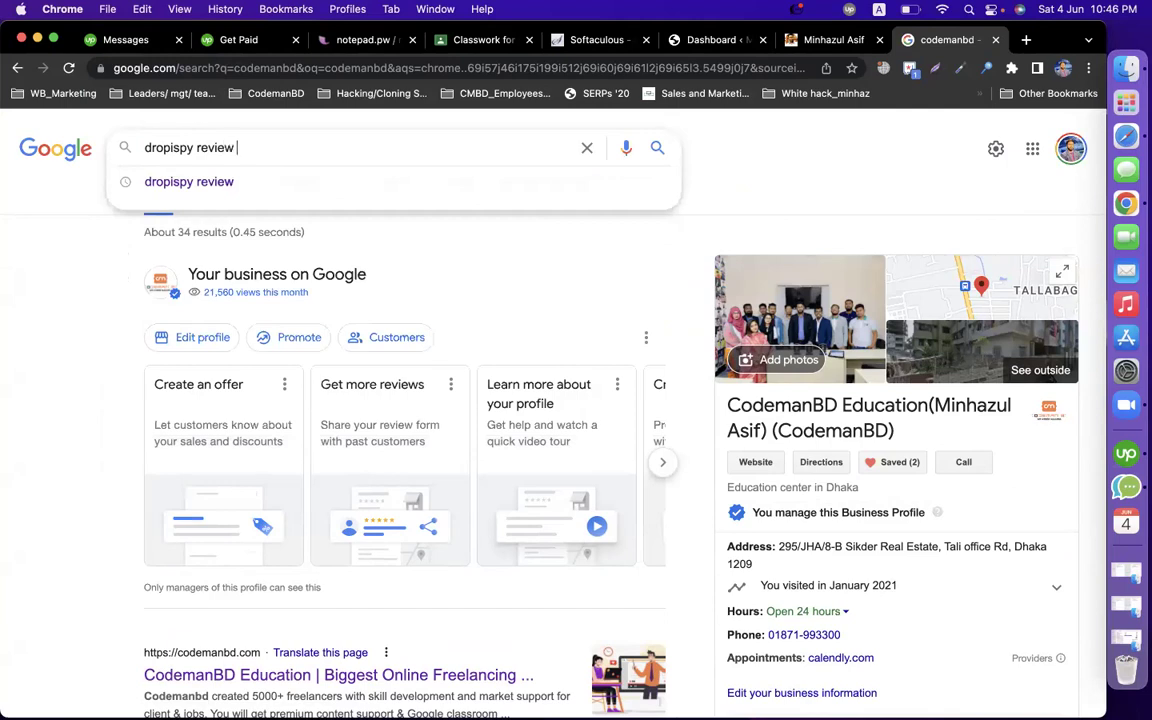
pyautogui.press('Return')
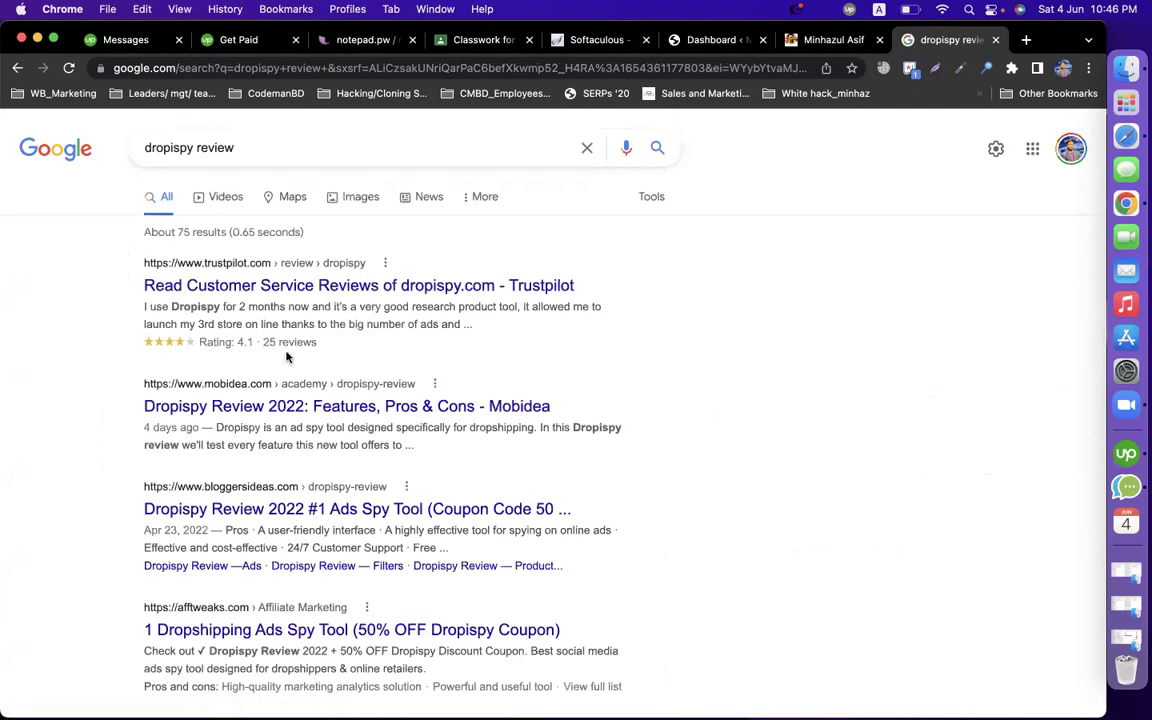
pyautogui.scroll(-5, 290, 370)
pyautogui.scroll(4, 296, 430)
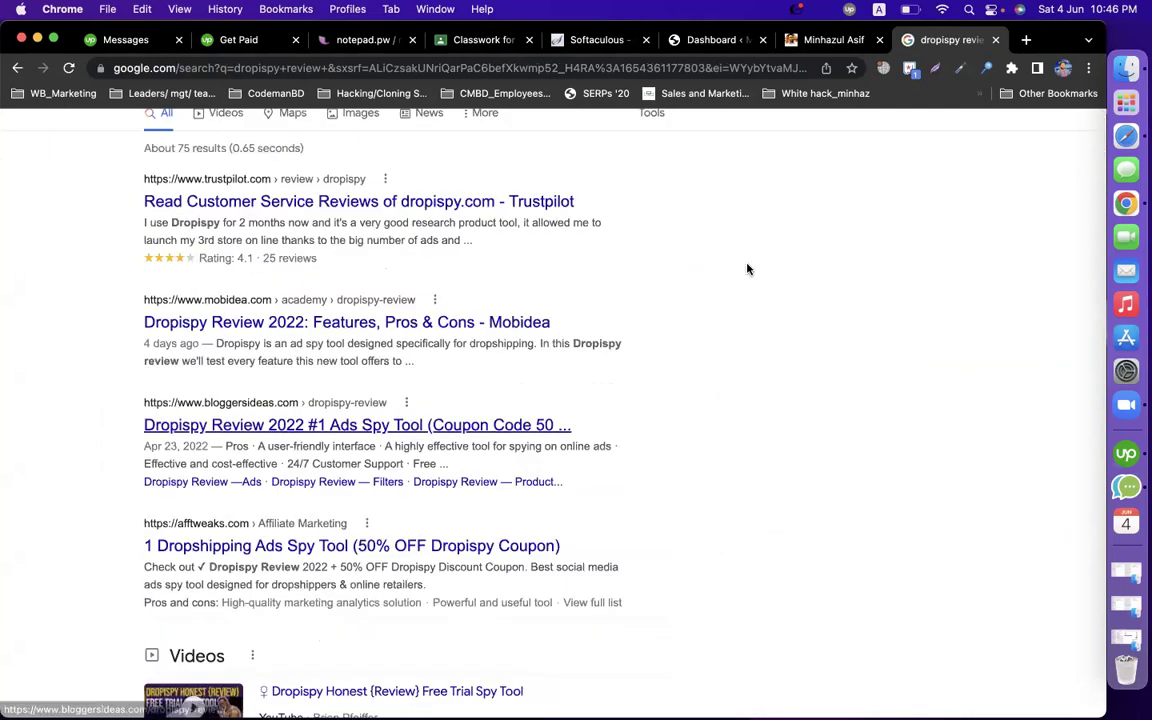
pyautogui.scroll(3, 771, 260)
pyautogui.doubleClick(257, 140)
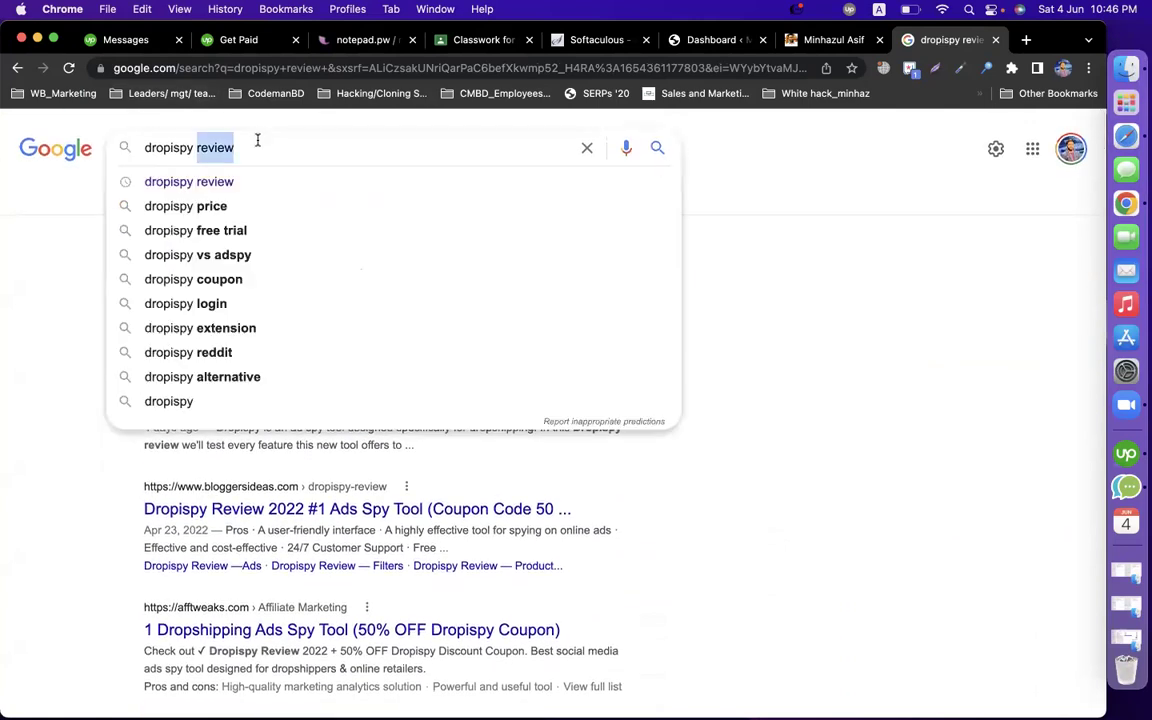
pyautogui.click(915, 232)
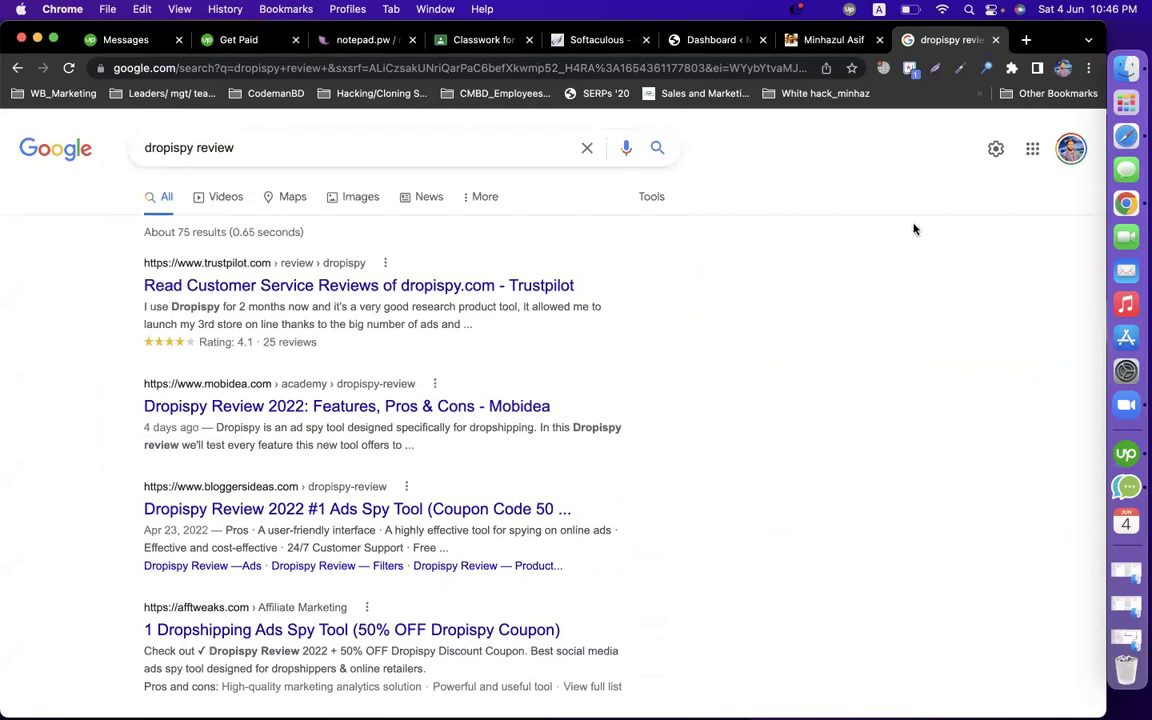
# Step: Open the Blog section of the portfolio website, and look over the smartmag site's WordPress dashboard
pyautogui.click(805, 40)
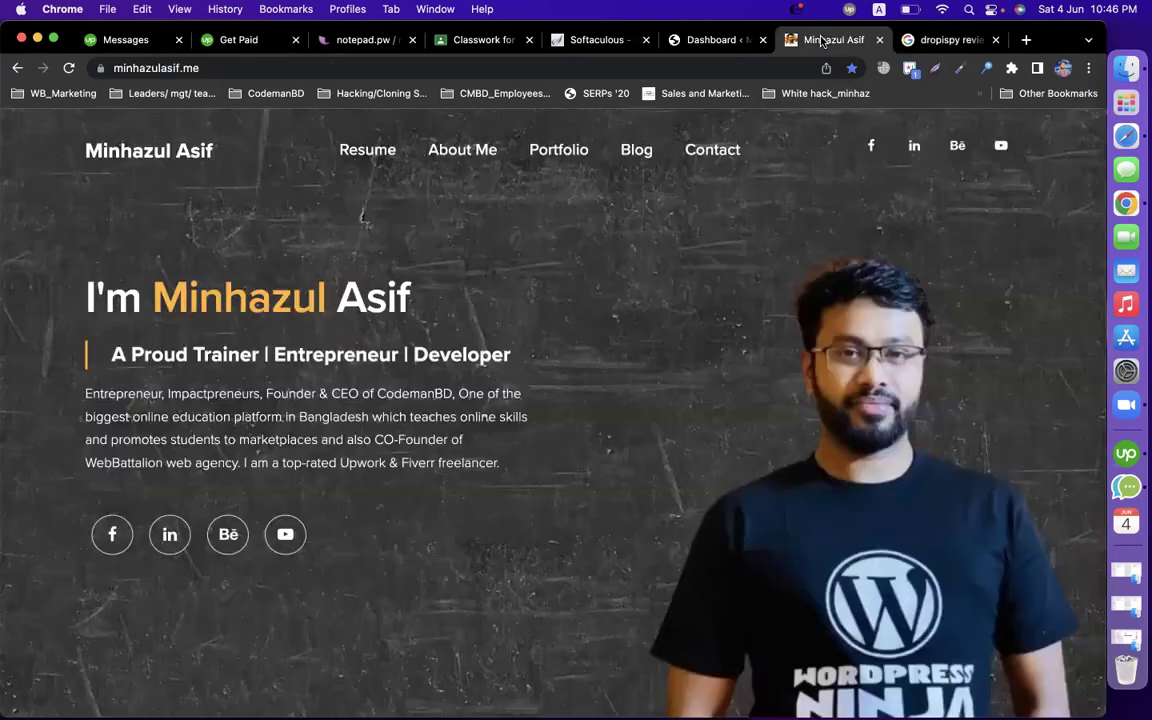
pyautogui.click(643, 152)
pyautogui.click(676, 50)
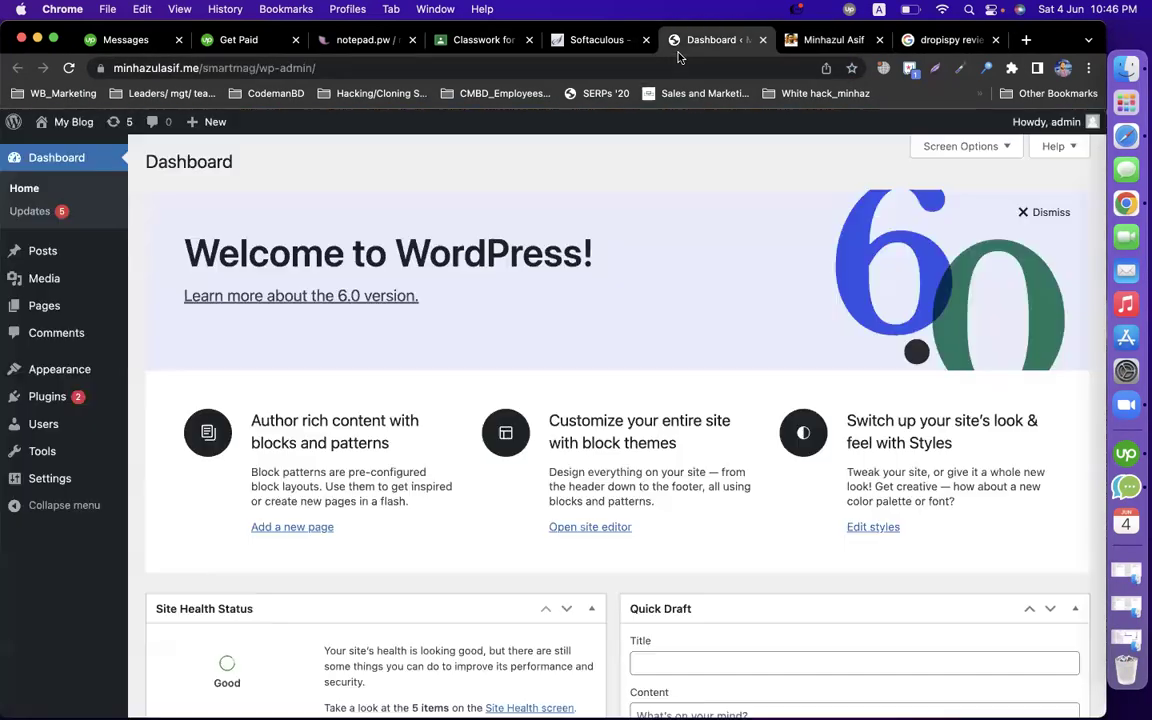
pyautogui.scroll(-10, 620, 280)
pyautogui.scroll(10, 620, 280)
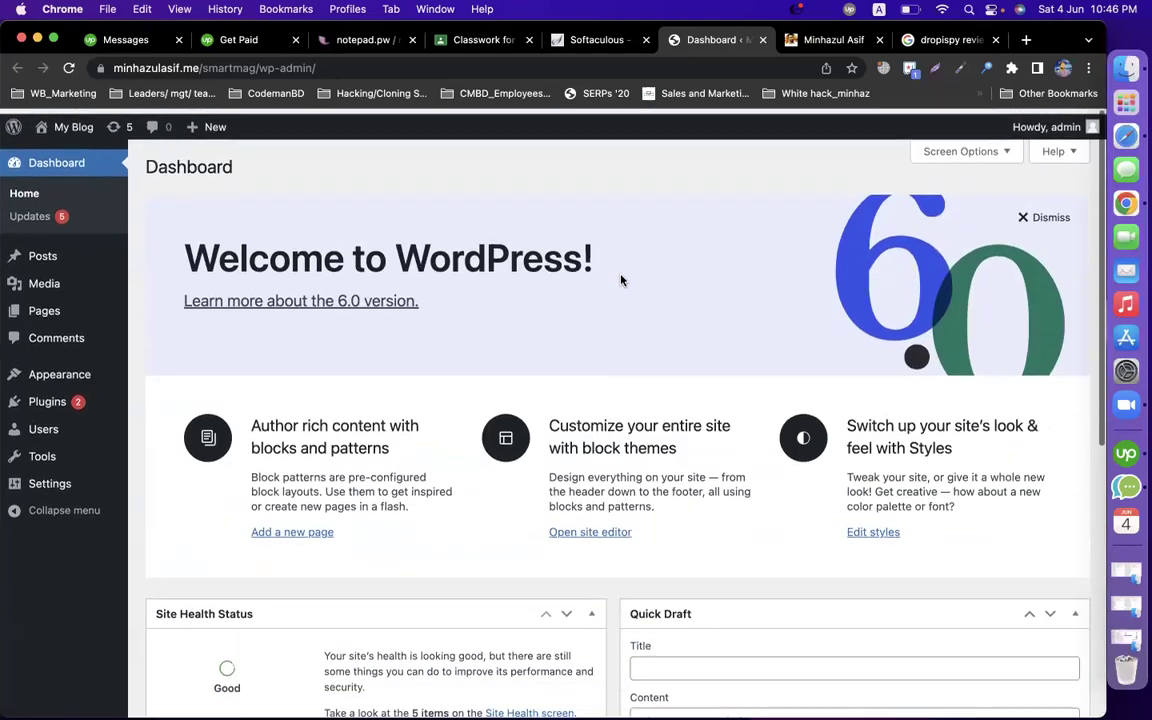
# Step: Open the WordPress page for adding new plugins and search for "rank math"
pyautogui.moveTo(70, 122)
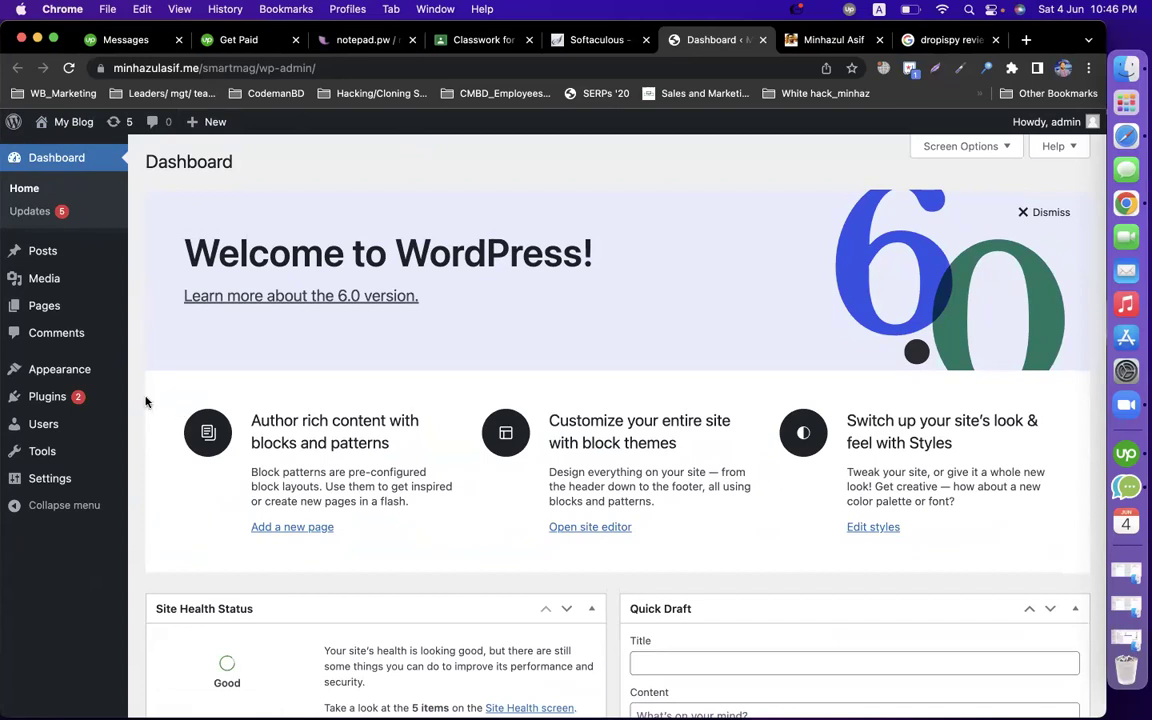
pyautogui.moveTo(60, 398)
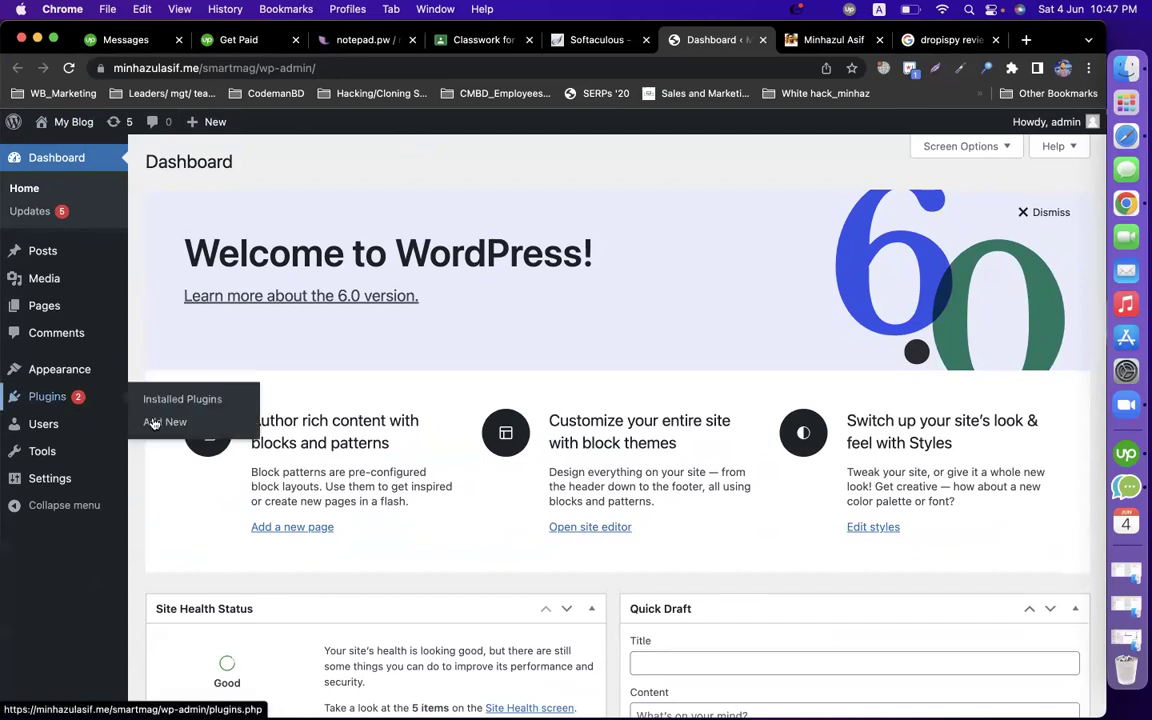
pyautogui.click(161, 424)
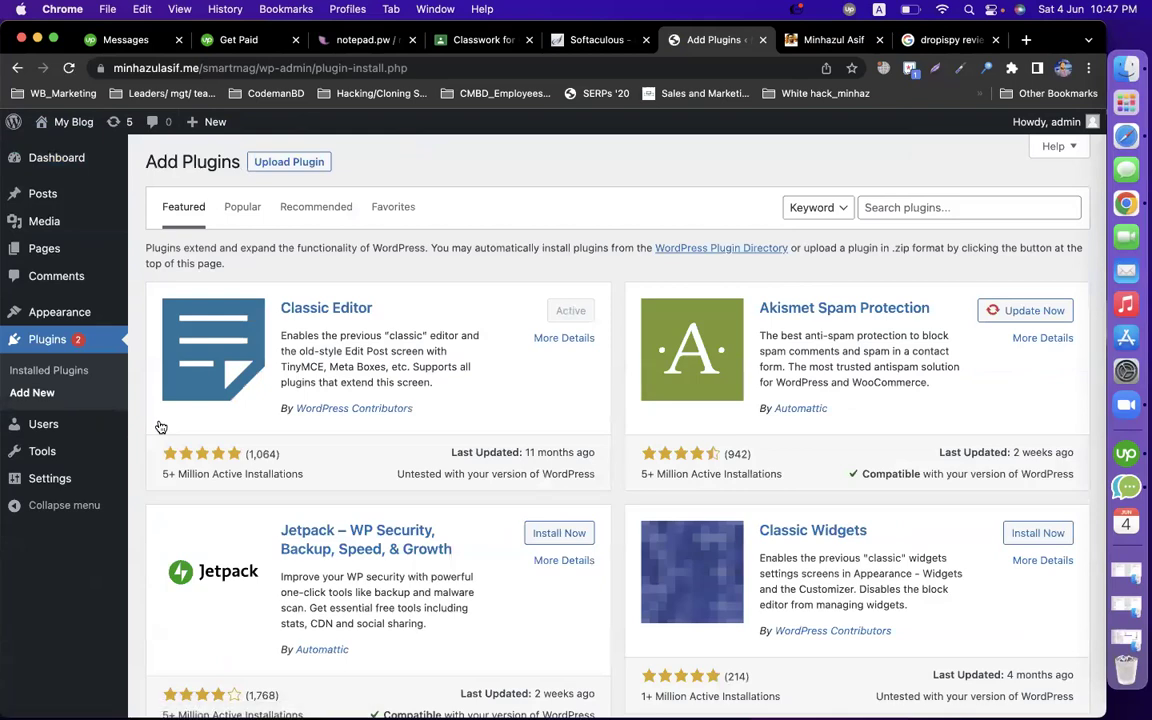
pyautogui.click(910, 210)
pyautogui.write('rank matc')
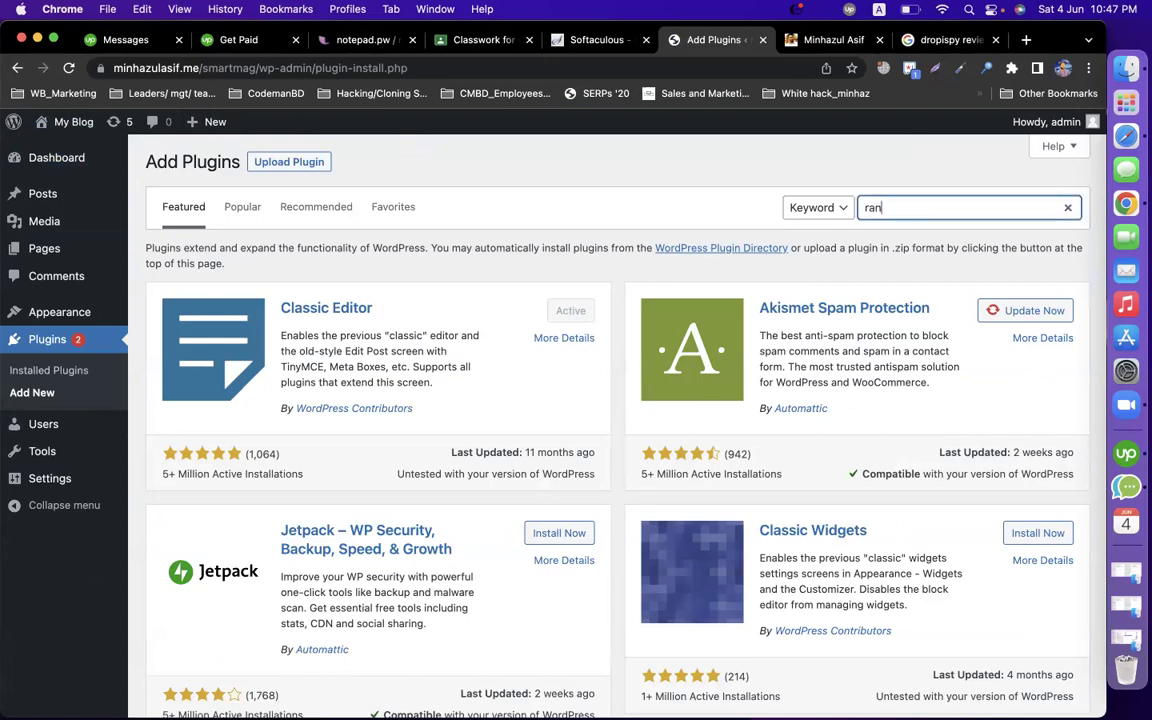
pyautogui.write('h')
pyautogui.press('BackSpace')
pyautogui.press('BackSpace')
pyautogui.write('h')
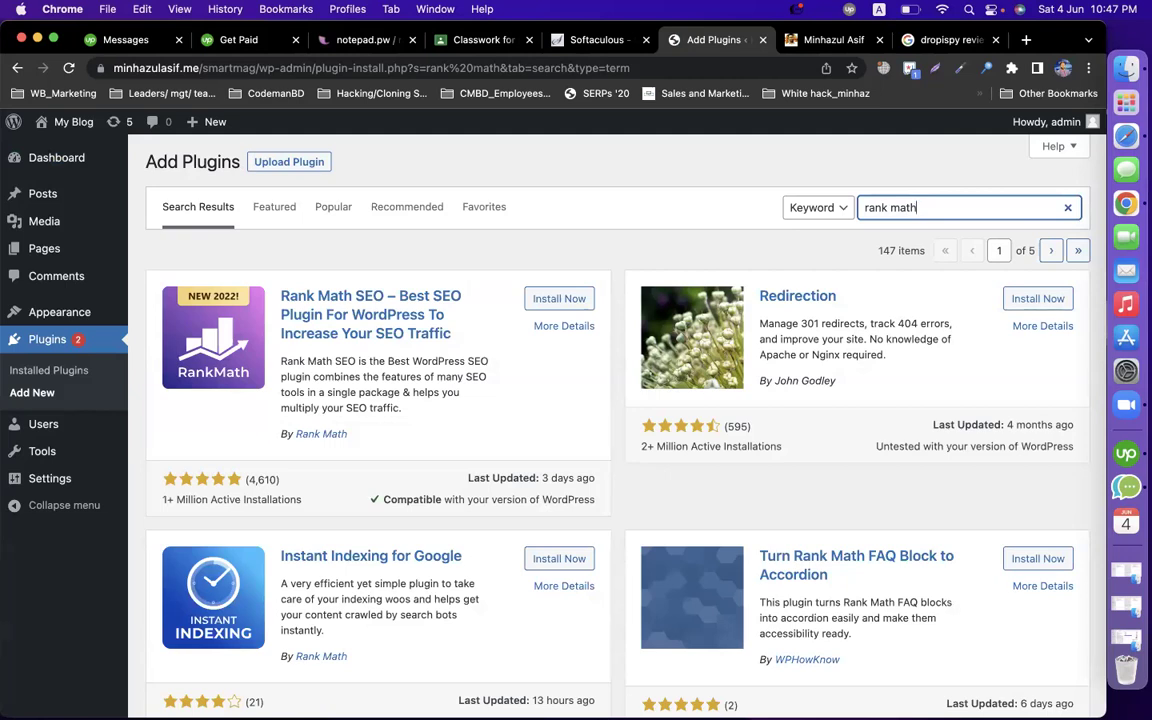
# Step: Review the portfolio site's blog list and its "Instagram marketing tips" article, and compare with the Dropispy review search results
pyautogui.click(838, 42)
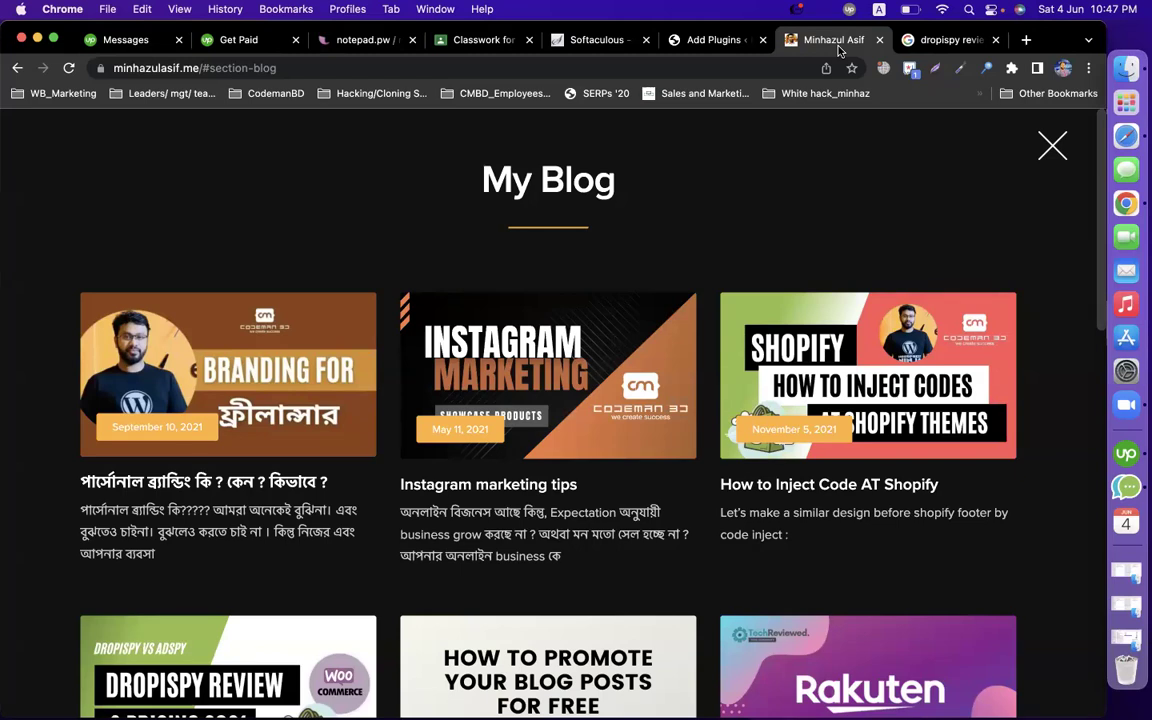
pyautogui.scroll(-6, 410, 339)
pyautogui.scroll(6, 458, 385)
pyautogui.scroll(-6, 458, 385)
pyautogui.scroll(6, 458, 385)
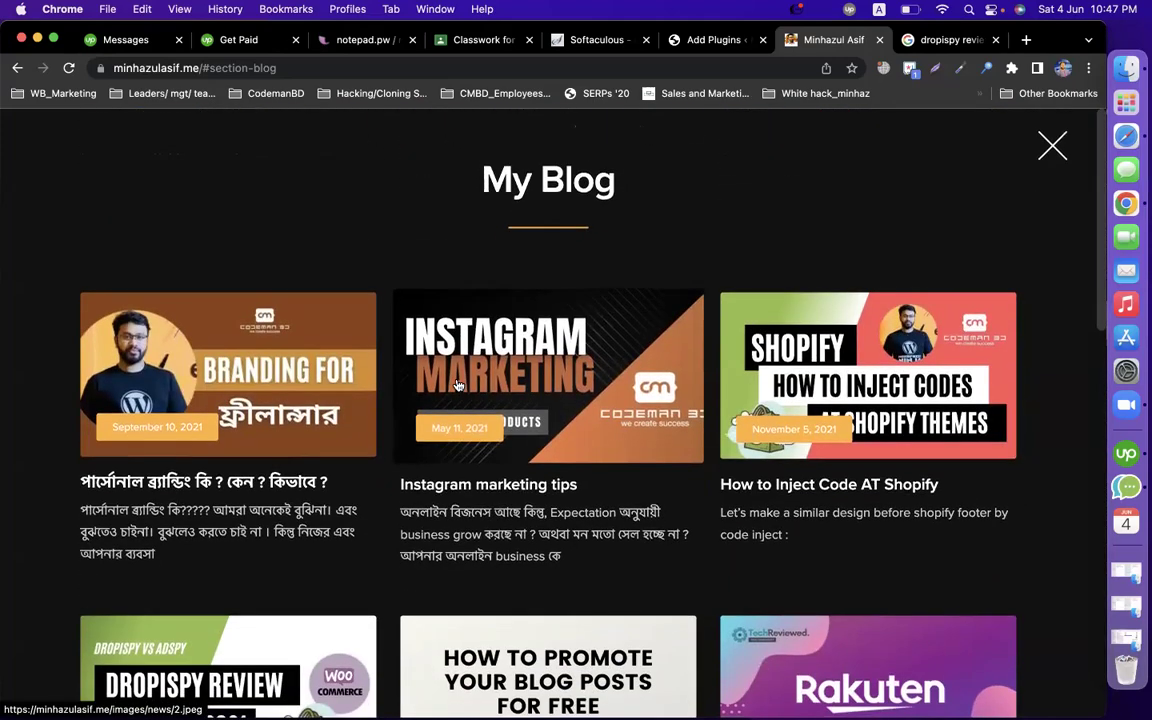
pyautogui.click(492, 490)
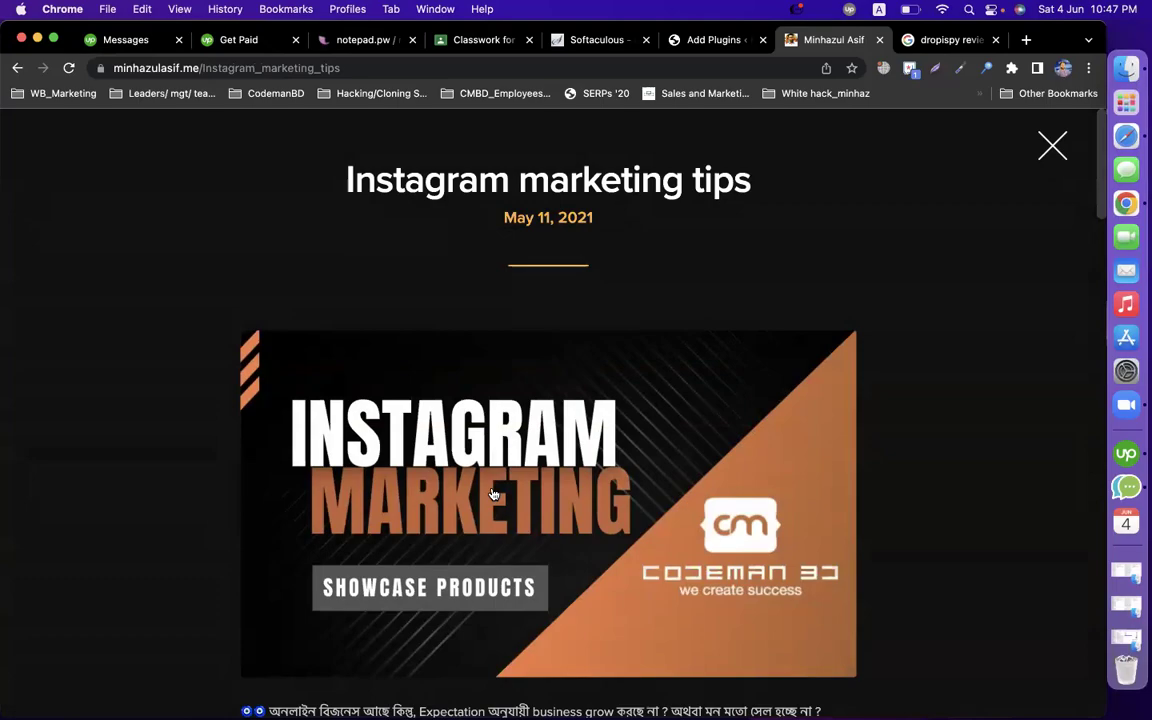
pyautogui.scroll(-15, 492, 494)
pyautogui.scroll(15, 514, 437)
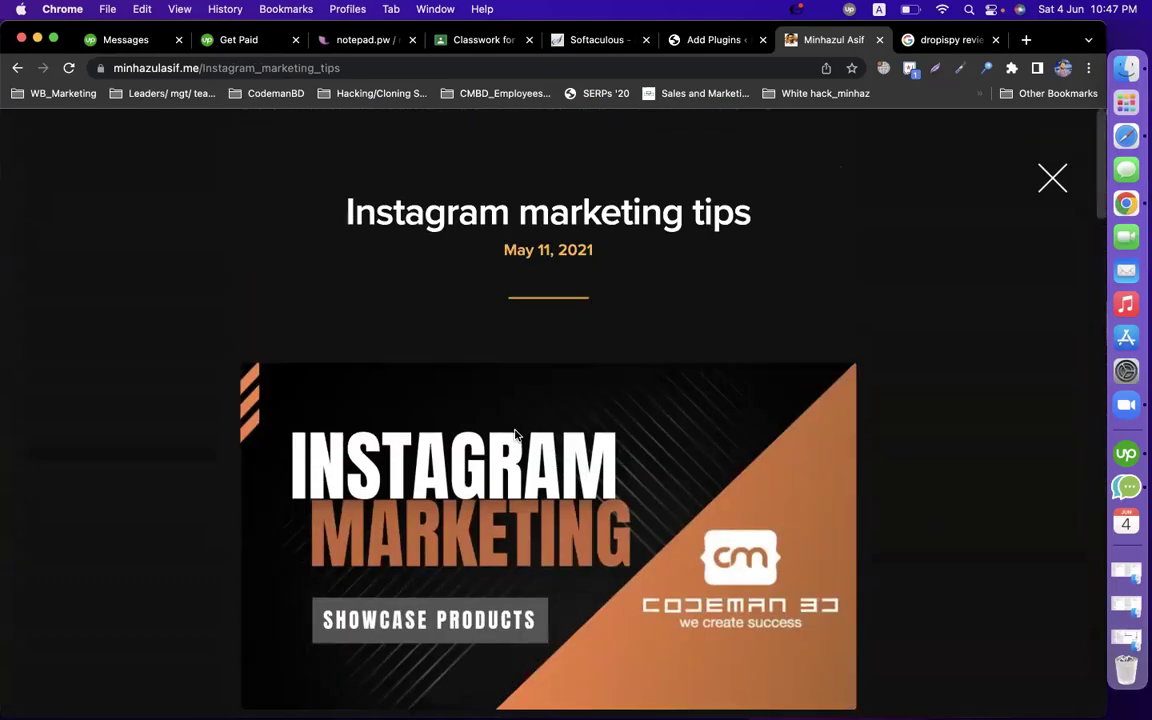
pyautogui.scroll(-1, 514, 433)
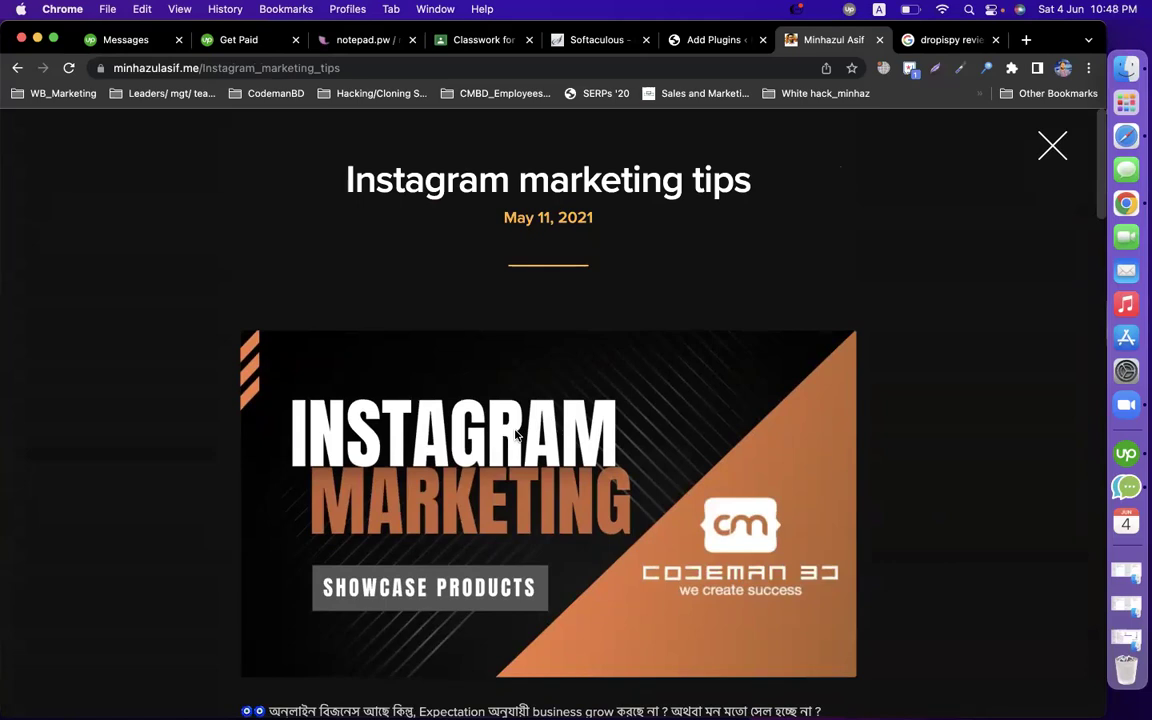
pyautogui.click(943, 42)
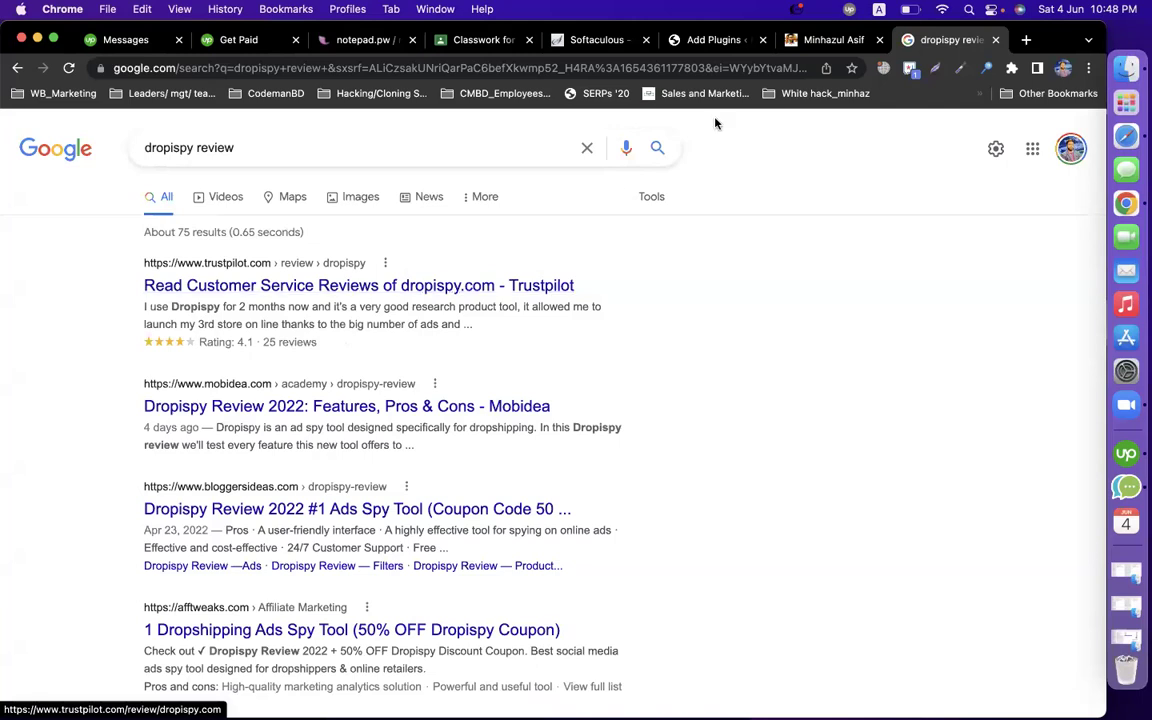
pyautogui.click(826, 42)
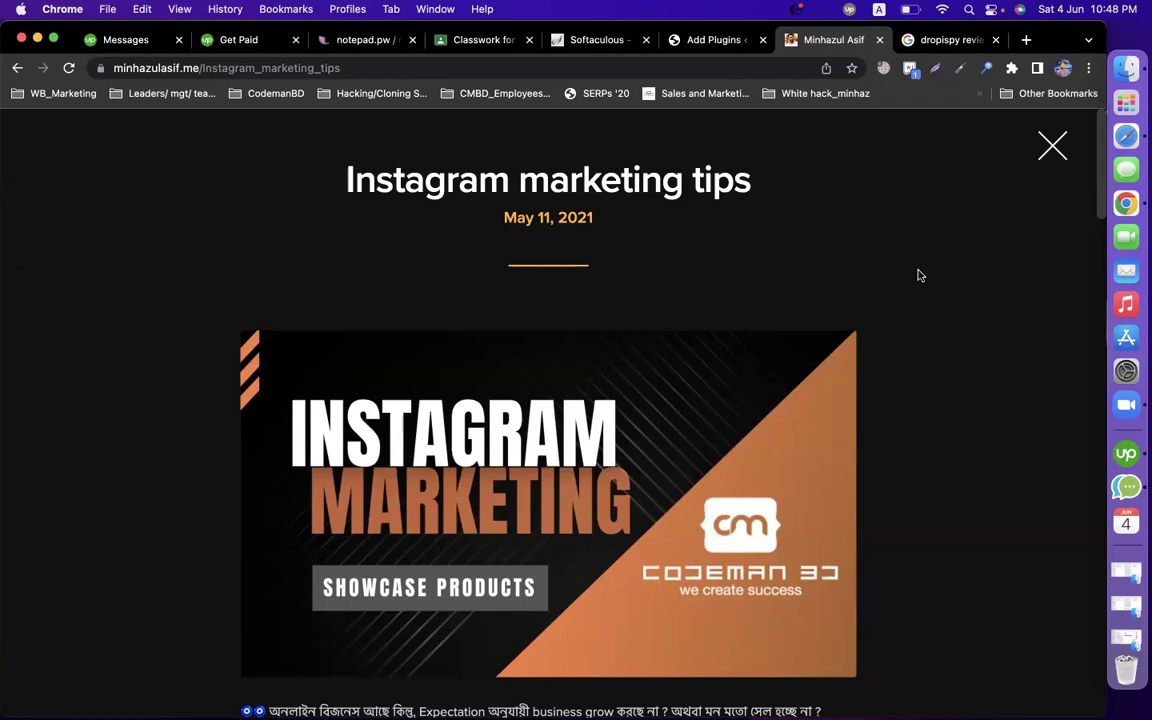
# Step: Install and activate the Rank Math SEO plugin on the WordPress site
pyautogui.click(697, 46)
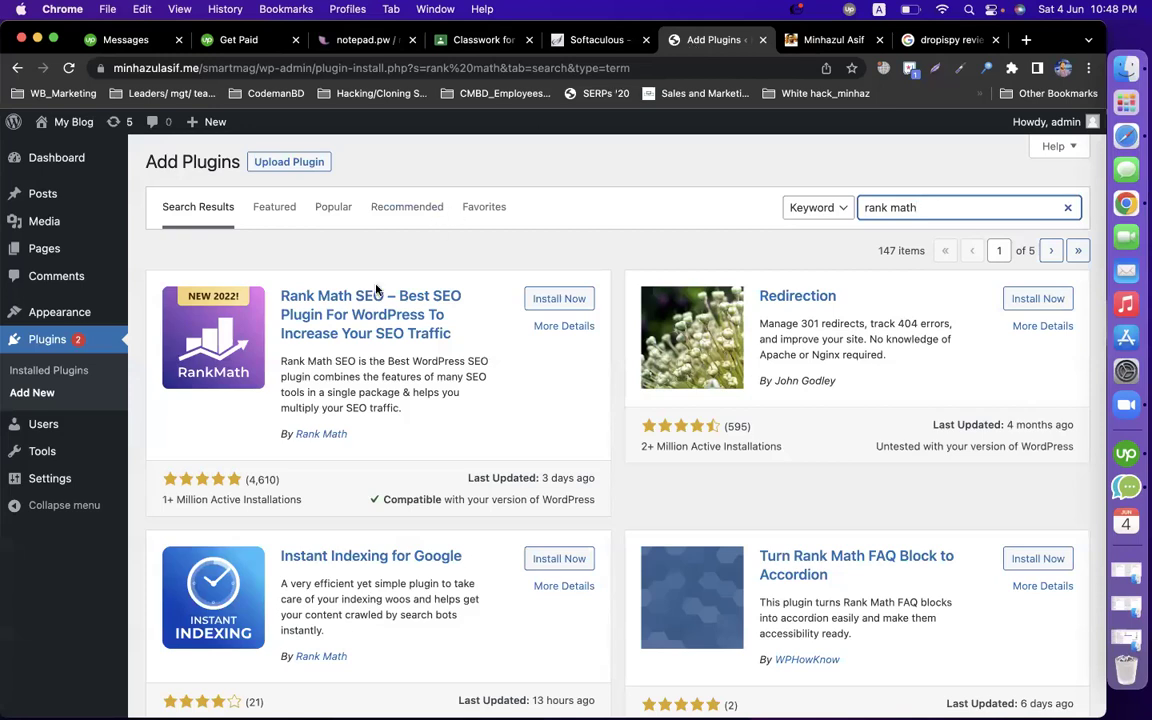
pyautogui.click(568, 299)
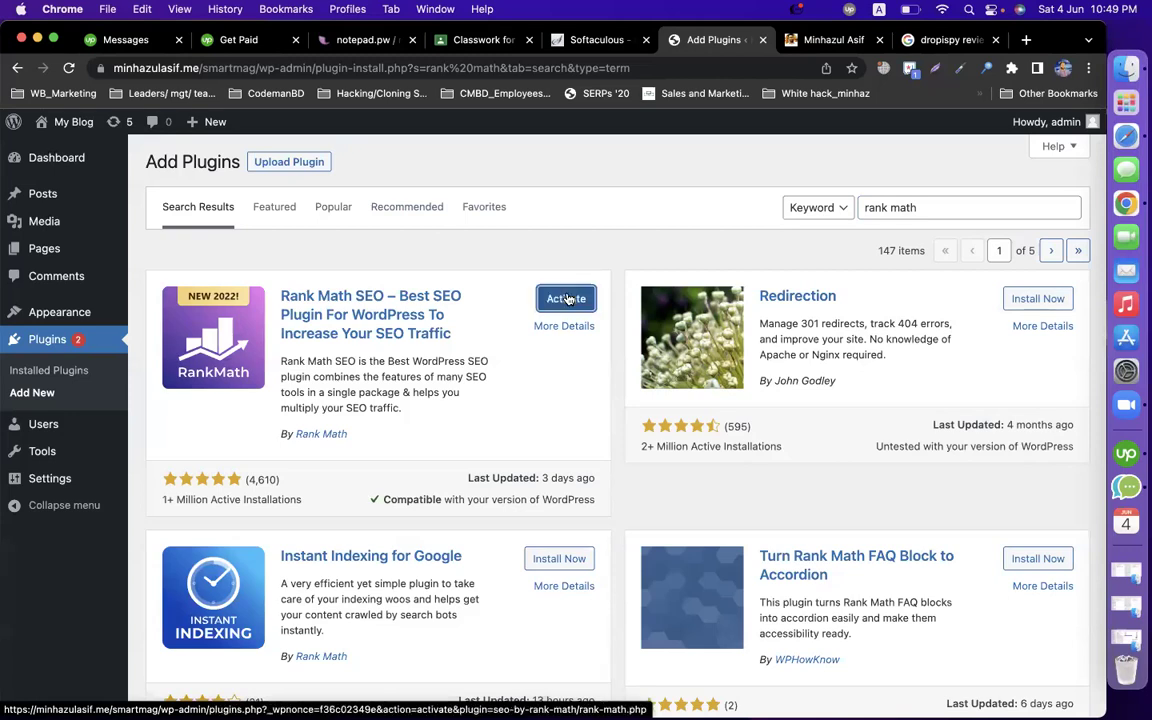
pyautogui.click(566, 298)
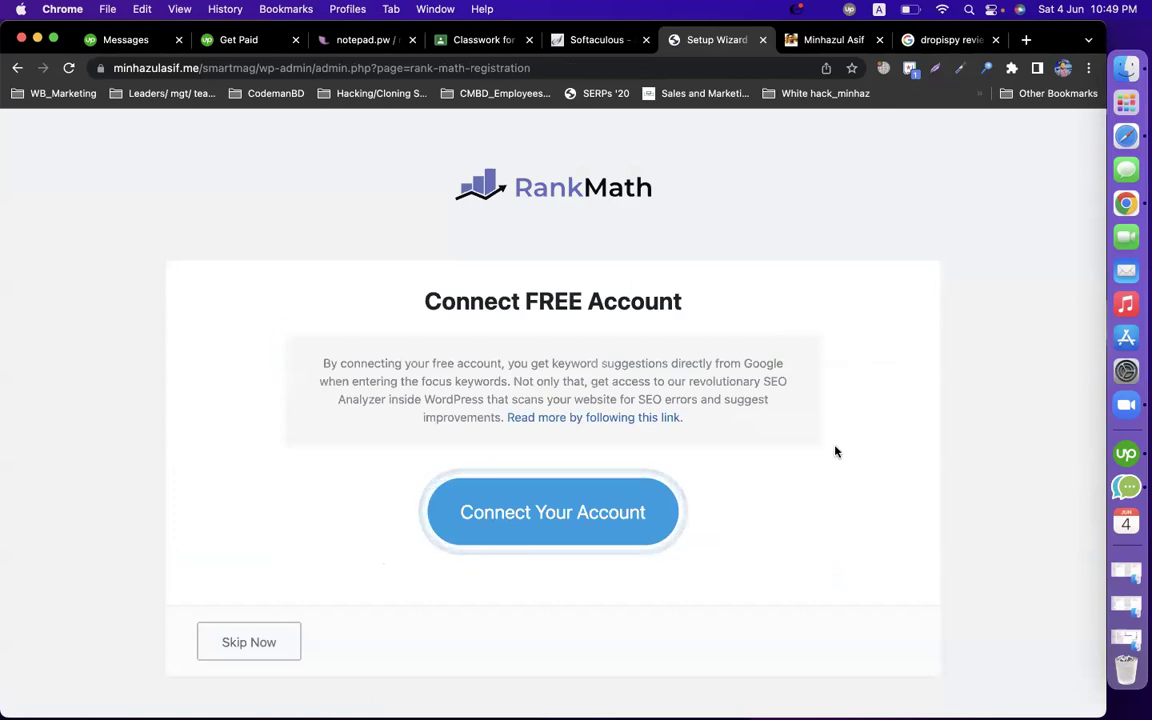
# Step: Connect Rank Math to a free account by signing in with the existing Google account, and activate the Rank Math Free Plan for the site
pyautogui.scroll(-1, 833, 450)
pyautogui.click(599, 469)
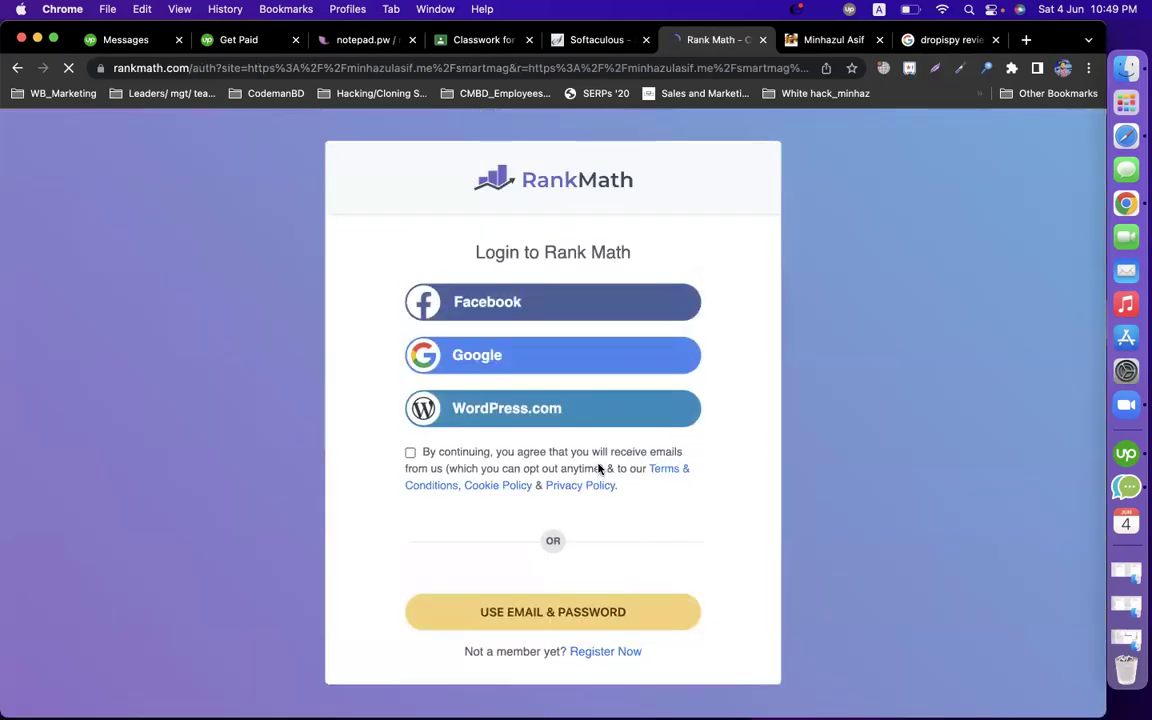
pyautogui.click(540, 355)
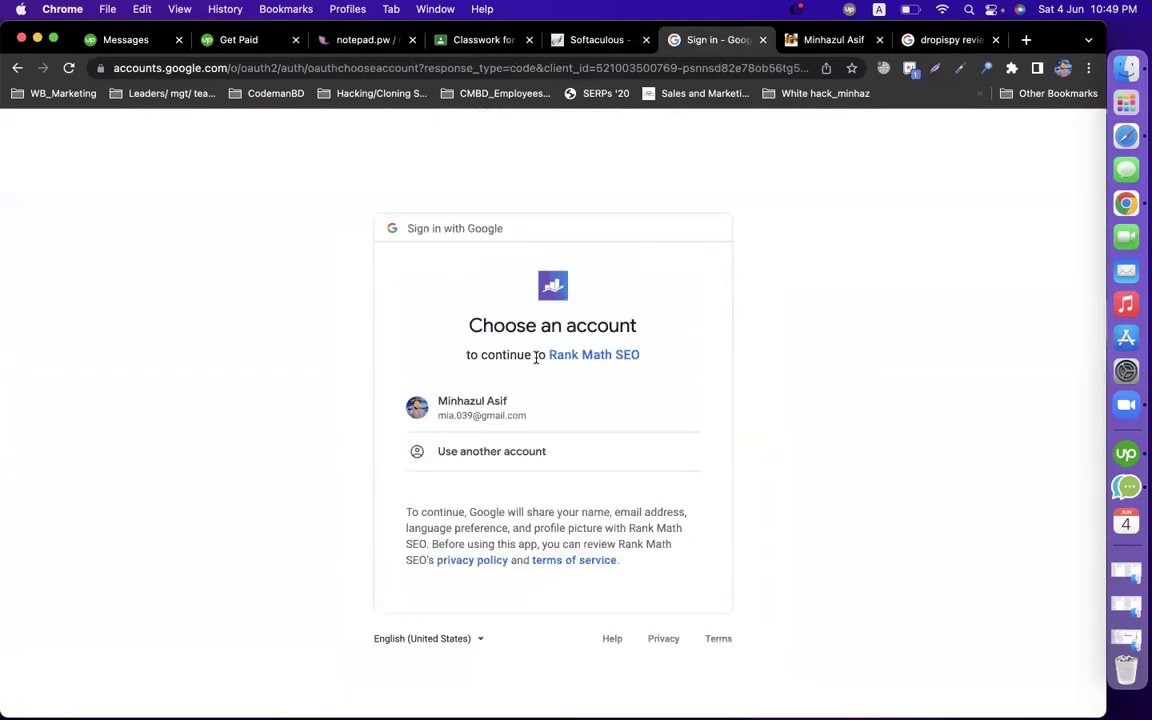
pyautogui.doubleClick(529, 413)
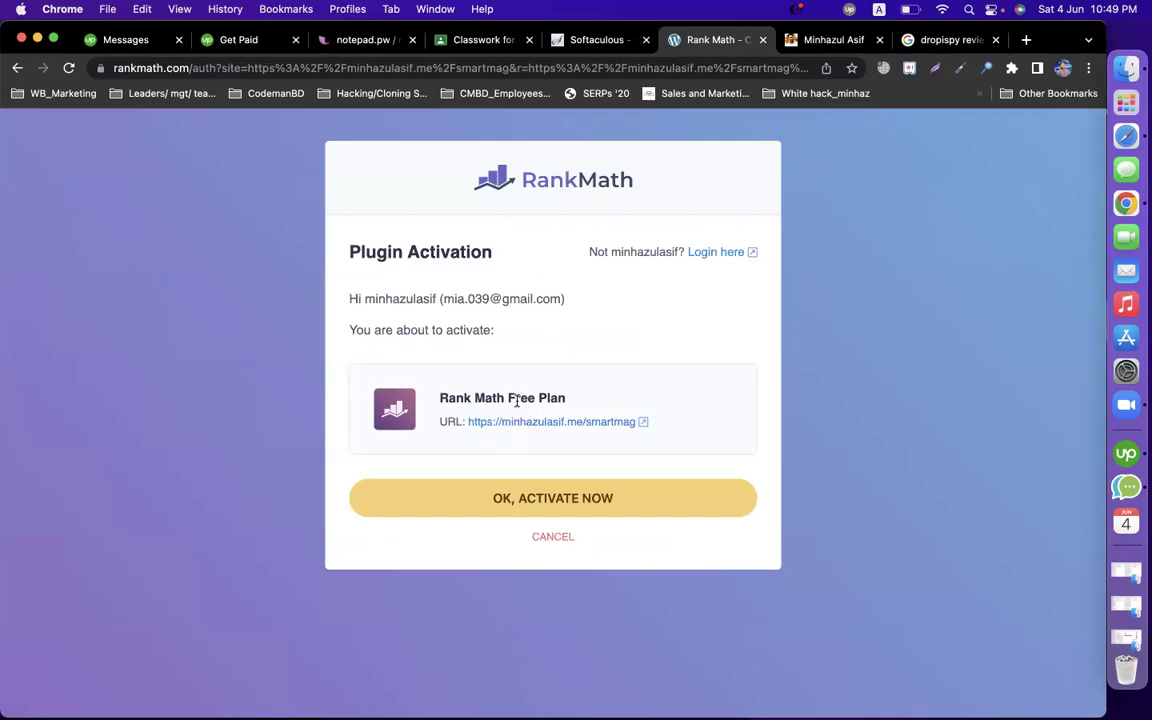
pyautogui.click(613, 500)
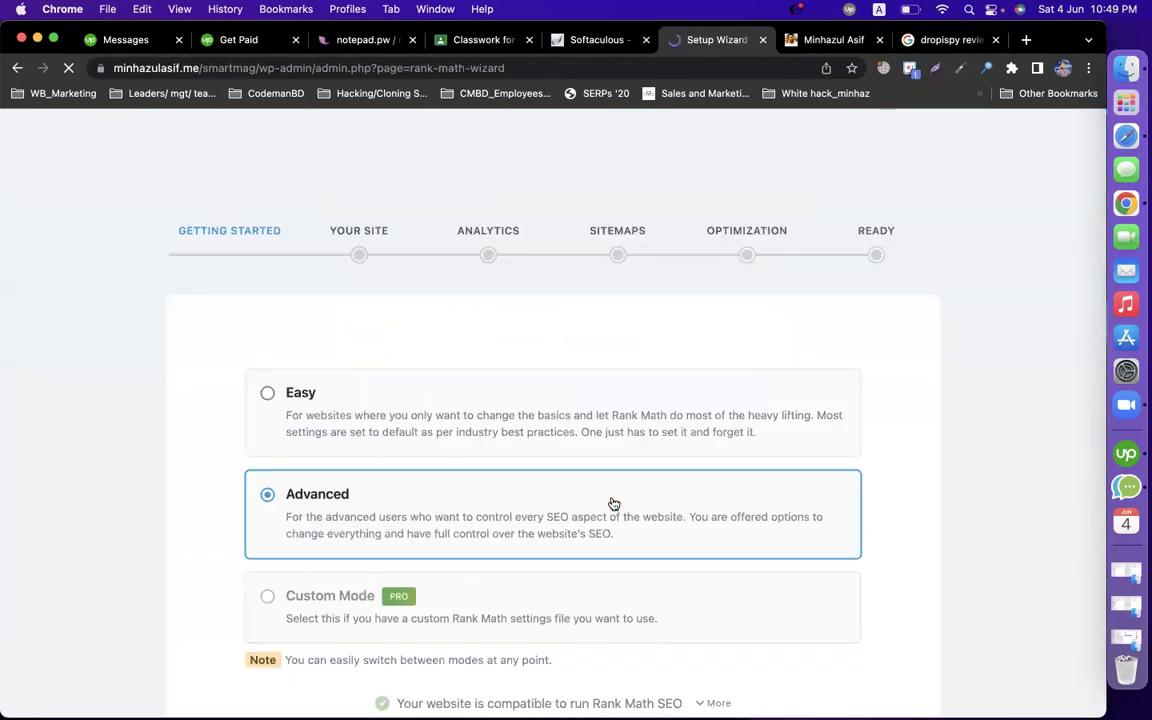
# Step: Choose the Easy setup mode for Rank Math and start the setup wizard
pyautogui.scroll(-5, 613, 503)
pyautogui.scroll(4, 613, 503)
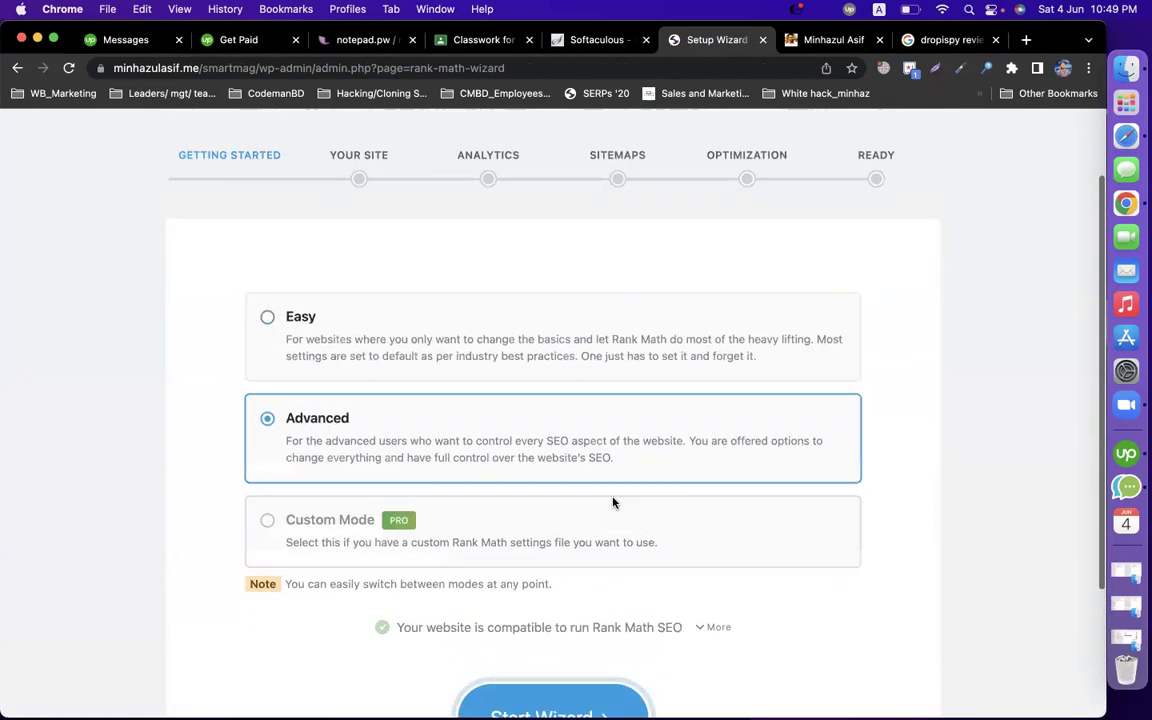
pyautogui.click(366, 345)
pyautogui.click(374, 475)
pyautogui.click(470, 395)
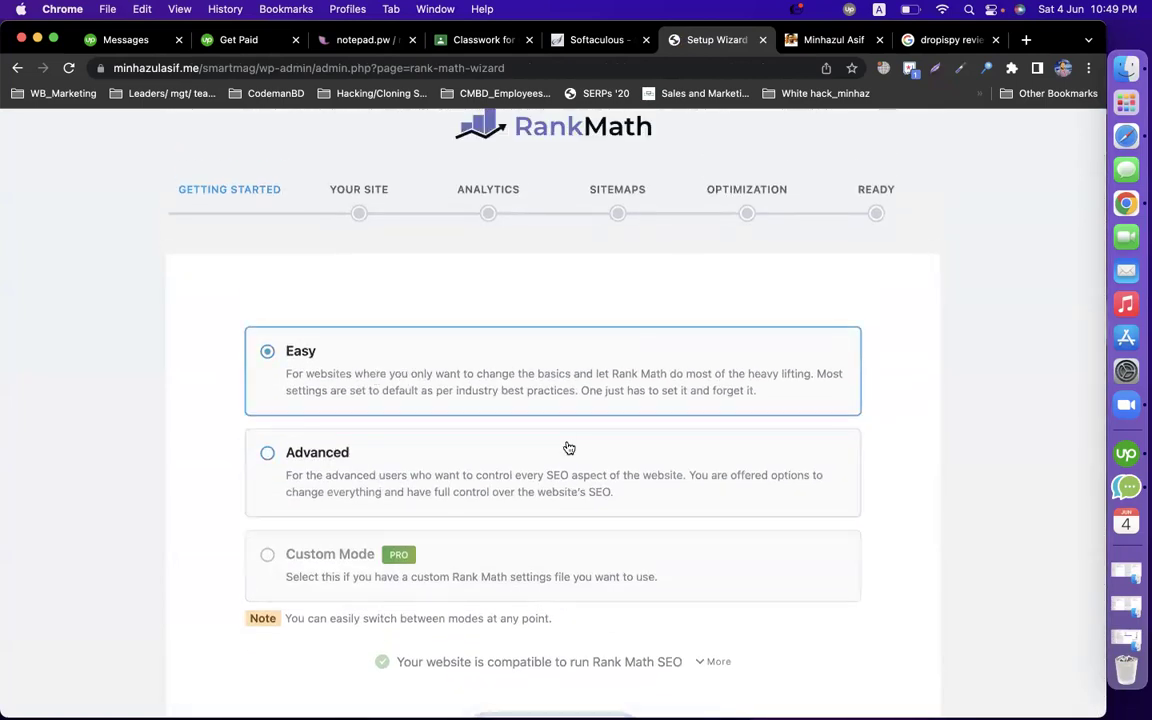
pyautogui.scroll(-4, 566, 450)
pyautogui.click(548, 527)
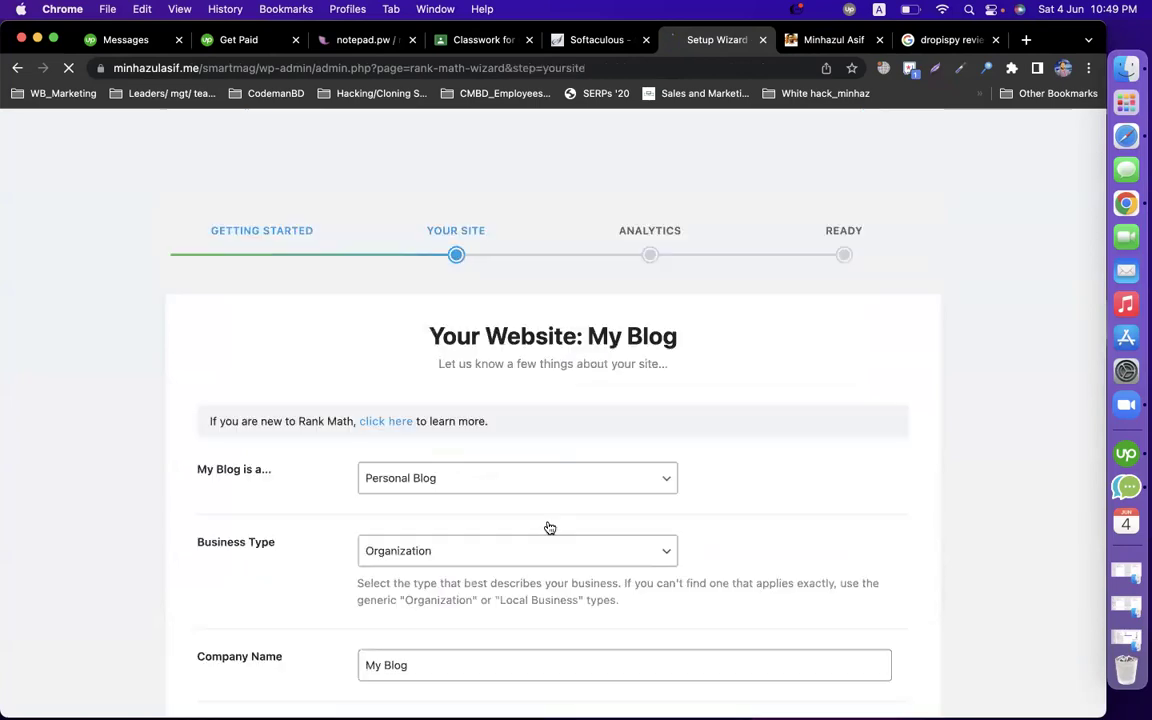
# Step: Review the available site types for the blog and keep Personal Blog selected
pyautogui.scroll(-2, 640, 526)
pyautogui.scroll(-2, 725, 525)
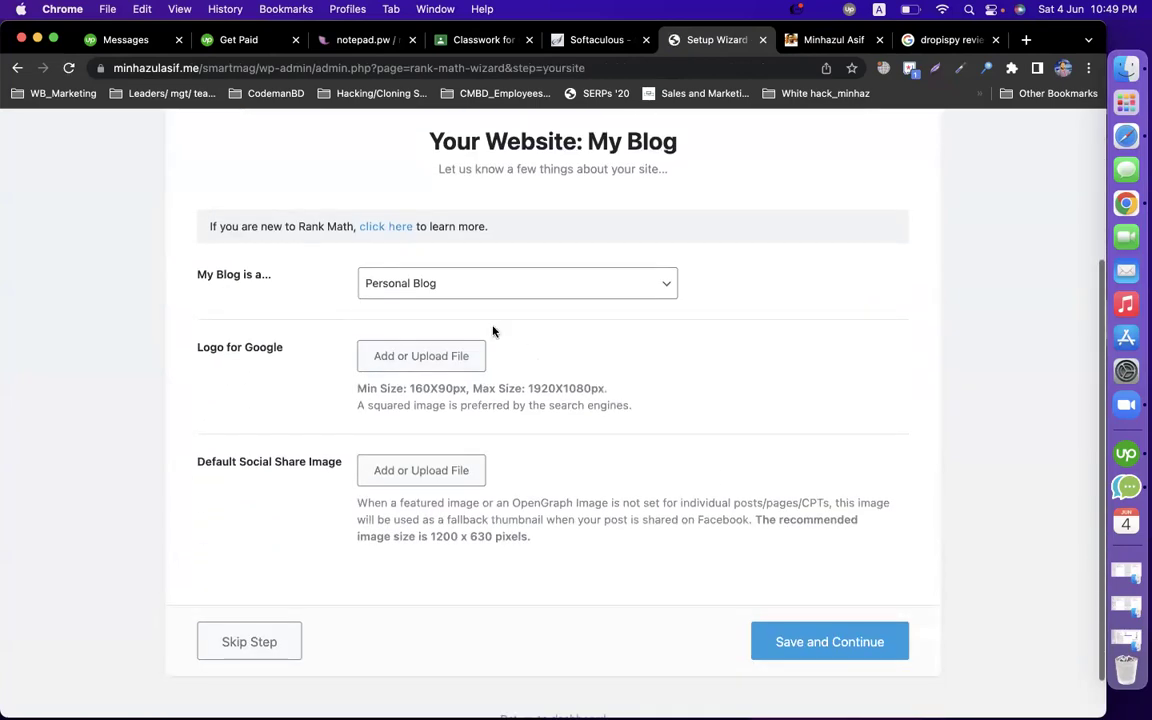
pyautogui.click(485, 298)
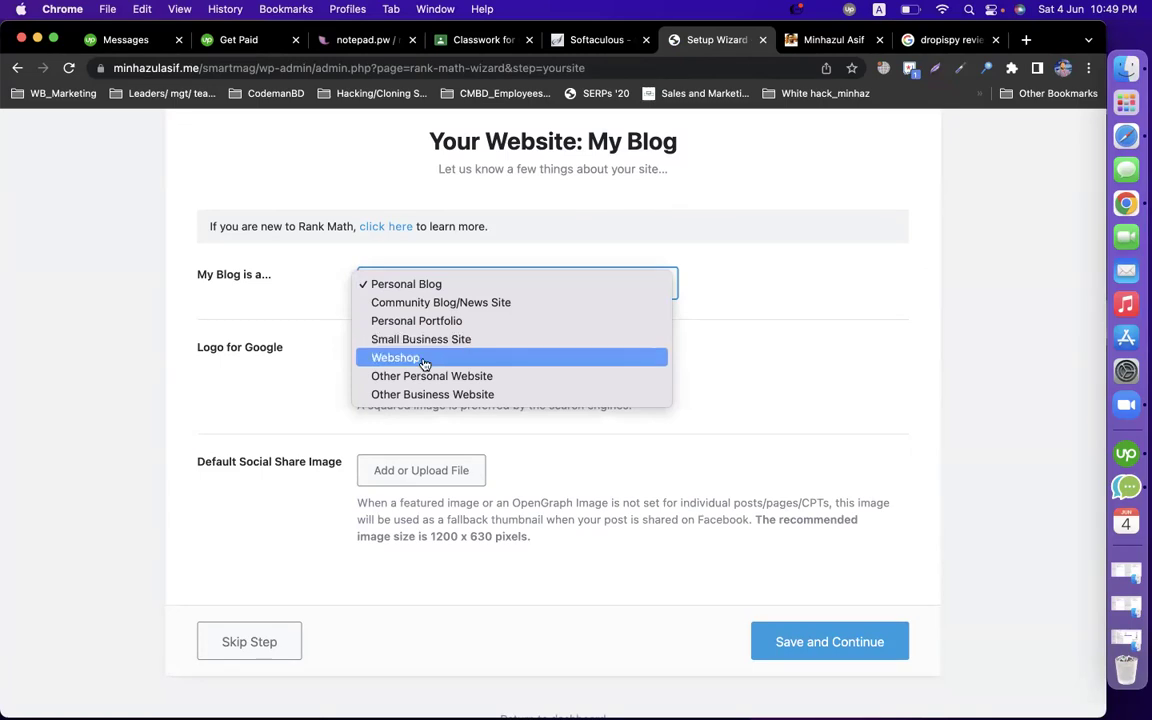
pyautogui.click(824, 333)
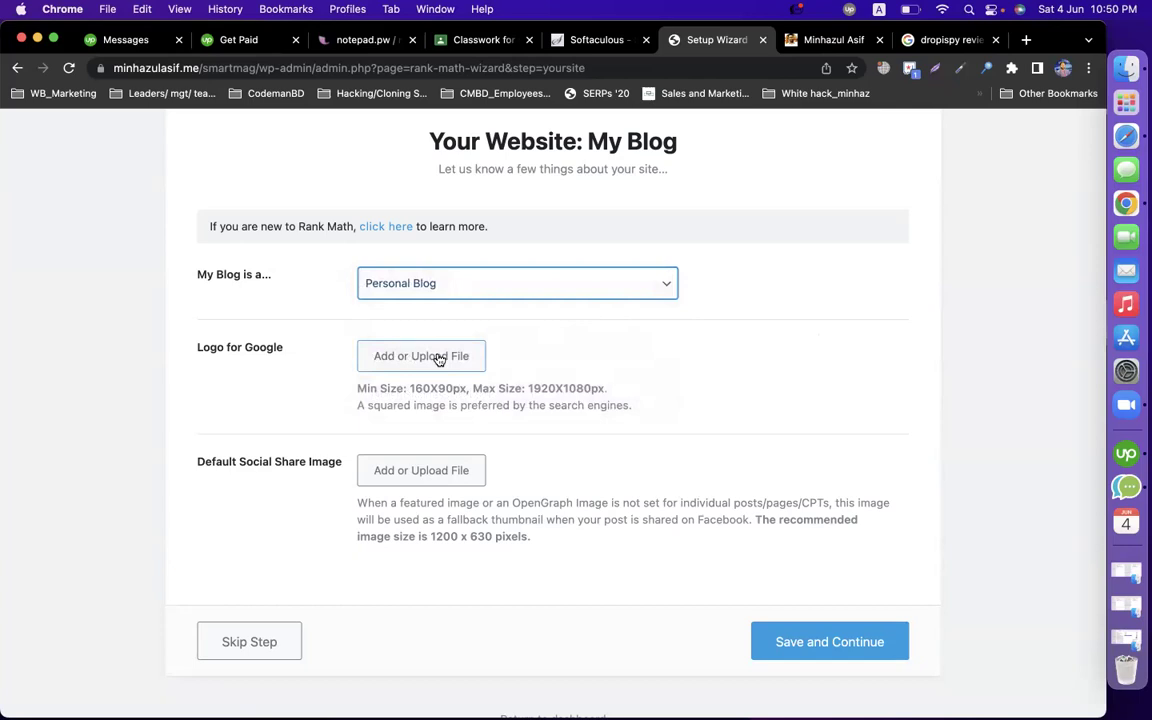
# Step: Search Google for "codemanbd" and view the image results to see how the brand's logo appears
pyautogui.click(945, 41)
pyautogui.tripleClick(296, 149)
pyautogui.write('d')
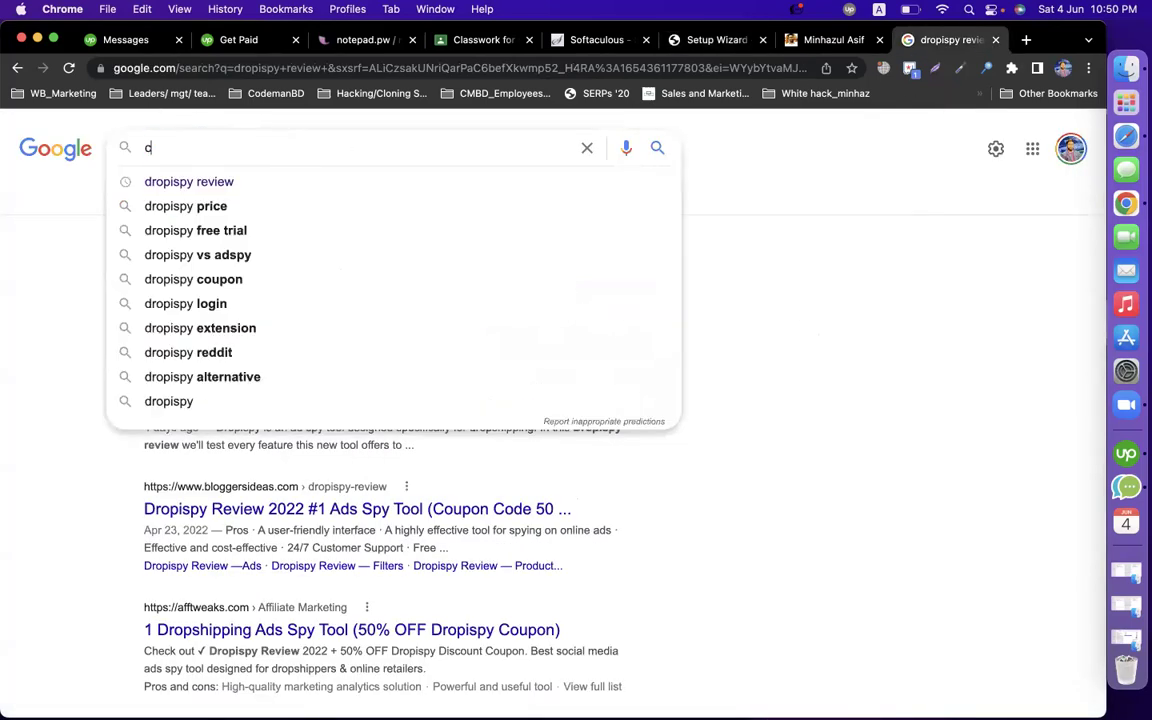
pyautogui.write('ode')
pyautogui.press('Down')
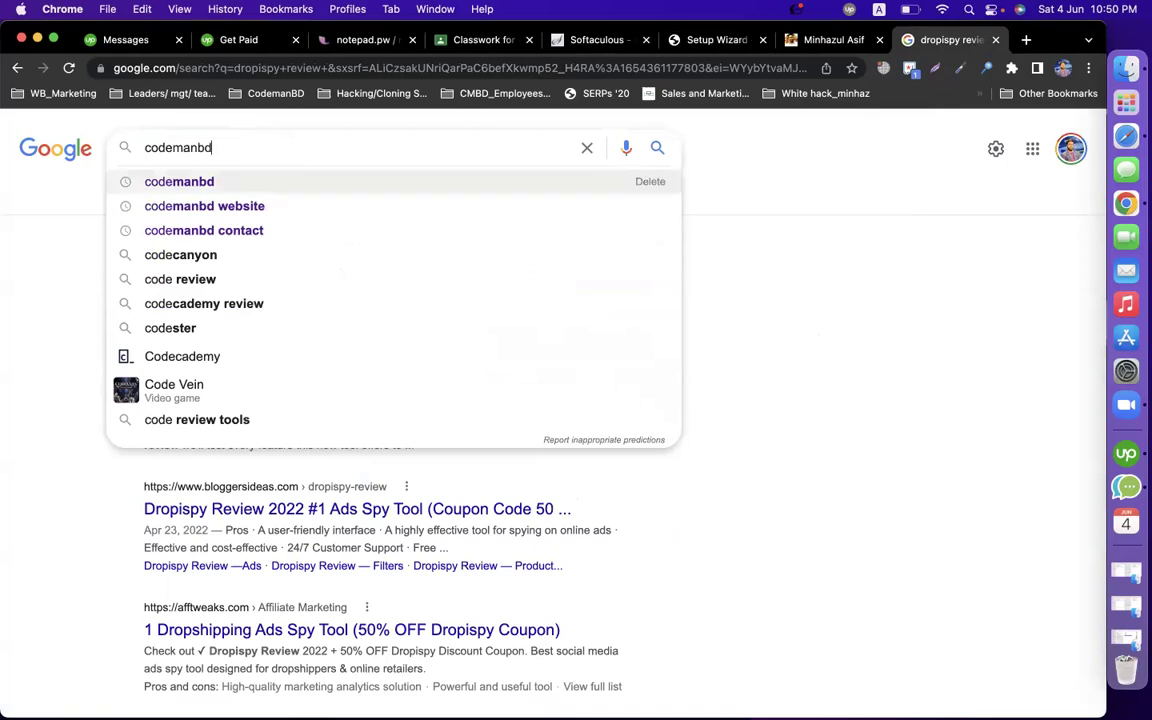
pyautogui.press('Return')
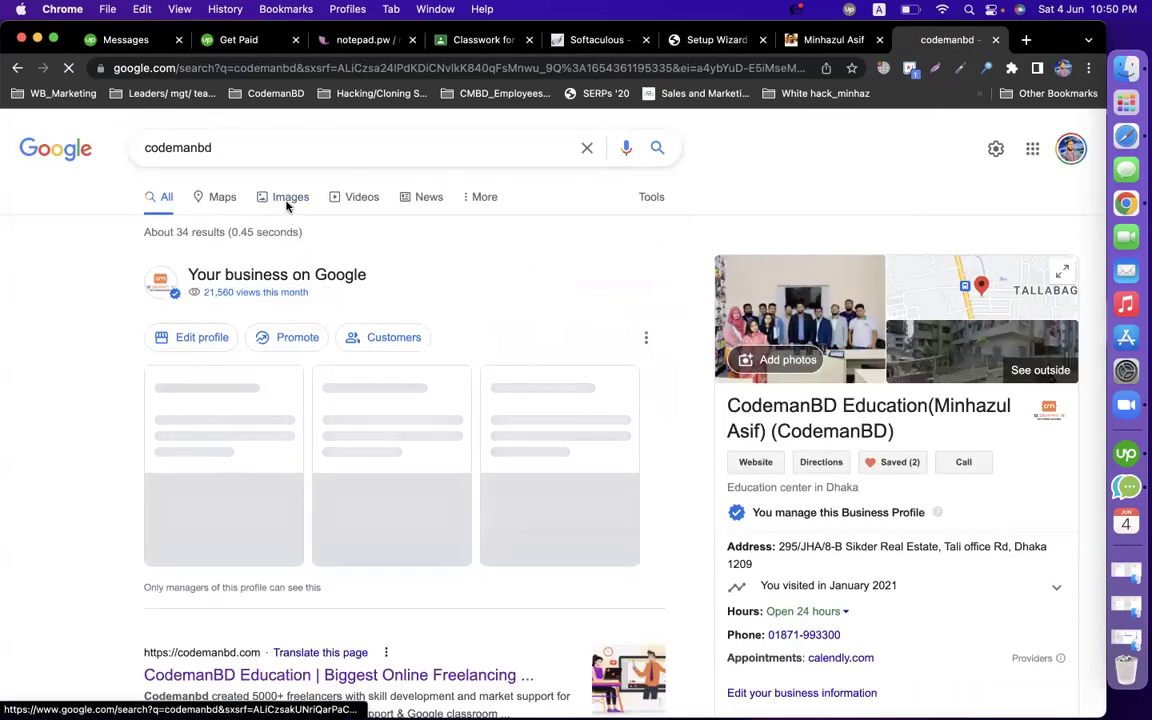
pyautogui.click(289, 199)
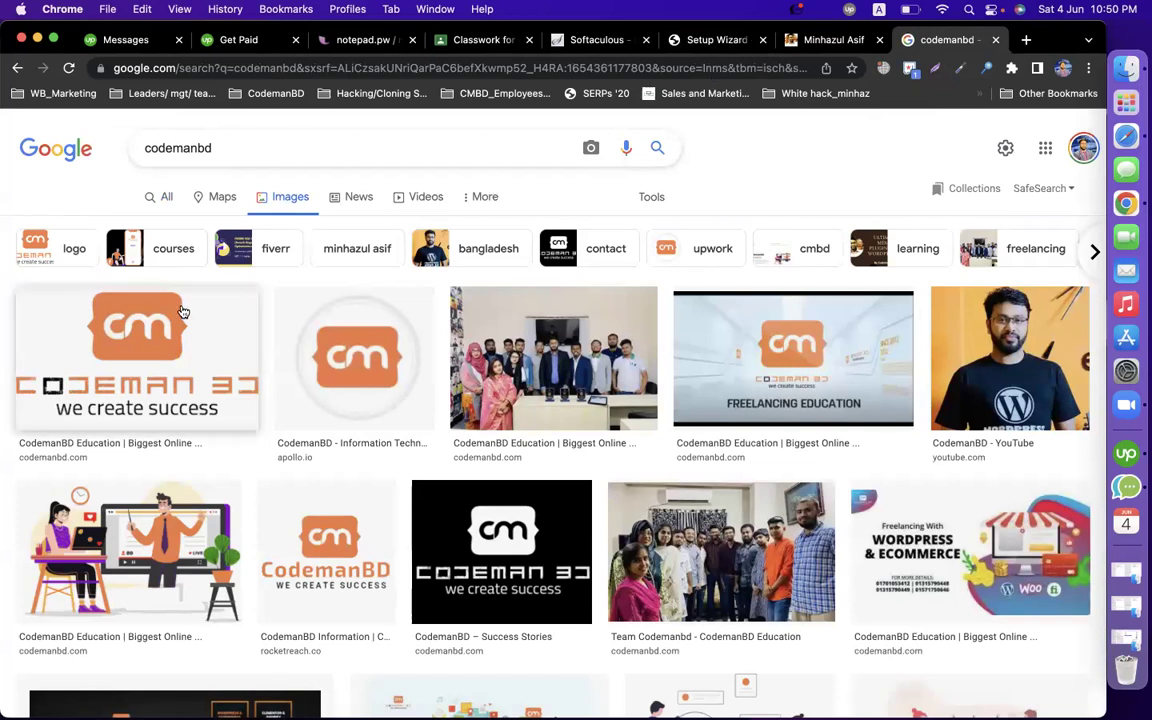
pyautogui.doubleClick(259, 154)
pyautogui.click(683, 163)
# Step: Return to the setup wizard and upload "zora it logo .jpg" from the ALL LOGO folder as the Logo for Google
pyautogui.click(676, 50)
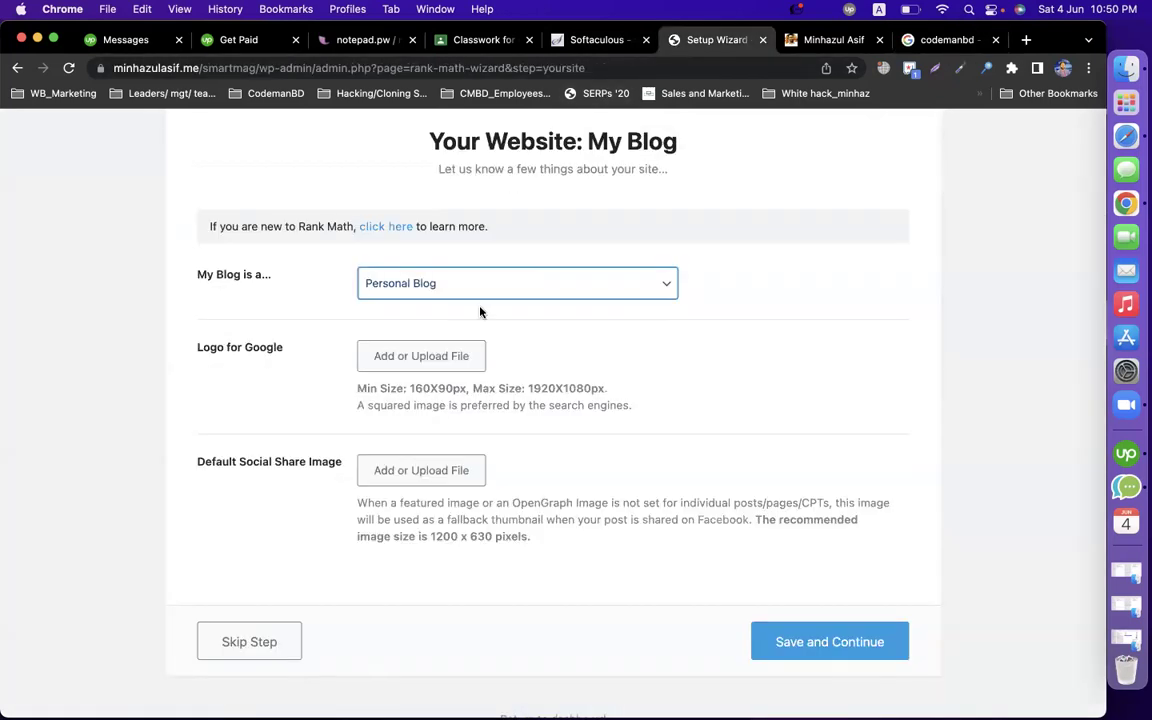
pyautogui.click(447, 352)
pyautogui.click(530, 419)
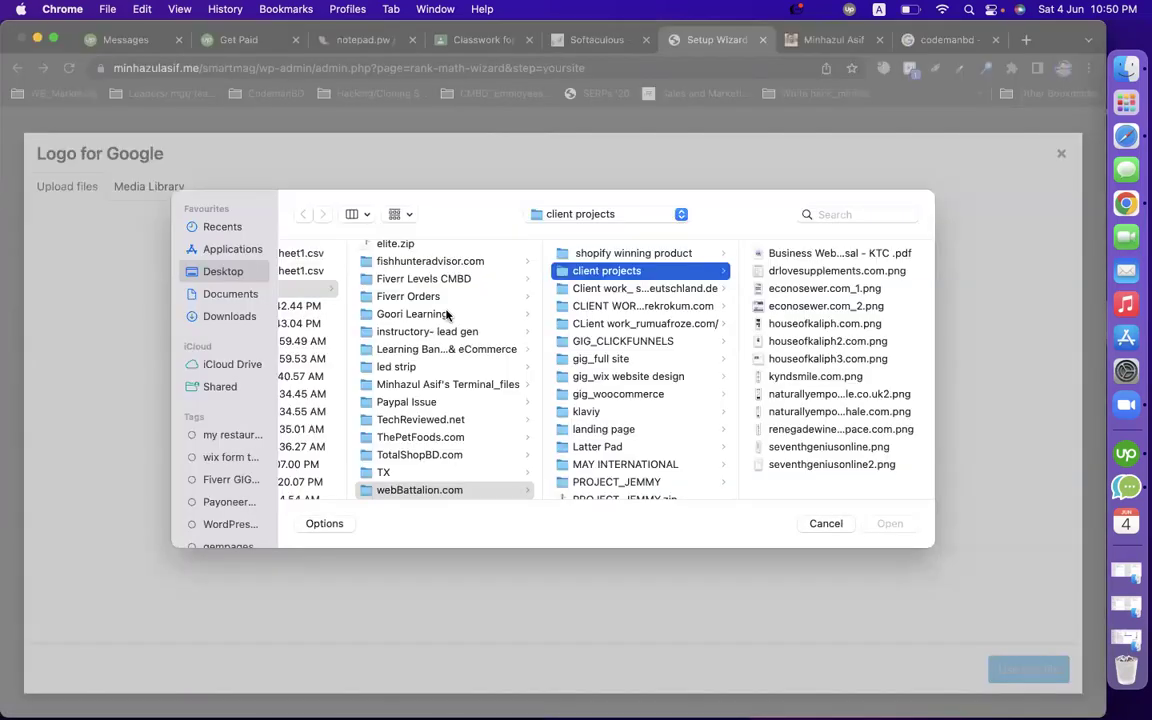
pyautogui.scroll(3, 435, 285)
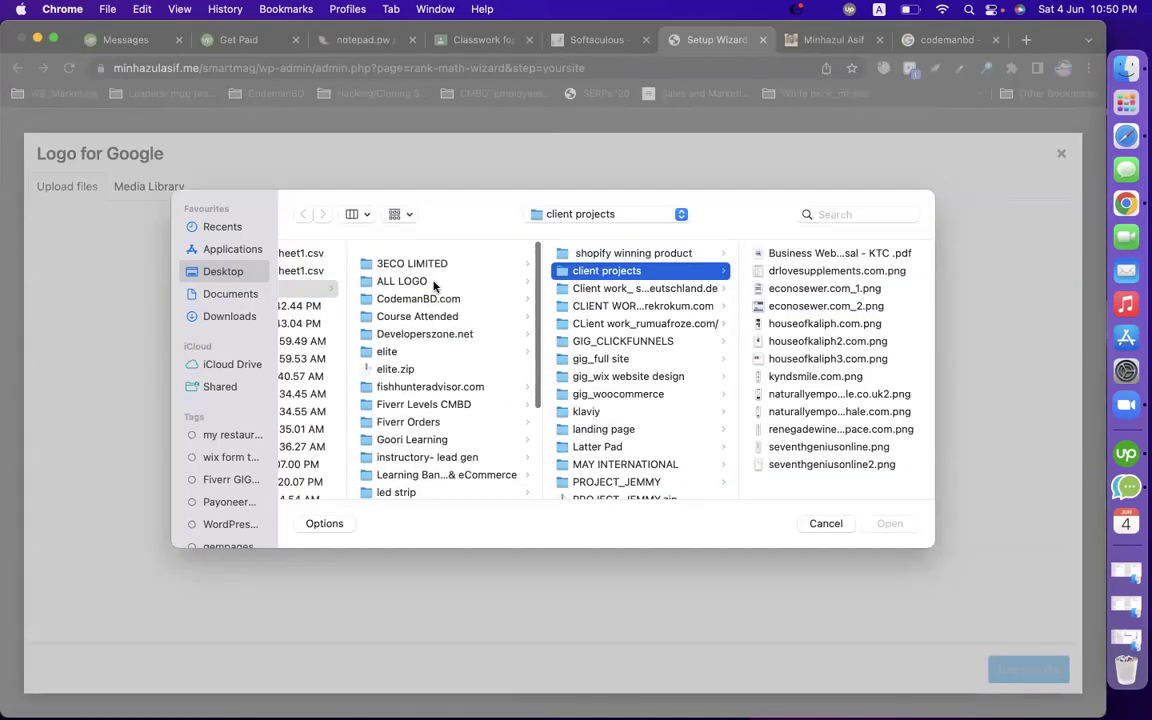
pyautogui.click(428, 288)
pyautogui.click(424, 276)
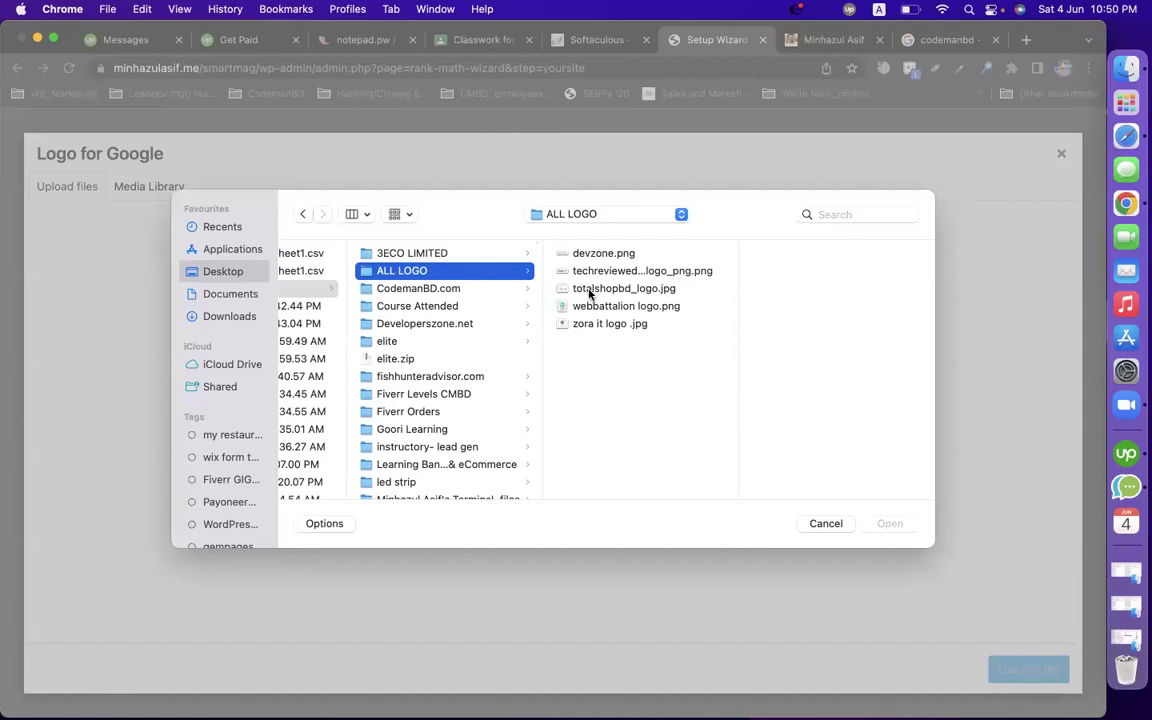
pyautogui.doubleClick(584, 325)
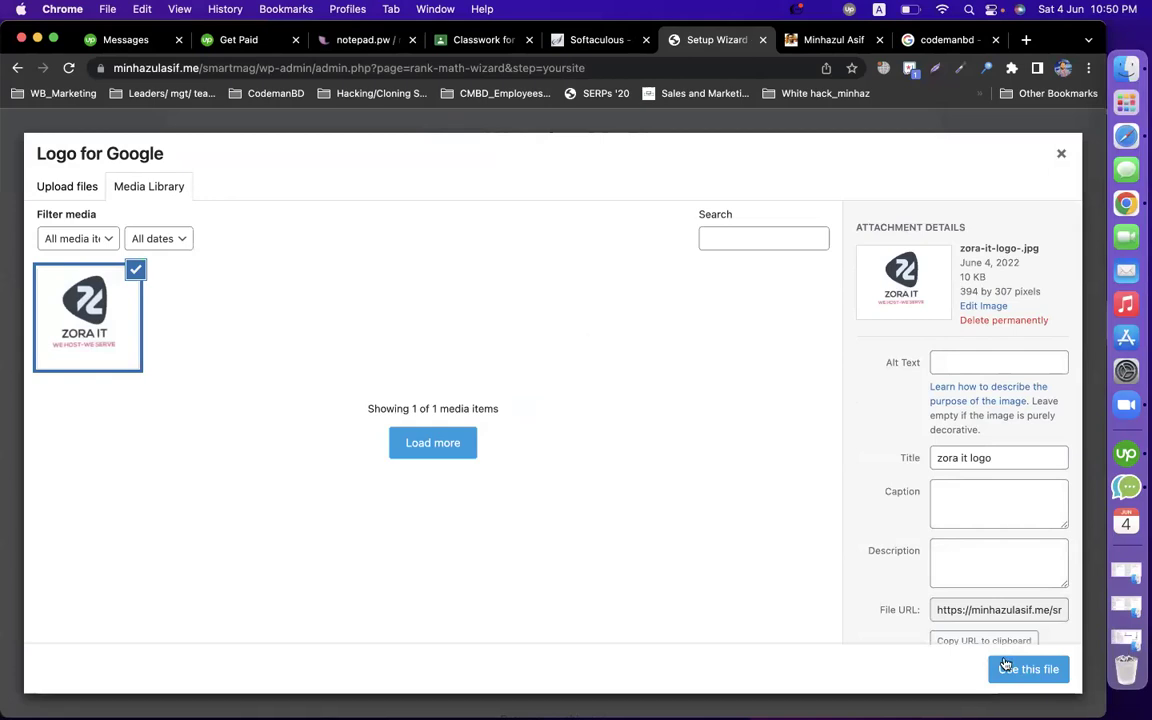
pyautogui.click(1005, 665)
pyautogui.scroll(-5, 661, 450)
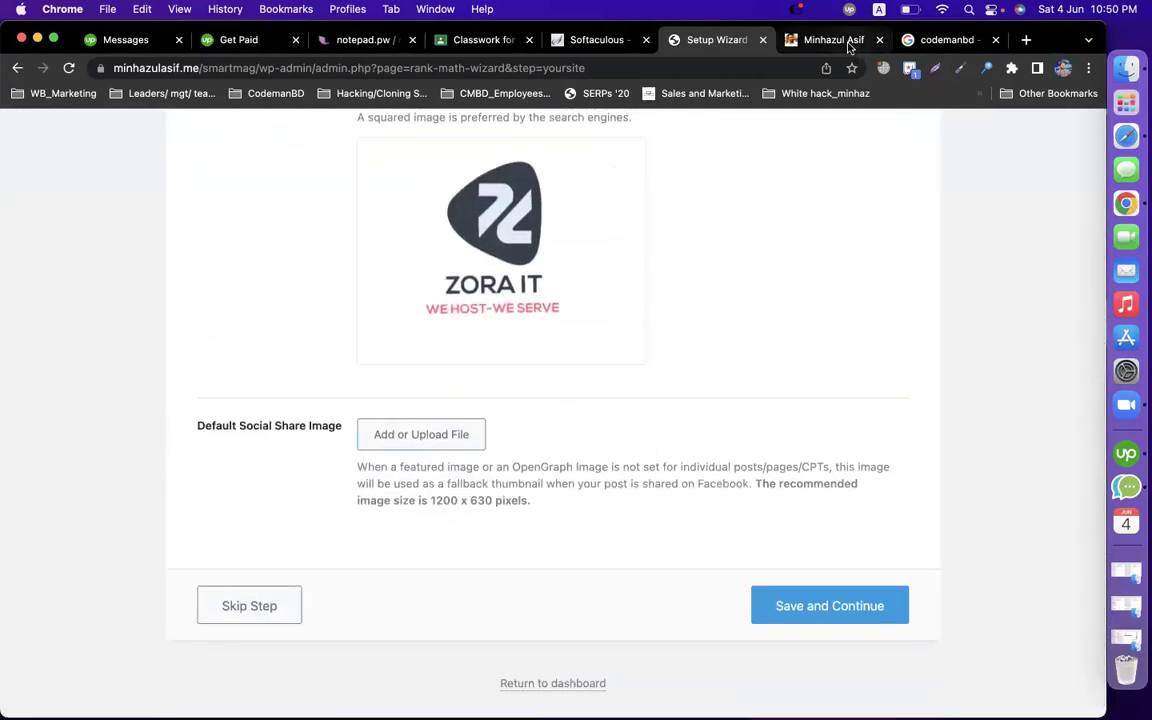
pyautogui.click(1126, 136)
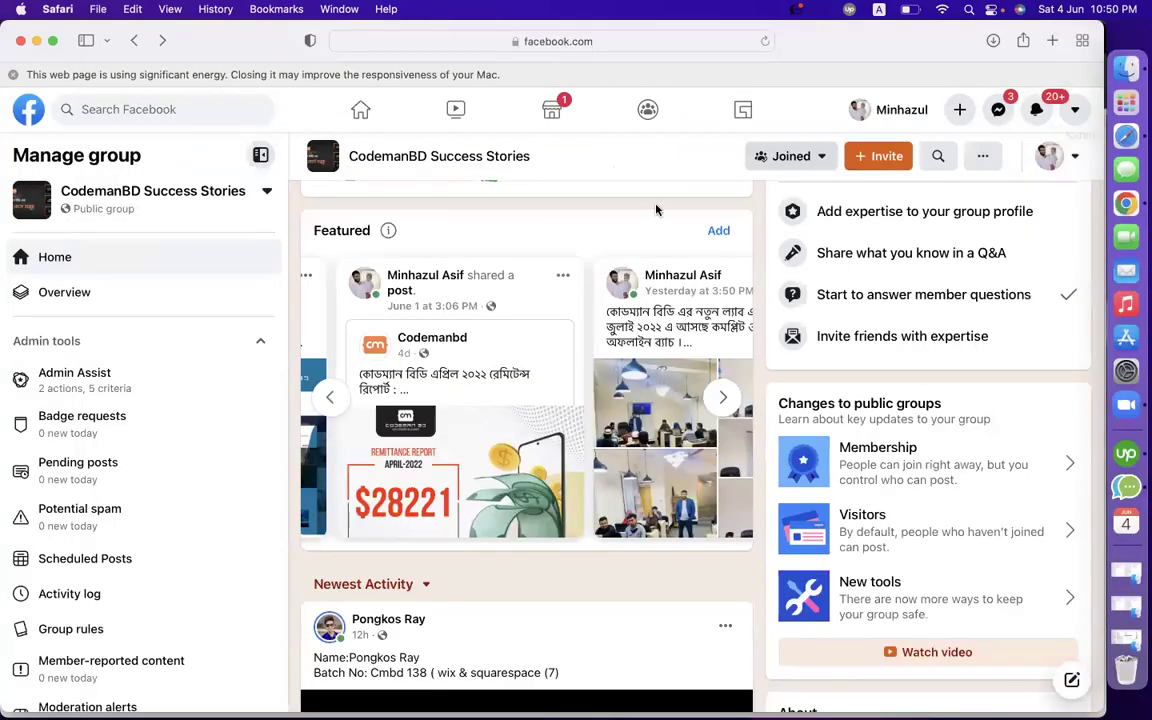
pyautogui.scroll(5, 507, 283)
pyautogui.scroll(-2, 477, 411)
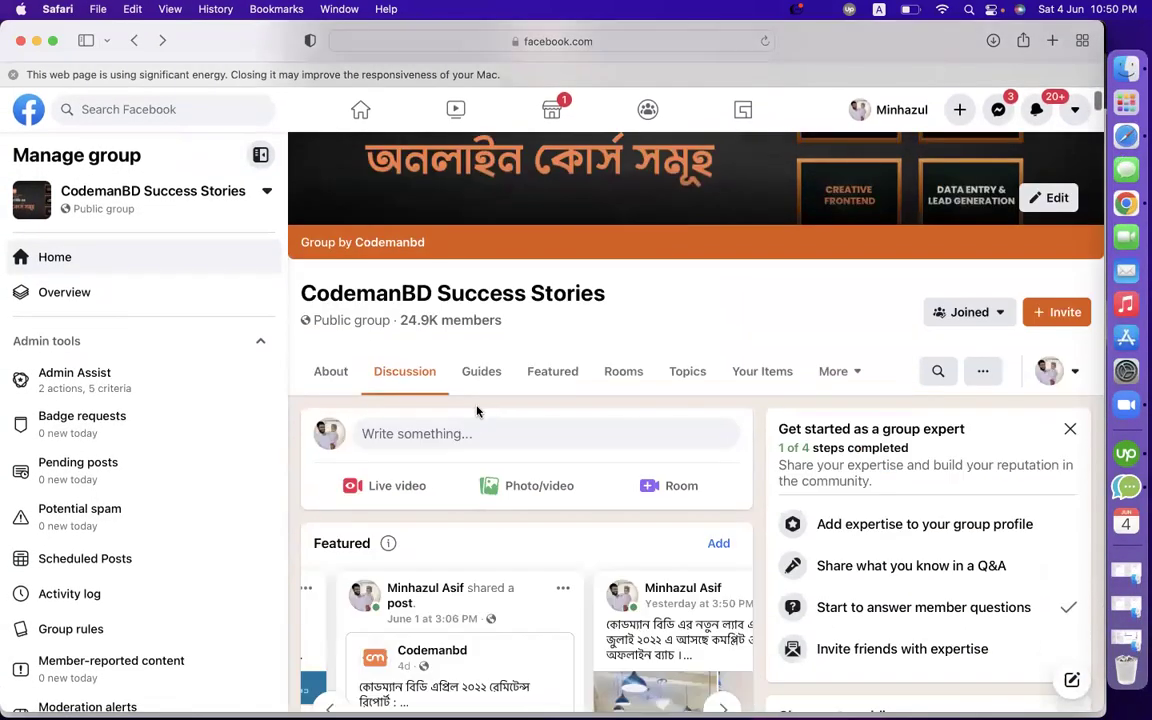
pyautogui.click(467, 432)
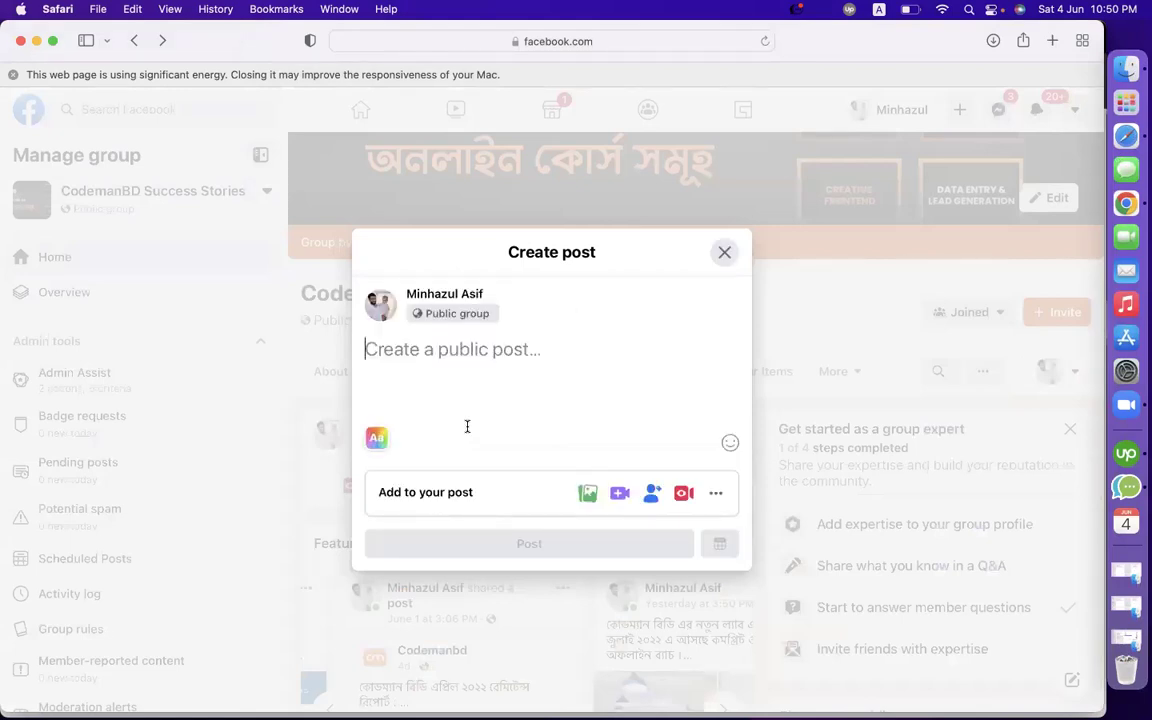
pyautogui.write('www')
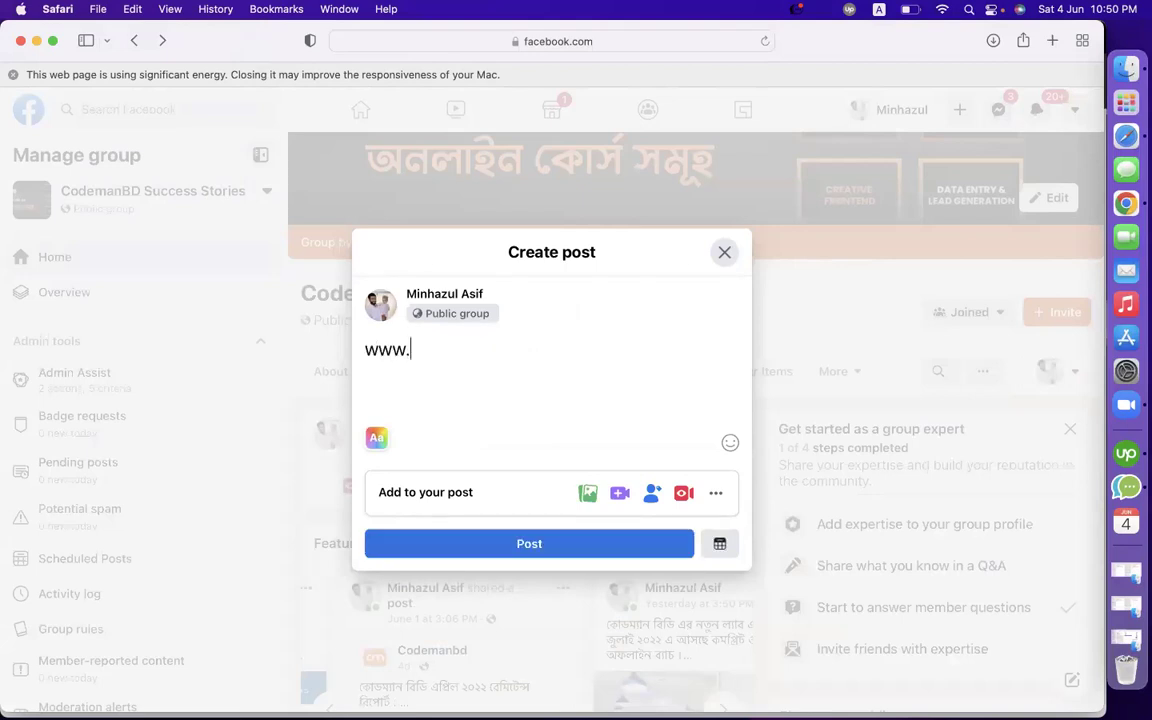
pyautogui.write('.codemanbd.com')
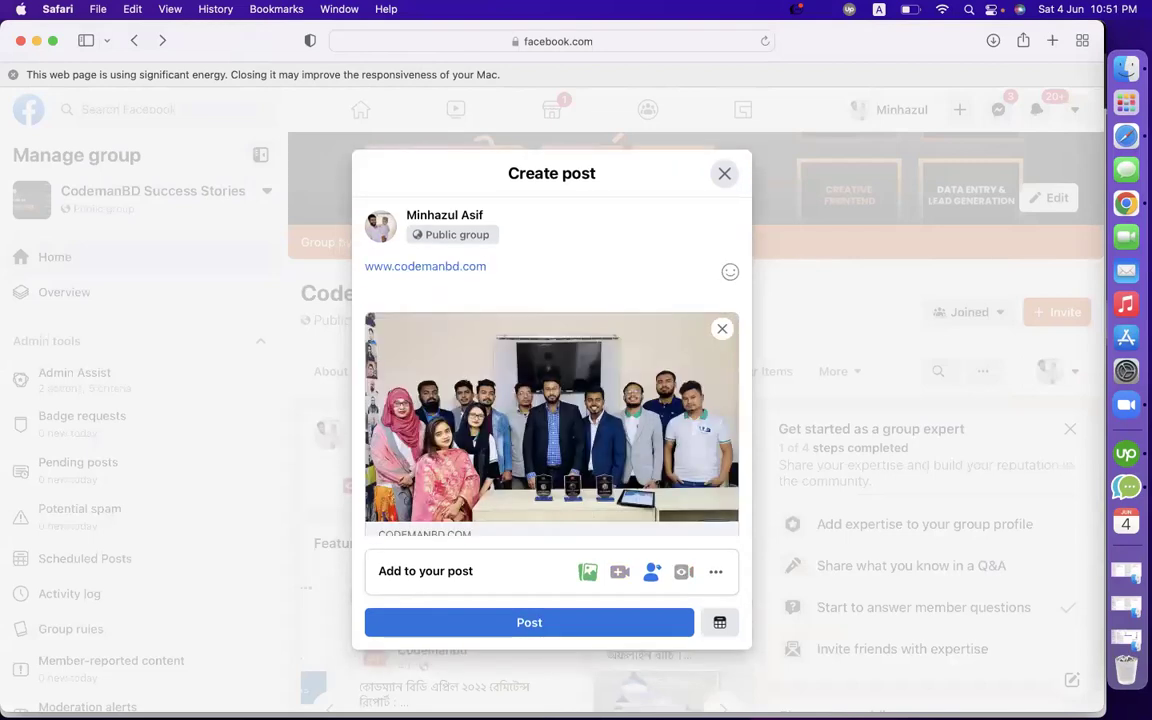
pyautogui.scroll(-2, 467, 480)
pyautogui.scroll(1, 627, 428)
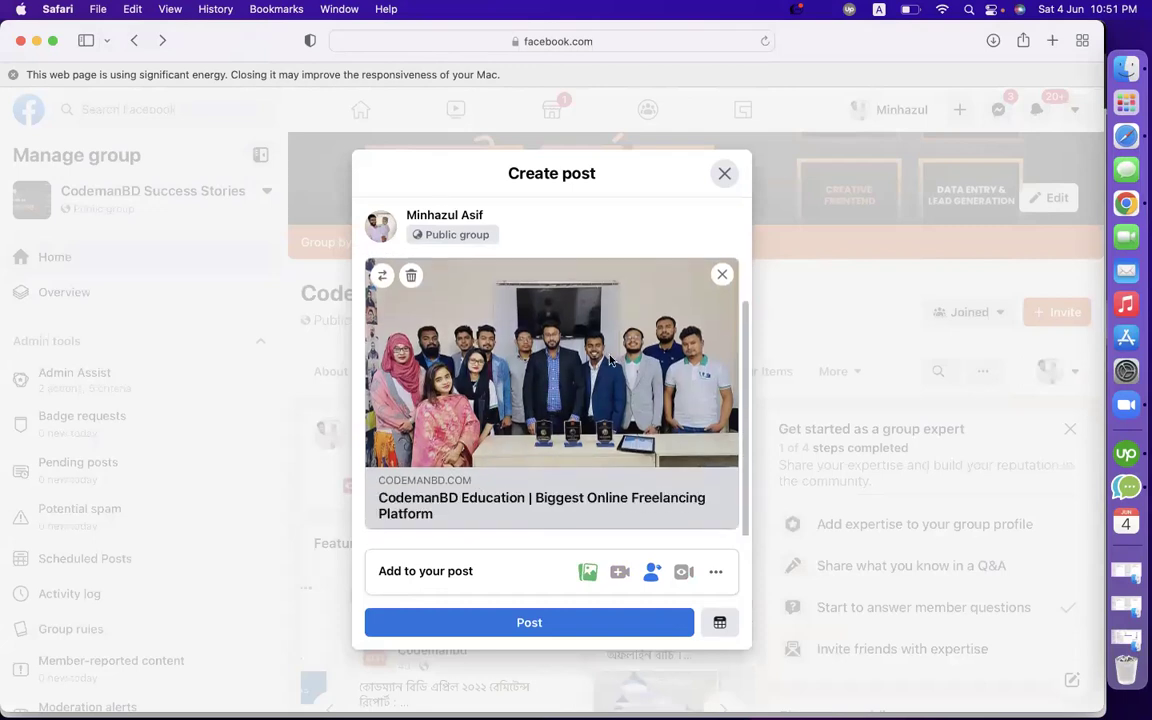
# Step: Switch back to Chrome, set the uploaded Zora IT logo as the Default Social Share Image, and save the site settings
pyautogui.click(1120, 198)
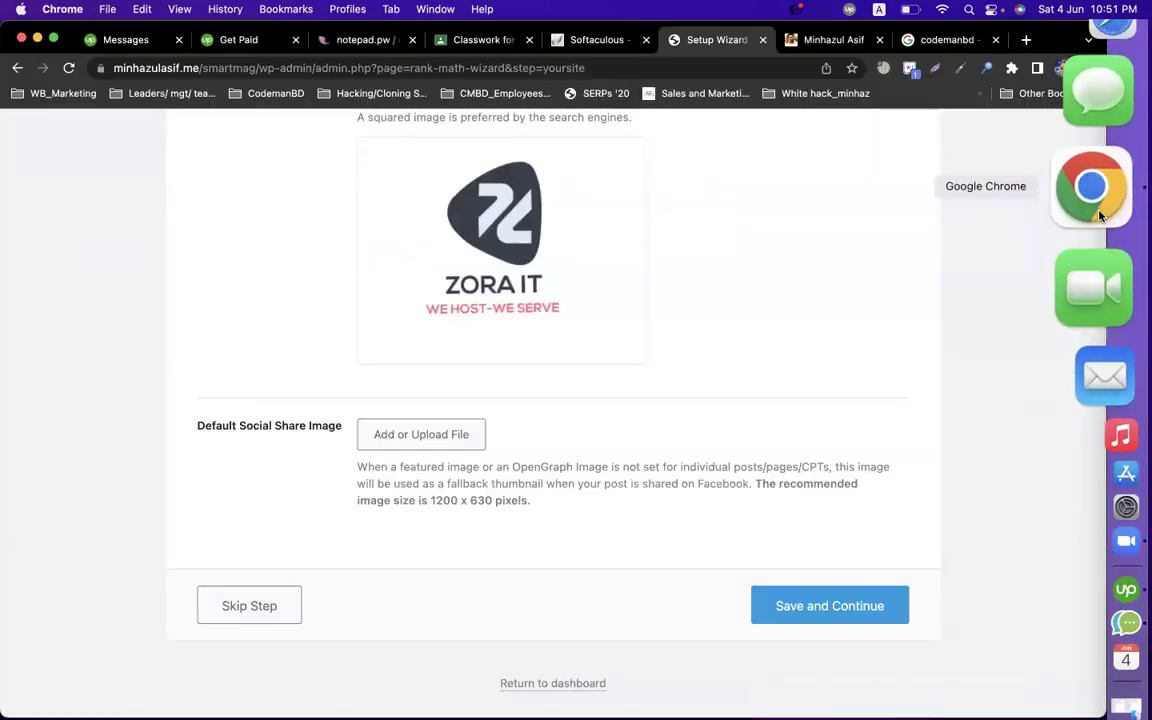
pyautogui.click(469, 437)
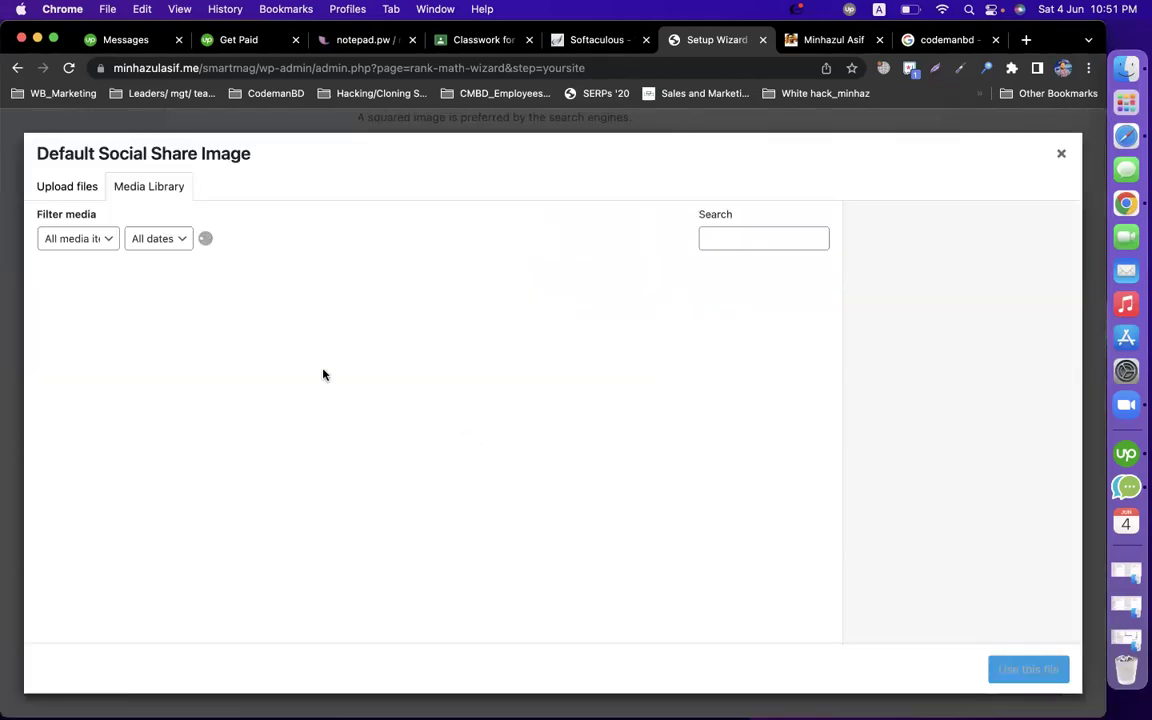
pyautogui.click(118, 330)
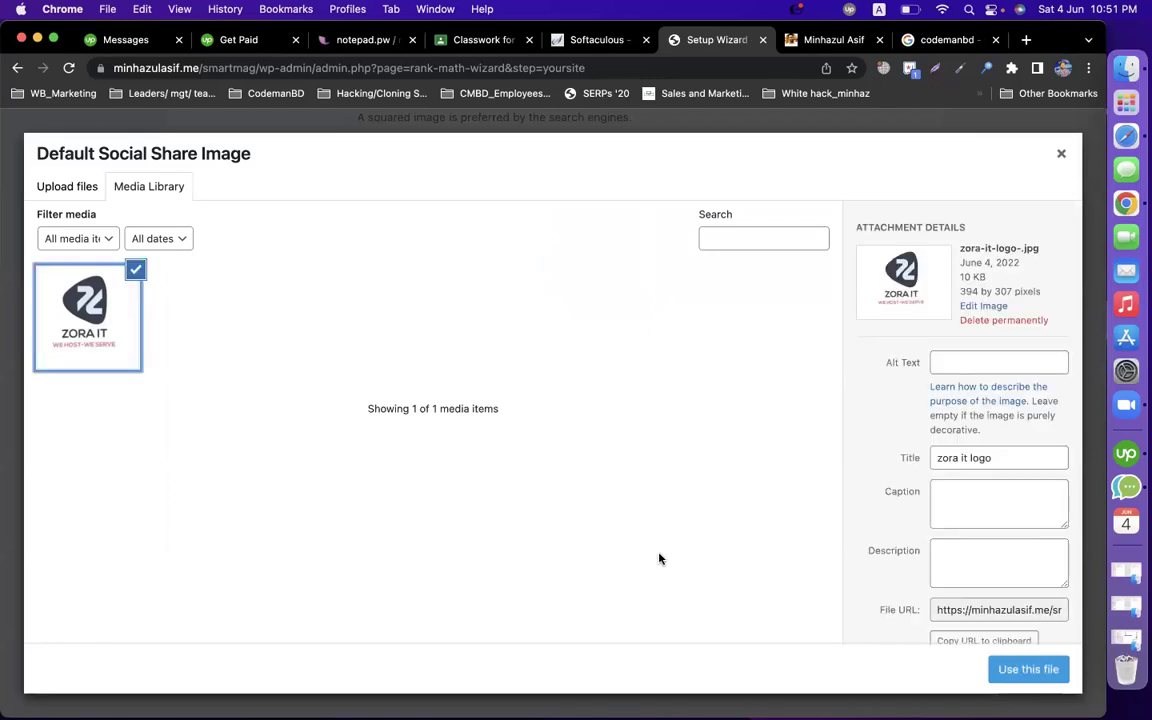
pyautogui.click(1018, 670)
pyautogui.scroll(-3, 848, 635)
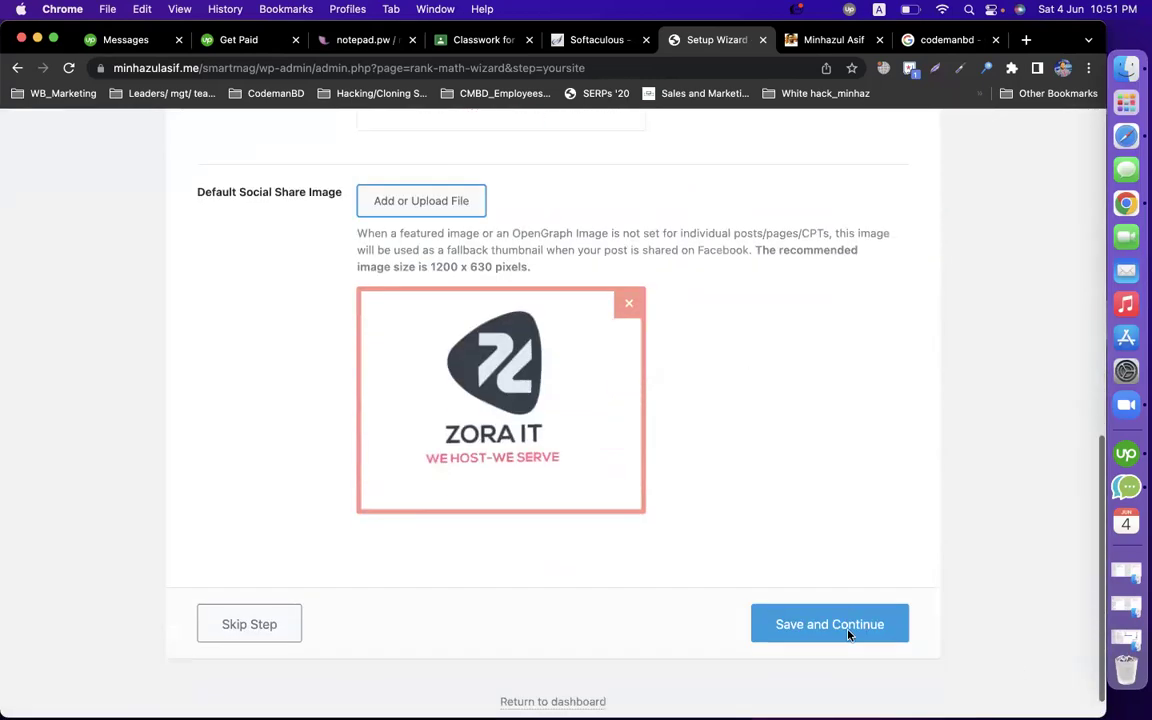
pyautogui.click(840, 605)
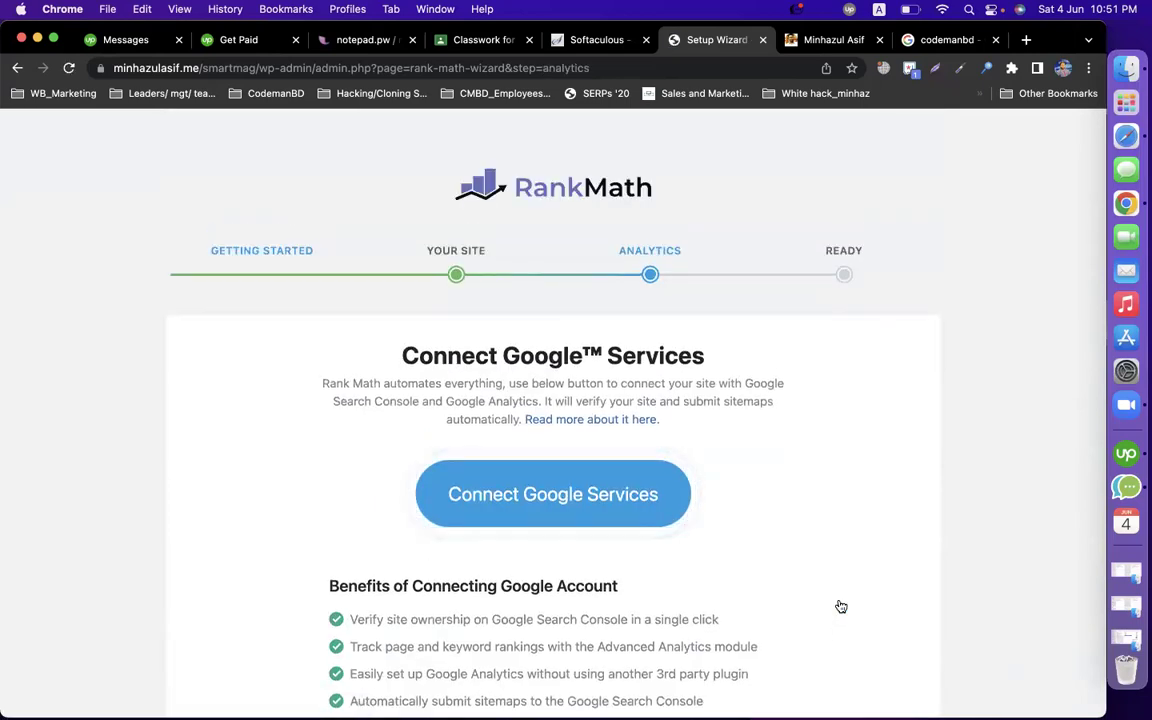
# Step: Continue past the Analytics stage without connecting Google Services, and finish the wizard by returning to the Rank Math dashboard
pyautogui.scroll(-5, 841, 607)
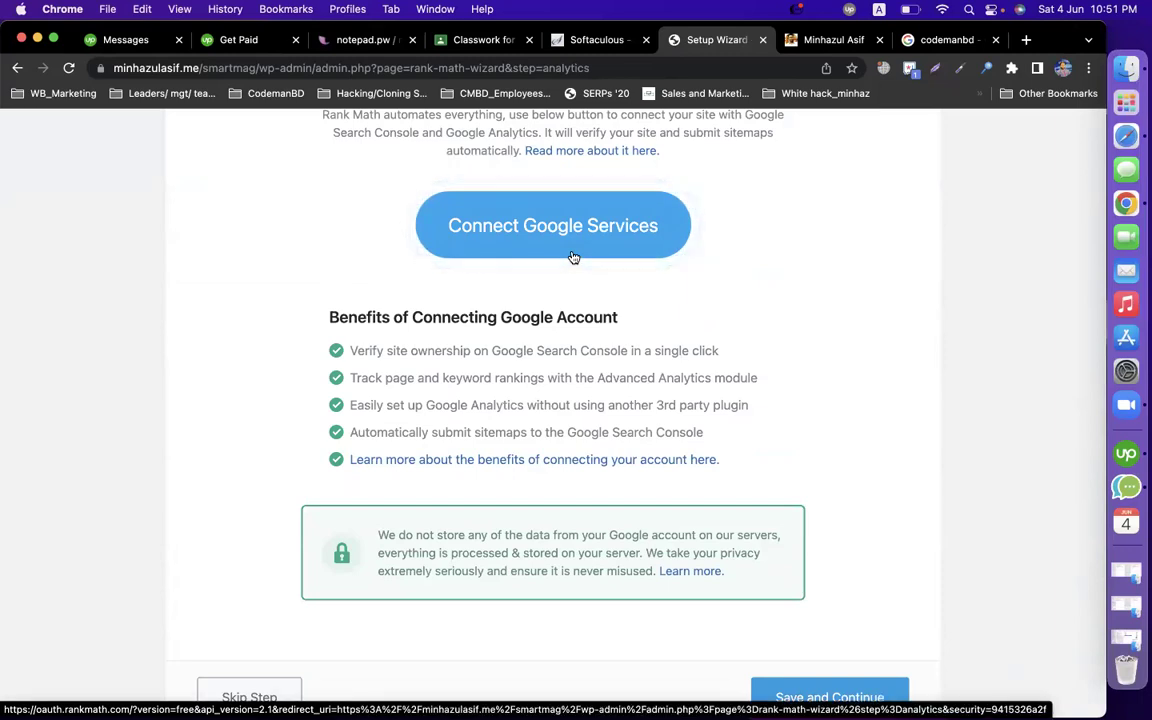
pyautogui.scroll(-2, 785, 430)
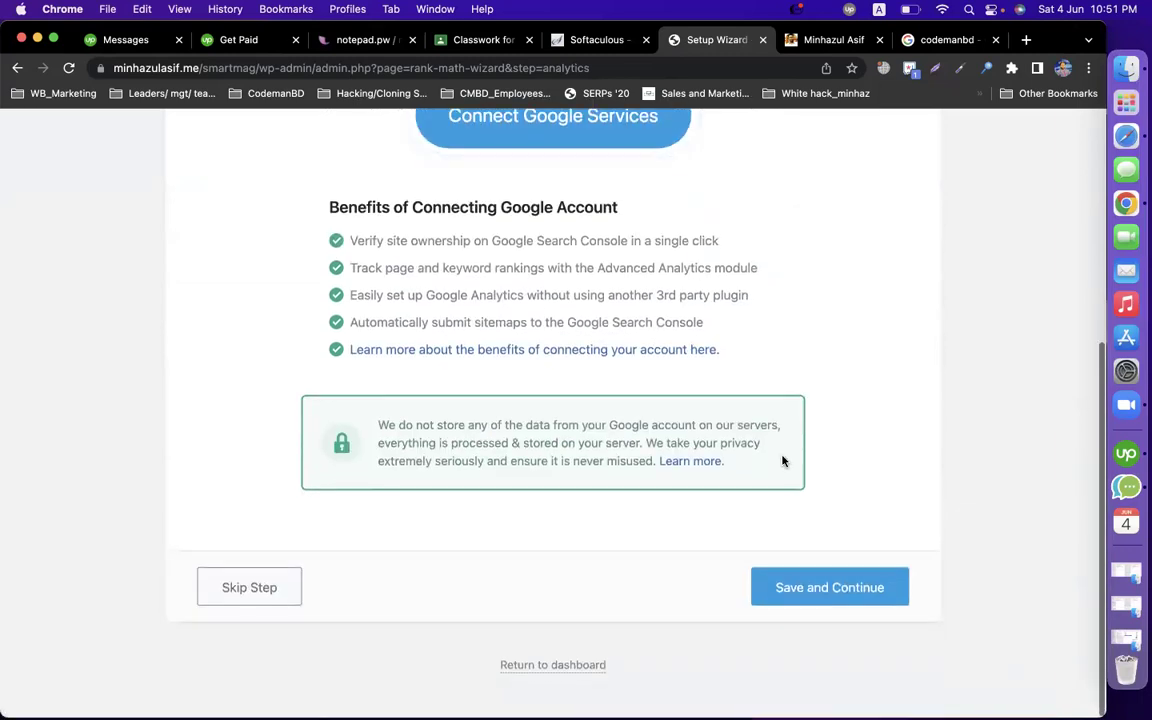
pyautogui.click(812, 601)
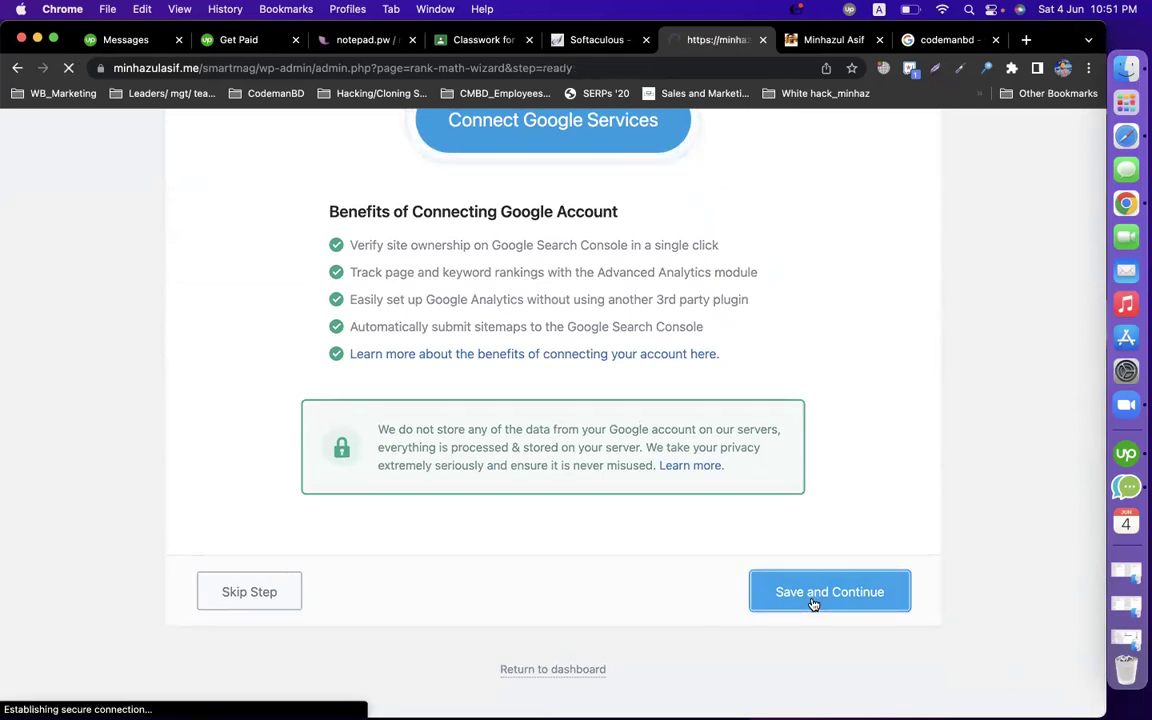
pyautogui.scroll(-2, 810, 604)
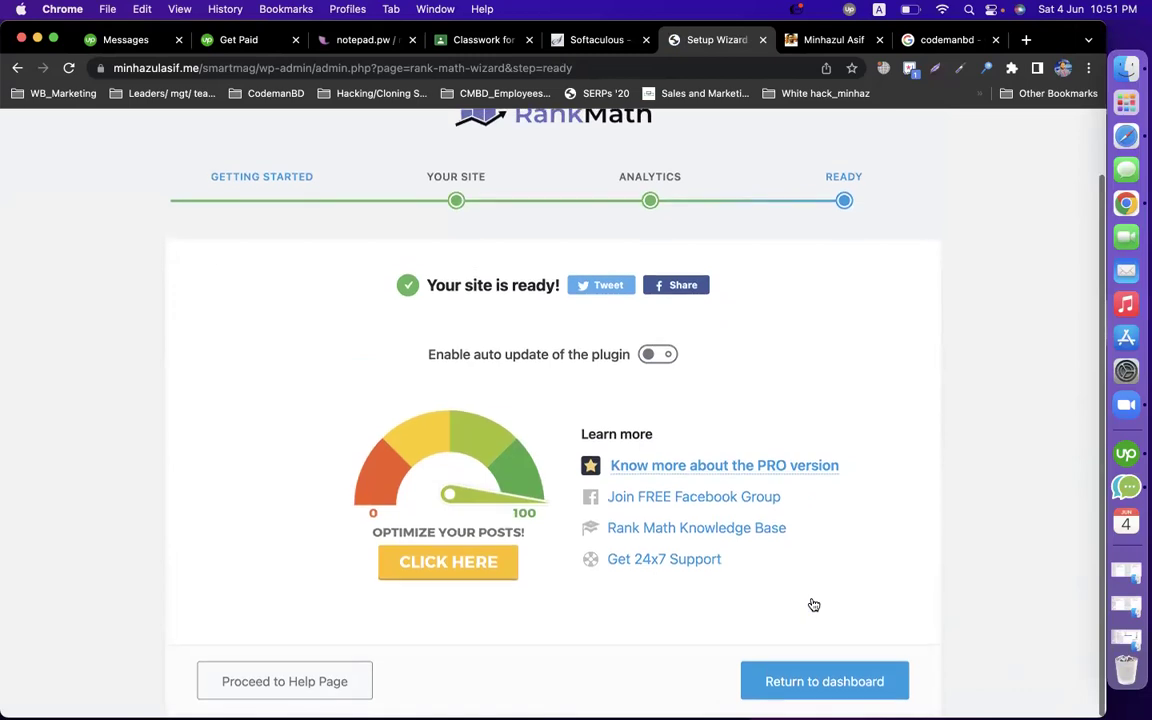
pyautogui.click(857, 698)
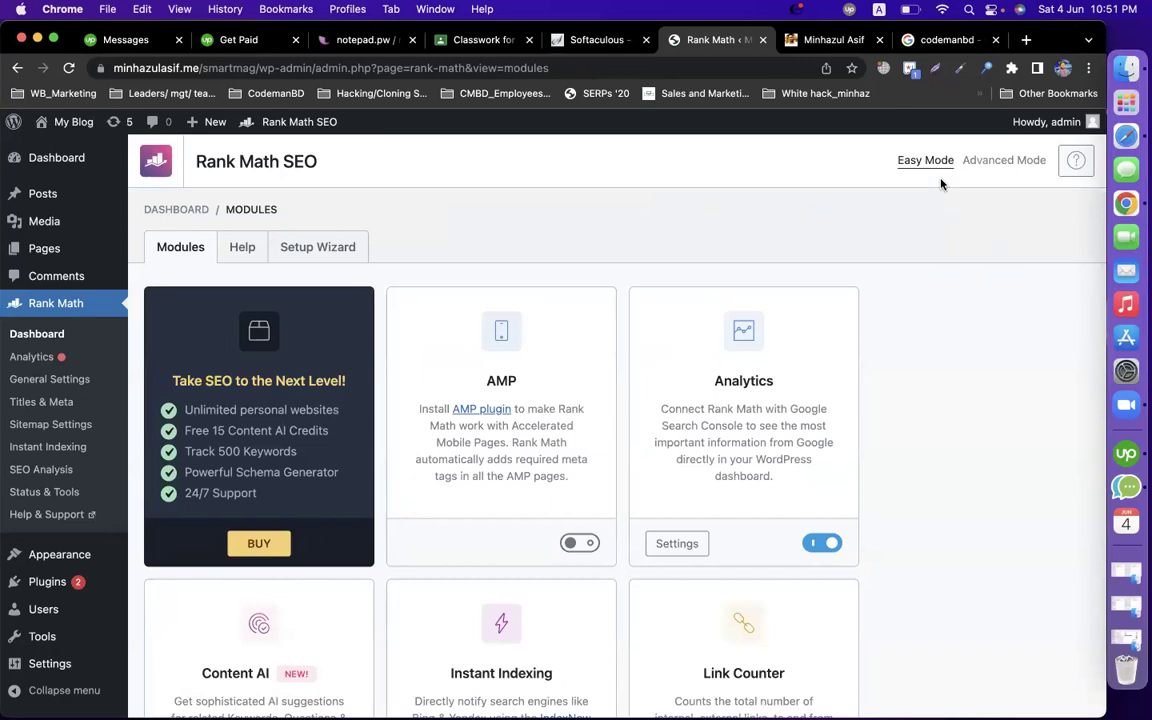
# Step: Close the "Instagram marketing tips" article on the portfolio site and open its blog list
pyautogui.click(825, 42)
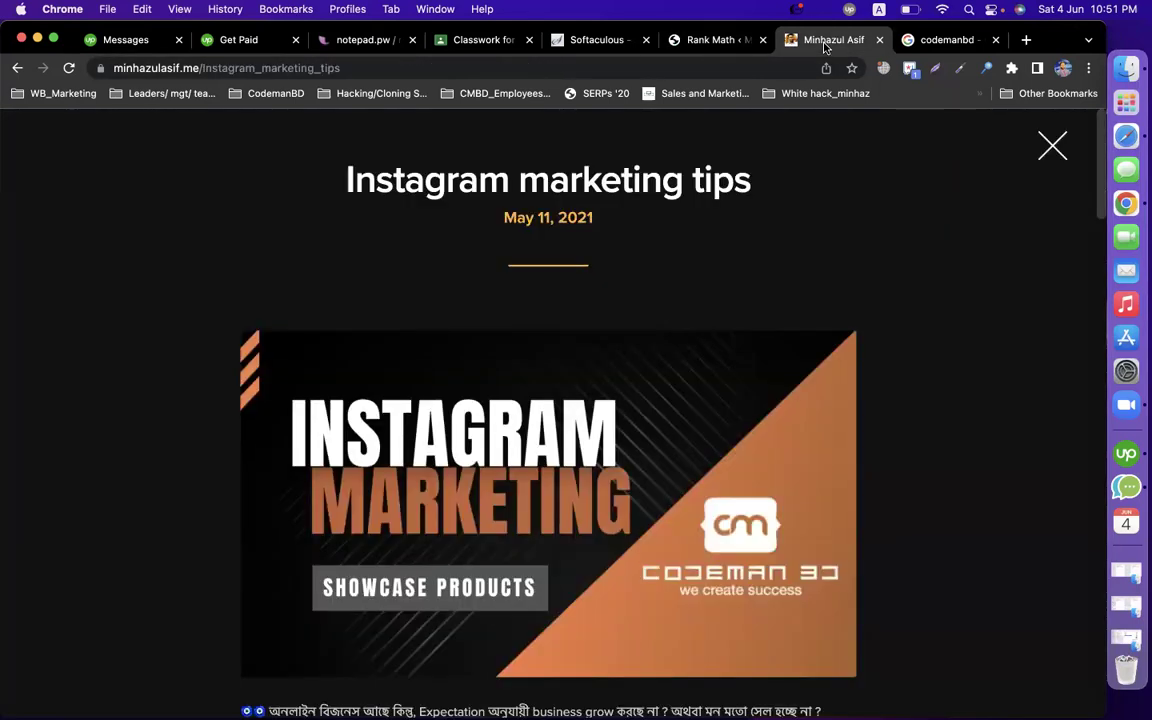
pyautogui.click(1062, 147)
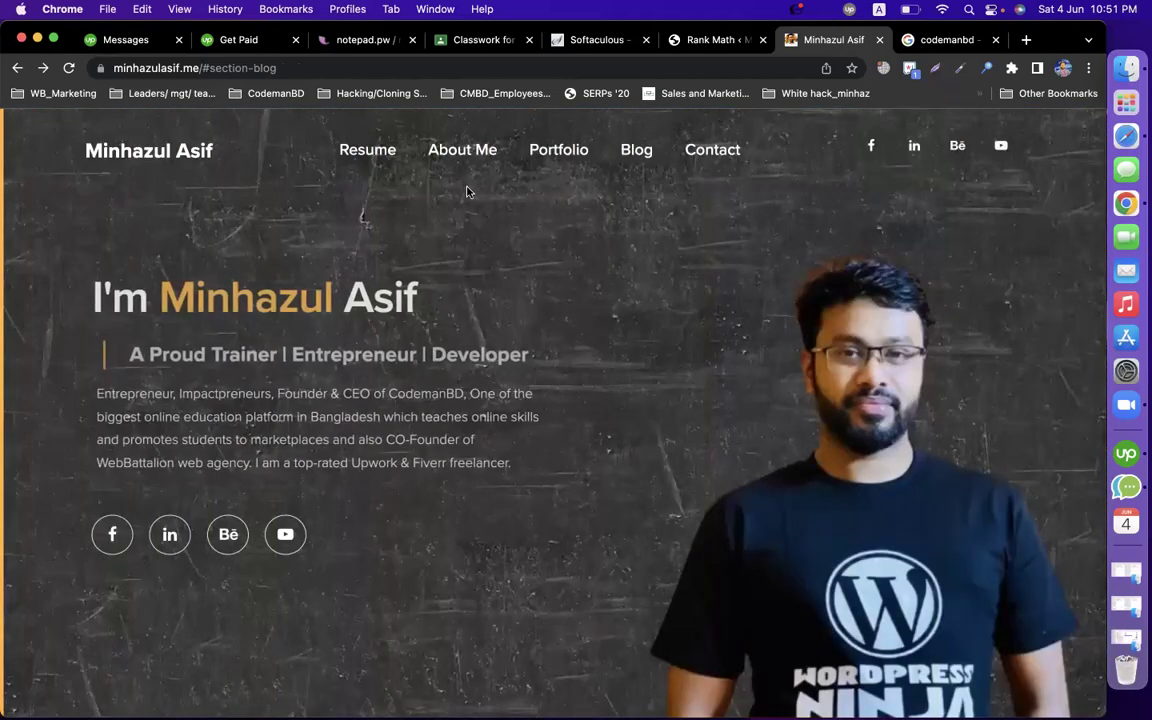
pyautogui.click(630, 152)
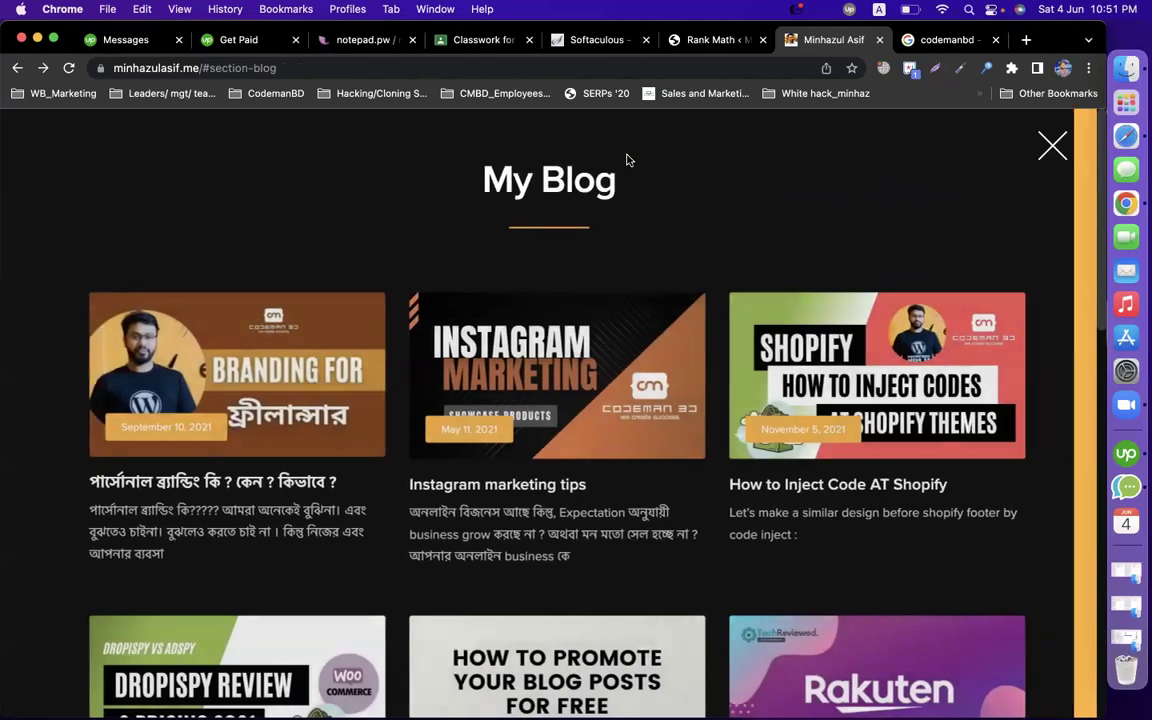
# Step: Browse the portfolio site's blog list and open the "How to promote gig on fiverr" article
pyautogui.scroll(-5, 602, 296)
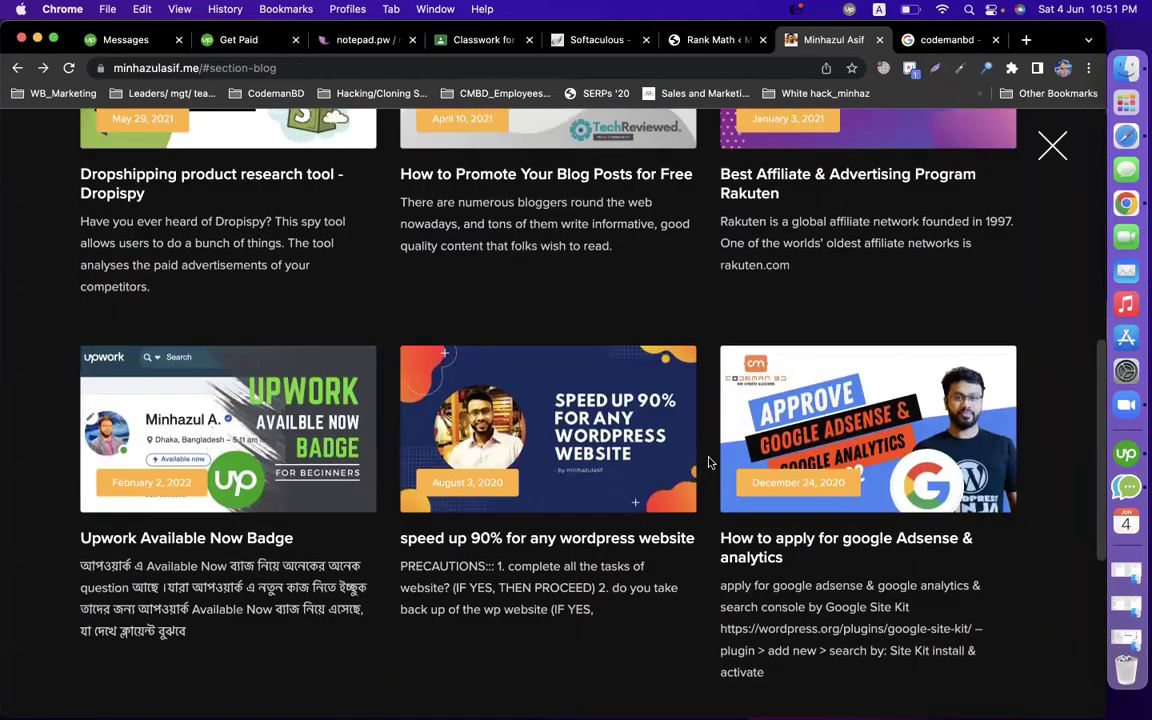
pyautogui.scroll(-3, 708, 462)
pyautogui.scroll(-2, 708, 462)
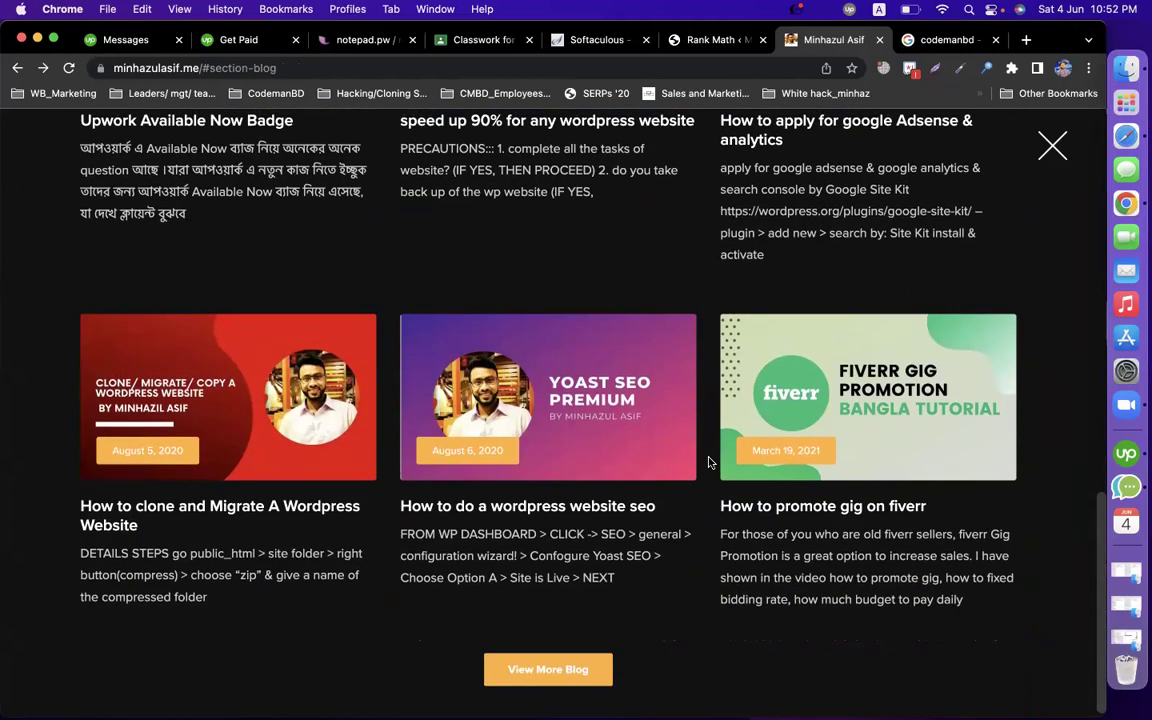
pyautogui.click(483, 67)
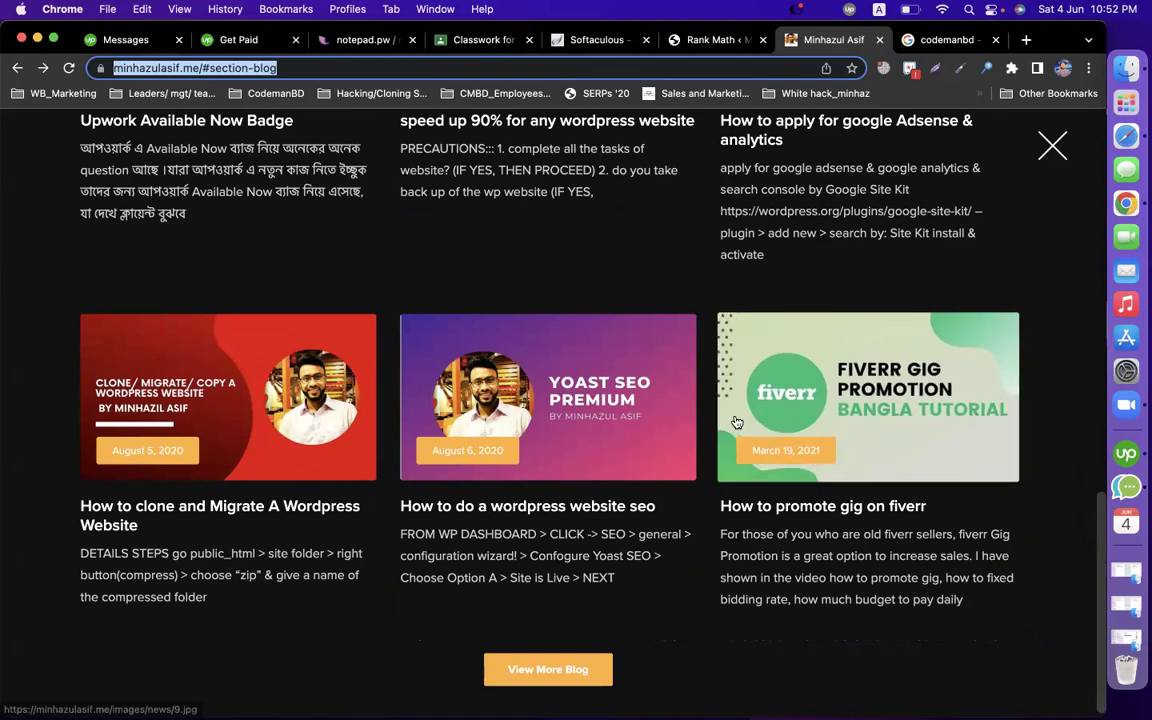
pyautogui.scroll(-1, 730, 430)
pyautogui.click(755, 508)
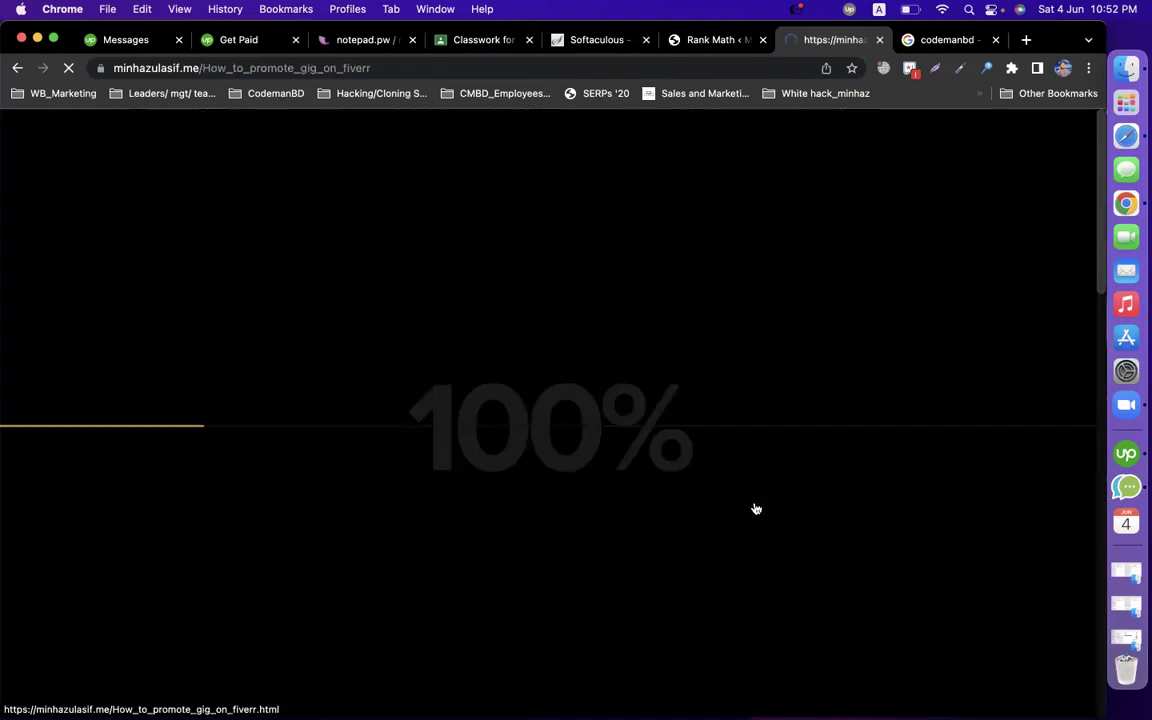
# Step: Review the article's sections and copy the phrase "How to promote gig on fiverr" from its subheading
pyautogui.scroll(-5, 509, 377)
pyautogui.scroll(-6, 509, 377)
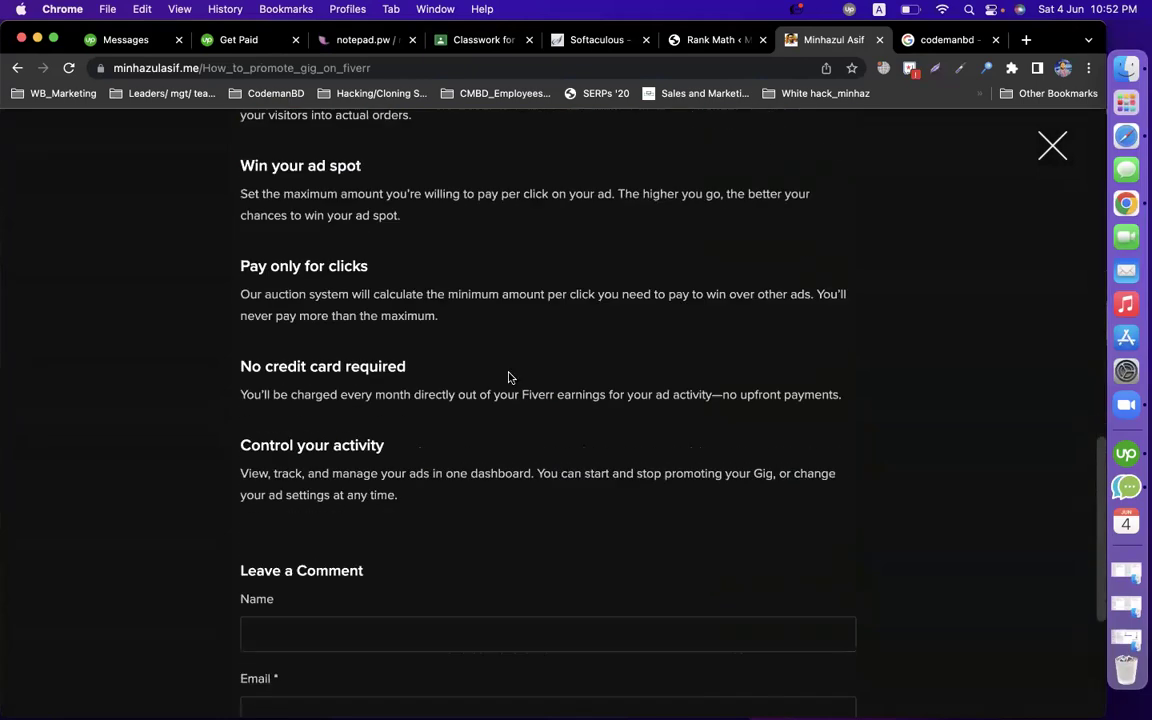
pyautogui.scroll(-4, 508, 377)
pyautogui.scroll(10, 508, 377)
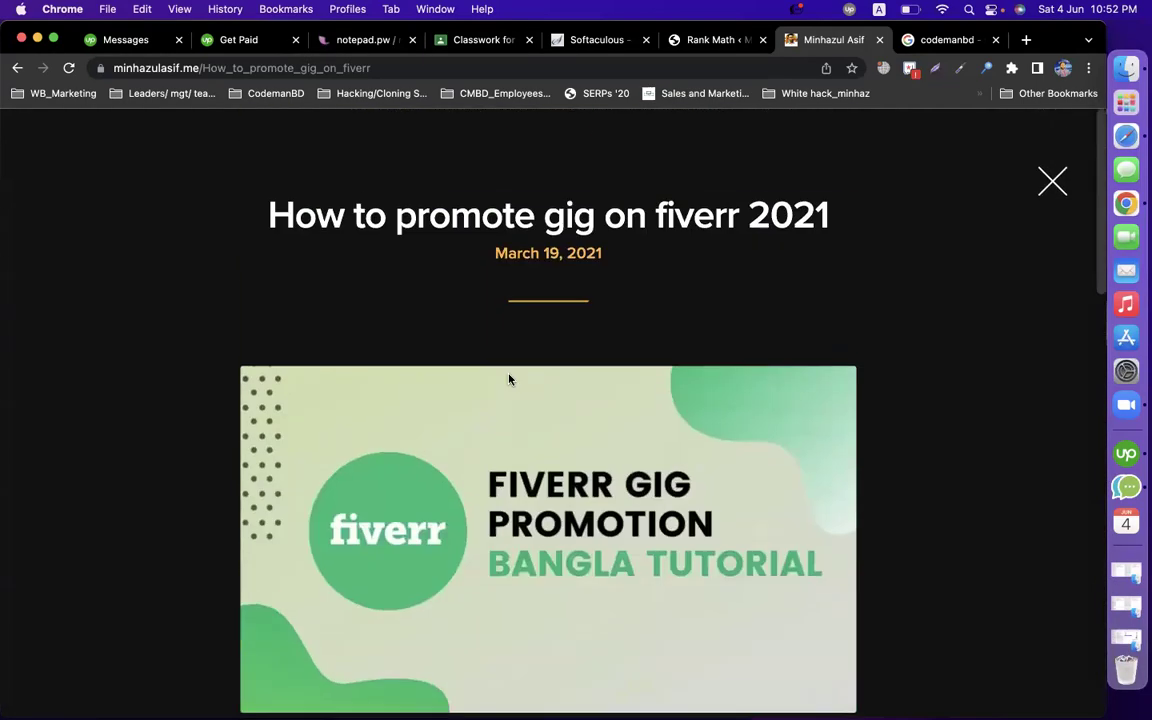
pyautogui.scroll(-5, 508, 377)
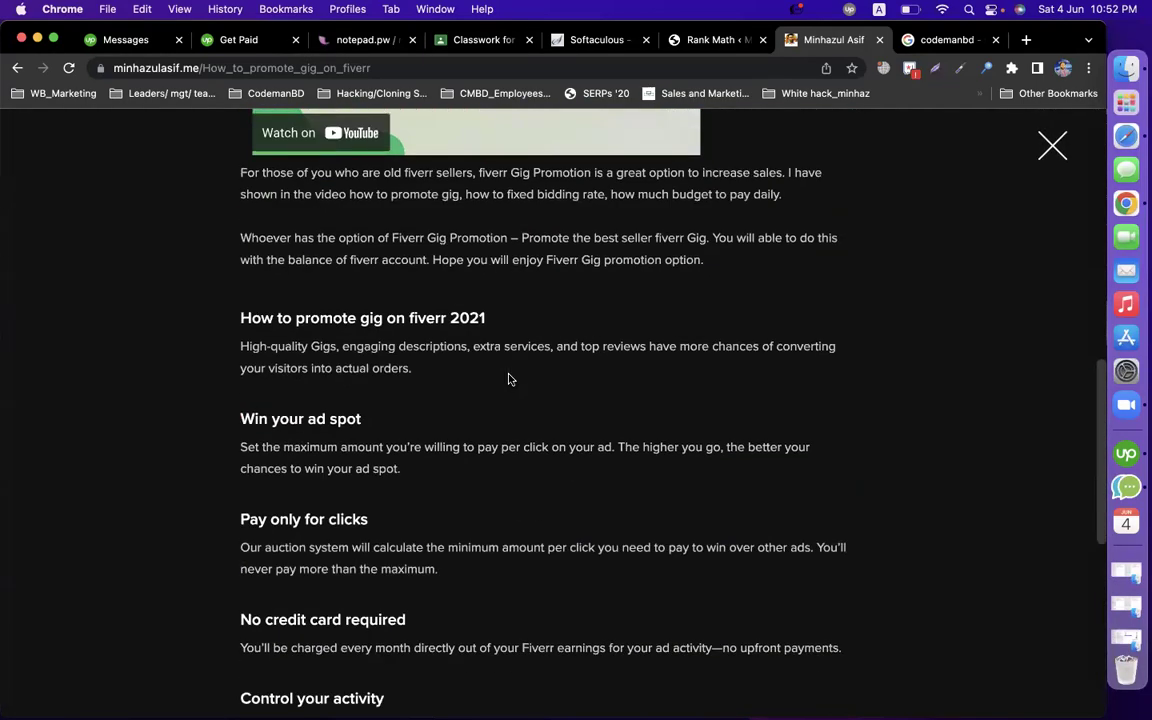
pyautogui.moveTo(446, 316); pyautogui.dragTo(241, 313)
pyautogui.press('super+c')
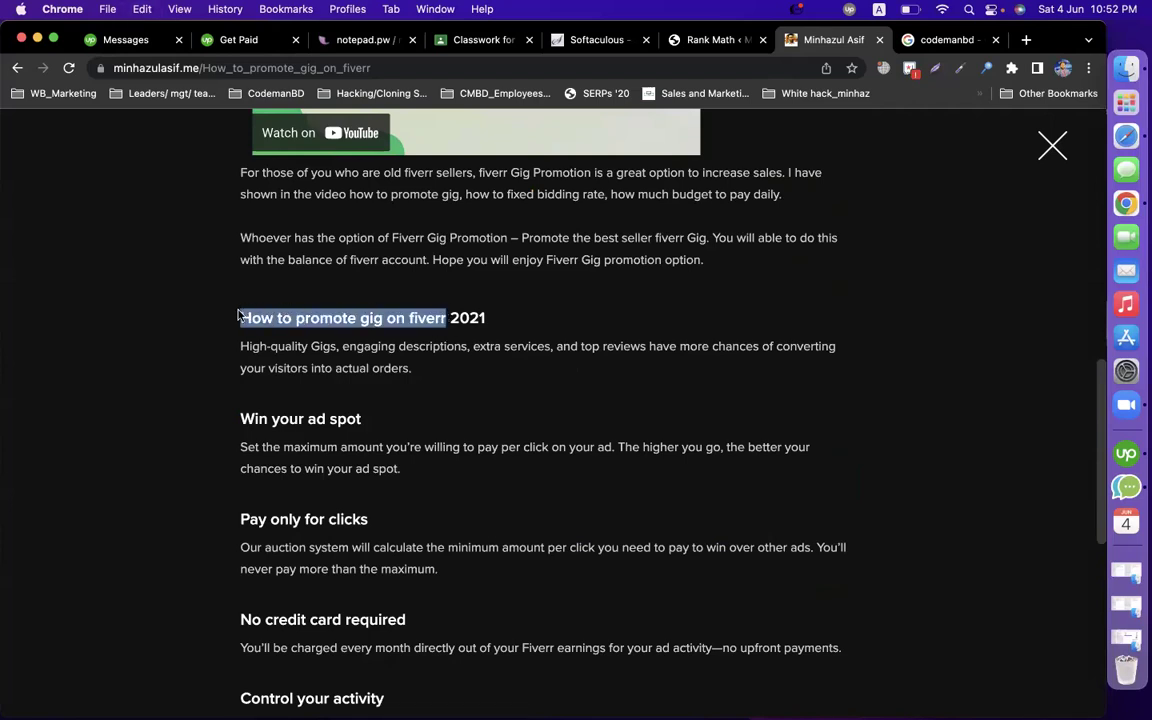
# Step: Search Google for "How to promote gig on fiverr" and show all web results instead of images
pyautogui.click(948, 40)
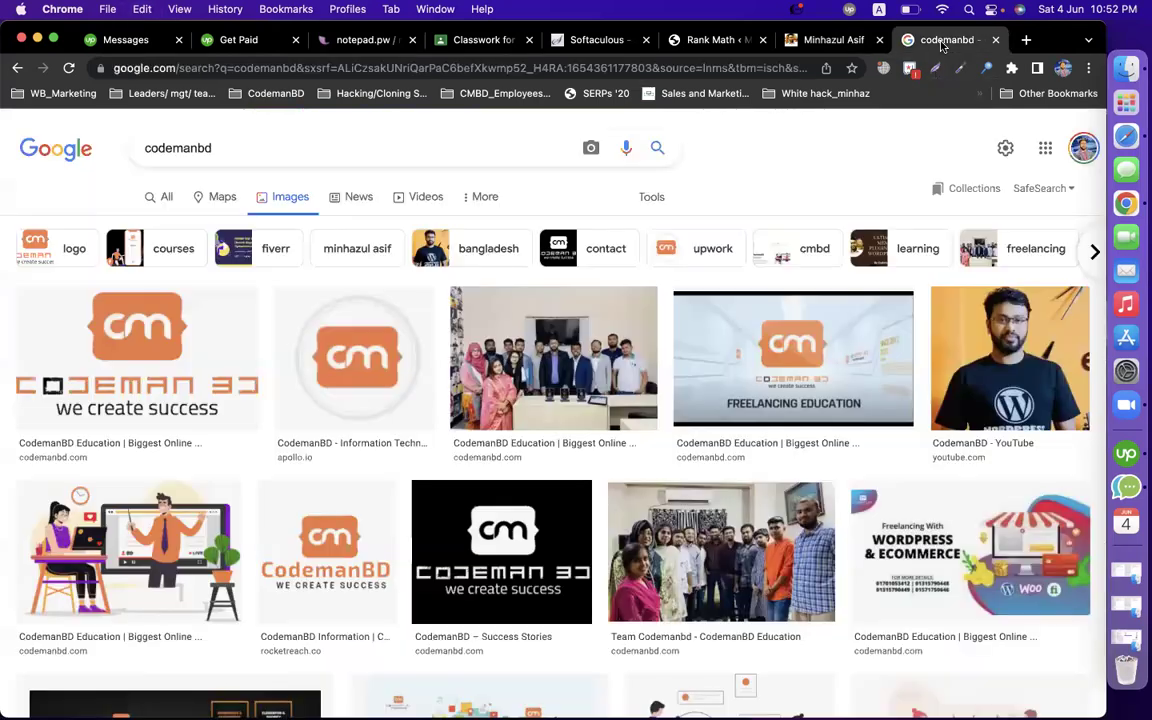
pyautogui.click(213, 150)
pyautogui.press('super+a')
pyautogui.press('super+v')
pyautogui.press('Return')
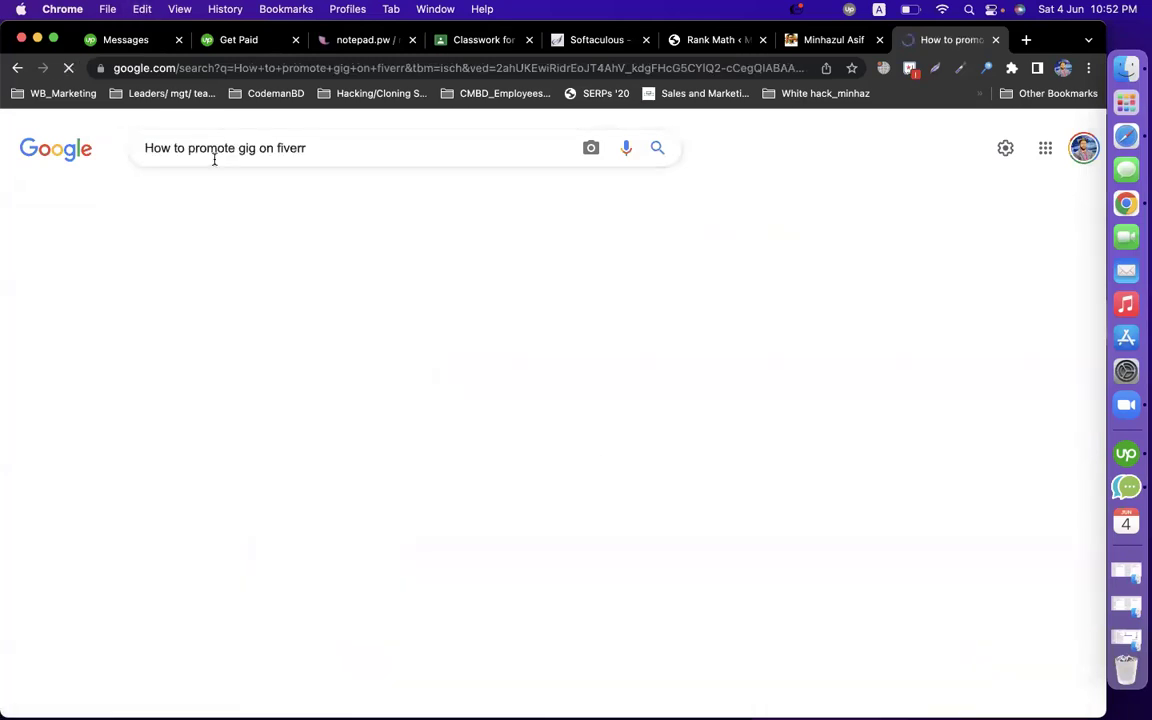
pyautogui.click(172, 198)
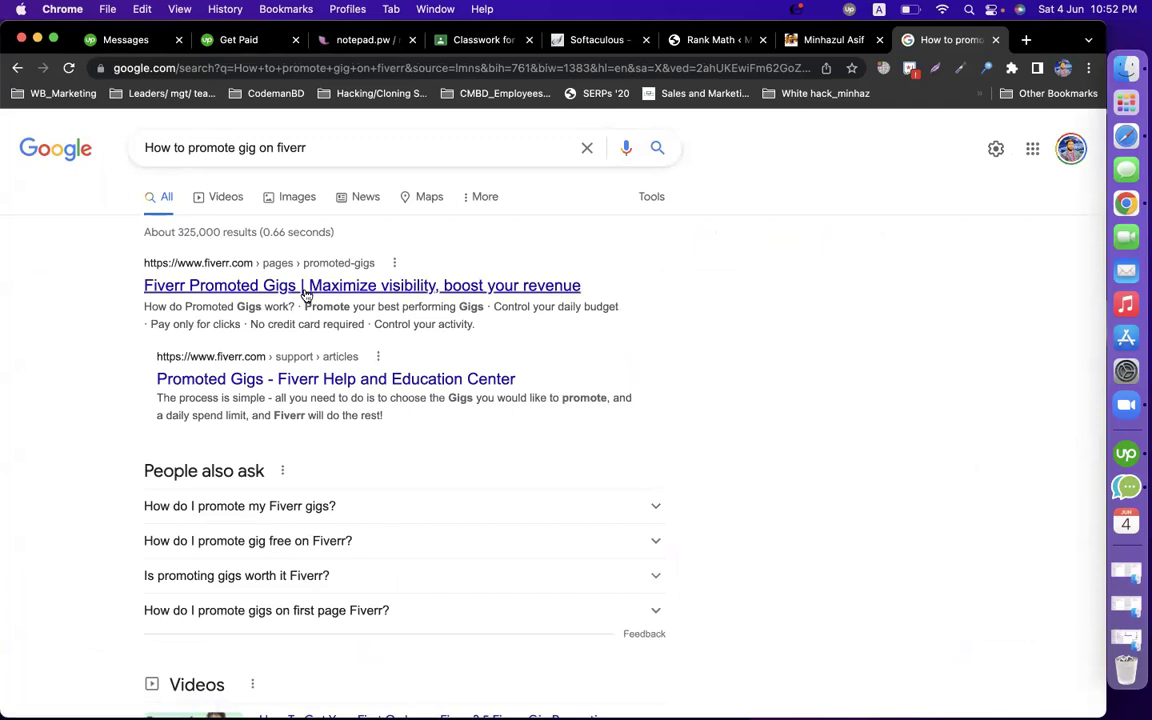
# Step: Skim the Fiverr Promoted Gigs page from the search results and return to the results list
pyautogui.click(306, 288)
pyautogui.scroll(-5, 395, 400)
pyautogui.scroll(-15, 395, 400)
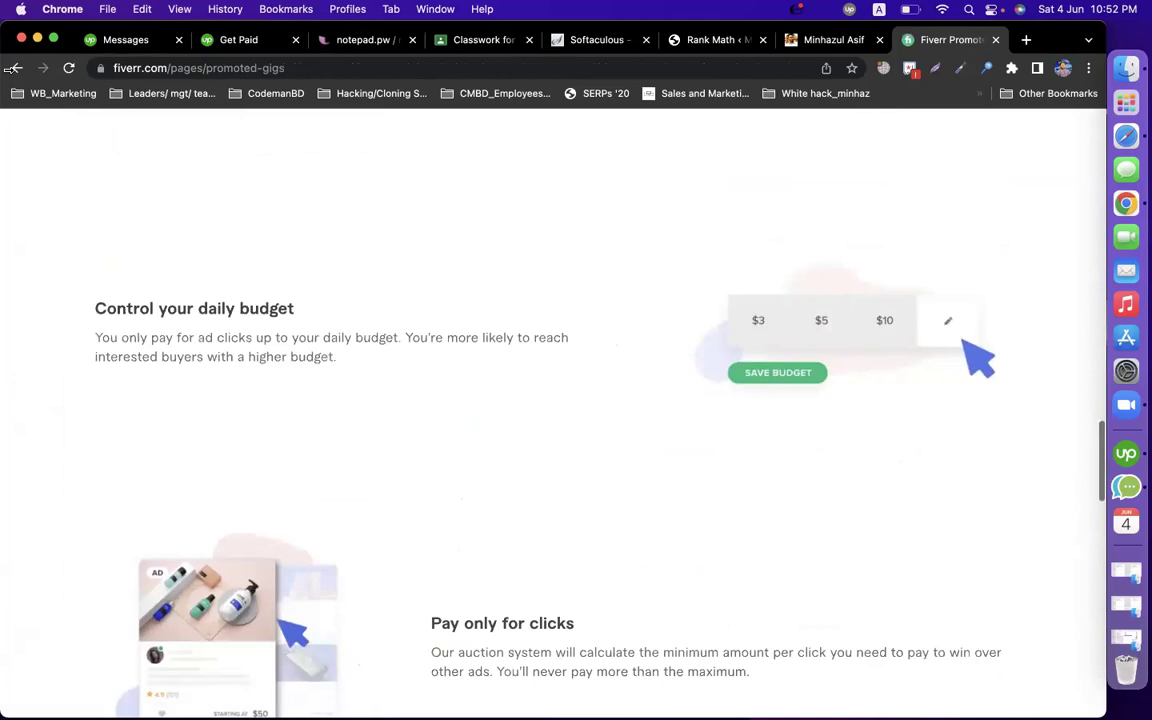
pyautogui.click(16, 68)
# Step: Open DigiGrow's "8 Best Ways to Promote Fiverr Gigs (Free and Paid Methods)" result and review the article's structure and content
pyautogui.scroll(-5, 381, 368)
pyautogui.scroll(-10, 381, 368)
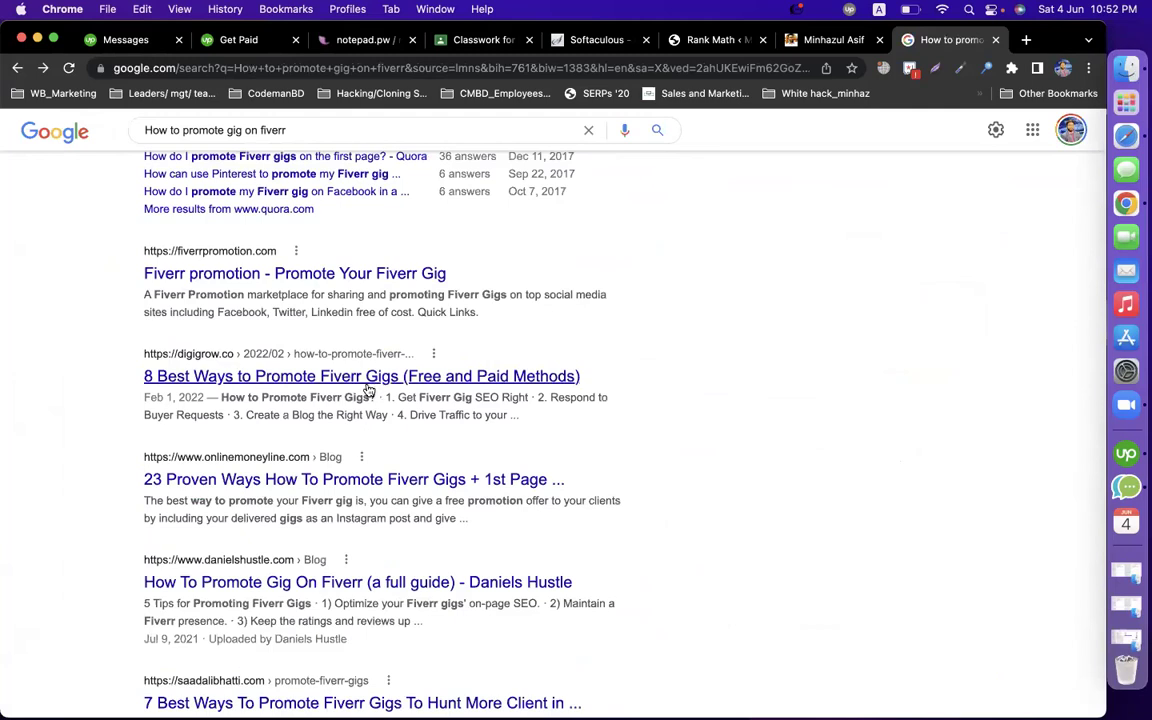
pyautogui.click(367, 386)
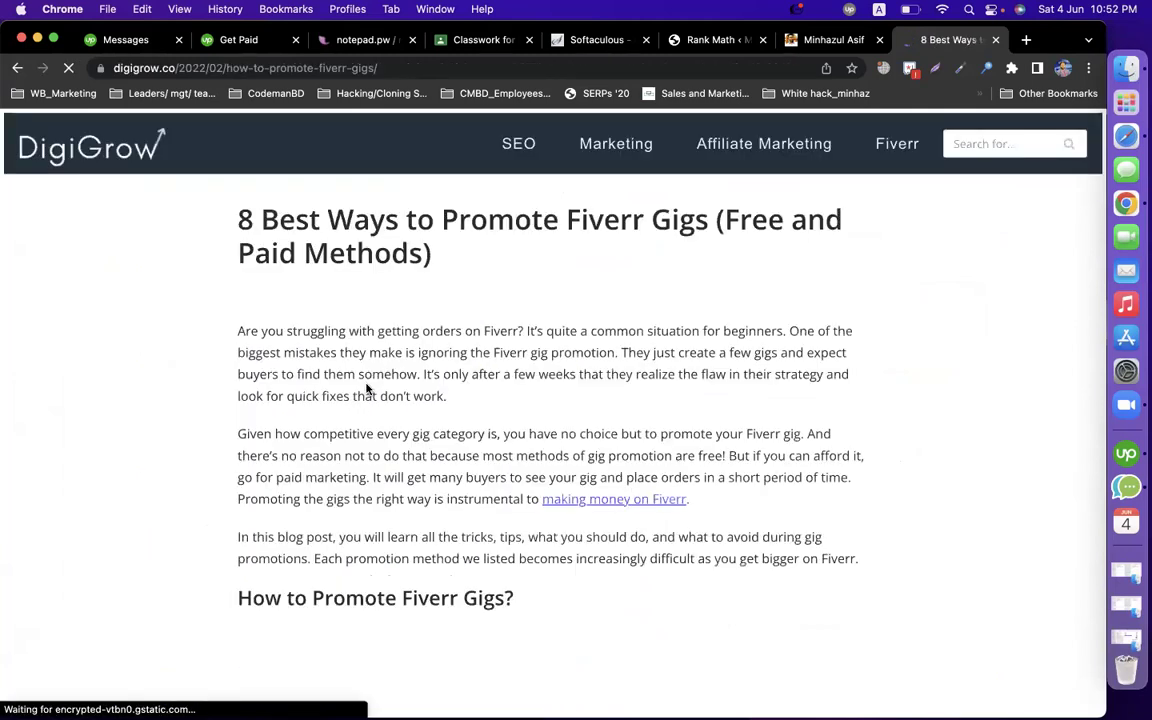
pyautogui.scroll(-20, 367, 388)
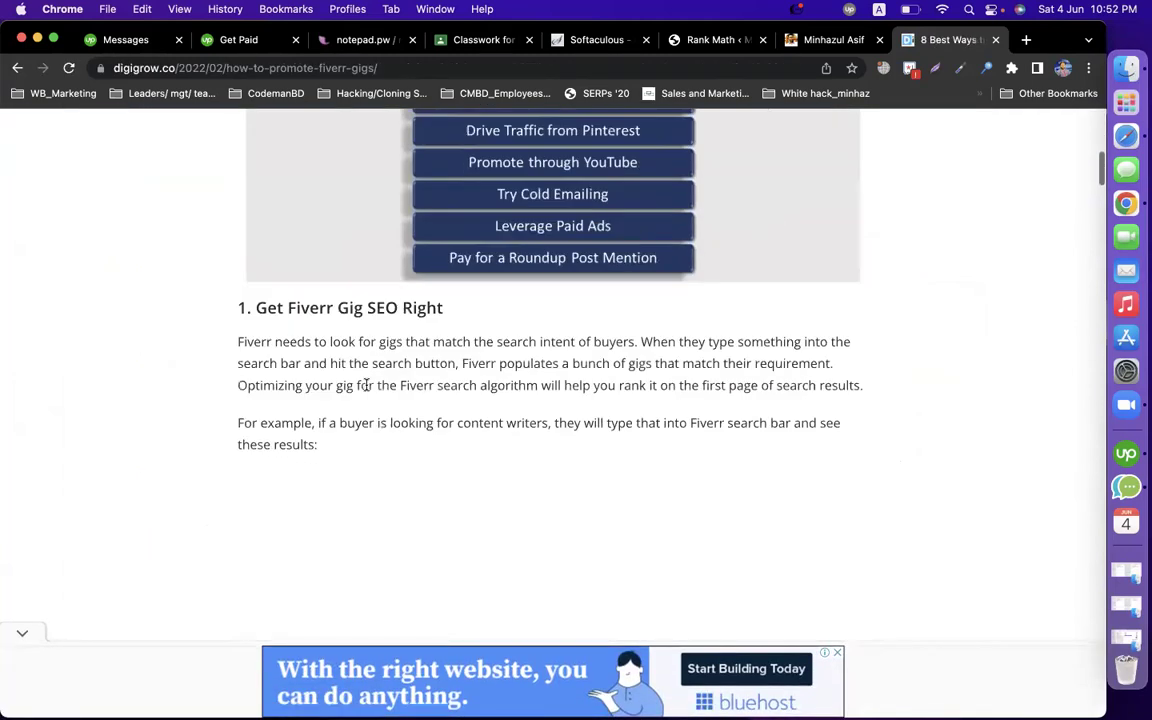
pyautogui.scroll(20, 367, 388)
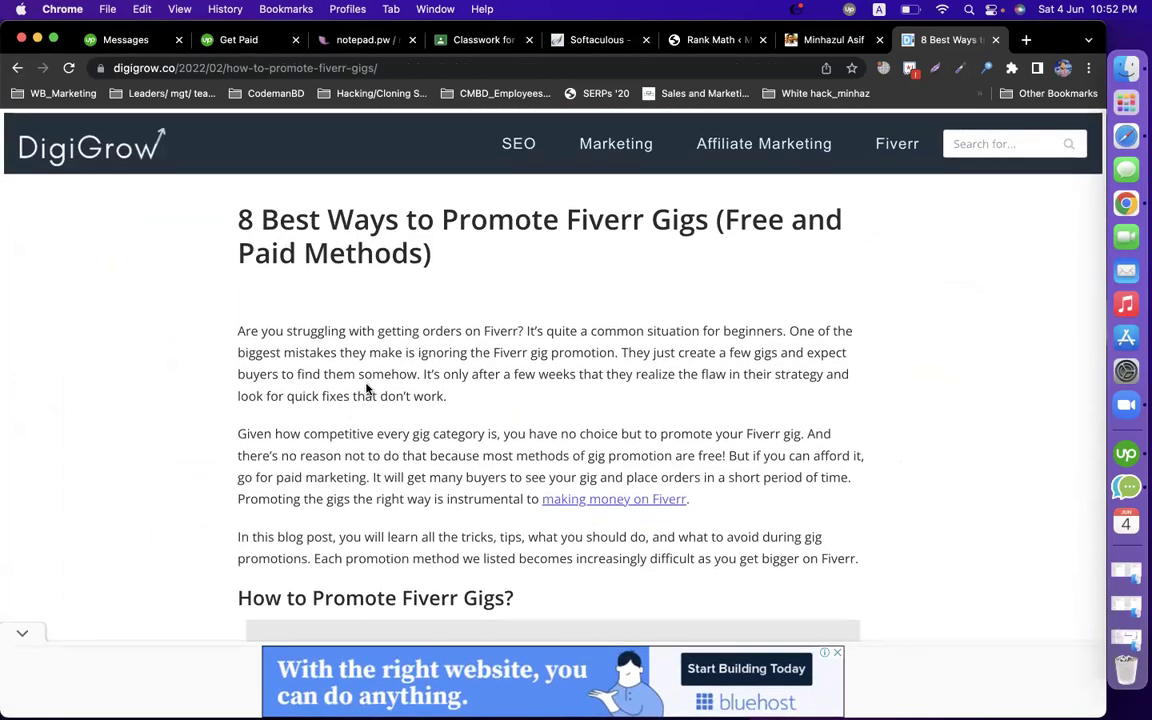
pyautogui.scroll(-15, 367, 390)
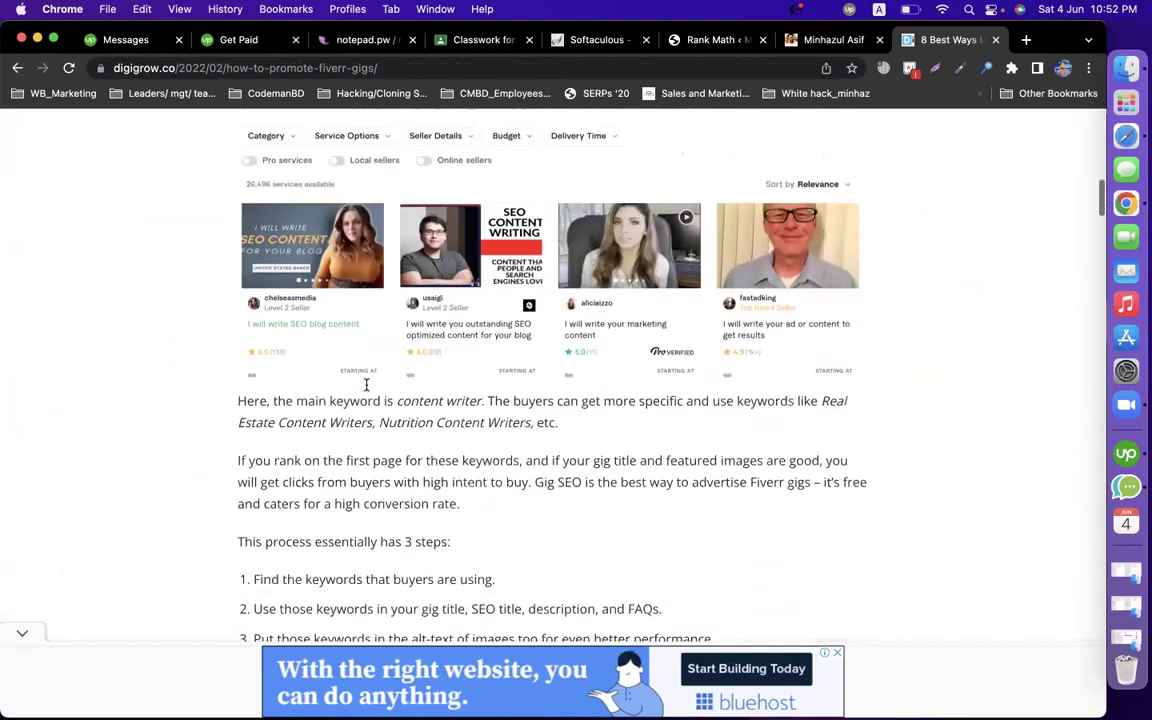
pyautogui.scroll(-10, 367, 386)
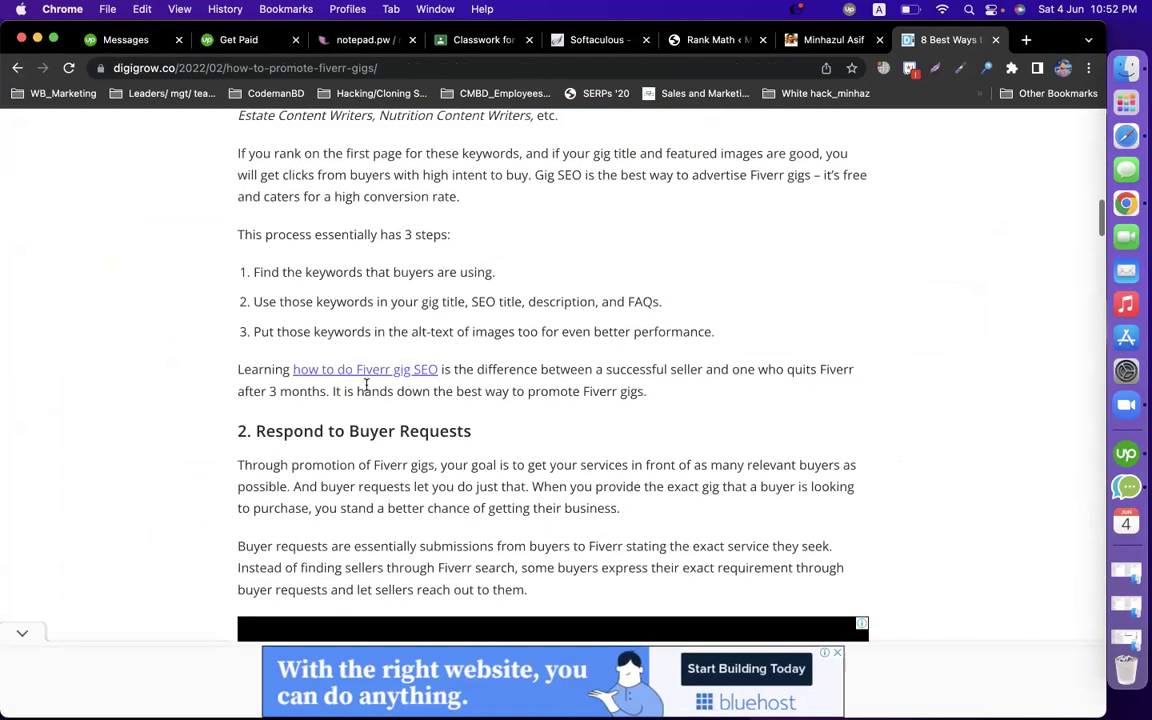
pyautogui.scroll(20, 367, 386)
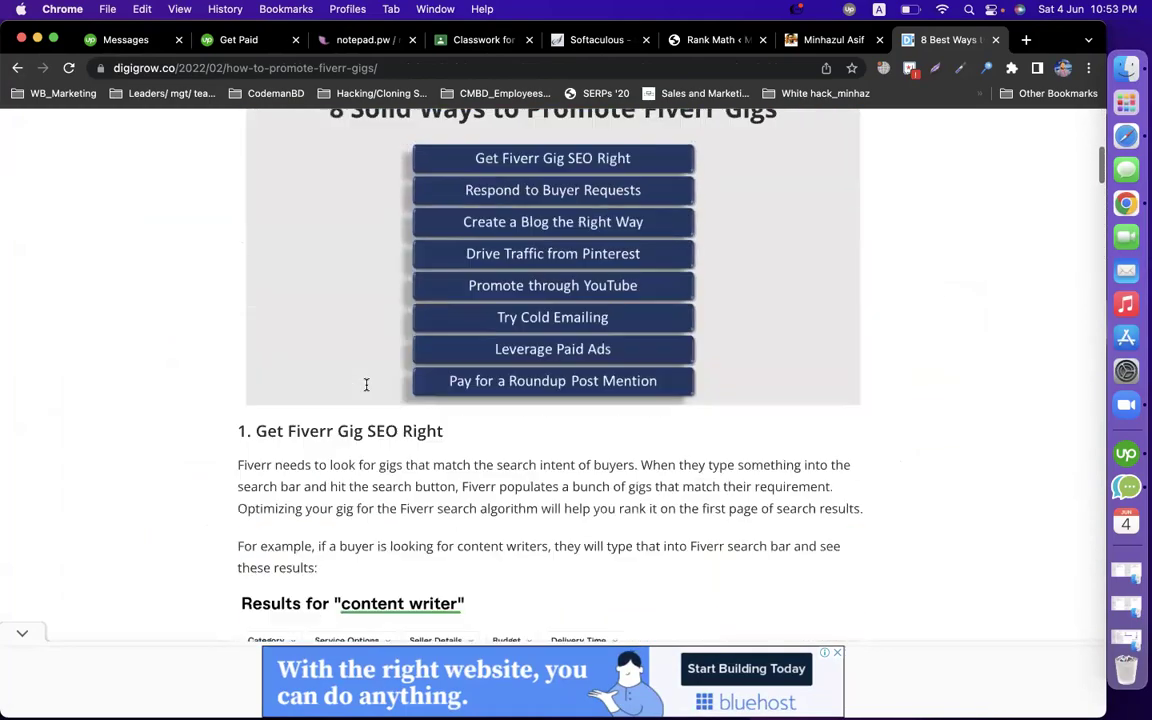
pyautogui.scroll(3, 367, 390)
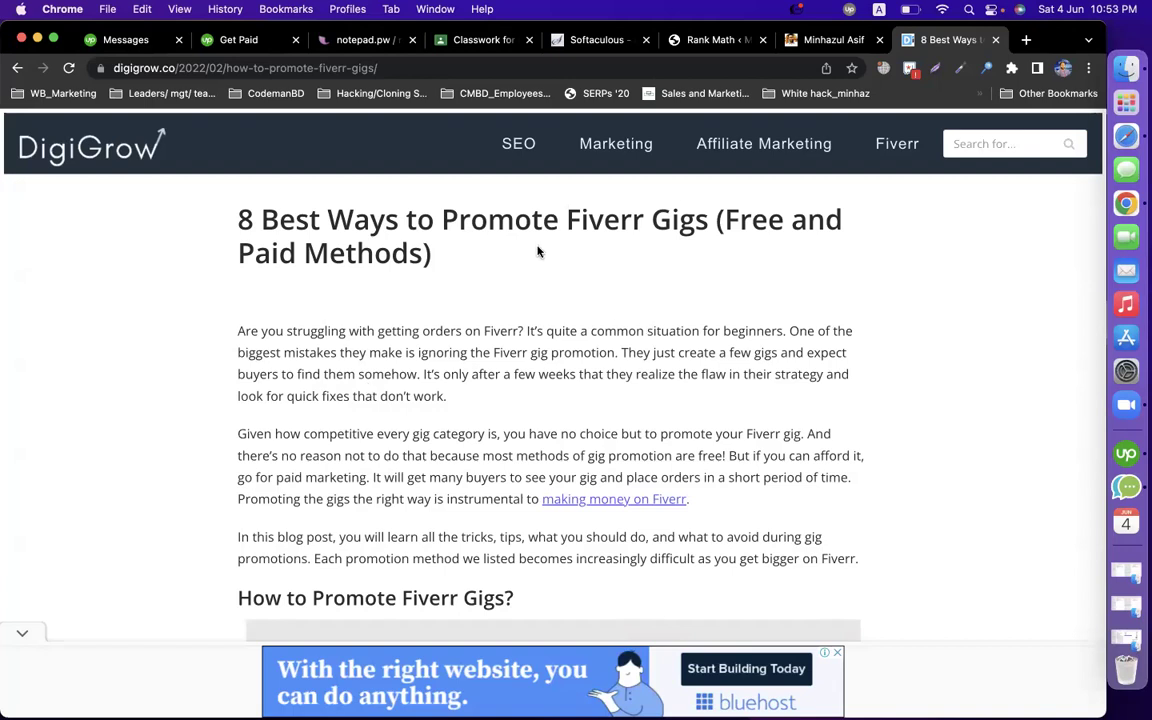
# Step: Copy "Best Ways to Promote Fiverr Gigs" from the DigiGrow headline and start a new post in the WordPress blog
pyautogui.moveTo(261, 218); pyautogui.dragTo(708, 222)
pyautogui.press('super+c')
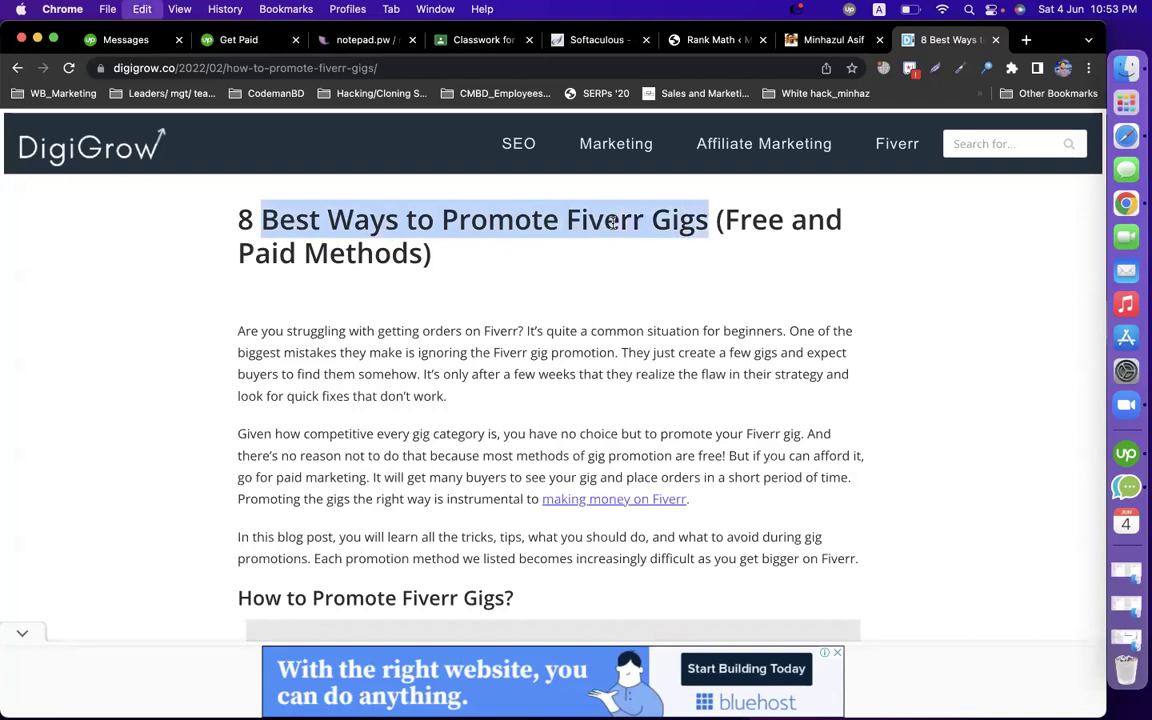
pyautogui.click(705, 39)
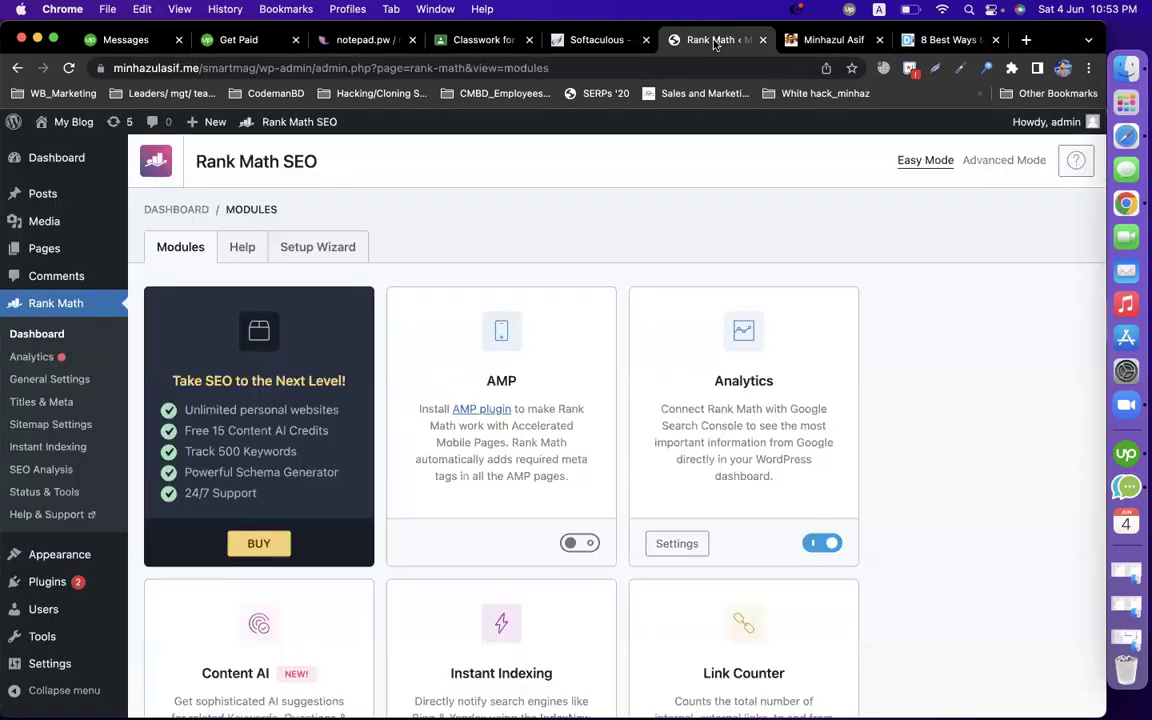
pyautogui.moveTo(45, 194)
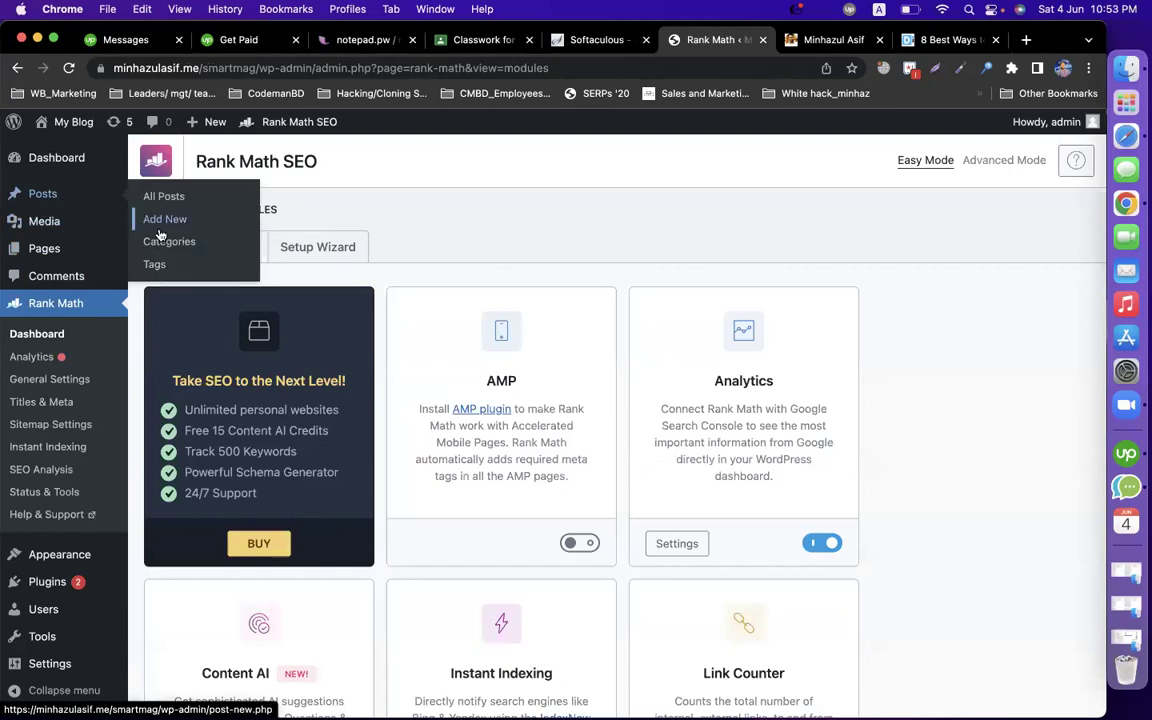
pyautogui.click(201, 220)
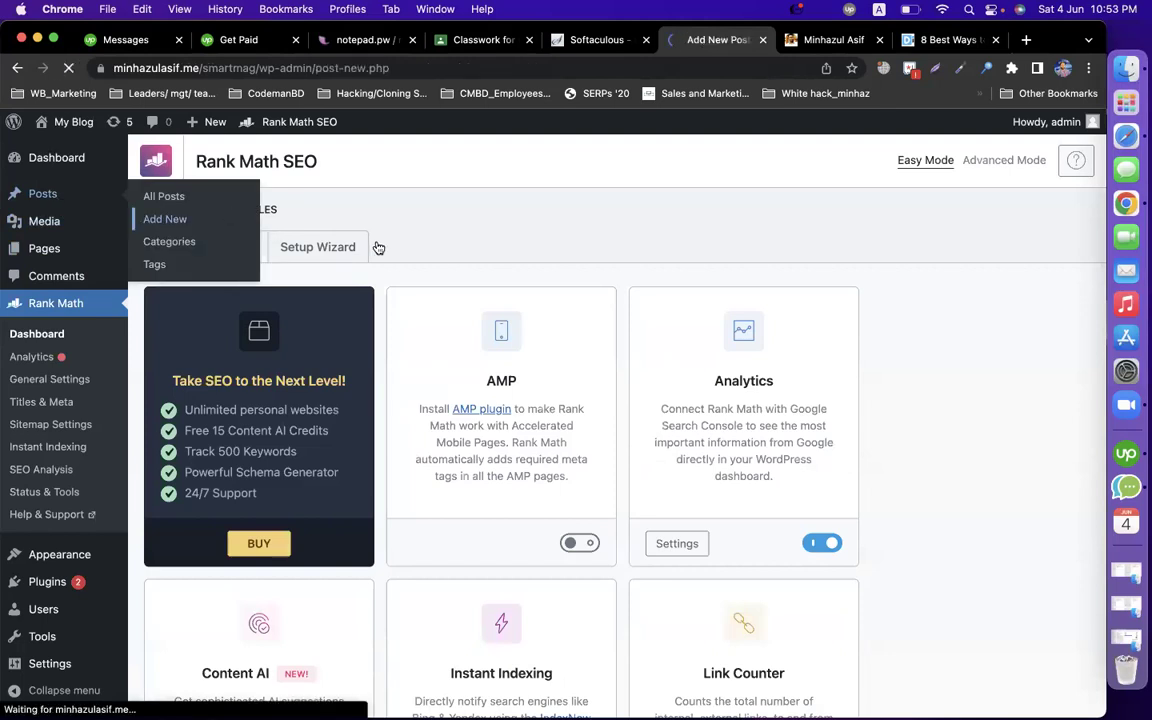
# Step: Examine the Rank Math SEO section below the new post's editor, including the snippet preview and Focus Keyword field
pyautogui.scroll(-4, 525, 329)
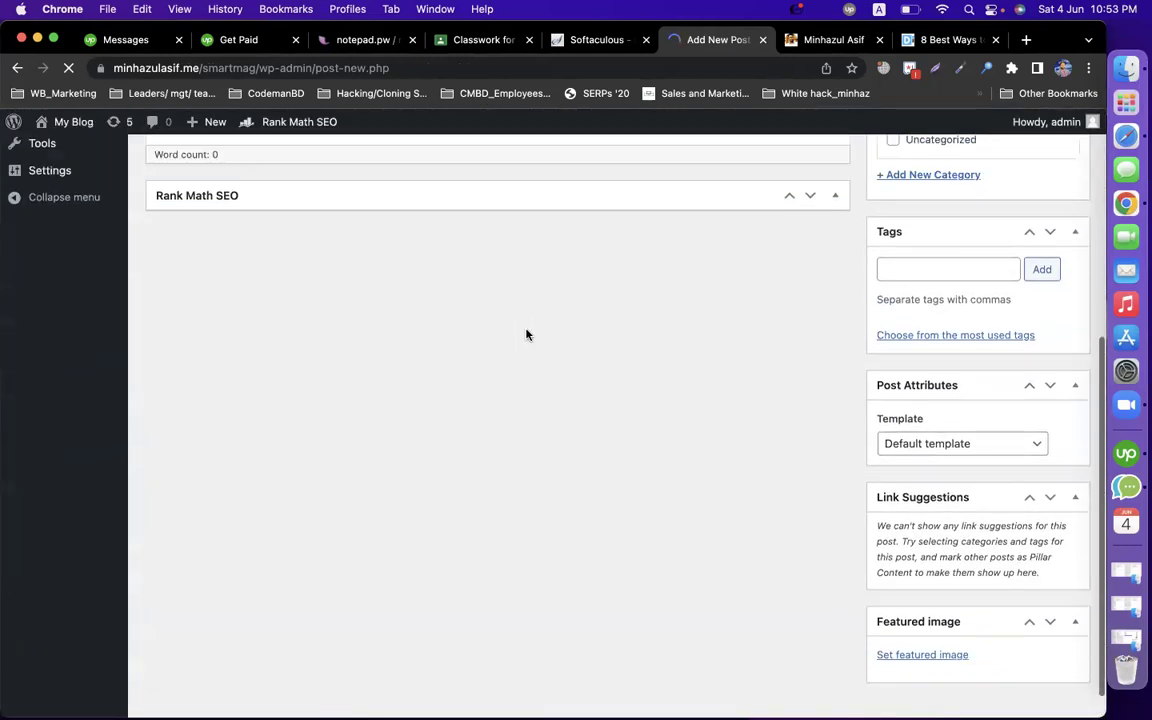
pyautogui.scroll(3, 527, 334)
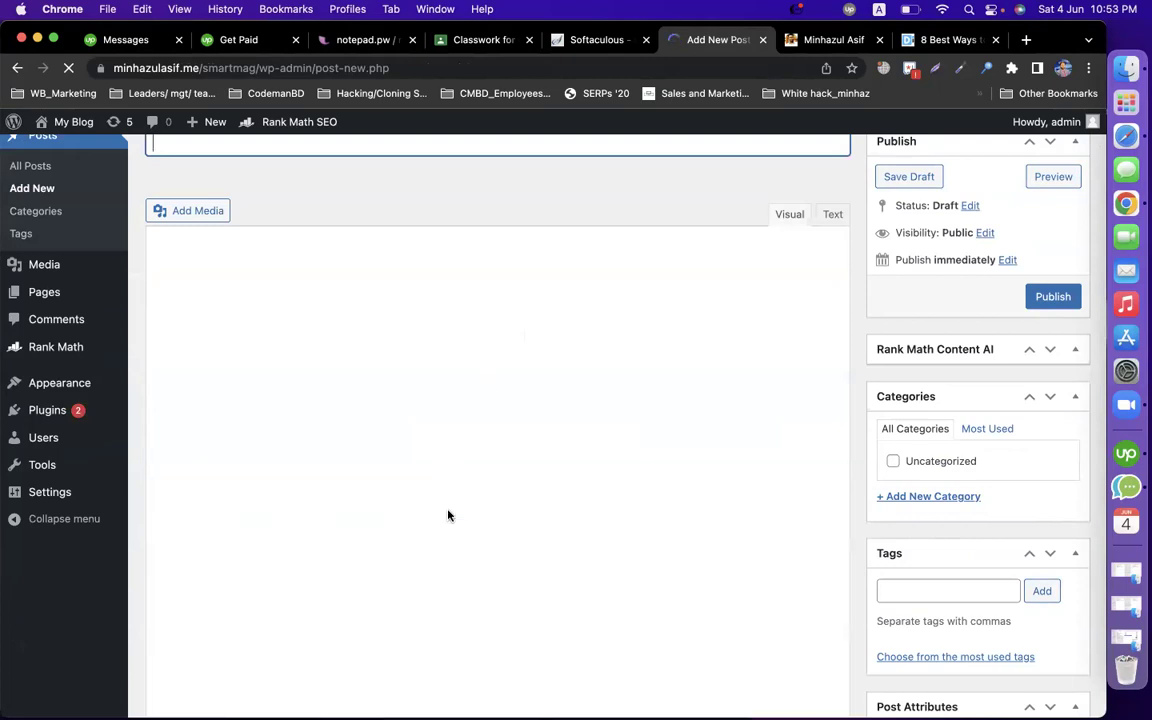
pyautogui.scroll(-2, 486, 488)
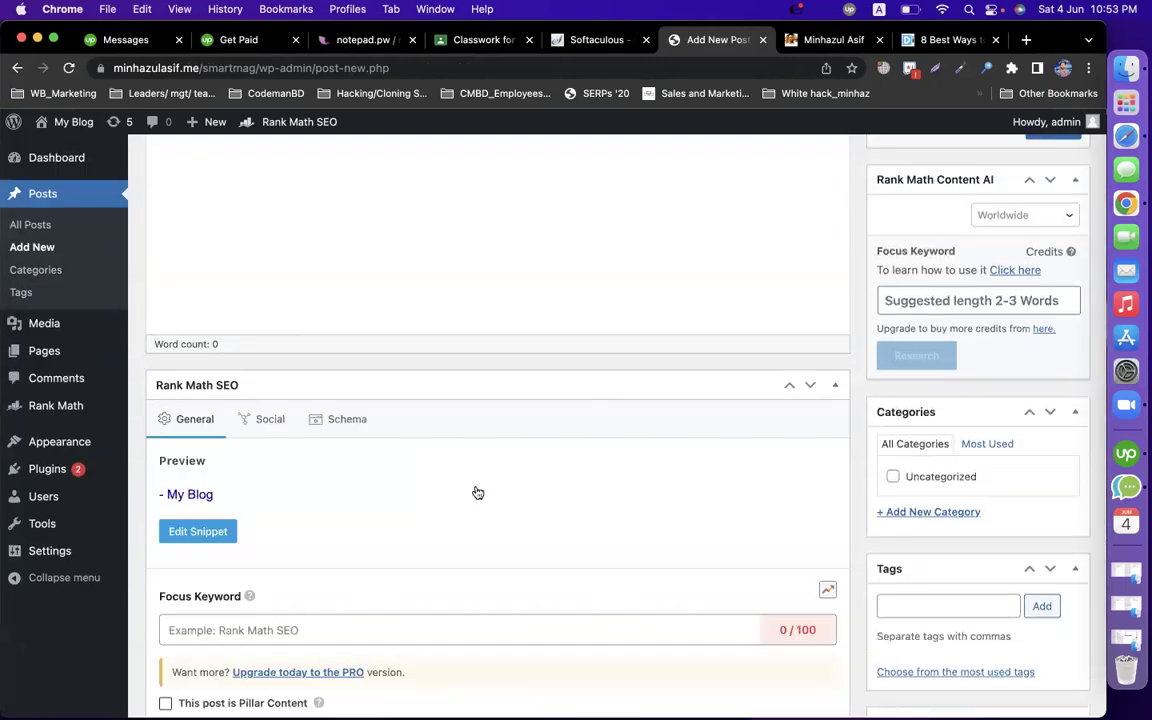
pyautogui.scroll(-2, 476, 494)
pyautogui.scroll(2, 470, 491)
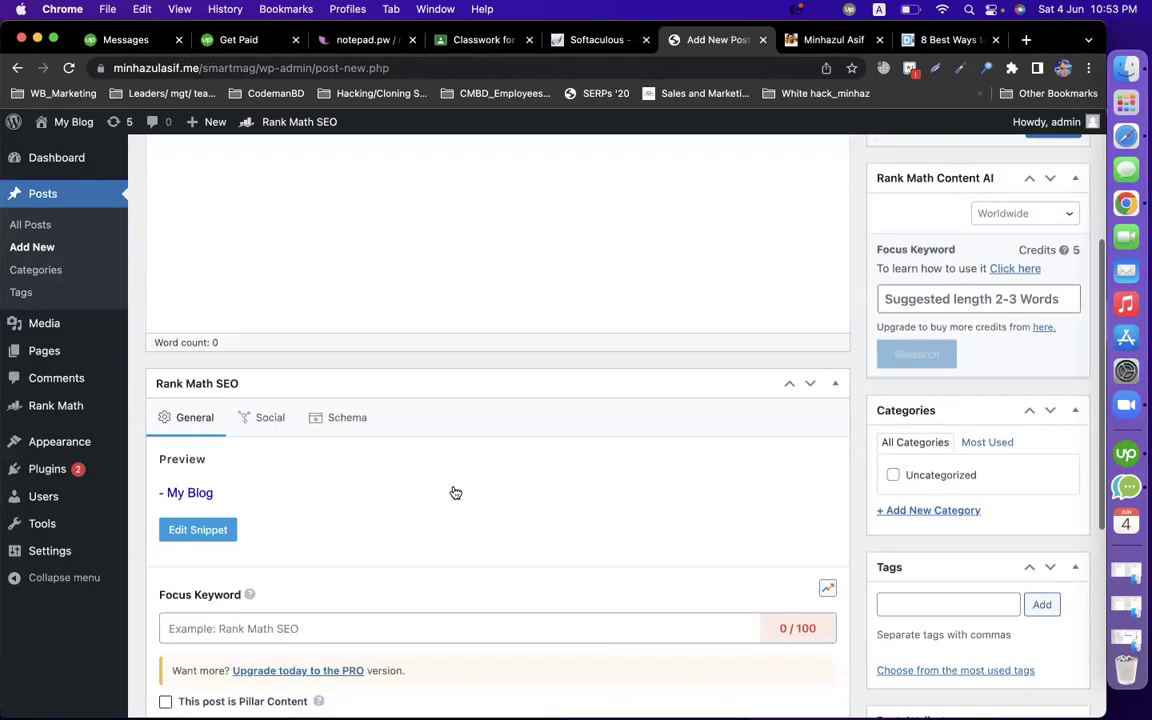
pyautogui.click(215, 383)
pyautogui.click(218, 381)
pyautogui.scroll(-5, 249, 516)
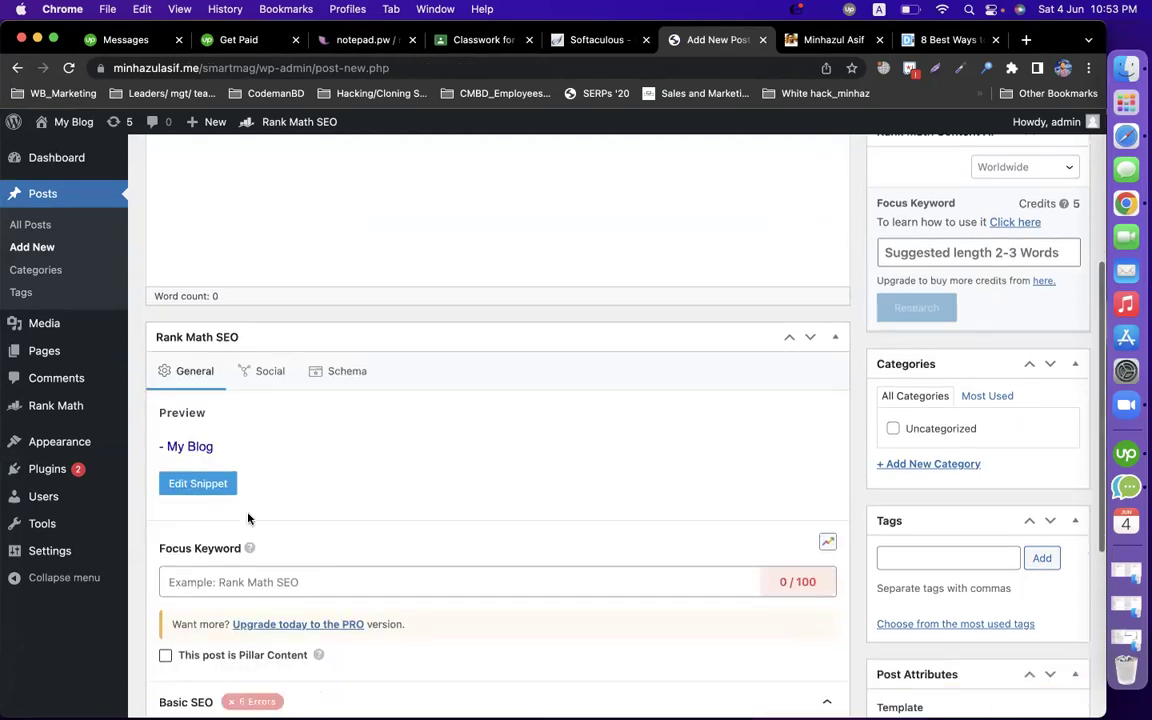
pyautogui.scroll(10, 249, 518)
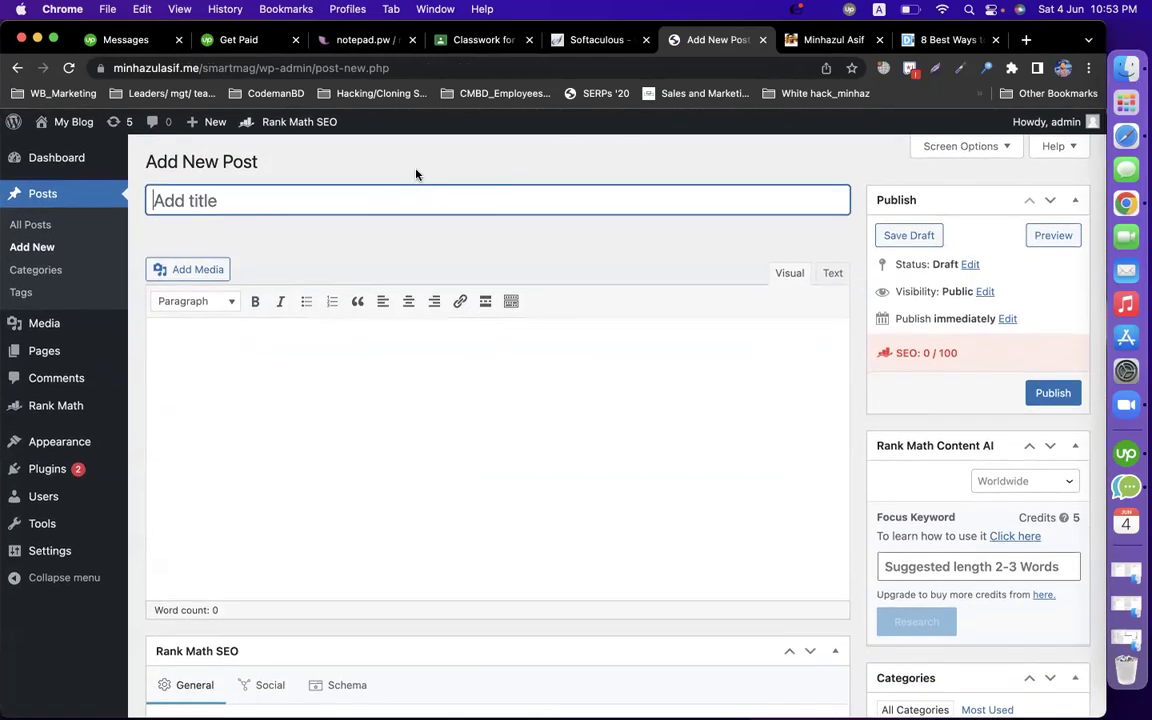
# Step: Title the post "Best Ways to Promote Fiverr Gigs" and fill its body with DigiGrow's introduction through the "How to Promote Fiverr Gigs?" heading
pyautogui.press('super+v')
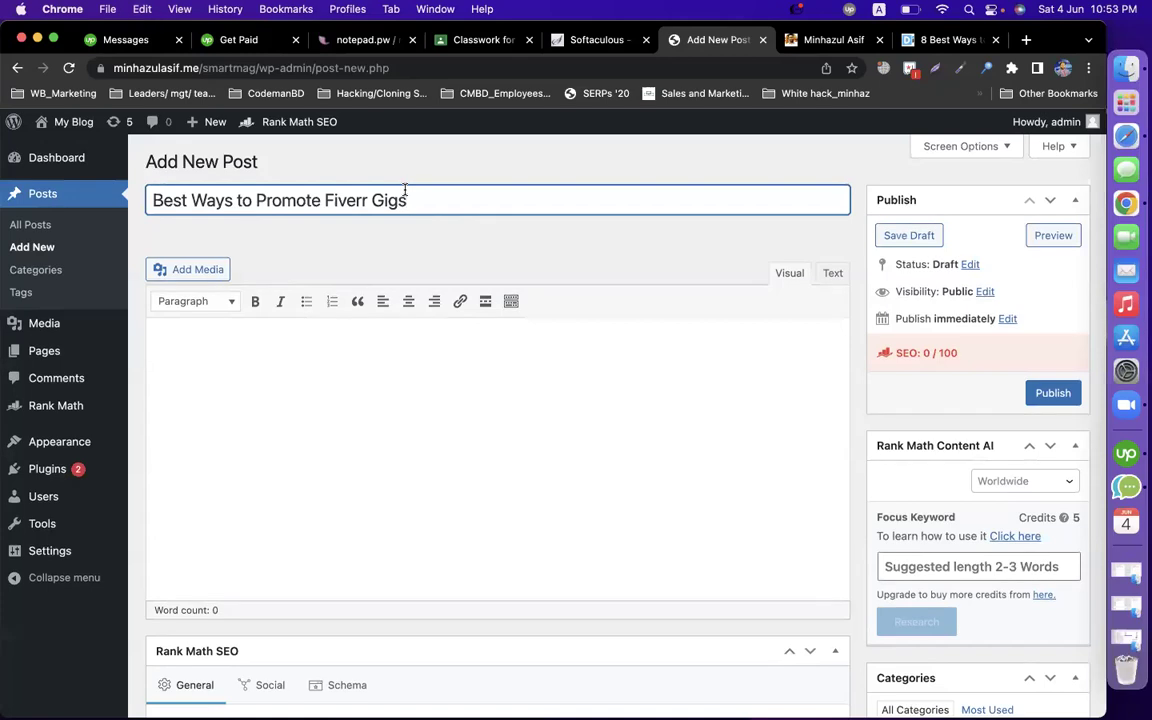
pyautogui.click(945, 40)
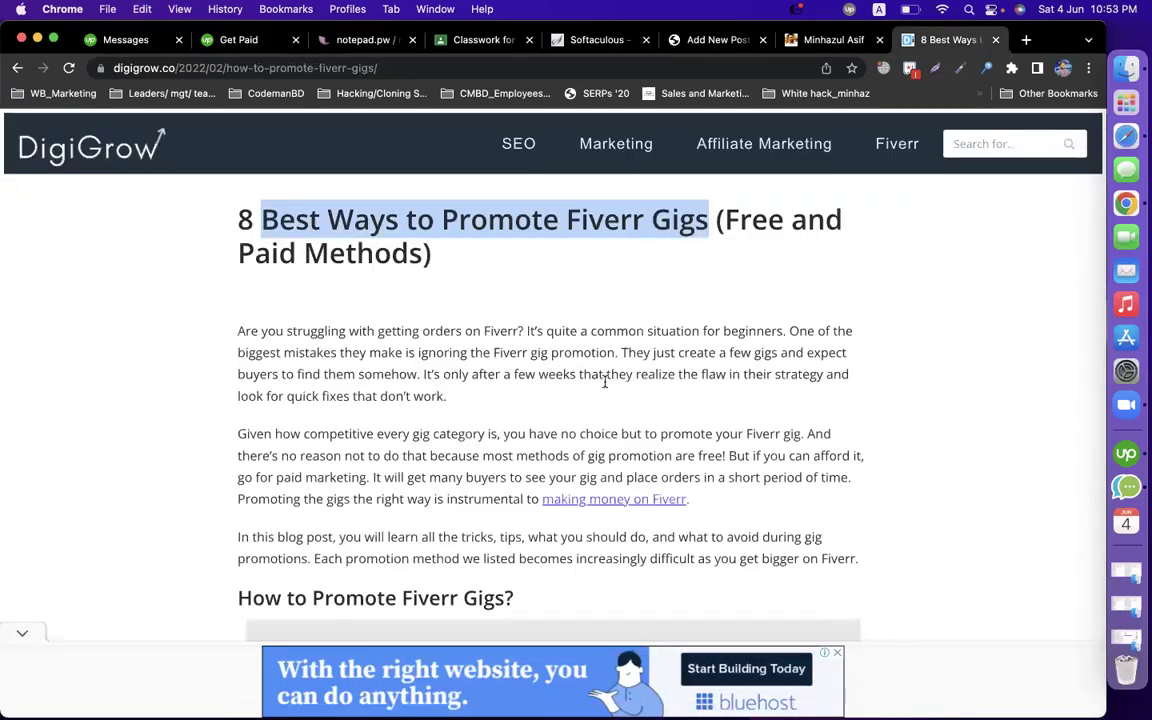
pyautogui.moveTo(238, 330); pyautogui.dragTo(616, 599)
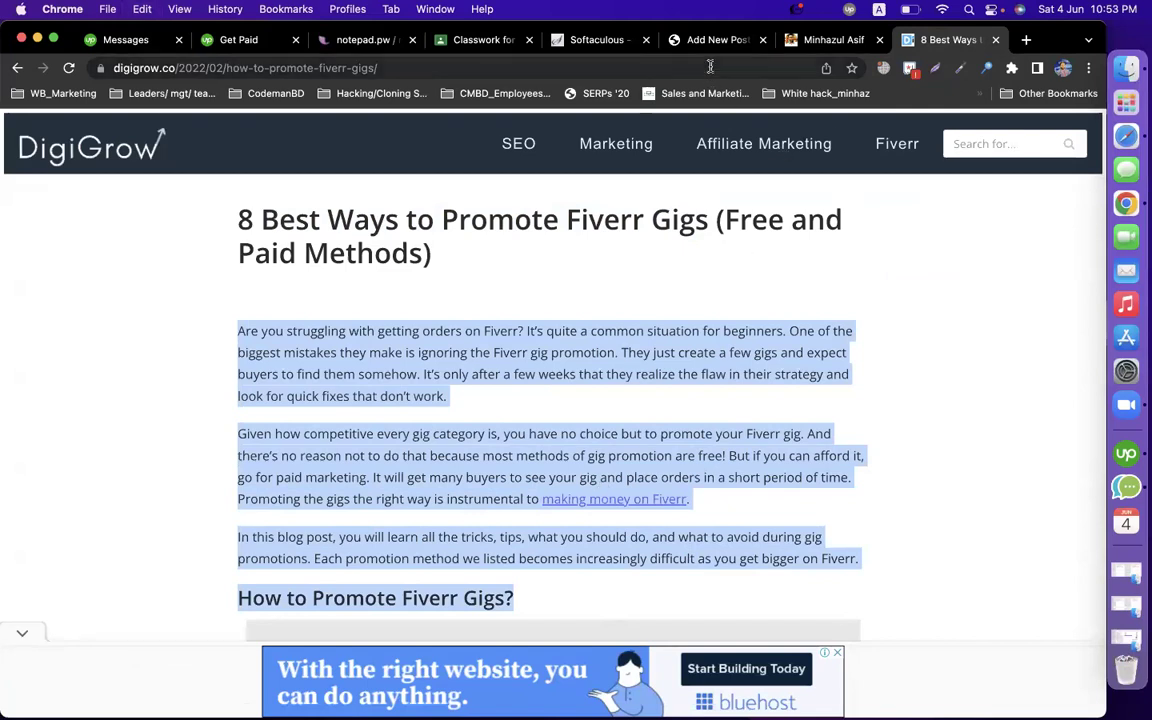
pyautogui.click(715, 40)
pyautogui.click(468, 351)
pyautogui.press('super+v')
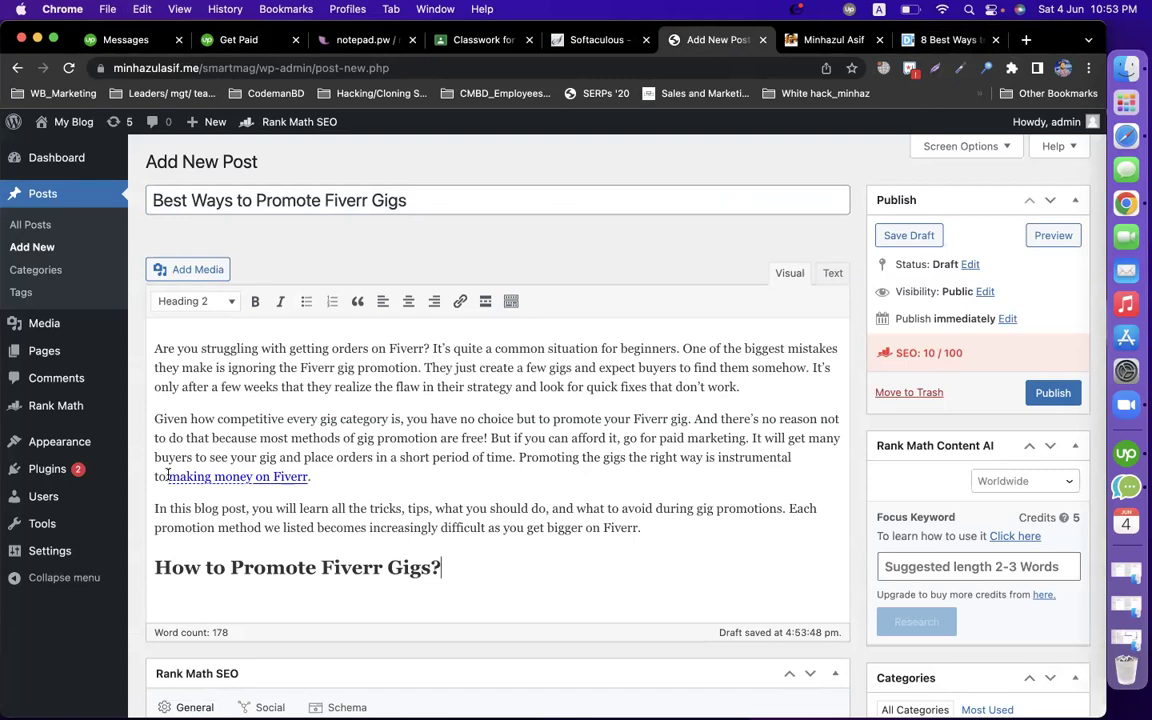
# Step: Remove the link from "making money on Fiverr" in the post's second paragraph
pyautogui.moveTo(168, 477); pyautogui.dragTo(392, 476)
pyautogui.click(439, 504)
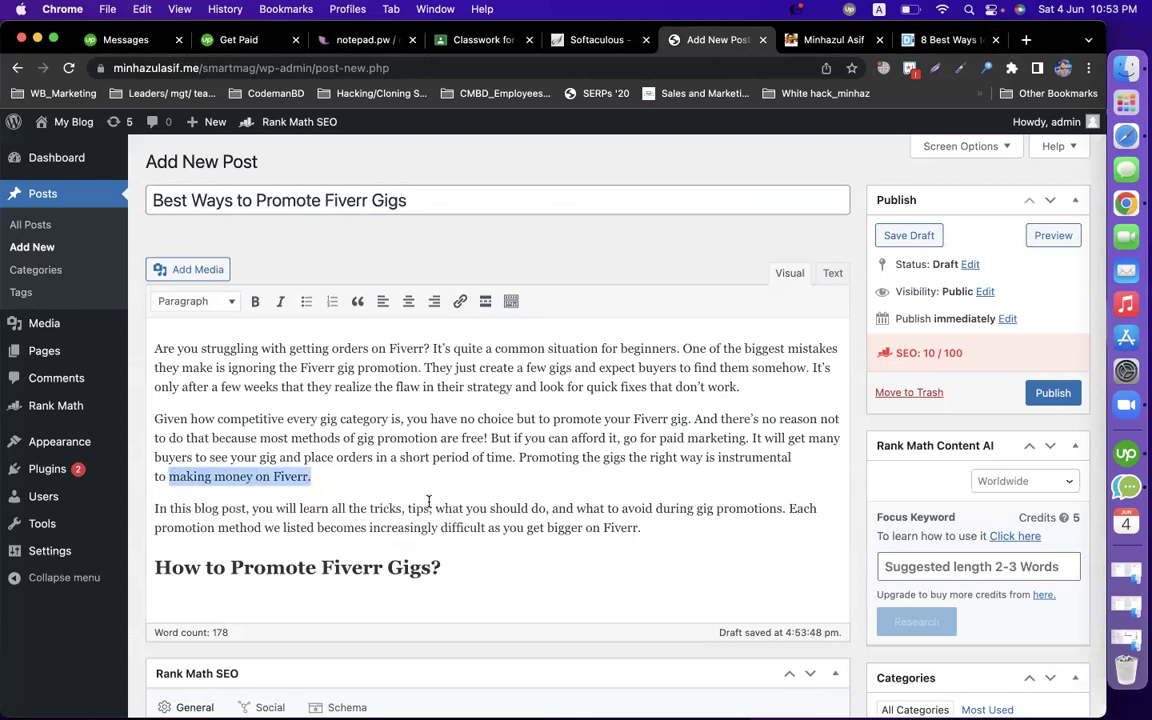
# Step: Copy DigiGrow's "1. Get Fiverr Gig SEO Right" heading with its first two paragraphs into the post below "How to Promote Fiverr Gigs?"
pyautogui.click(945, 39)
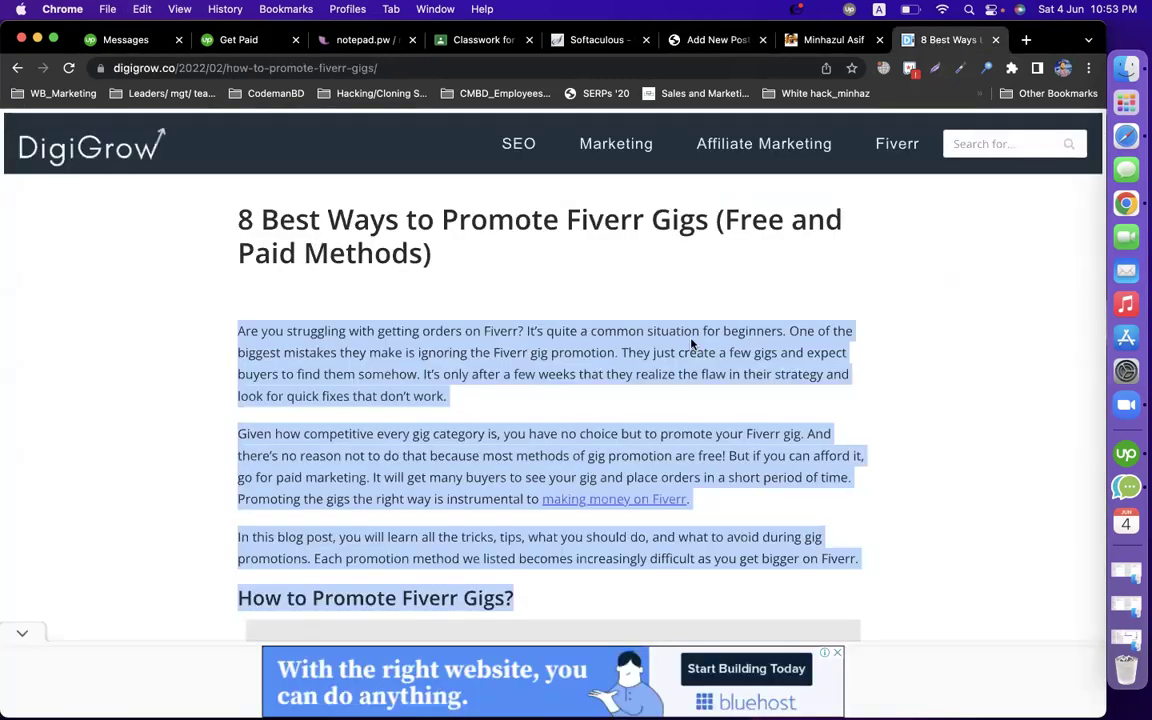
pyautogui.scroll(-10, 690, 340)
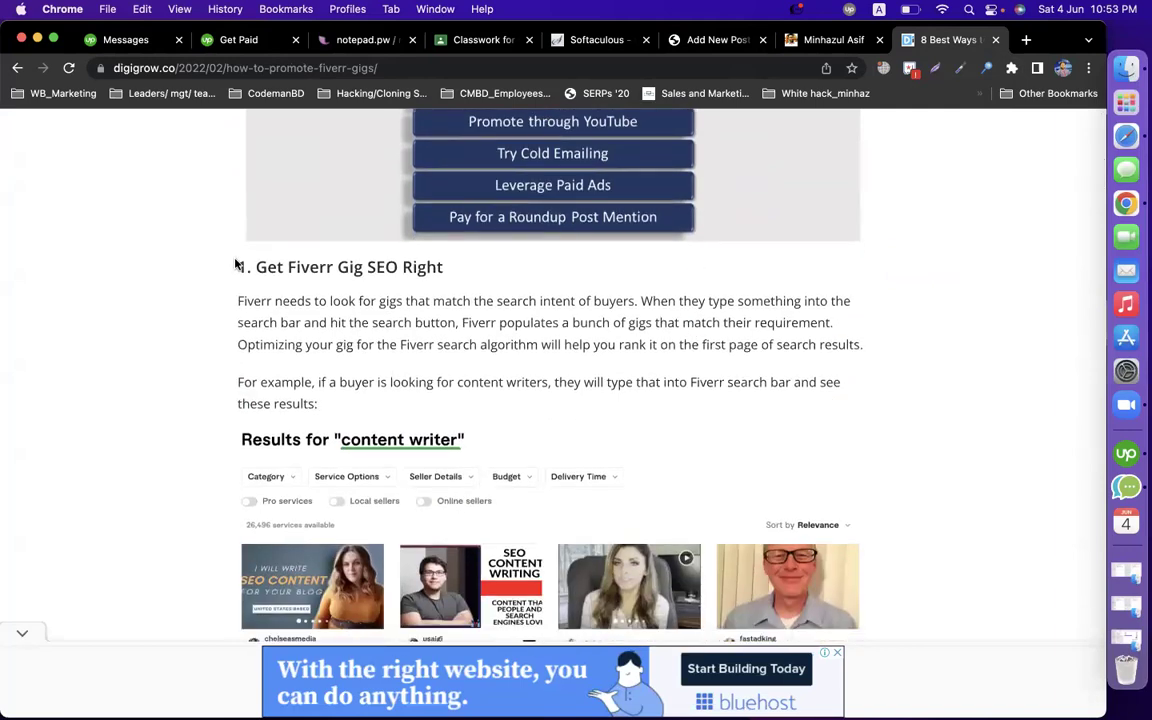
pyautogui.moveTo(236, 262); pyautogui.dragTo(375, 404)
pyautogui.press('super+c')
pyautogui.click(705, 39)
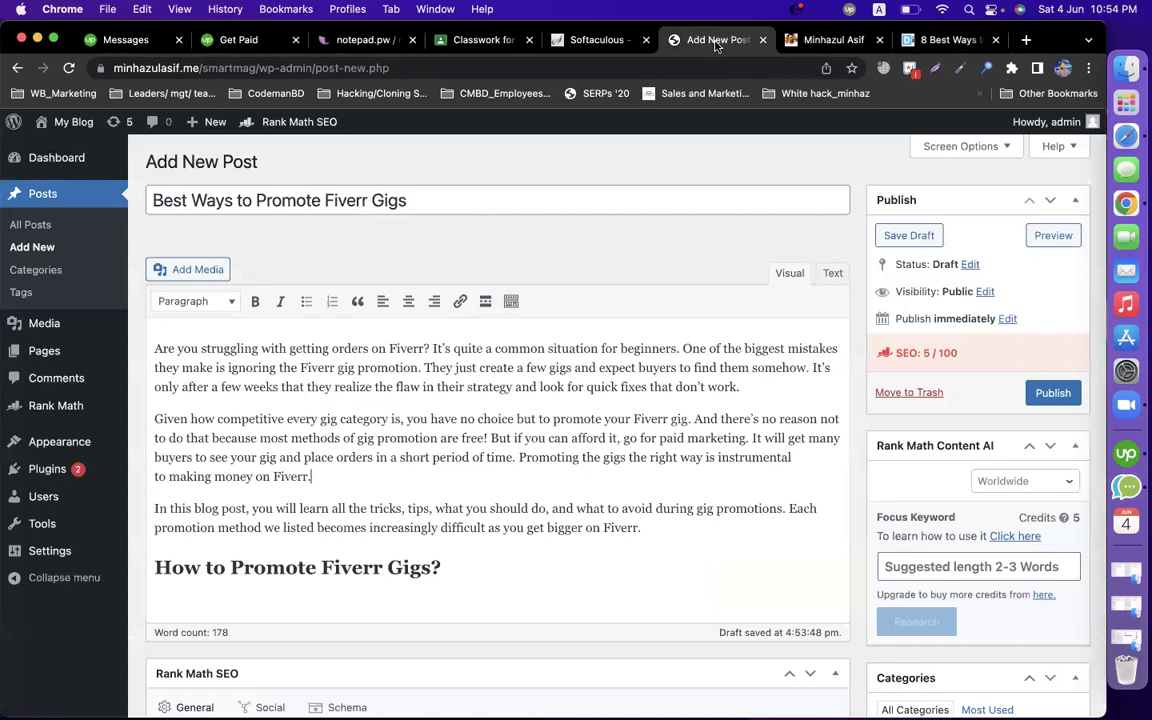
pyautogui.click(517, 568)
pyautogui.press('Return')
pyautogui.press('super+v')
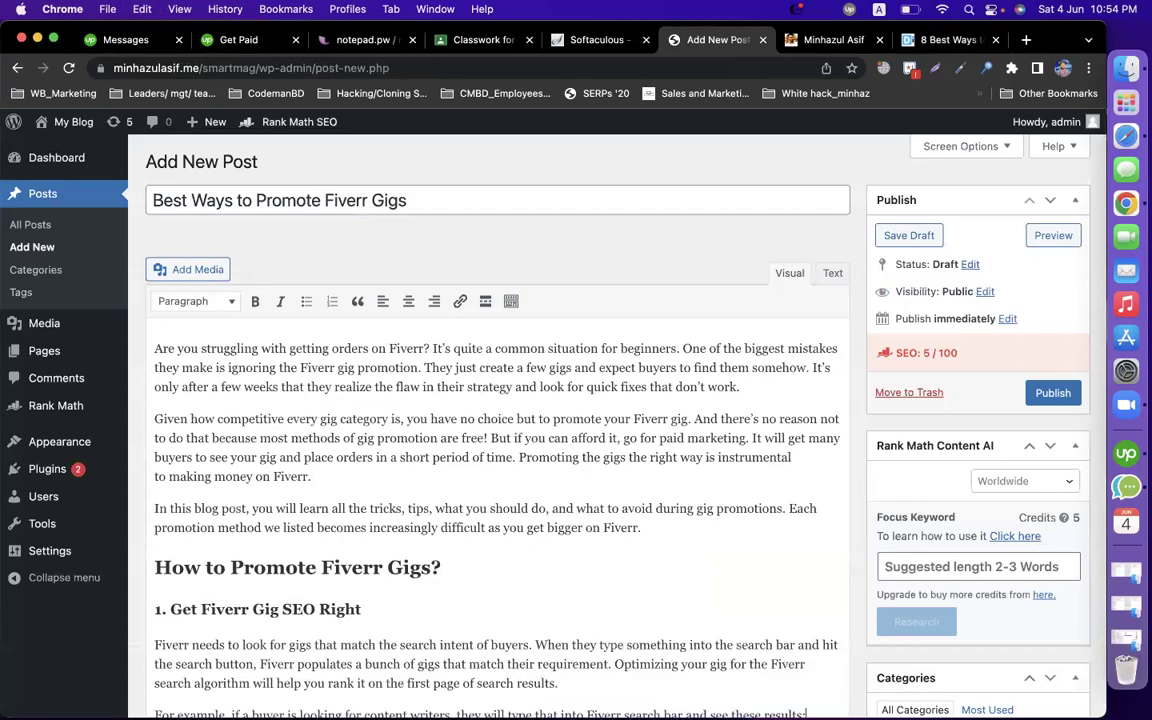
# Step: Add DigiGrow's text from "Here, the main keyword is content writer" through the three-step list to the end of the post
pyautogui.click(940, 39)
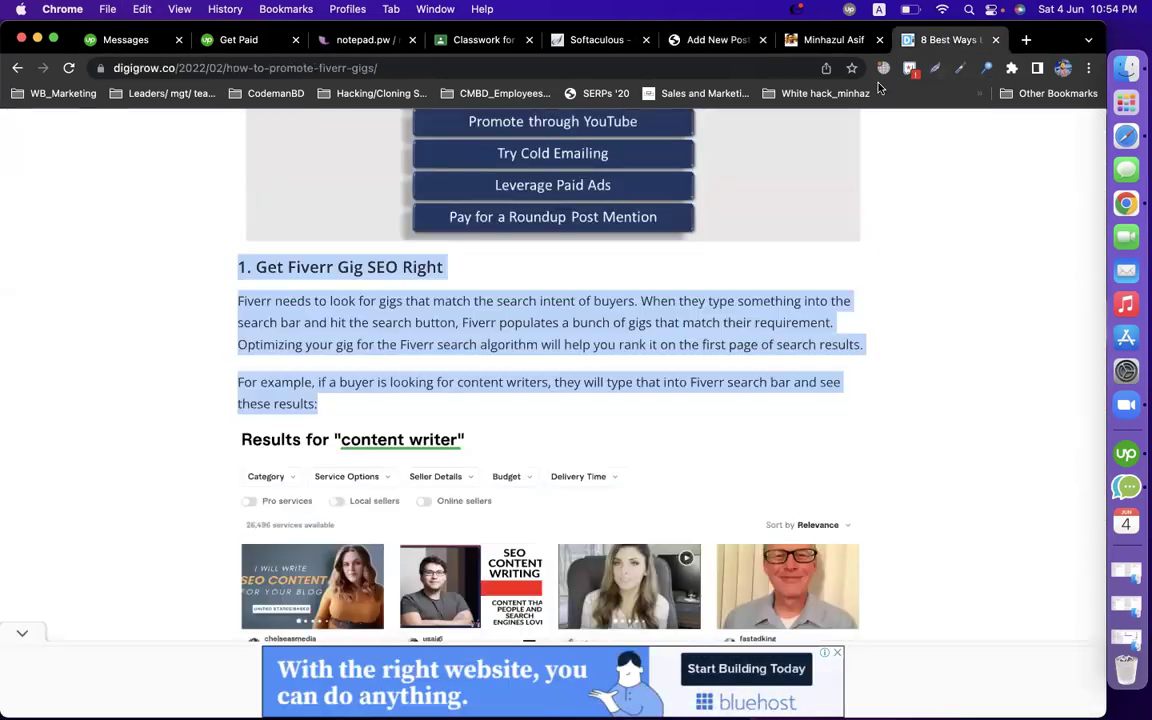
pyautogui.scroll(-8, 583, 376)
pyautogui.scroll(3, 583, 376)
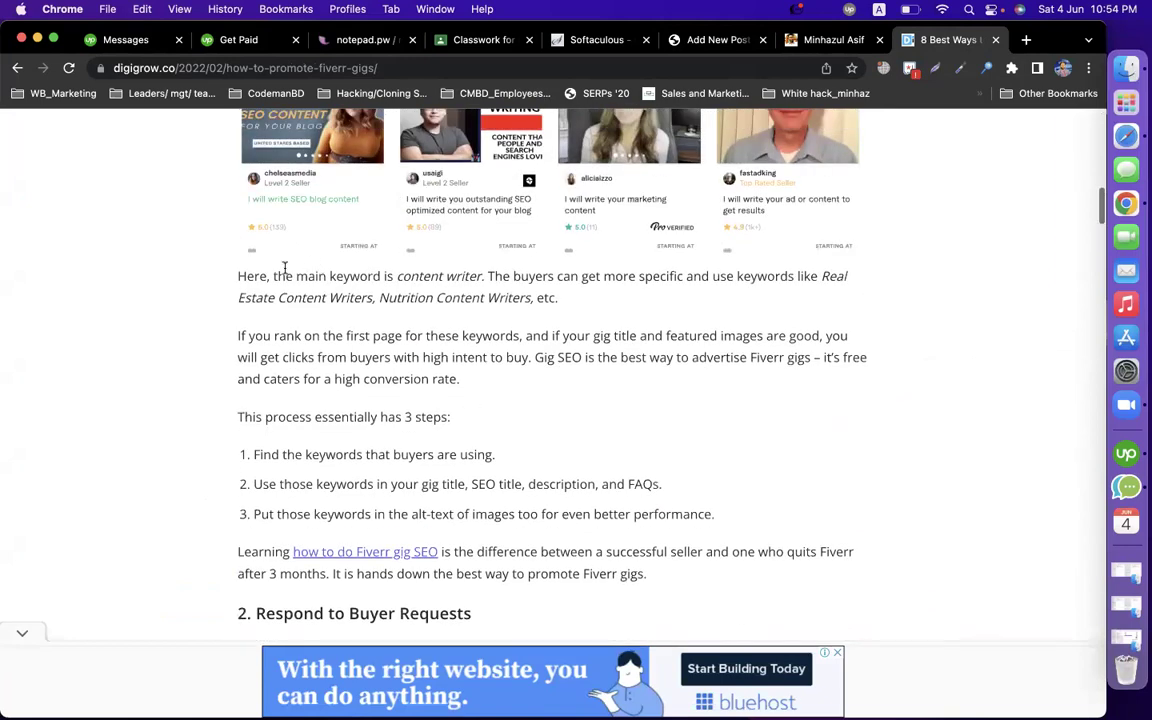
pyautogui.moveTo(238, 279); pyautogui.dragTo(758, 522)
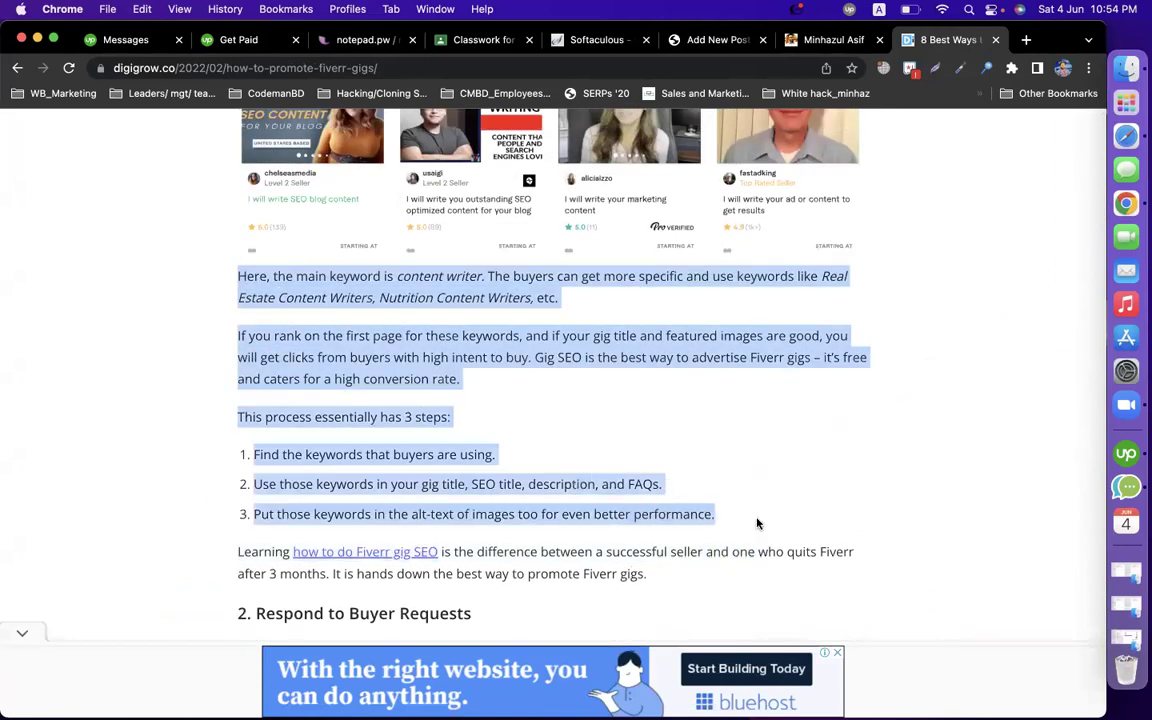
pyautogui.click(662, 42)
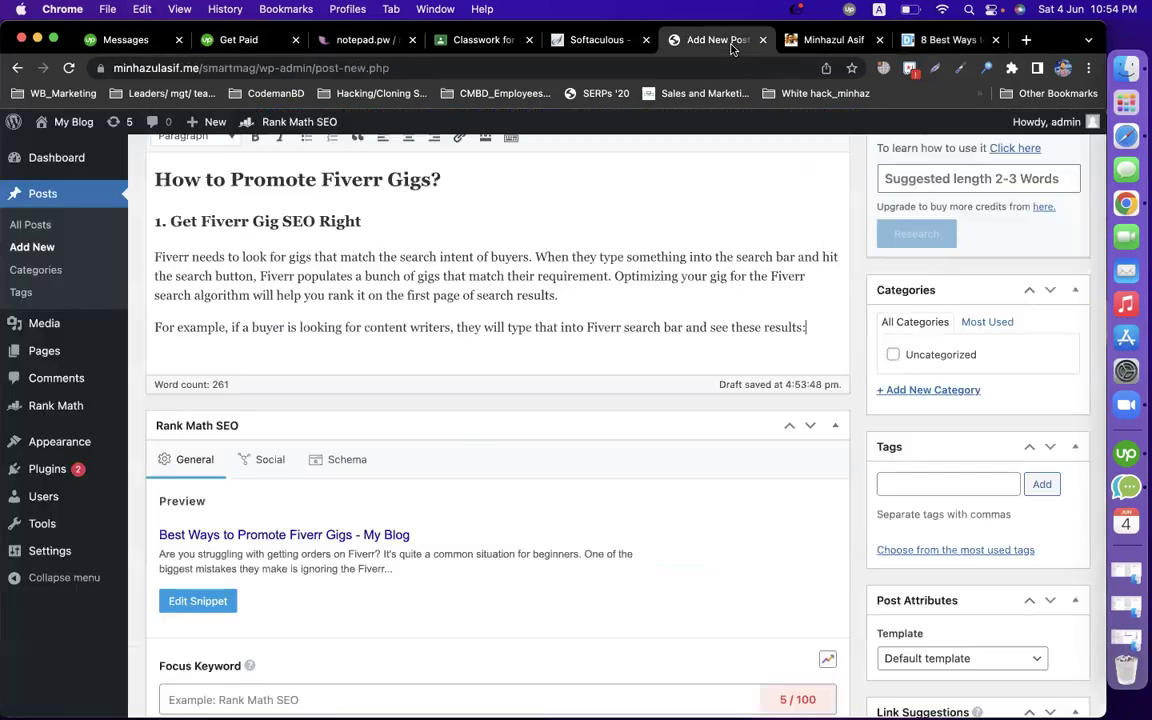
pyautogui.click(774, 316)
pyautogui.press('Return')
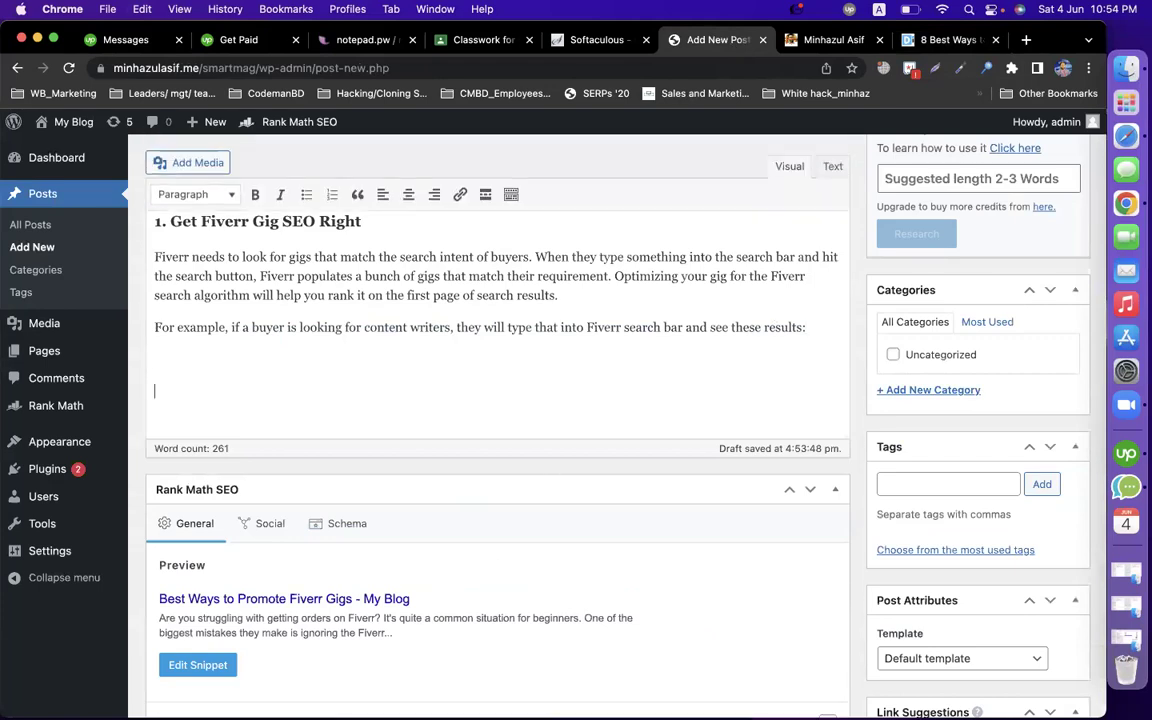
pyautogui.press('super+v')
# Step: Append DigiGrow's two buyer-request paragraphs, from "If you find a buyer request" to the proposal sentence, after the post's numbered list
pyautogui.click(968, 48)
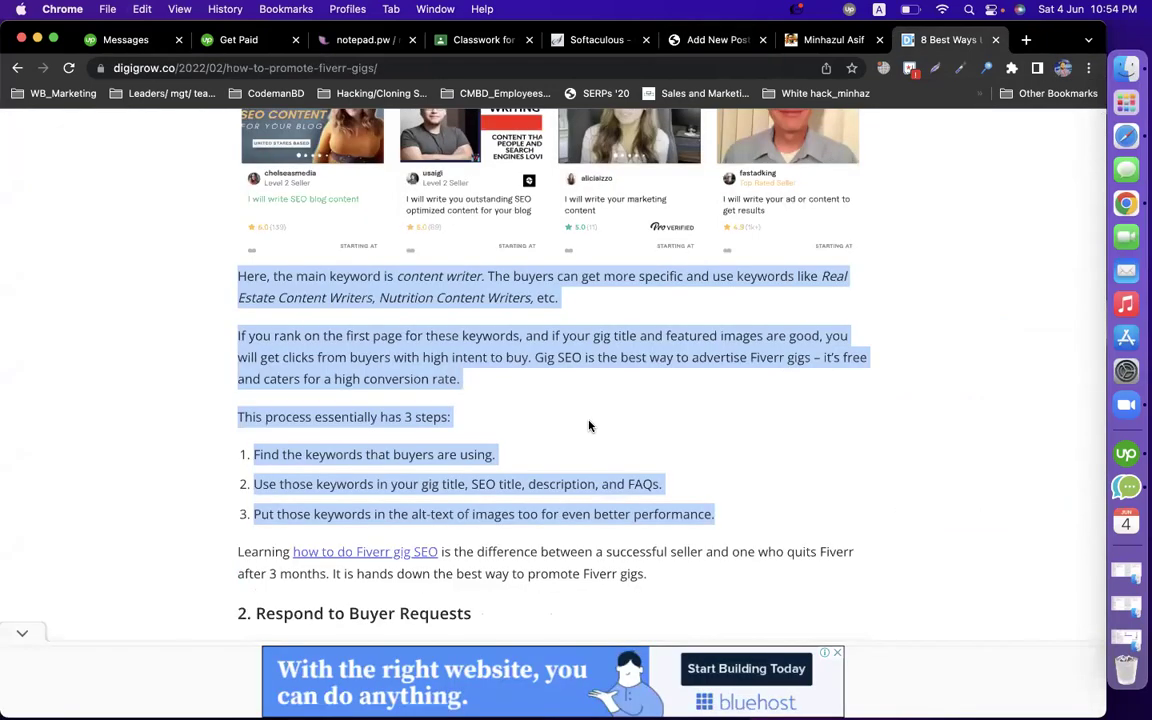
pyautogui.scroll(-10, 589, 424)
pyautogui.scroll(-3, 589, 426)
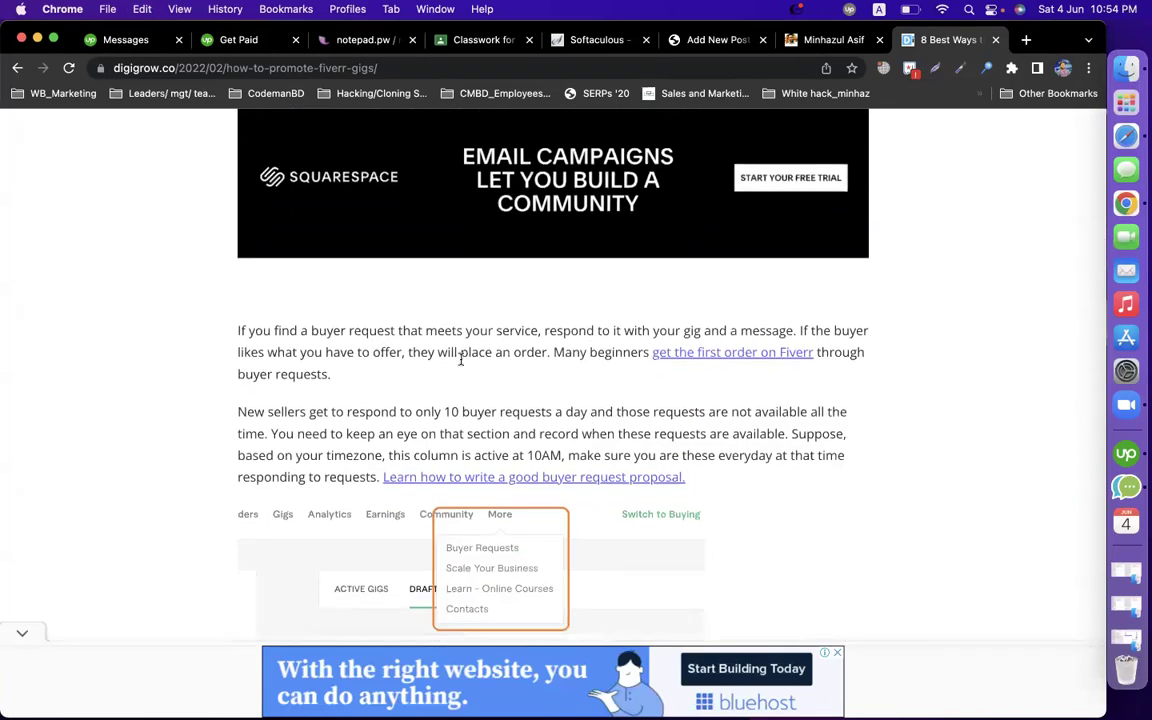
pyautogui.moveTo(230, 333); pyautogui.dragTo(753, 481)
pyautogui.press('super+c')
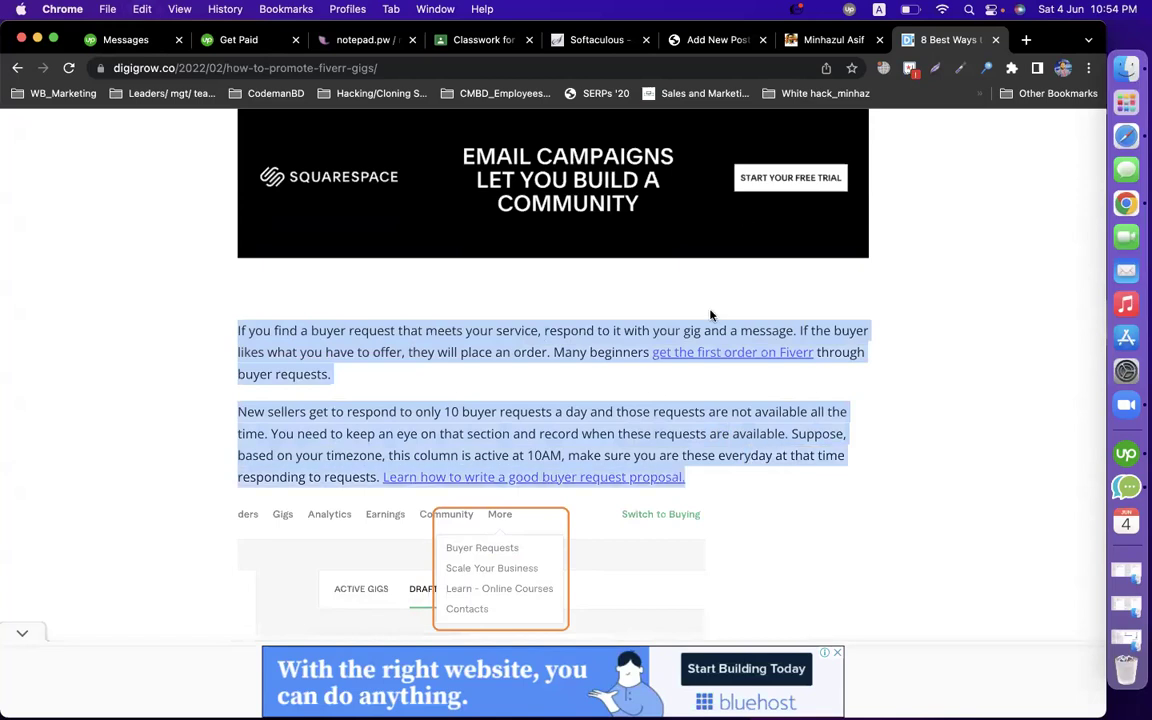
pyautogui.click(685, 40)
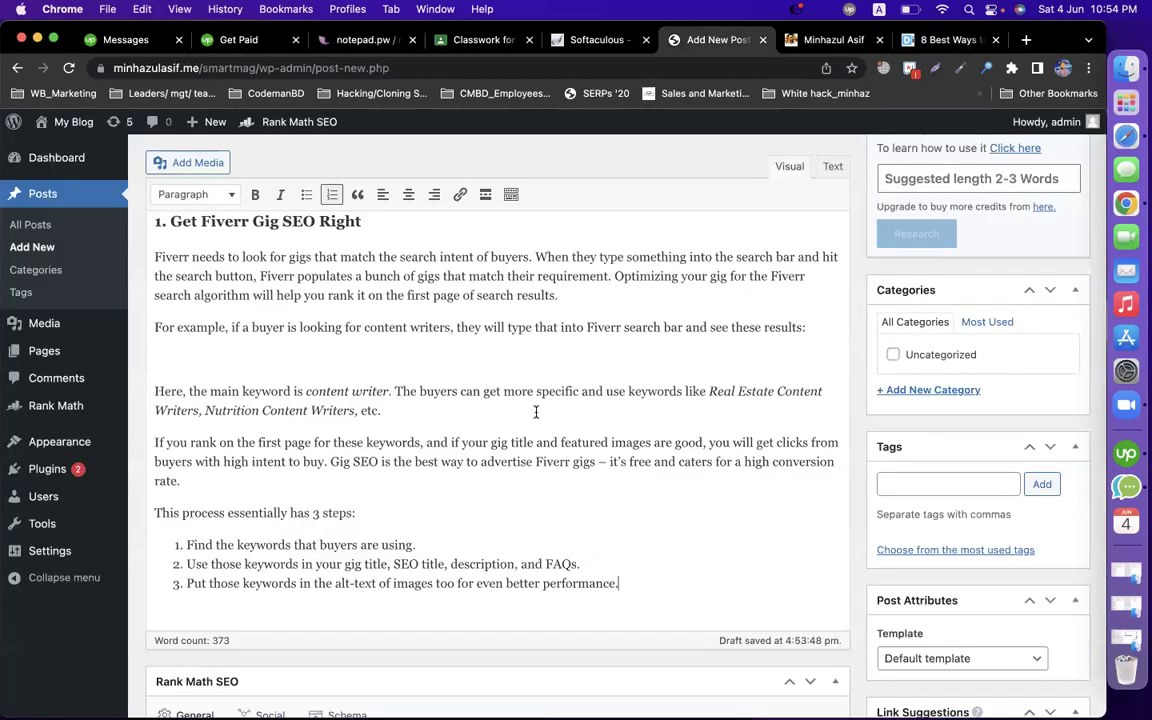
pyautogui.press('Return')
pyautogui.press('super+v')
# Step: Remove the links from "get the first order on Fiverr" and "Learn how to write a good buyer request proposal."
pyautogui.scroll(-5, 550, 440)
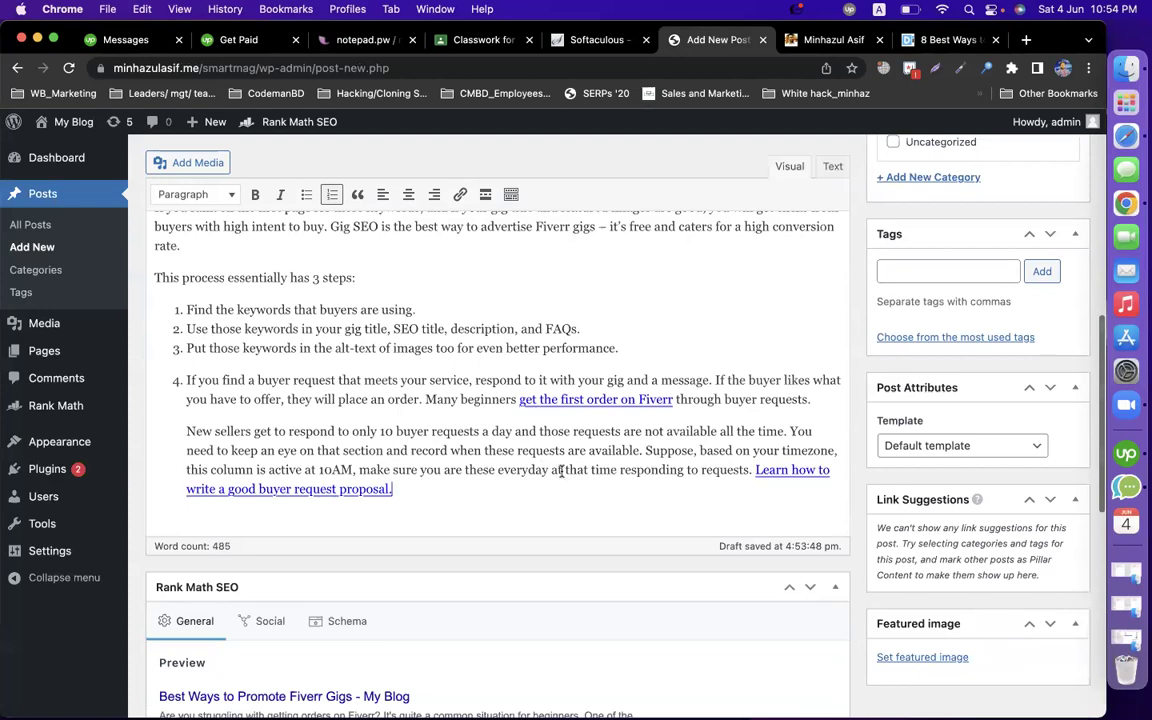
pyautogui.click(672, 399)
pyautogui.click(748, 427)
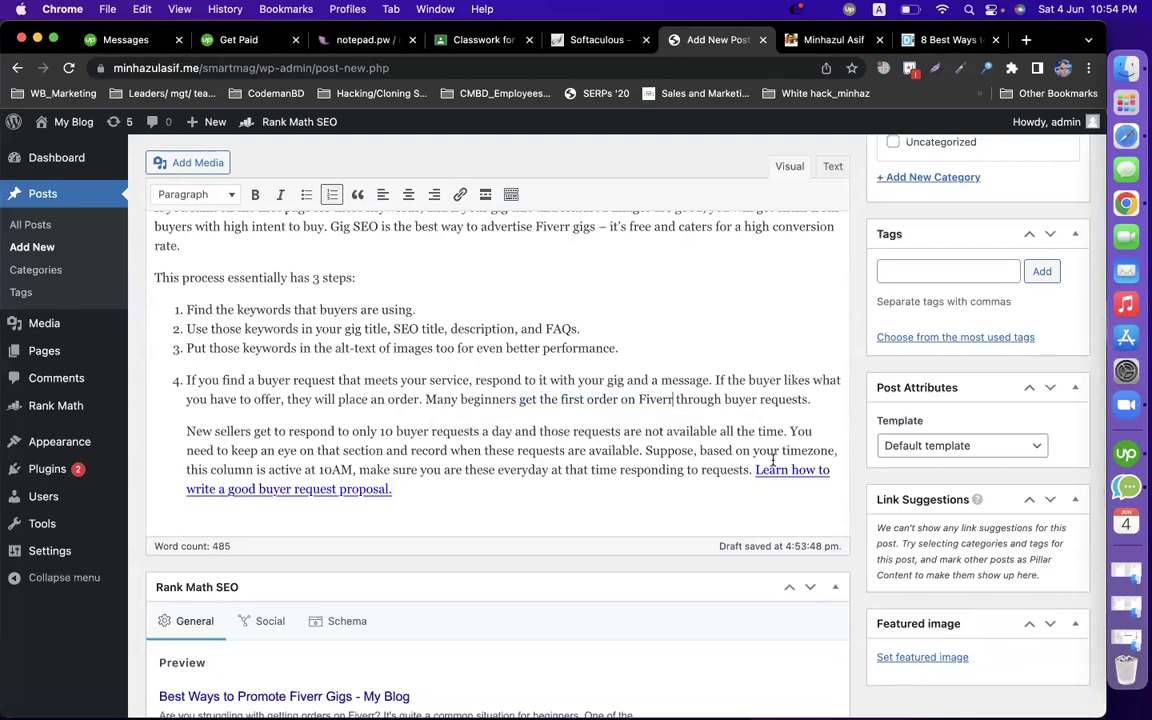
pyautogui.click(783, 469)
pyautogui.click(645, 402)
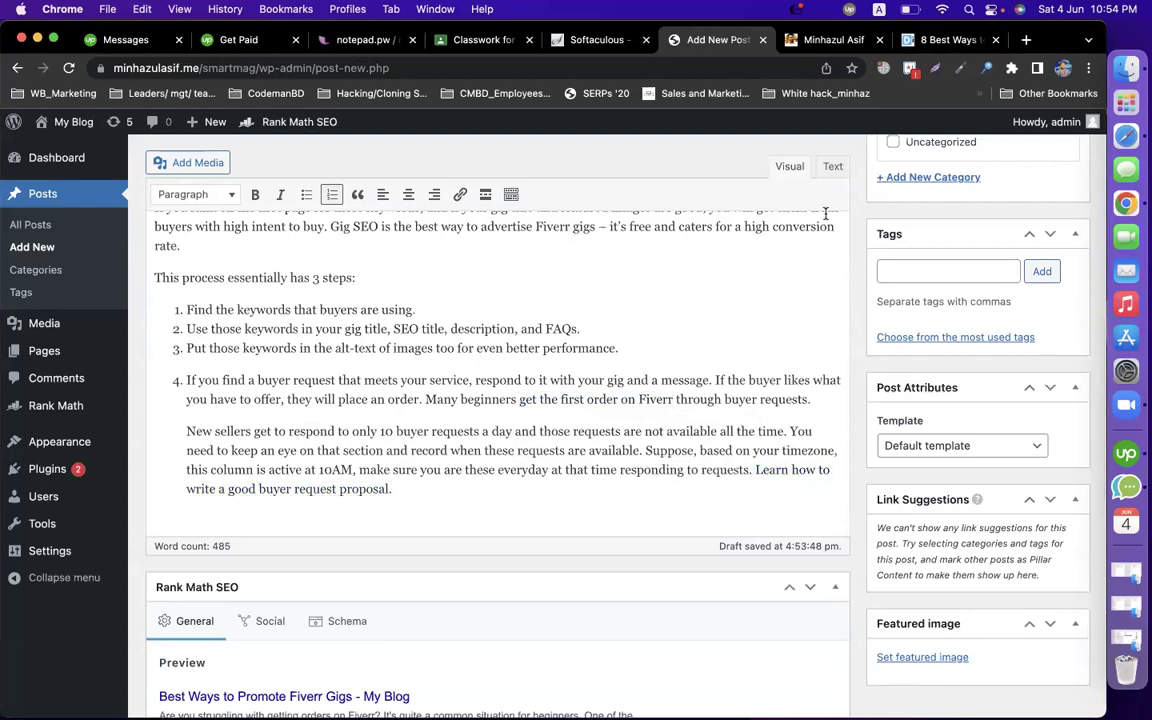
# Step: Append DigiGrow's "3. Create a Blog the Right Way" section and the "4. Drive Traffic to your Gig from Pinterest" text above its image
pyautogui.click(944, 39)
pyautogui.scroll(-5, 530, 460)
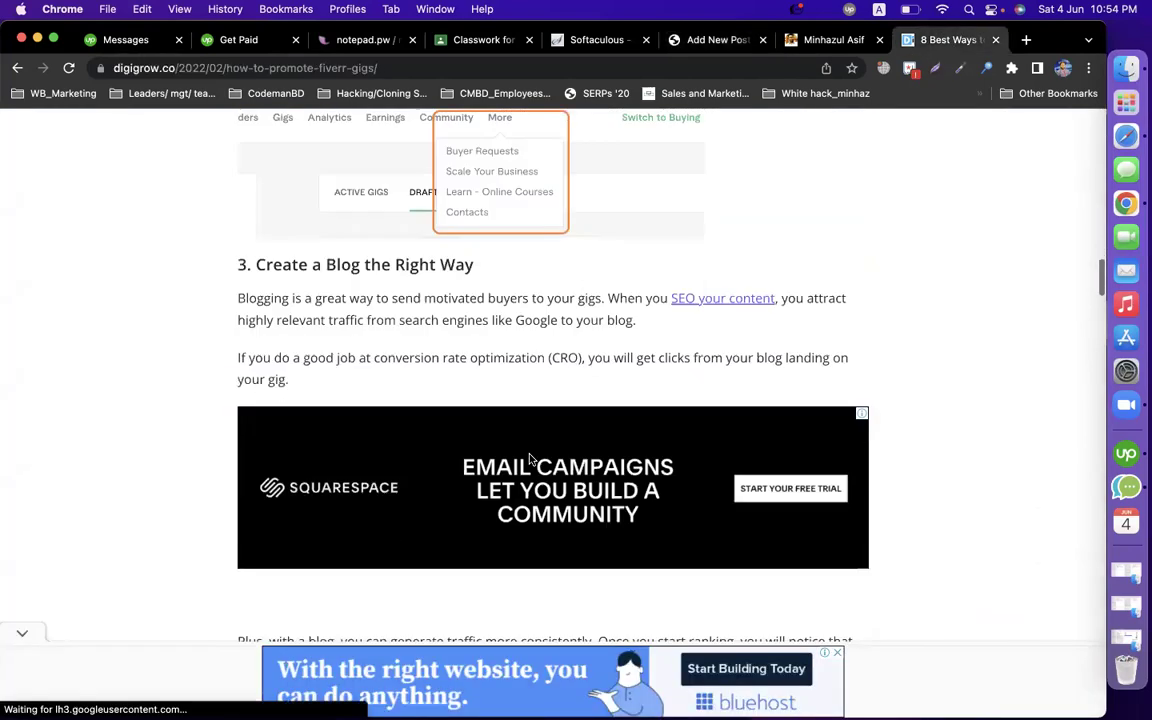
pyautogui.scroll(-2, 530, 458)
pyautogui.moveTo(240, 170); pyautogui.dragTo(720, 440)
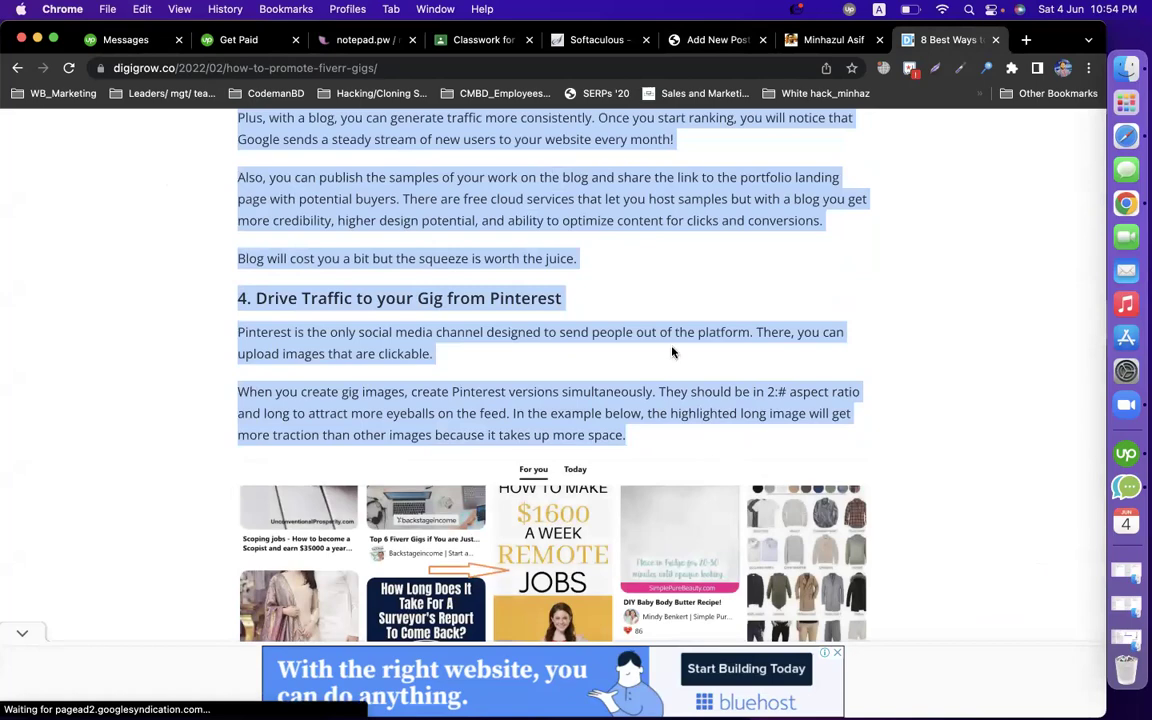
pyautogui.click(707, 46)
pyautogui.press('Return')
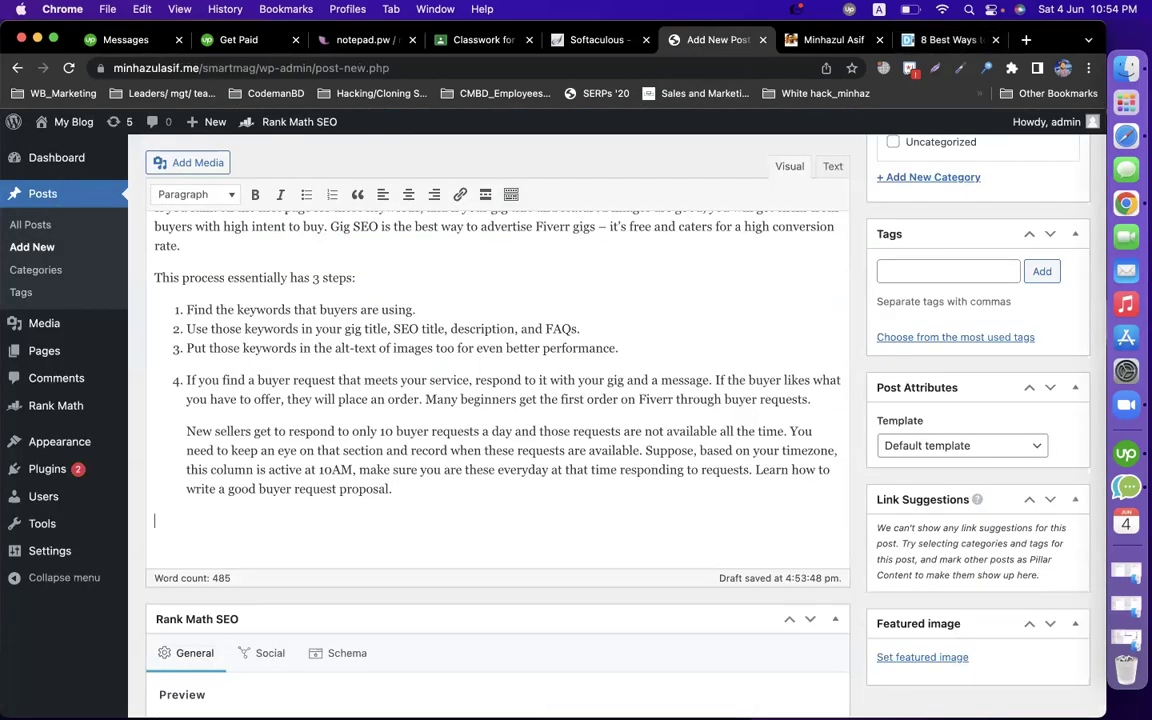
pyautogui.press('cmd+v')
# Step: Delete the pasted ad block between the paragraphs of the "3. Create a Blog the Right Way" section
pyautogui.scroll(-5, 300, 540)
pyautogui.click(464, 524)
pyautogui.press('Delete')
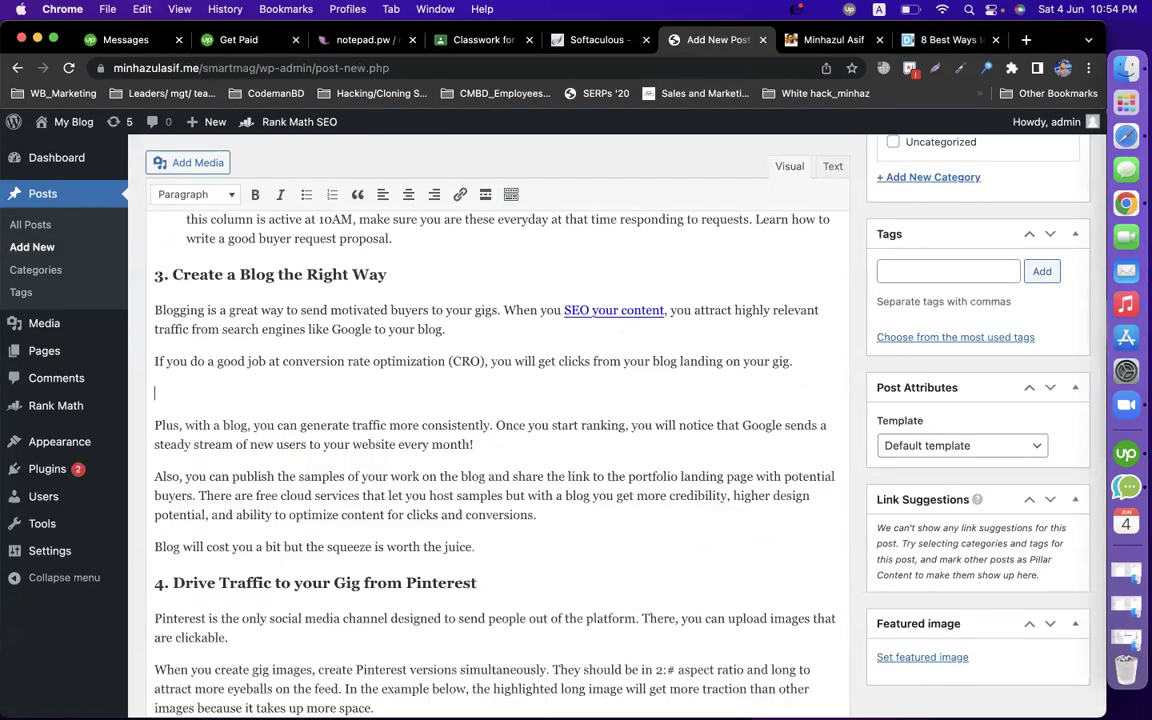
# Step: Append DigiGrow's text from the Canva paragraph through the "7. Leverage Paid Ads" section to the end of the post
pyautogui.click(930, 40)
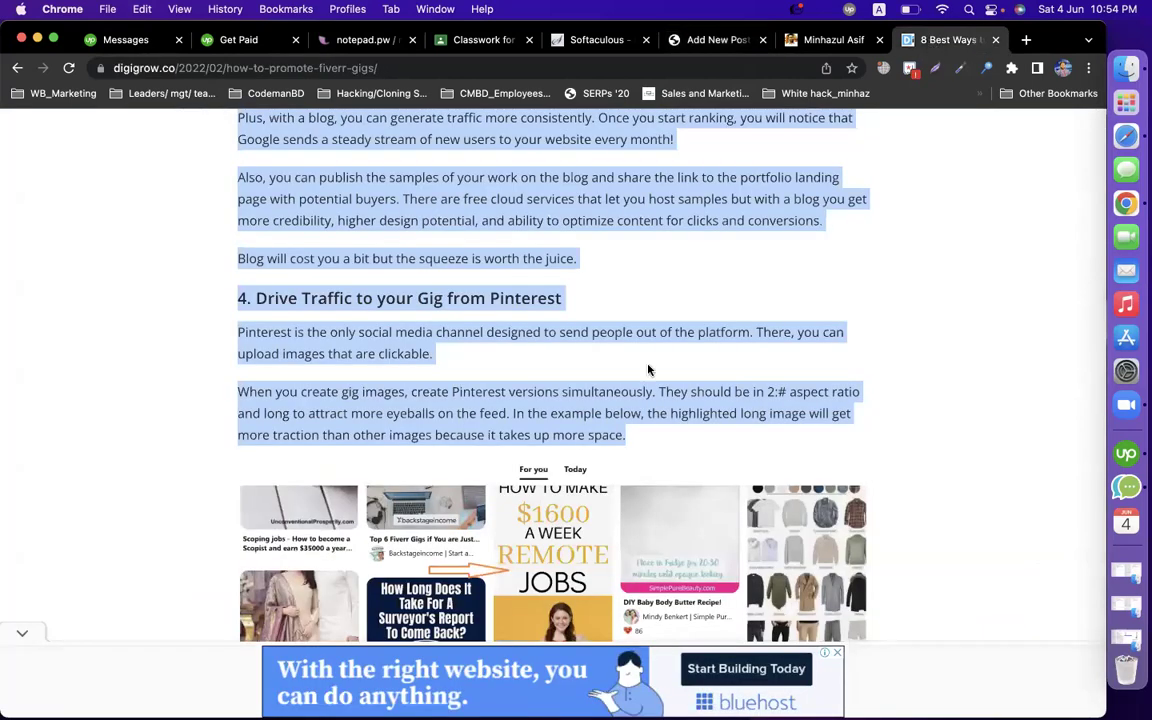
pyautogui.scroll(-5, 648, 364)
pyautogui.moveTo(237, 302); pyautogui.dragTo(925, 335)
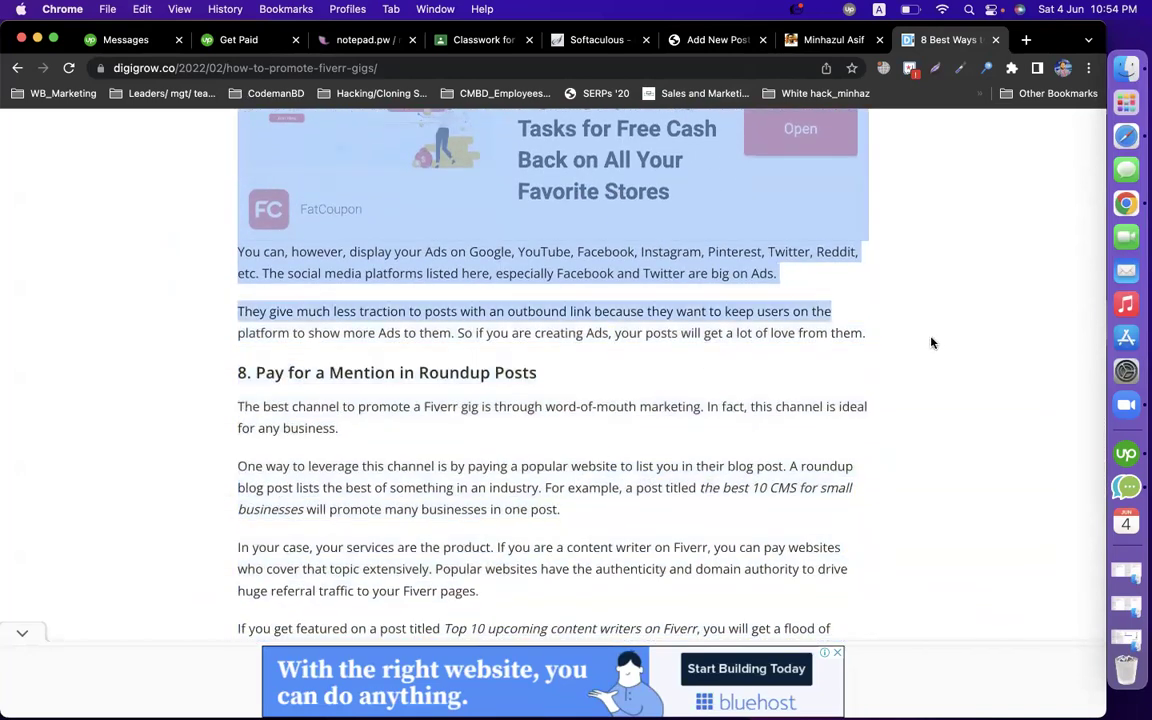
pyautogui.click(700, 40)
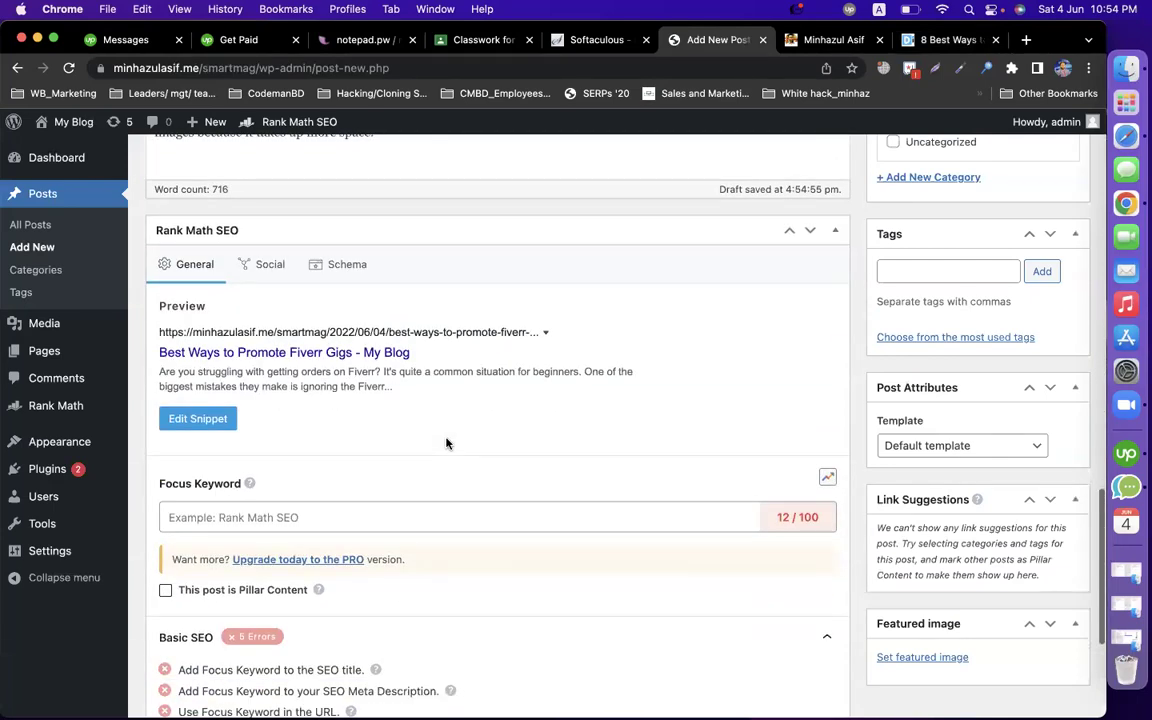
pyautogui.scroll(5, 446, 443)
pyautogui.click(437, 442)
pyautogui.press('Return')
pyautogui.press('super+v')
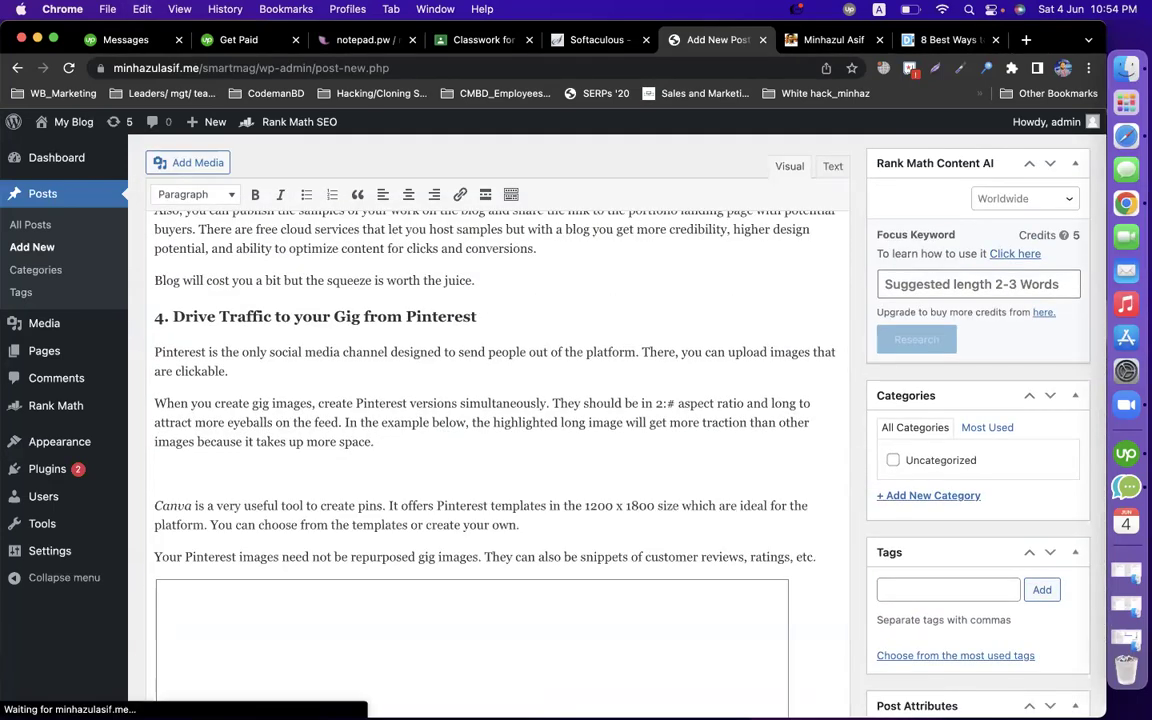
# Step: Delete the ad frame in the Pinterest section and remove the link from the creator's name at the end of the YouTube section
pyautogui.scroll(-5, 490, 450)
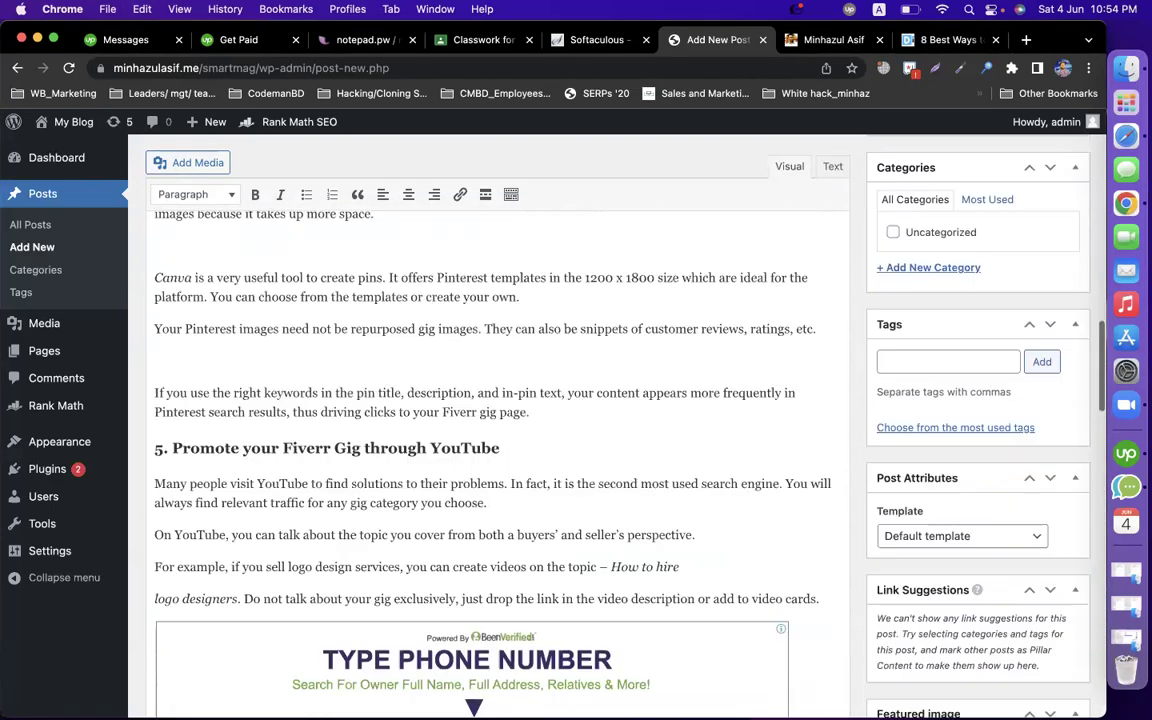
pyautogui.scroll(-20, 392, 440)
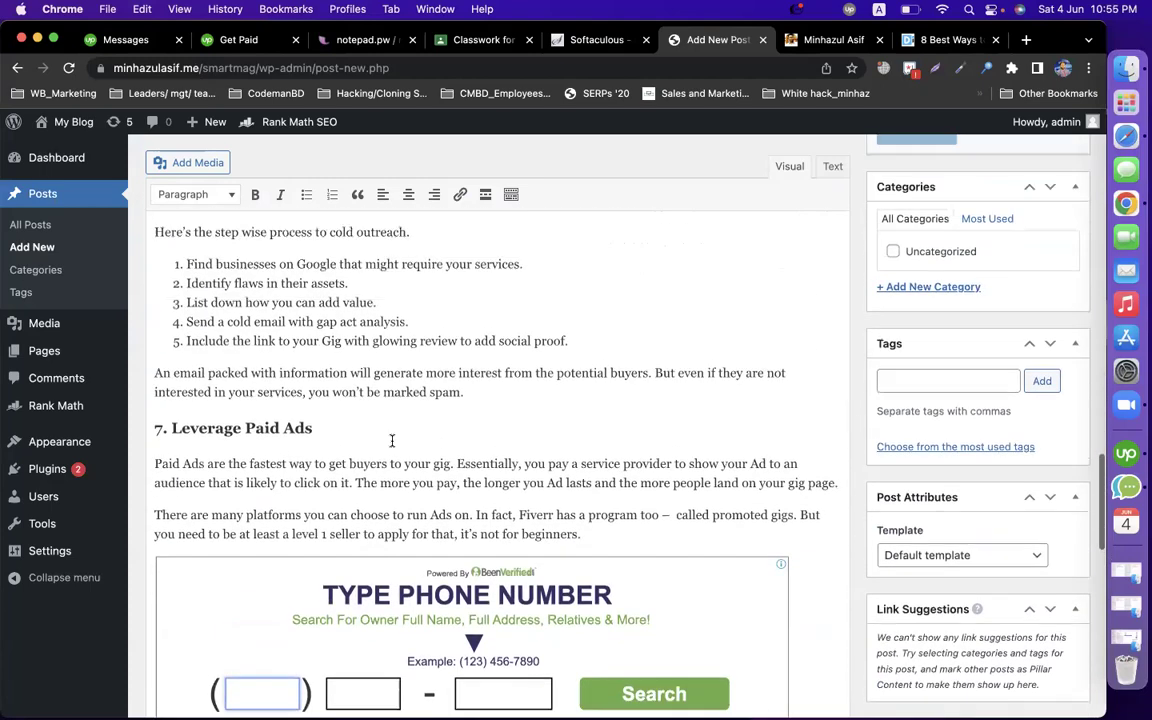
pyautogui.scroll(5, 392, 440)
pyautogui.click(181, 270)
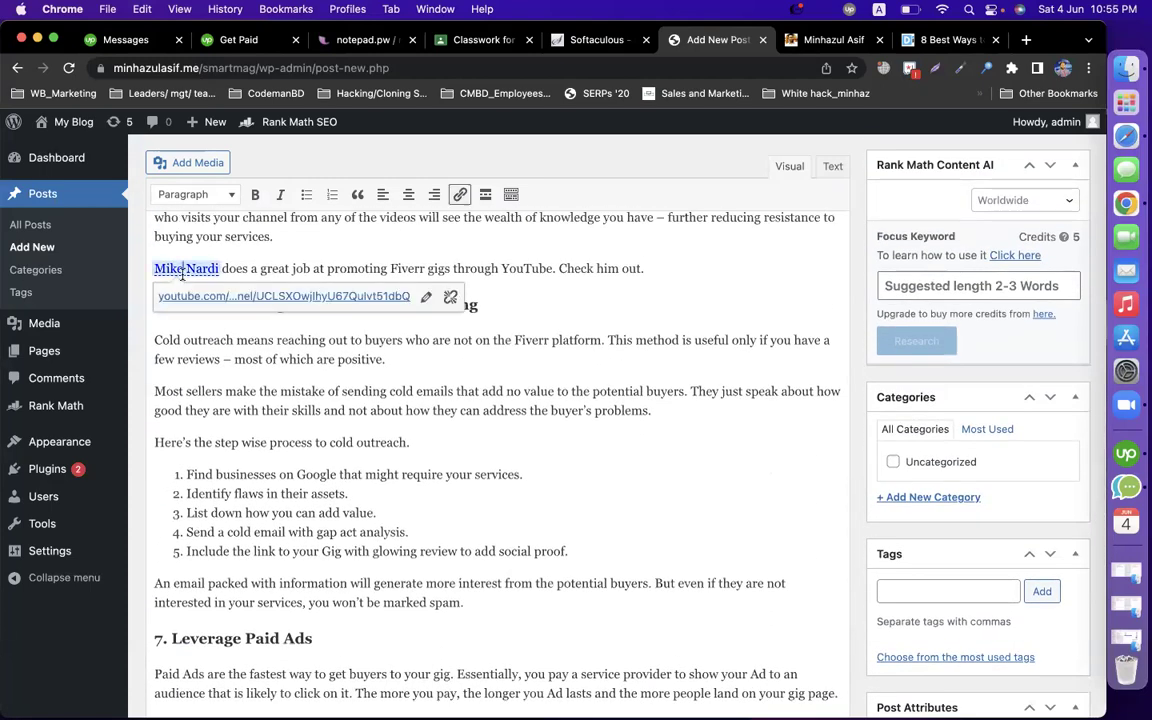
pyautogui.click(450, 297)
# Step: Delete the phone number search ad from the "7. Leverage Paid Ads" section
pyautogui.scroll(-5, 400, 402)
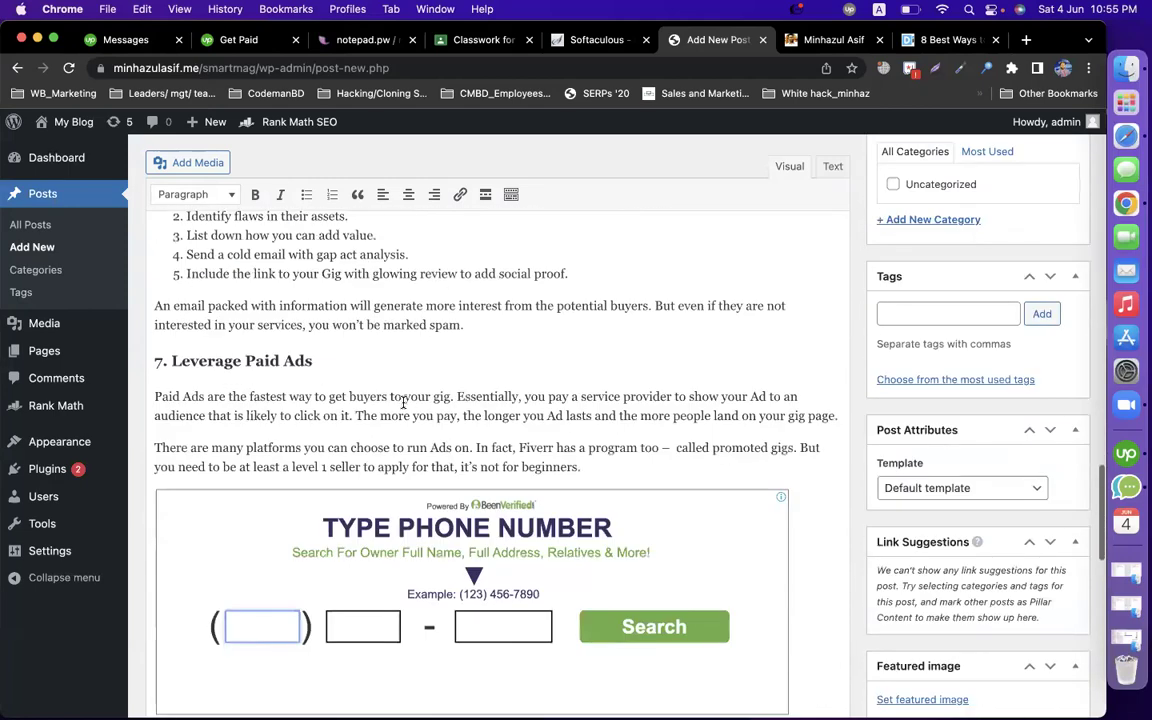
pyautogui.click(380, 550)
pyautogui.press('Delete')
pyautogui.scroll(-5, 385, 560)
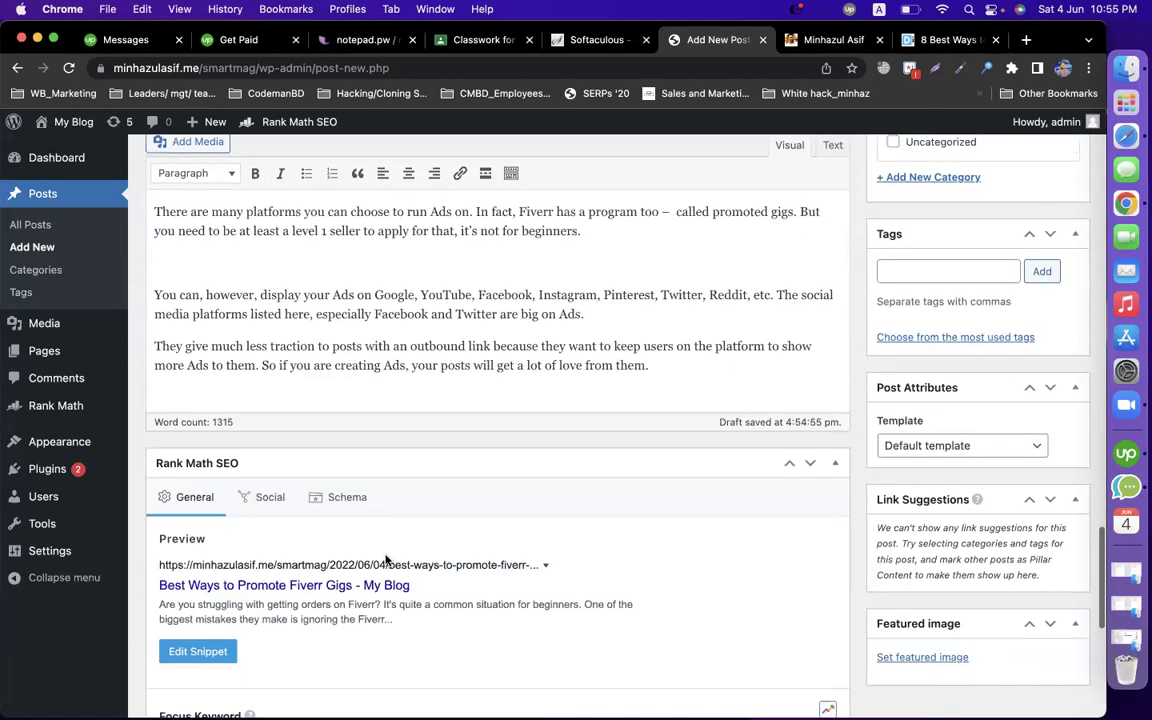
# Step: Link the word "buyers" in the first paragraph of "6. Follow the Legit Route to Cold Emailing" to "#"
pyautogui.scroll(5, 385, 560)
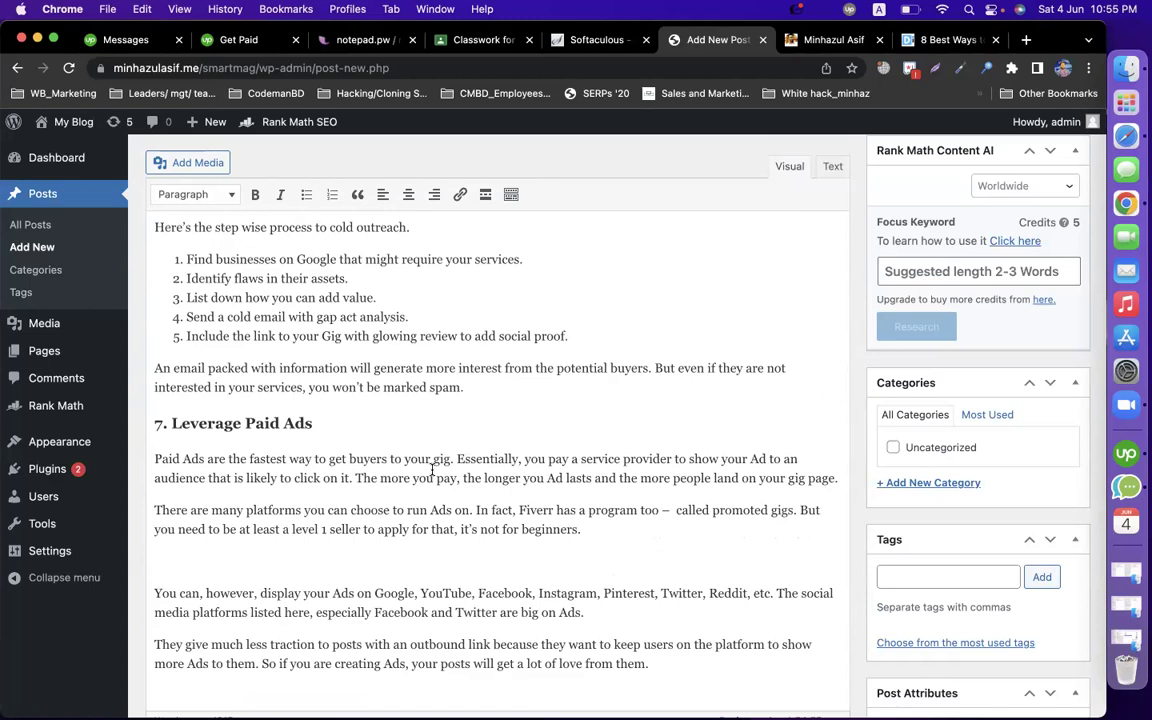
pyautogui.scroll(5, 433, 470)
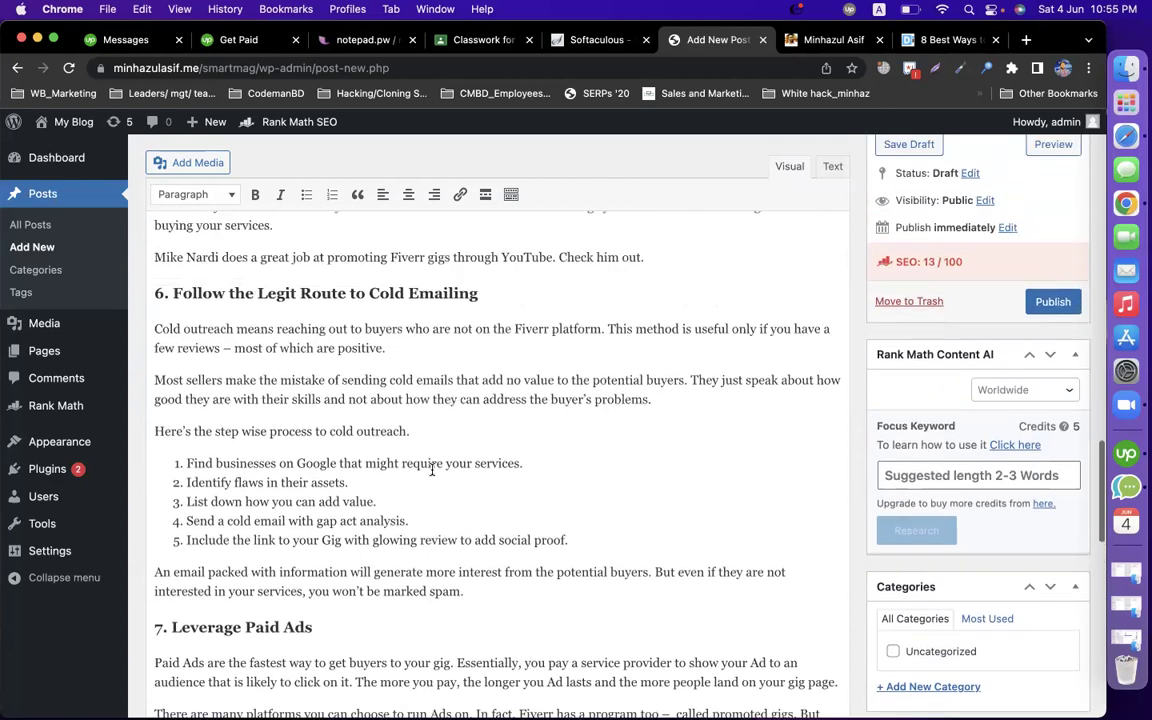
pyautogui.doubleClick(375, 377)
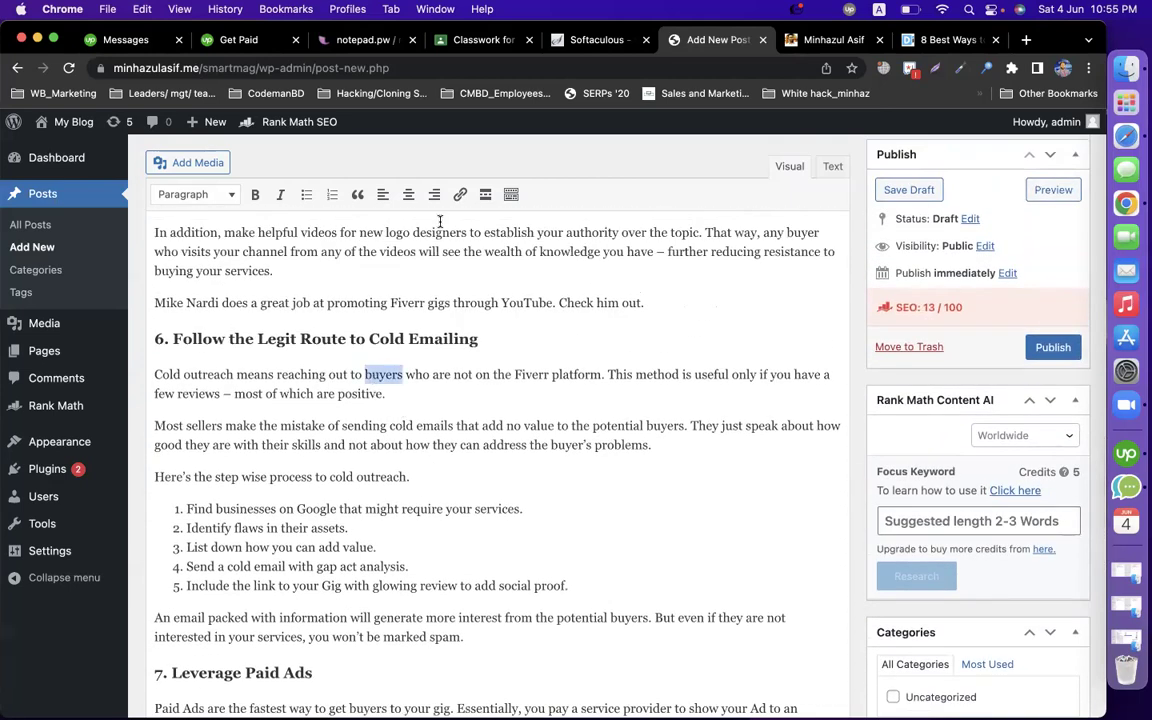
pyautogui.click(460, 194)
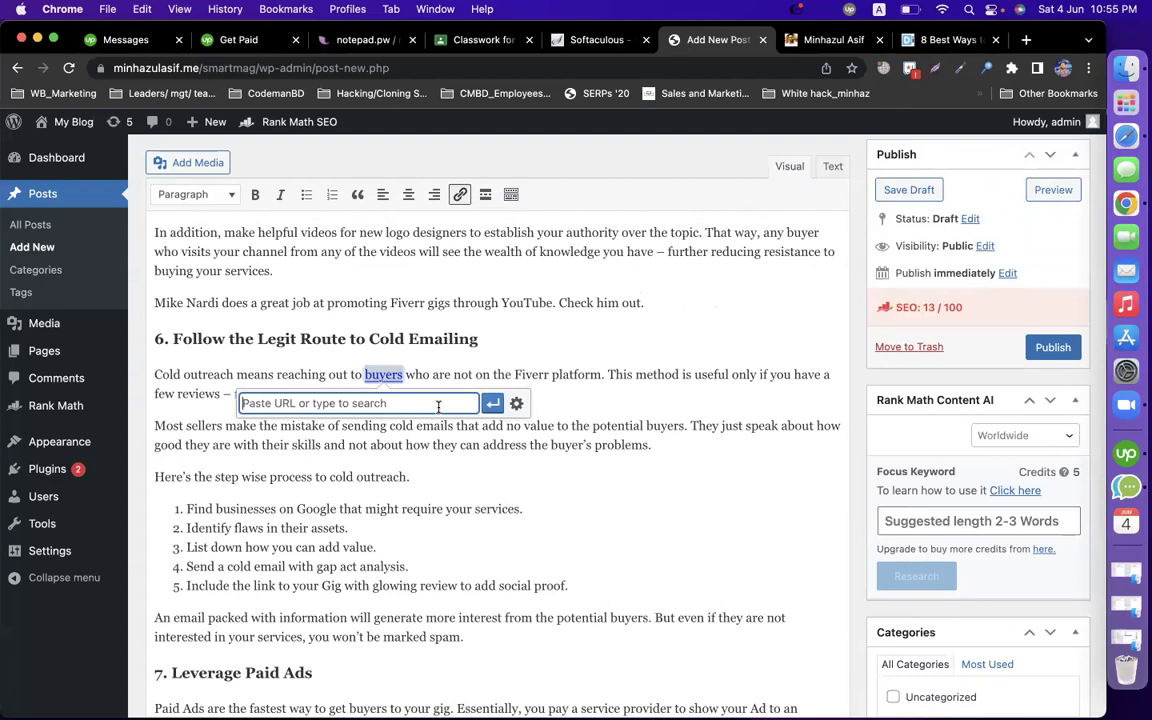
pyautogui.write('#')
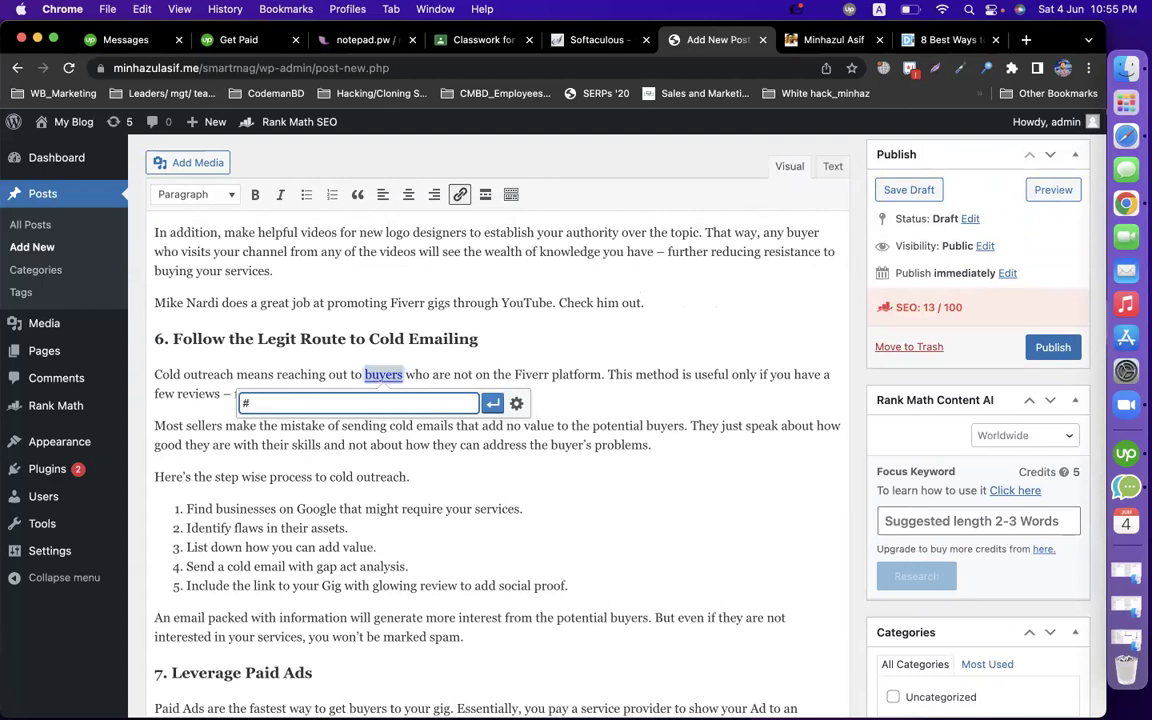
pyautogui.click(492, 403)
pyautogui.click(458, 416)
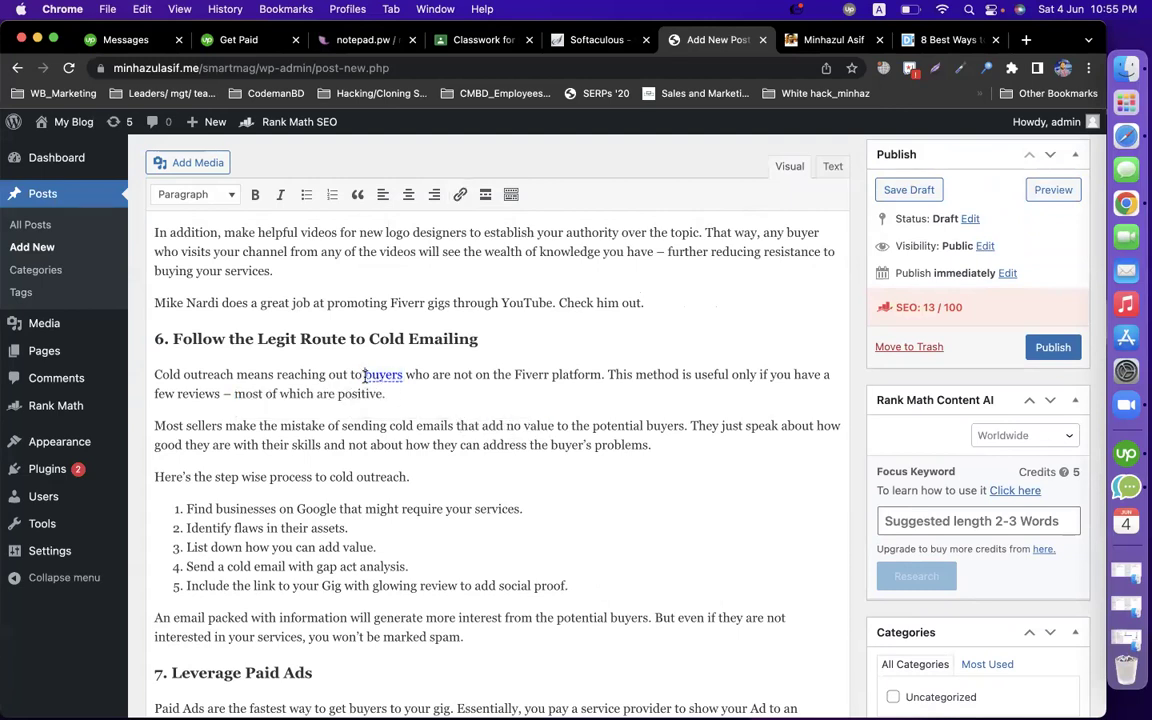
# Step: Remove the link from the word "buyers" in the first paragraph of "6. Follow the Legit Route to Cold Emailing"
pyautogui.moveTo(364, 374); pyautogui.dragTo(401, 374)
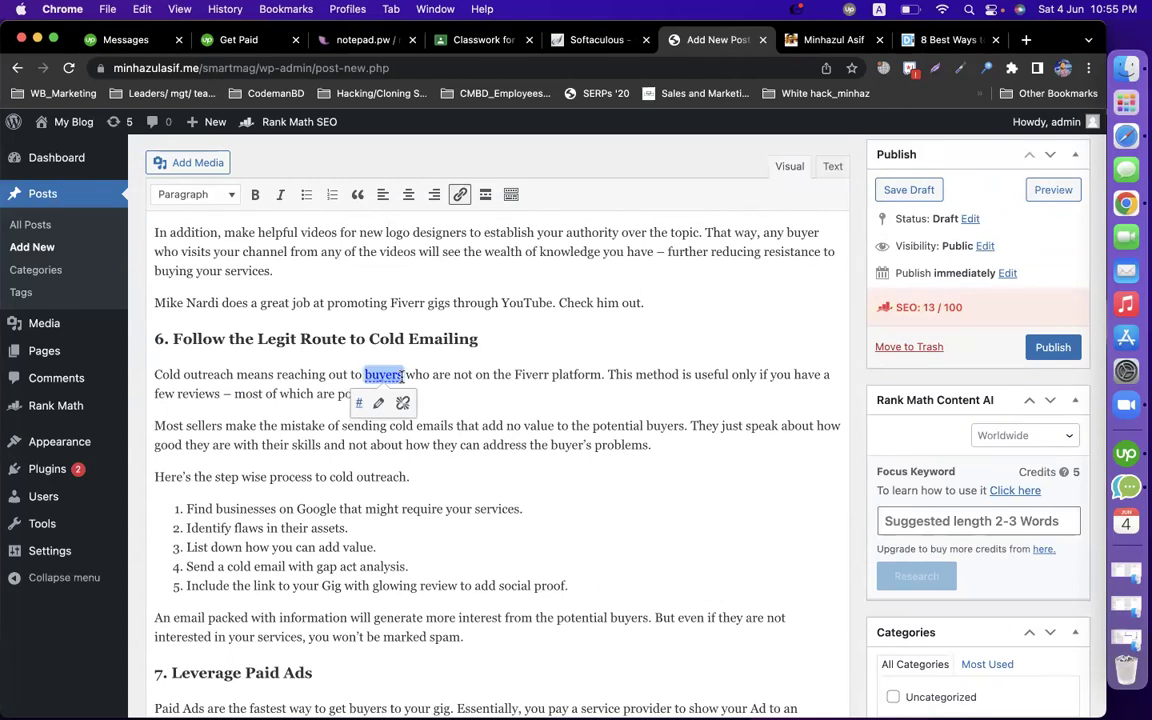
pyautogui.click(438, 394)
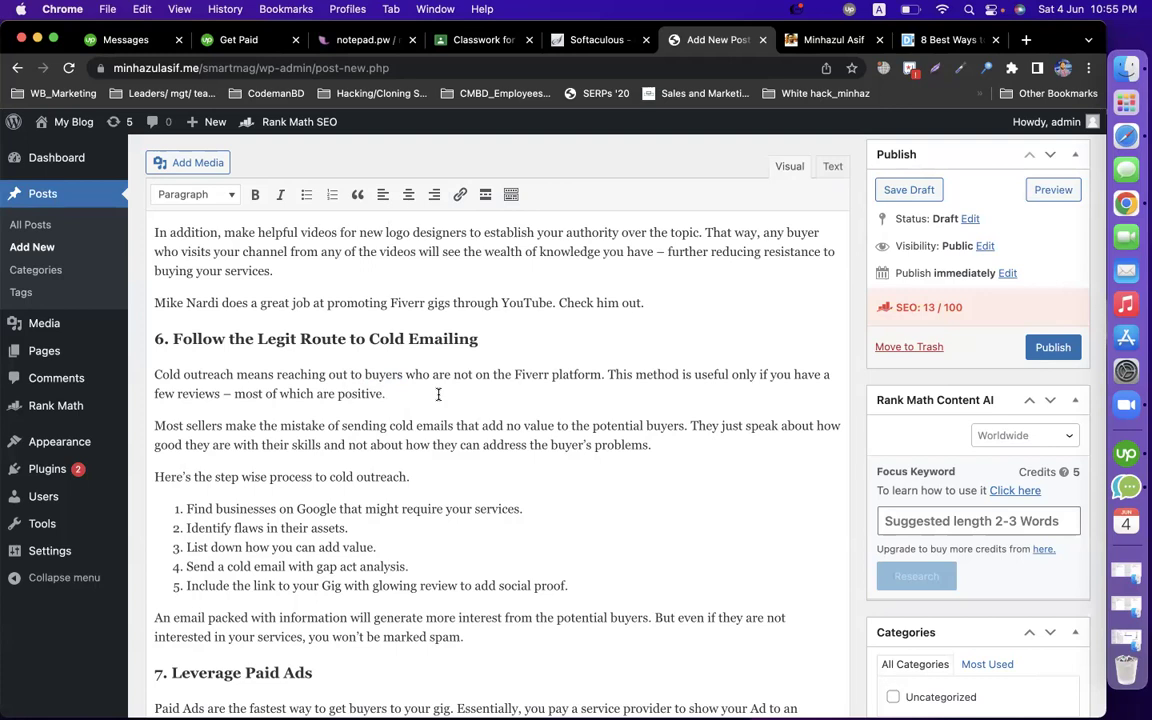
pyautogui.tripleClick(322, 338)
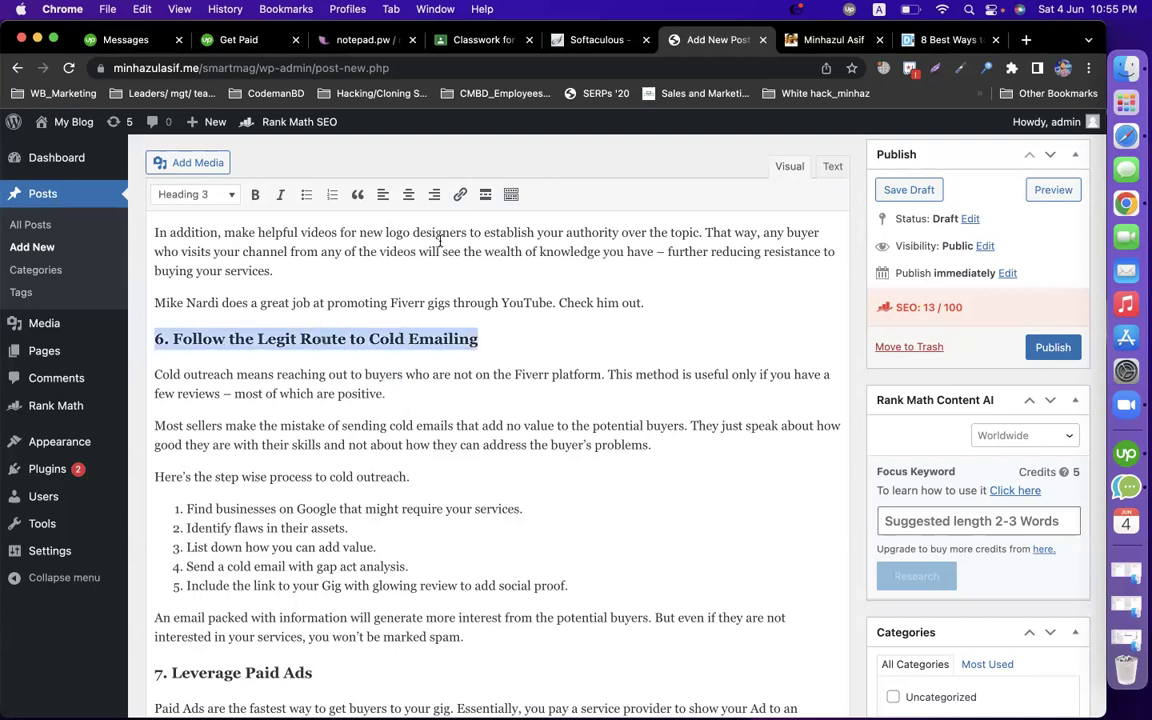
pyautogui.tripleClick(435, 342)
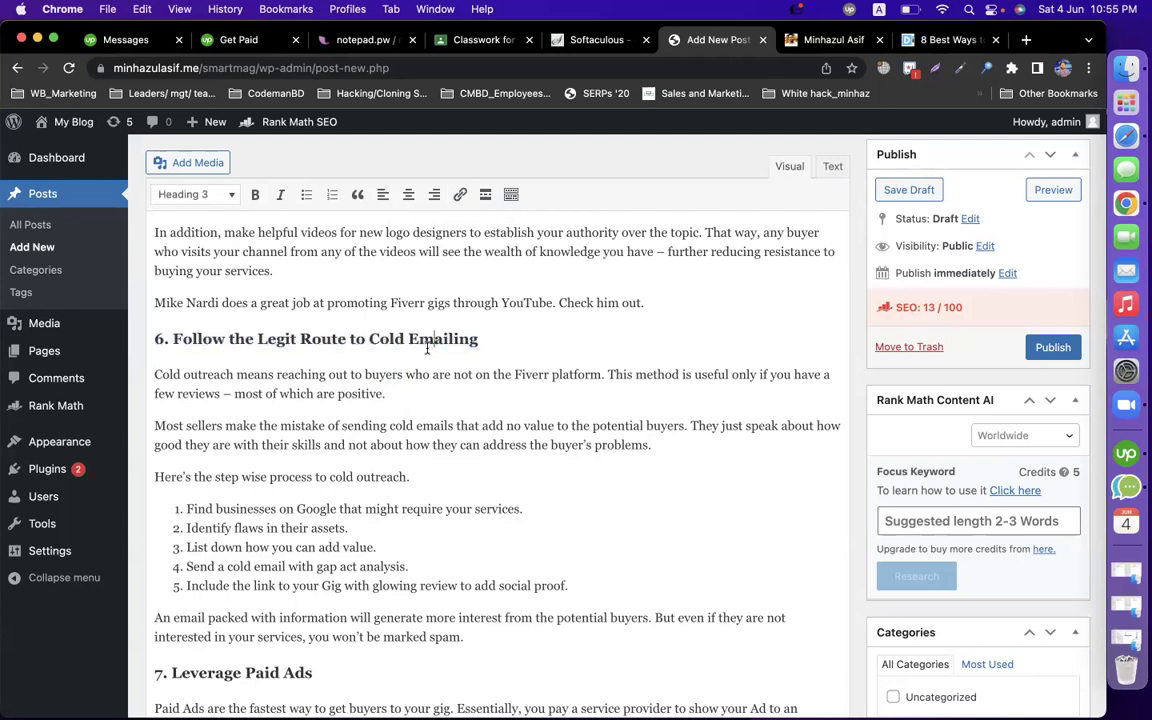
pyautogui.click(460, 194)
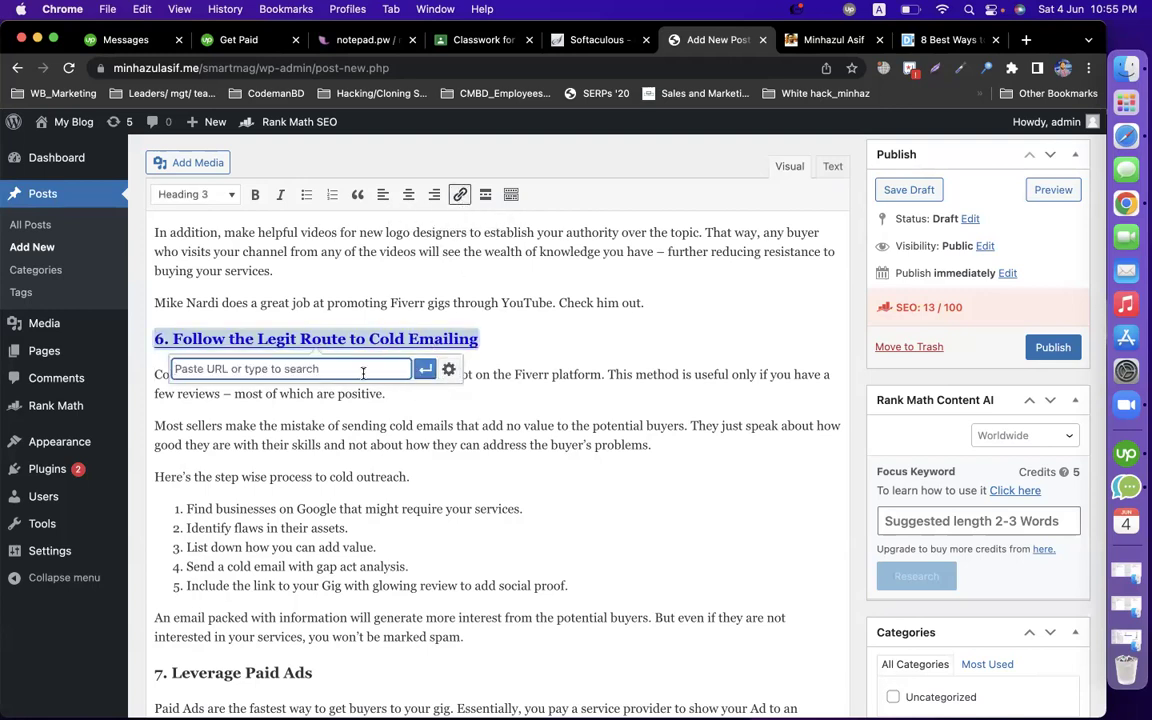
pyautogui.click(507, 437)
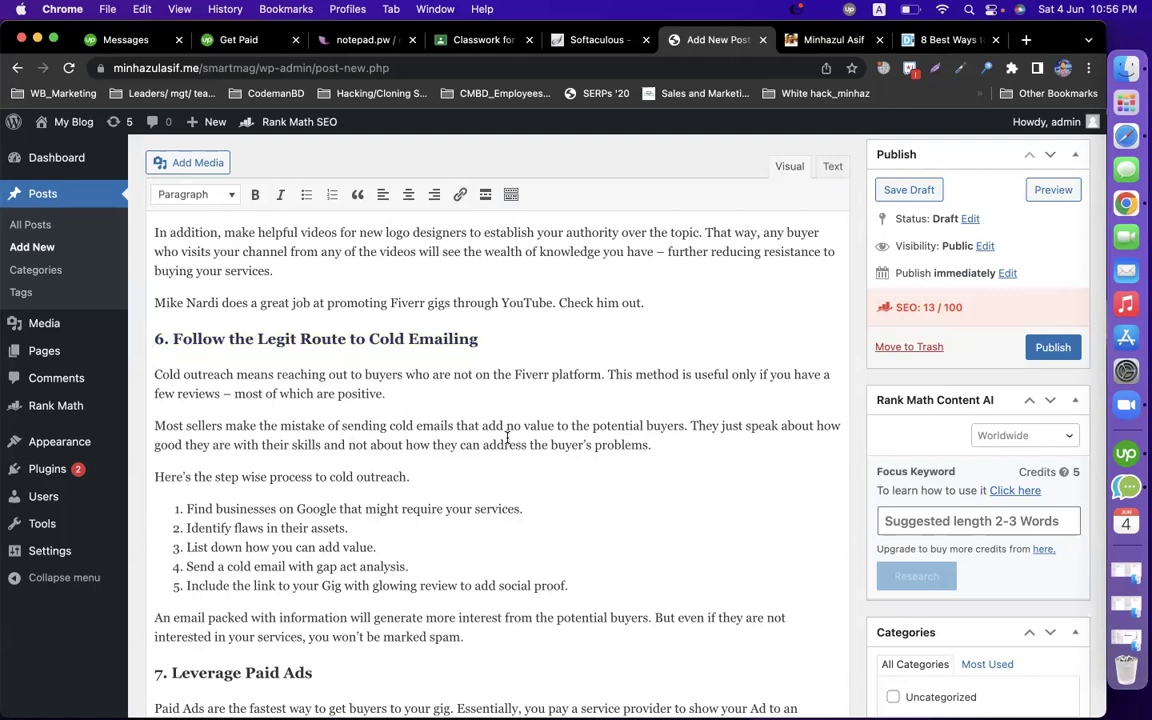
pyautogui.scroll(20, 507, 437)
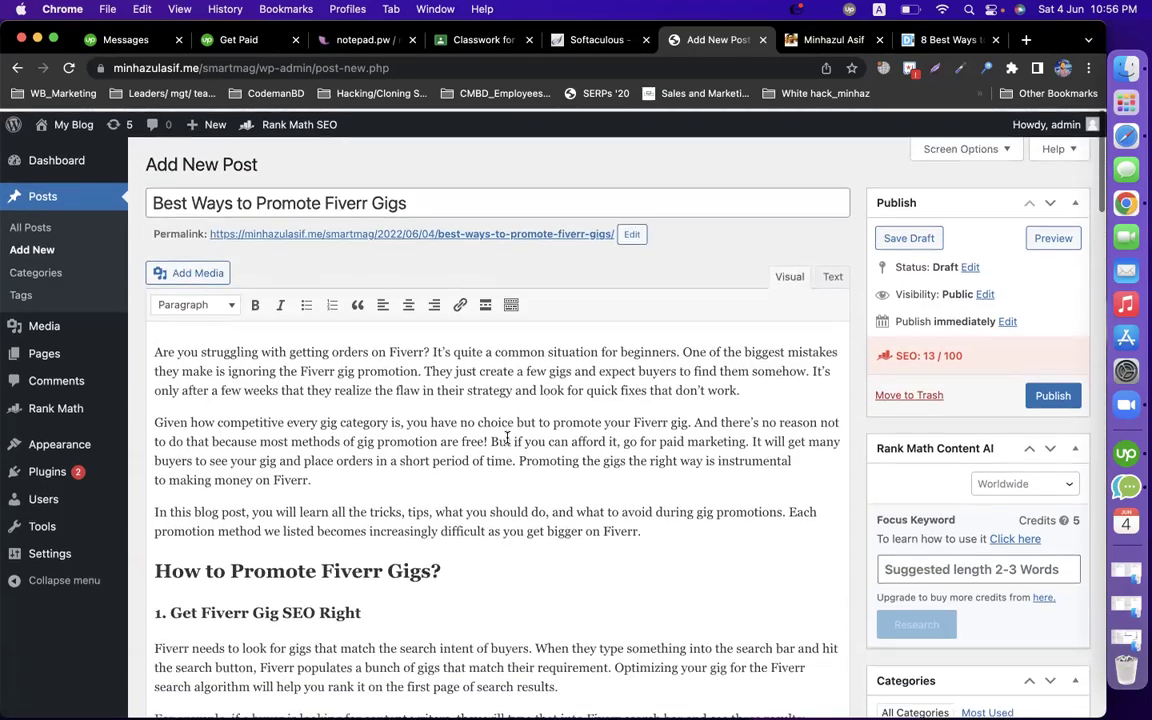
pyautogui.click(632, 232)
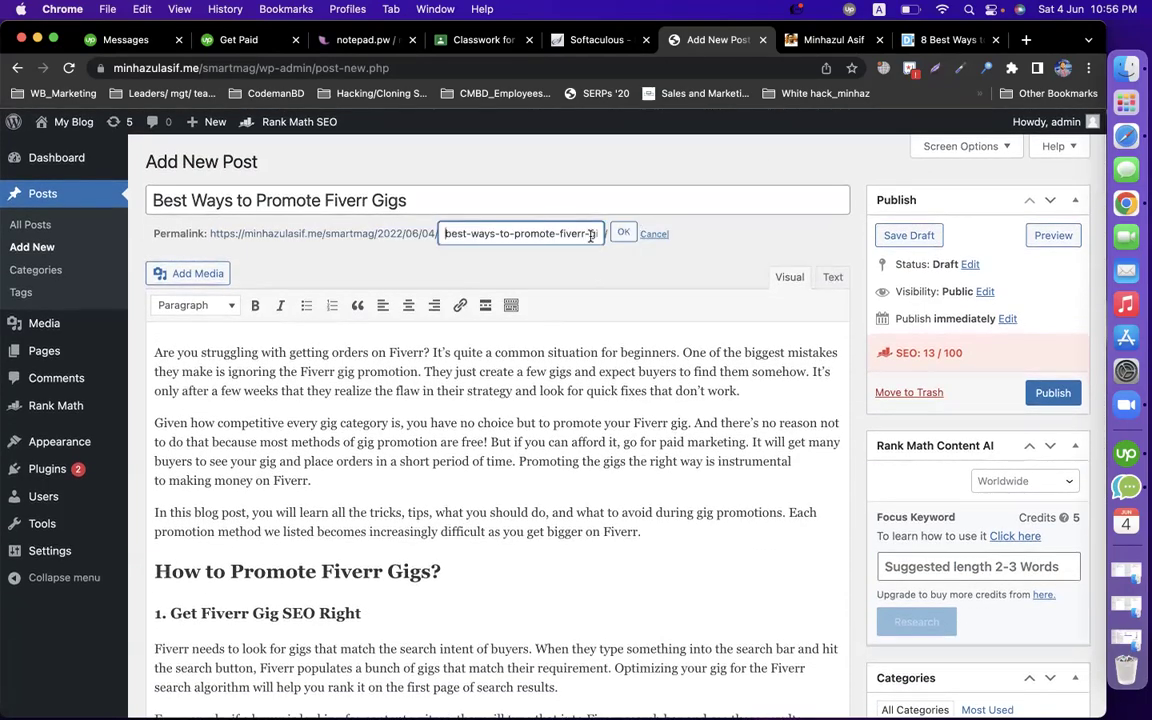
pyautogui.tripleClick(591, 234)
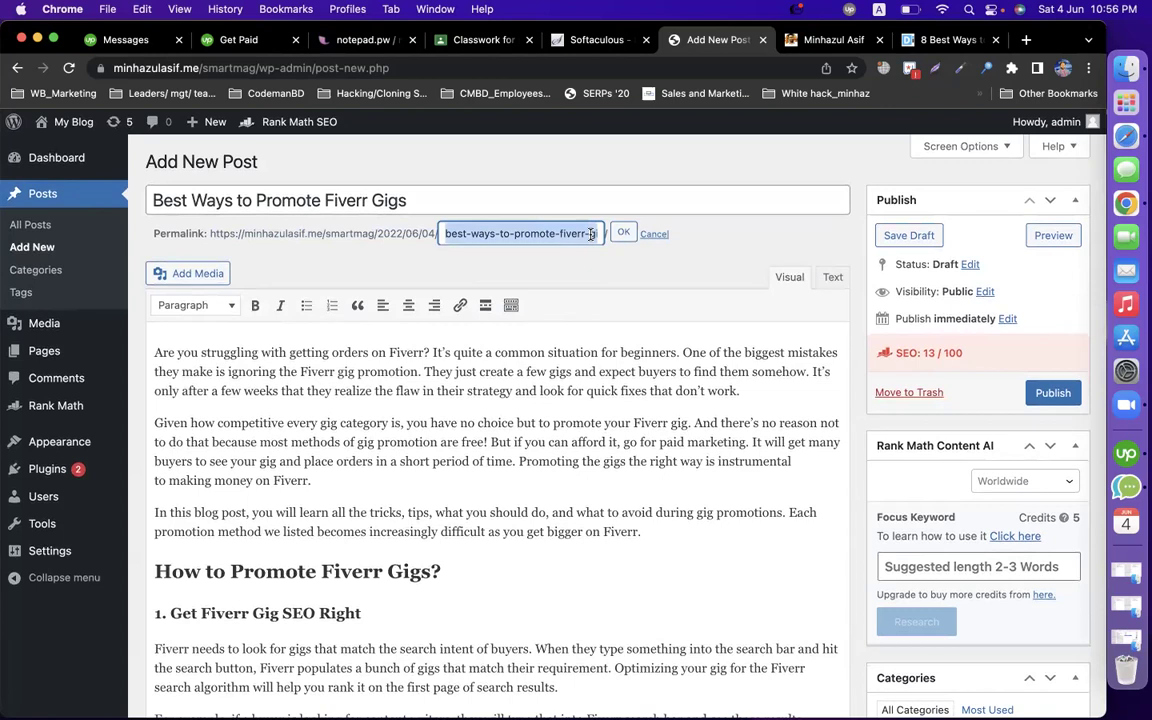
pyautogui.click(653, 236)
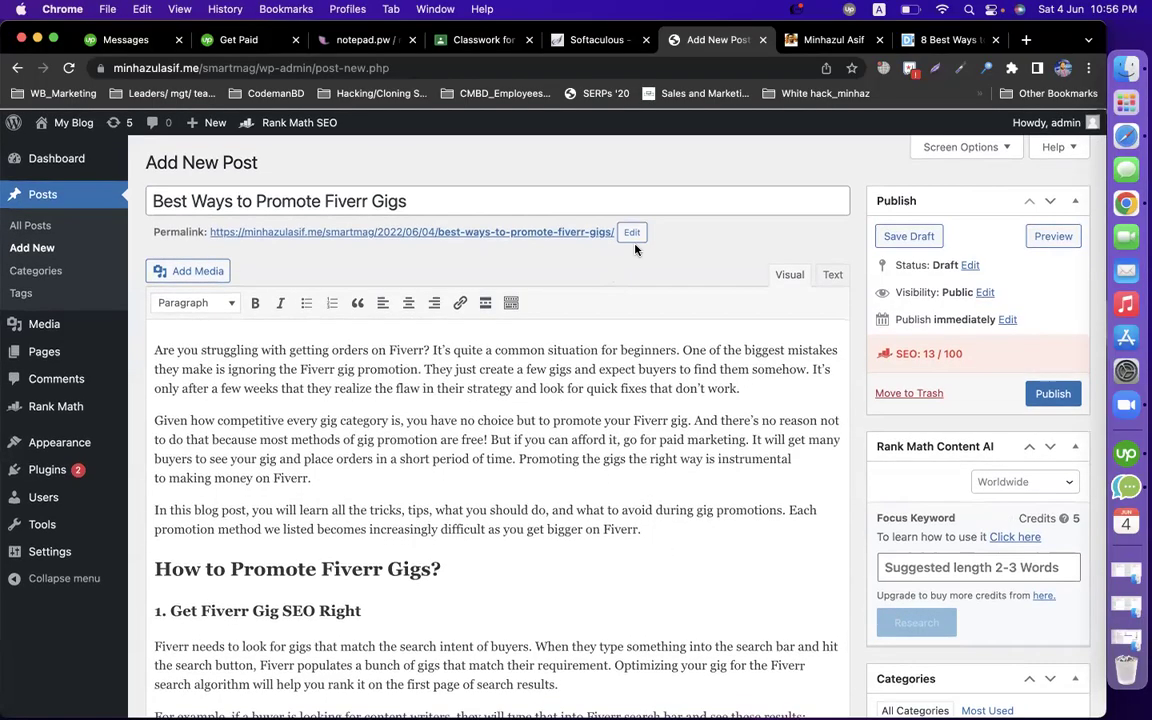
pyautogui.click(632, 232)
pyautogui.doubleClick(547, 236)
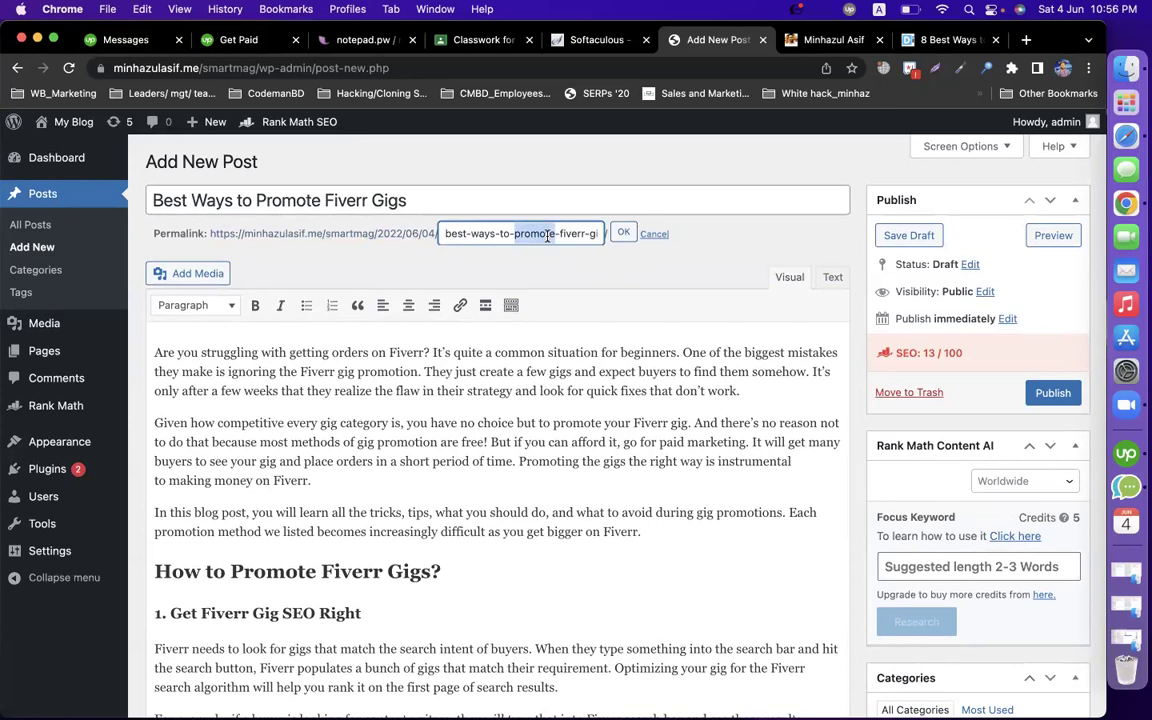
pyautogui.tripleClick(547, 236)
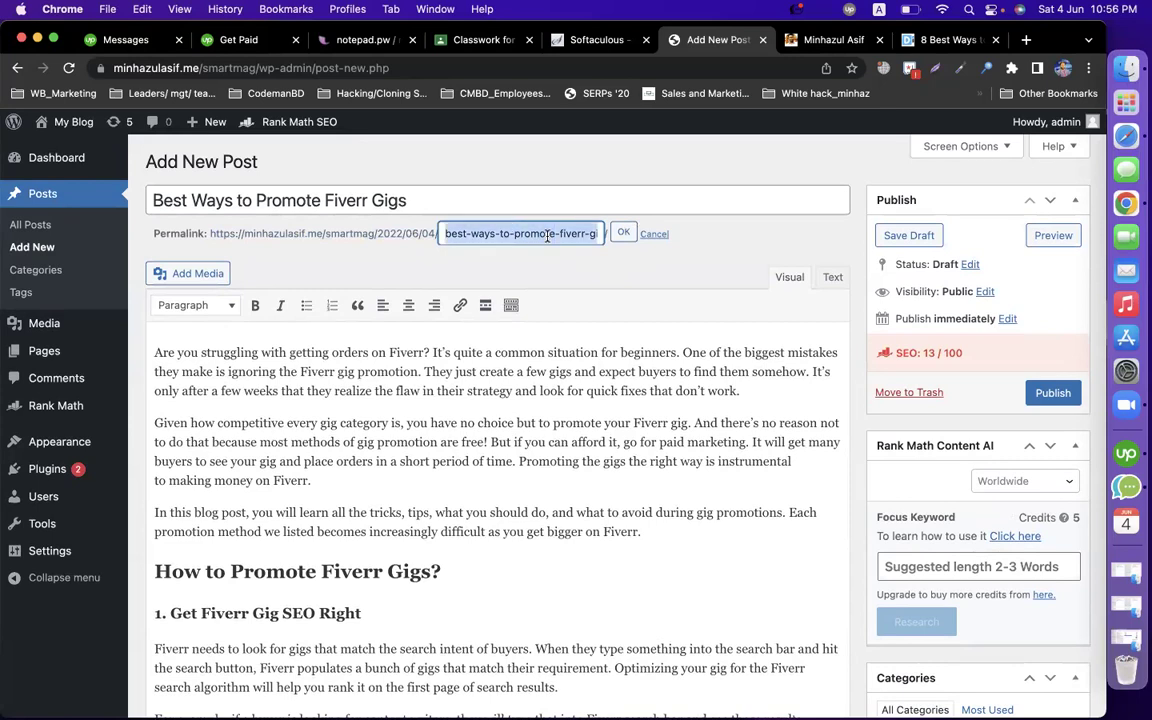
pyautogui.click(660, 238)
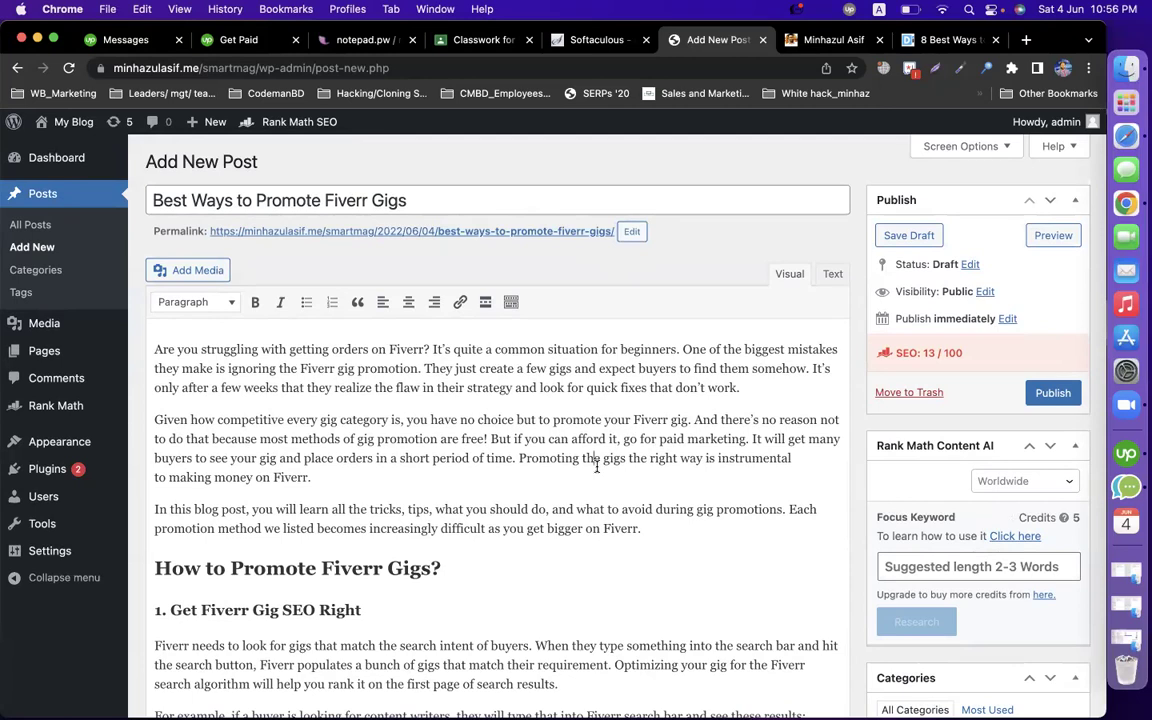
# Step: Publish the post "Best Ways to Promote Fiverr Gigs"
pyautogui.click(700, 538)
pyautogui.click(664, 530)
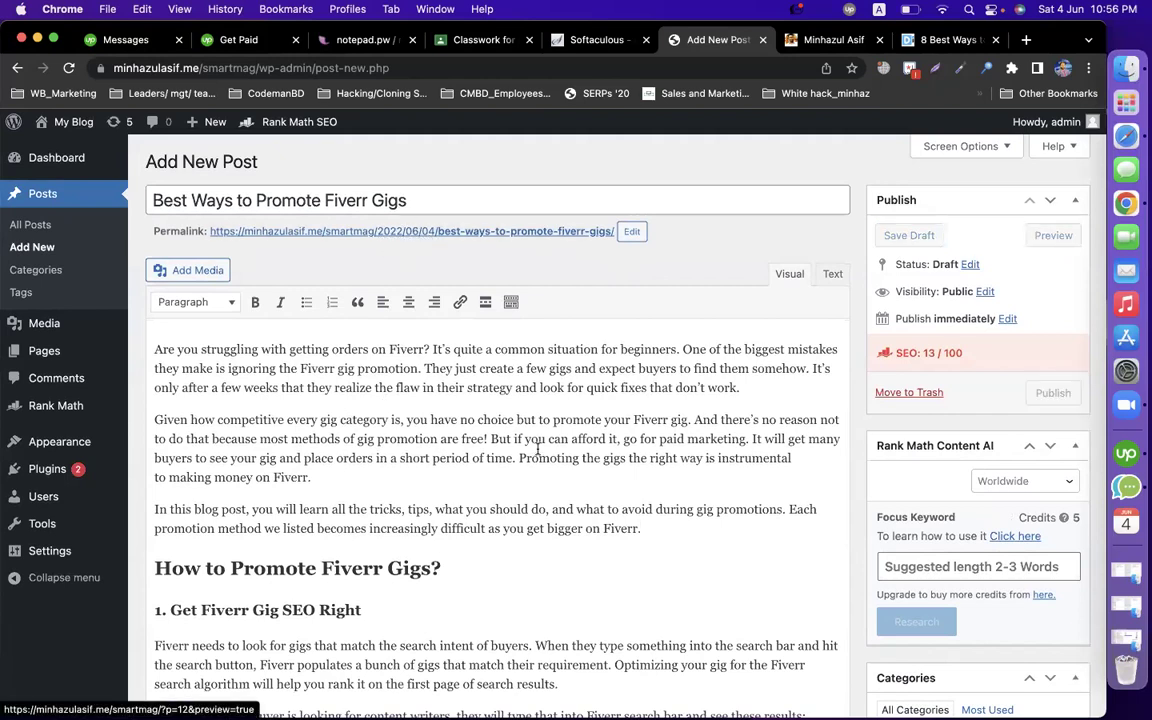
pyautogui.scroll(-2, 565, 455)
pyautogui.scroll(2, 573, 458)
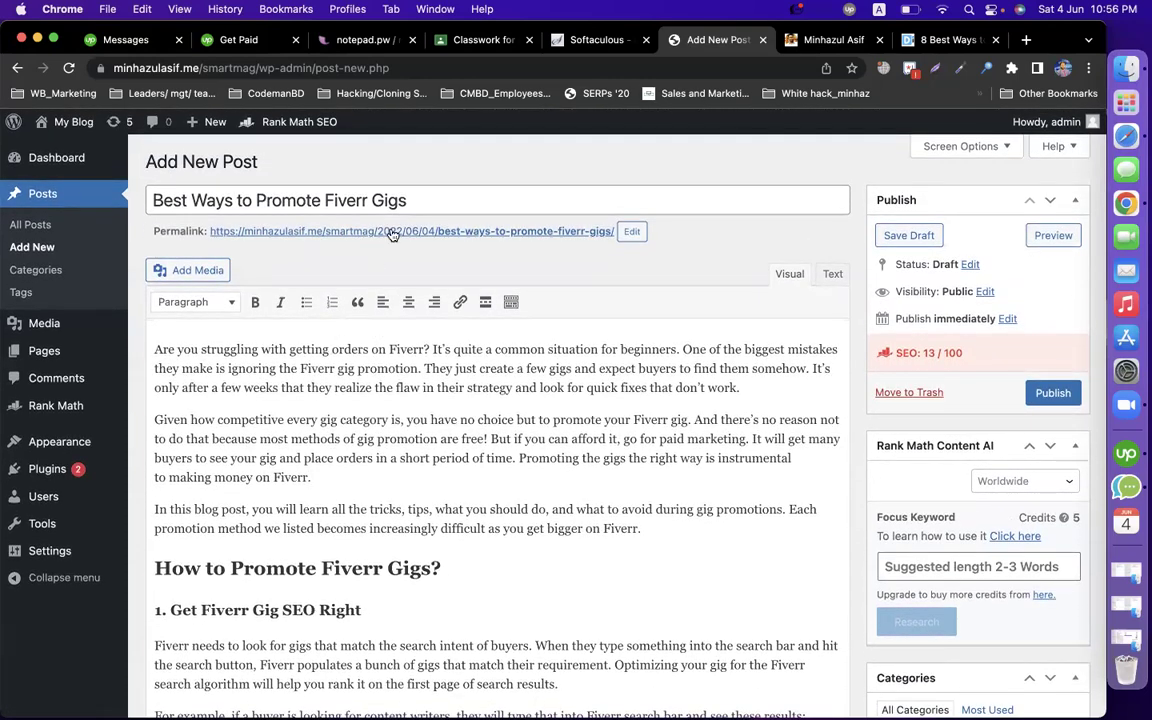
pyautogui.click(1050, 392)
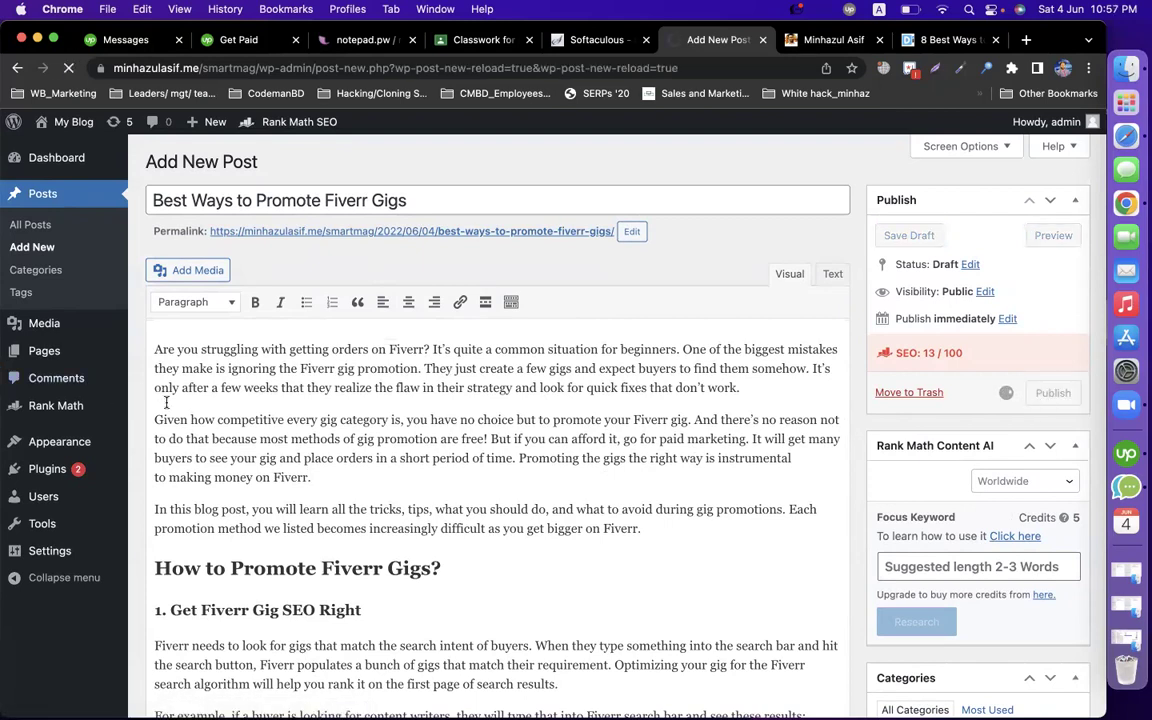
# Step: Set the site's permalink structure to Post name and save the permalink settings
pyautogui.moveTo(50, 550)
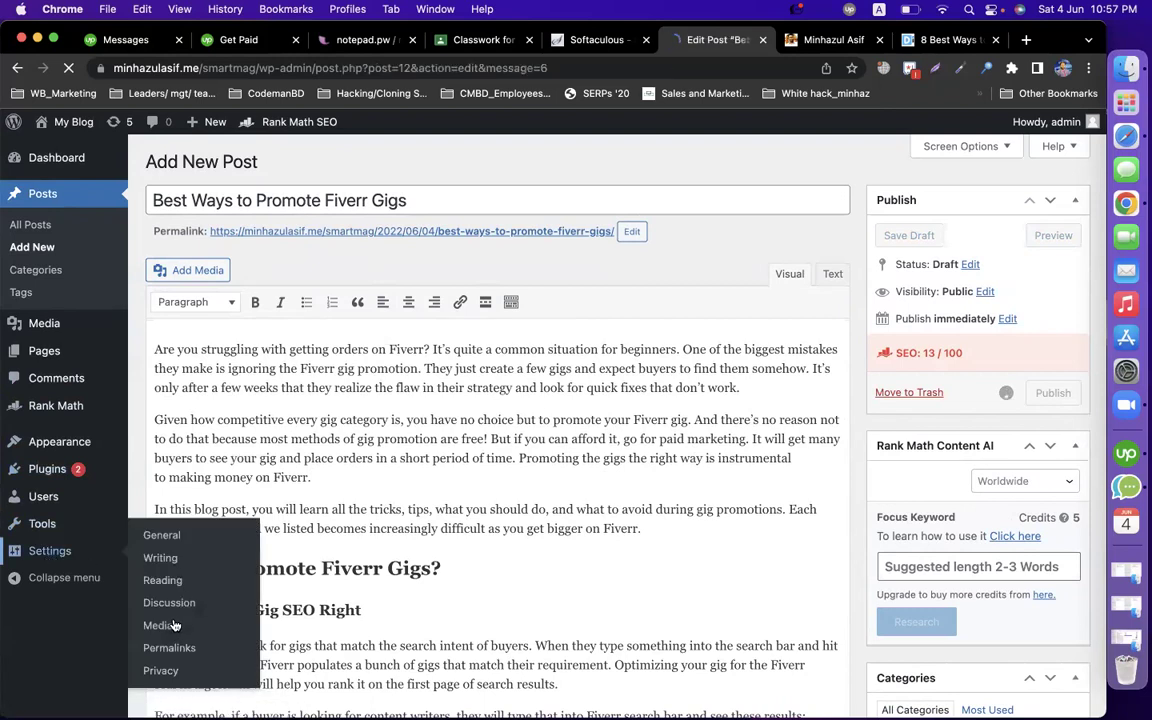
pyautogui.moveTo(79, 492)
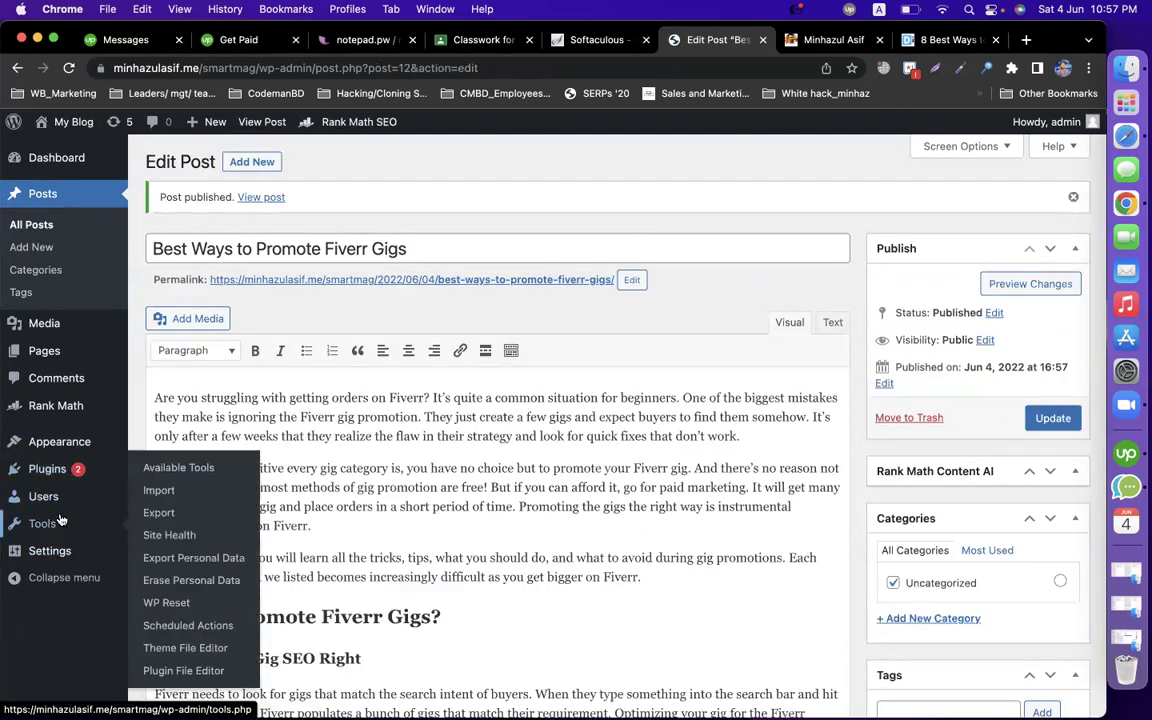
pyautogui.click(170, 649)
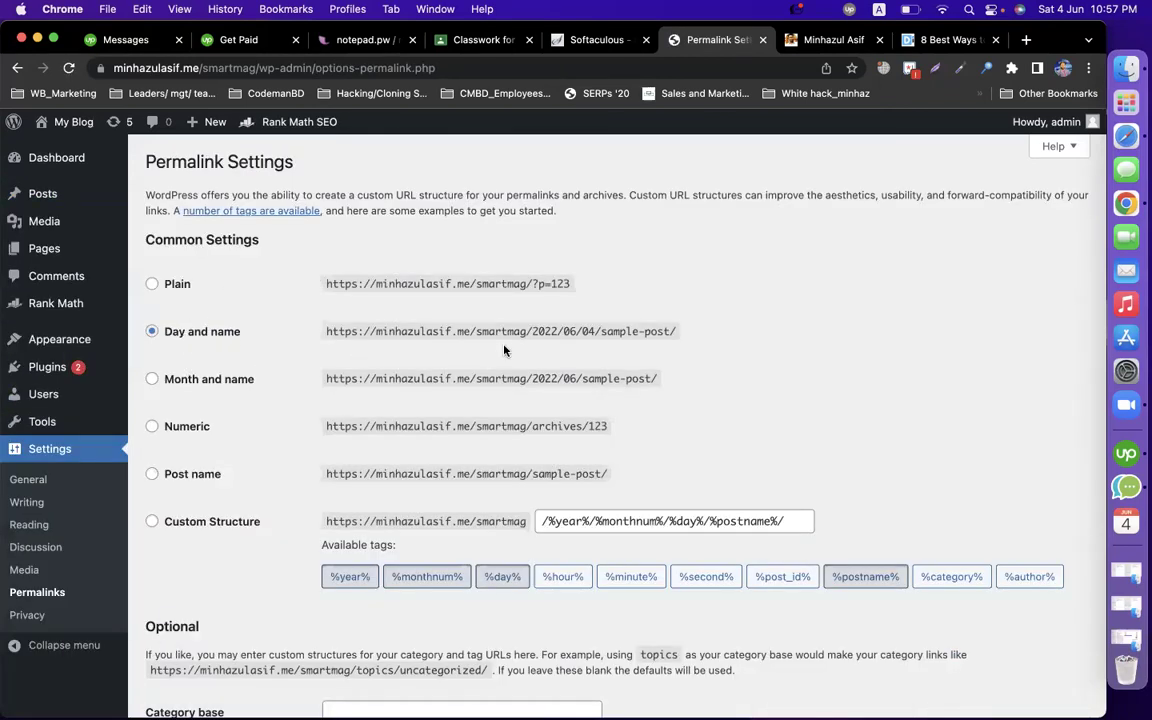
pyautogui.moveTo(533, 329); pyautogui.dragTo(597, 328)
pyautogui.click(203, 477)
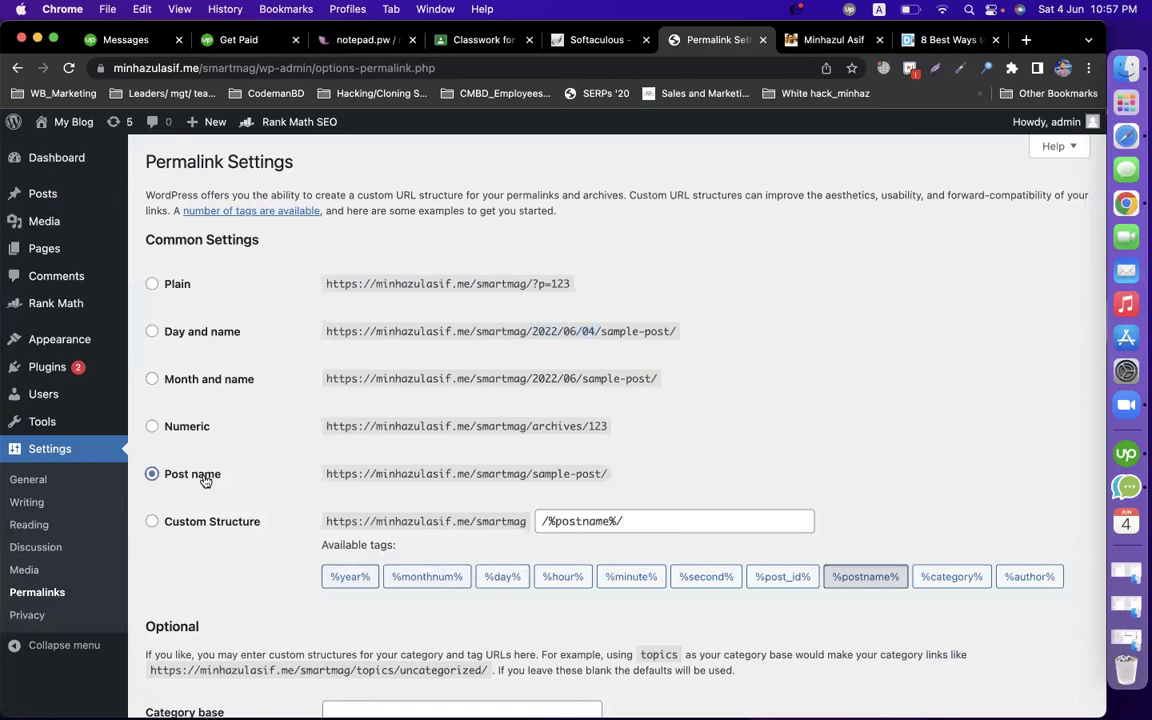
pyautogui.scroll(-5, 274, 514)
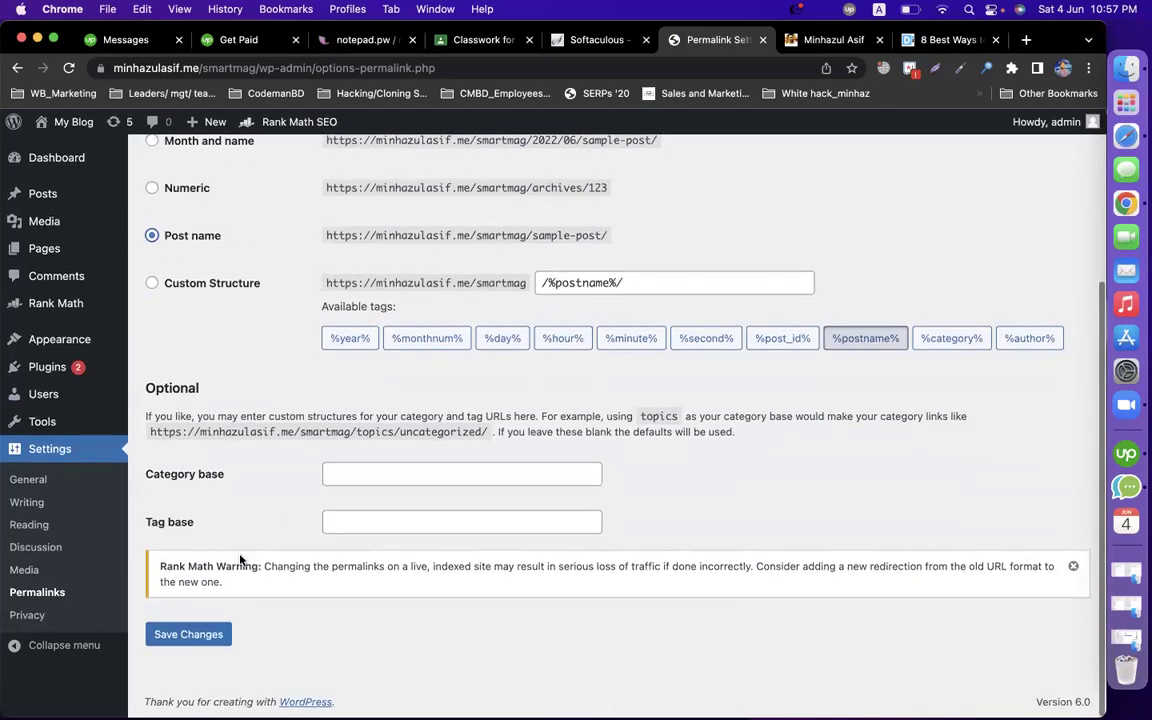
pyautogui.click(188, 634)
# Step: Open the post "Best Ways to Promote Fiverr Gigs" for editing from the list of all posts
pyautogui.moveTo(44, 249)
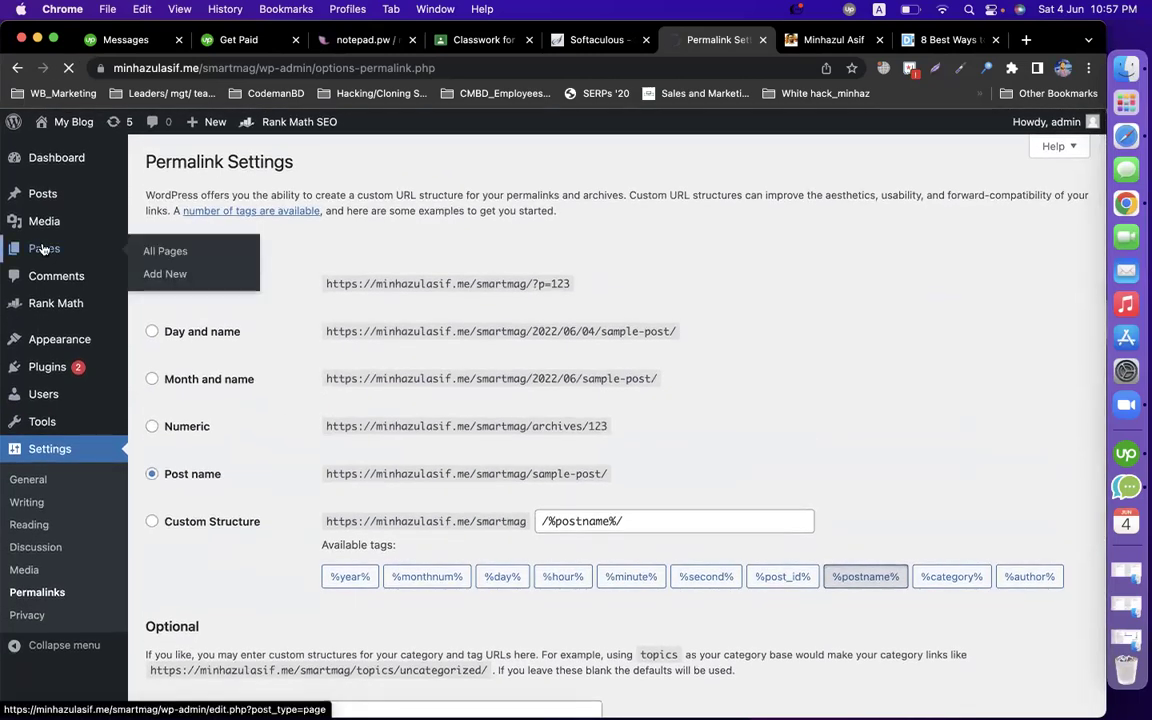
pyautogui.moveTo(44, 190)
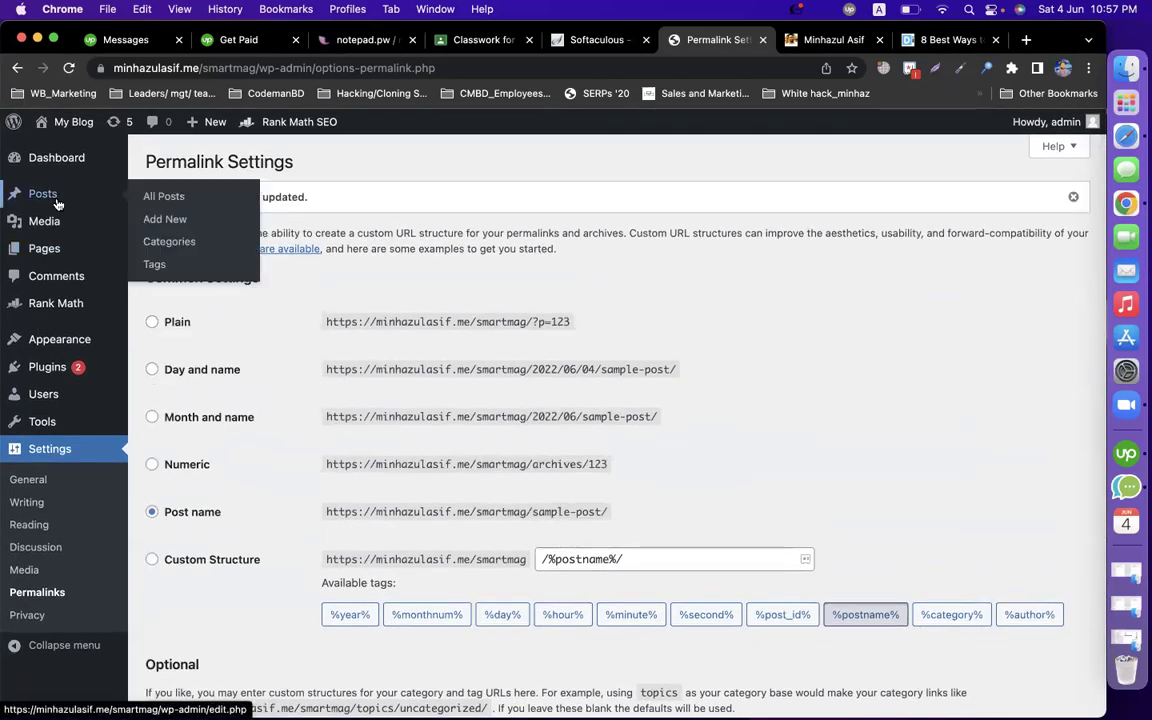
pyautogui.click(157, 199)
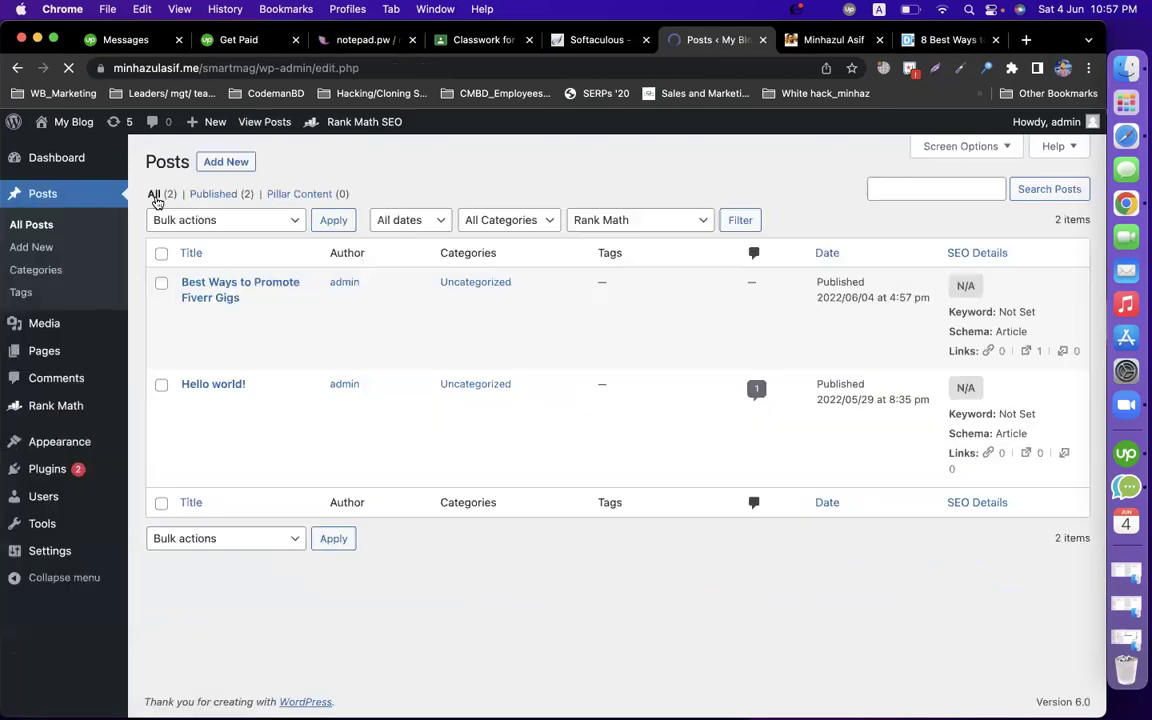
pyautogui.click(193, 321)
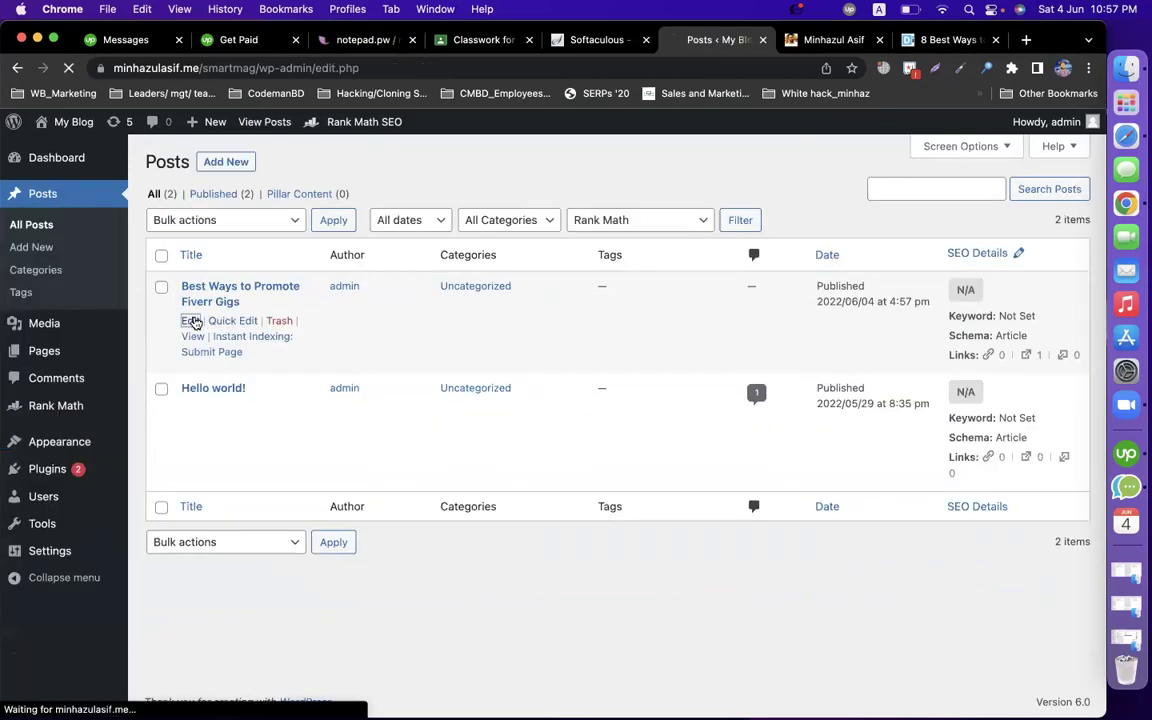
# Step: Examine the post's SEO score, snippet preview, focus keyword field and Basic SEO checks in Rank Math
pyautogui.scroll(-10, 767, 522)
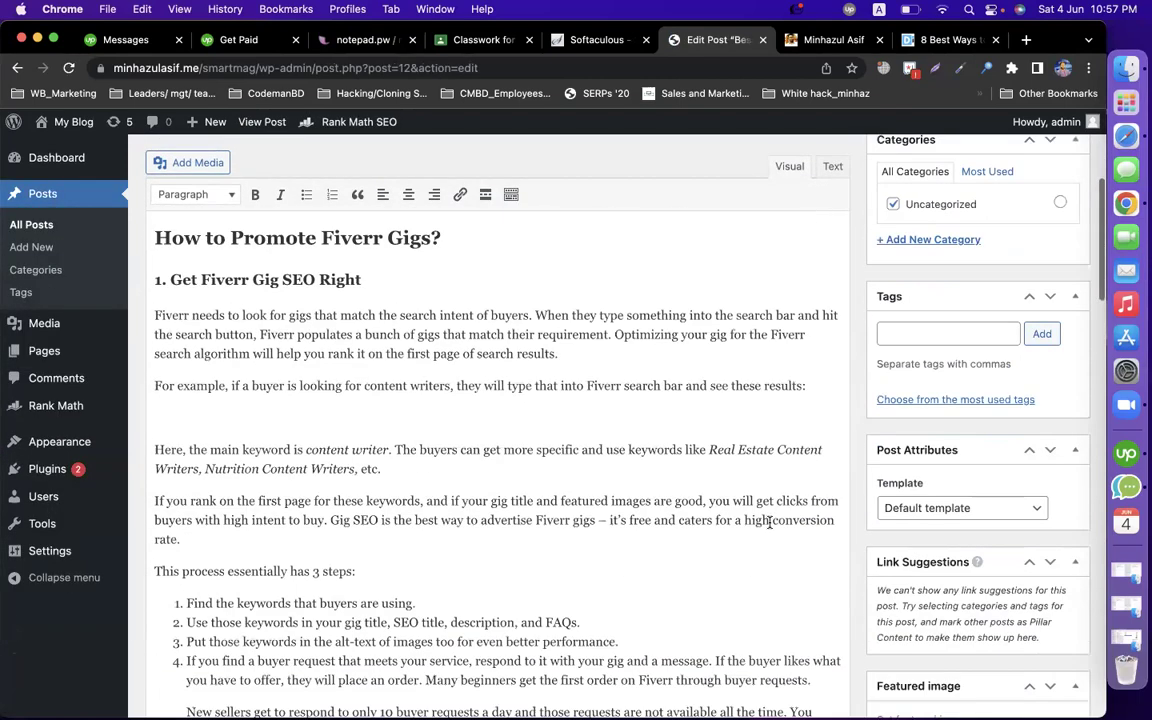
pyautogui.scroll(5, 770, 522)
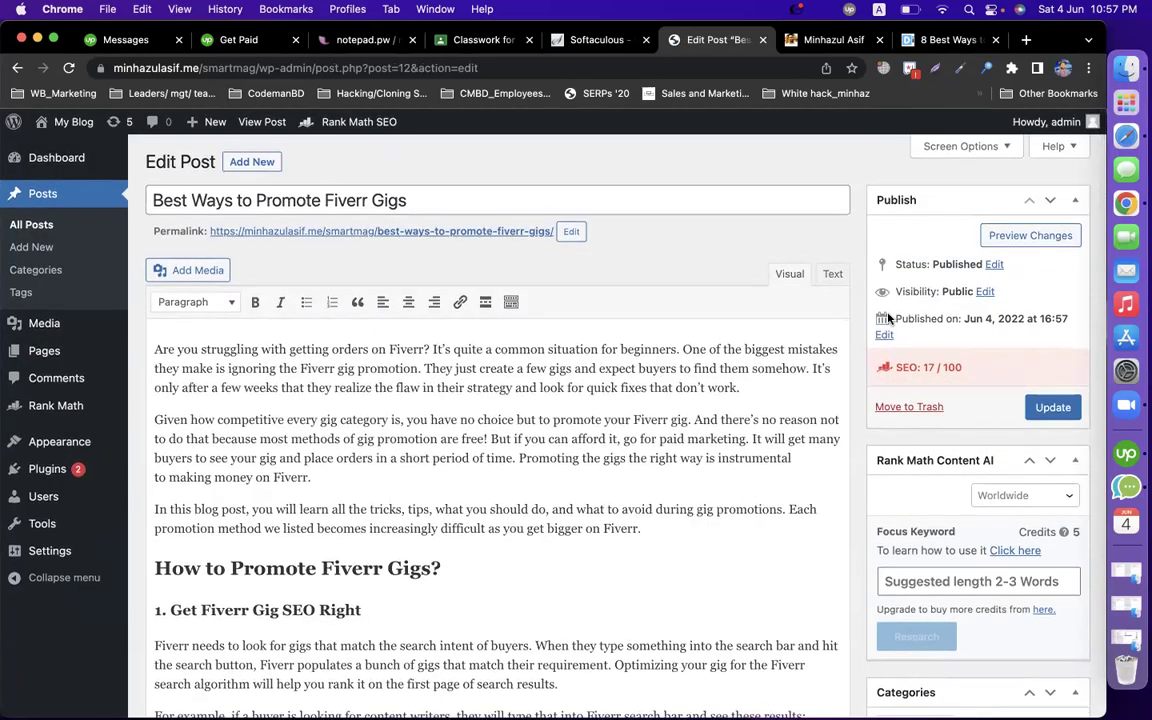
pyautogui.moveTo(963, 367); pyautogui.dragTo(893, 368)
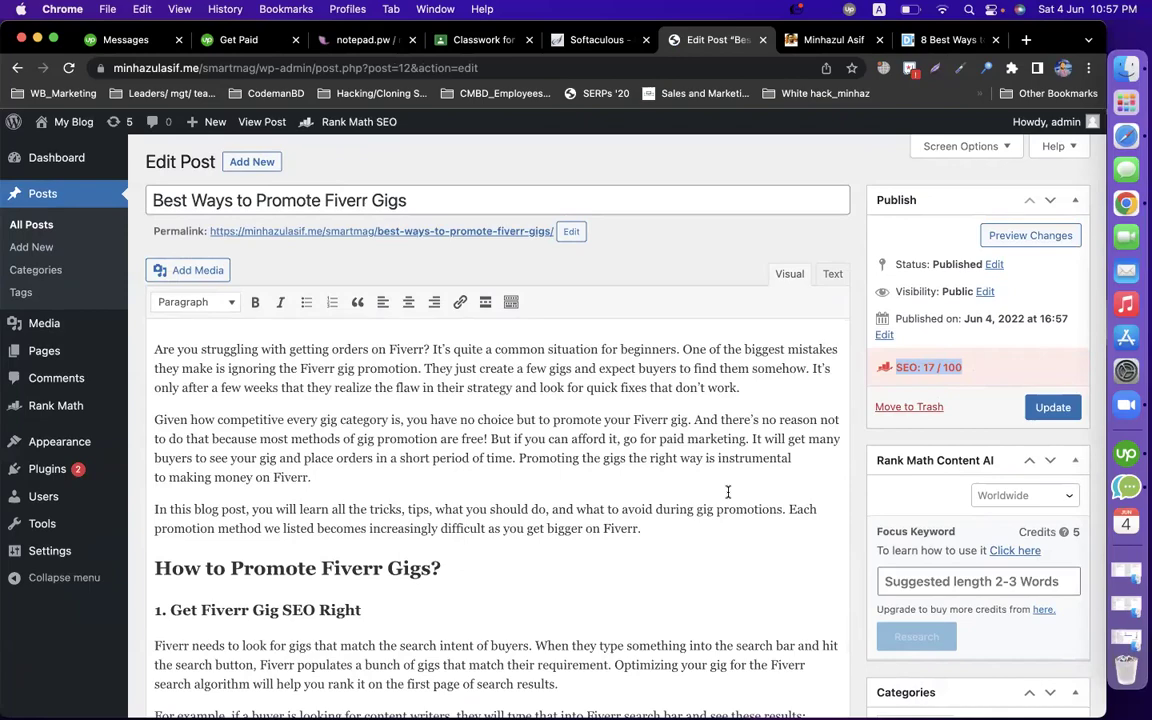
pyautogui.scroll(-15, 728, 492)
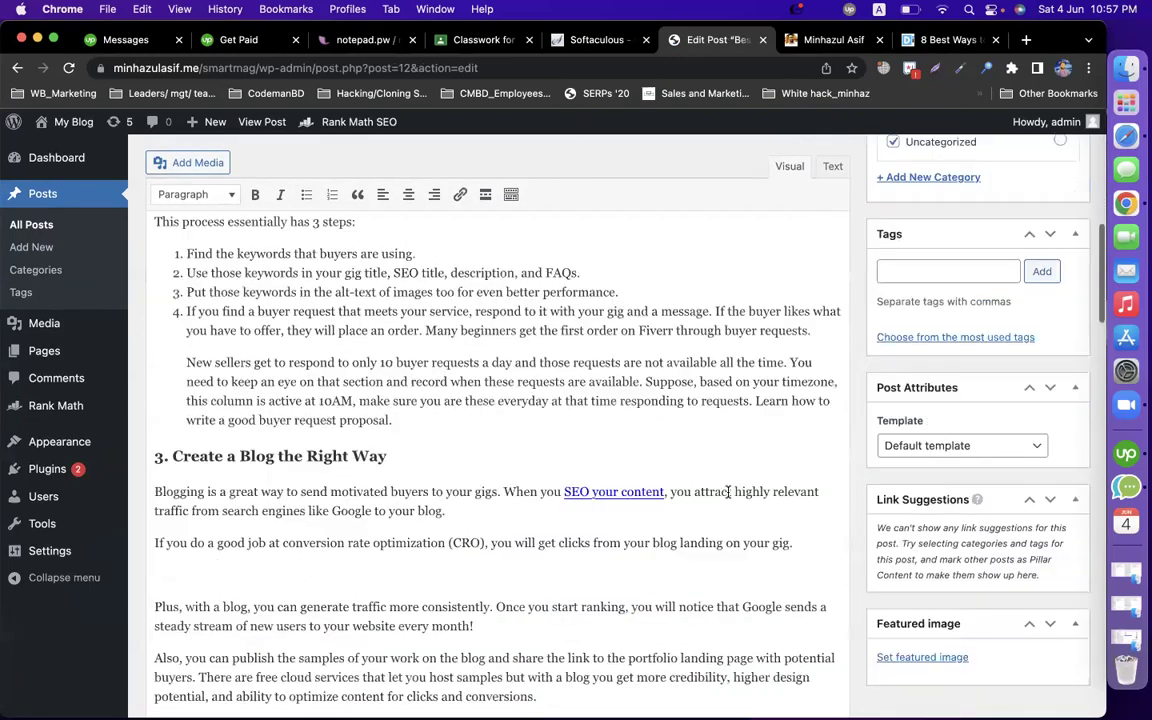
pyautogui.scroll(-15, 940, 540)
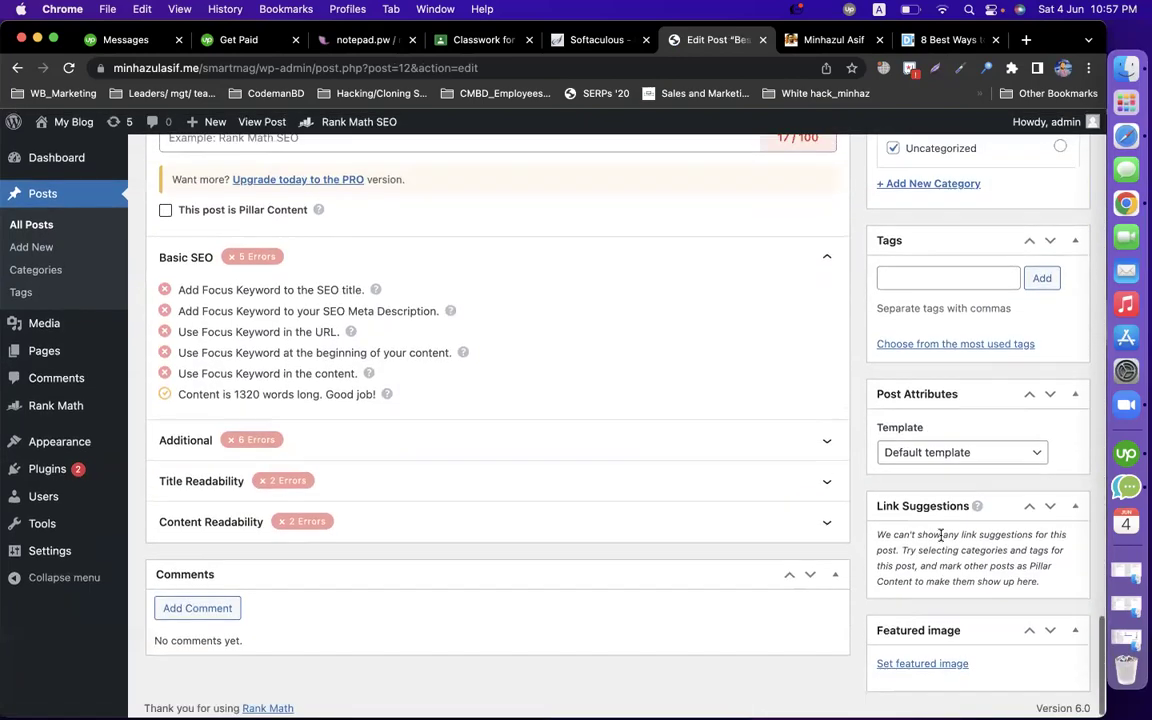
pyautogui.scroll(4, 681, 478)
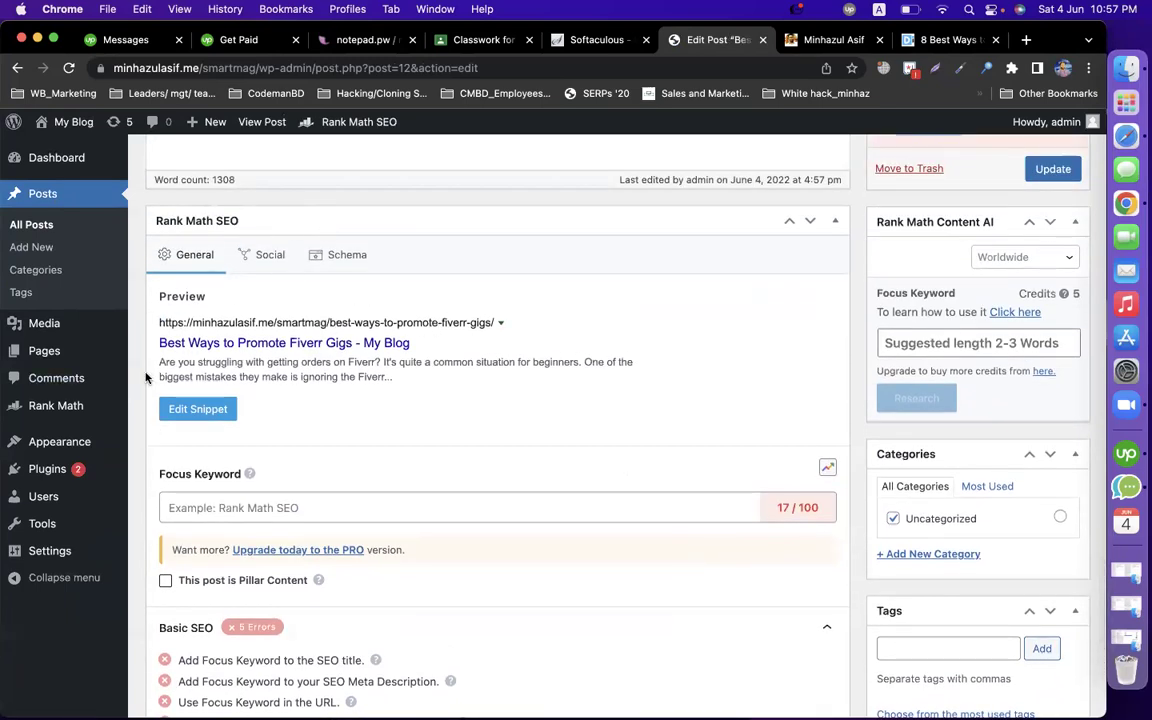
pyautogui.click(215, 510)
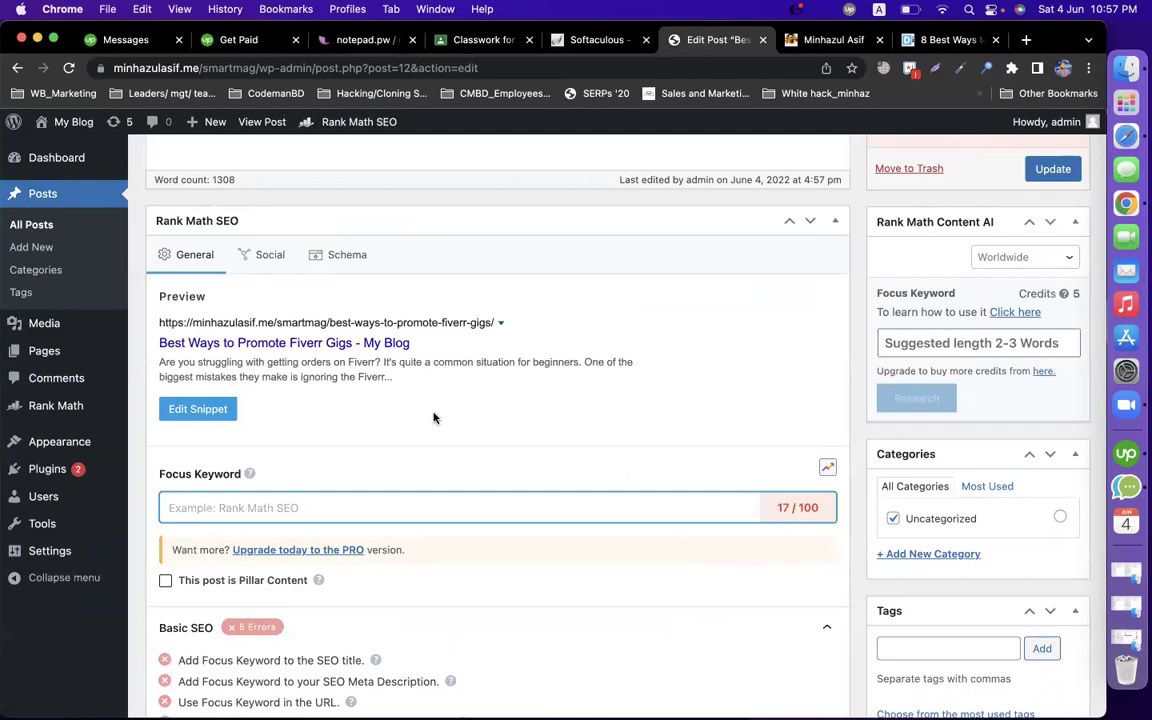
pyautogui.scroll(10, 435, 415)
pyautogui.scroll(15, 433, 414)
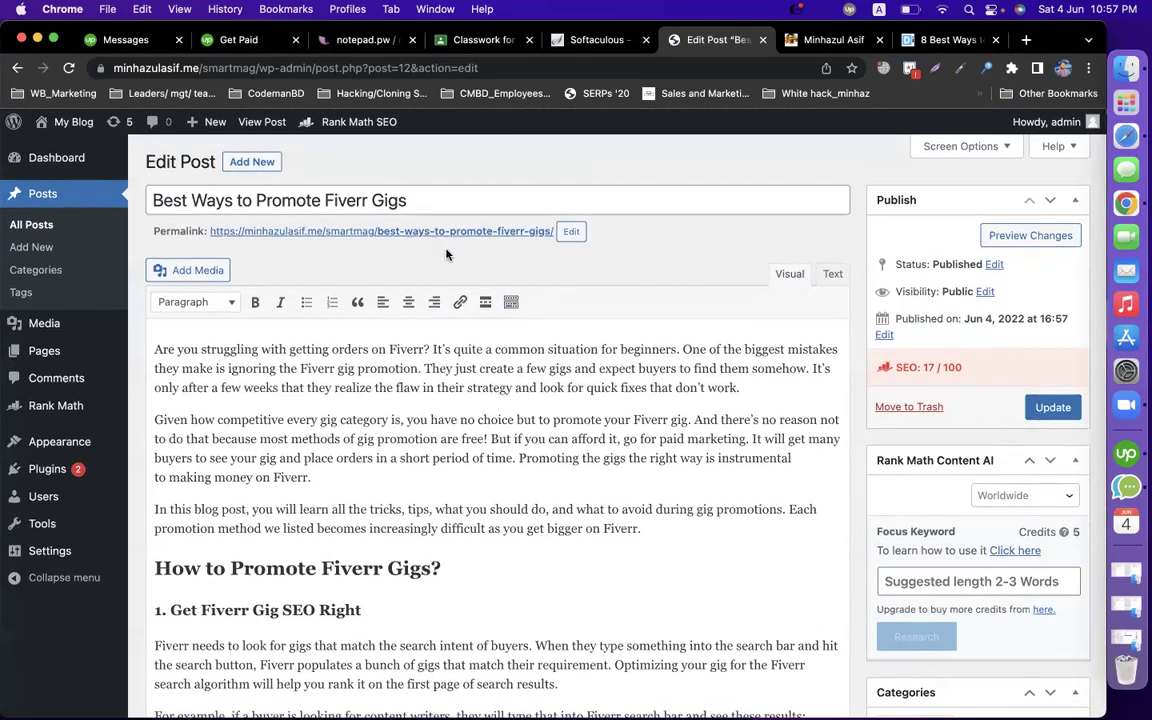
# Step: Copy the post title "Best Ways to Promote Fiverr Gigs" and search Google for it in a new browser tab
pyautogui.click(441, 200)
pyautogui.tripleClick(441, 200)
pyautogui.press('super+c')
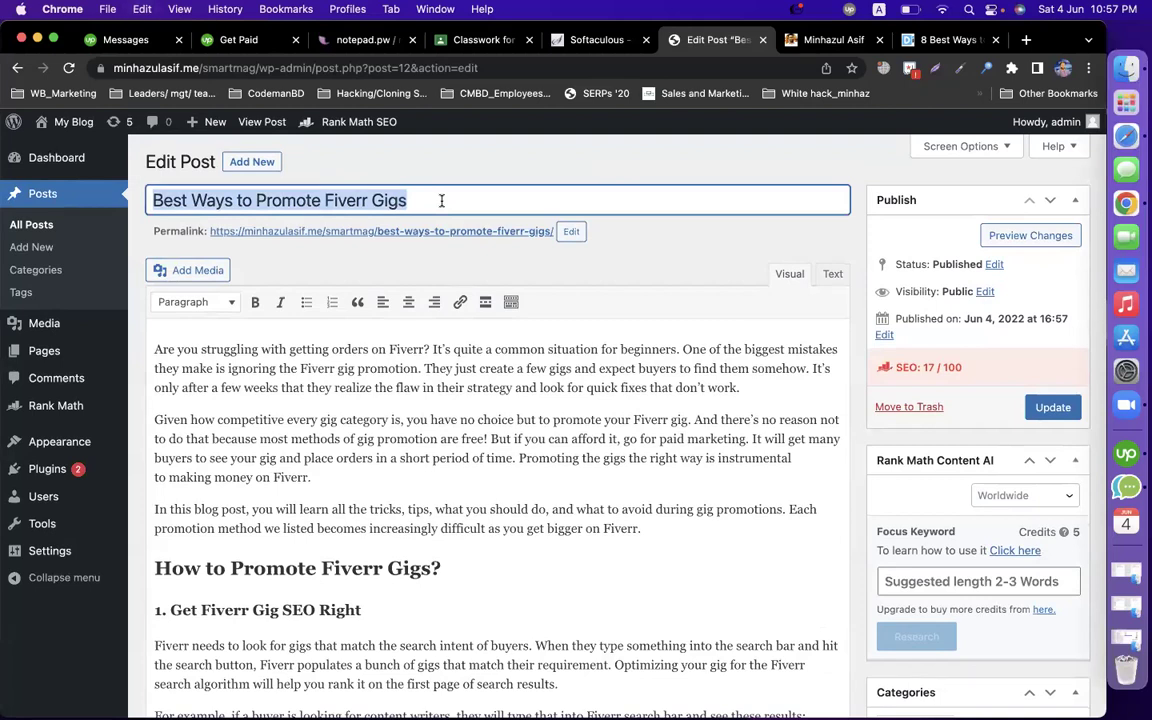
pyautogui.click(1026, 40)
pyautogui.press('super+v')
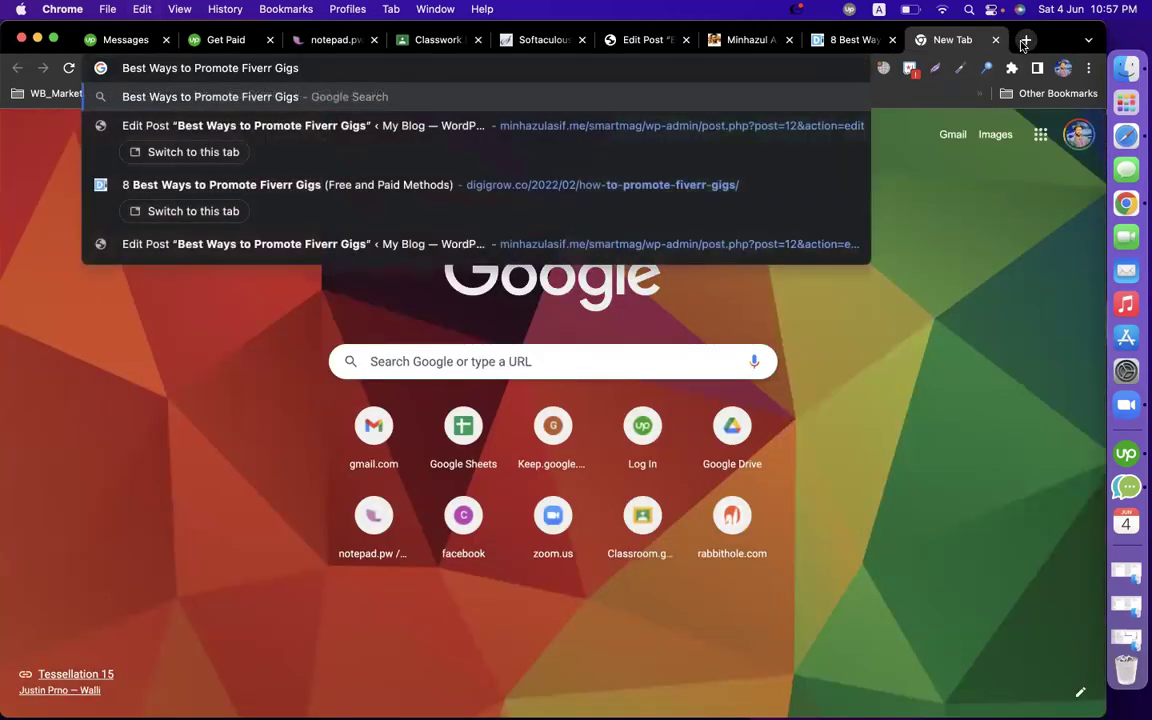
pyautogui.press('Return')
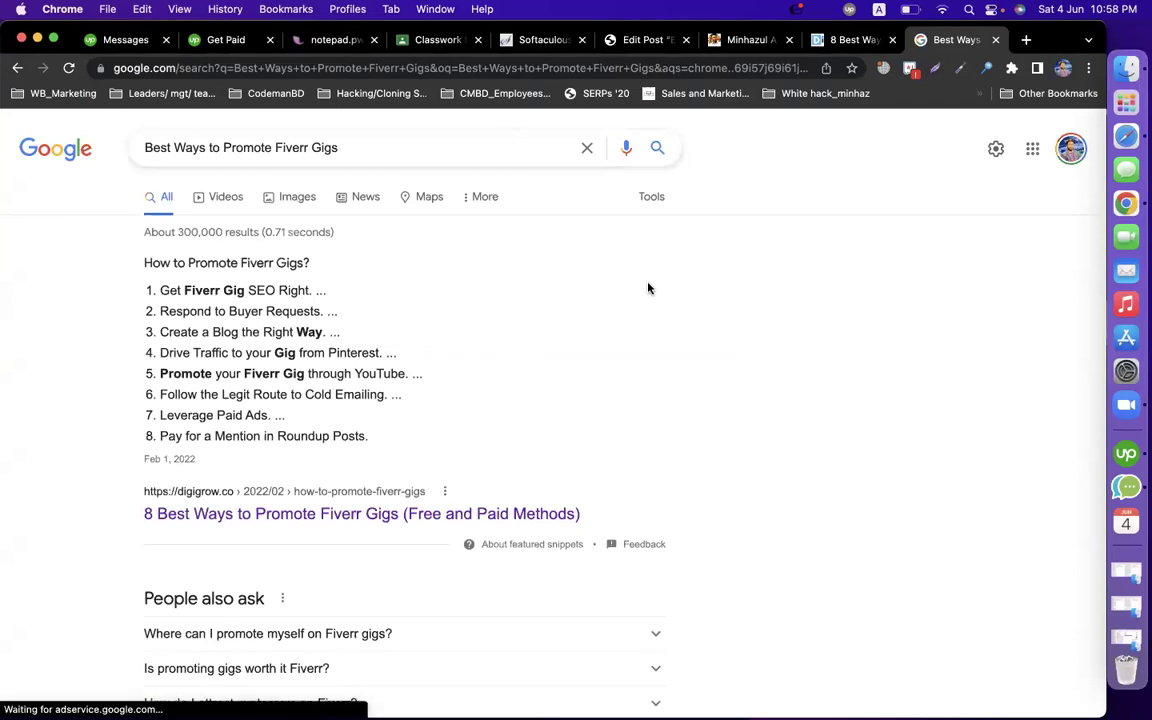
# Step: Review the Google search phrase, its related search suggestions and the top result for the post title
pyautogui.moveTo(357, 147); pyautogui.dragTo(130, 147)
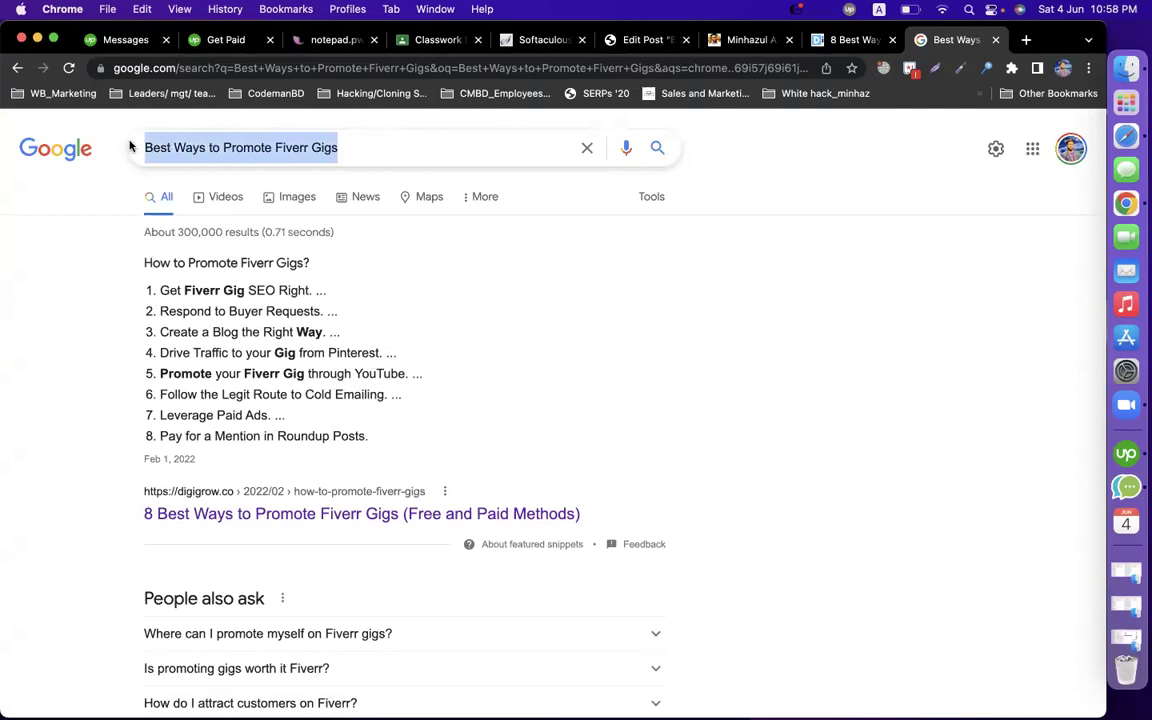
pyautogui.click(342, 145)
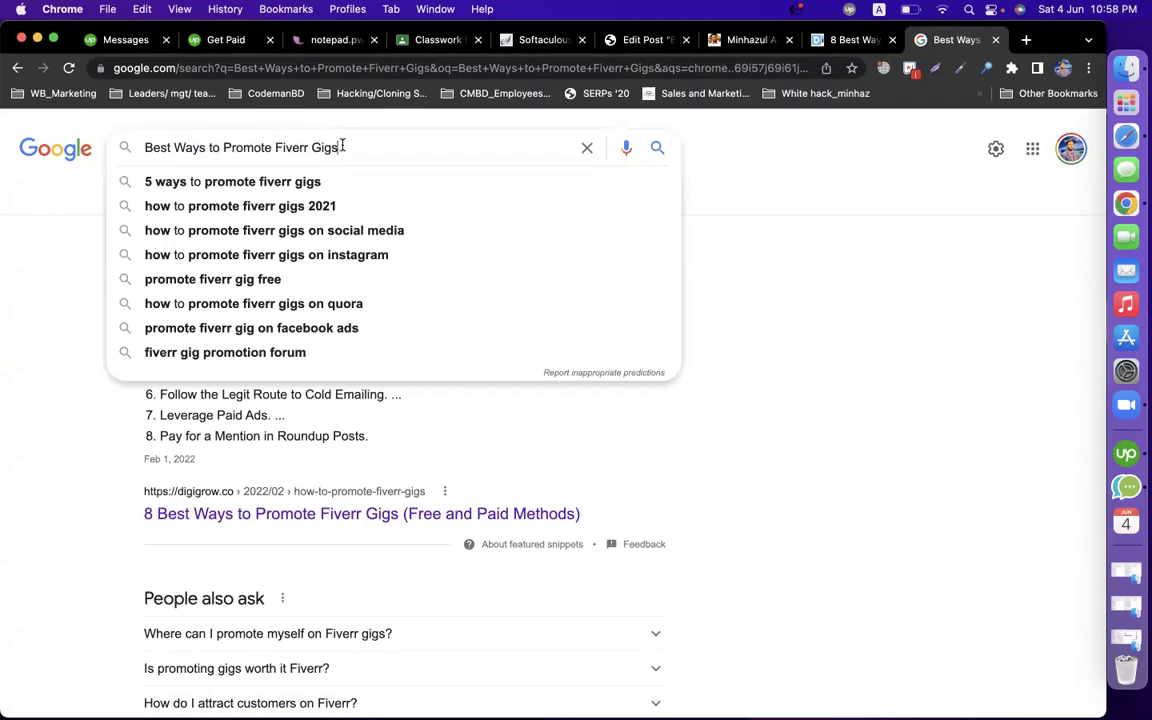
pyautogui.click(864, 280)
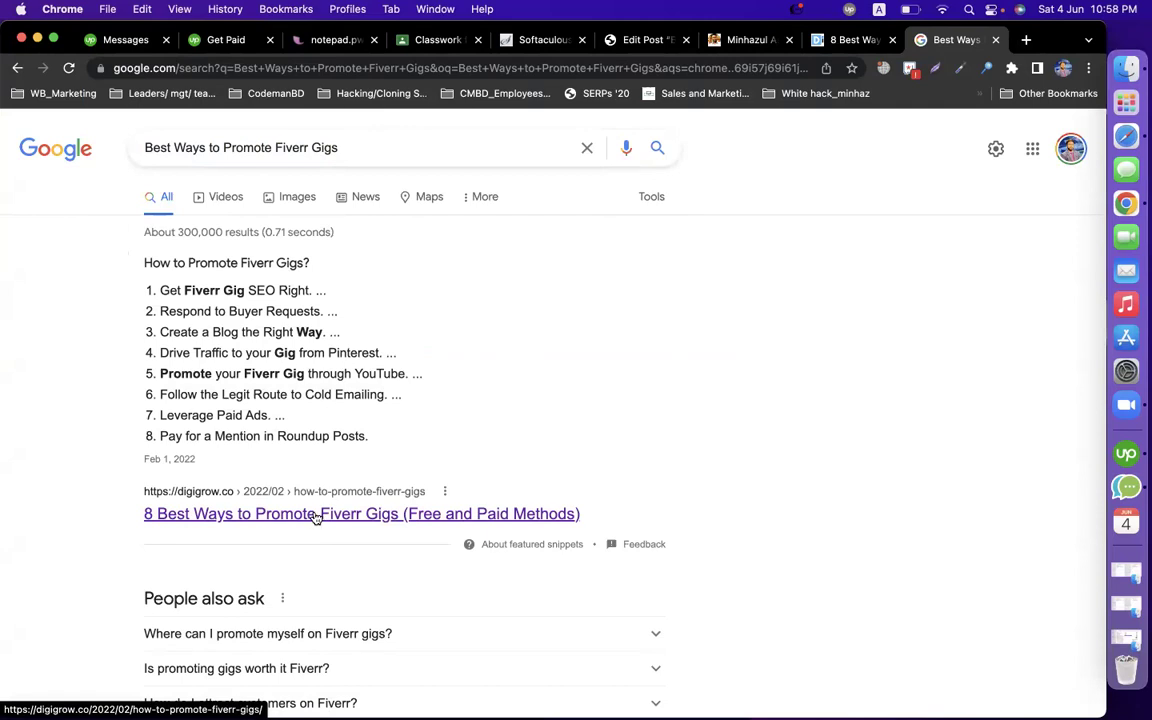
pyautogui.tripleClick(327, 147)
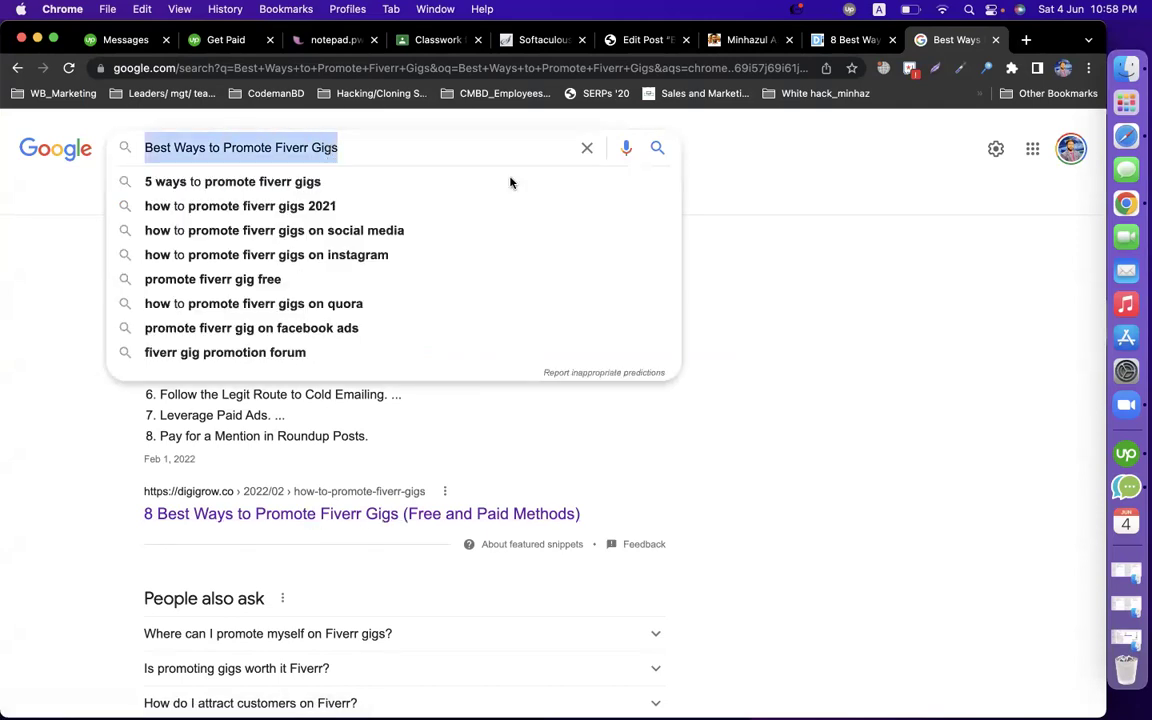
pyautogui.click(780, 273)
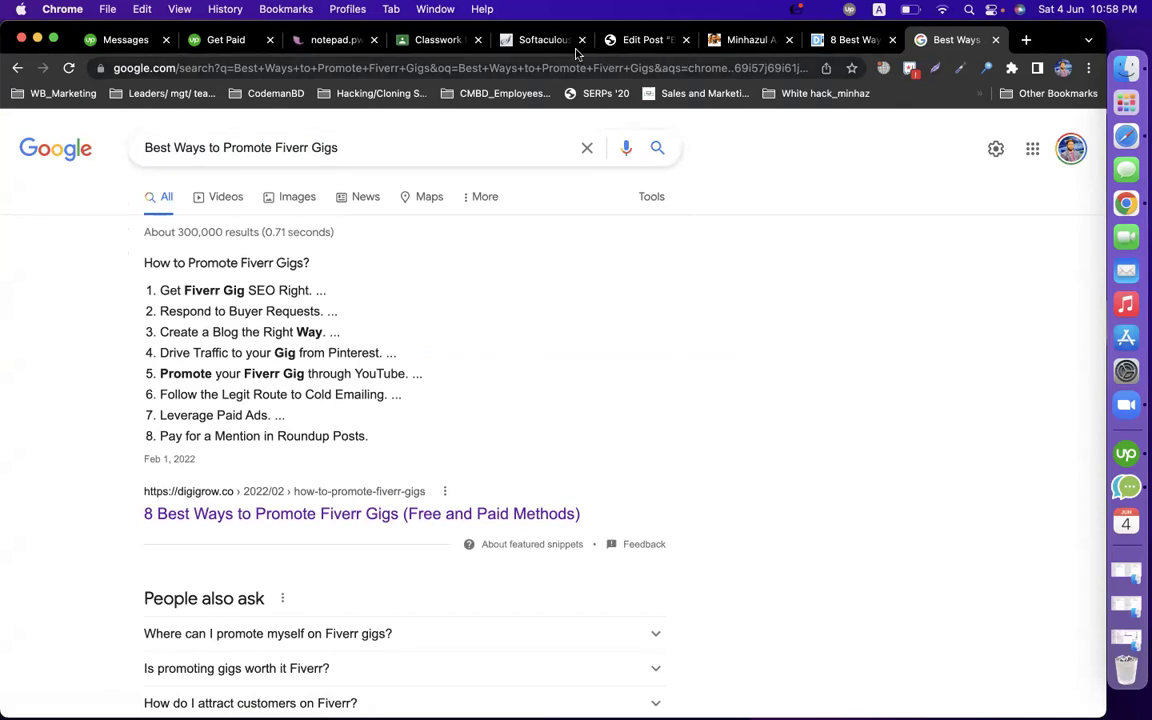
# Step: Return to the post editor and examine candidate keyword phrases in the title, ending with "Promote Fiverr Gigs" selected
pyautogui.click(625, 40)
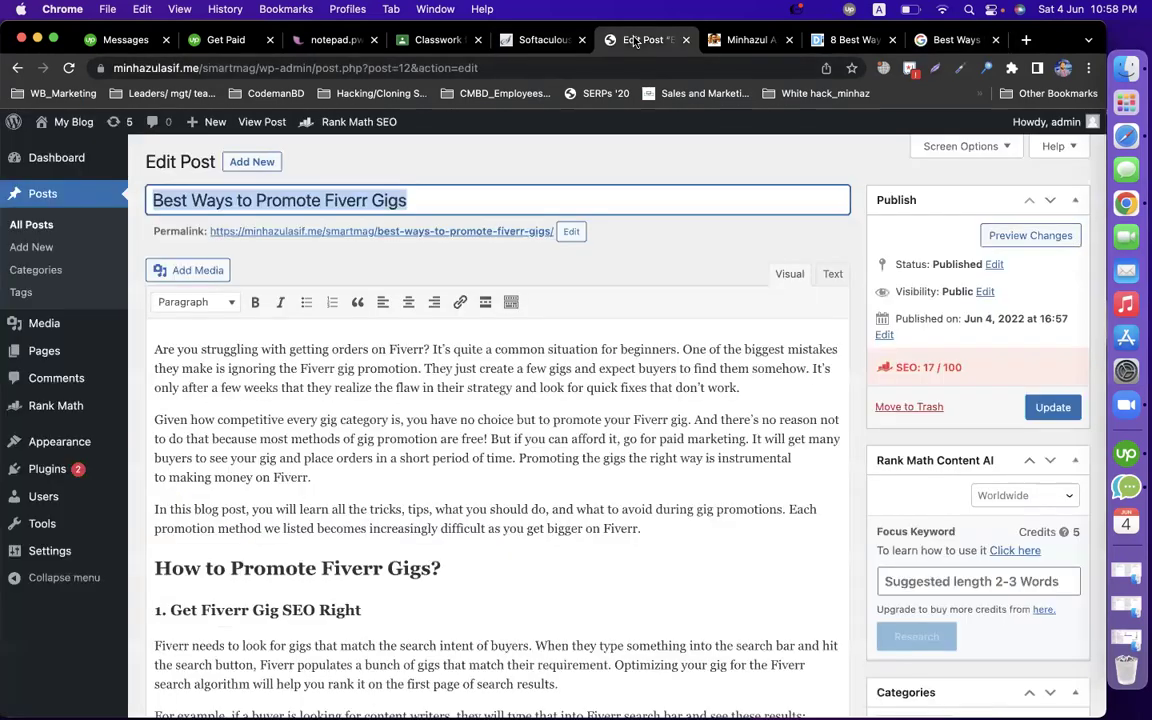
pyautogui.click(324, 200)
pyautogui.moveTo(256, 200); pyautogui.dragTo(417, 200)
pyautogui.moveTo(152, 198); pyautogui.dragTo(424, 197)
pyautogui.click(423, 196)
pyautogui.click(192, 199)
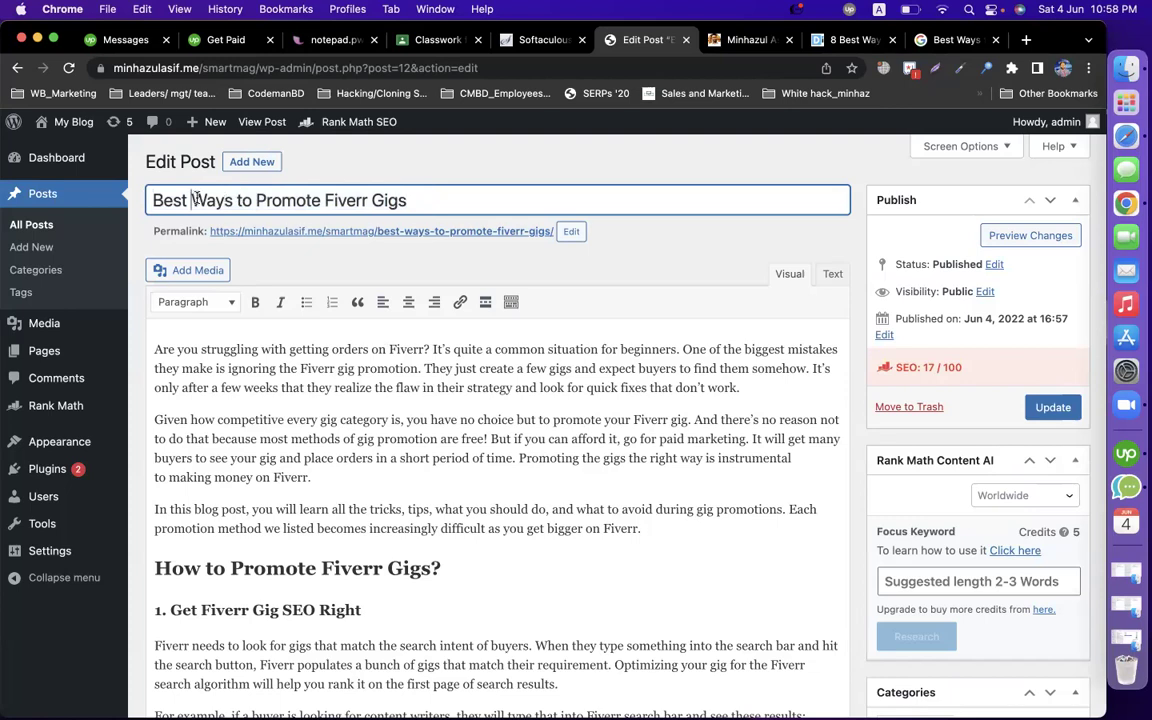
pyautogui.moveTo(192, 199); pyautogui.dragTo(424, 193)
pyautogui.click(424, 193)
pyautogui.moveTo(255, 195); pyautogui.dragTo(412, 195)
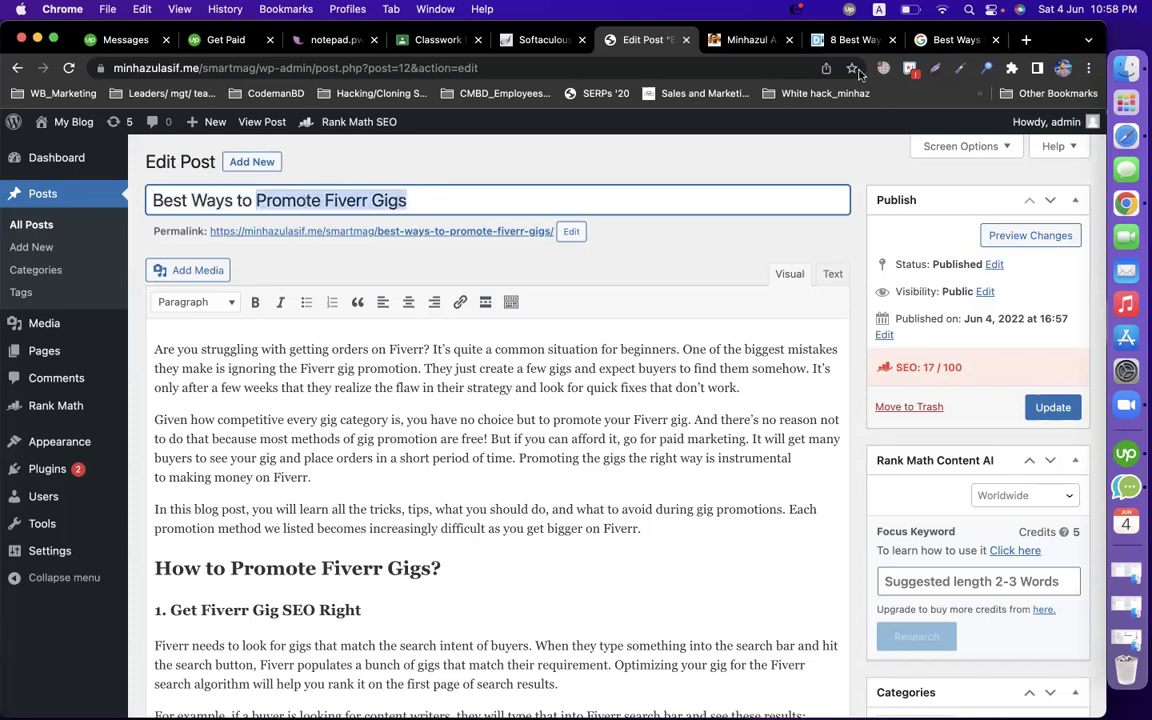
# Step: Search Google for "ubersuggest", open Neil Patel's Ubersuggest page and dismiss the SEO traffic questionnaire
pyautogui.click(956, 40)
pyautogui.click(567, 72)
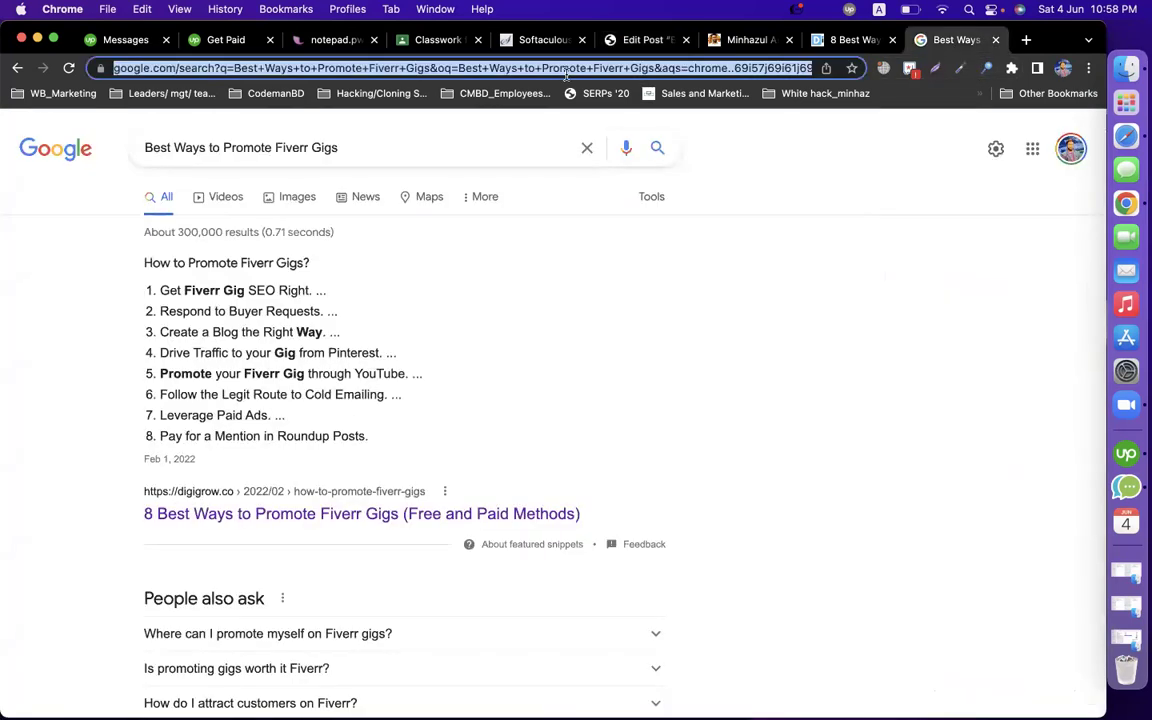
pyautogui.write('ubersu')
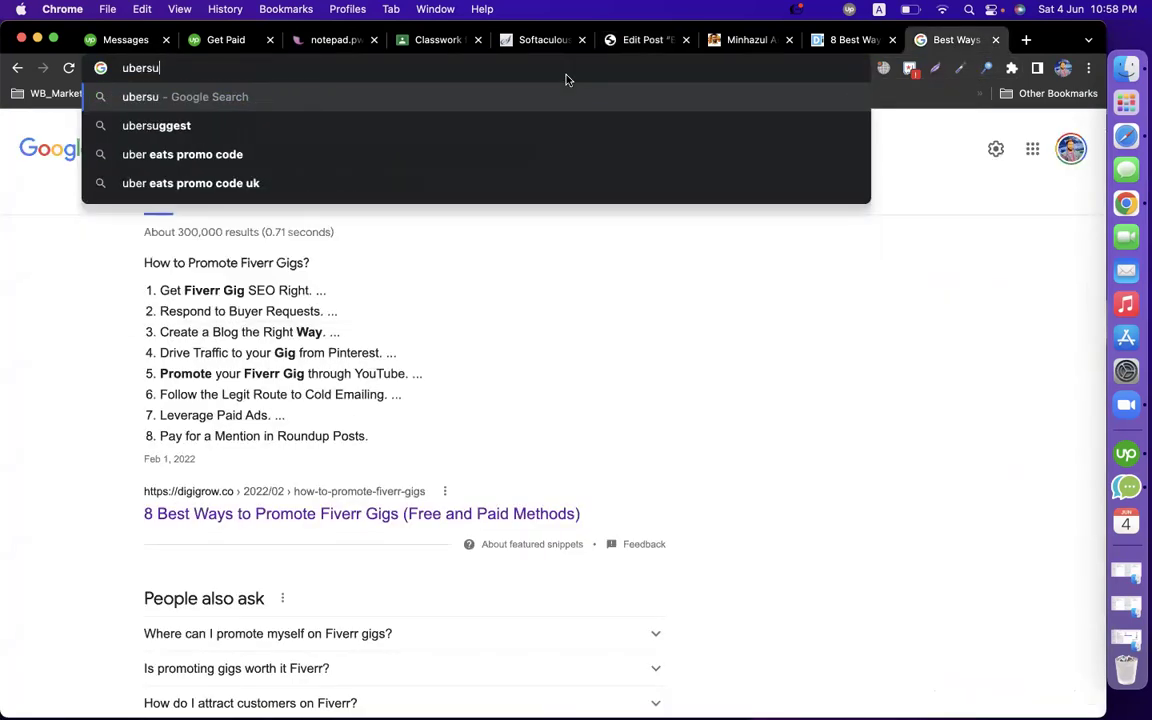
pyautogui.write('ggest')
pyautogui.press('Return')
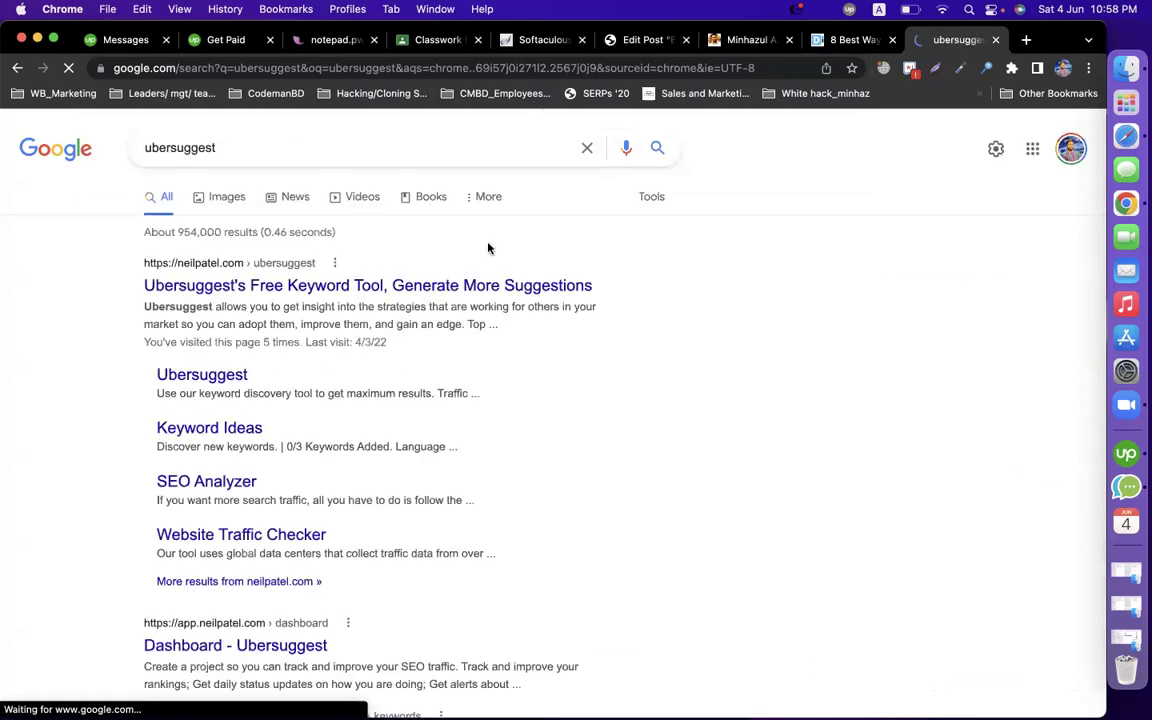
pyautogui.click(345, 286)
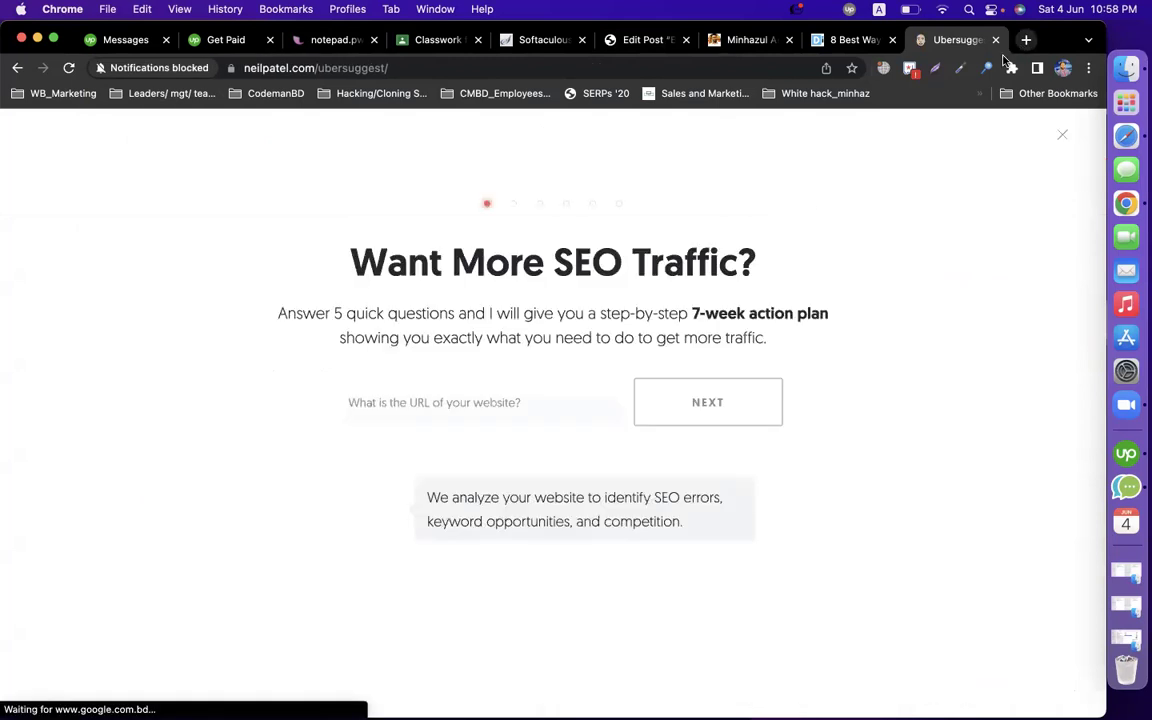
pyautogui.click(1061, 135)
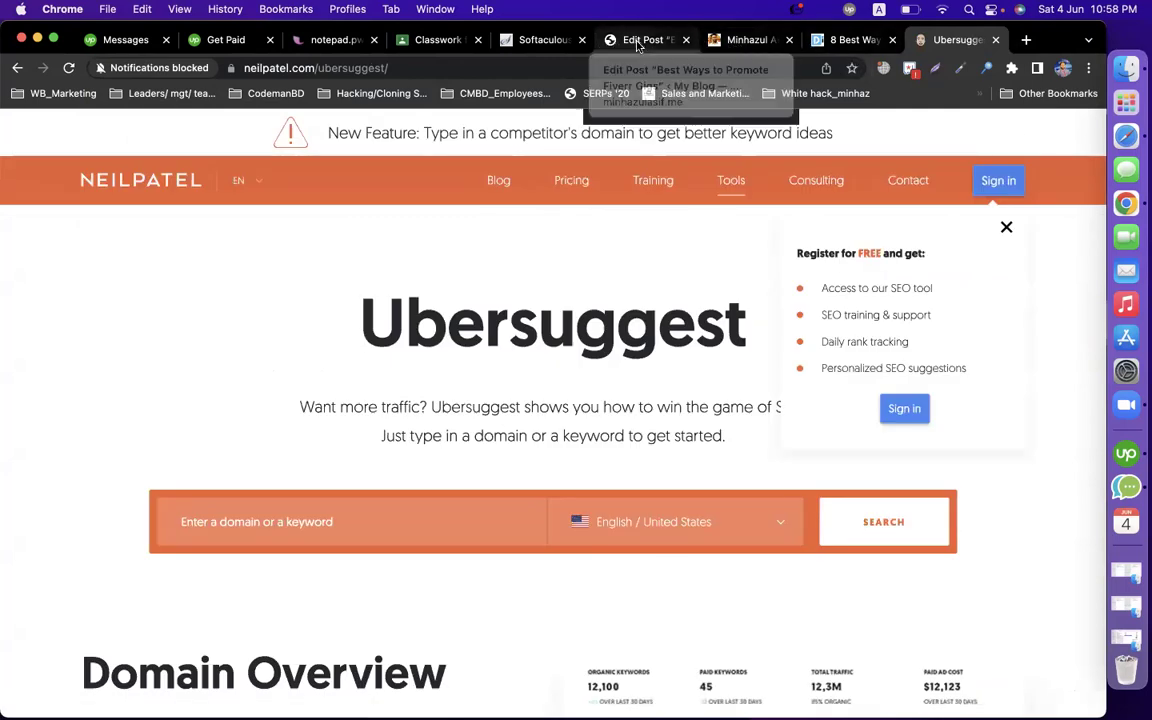
# Step: Copy the full post title and look it up as a keyword in Ubersuggest for English / United States
pyautogui.click(610, 40)
pyautogui.click(295, 201)
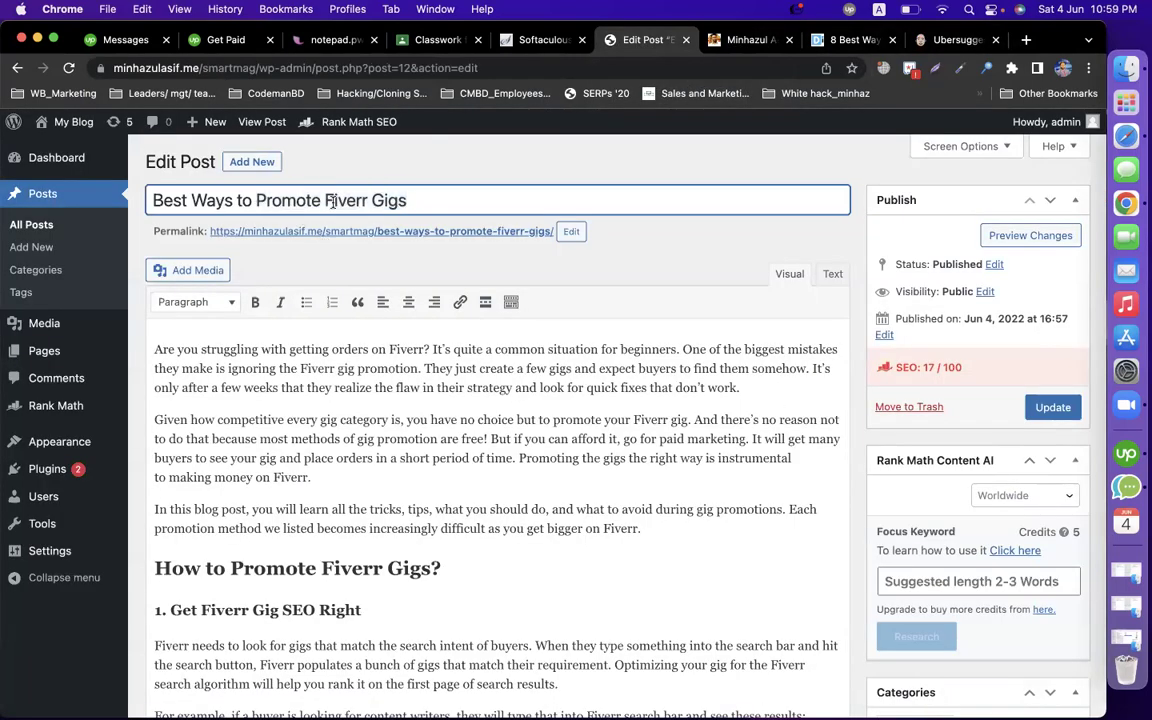
pyautogui.moveTo(437, 198); pyautogui.dragTo(148, 197)
pyautogui.press('super+c')
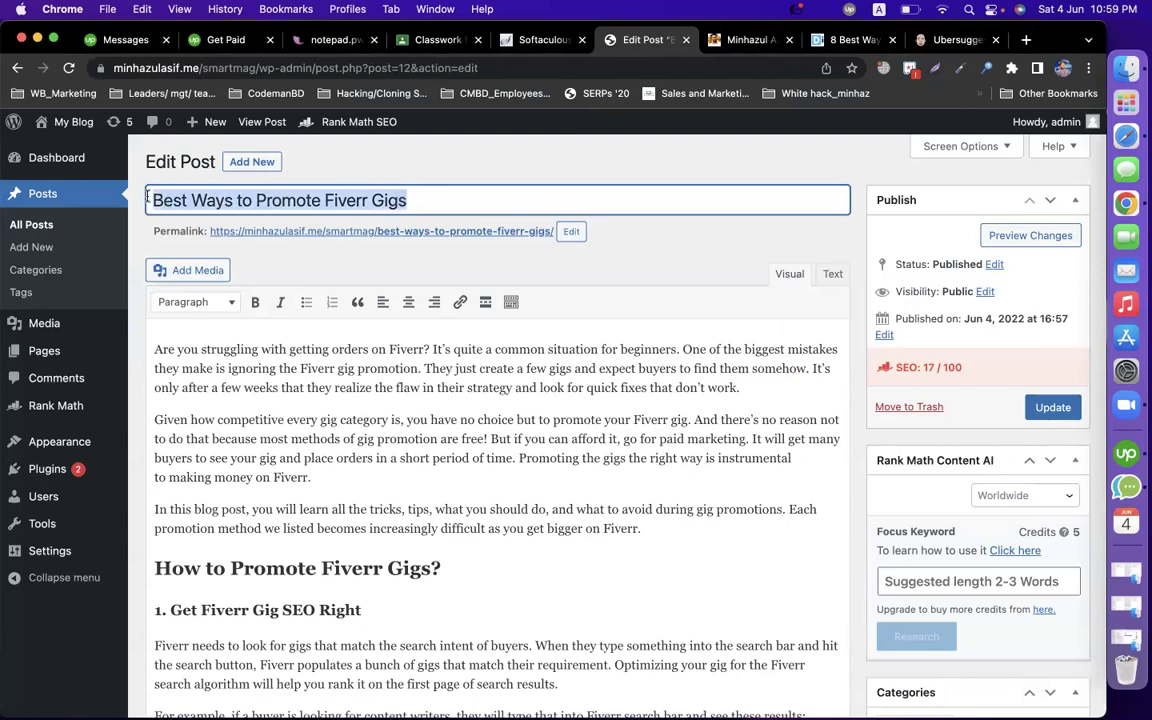
pyautogui.click(925, 40)
pyautogui.click(296, 530)
pyautogui.press('super+v')
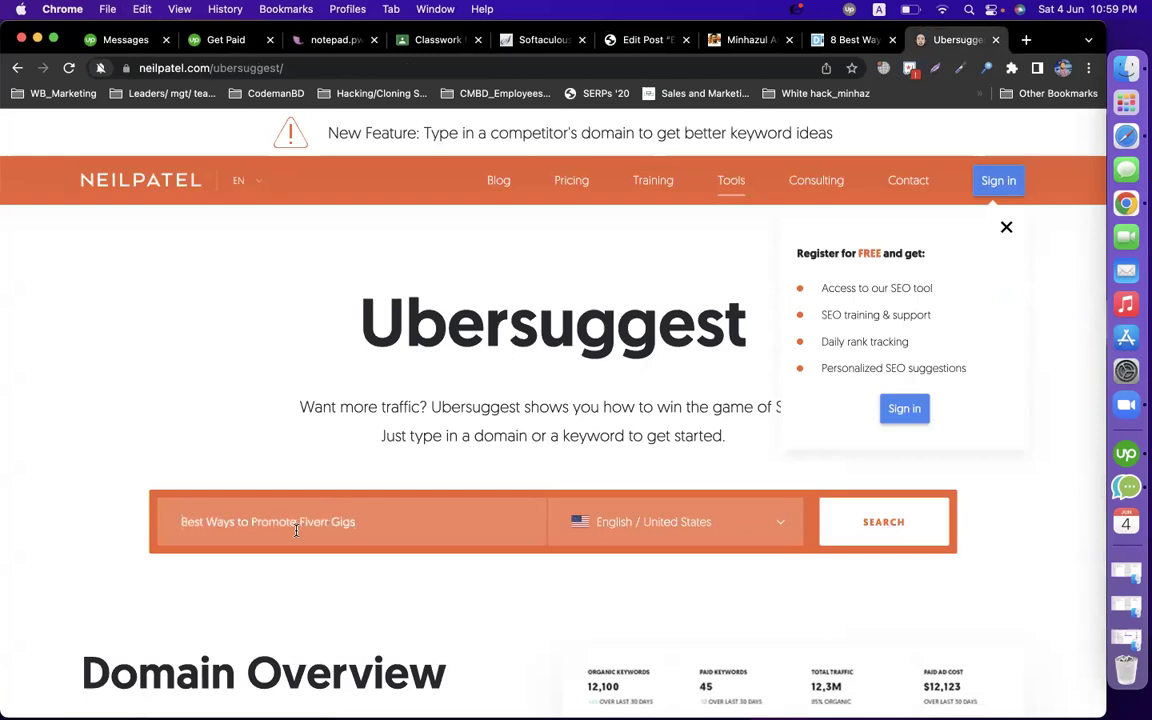
pyautogui.click(865, 527)
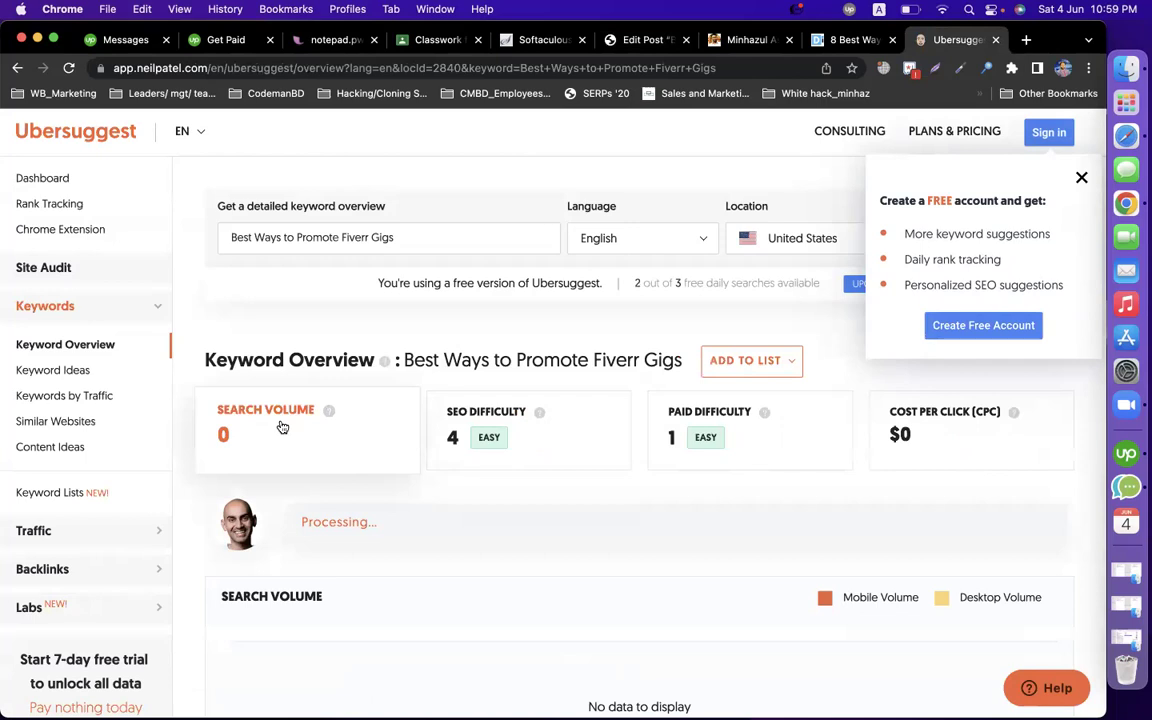
# Step: Examine the keyword's search volume and SEO difficulty, close the free account pop-up and copy the keyword phrase
pyautogui.moveTo(442, 231); pyautogui.dragTo(229, 225)
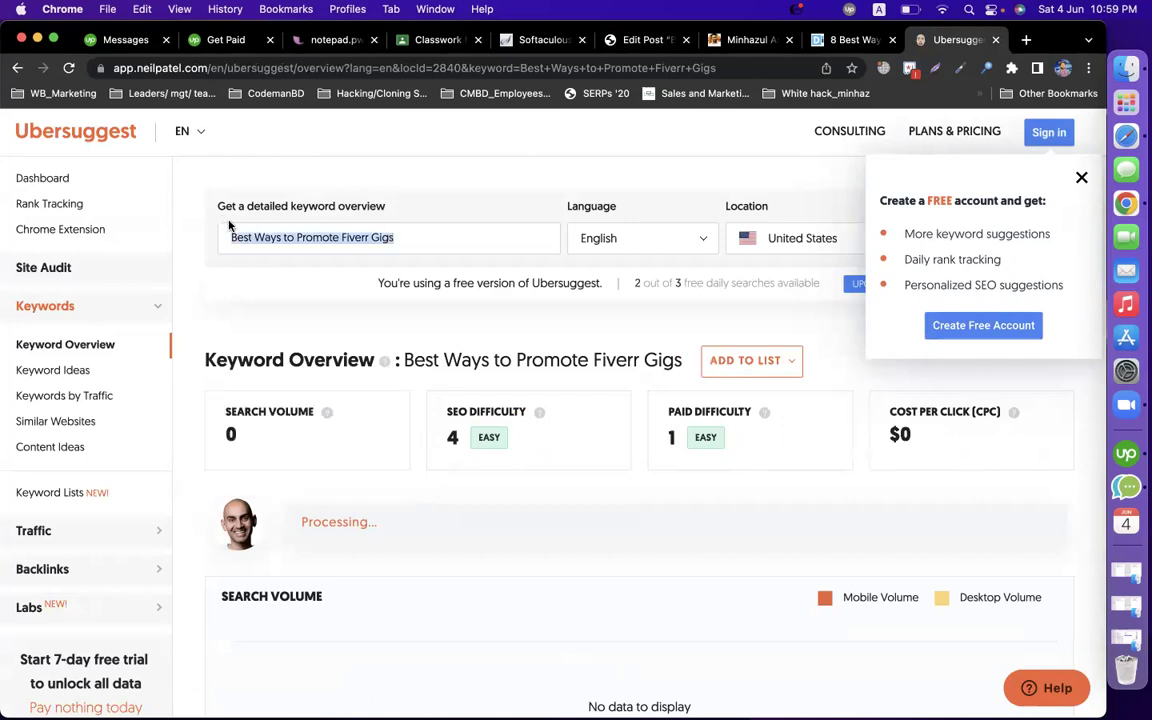
pyautogui.click(321, 179)
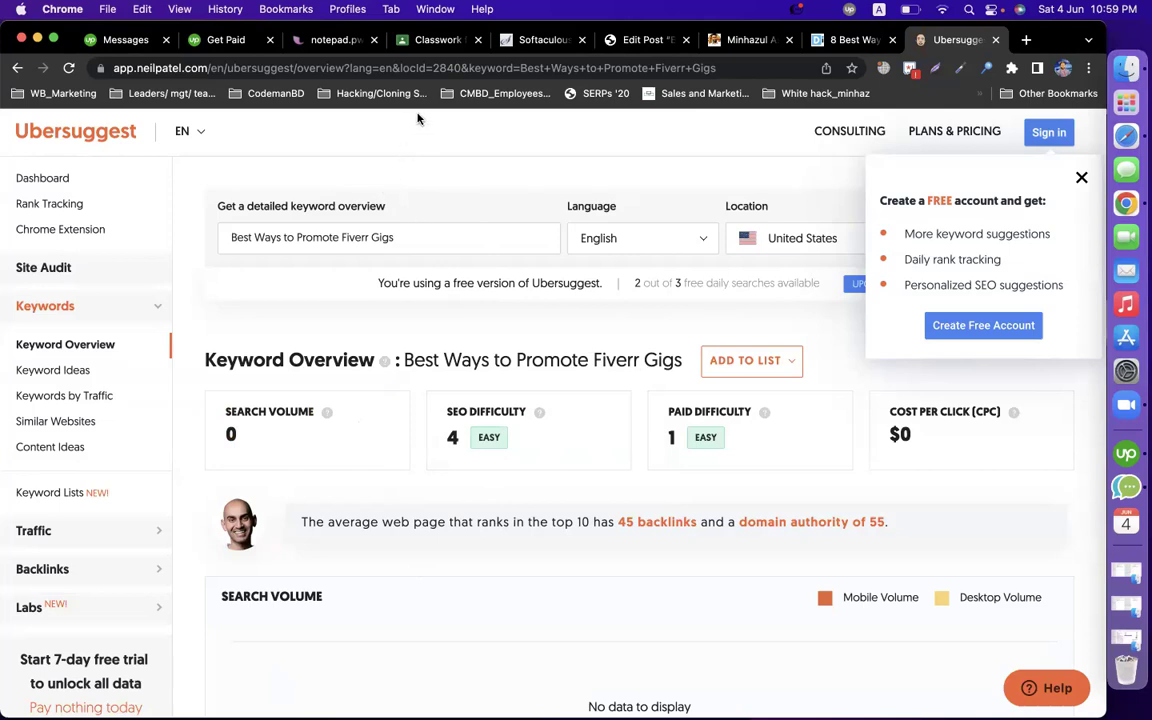
pyautogui.click(1081, 177)
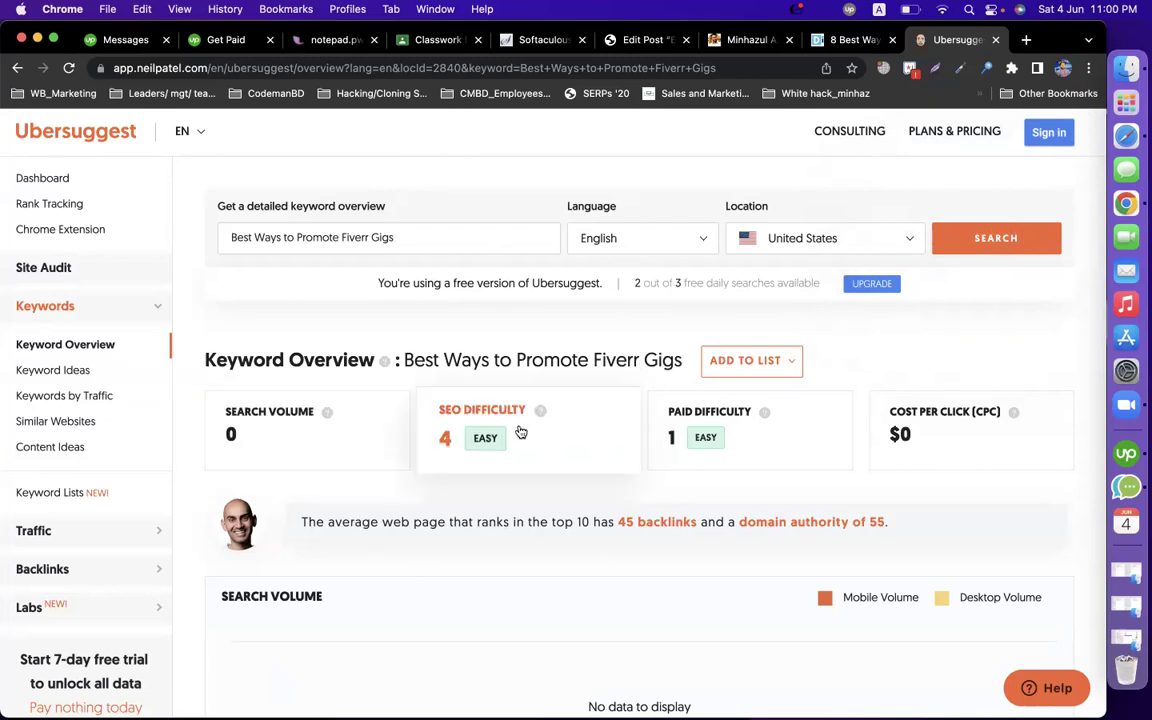
pyautogui.doubleClick(410, 236)
pyautogui.click(410, 236)
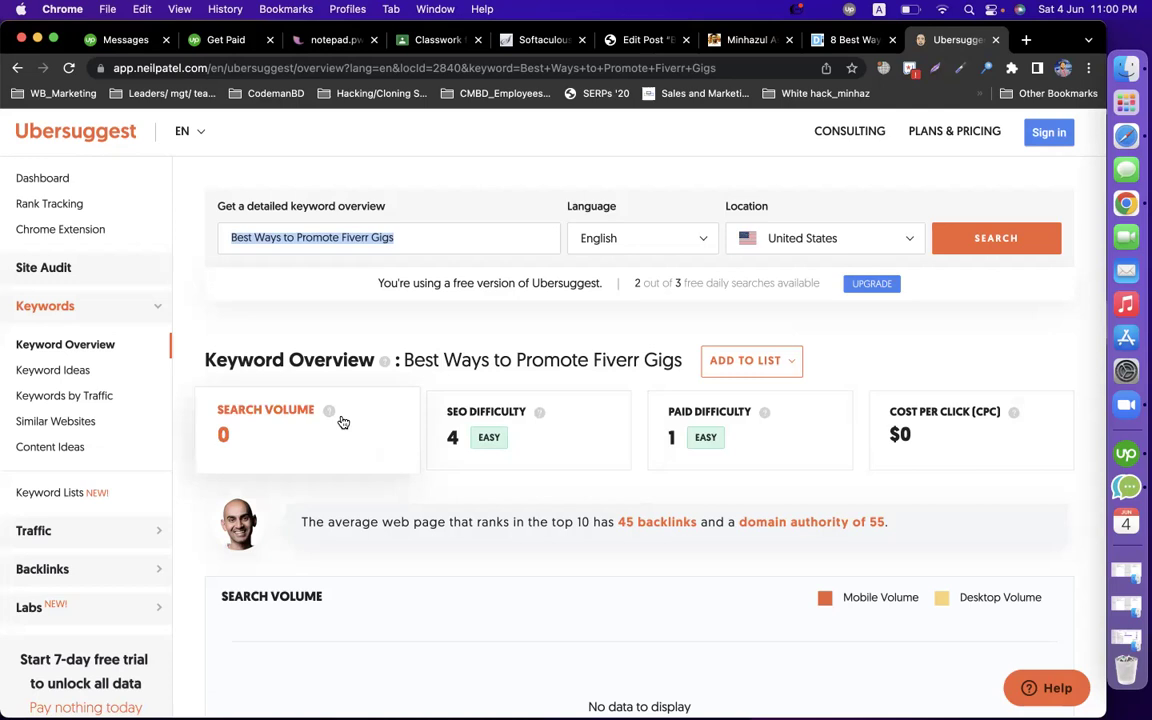
pyautogui.tripleClick(384, 237)
pyautogui.press('super+c')
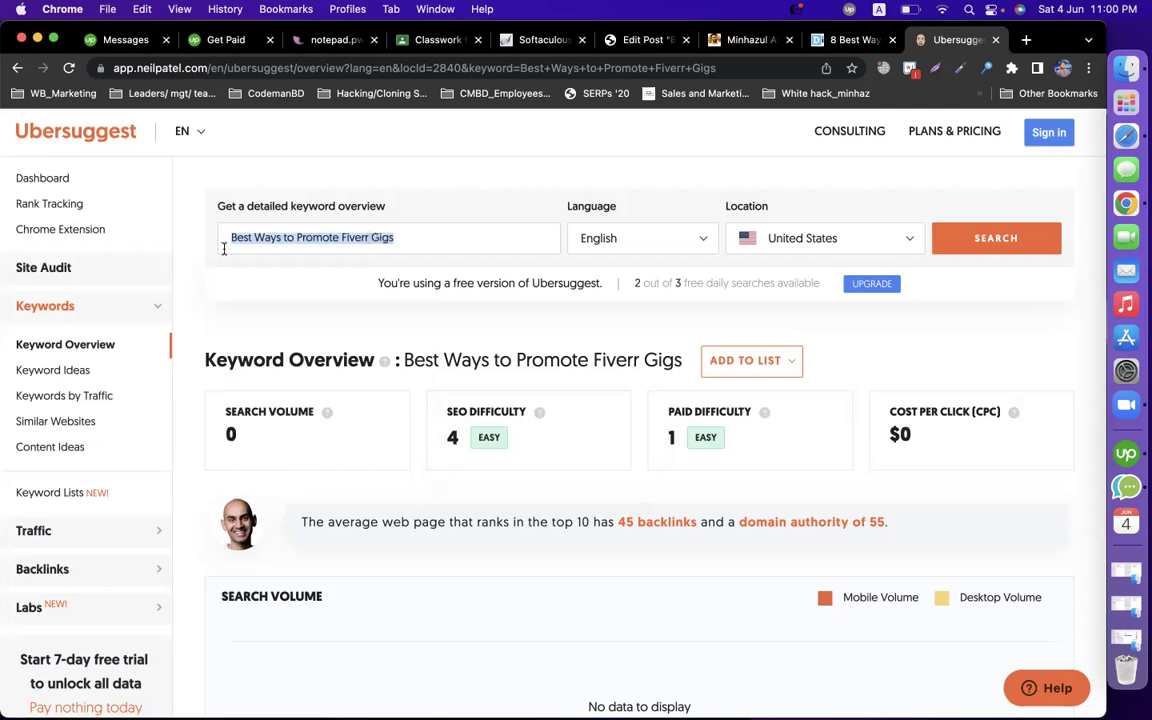
# Step: Open the keyword ideas for "Best Ways to Promote Fiverr Gigs" and compare the suggestions' search volume and SEO difficulty
pyautogui.click(60, 370)
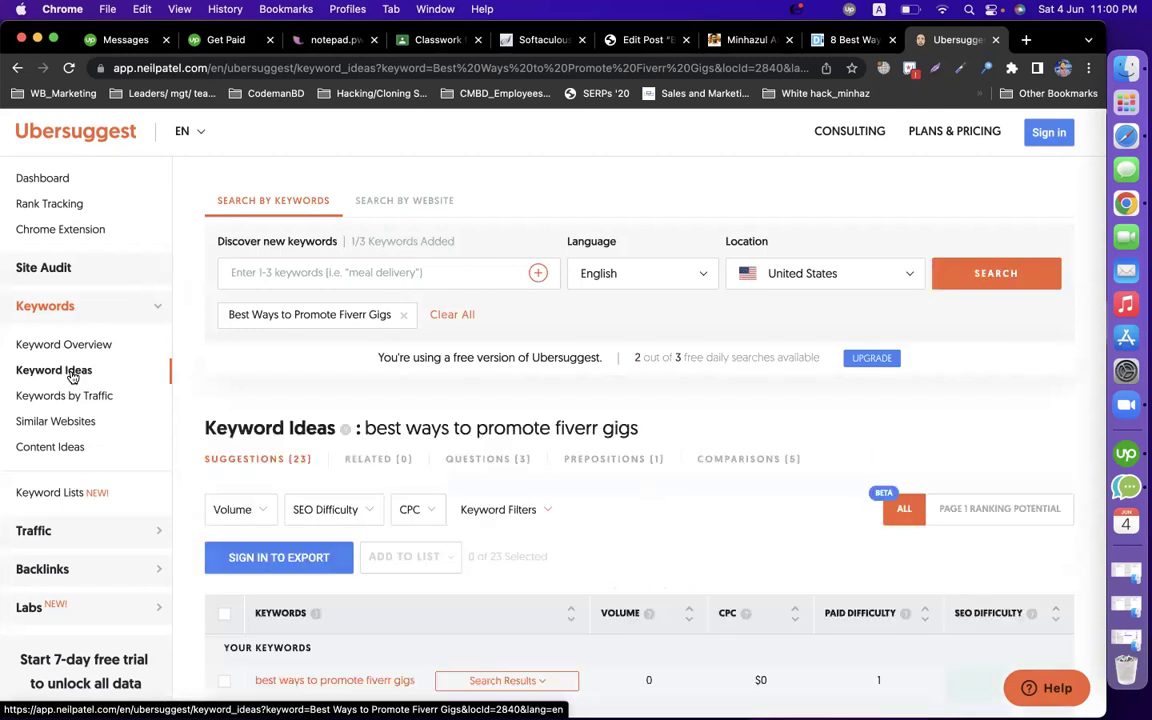
pyautogui.scroll(-5, 168, 418)
pyautogui.scroll(-6, 450, 420)
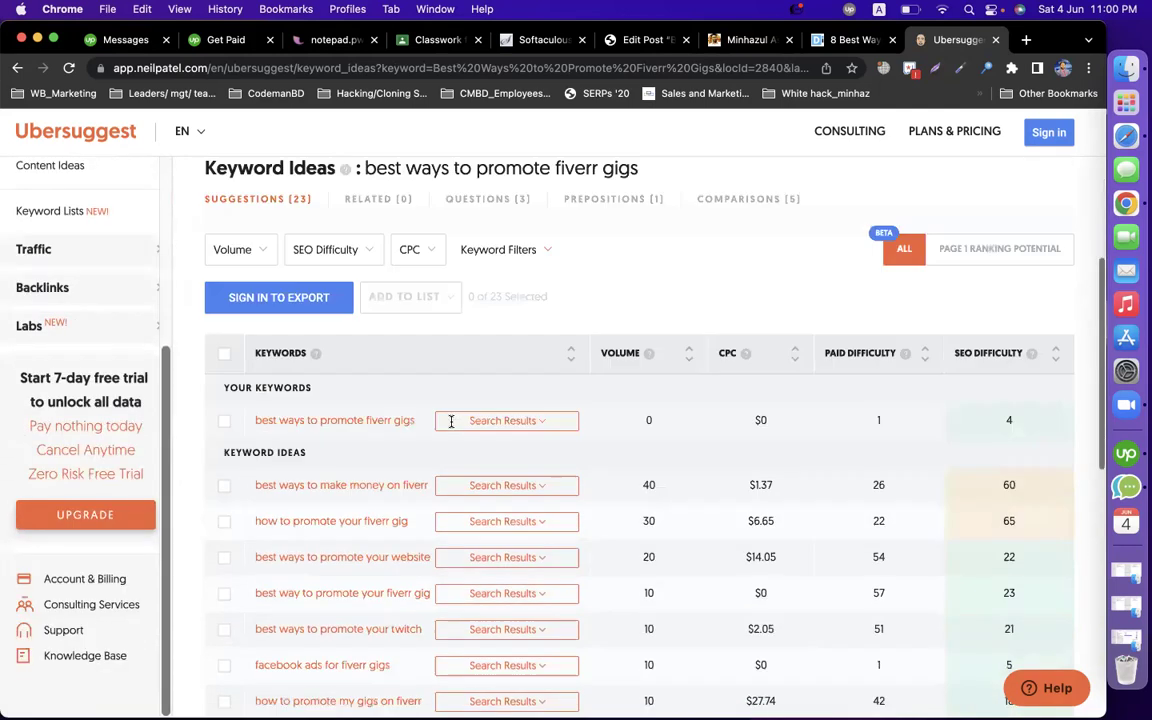
pyautogui.scroll(5, 451, 426)
pyautogui.scroll(-5, 451, 426)
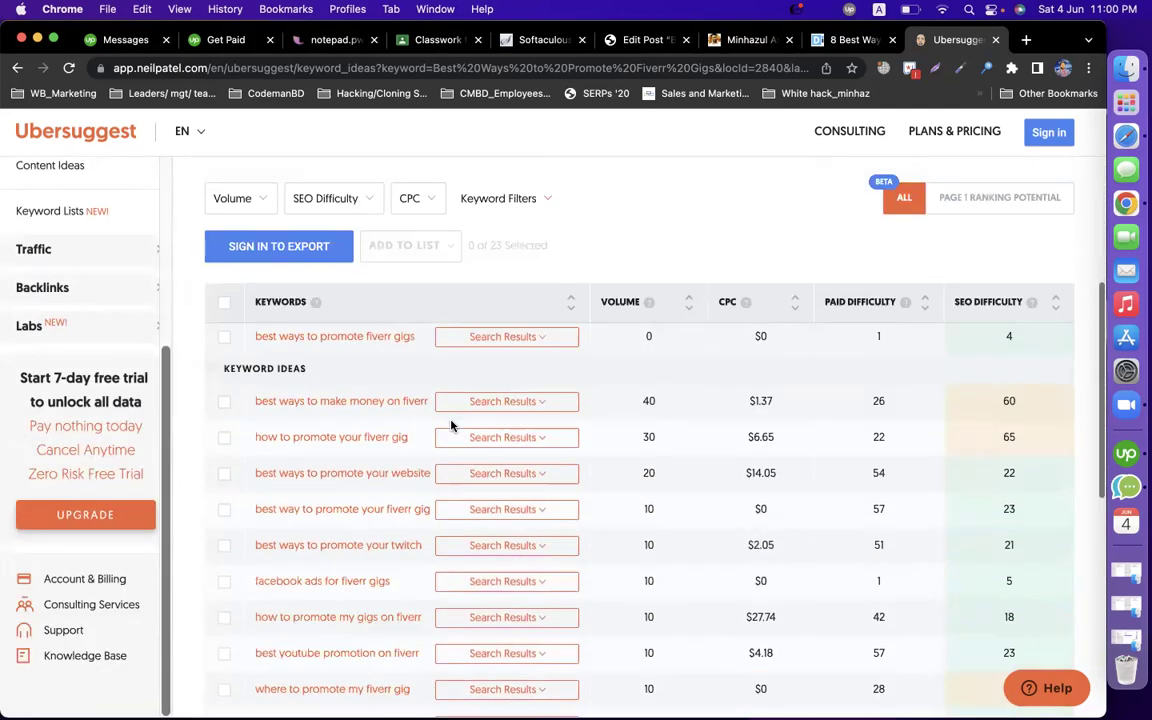
pyautogui.scroll(3, 330, 490)
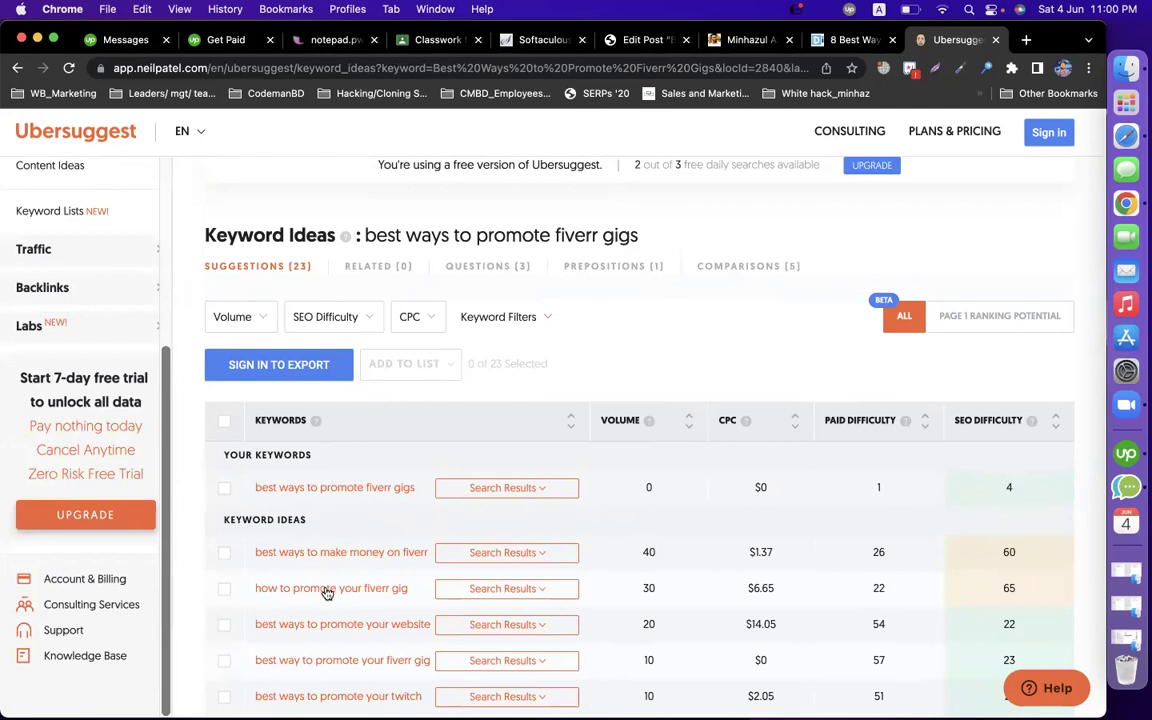
pyautogui.scroll(-1, 363, 590)
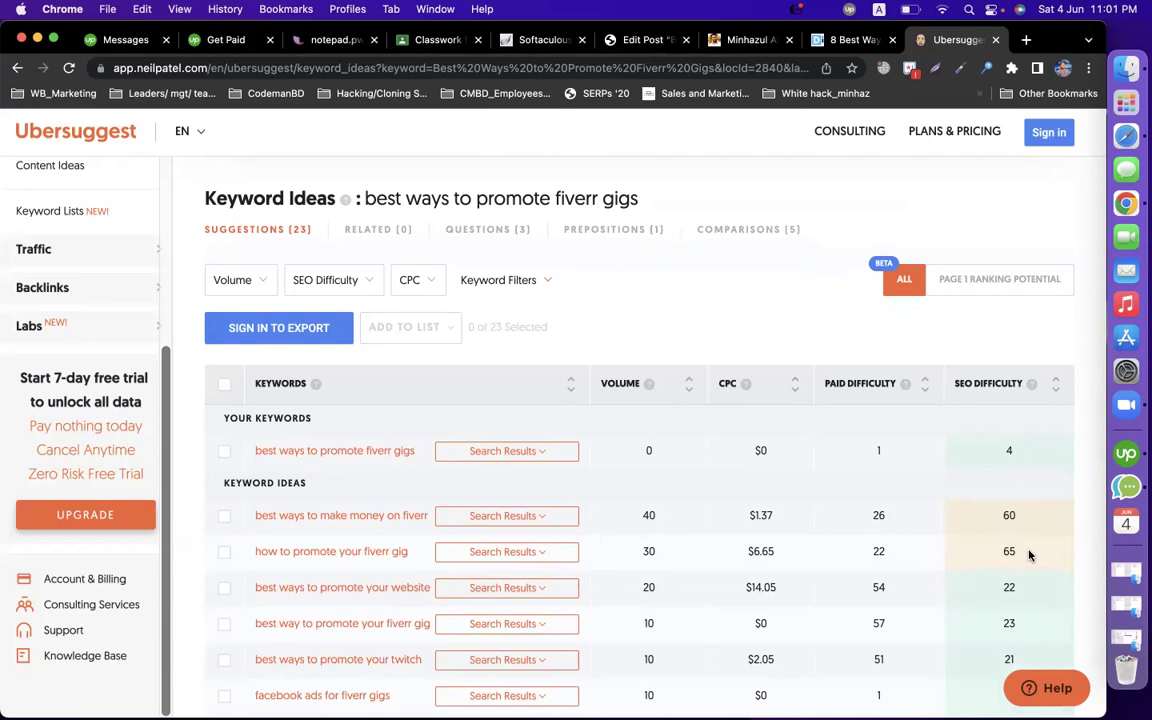
pyautogui.scroll(-2, 1030, 555)
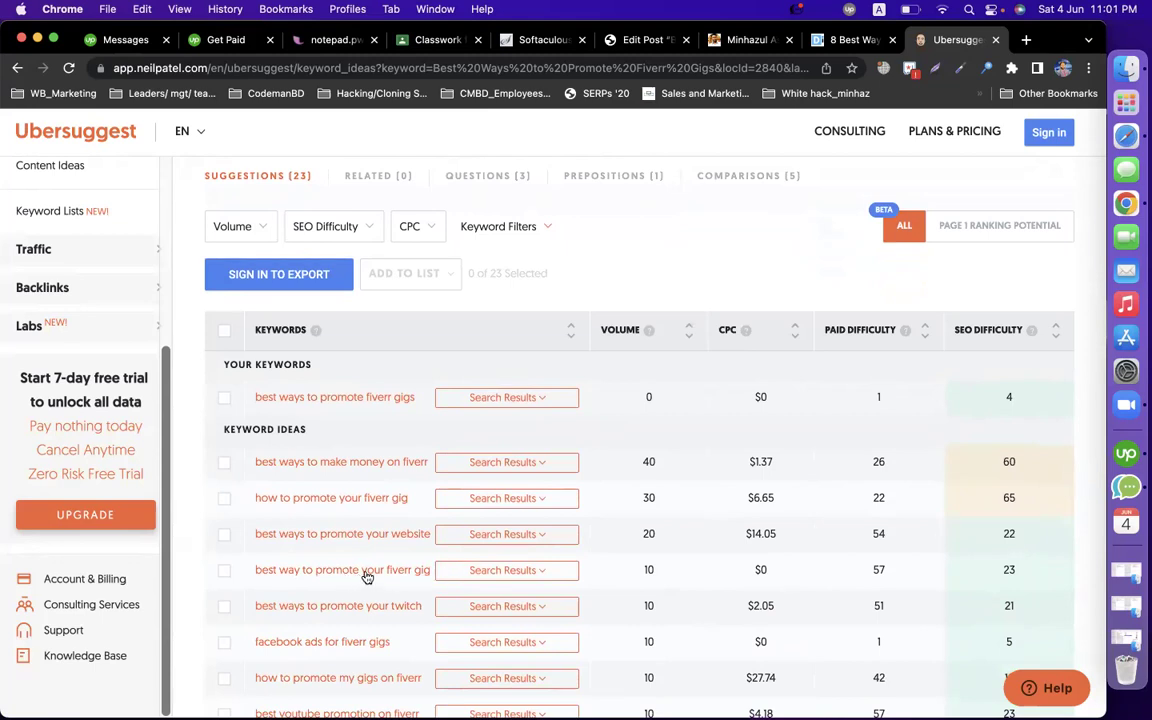
pyautogui.scroll(3, 367, 578)
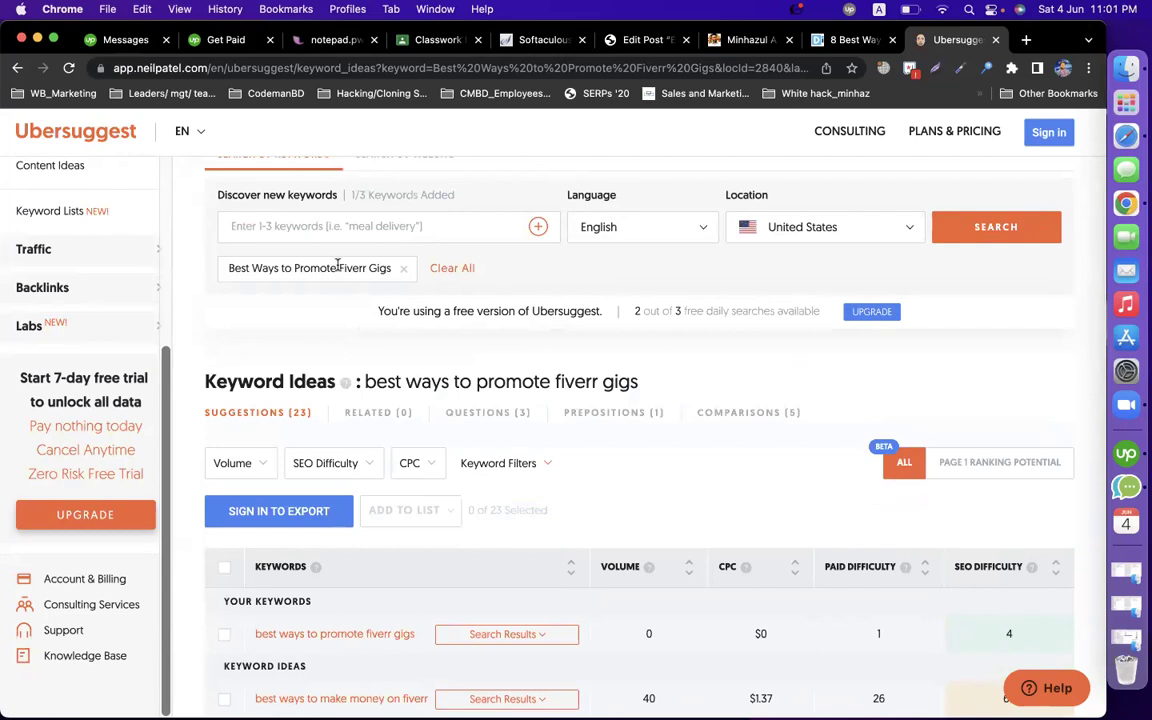
pyautogui.scroll(-4, 317, 423)
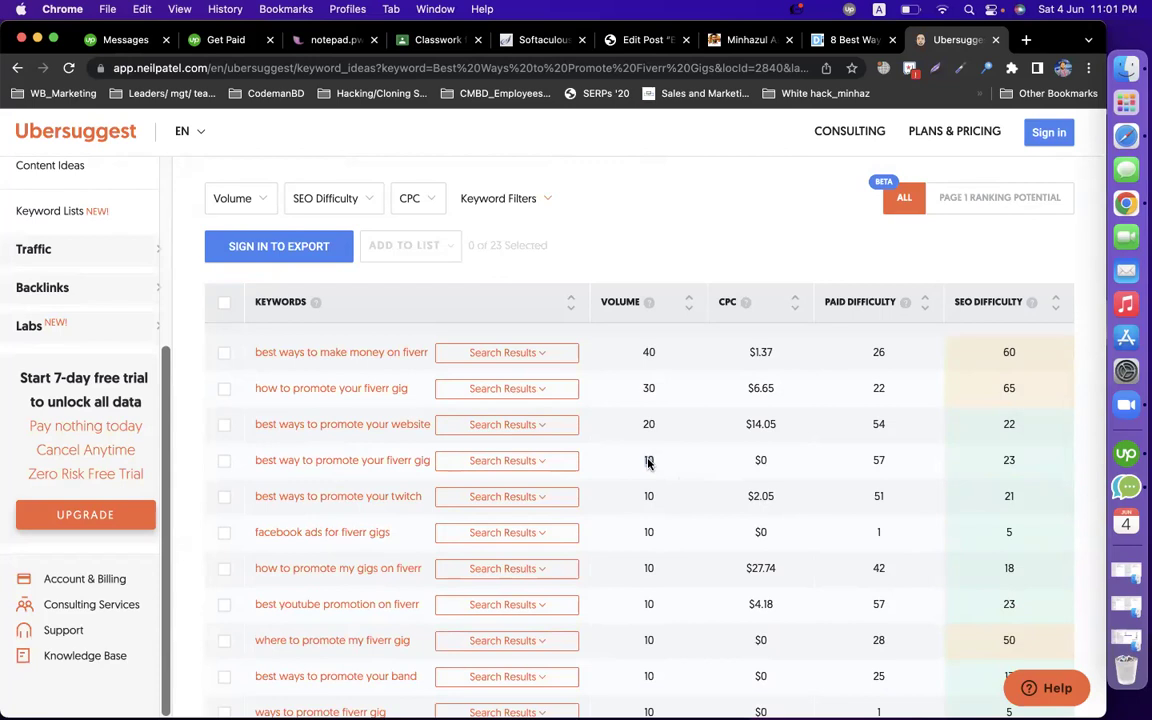
# Step: Replace the searched keyword with "Promote Fiverr Gigs" and look up its keyword ideas for English / United States
pyautogui.scroll(3, 305, 470)
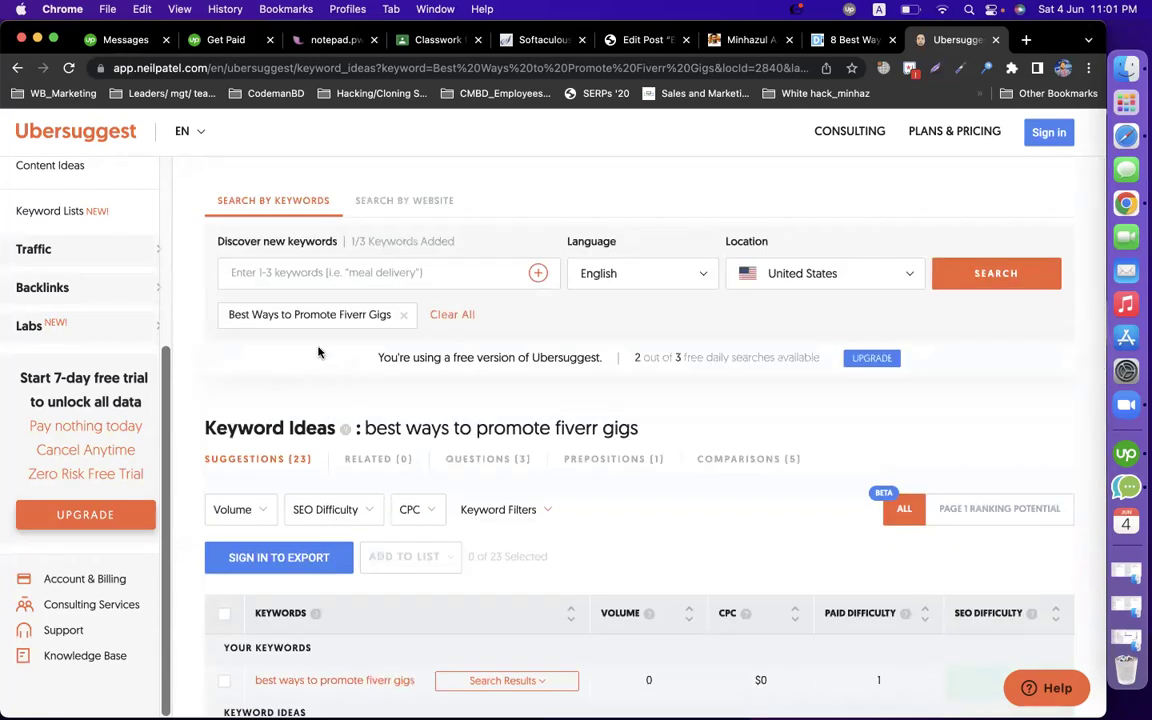
pyautogui.click(404, 319)
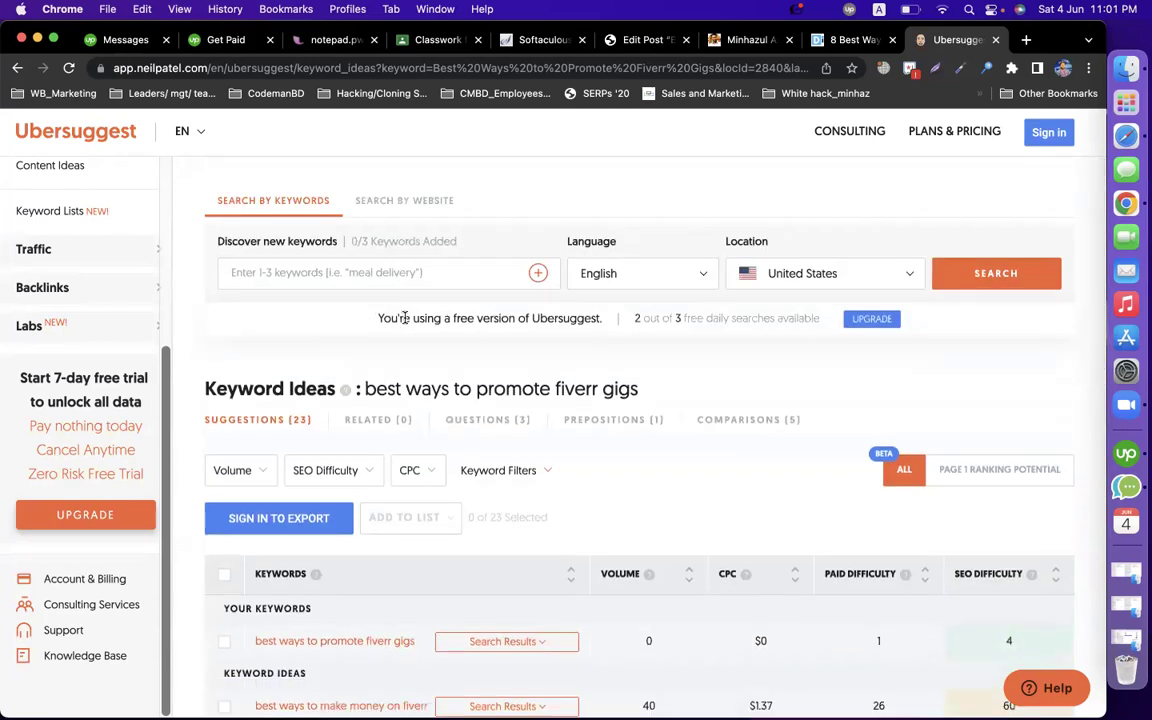
pyautogui.click(279, 273)
pyautogui.press('super+v')
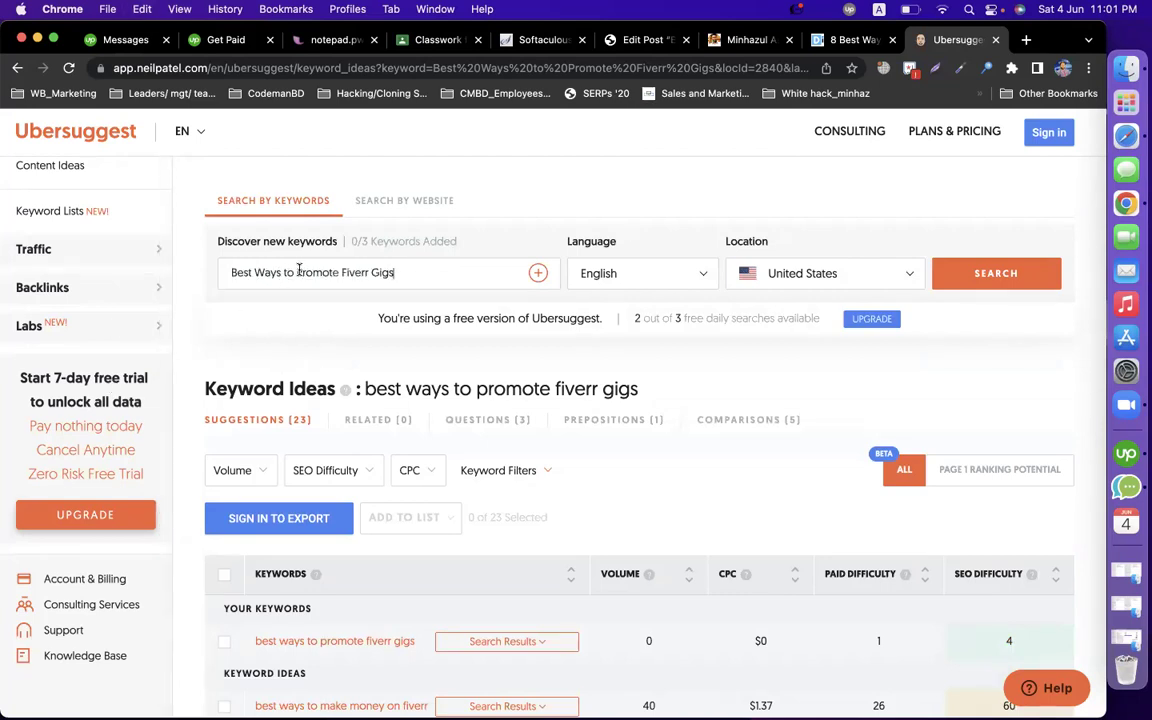
pyautogui.moveTo(297, 272); pyautogui.dragTo(198, 272)
pyautogui.press('BackSpace')
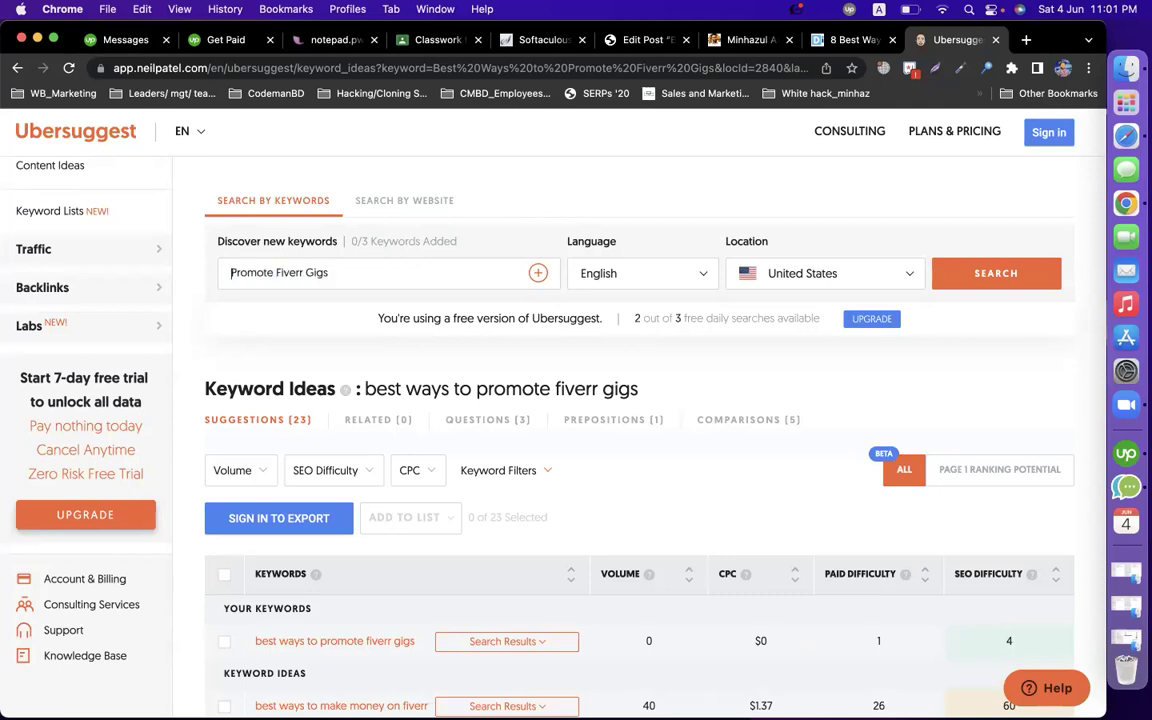
pyautogui.click(1008, 280)
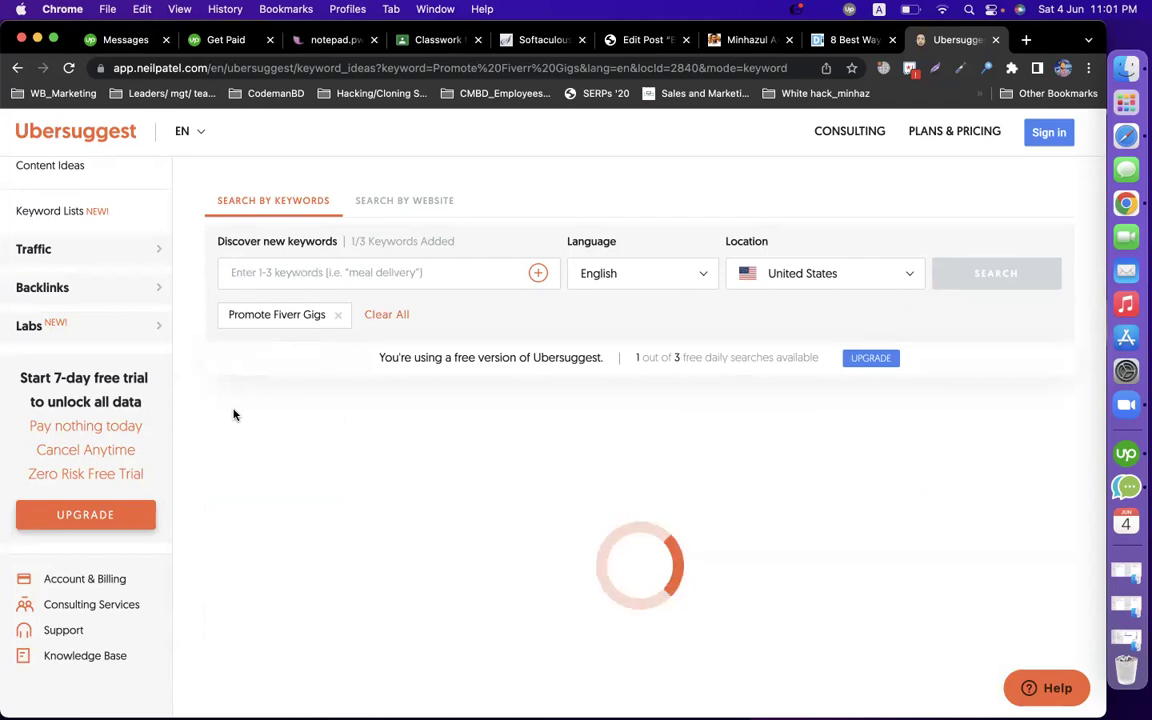
# Step: Compare search volume and SEO difficulty across the keyword suggestions for "promote fiverr gigs"
pyautogui.scroll(-5, 368, 432)
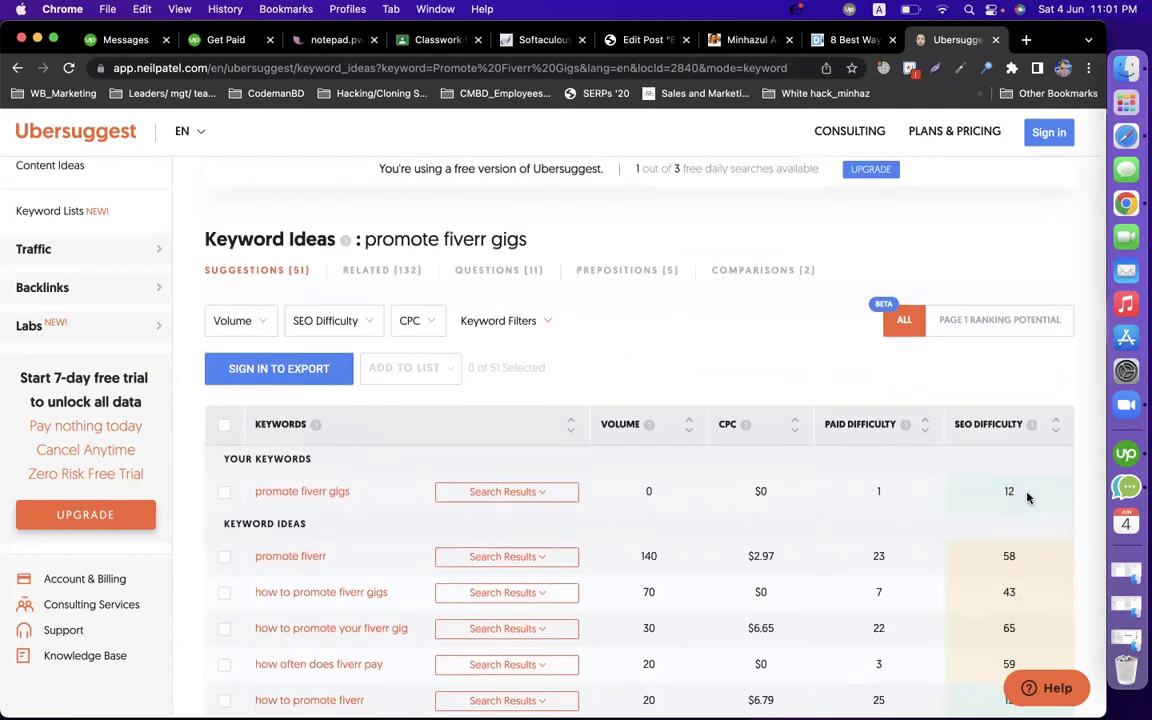
pyautogui.scroll(-4, 831, 352)
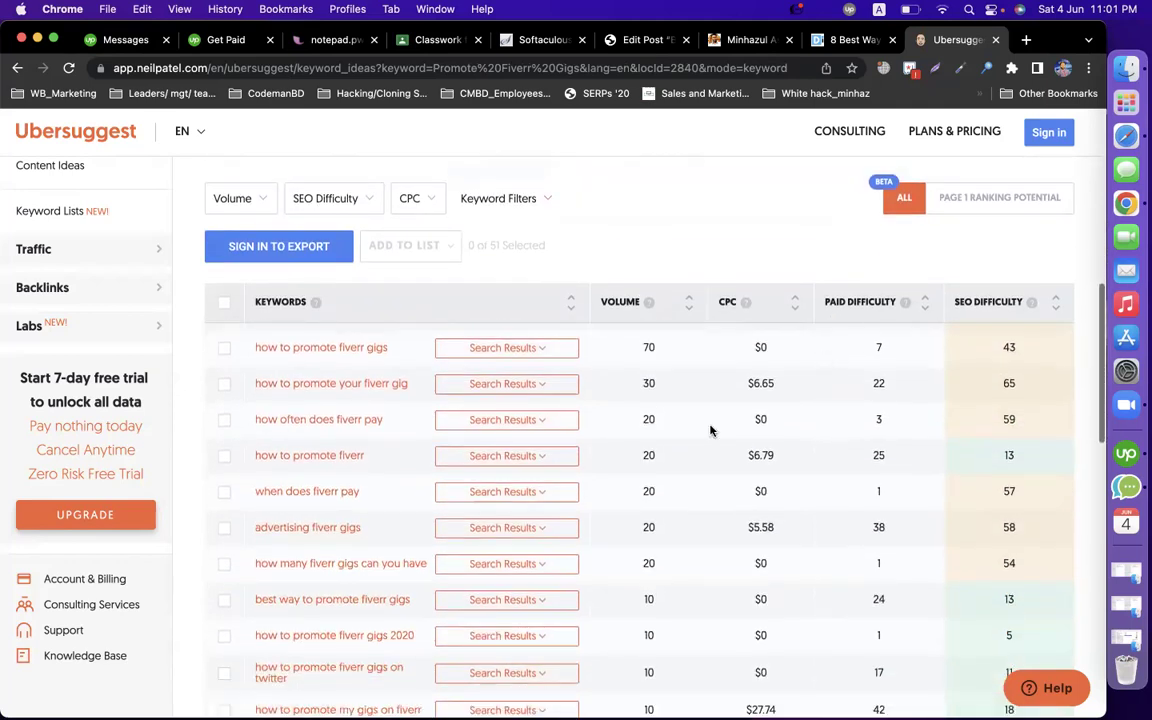
pyautogui.scroll(1, 514, 515)
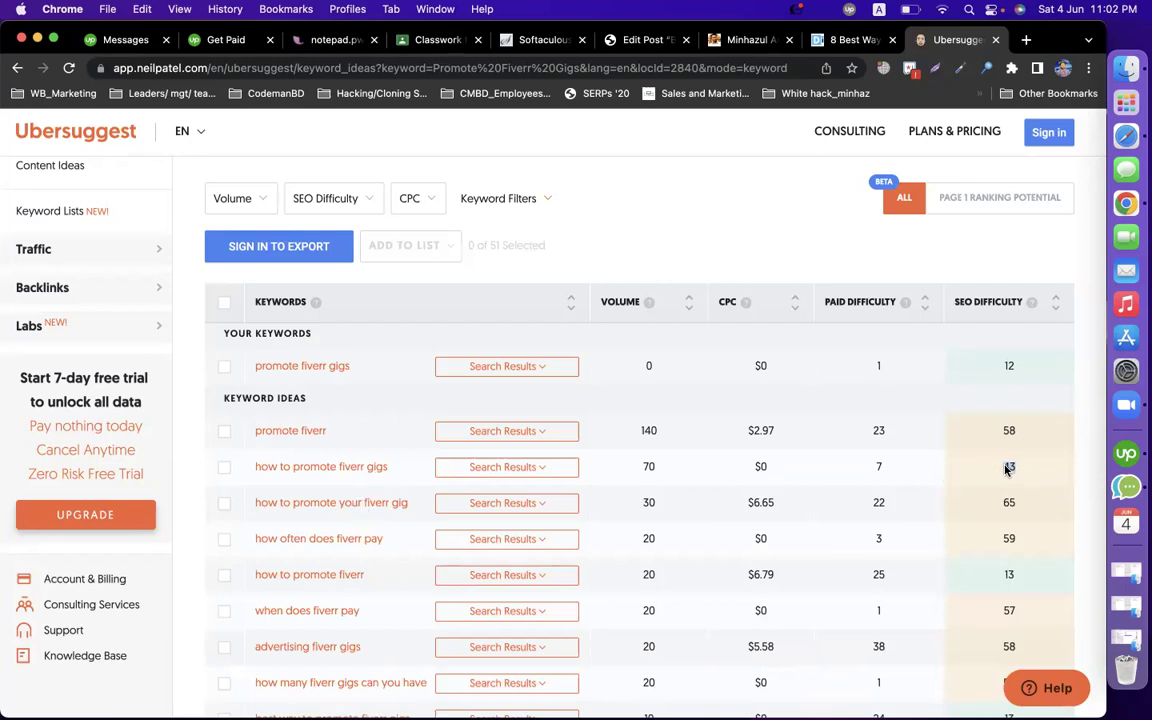
pyautogui.scroll(-3, 1008, 468)
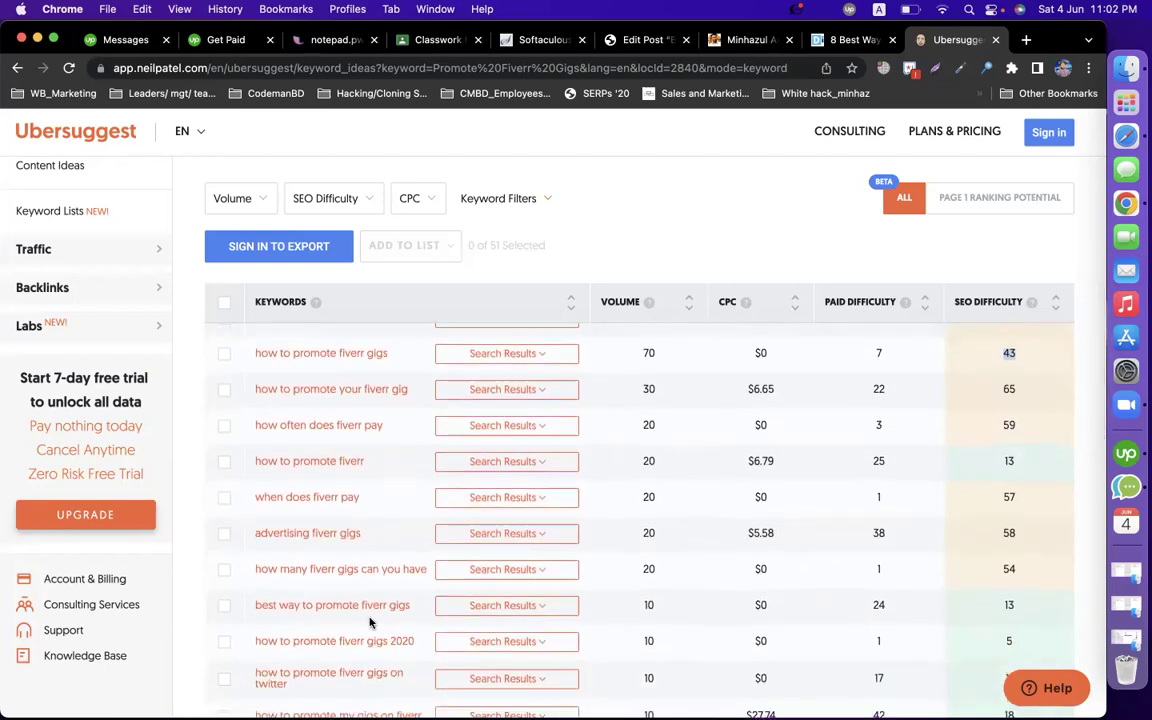
pyautogui.click(646, 611)
pyautogui.scroll(5, 656, 553)
pyautogui.scroll(-4, 656, 553)
pyautogui.scroll(2, 866, 427)
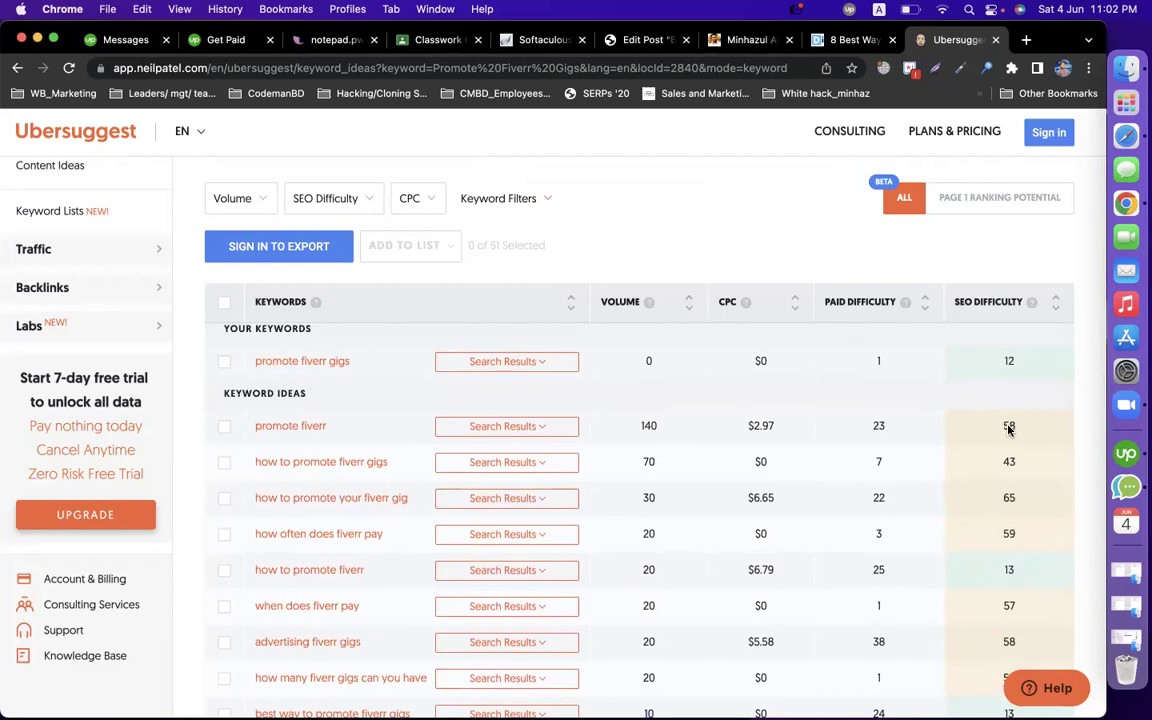
pyautogui.scroll(-3, 1077, 239)
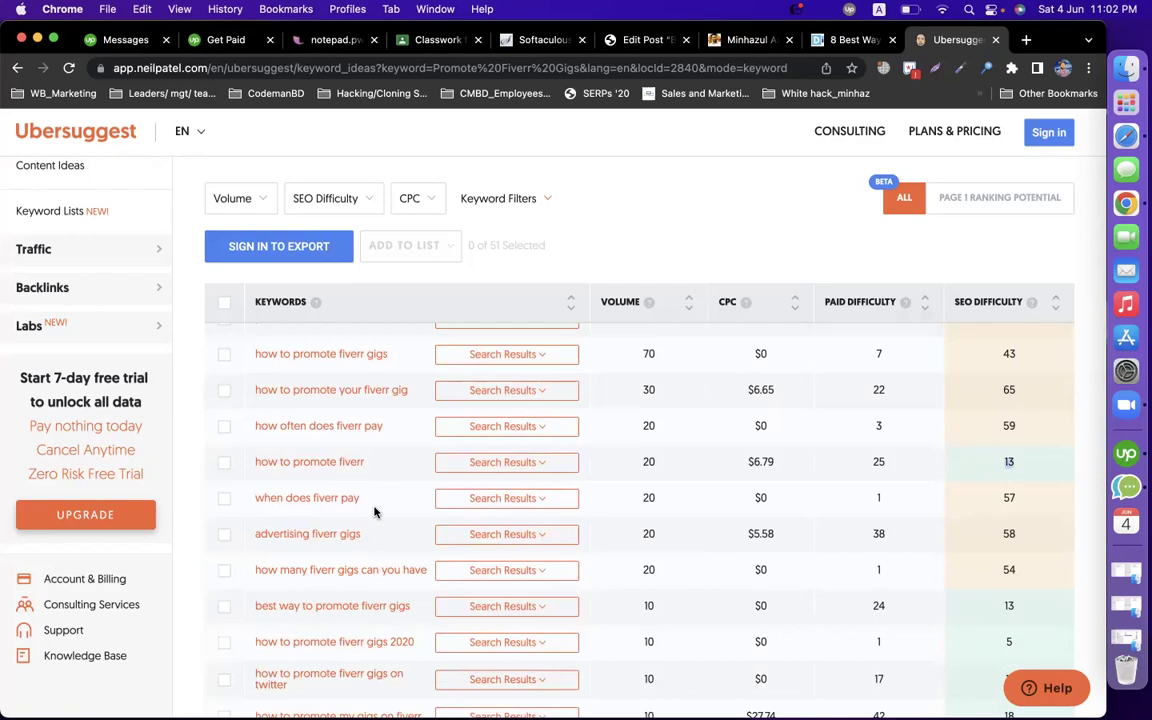
pyautogui.tripleClick(253, 468)
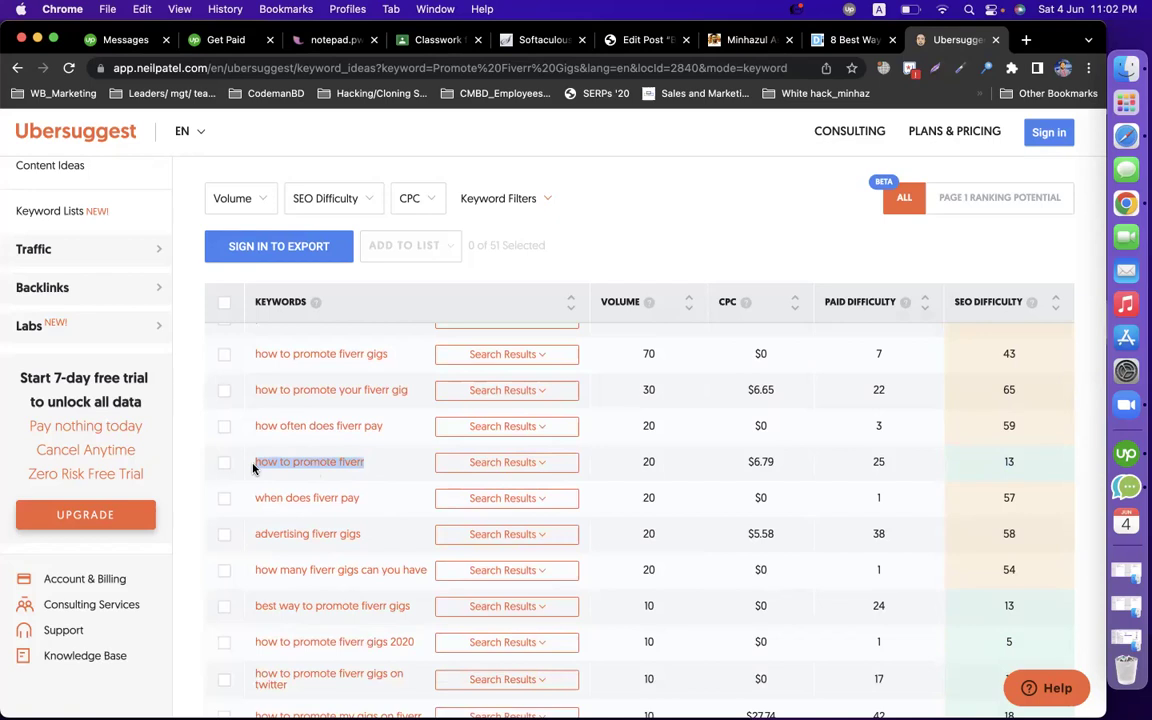
# Step: Open the keyword overview for the suggestion "how to promote fiverr gigs" and copy the phrase
pyautogui.scroll(3, 262, 506)
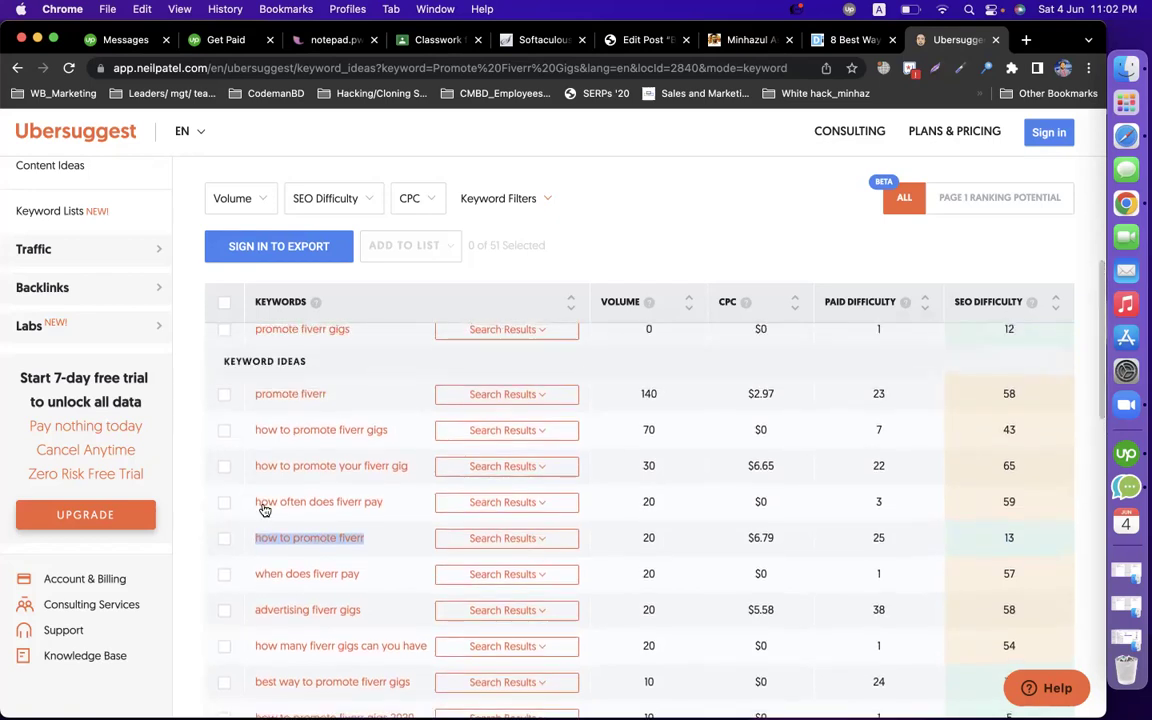
pyautogui.moveTo(390, 436); pyautogui.dragTo(258, 434)
pyautogui.click(258, 434)
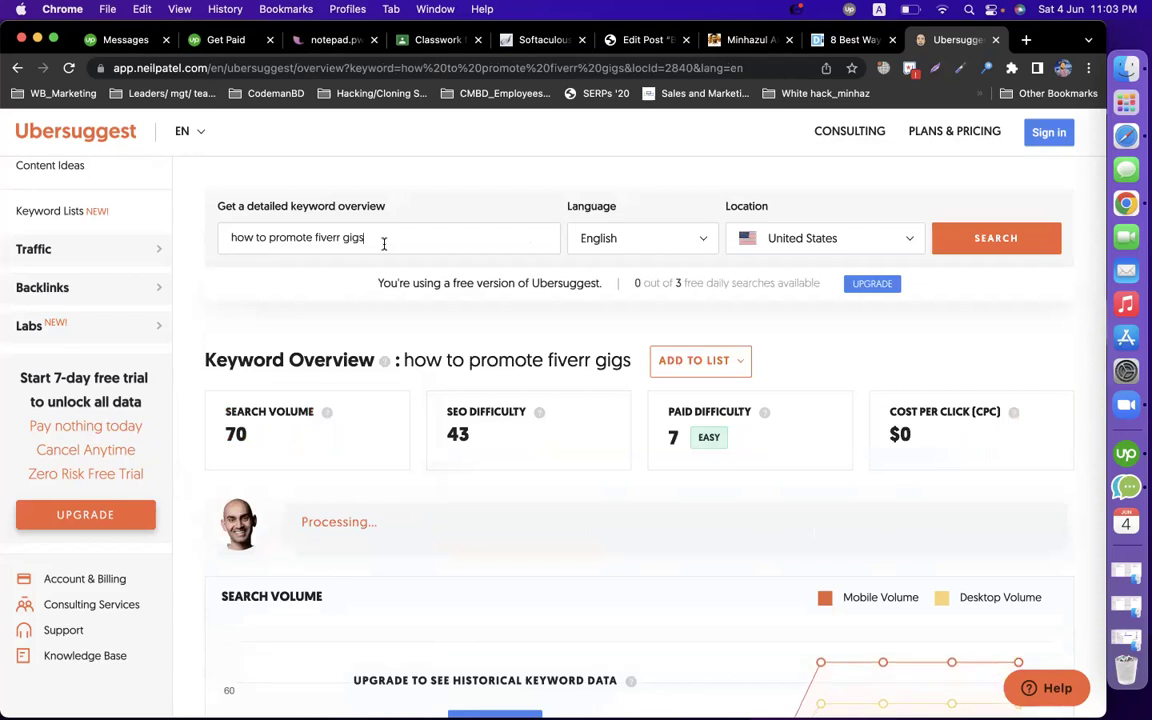
pyautogui.tripleClick(383, 244)
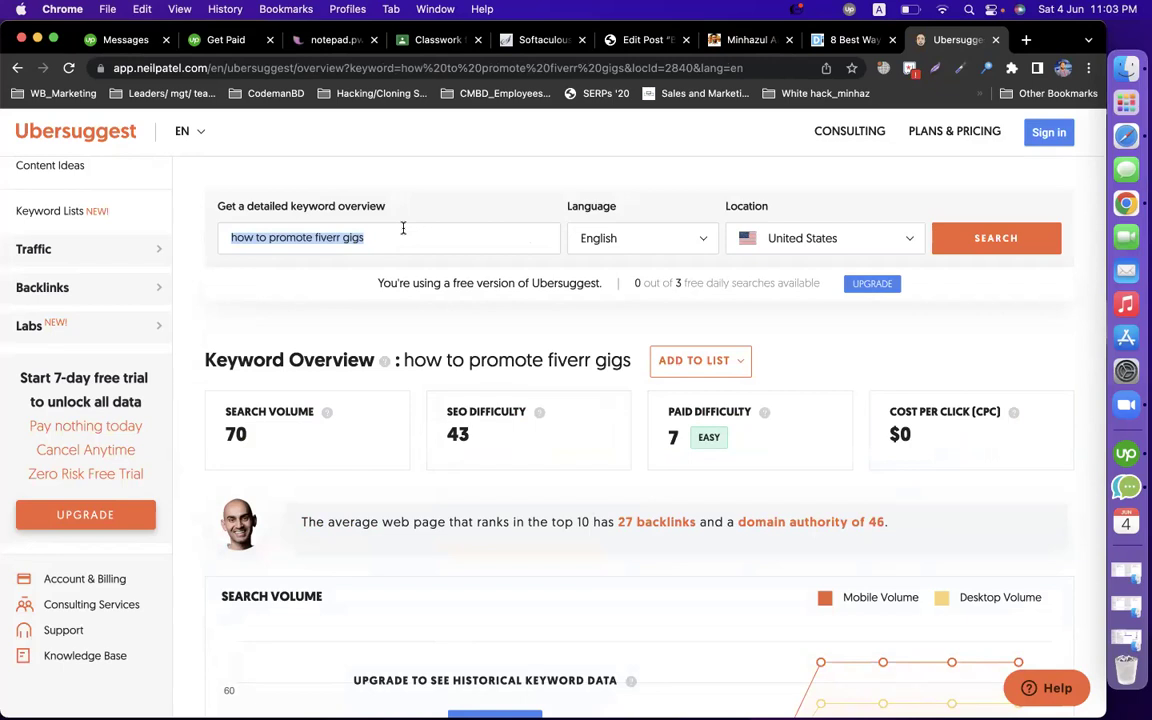
# Step: Search Google for "keyword revailer" in a new browser tab and open the Keyword Revealer website
pyautogui.click(1028, 40)
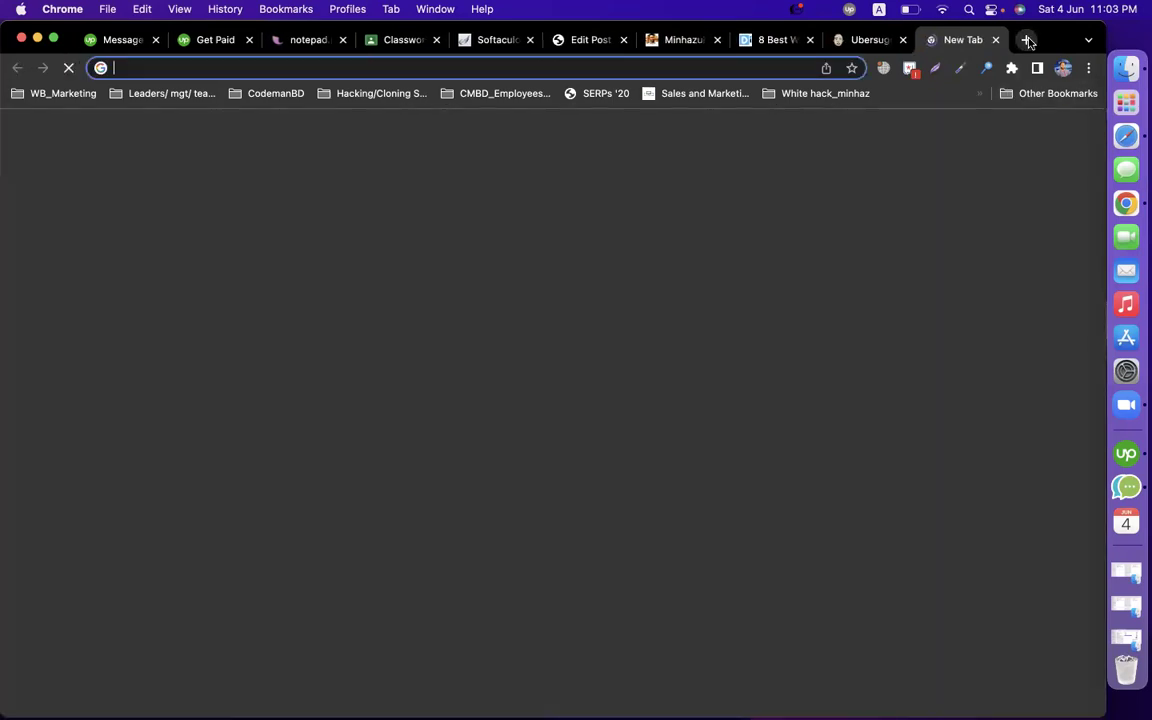
pyautogui.write('key')
pyautogui.write('word re')
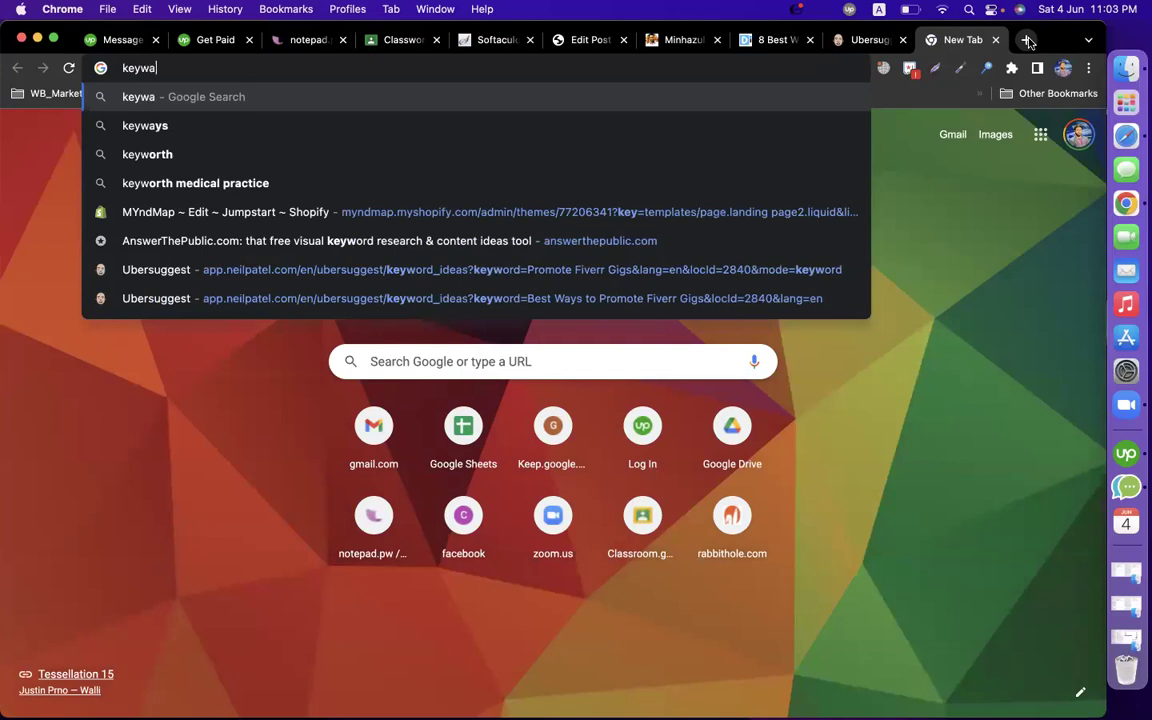
pyautogui.write('v')
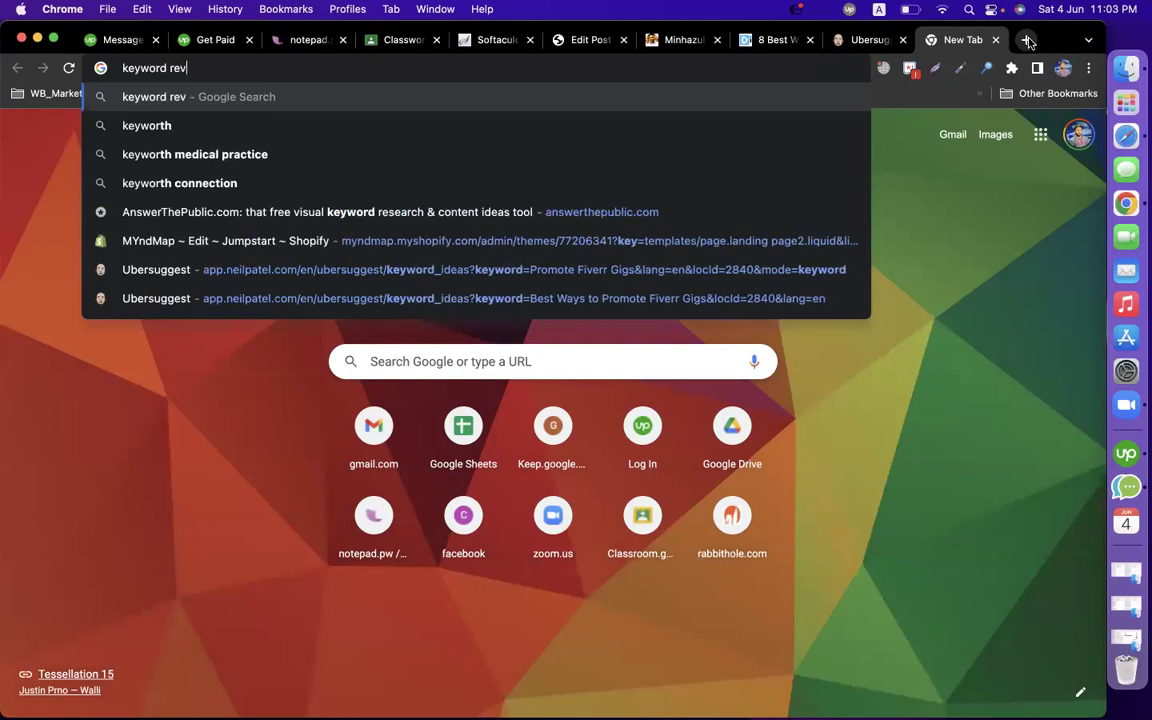
pyautogui.write('ailer')
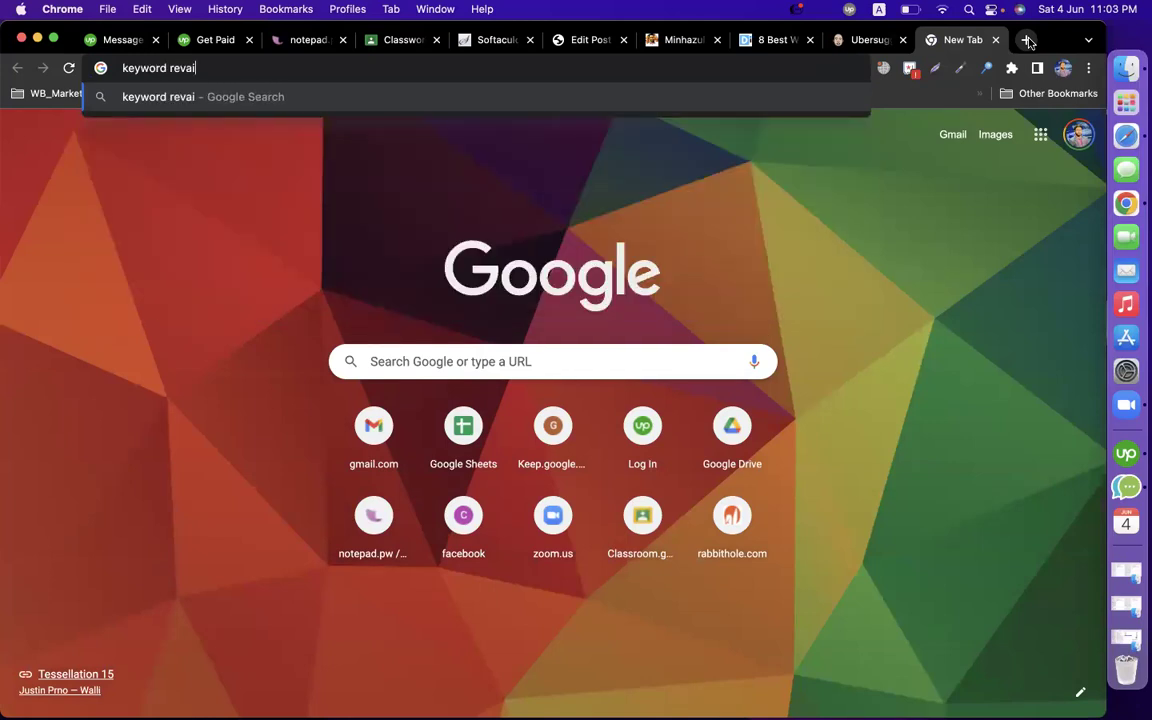
pyautogui.press('Return')
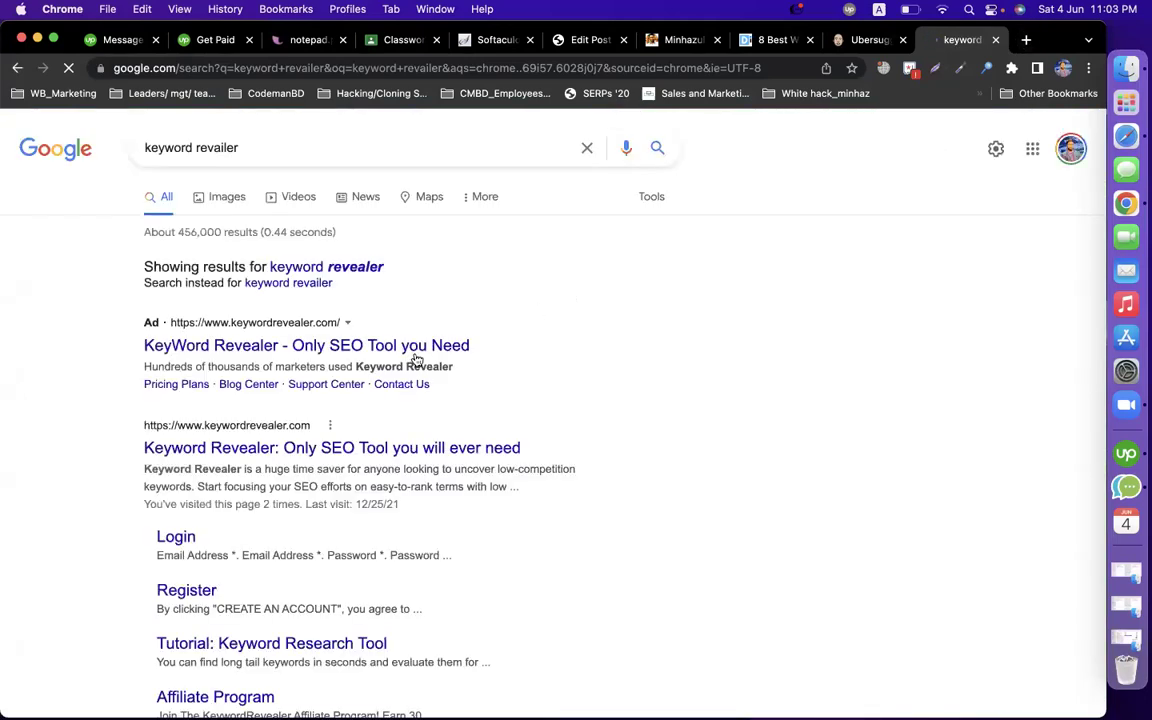
pyautogui.scroll(-5, 350, 478)
pyautogui.click(300, 206)
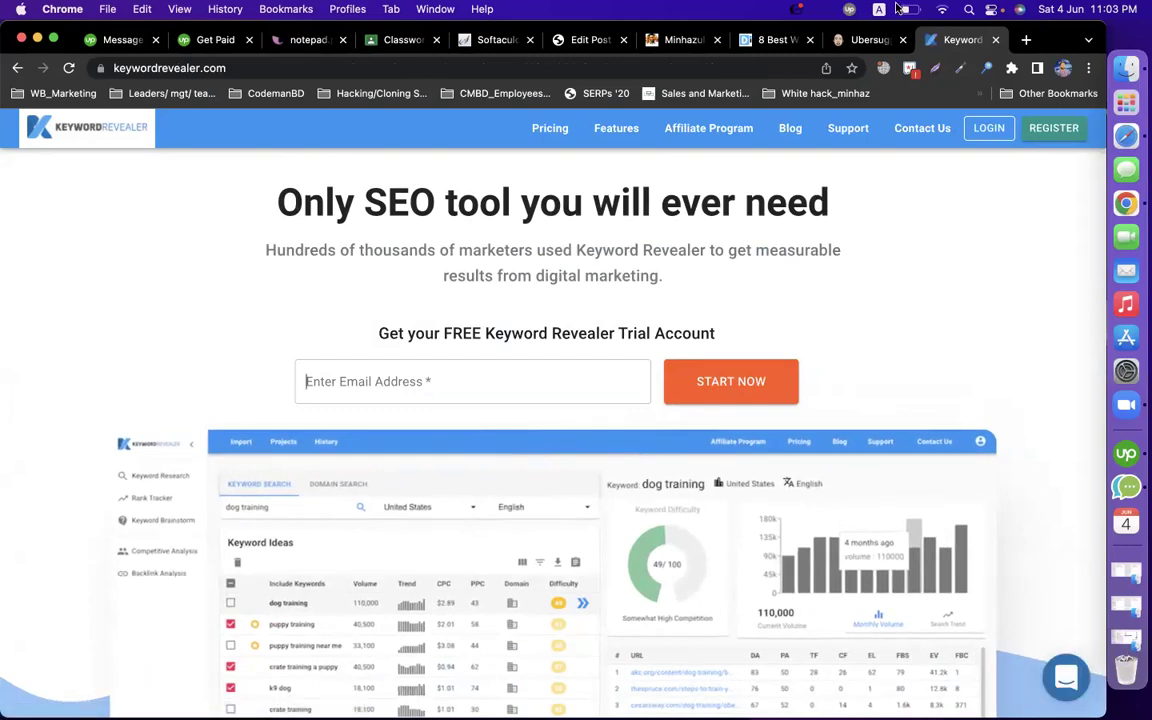
# Step: Return to the WordPress post editor and set the Rank Math focus keyword to "how to promote fiverr gigs"
pyautogui.click(565, 40)
pyautogui.click(427, 199)
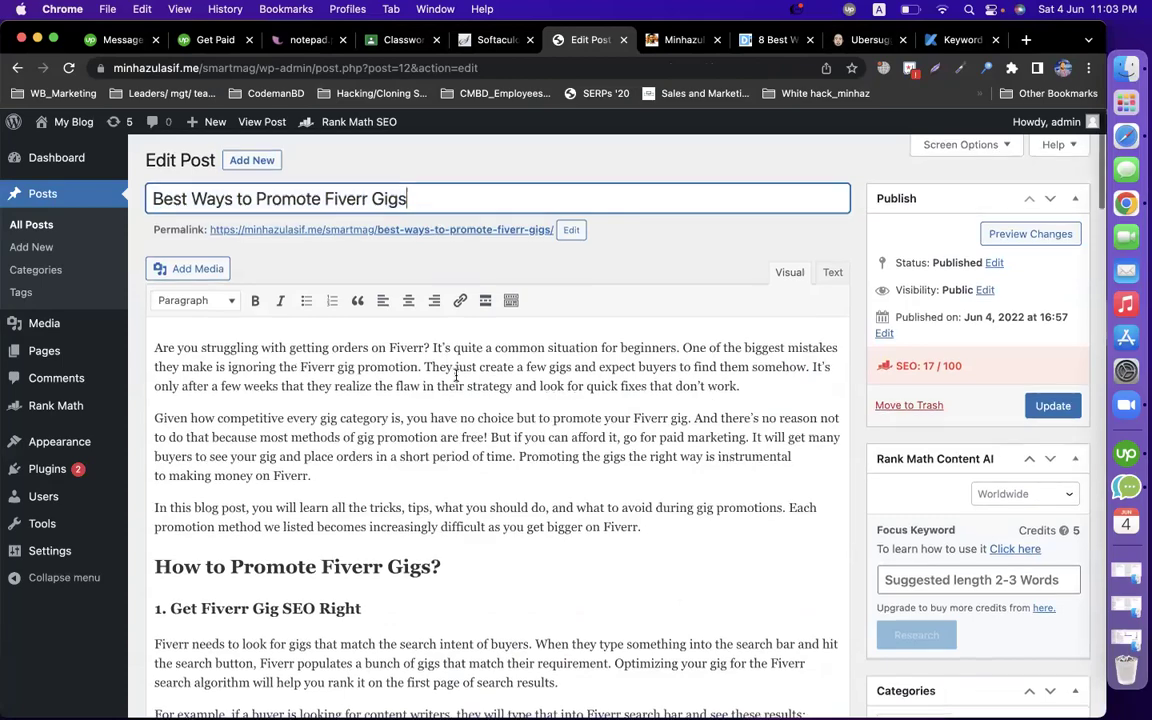
pyautogui.scroll(-15, 456, 375)
pyautogui.scroll(-15, 456, 375)
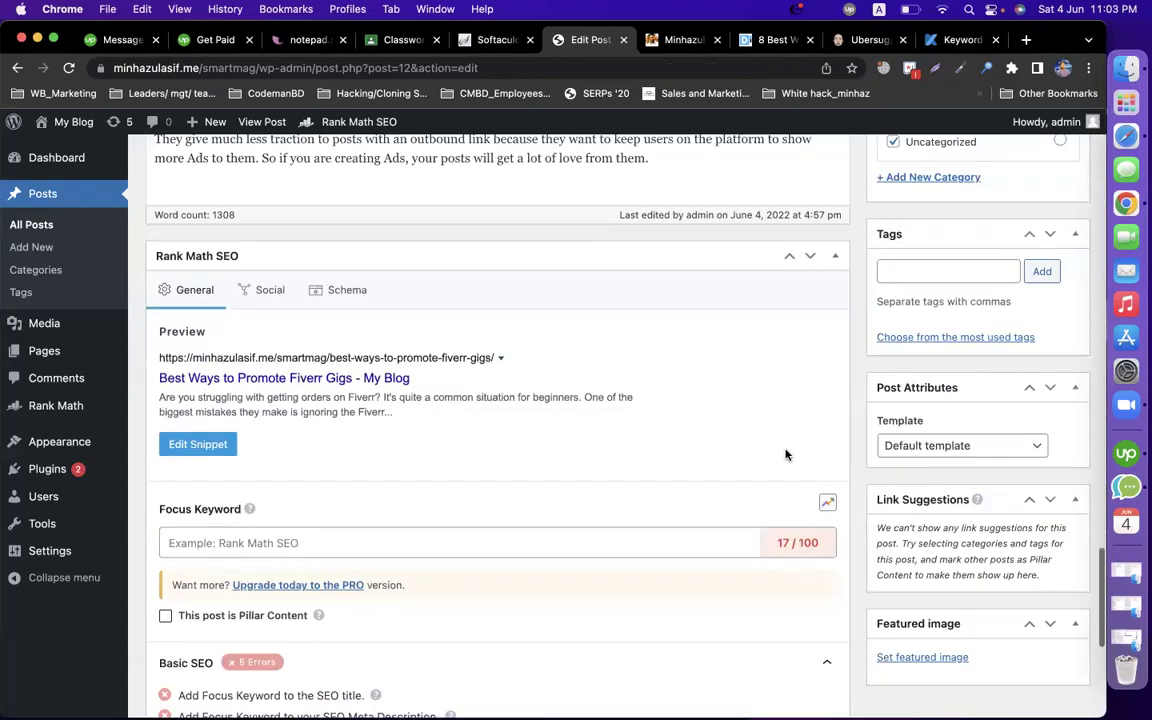
pyautogui.click(374, 545)
pyautogui.write('how to promote fiverr gigs')
pyautogui.press('Return')
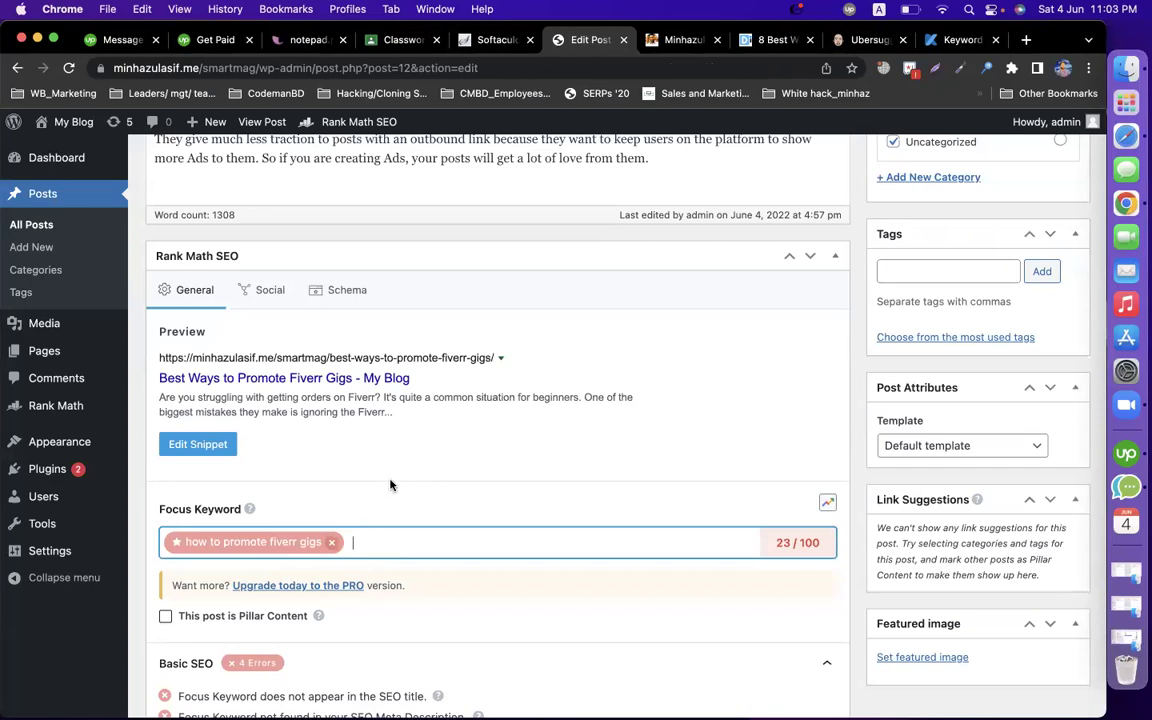
# Step: Review the Rank Math score and Basic SEO checks, expanding the Additional, Title Readability and Content Readability sections
pyautogui.click(779, 543)
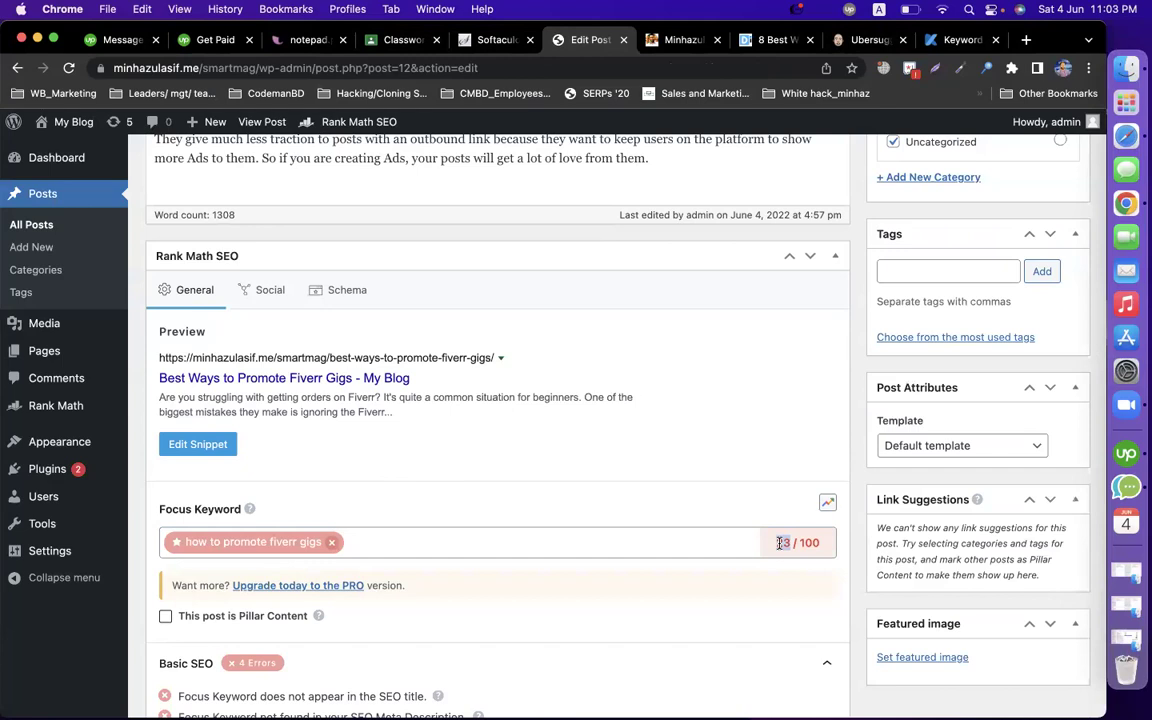
pyautogui.click(704, 537)
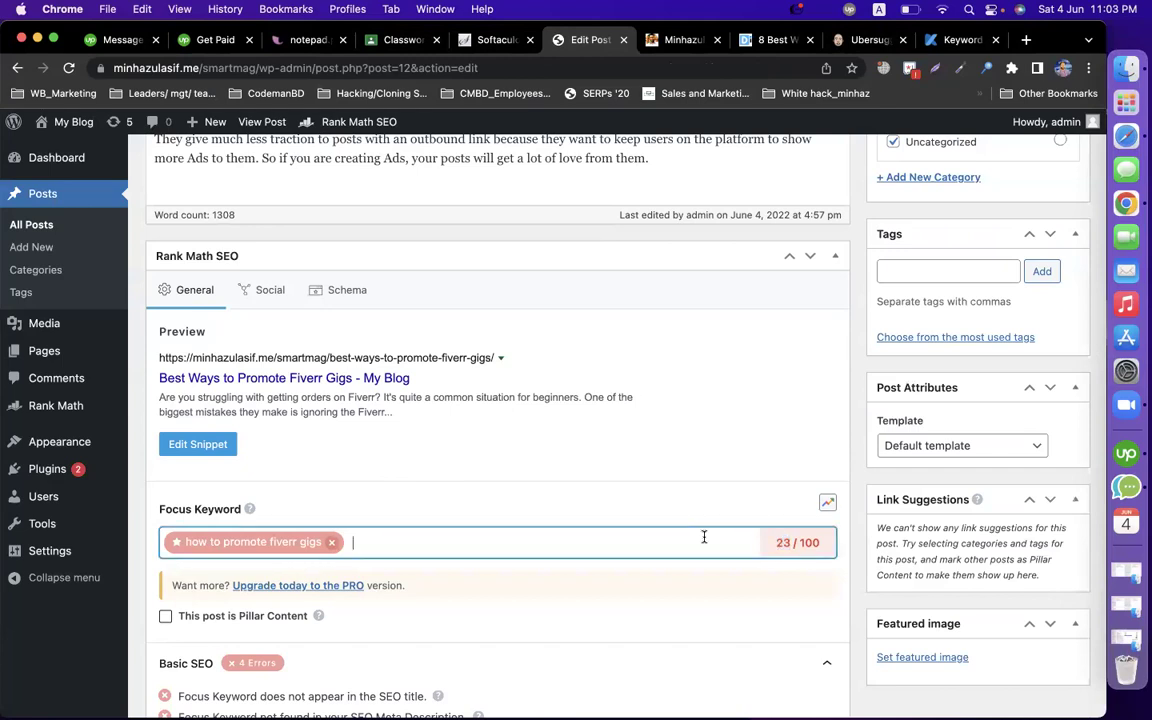
pyautogui.scroll(-5, 782, 499)
pyautogui.scroll(5, 783, 500)
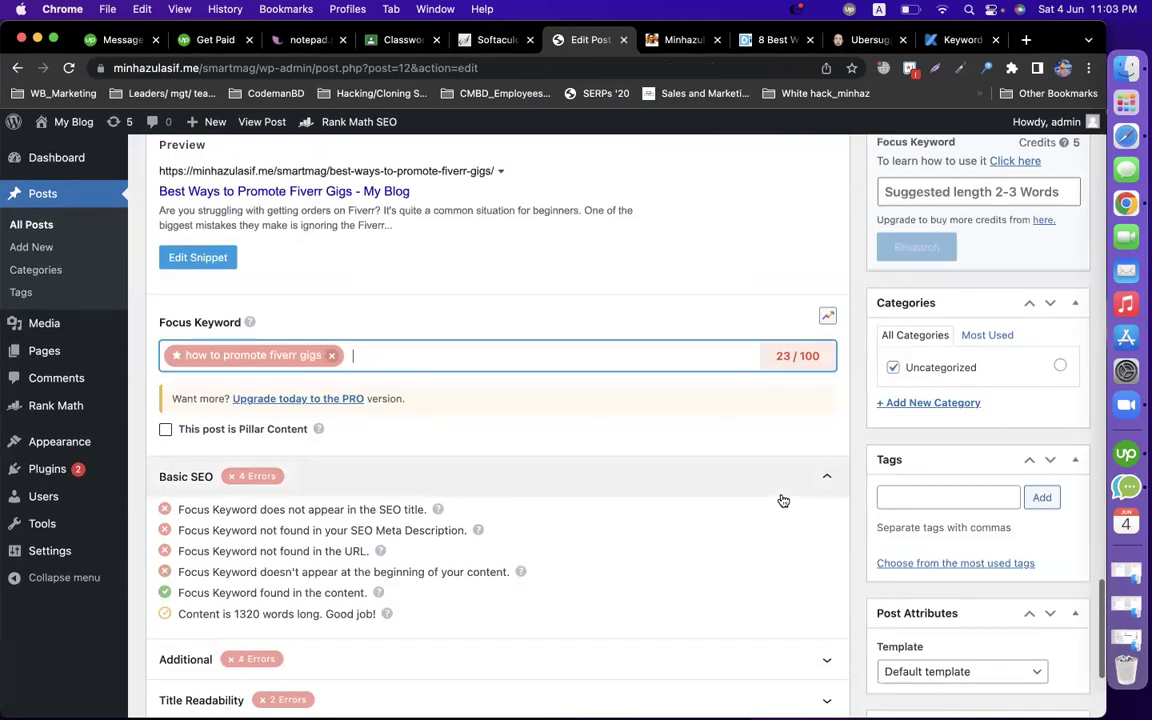
pyautogui.scroll(-3, 380, 484)
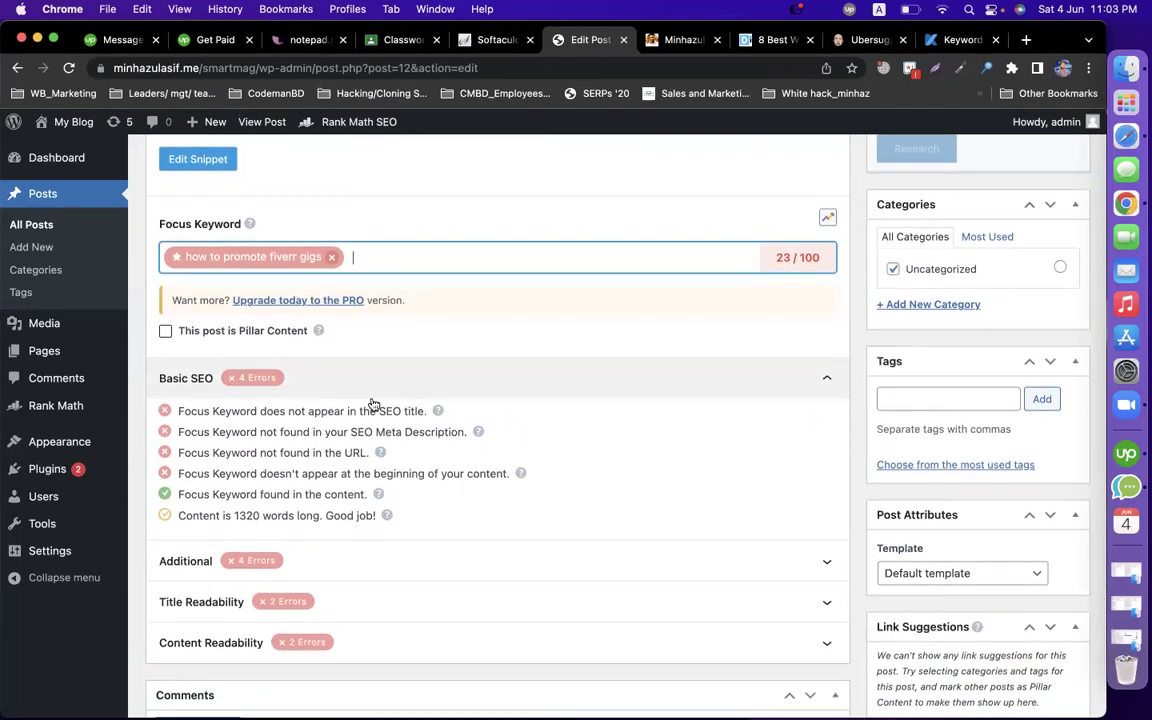
pyautogui.scroll(-3, 350, 510)
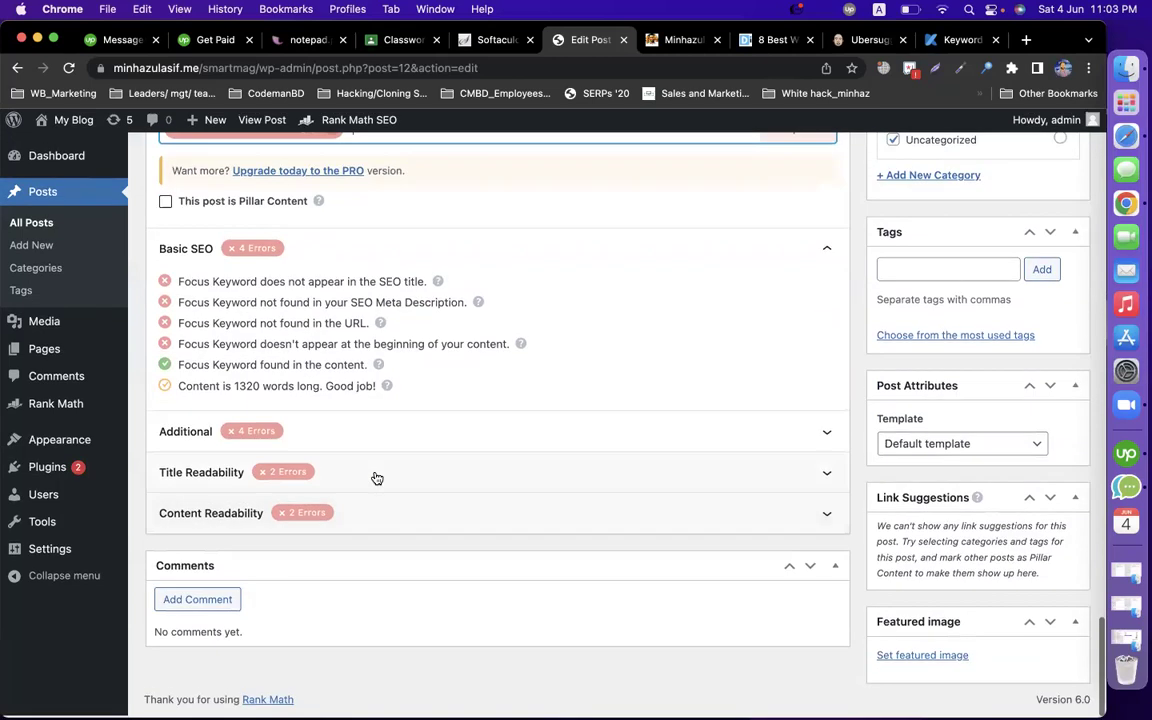
pyautogui.click(368, 436)
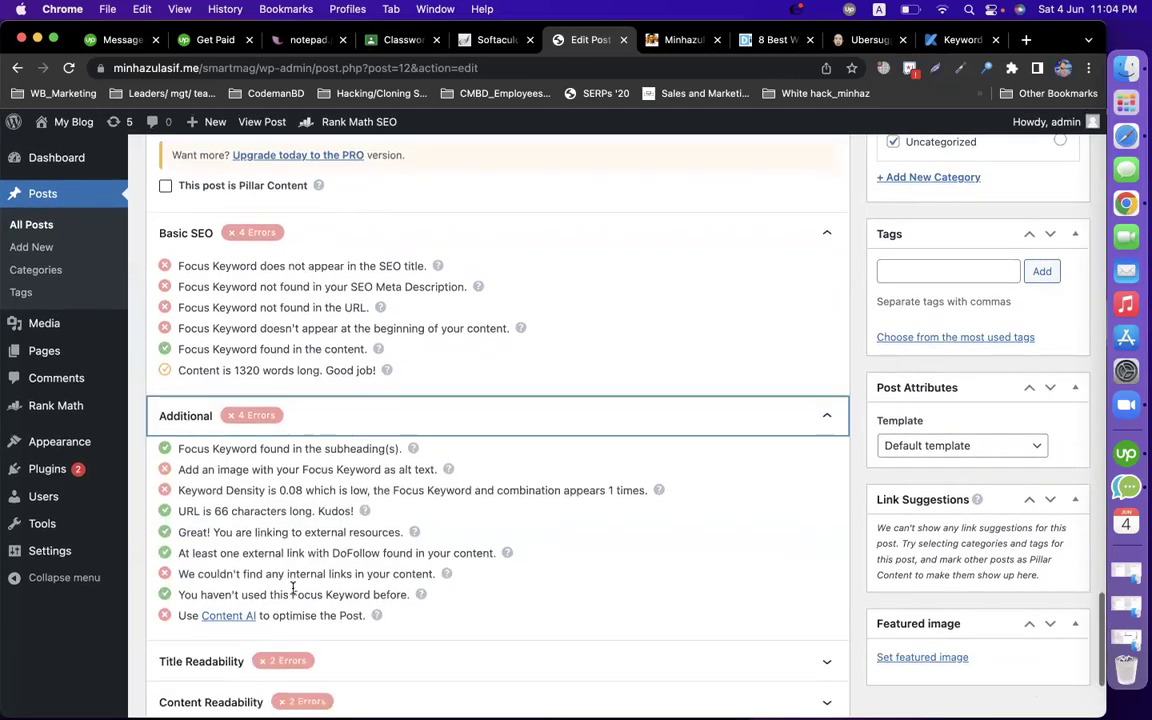
pyautogui.scroll(-4, 292, 587)
pyautogui.click(379, 514)
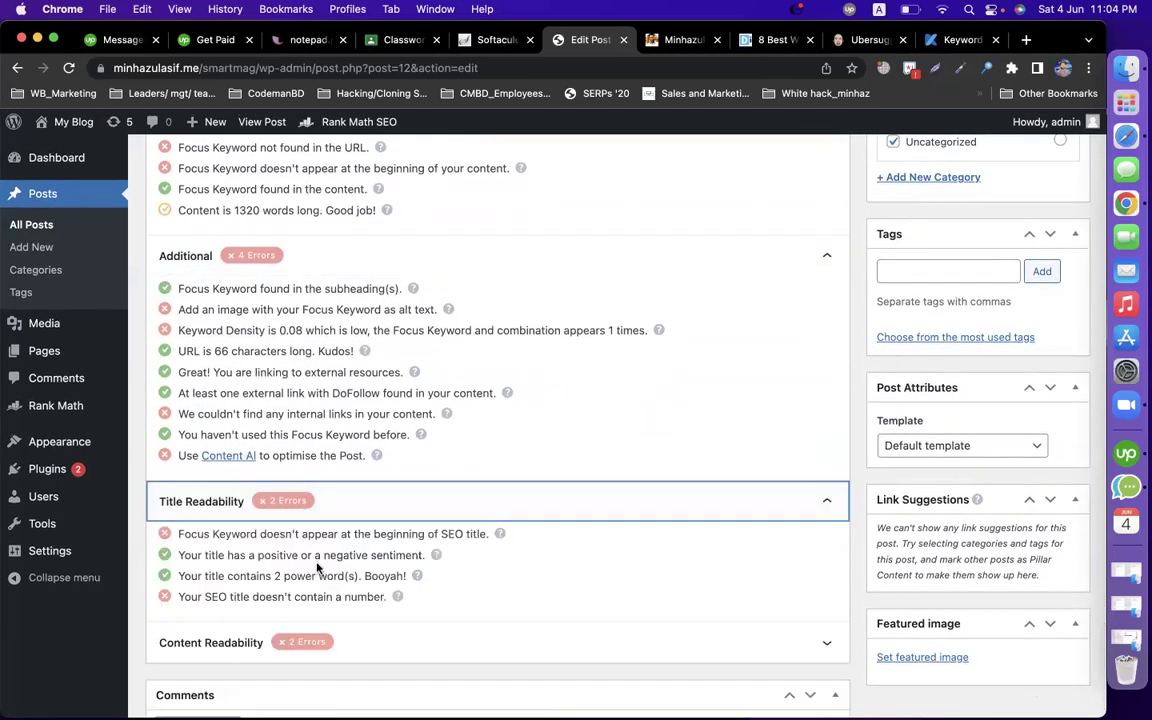
pyautogui.scroll(-3, 316, 563)
pyautogui.click(380, 516)
pyautogui.scroll(12, 312, 537)
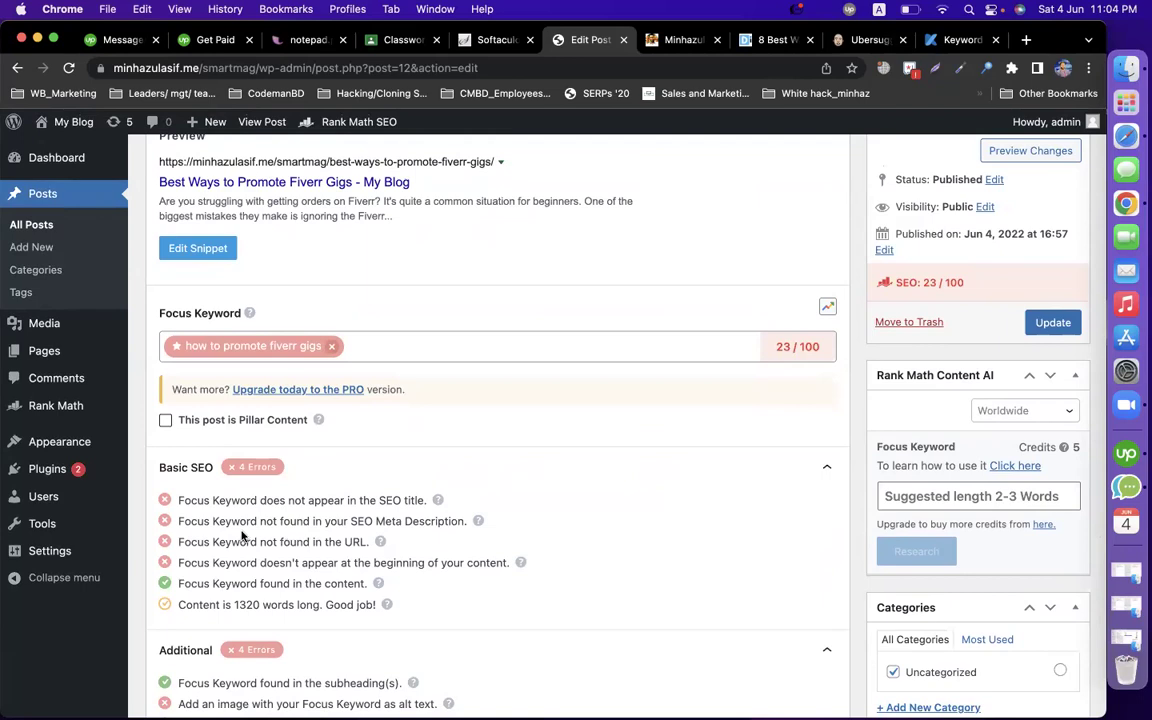
pyautogui.moveTo(177, 501); pyautogui.dragTo(424, 500)
pyautogui.scroll(1, 423, 505)
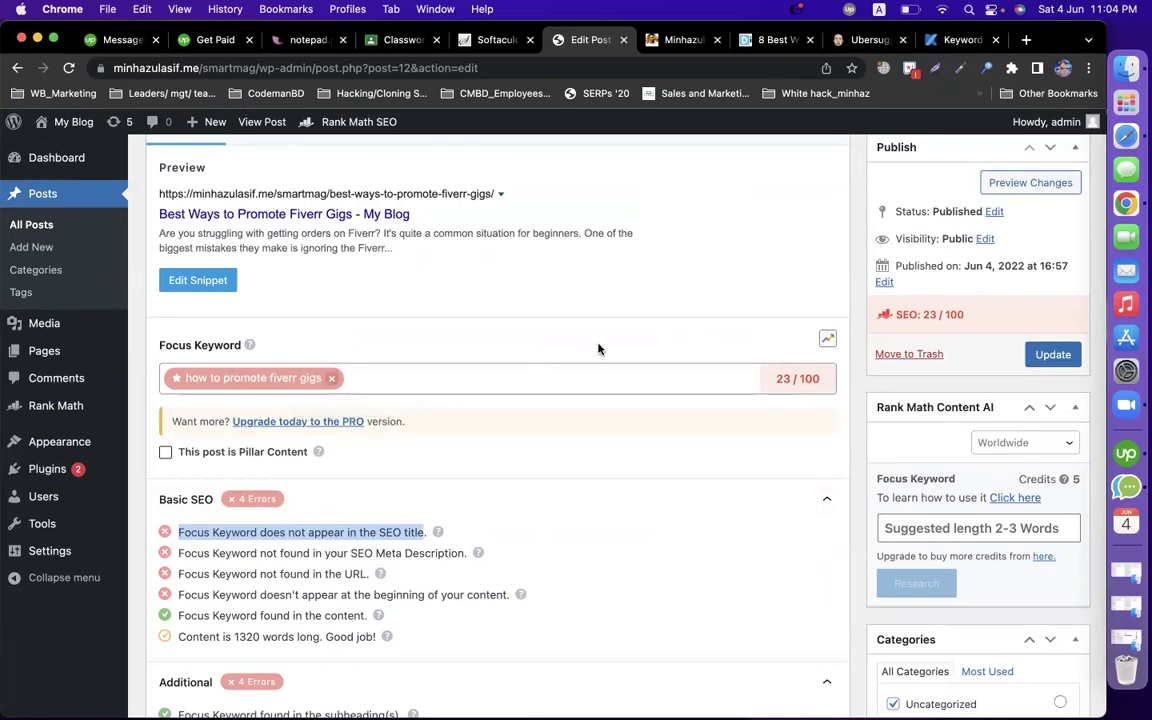
# Step: Replace the post title with the focus keyword "how to promote fiverr gigs"
pyautogui.scroll(20, 599, 347)
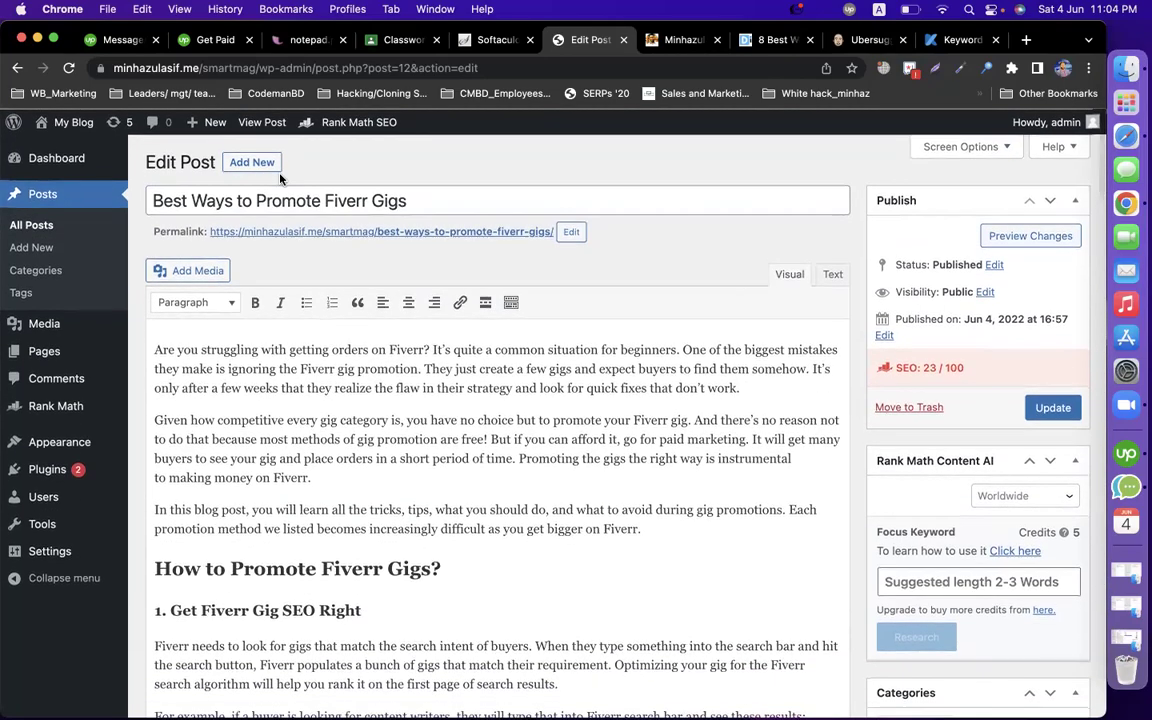
pyautogui.tripleClick(219, 199)
pyautogui.write('how to promote fiverr gigs')
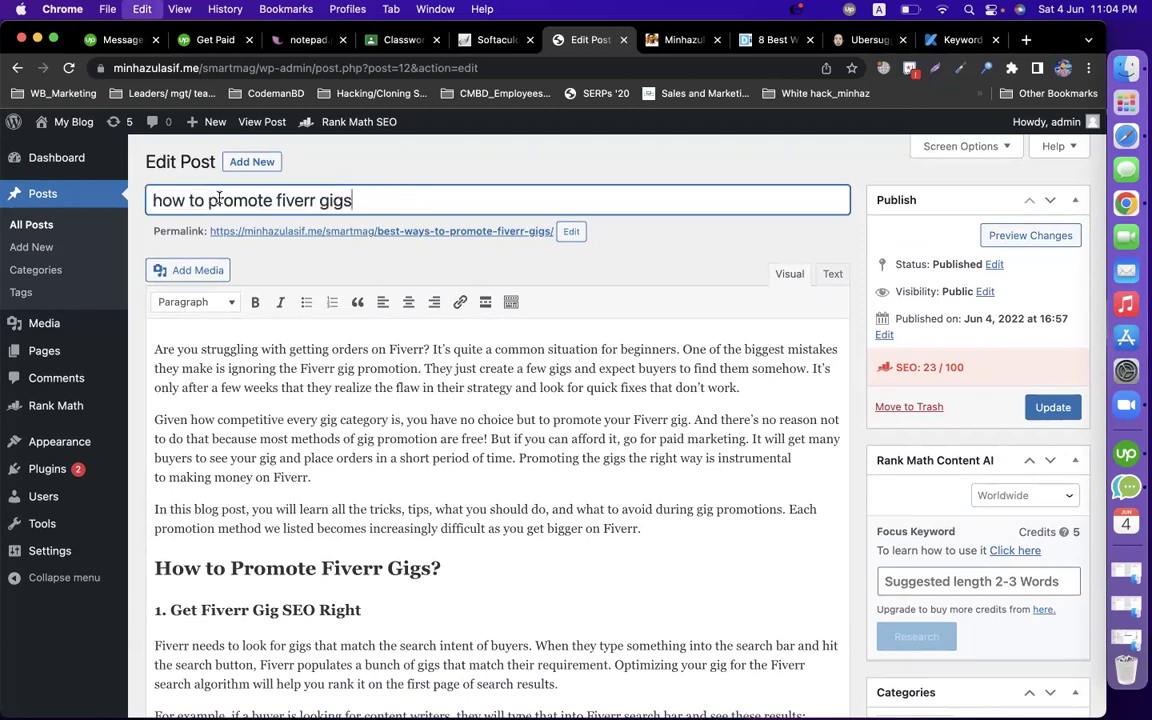
# Step: Capitalize the first letter of the post title to make it "How to promote fiverr gigs"
pyautogui.click(160, 200)
pyautogui.press('BackSpace')
pyautogui.write('H')
pyautogui.click(366, 202)
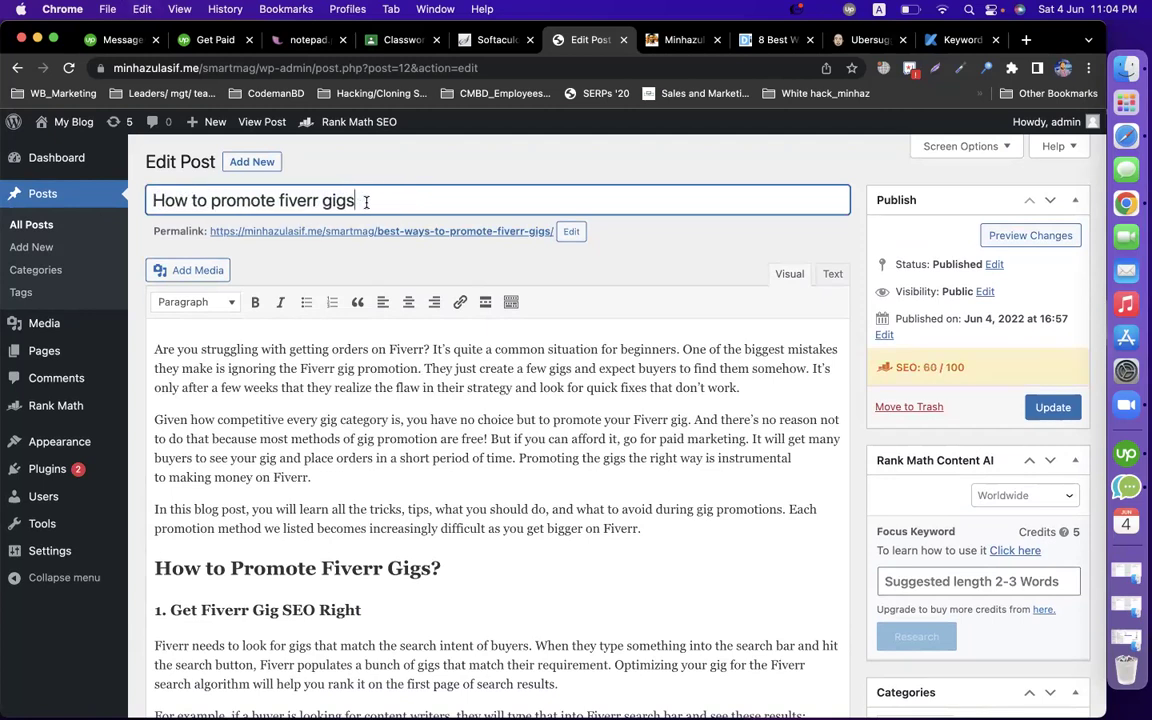
# Step: Change the post's permalink slug to "how-to-promote-fiverr-gigs"
pyautogui.click(570, 233)
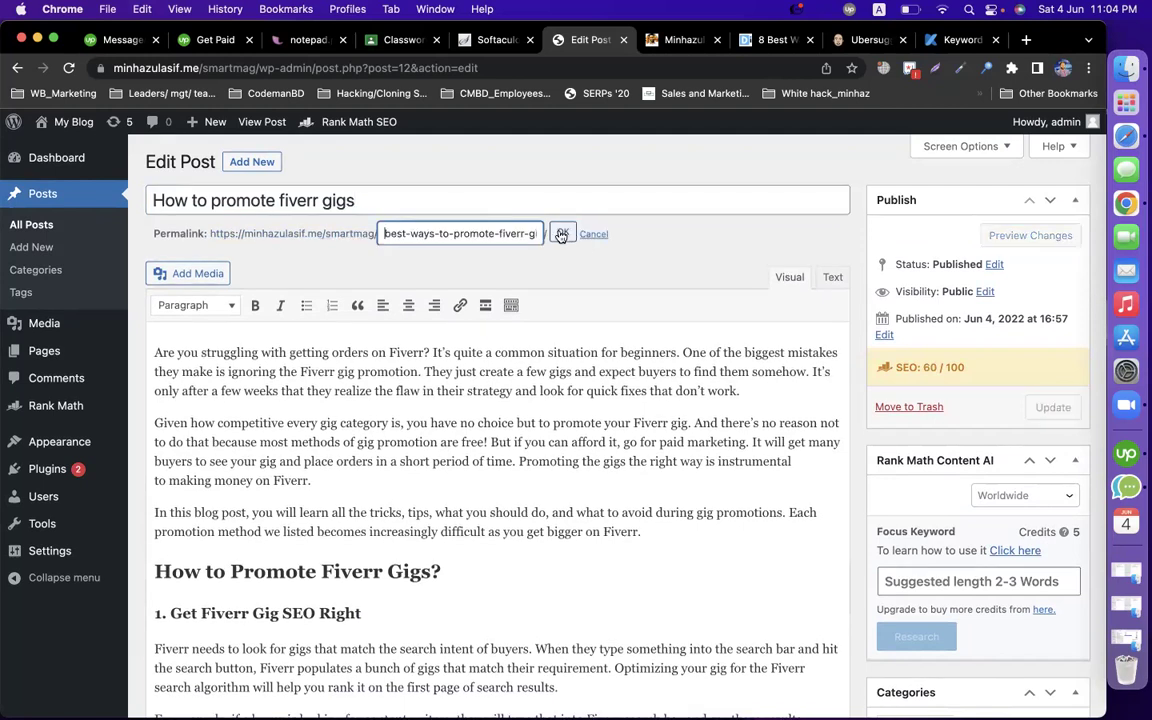
pyautogui.press('super+a')
pyautogui.write('how to promote fiverr gigs')
pyautogui.click(563, 232)
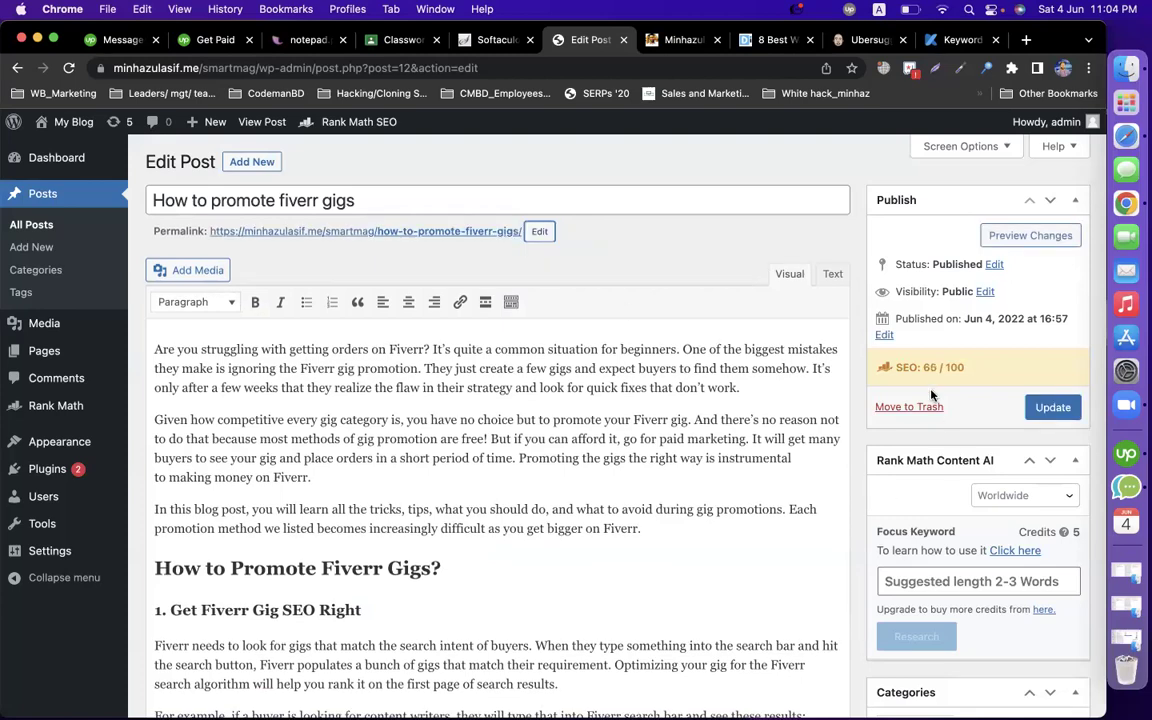
# Step: Review the Rank Math score and Basic SEO checks, focusing on the SEO meta description item
pyautogui.scroll(-15, 940, 380)
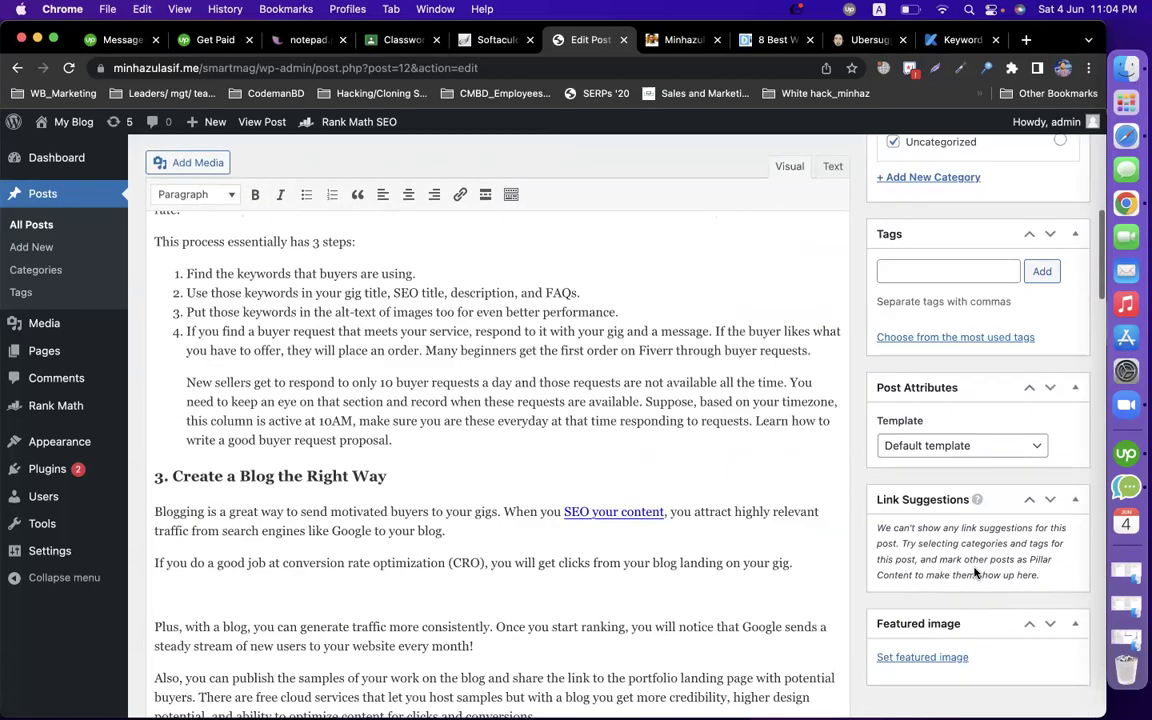
pyautogui.scroll(-15, 975, 572)
pyautogui.scroll(2, 972, 566)
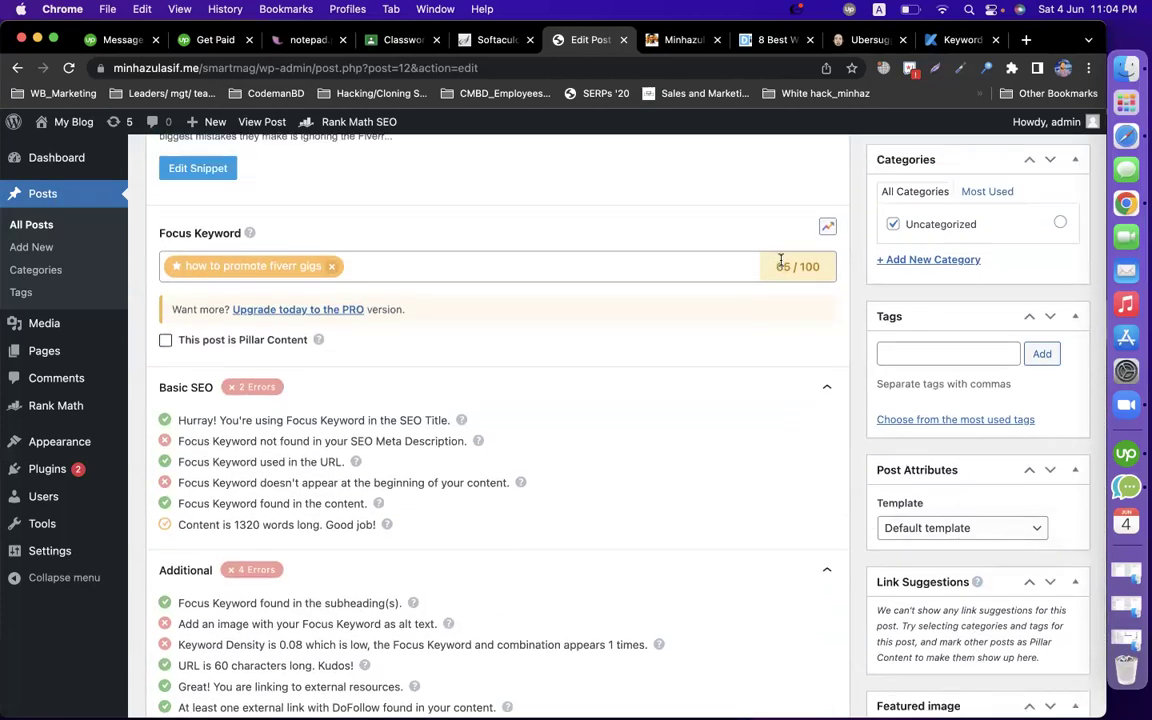
pyautogui.scroll(1, 435, 421)
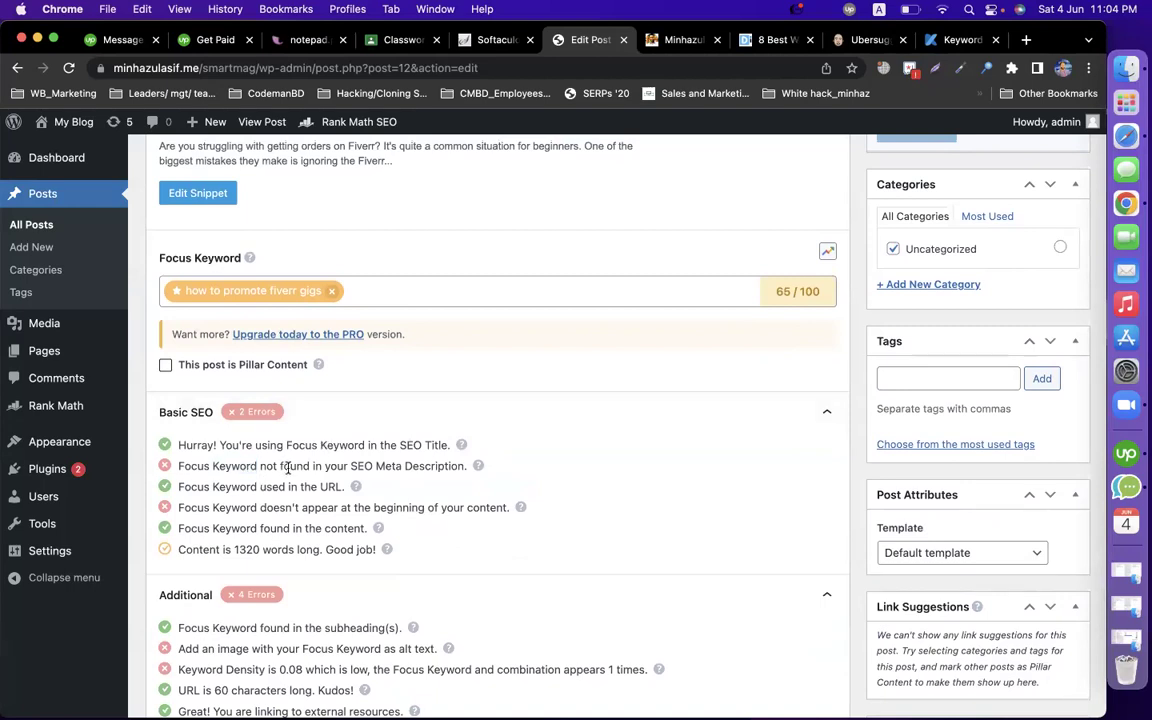
pyautogui.moveTo(352, 465); pyautogui.dragTo(466, 467)
pyautogui.scroll(5, 558, 450)
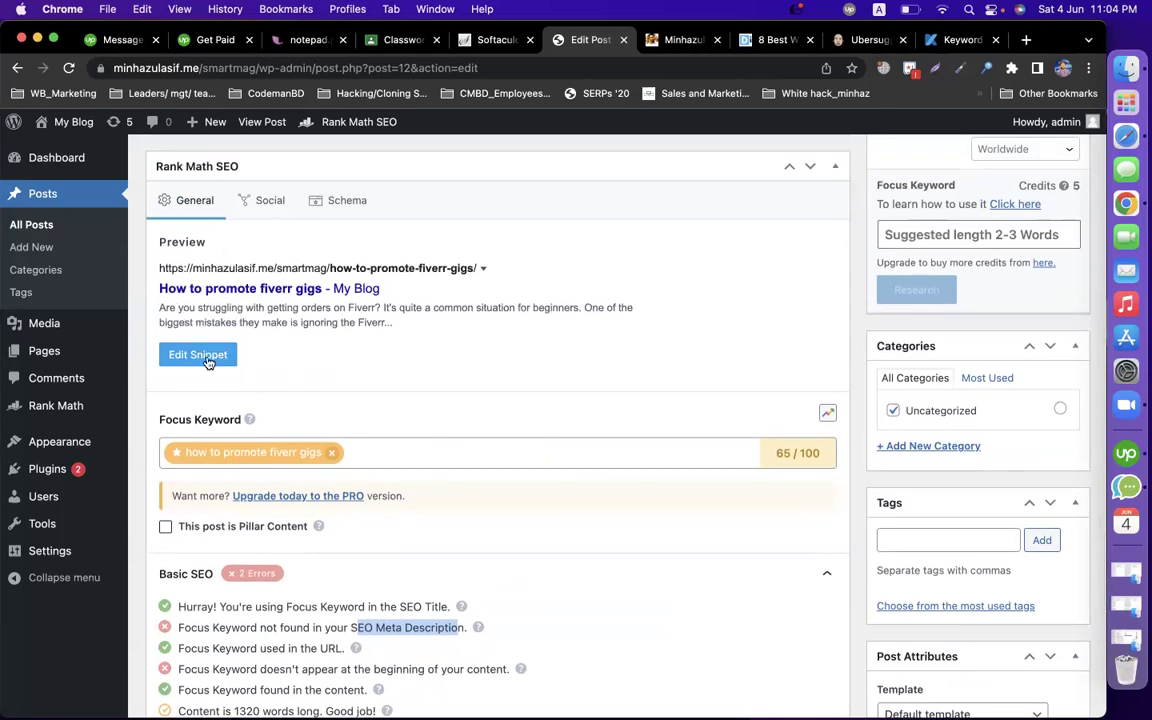
# Step: Search Google for "how to promote fiverr gigs" in the tab showing the Keyword Revealer website
pyautogui.click(943, 42)
pyautogui.click(580, 65)
pyautogui.write('how to promote fiverr gigs')
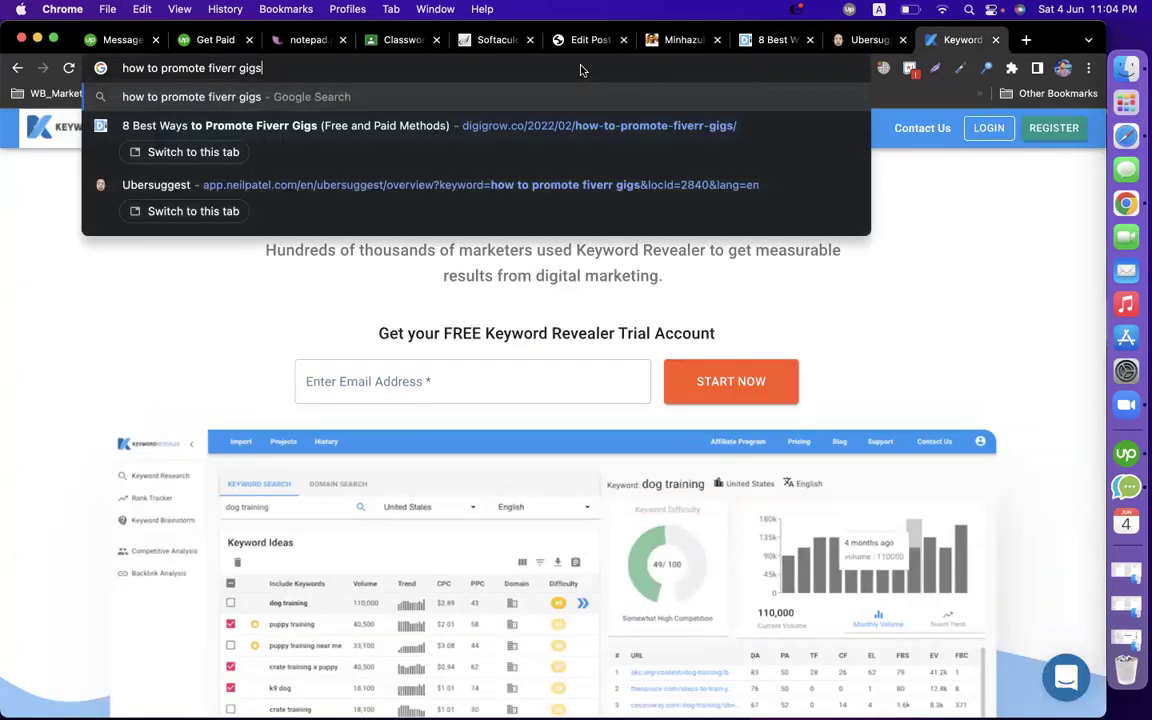
pyautogui.press('Return')
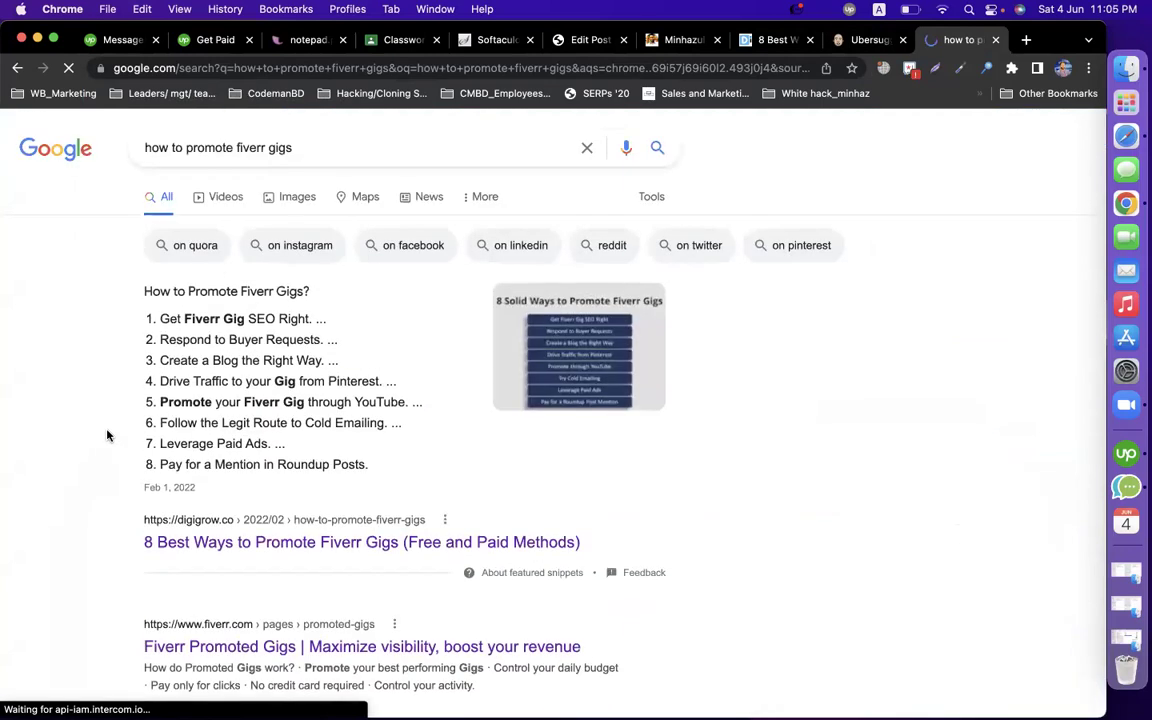
# Step: Examine the titles, URLs and meta descriptions of the Fiverr and LinkedIn search results
pyautogui.scroll(-5, 303, 442)
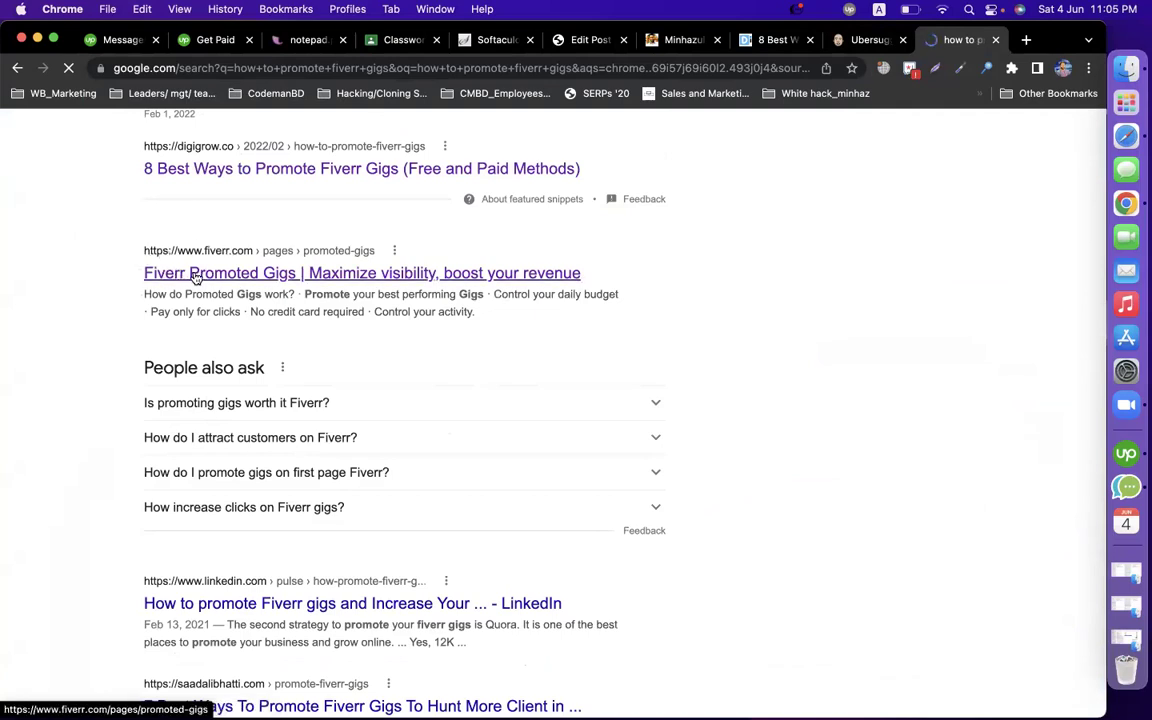
pyautogui.moveTo(145, 294); pyautogui.dragTo(487, 326)
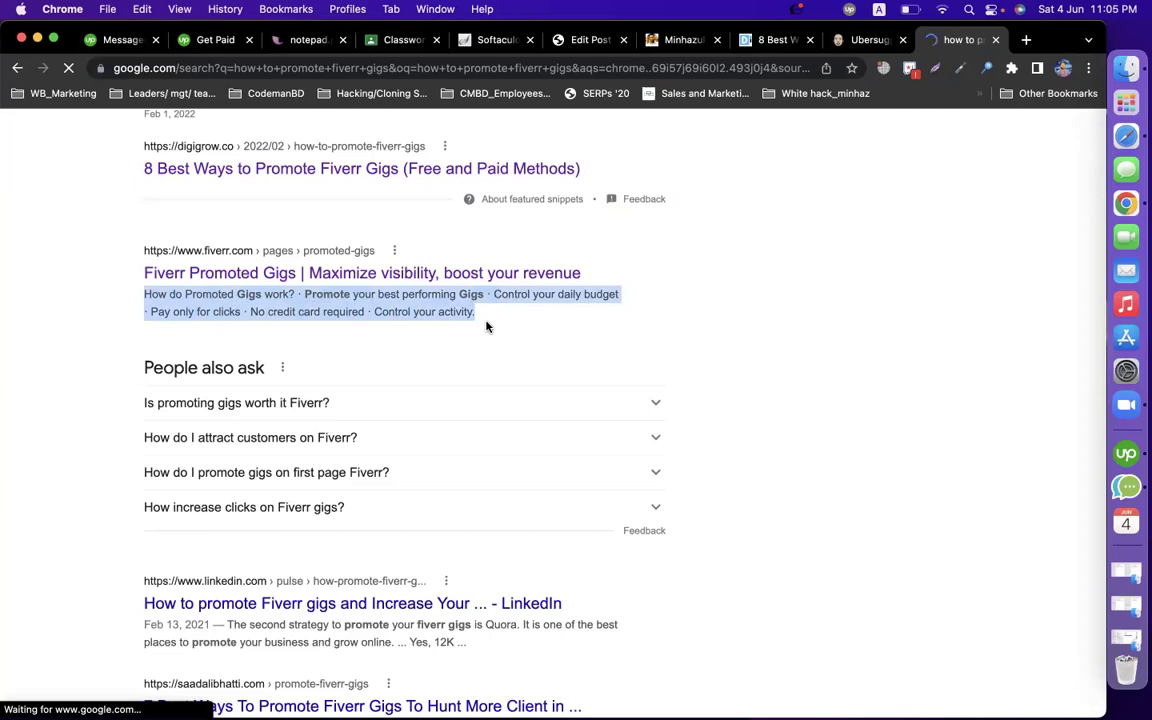
pyautogui.scroll(-3, 751, 458)
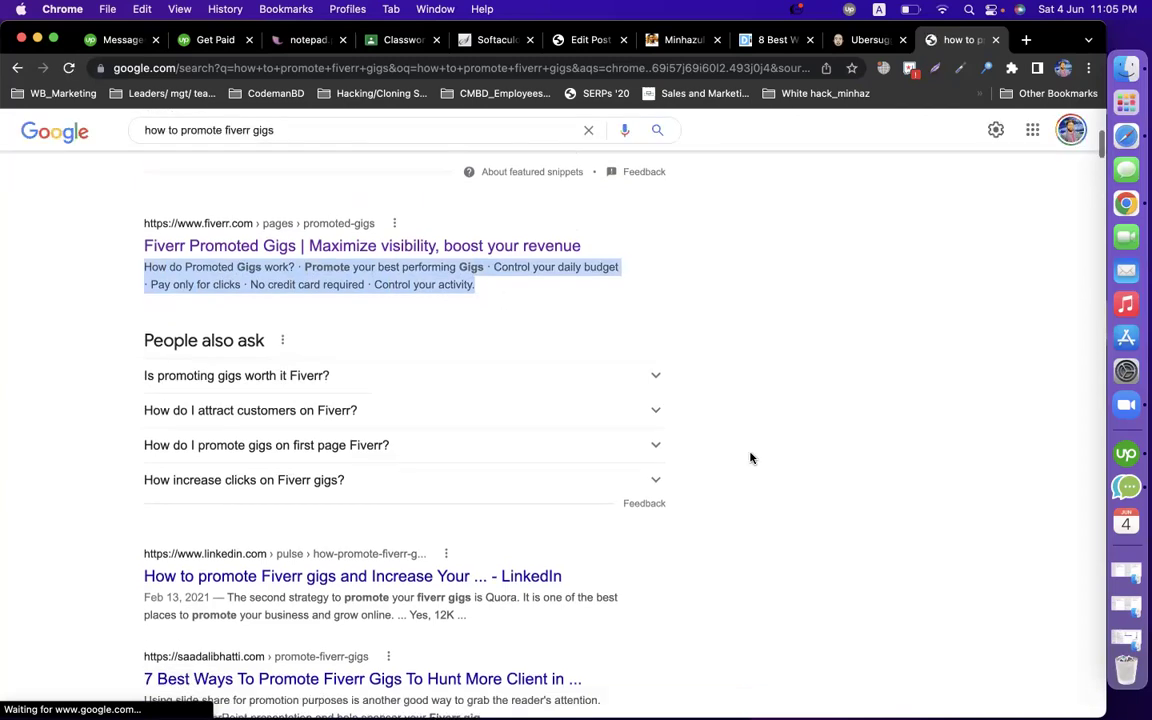
pyautogui.moveTo(620, 443); pyautogui.dragTo(142, 442)
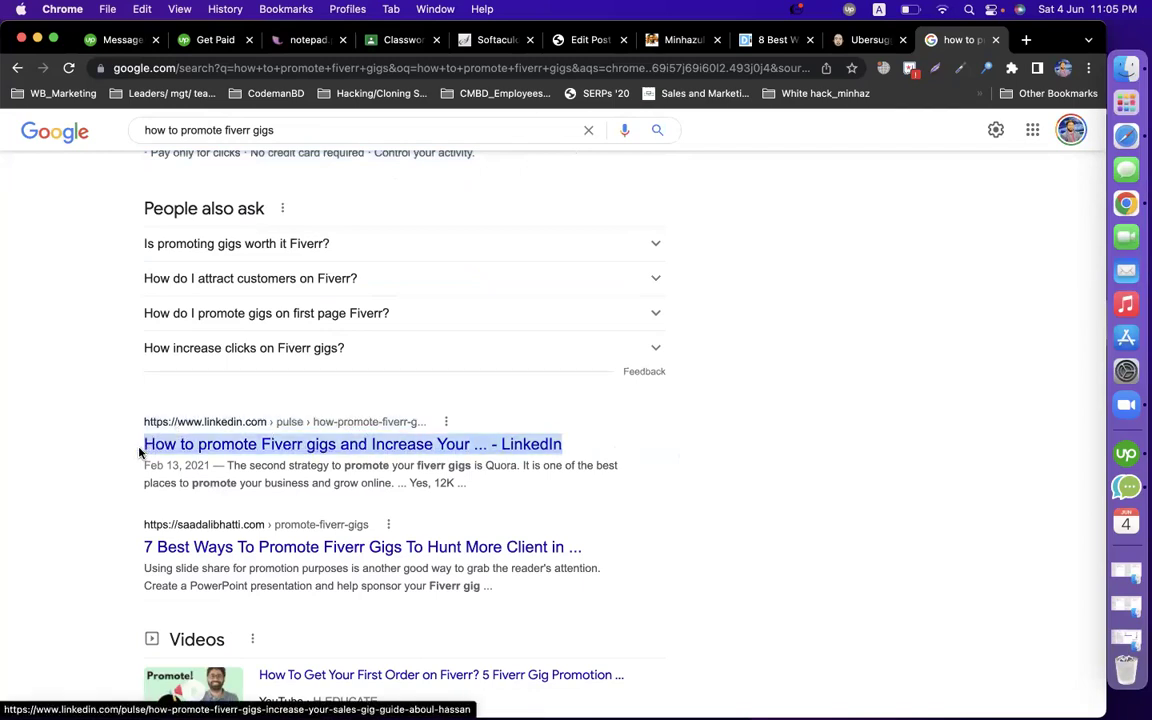
pyautogui.moveTo(230, 465); pyautogui.dragTo(470, 492)
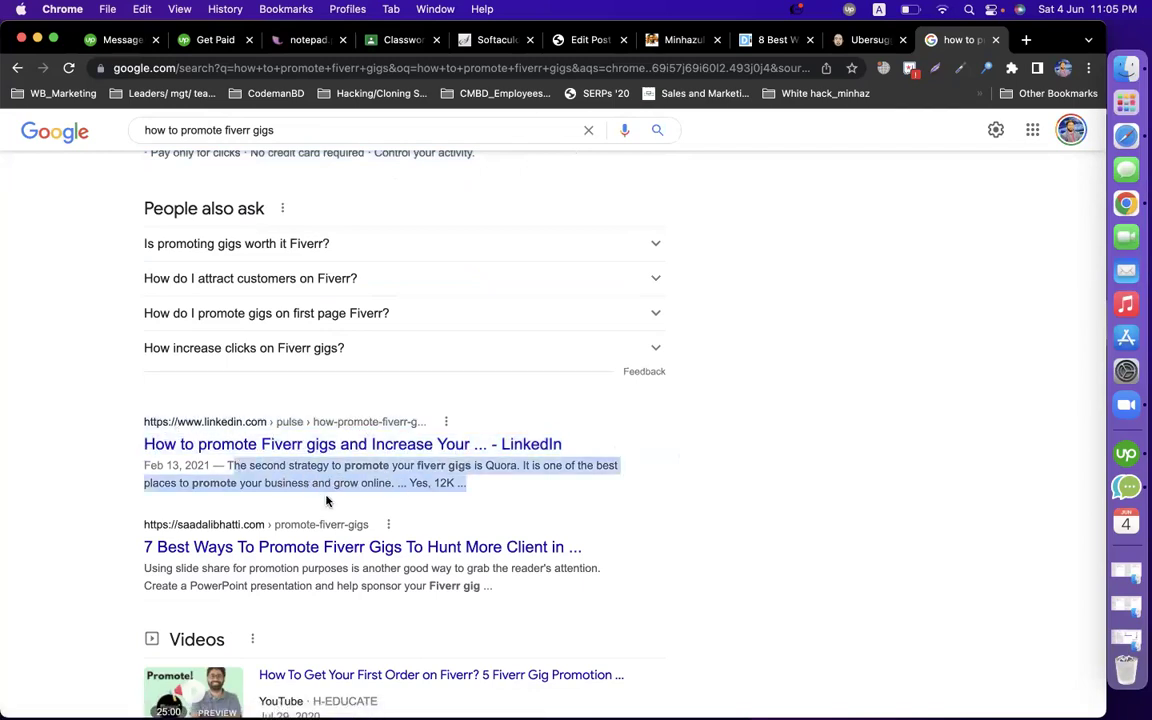
pyautogui.moveTo(612, 437); pyautogui.dragTo(309, 442)
pyautogui.moveTo(430, 420); pyautogui.dragTo(211, 422)
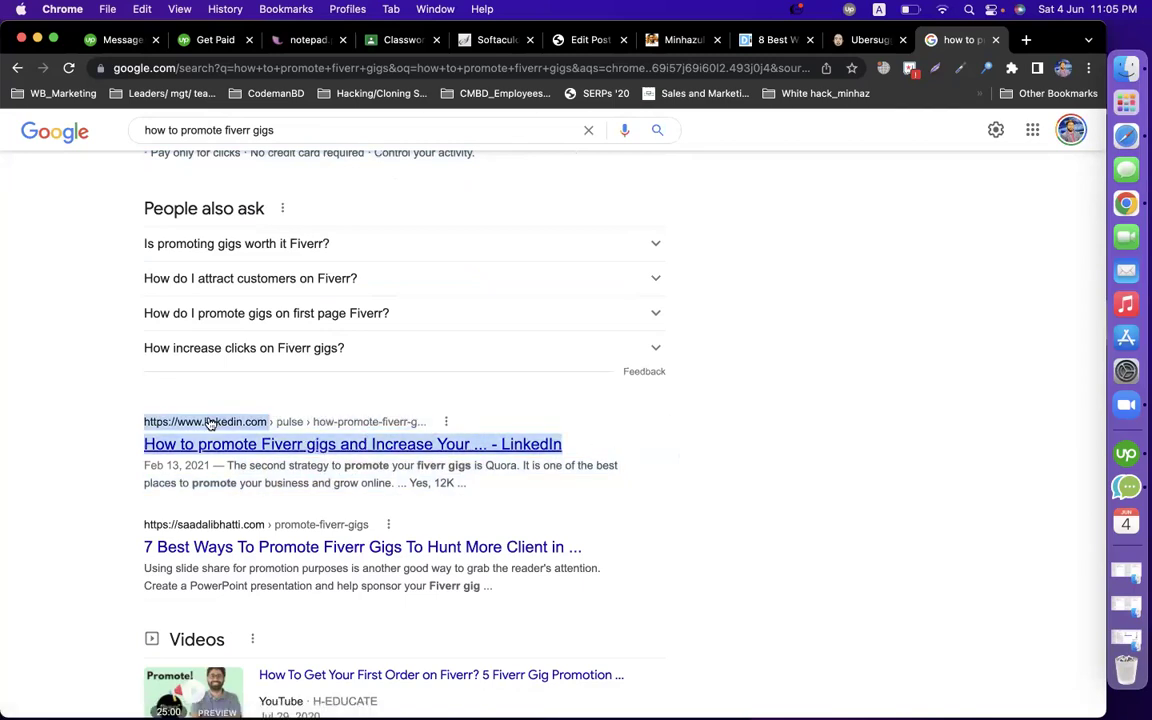
pyautogui.click(202, 477)
pyautogui.moveTo(227, 465); pyautogui.dragTo(374, 482)
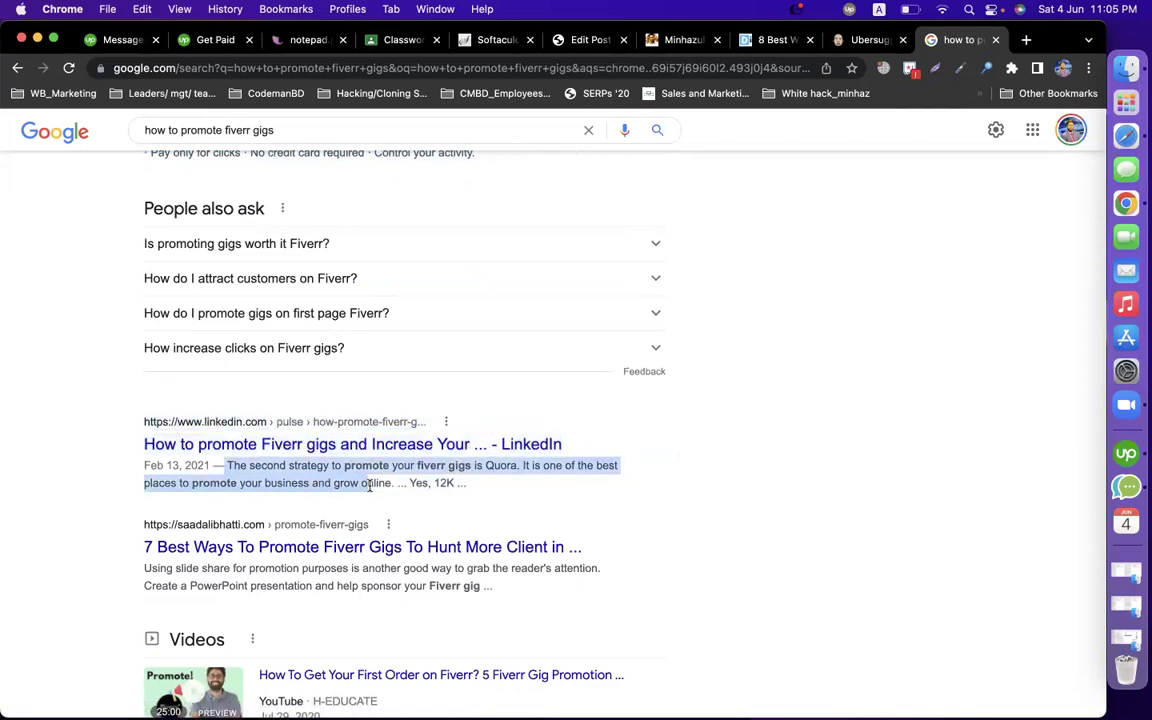
# Step: Return to the post editor, open the Rank Math snippet for editing and begin its description with "how to promote fiverr gigs, I"
pyautogui.click(580, 42)
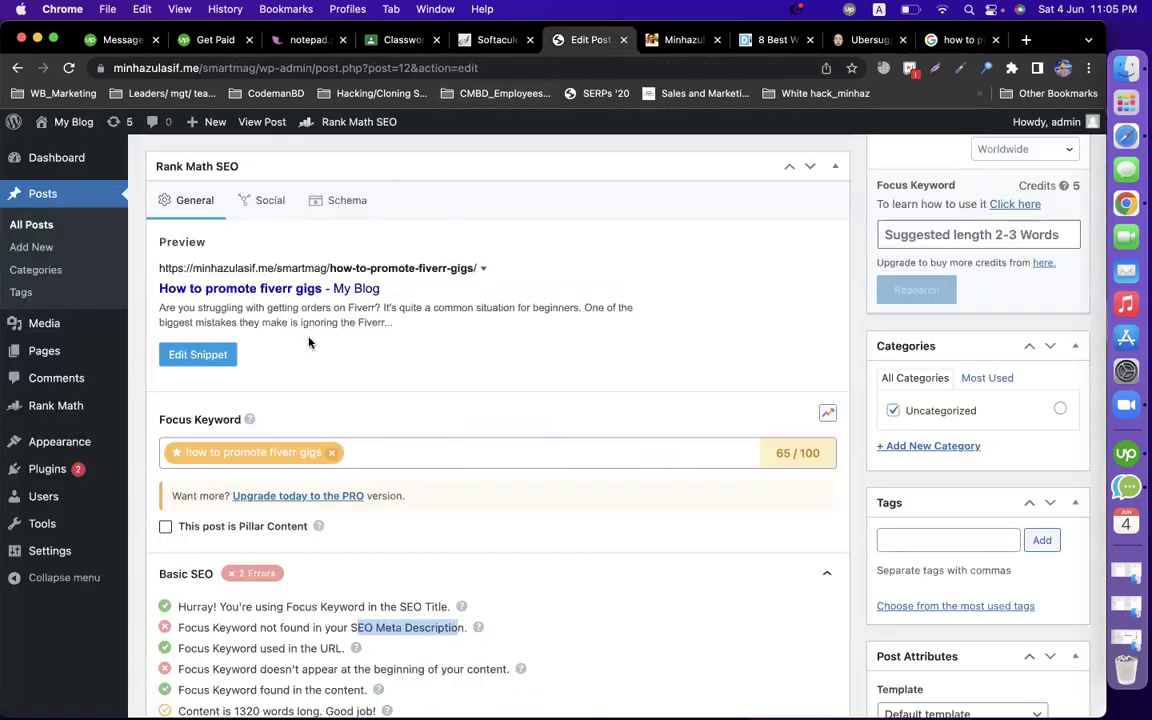
pyautogui.click(203, 355)
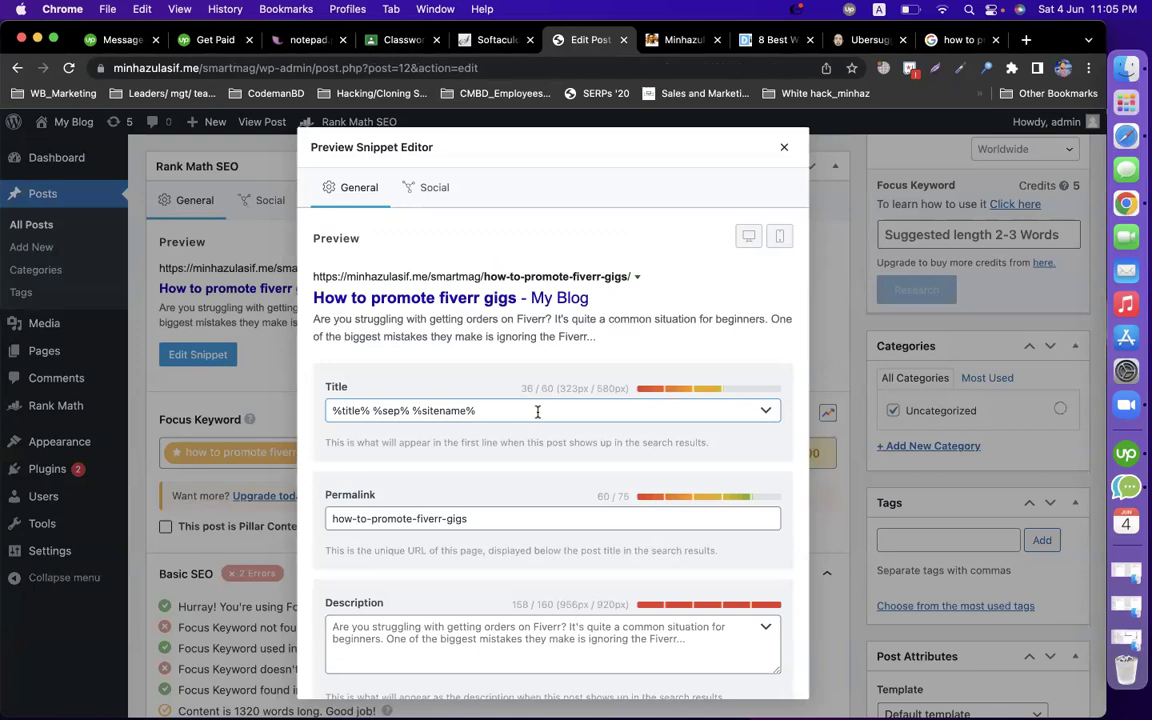
pyautogui.scroll(-1, 527, 480)
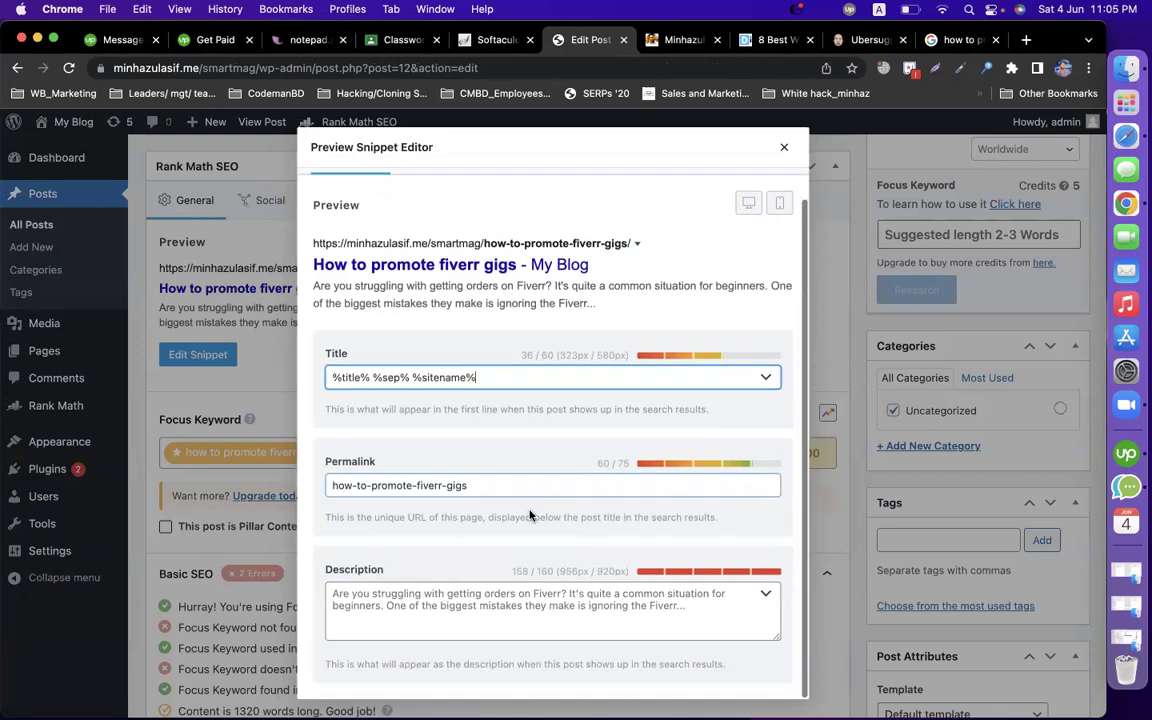
pyautogui.click(494, 486)
pyautogui.click(475, 605)
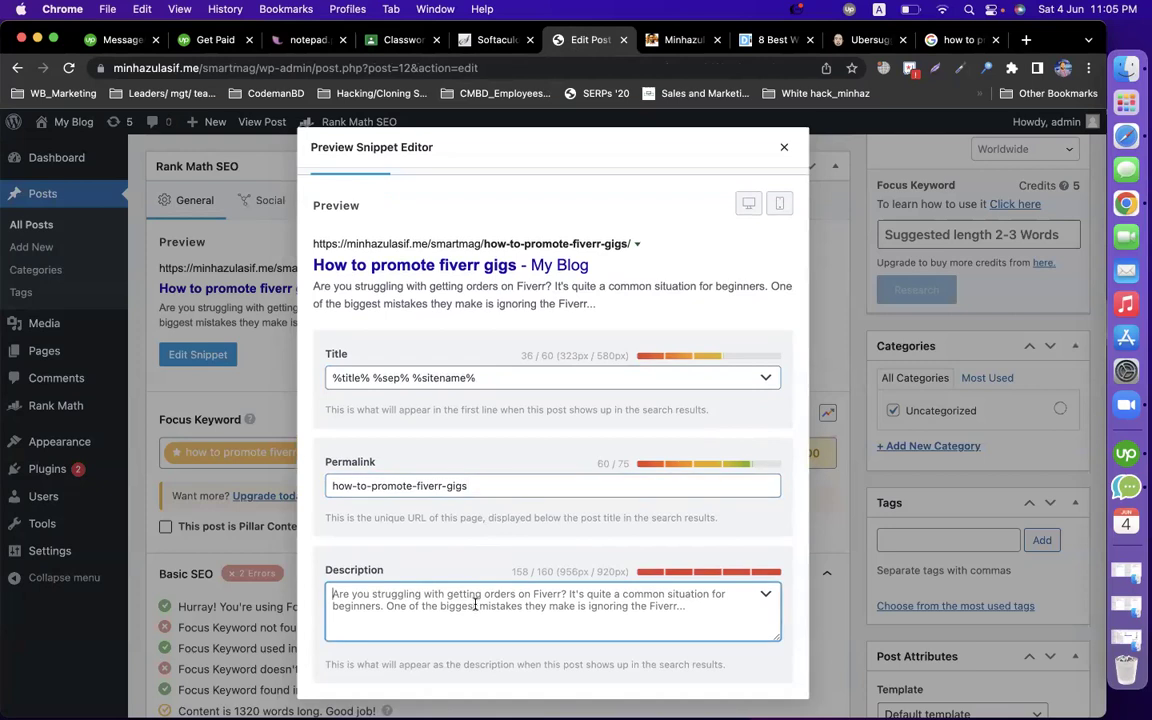
pyautogui.write('how to promote fiverr gigs')
pyautogui.write(',')
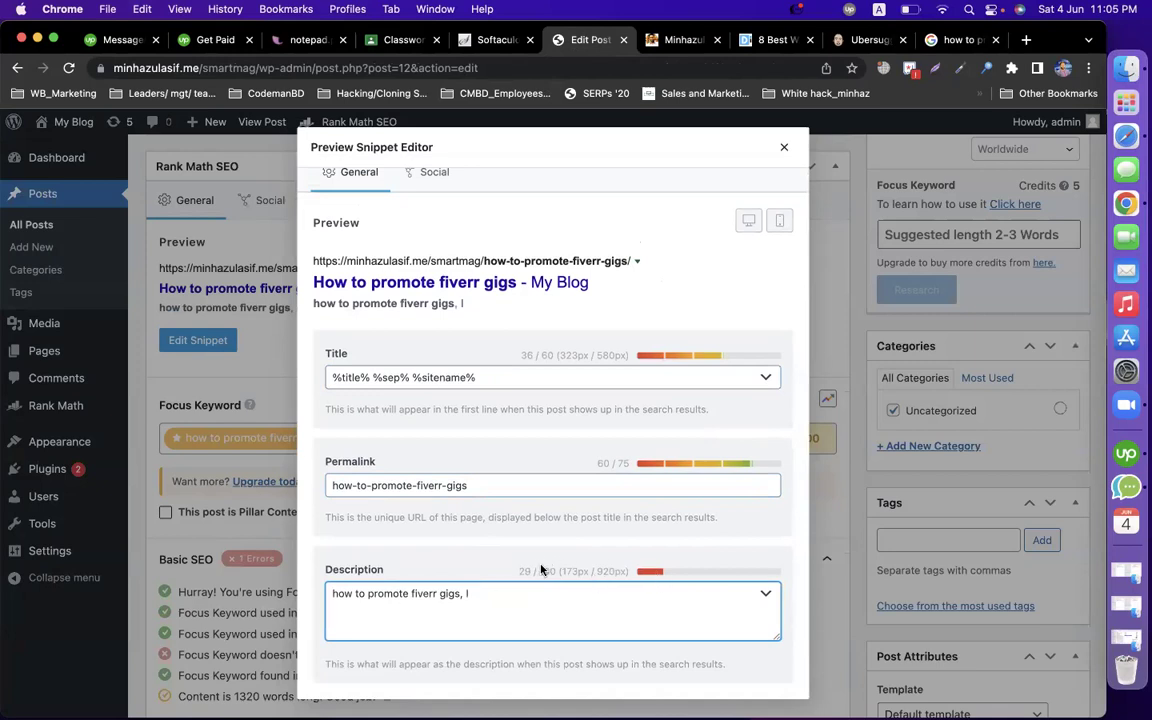
# Step: Complete the snippet description with "have shown few important tricks to promote fiverr gigs easily in free method." and close the snippet editor
pyautogui.click(525, 593)
pyautogui.write('have show')
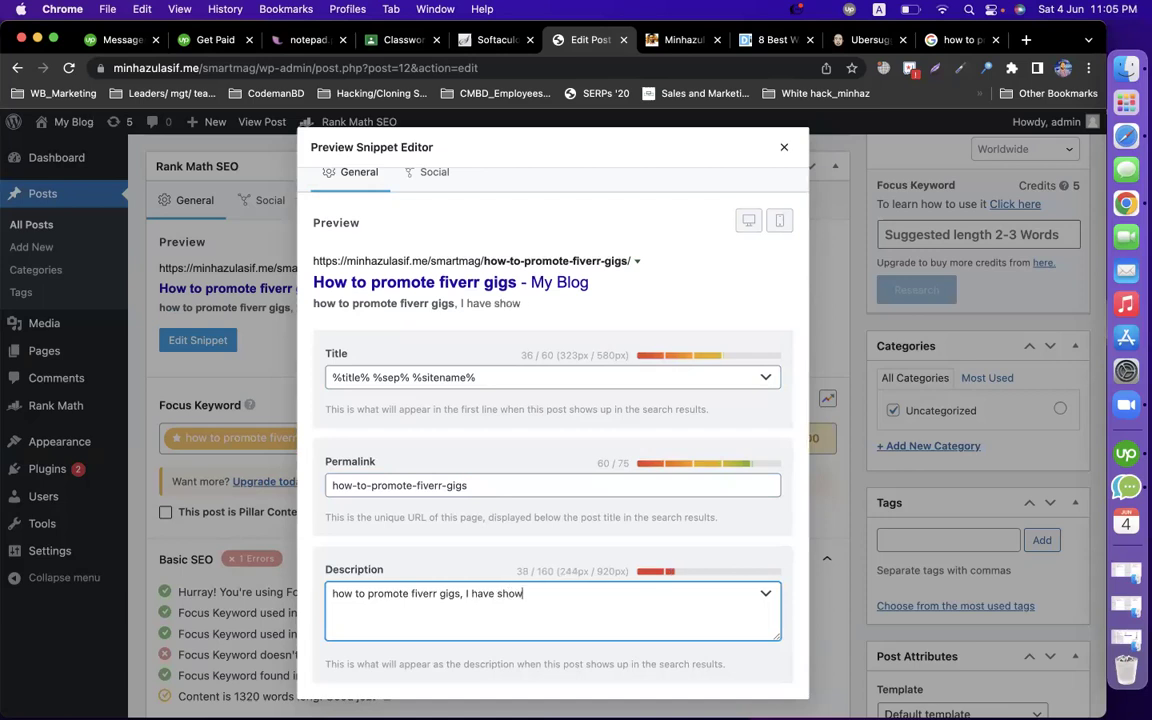
pyautogui.write('n few impo')
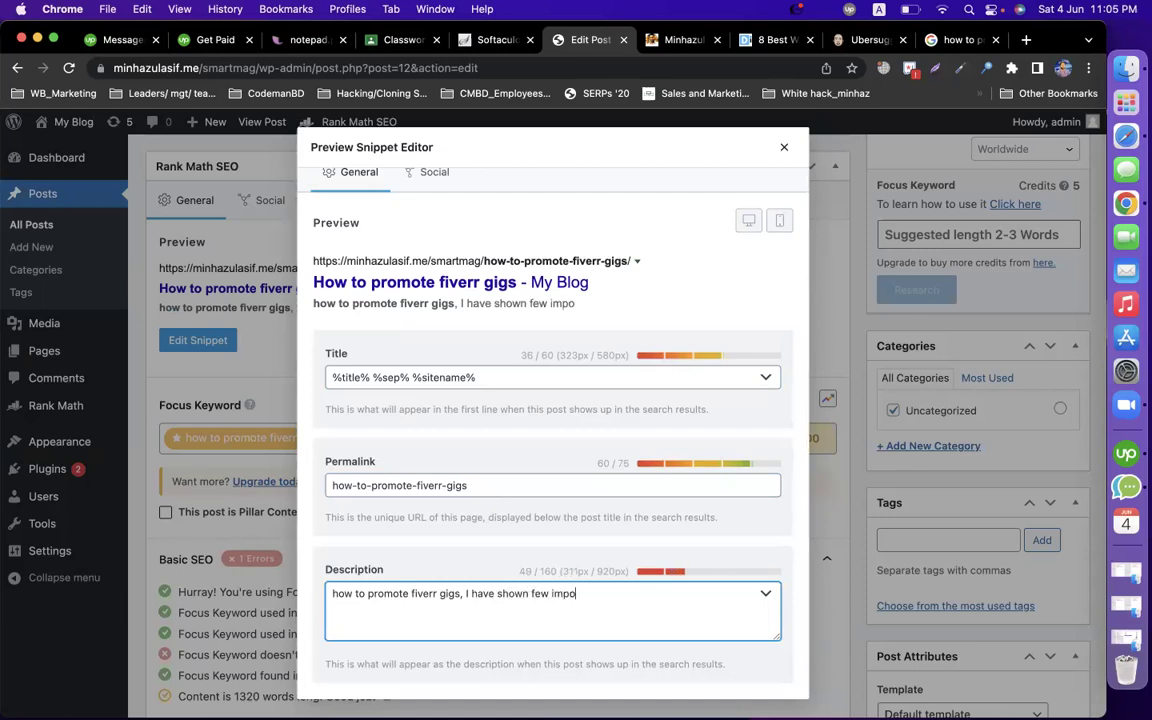
pyautogui.write('r')
pyautogui.write('tant tricks to ')
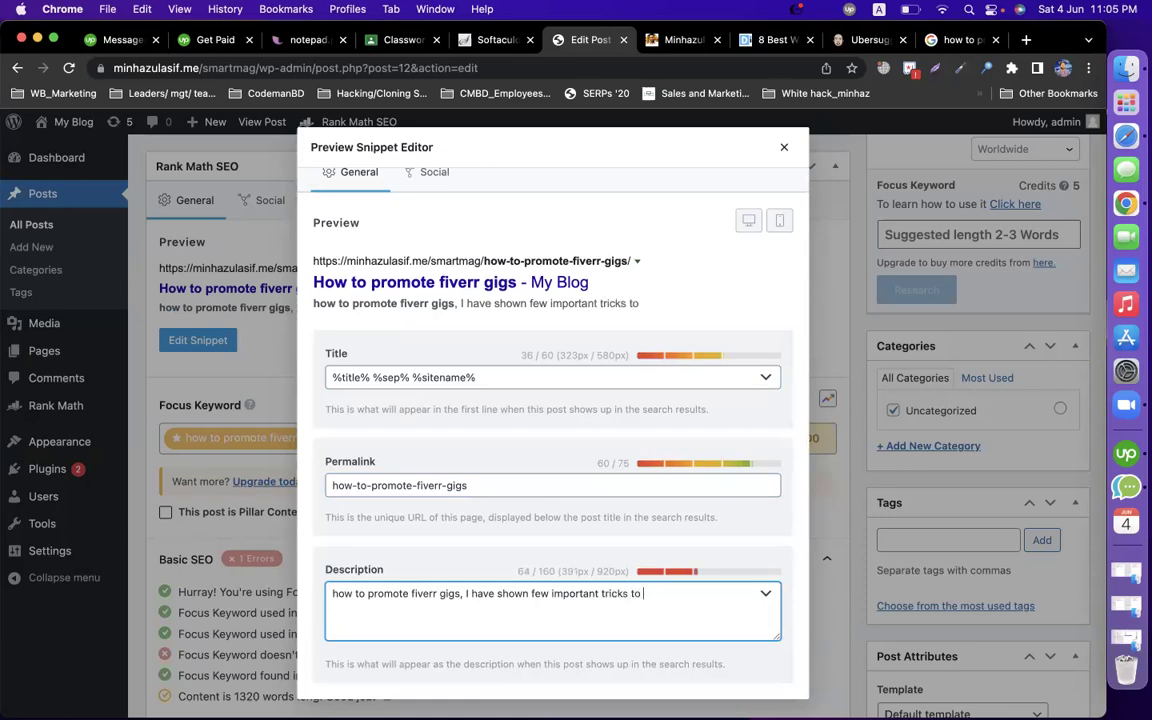
pyautogui.write('promote fiverr gigs')
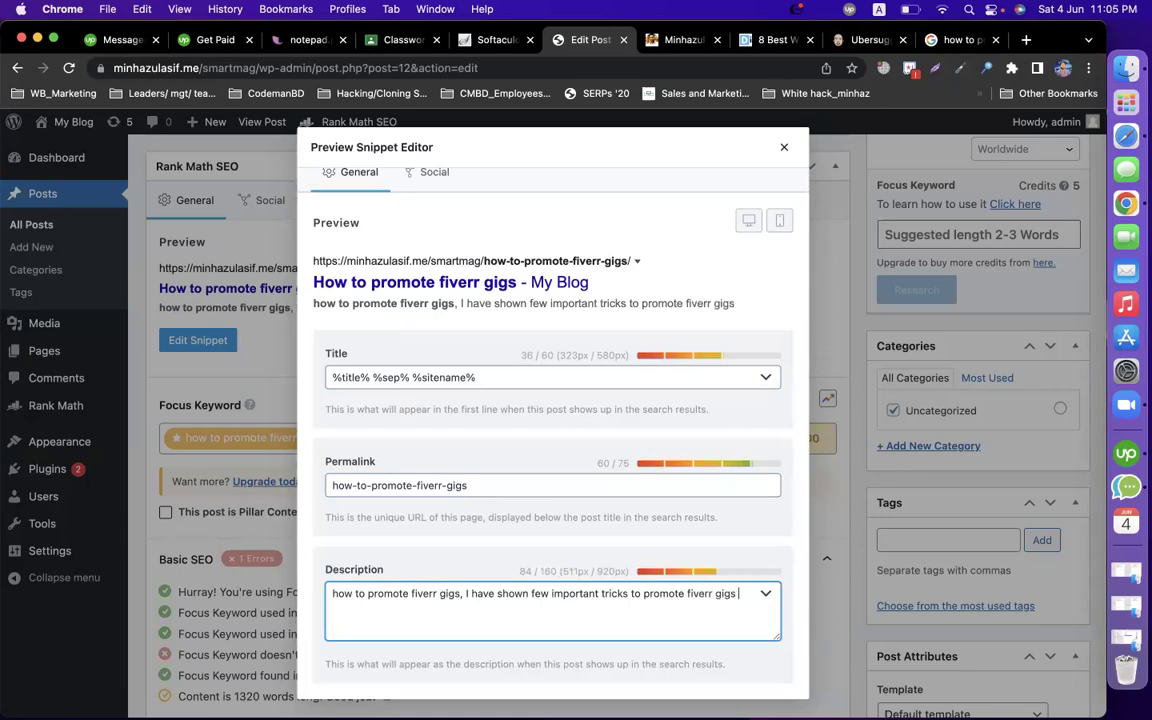
pyautogui.write(' easily in free method.')
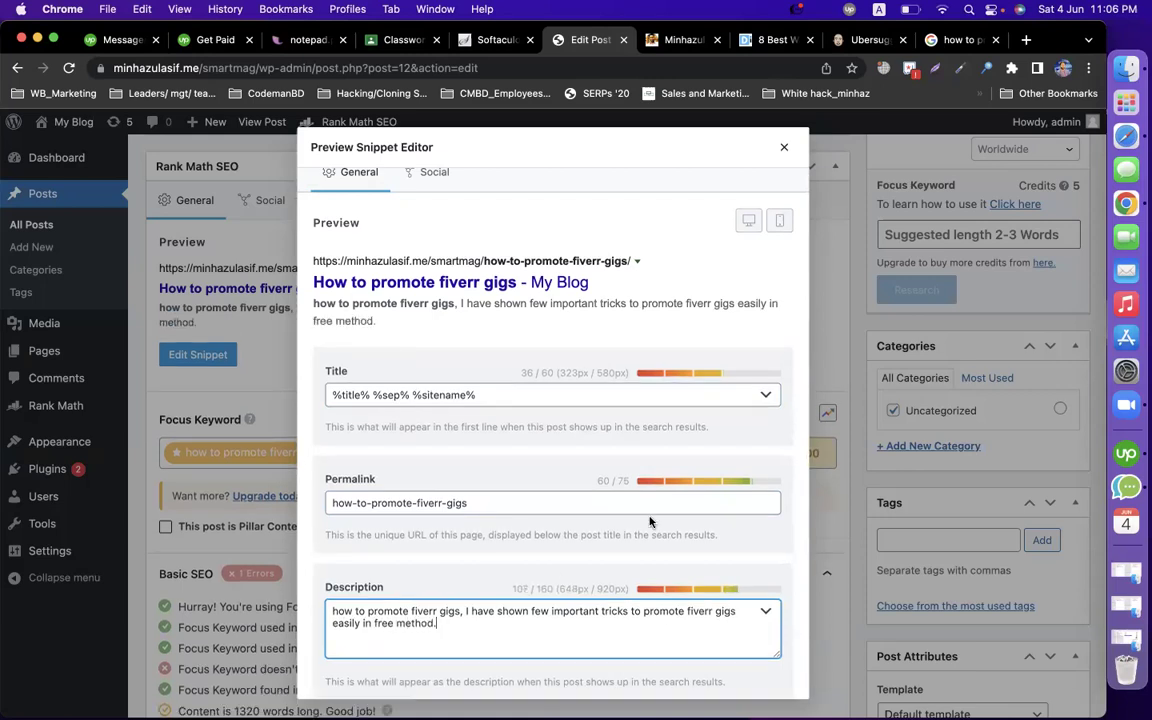
pyautogui.scroll(-1, 649, 521)
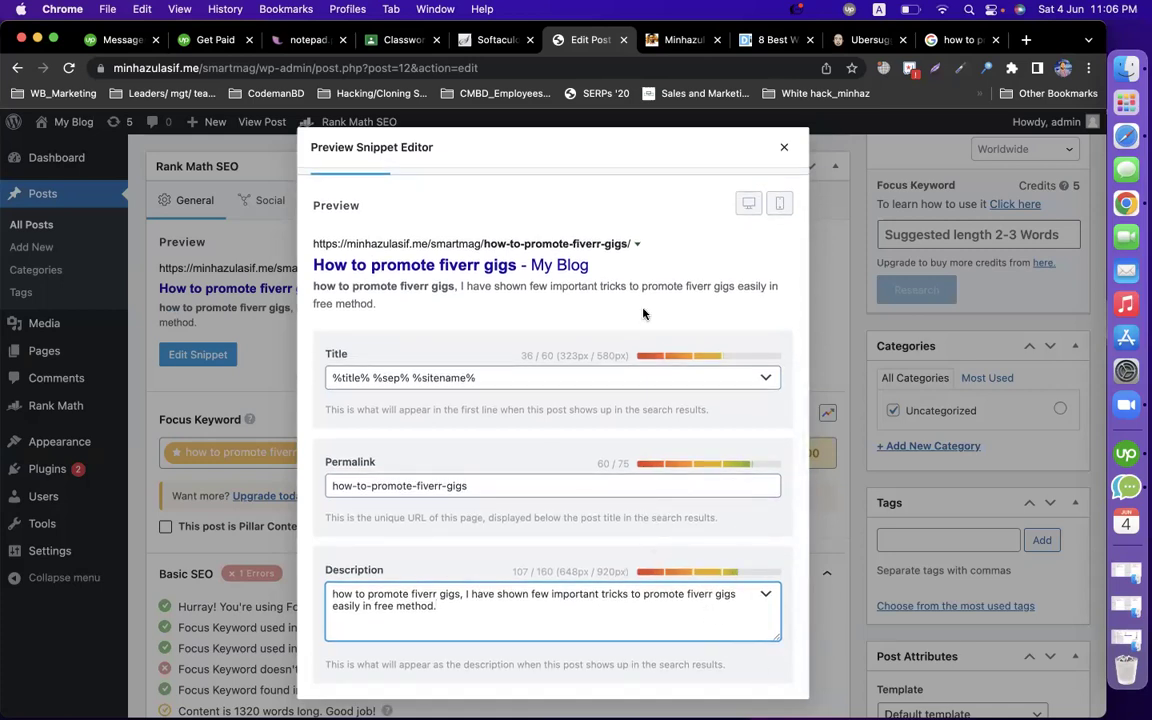
pyautogui.click(709, 132)
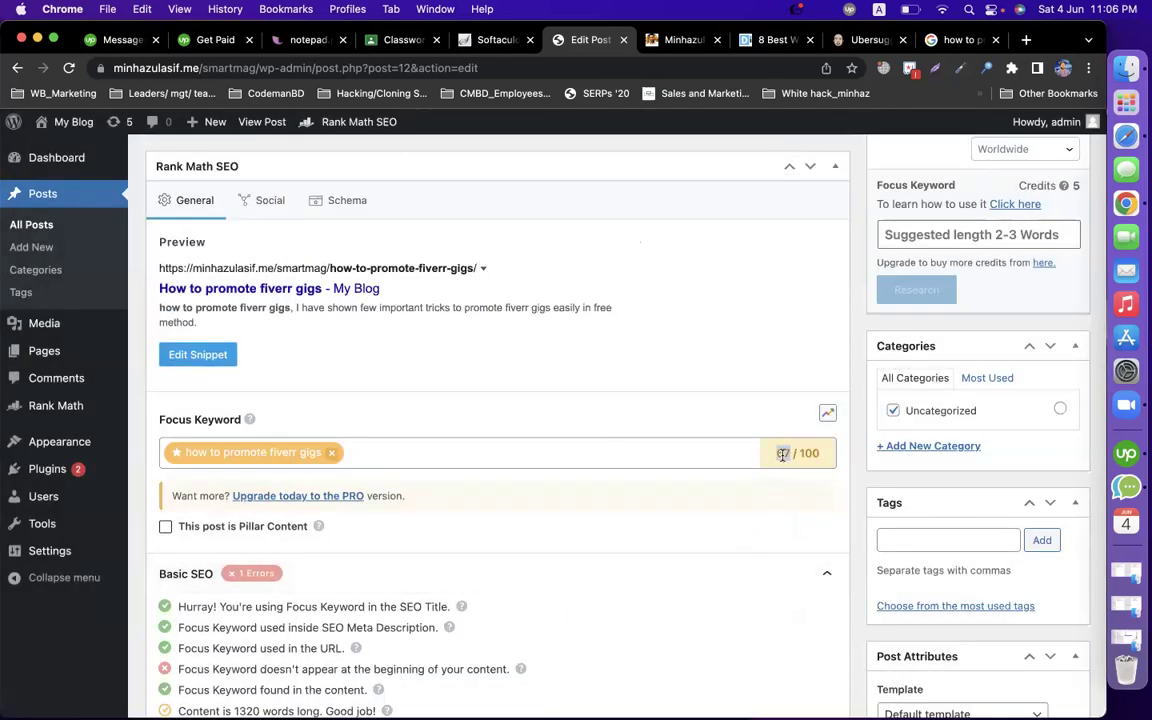
# Step: Review the Rank Math score, the Basic SEO checks and the focus keyword in the snippet preview's description
pyautogui.scroll(-3, 684, 525)
pyautogui.scroll(-1, 684, 525)
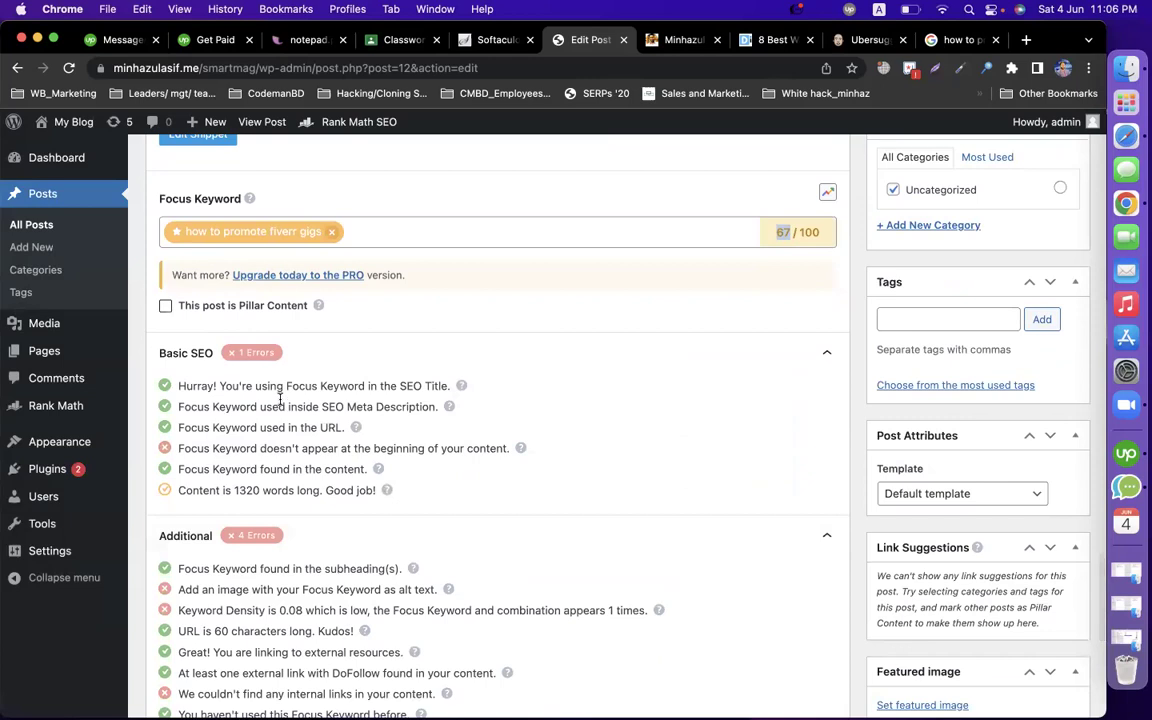
pyautogui.moveTo(291, 388); pyautogui.dragTo(324, 406)
pyautogui.click(300, 420)
pyautogui.scroll(1, 284, 430)
pyautogui.scroll(4, 284, 430)
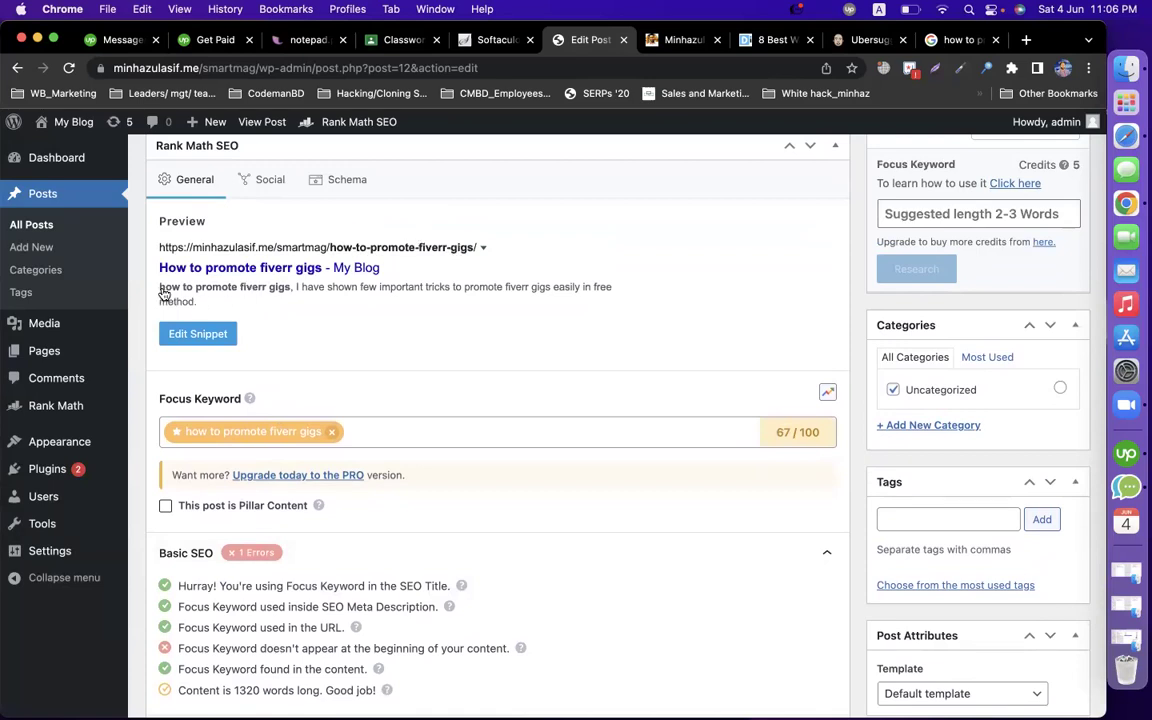
pyautogui.moveTo(291, 288); pyautogui.dragTo(159, 288)
pyautogui.press('cmd+c')
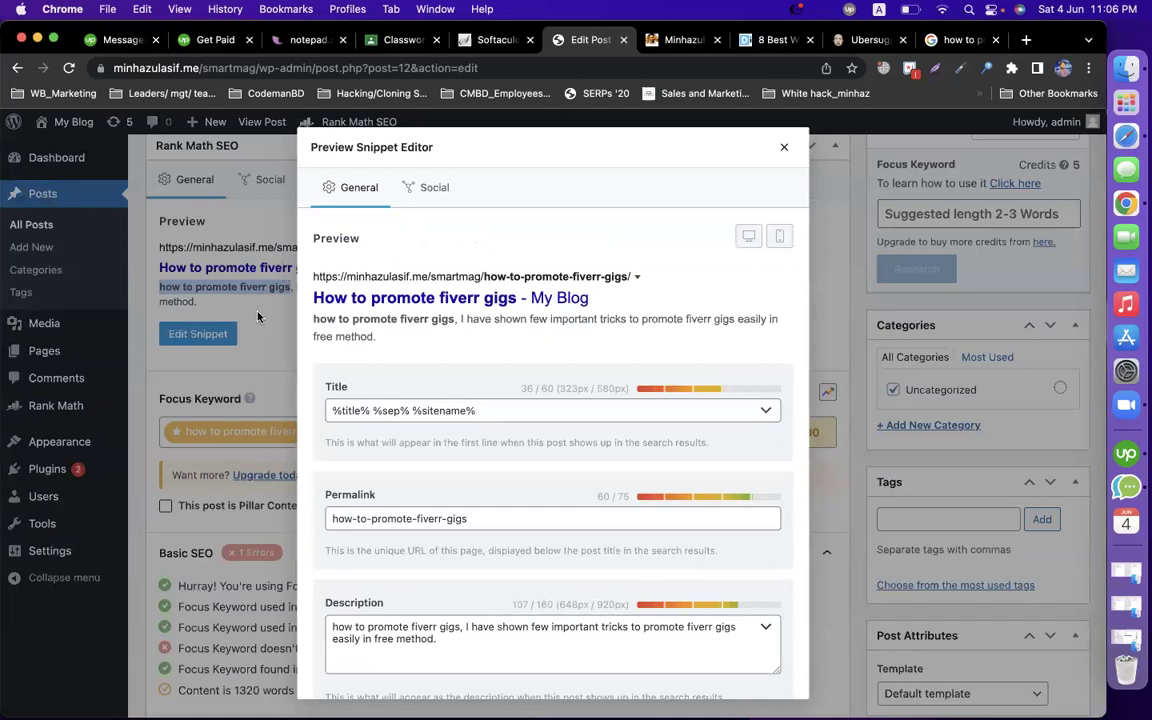
pyautogui.click(783, 147)
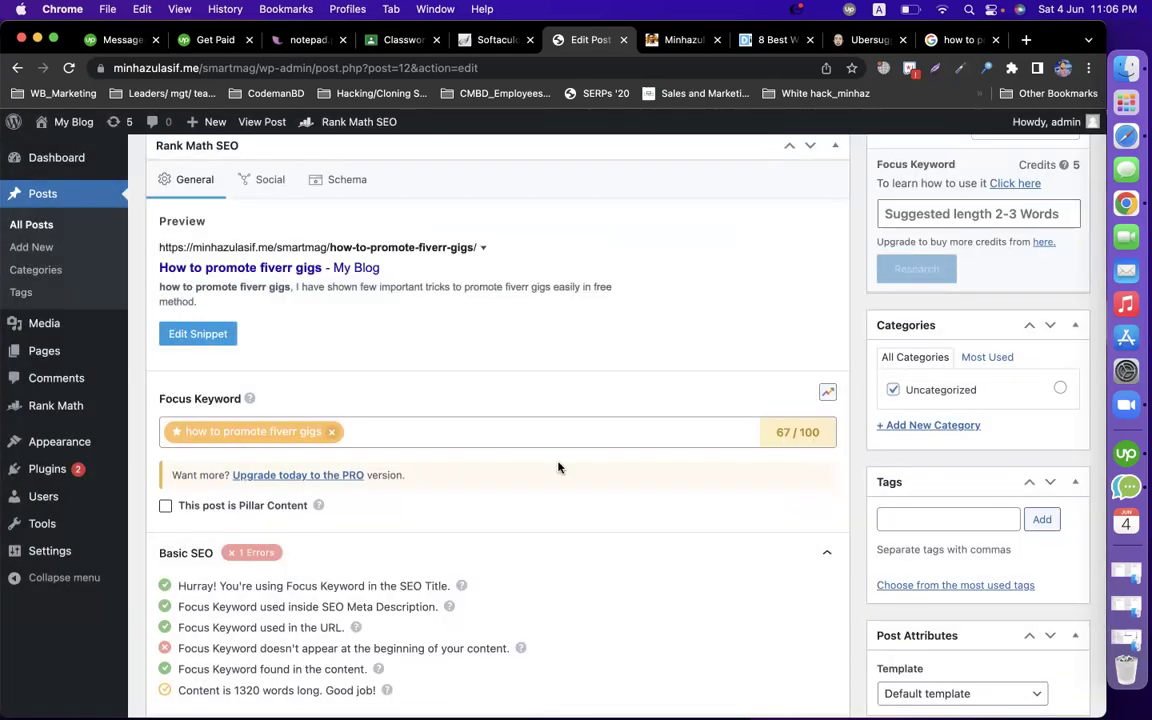
# Step: Address the failed content-beginning check by adding "How to promote fiverr gigs" as a new first line above the post's opening paragraph
pyautogui.scroll(-3, 558, 467)
pyautogui.moveTo(260, 503); pyautogui.dragTo(293, 503)
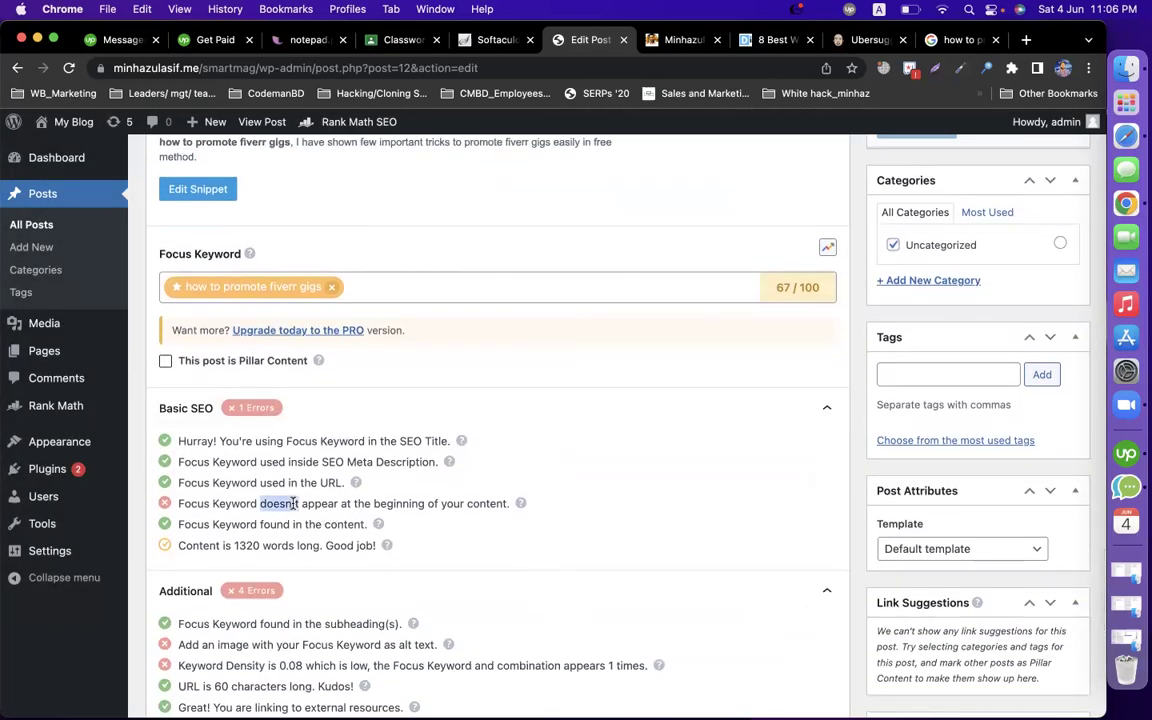
pyautogui.tripleClick(293, 503)
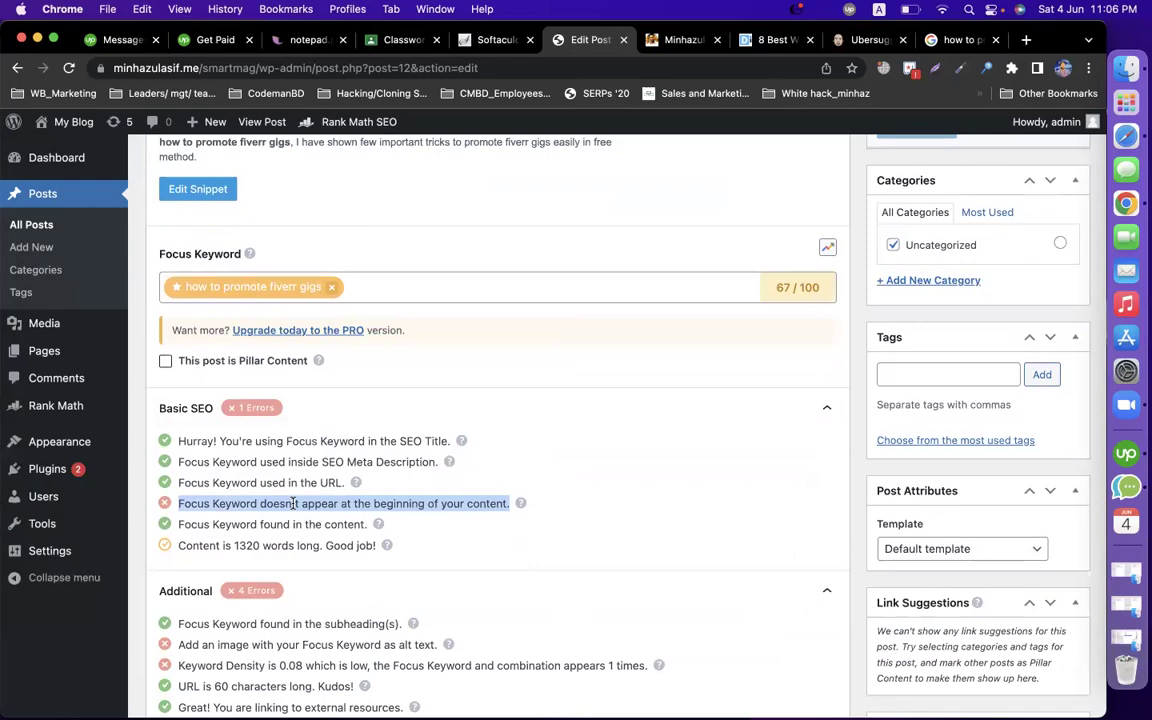
pyautogui.scroll(20, 863, 430)
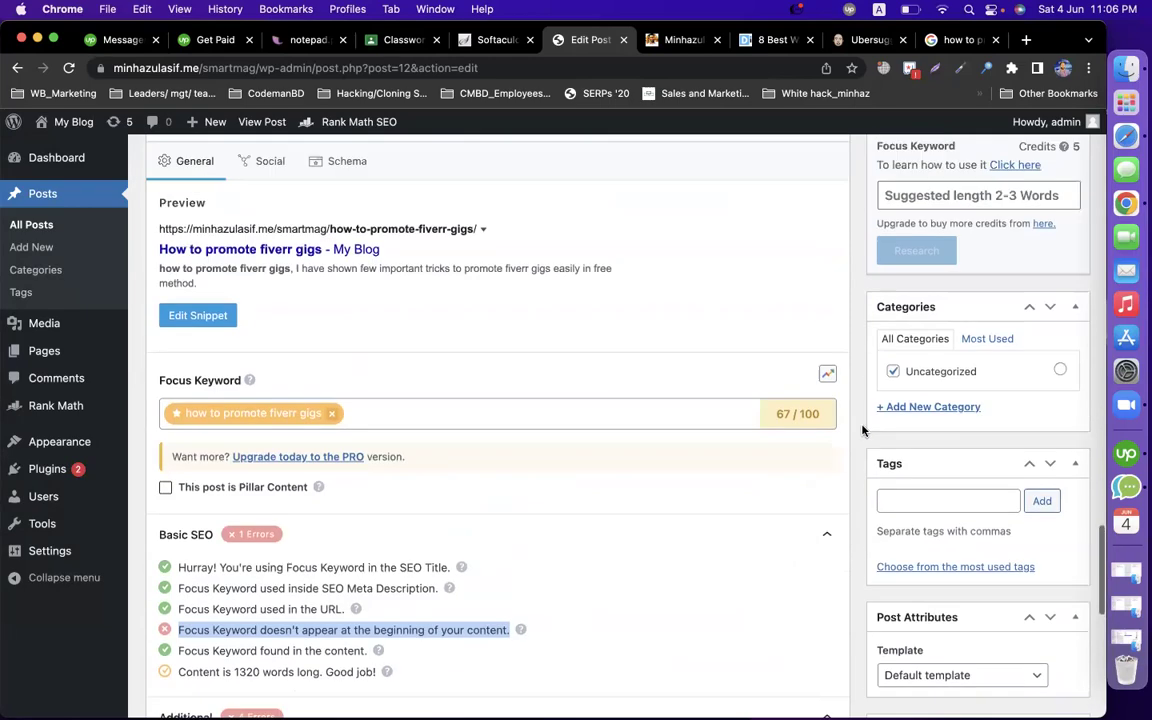
pyautogui.scroll(15, 563, 460)
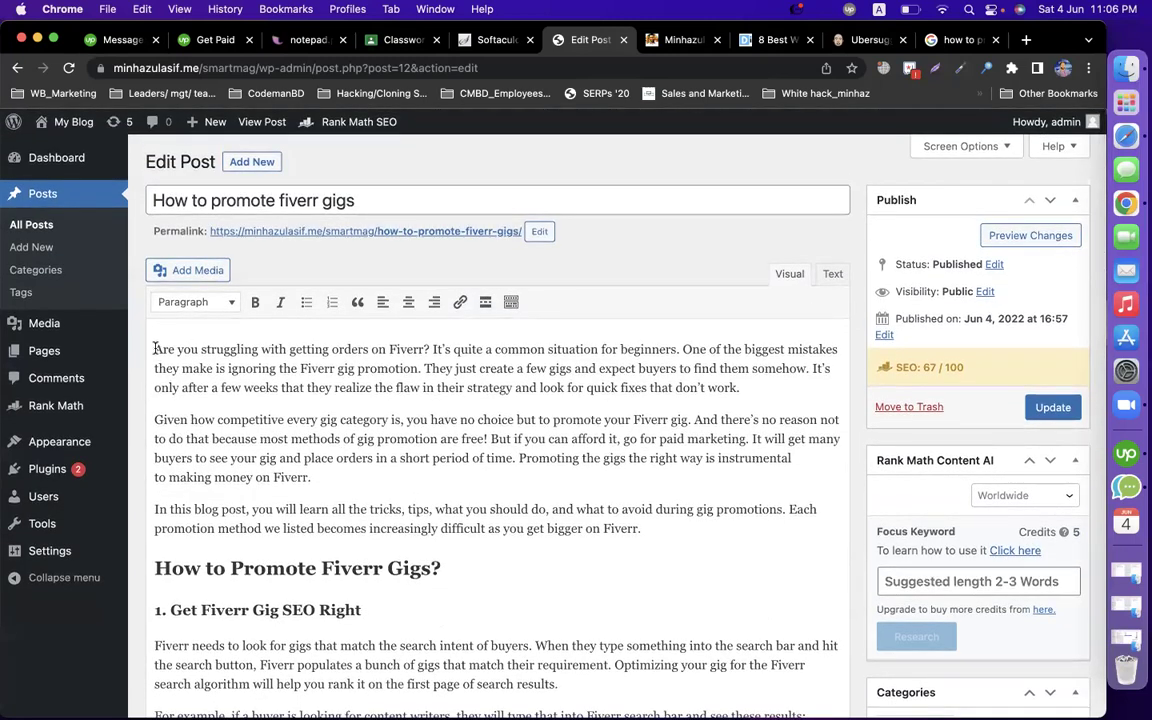
pyautogui.click(155, 349)
pyautogui.press('Return')
pyautogui.press('Up')
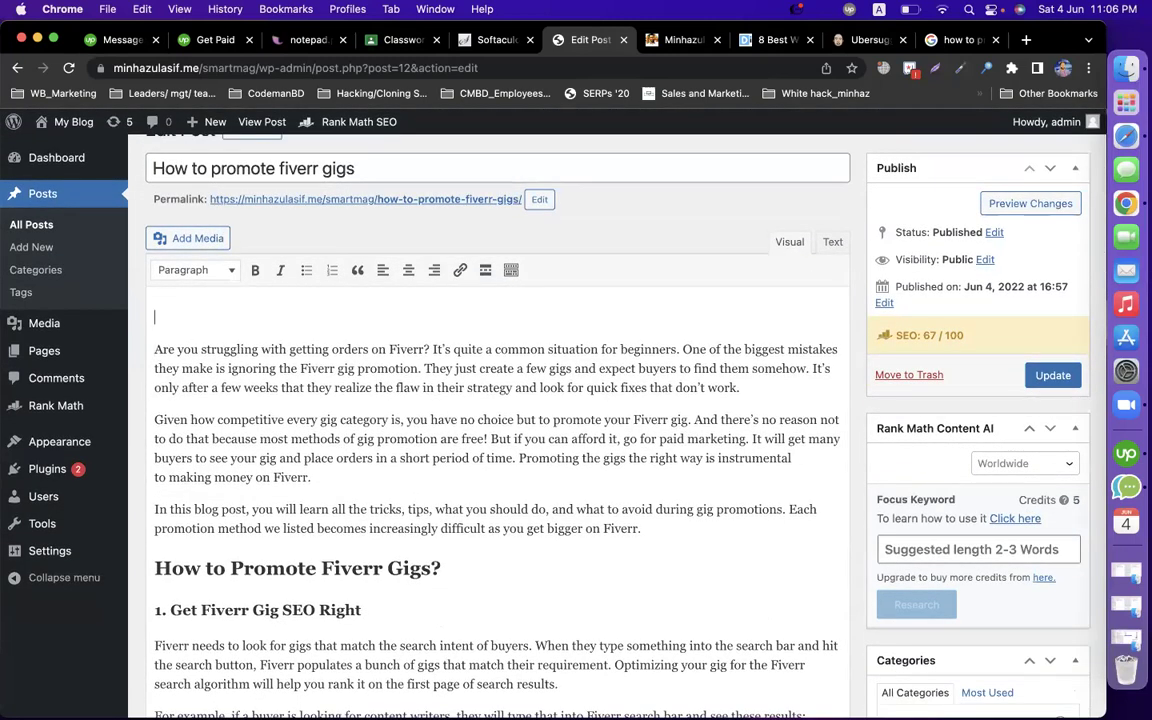
pyautogui.press('cmd+v')
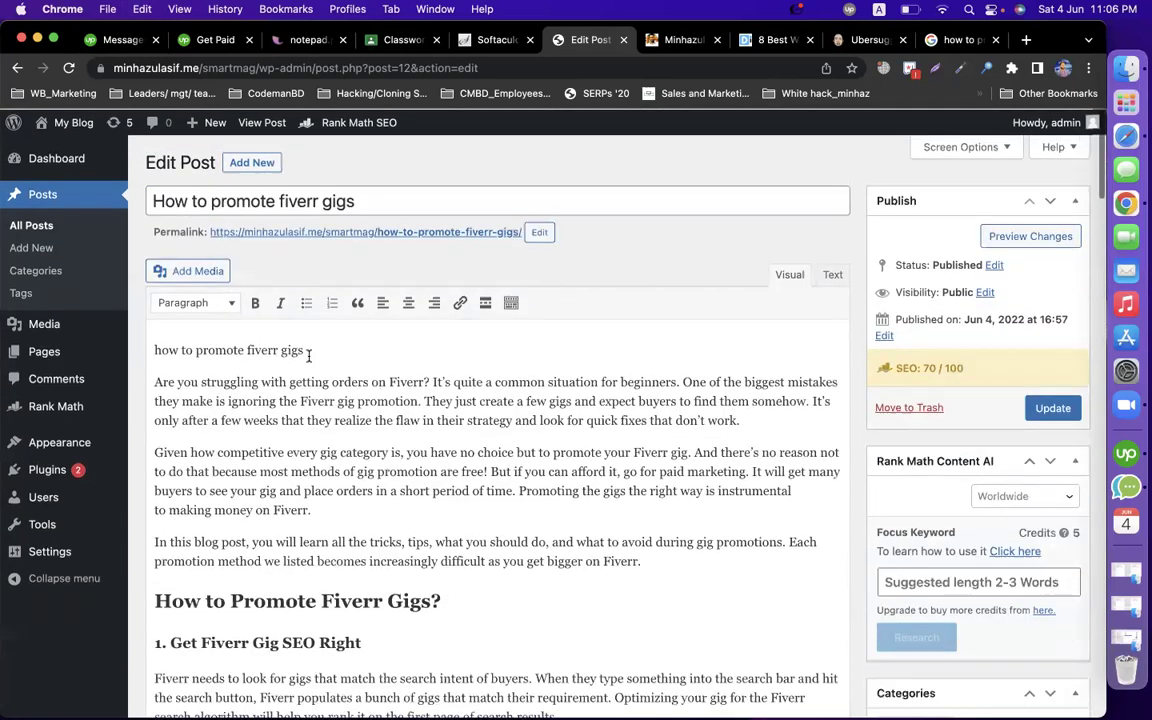
pyautogui.moveTo(155, 350); pyautogui.dragTo(162, 349)
pyautogui.write('H')
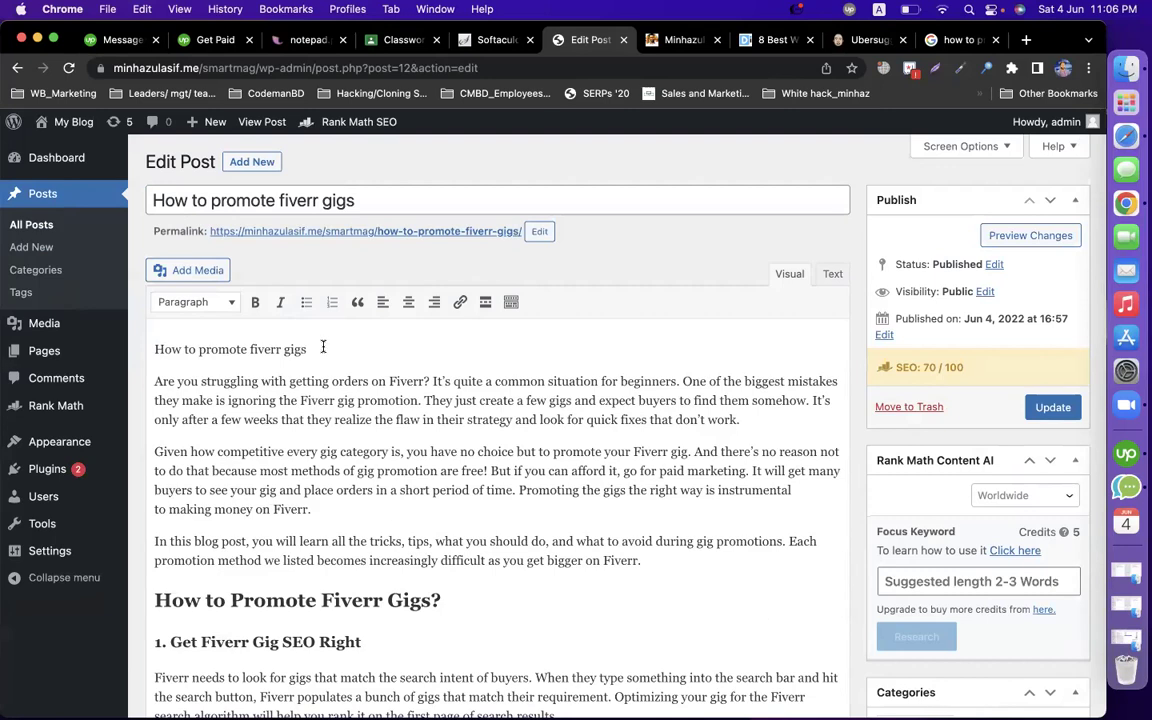
# Step: Format the new opening line "How to promote fiverr gigs" as Heading 1
pyautogui.moveTo(321, 342); pyautogui.dragTo(154, 349)
pyautogui.click(198, 308)
pyautogui.click(195, 305)
pyautogui.click(195, 303)
pyautogui.click(240, 361)
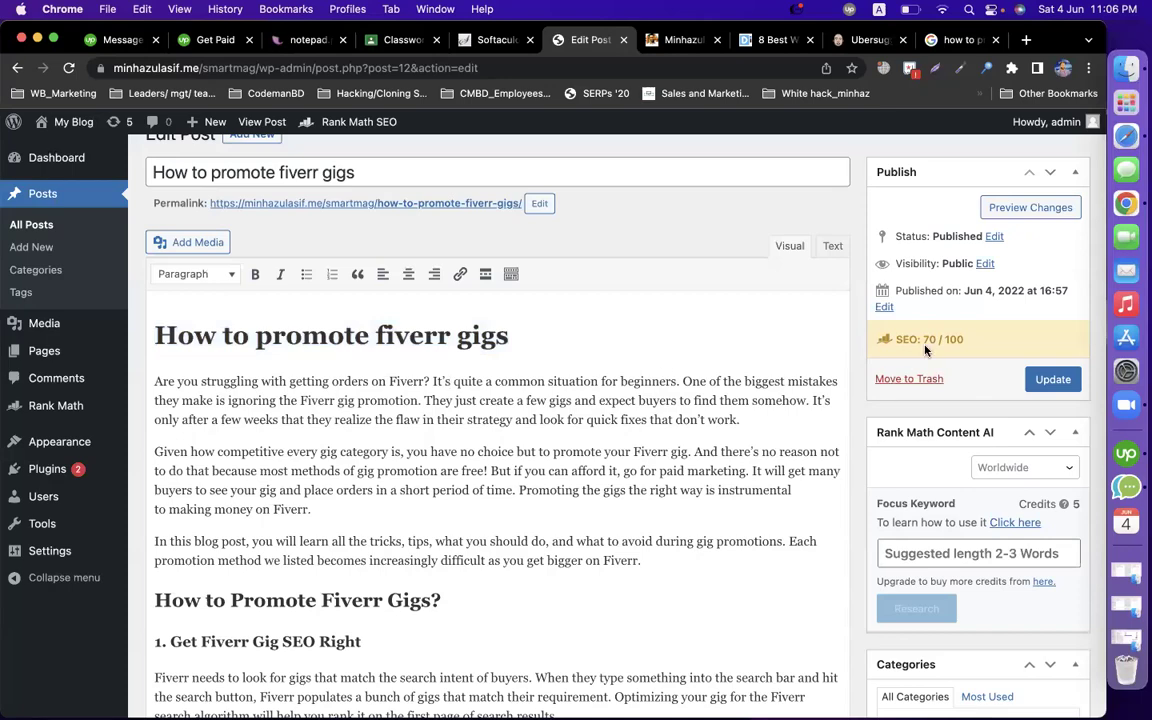
# Step: Review the Rank Math Basic SEO checks for keyword placement at the content's beginning, keyword use in the content and content length
pyautogui.scroll(-20, 906, 436)
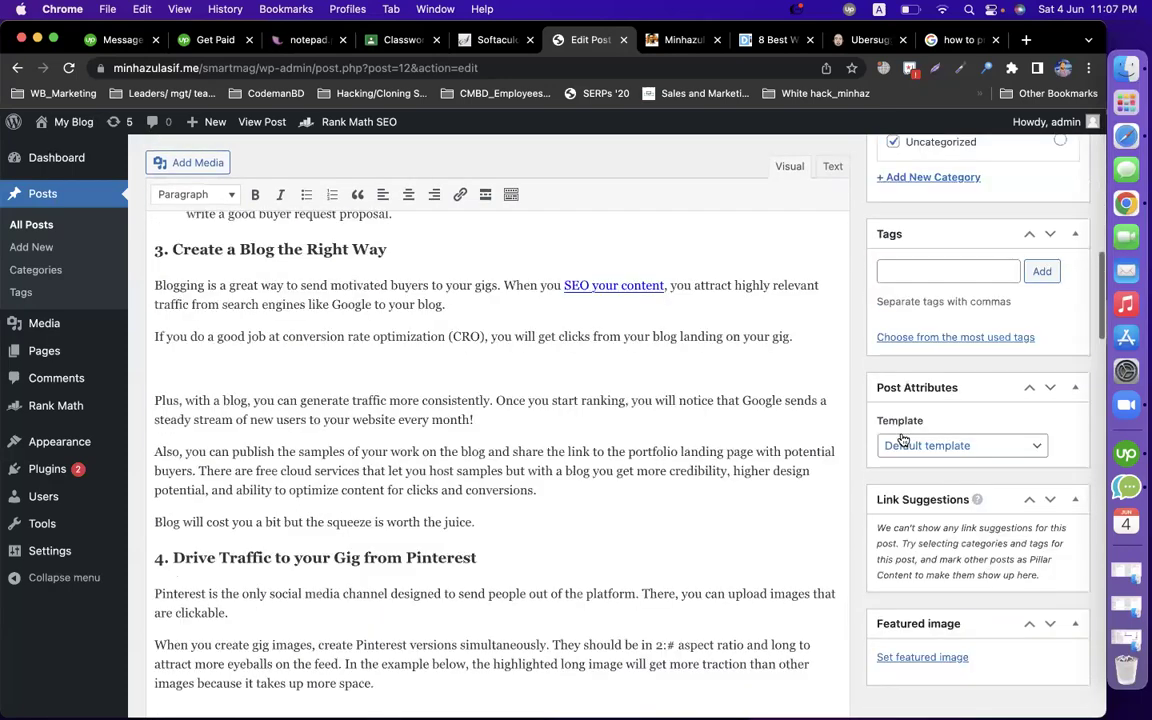
pyautogui.scroll(-20, 903, 440)
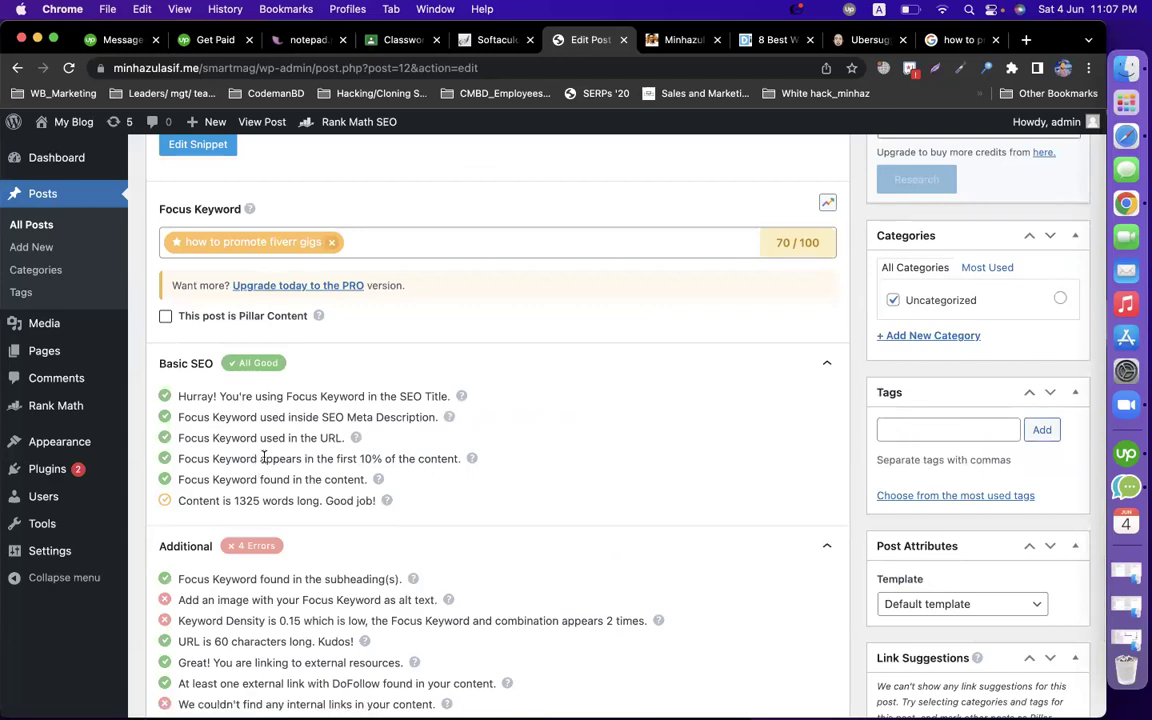
pyautogui.moveTo(204, 458); pyautogui.dragTo(400, 461)
pyautogui.moveTo(225, 480); pyautogui.dragTo(340, 480)
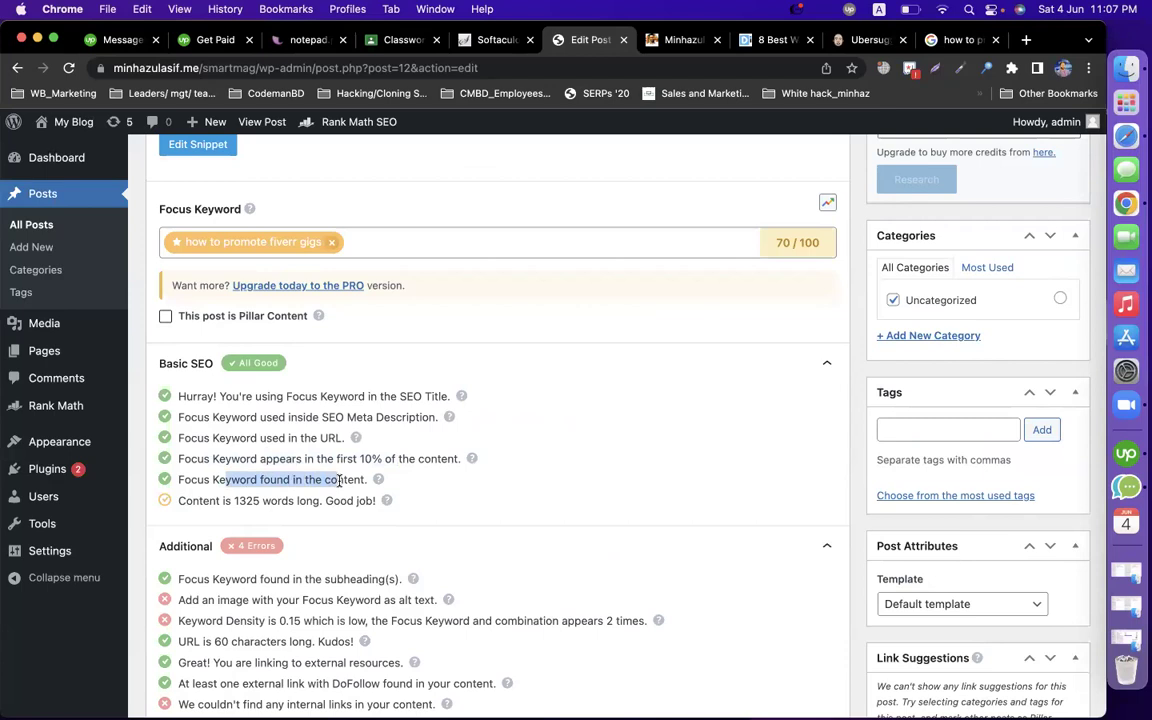
pyautogui.moveTo(199, 500); pyautogui.dragTo(284, 498)
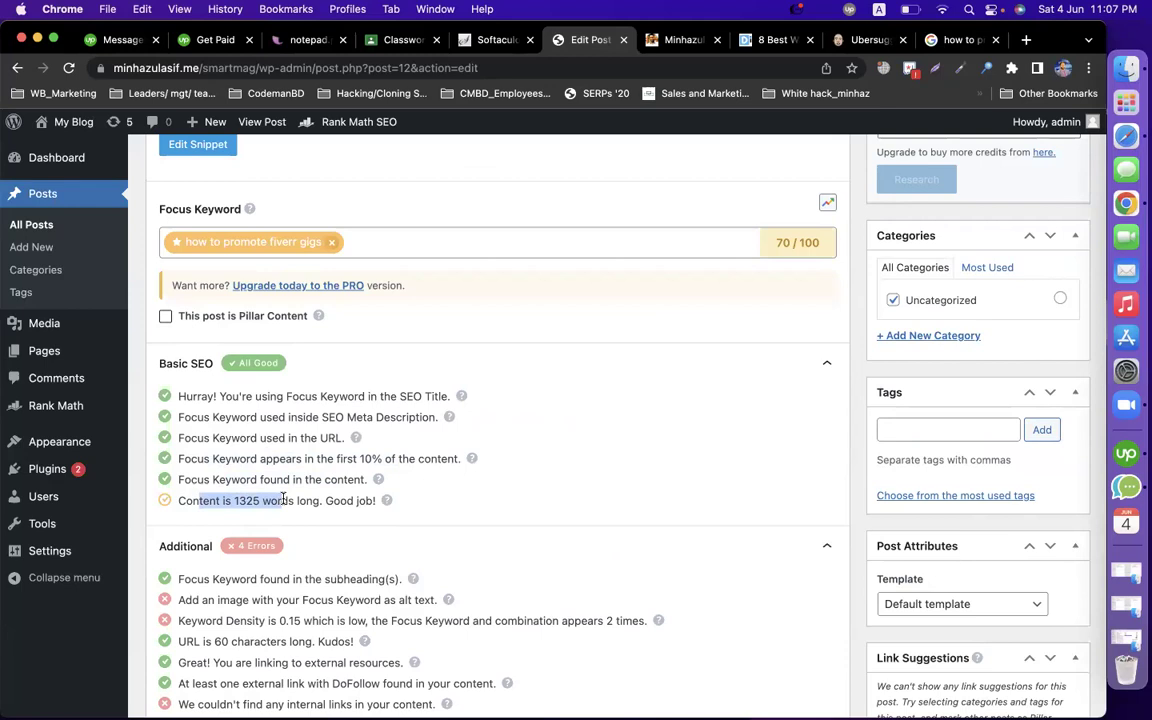
pyautogui.doubleClick(248, 500)
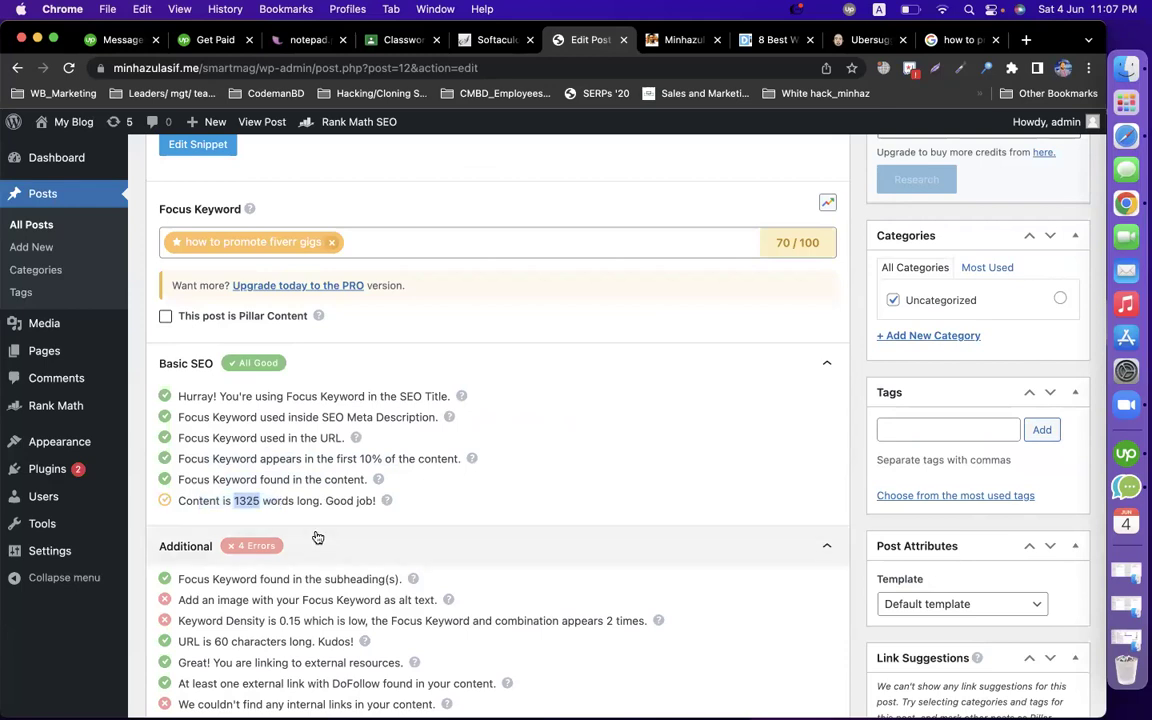
pyautogui.doubleClick(345, 500)
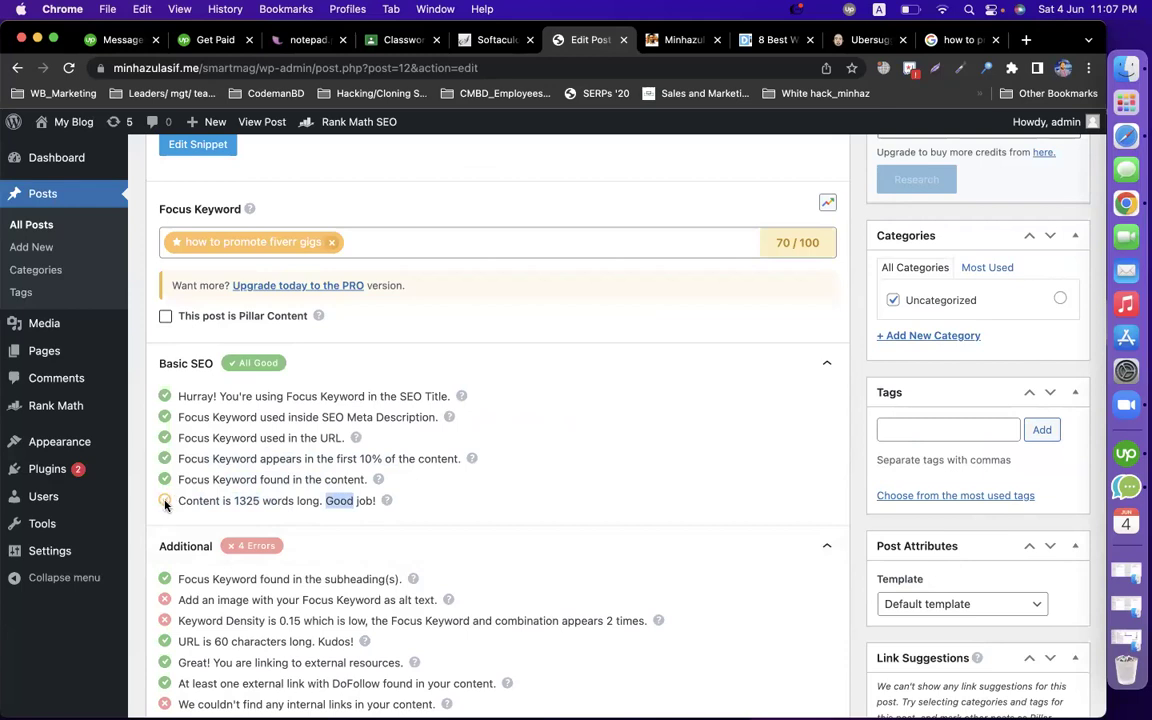
pyautogui.moveTo(234, 500); pyautogui.dragTo(292, 502)
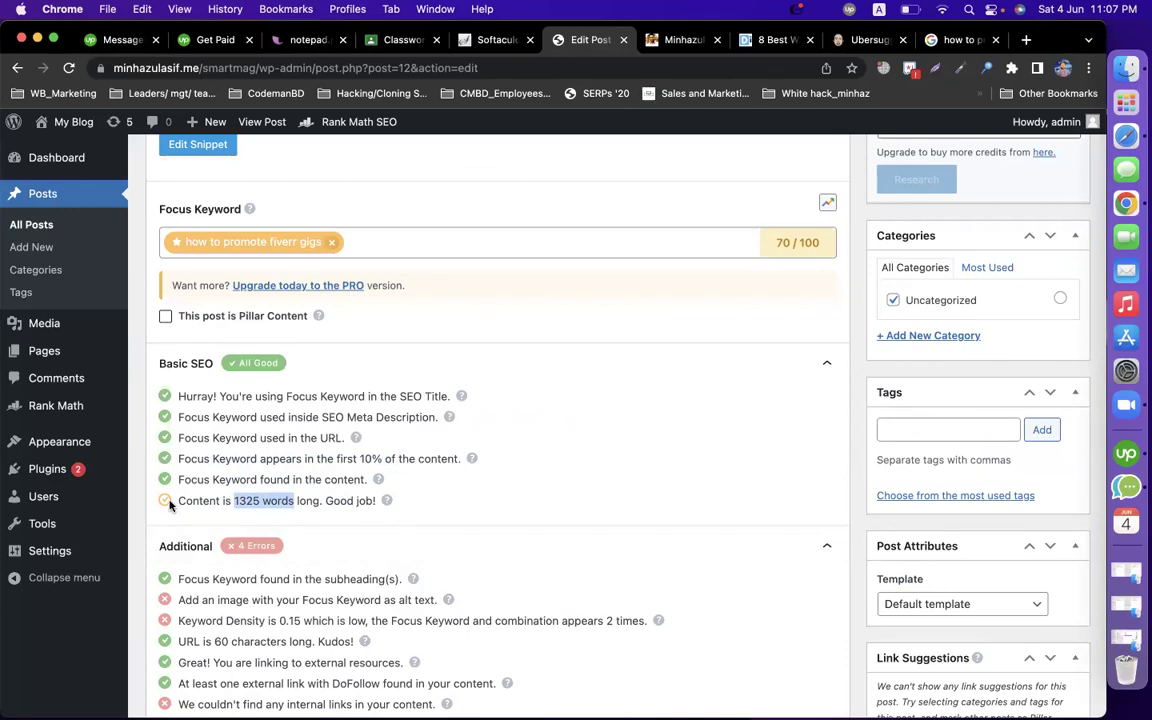
# Step: Look at the remaining sections of the digigrow source article and compare them with the post's content-length check
pyautogui.click(776, 40)
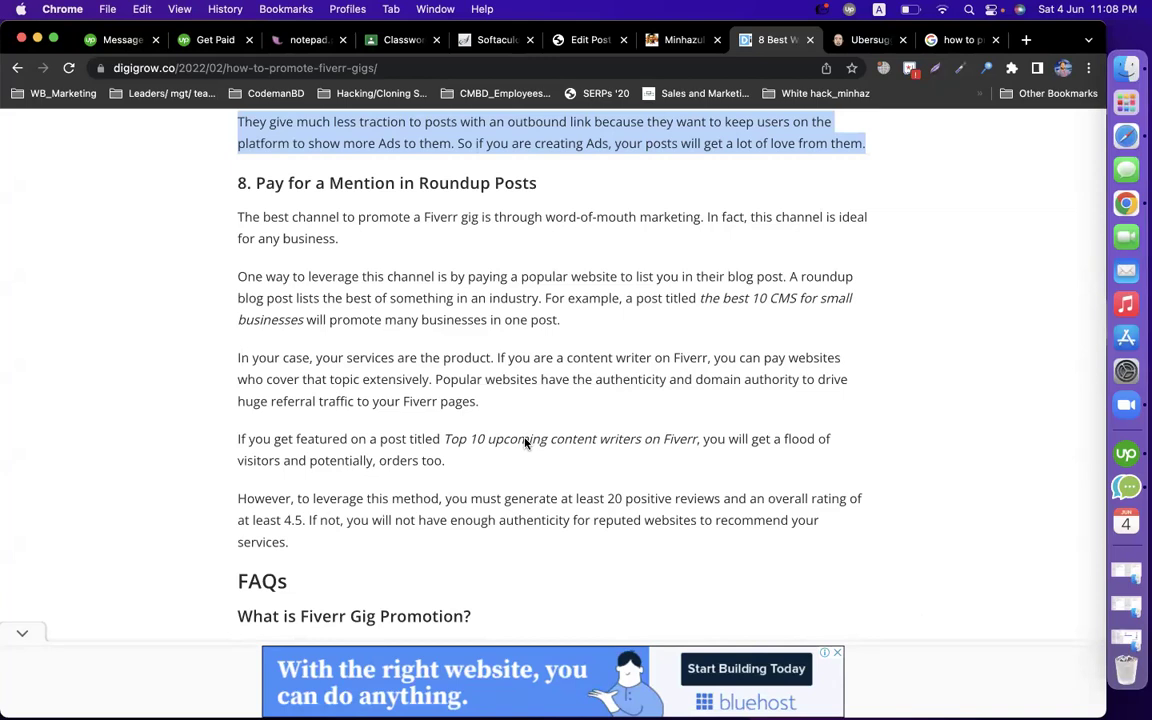
pyautogui.click(845, 380)
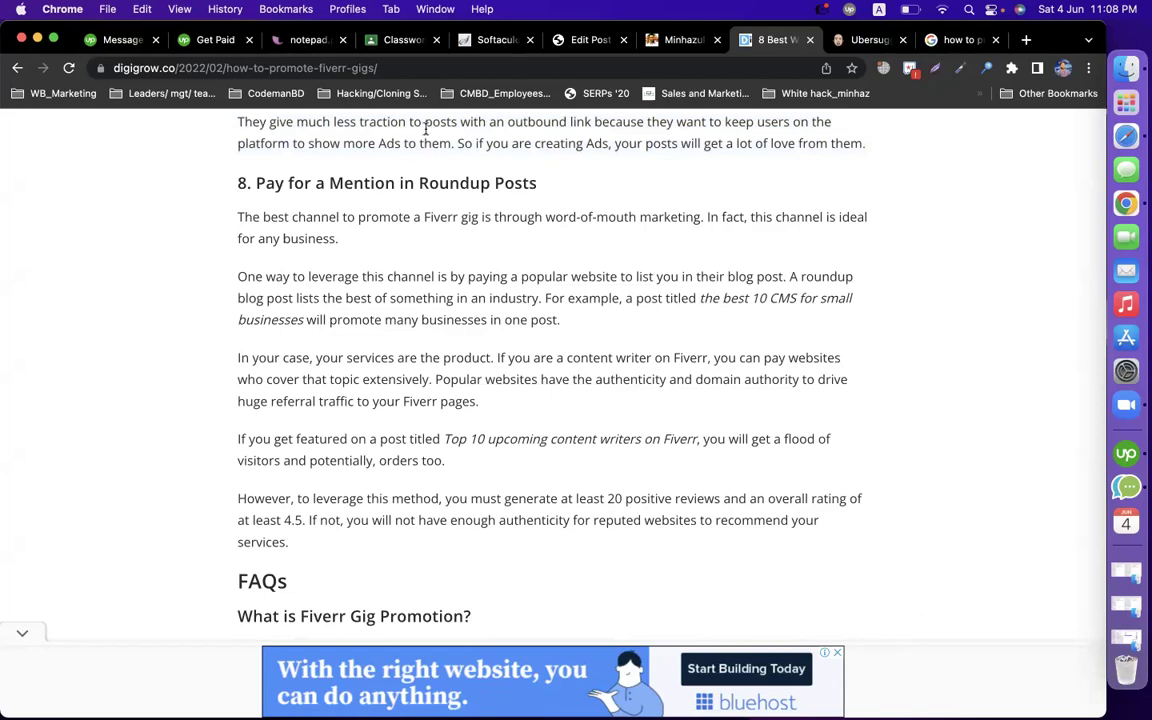
pyautogui.click(684, 42)
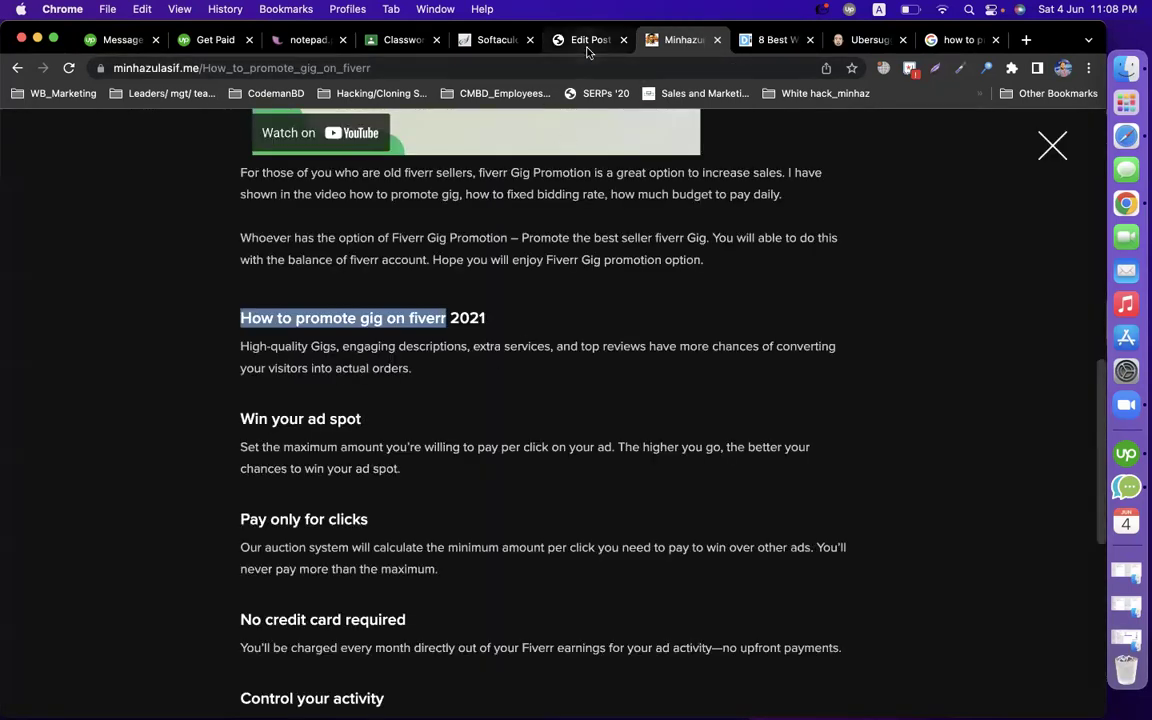
pyautogui.click(588, 45)
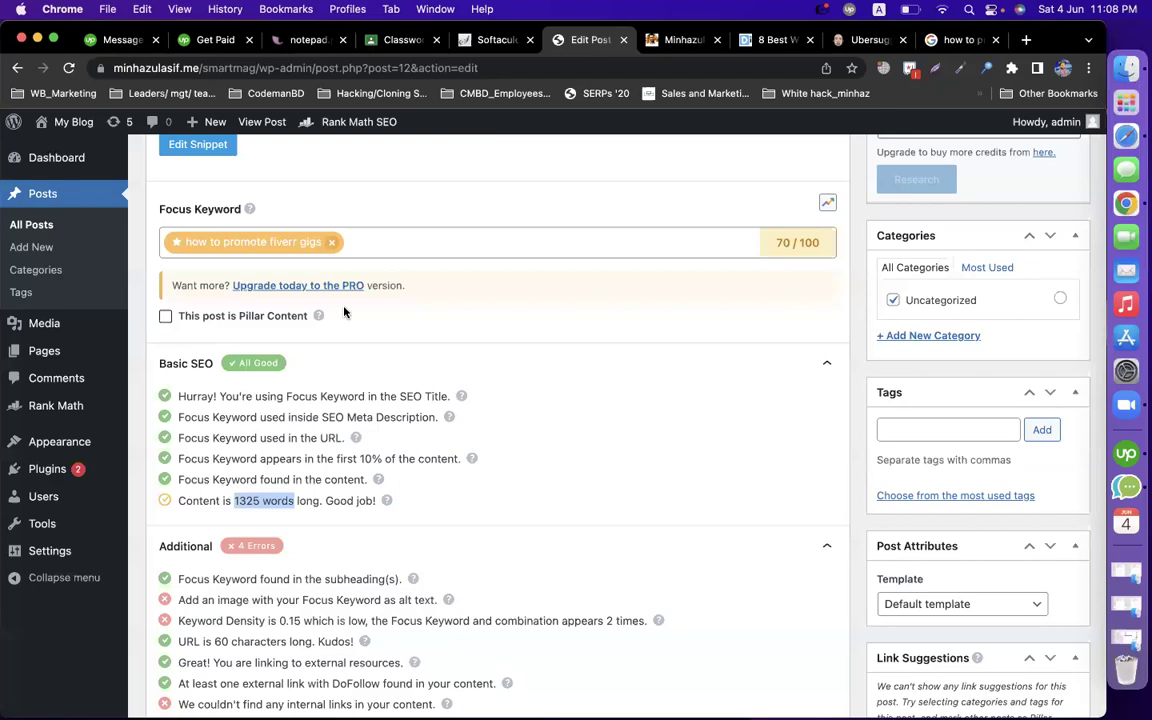
pyautogui.click(236, 500)
pyautogui.doubleClick(246, 500)
pyautogui.click(200, 500)
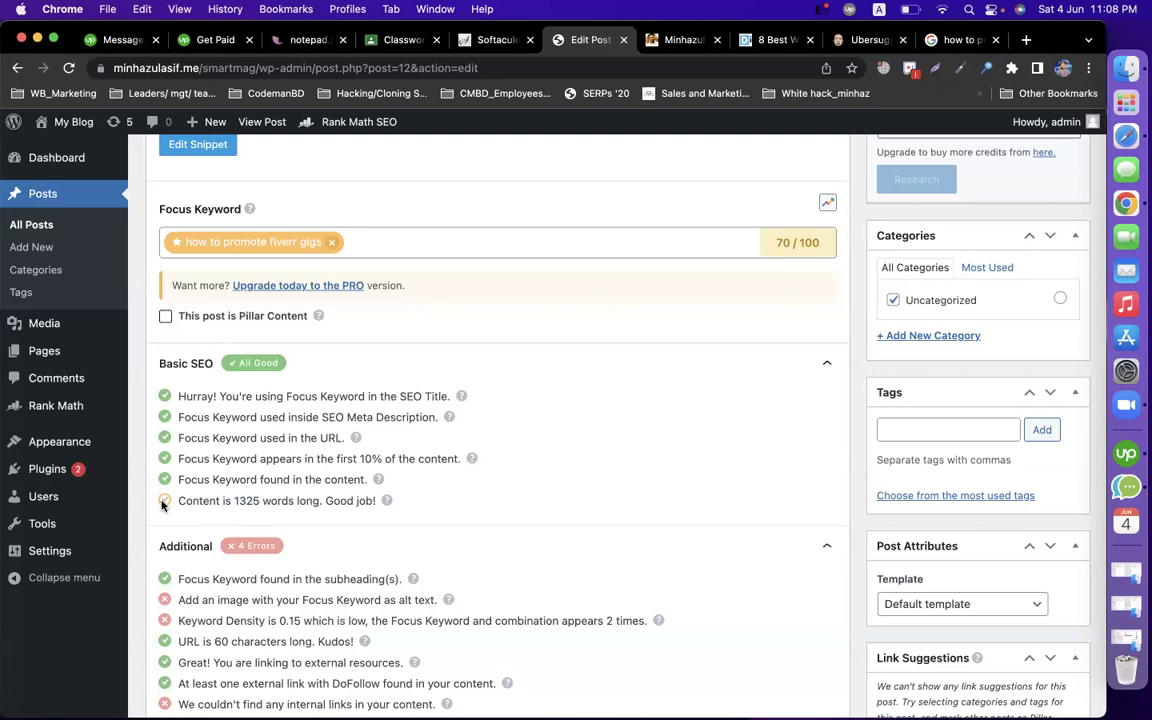
# Step: Copy the source article from "8. Pay for a Mention in Roundup Posts" through the Conclusion and paste it at the end of the post
pyautogui.click(770, 40)
pyautogui.moveTo(237, 184); pyautogui.dragTo(581, 627)
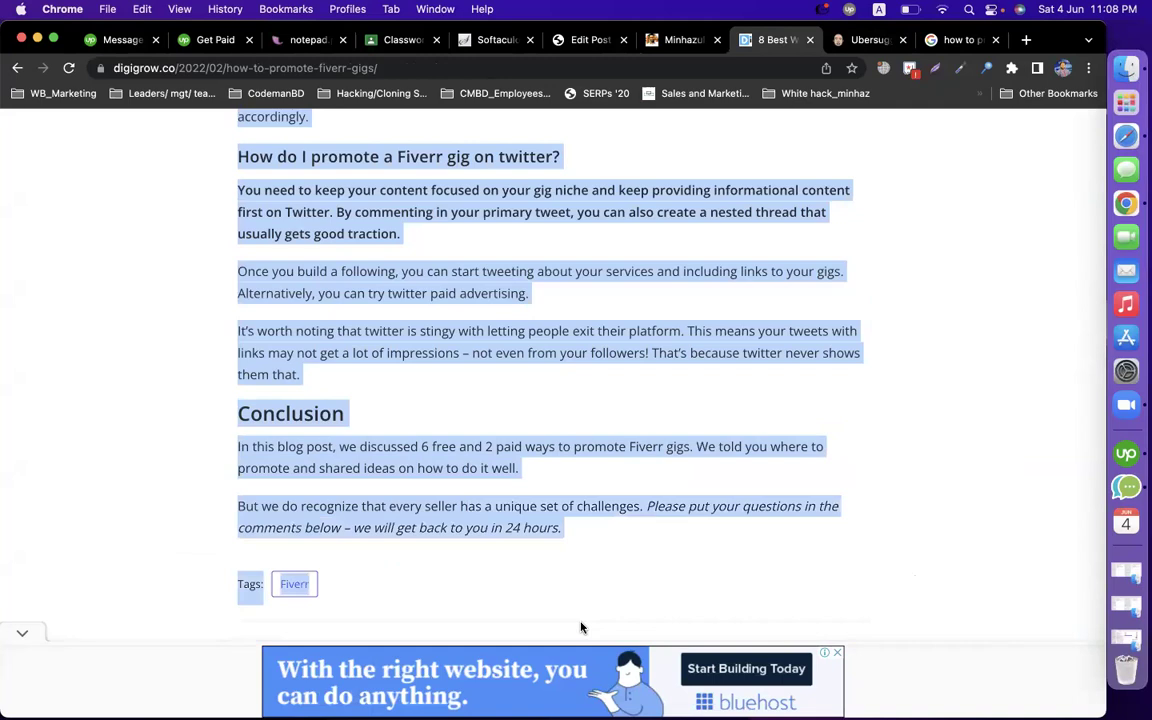
pyautogui.moveTo(581, 627); pyautogui.dragTo(581, 627)
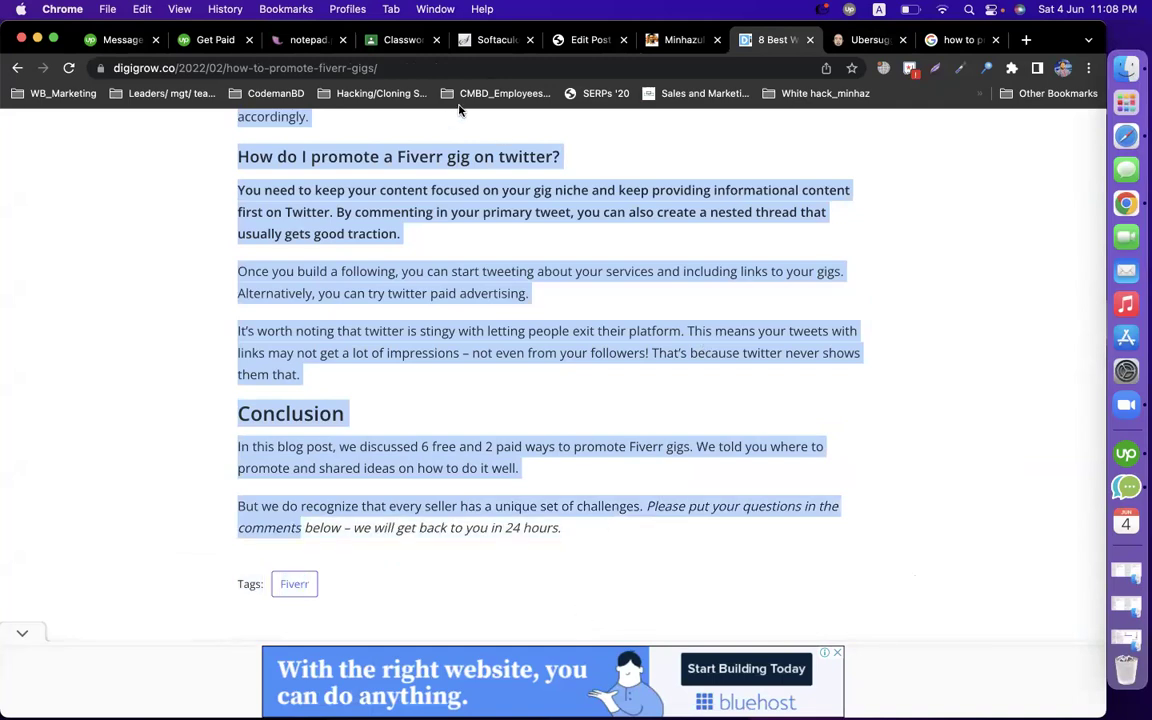
pyautogui.click(556, 40)
pyautogui.scroll(5, 513, 314)
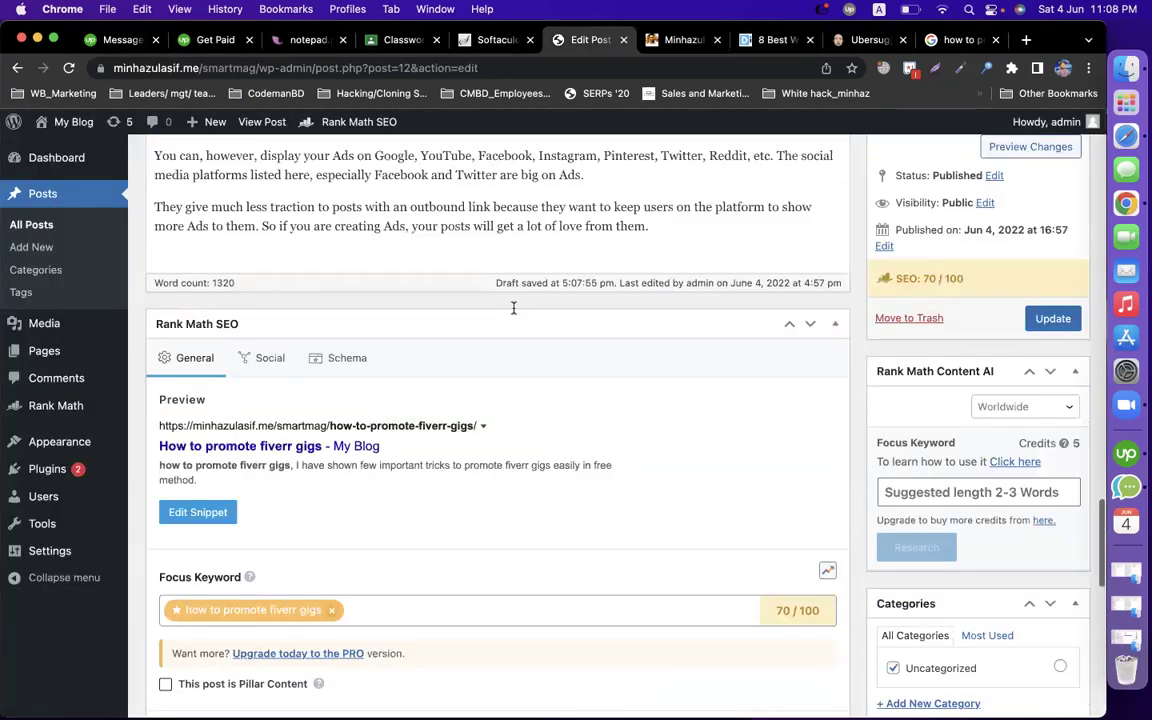
pyautogui.scroll(10, 513, 308)
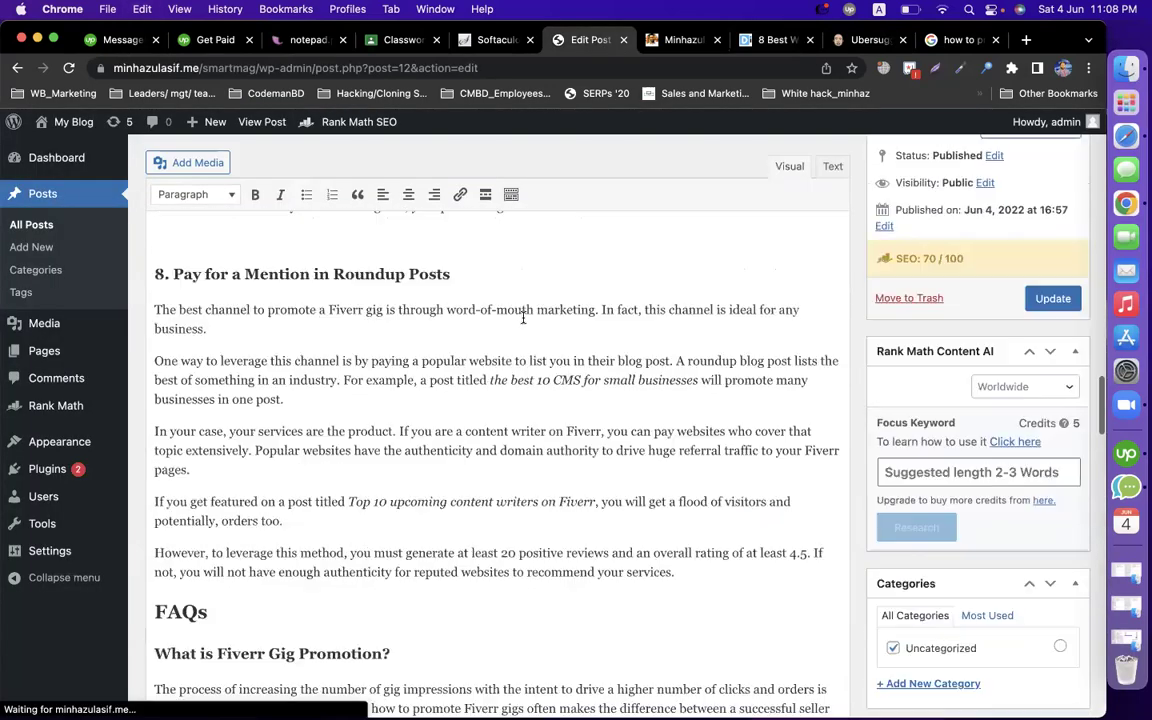
pyautogui.scroll(-15, 522, 318)
pyautogui.scroll(-10, 465, 430)
pyautogui.scroll(3, 464, 417)
pyautogui.scroll(12, 464, 415)
pyautogui.scroll(-8, 464, 415)
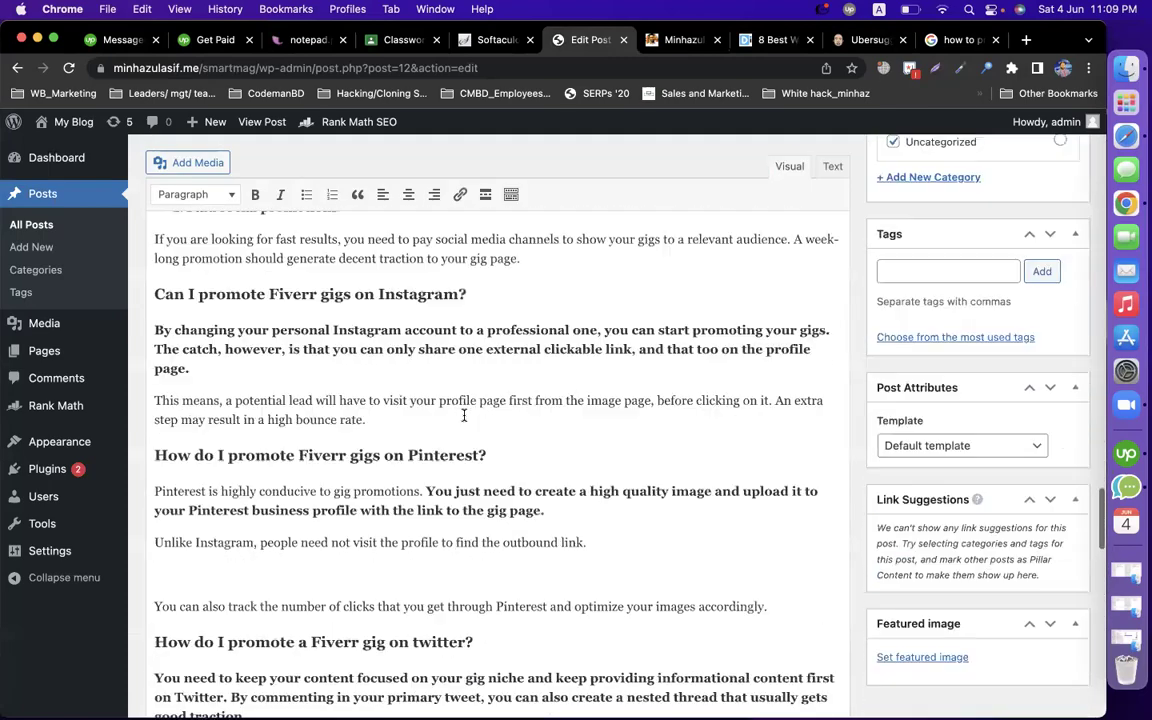
# Step: Remove the hyperlink from "SEO your content" in the "3. Create a Blog the Right Way" section
pyautogui.scroll(20, 464, 415)
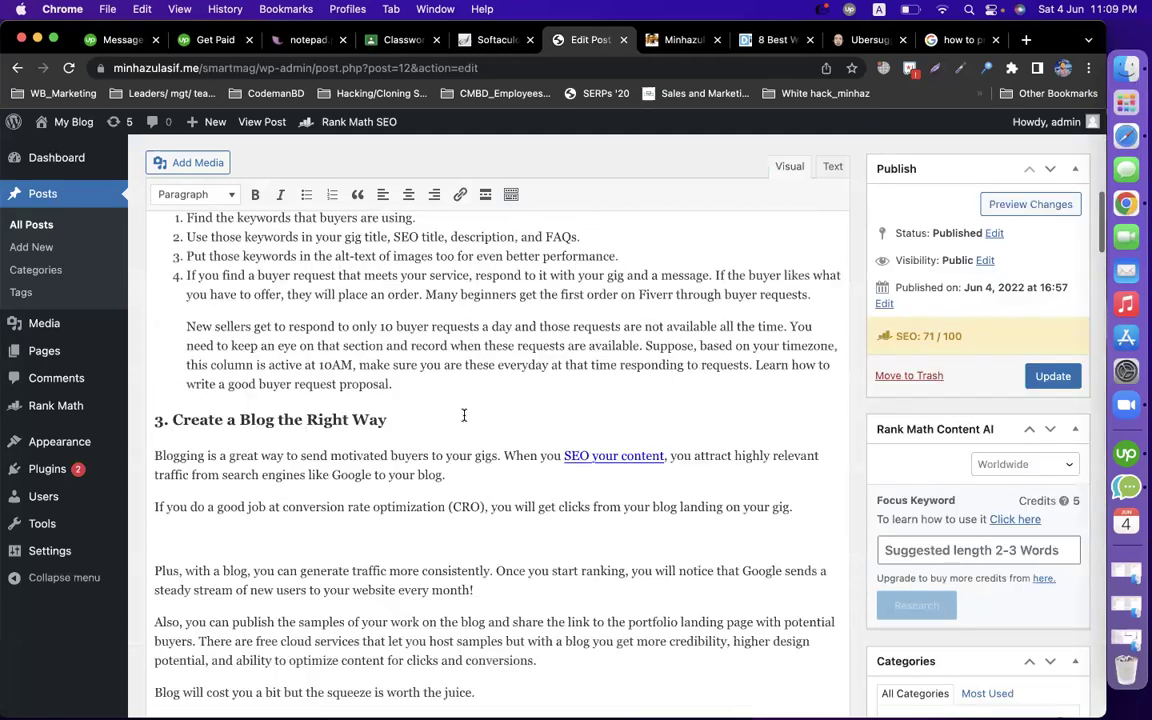
pyautogui.scroll(3, 464, 415)
pyautogui.click(645, 598)
pyautogui.click(743, 624)
pyautogui.click(743, 518)
pyautogui.scroll(12, 743, 518)
# Step: Review the content-length check under Basic SEO and the focus keyword subheading check under Additional
pyautogui.scroll(-6, 1023, 517)
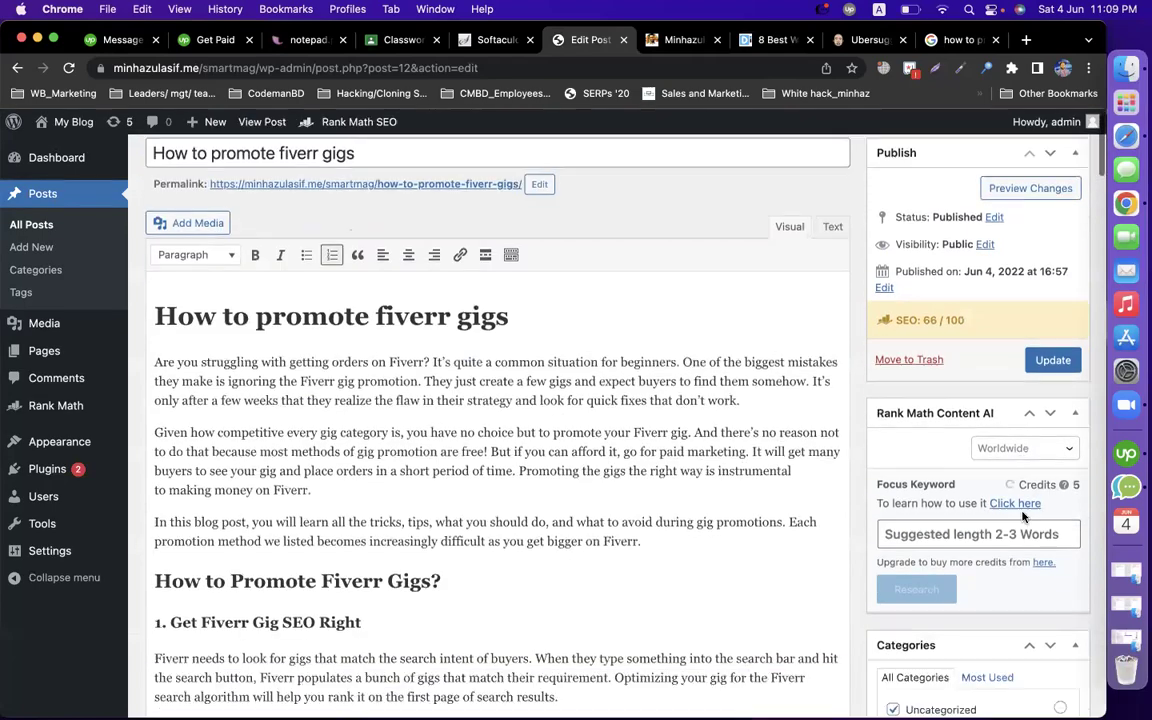
pyautogui.scroll(-20, 1023, 517)
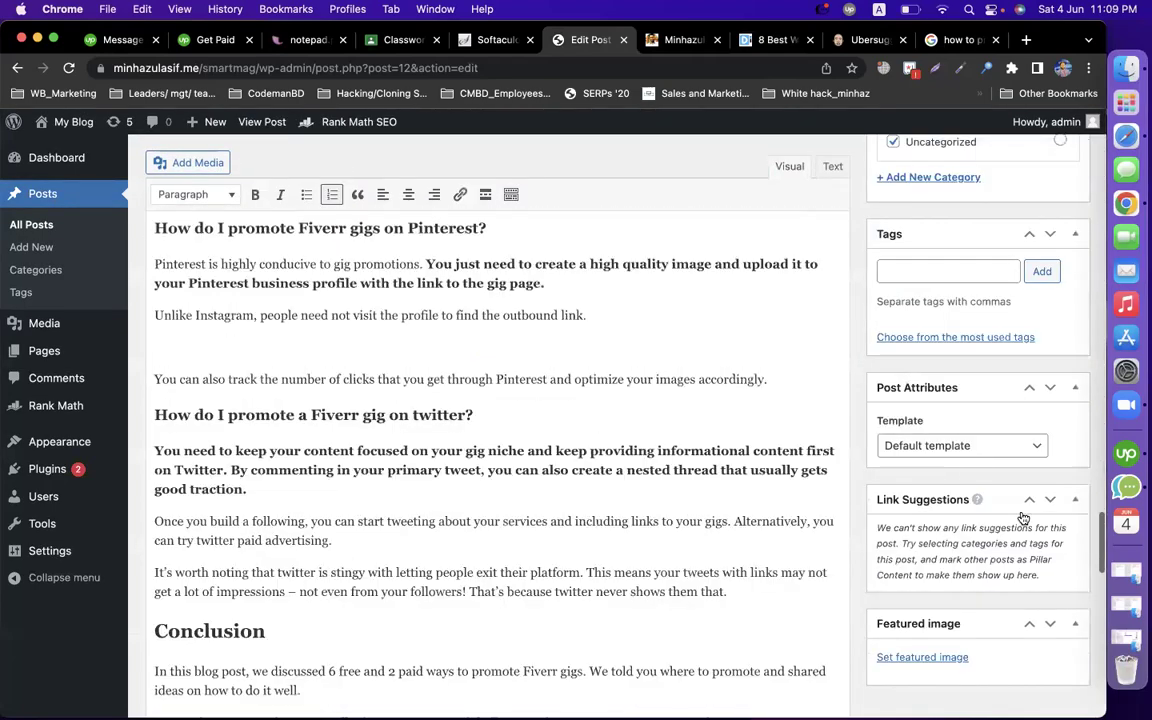
pyautogui.scroll(-10, 700, 552)
pyautogui.scroll(3, 400, 333)
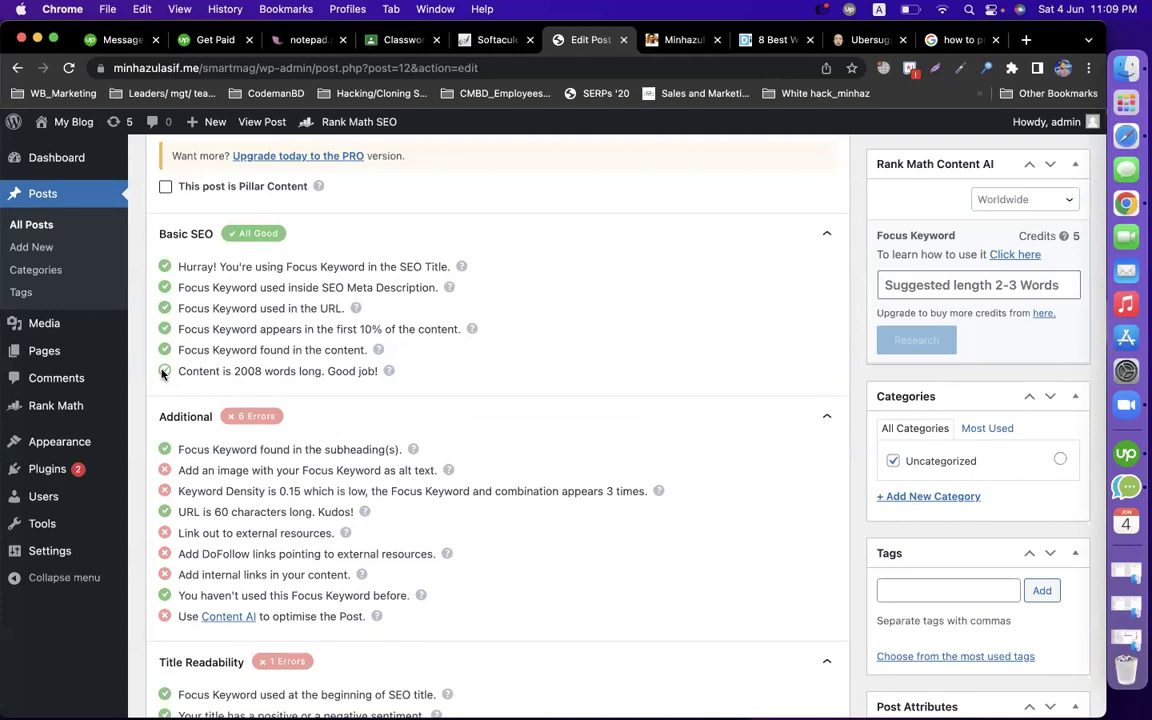
pyautogui.doubleClick(248, 371)
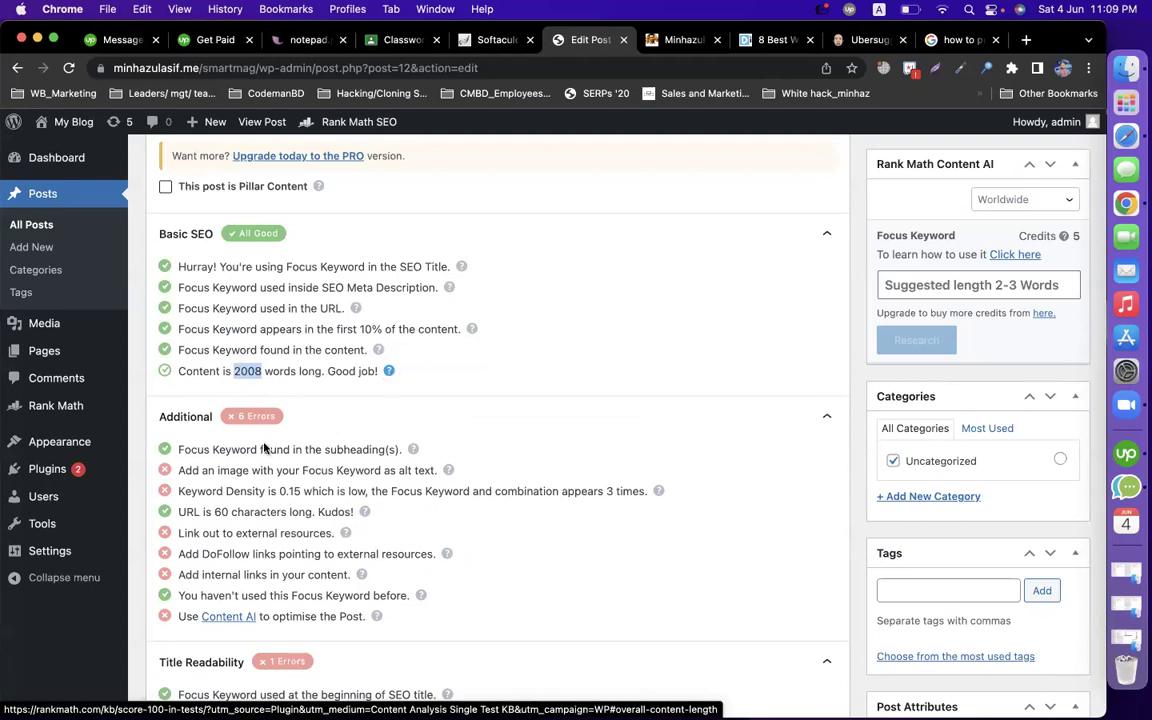
pyautogui.click(180, 452)
pyautogui.moveTo(180, 452); pyautogui.dragTo(397, 450)
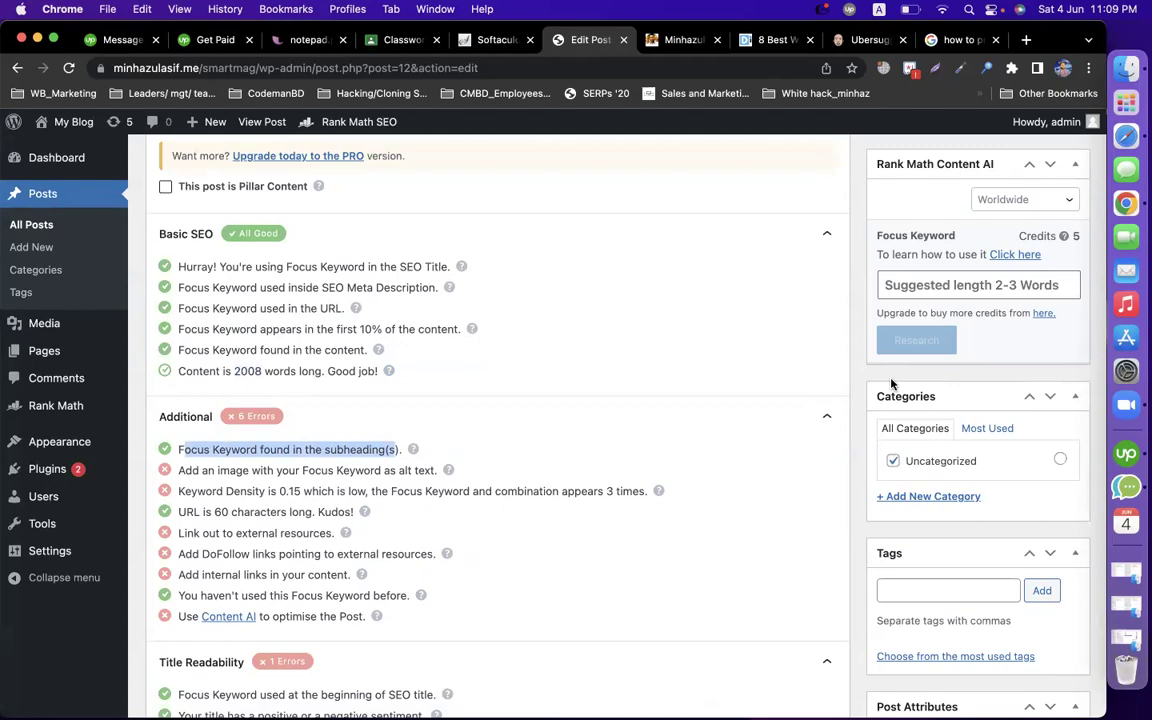
# Step: Examine the post's FAQ subheadings for the focus keyword, particularly "How do I promote Fiverr gigs on Pinterest?"
pyautogui.scroll(10, 892, 383)
pyautogui.scroll(1, 892, 380)
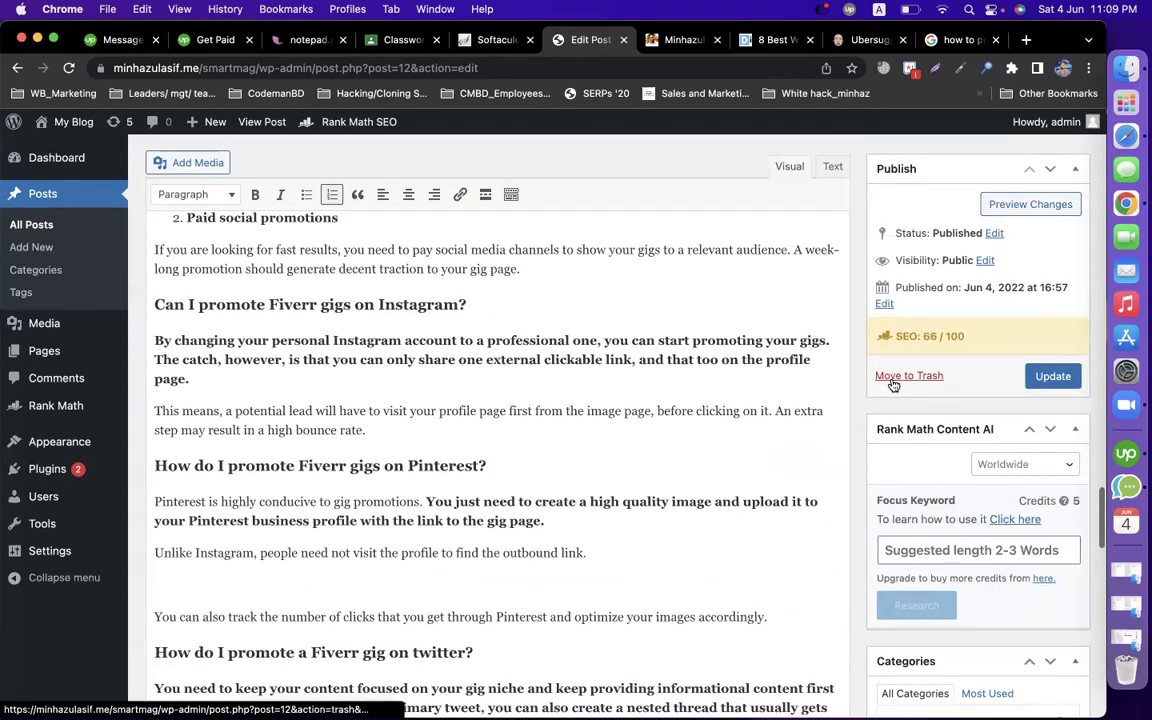
pyautogui.doubleClick(285, 465)
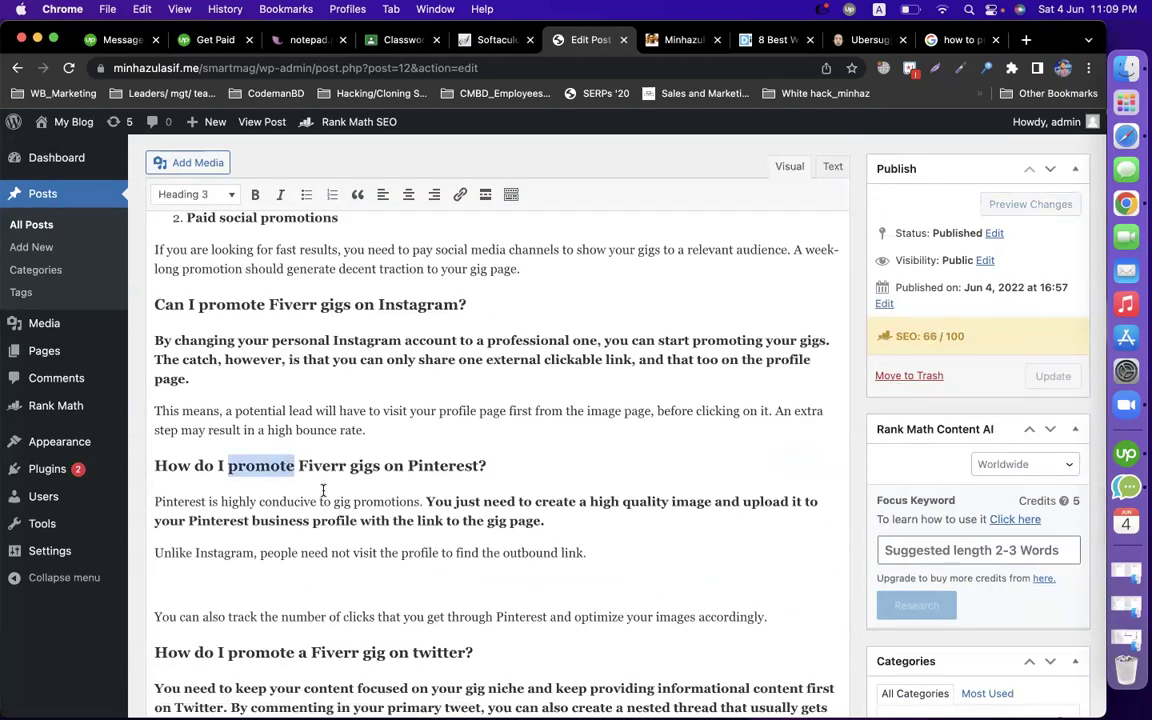
pyautogui.click(286, 499)
pyautogui.moveTo(374, 465); pyautogui.dragTo(134, 469)
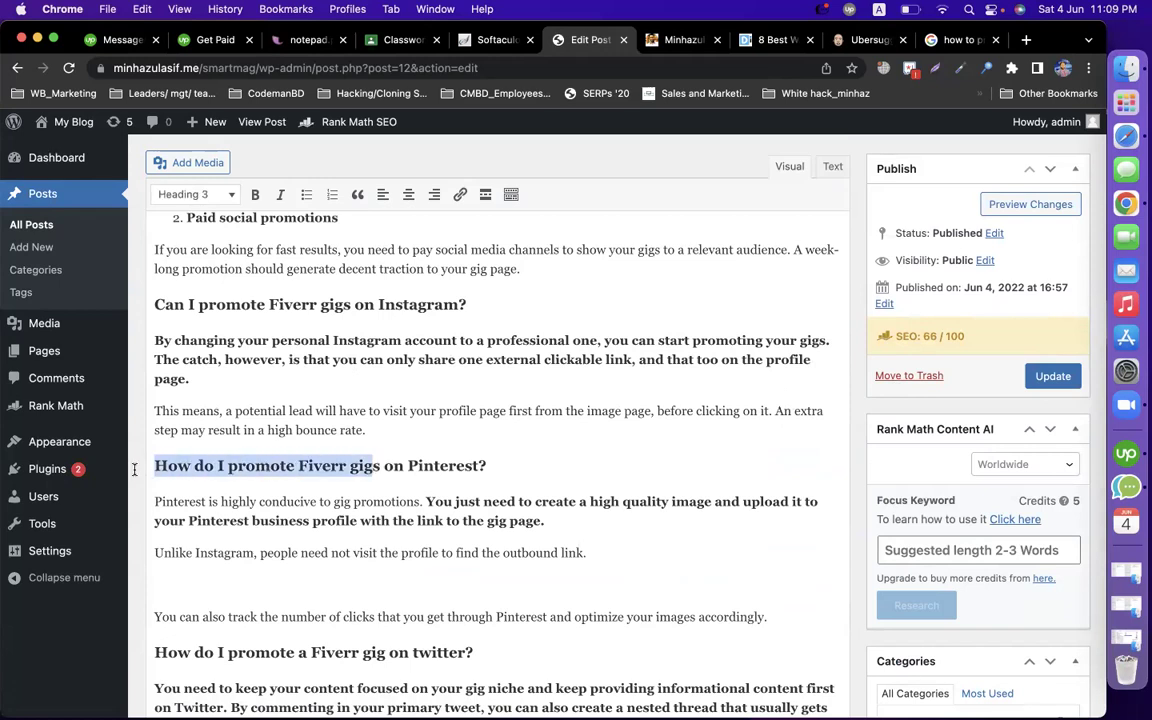
pyautogui.scroll(-4, 606, 455)
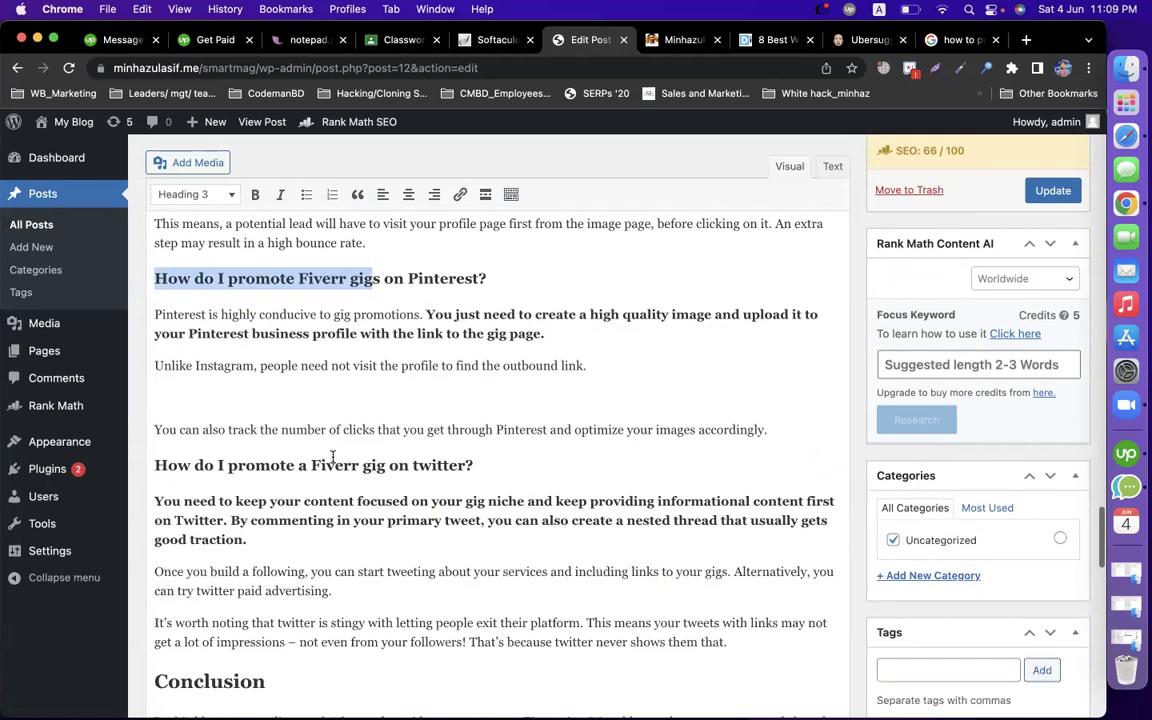
# Step: Compare the Pinterest and Twitter FAQ subheadings with the post's opening "How to promote fiverr gigs" heading
pyautogui.tripleClick(435, 280)
pyautogui.tripleClick(377, 467)
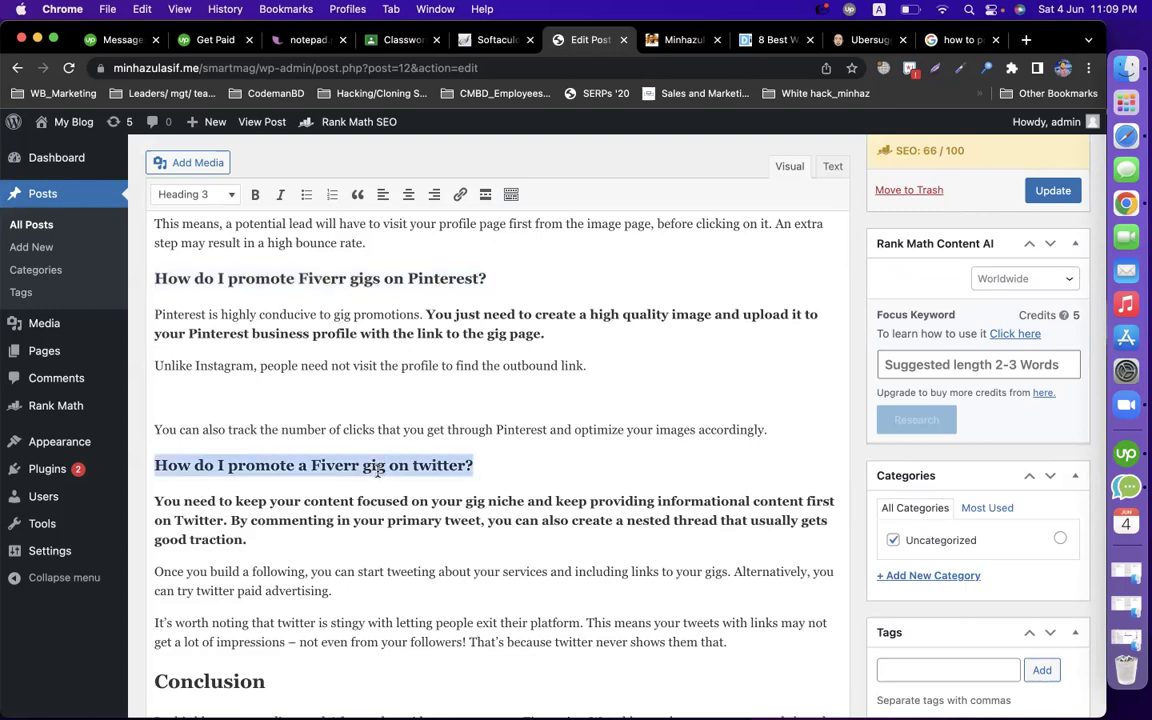
pyautogui.scroll(20, 574, 329)
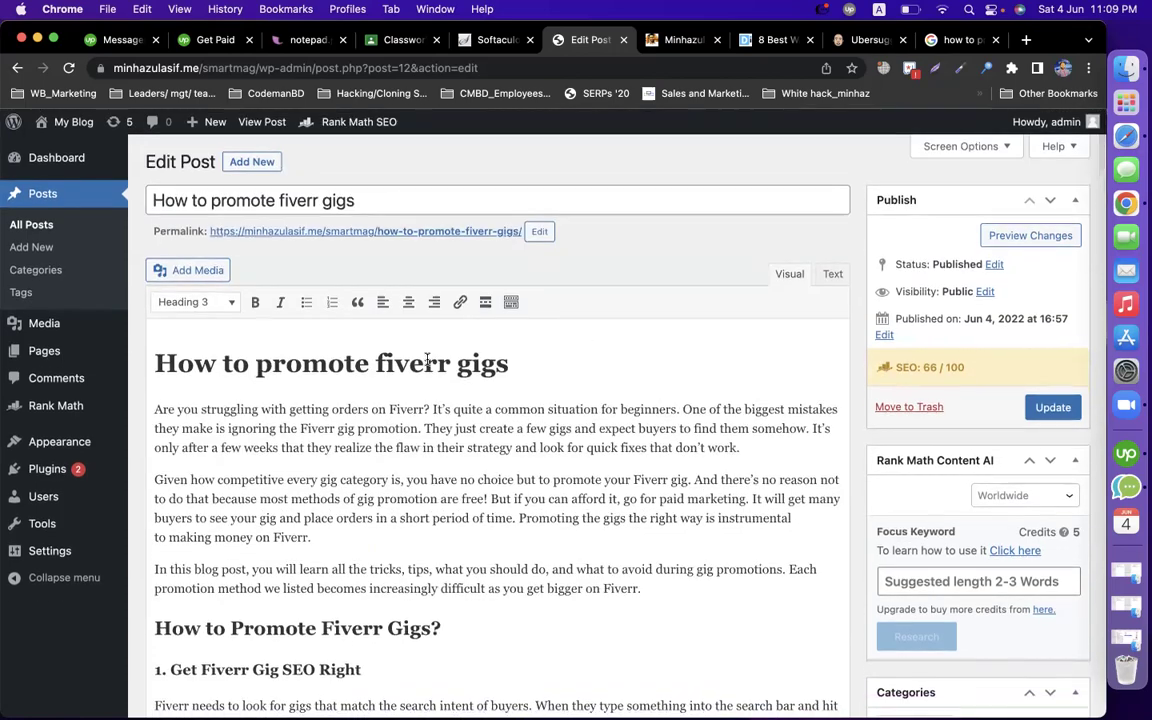
pyautogui.tripleClick(519, 371)
pyautogui.scroll(-15, 520, 372)
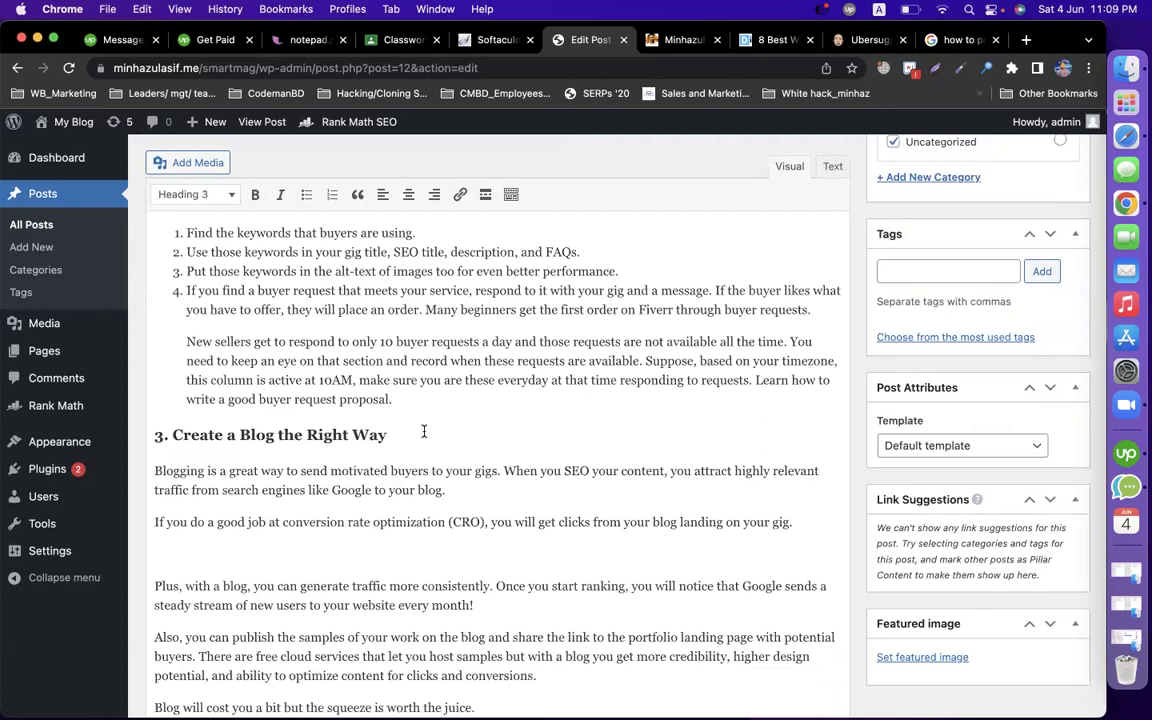
pyautogui.scroll(-20, 966, 610)
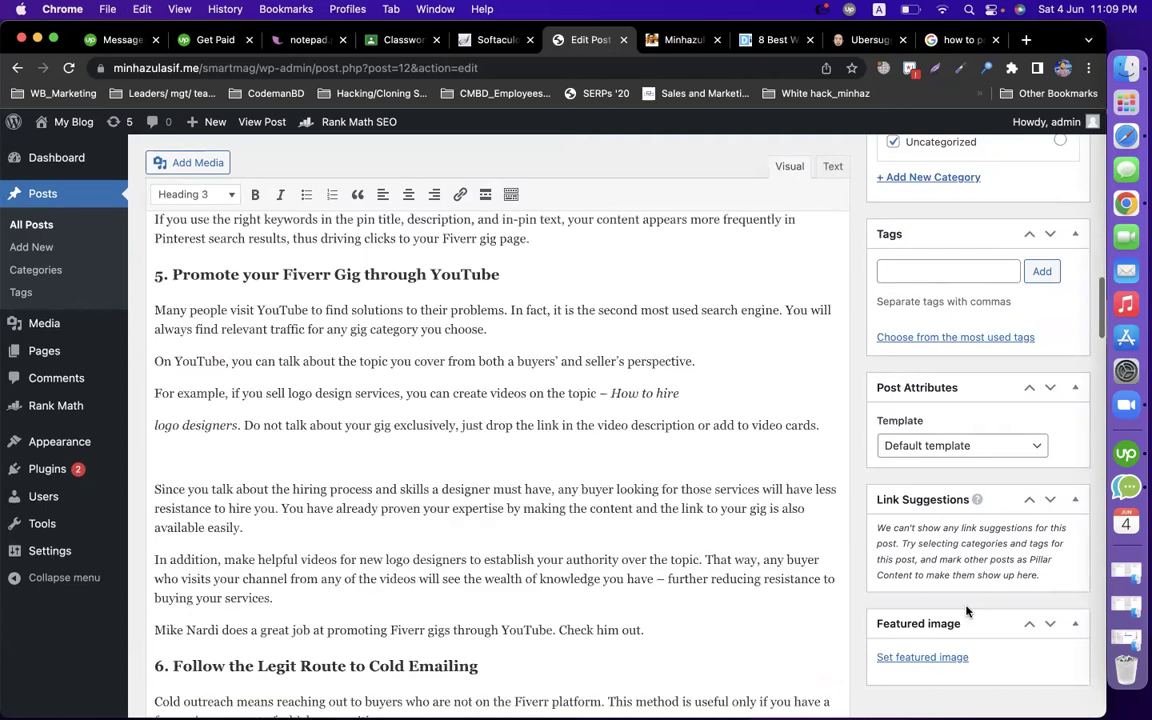
# Step: Review the Basic SEO, Additional and readability checks together with the search snippet preview
pyautogui.scroll(-20, 966, 610)
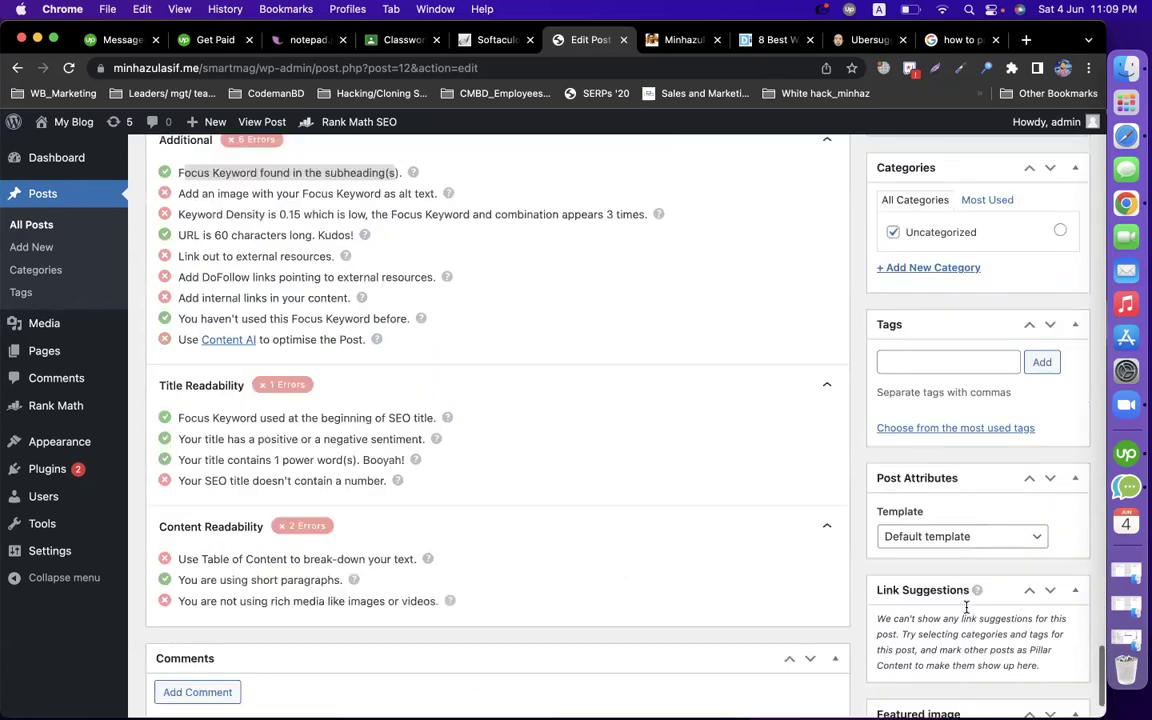
pyautogui.scroll(6, 966, 610)
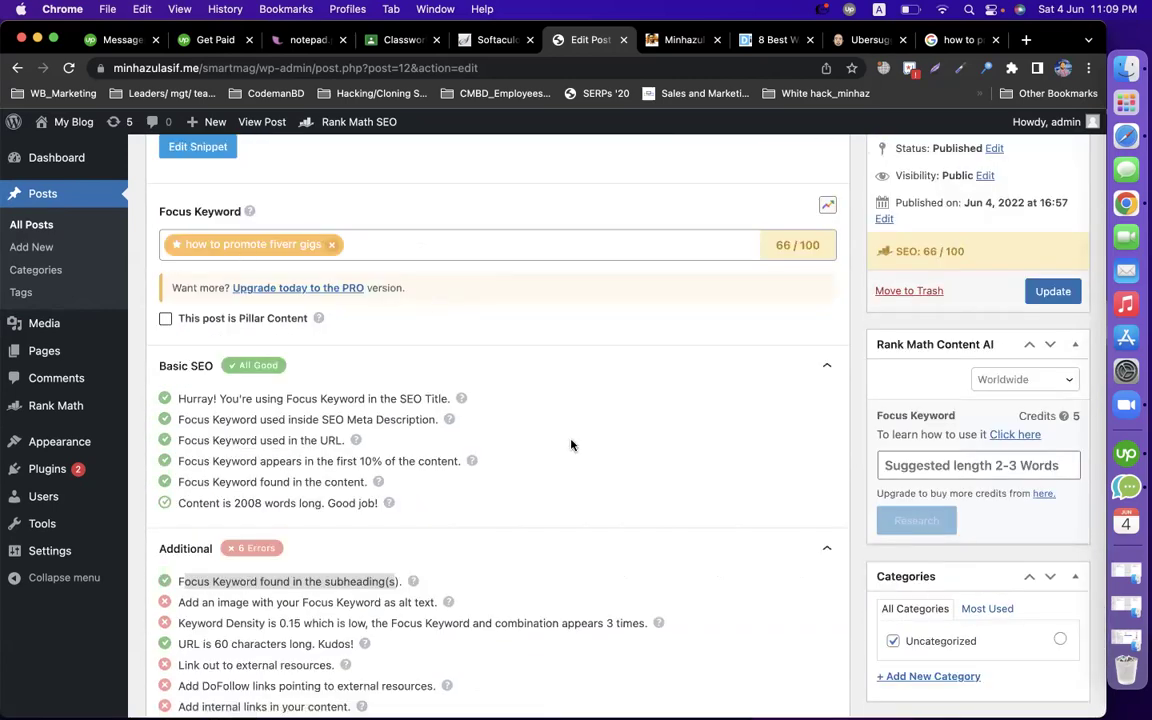
pyautogui.scroll(10, 571, 443)
pyautogui.scroll(-10, 730, 470)
pyautogui.scroll(1, 370, 275)
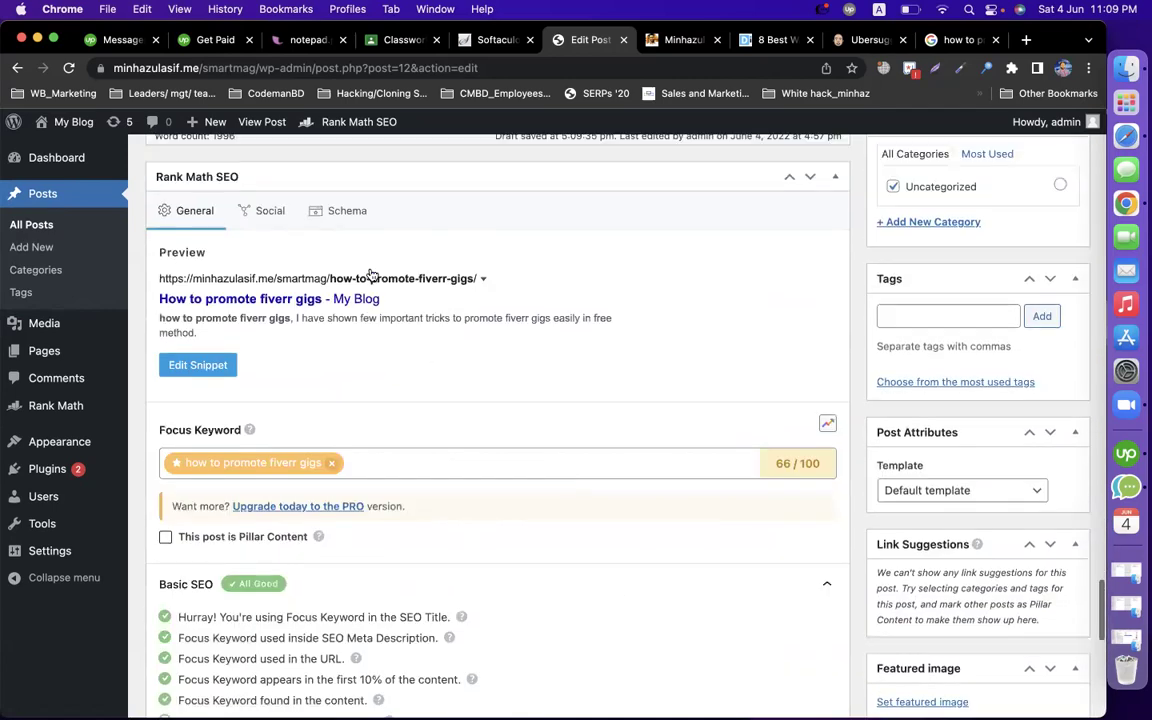
# Step: Examine the "How do I promote my Fiverr gig on social media?" subheading for the focus keyword wording
pyautogui.scroll(15, 370, 275)
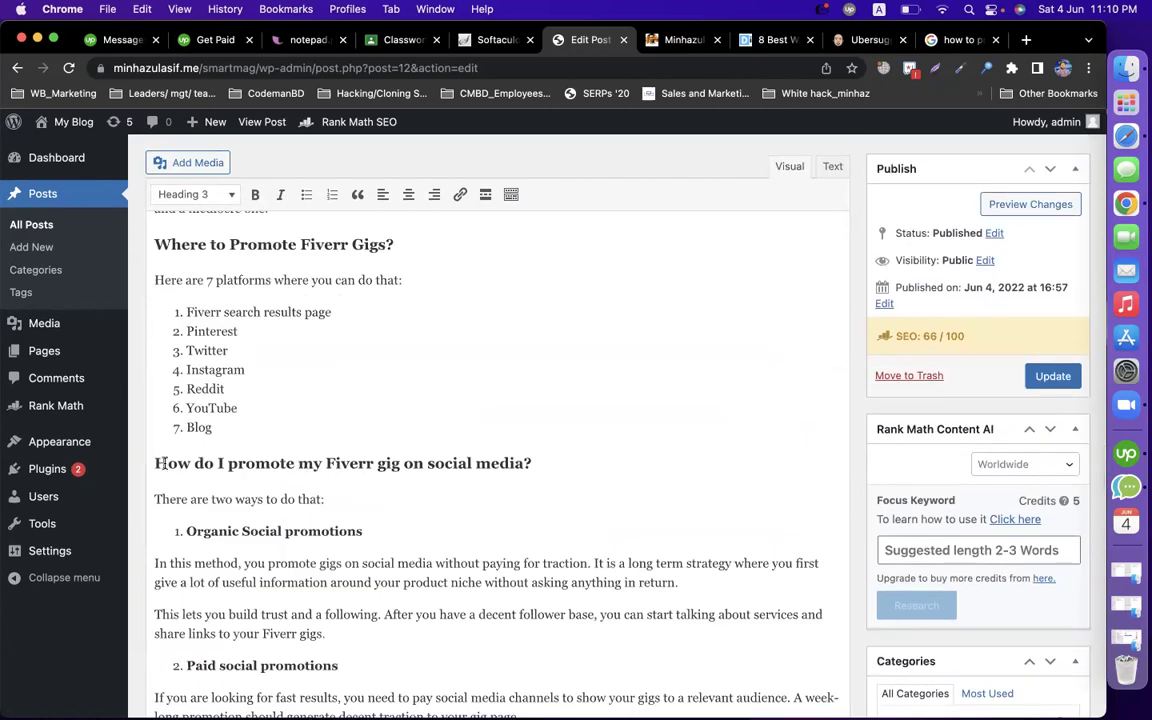
pyautogui.moveTo(157, 463)
pyautogui.mouseDown()
pyautogui.moveTo(441, 475)
pyautogui.moveTo(396, 463)
pyautogui.moveTo(155, 465)
pyautogui.mouseUp()
pyautogui.scroll(1, 389, 386)
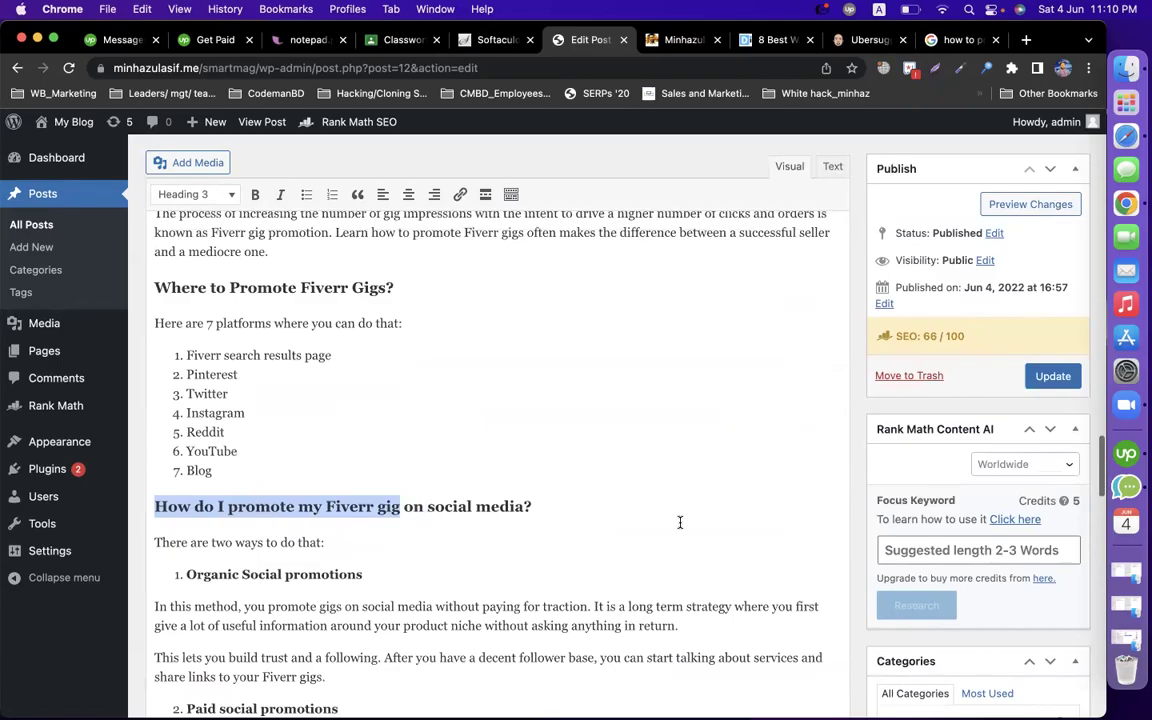
pyautogui.scroll(-20, 679, 522)
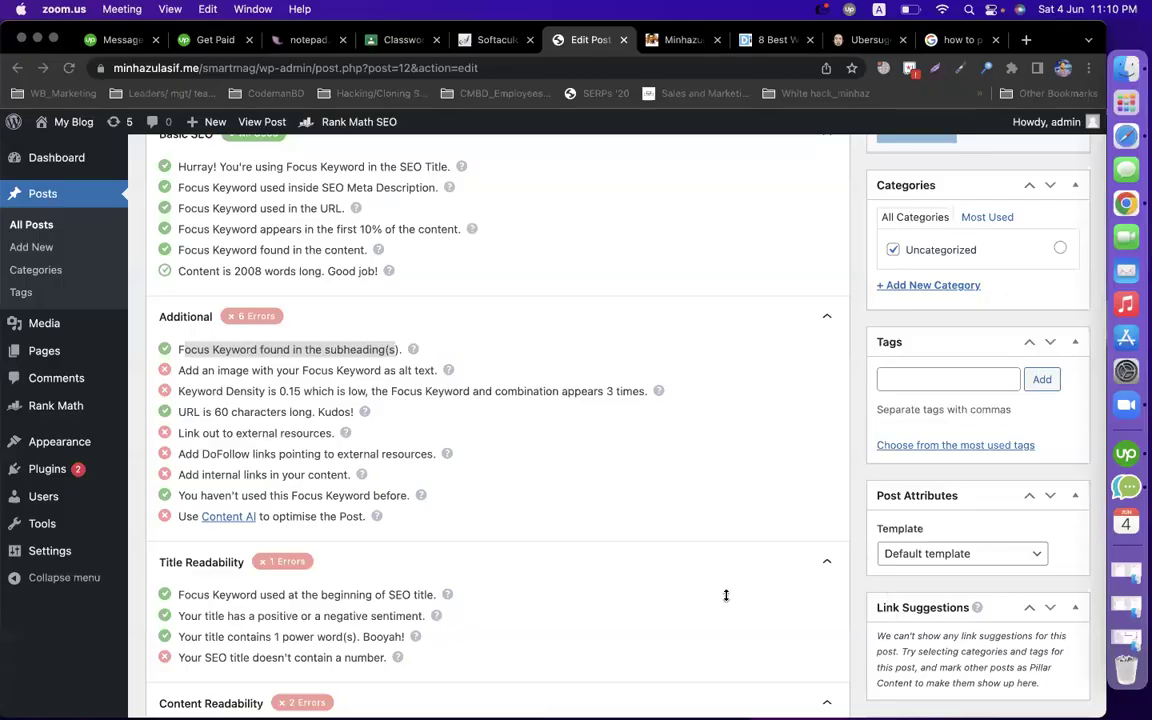
# Step: Recheck the Twitter FAQ subheading against the focus keyword subheading check under Additional
pyautogui.click(715, 625)
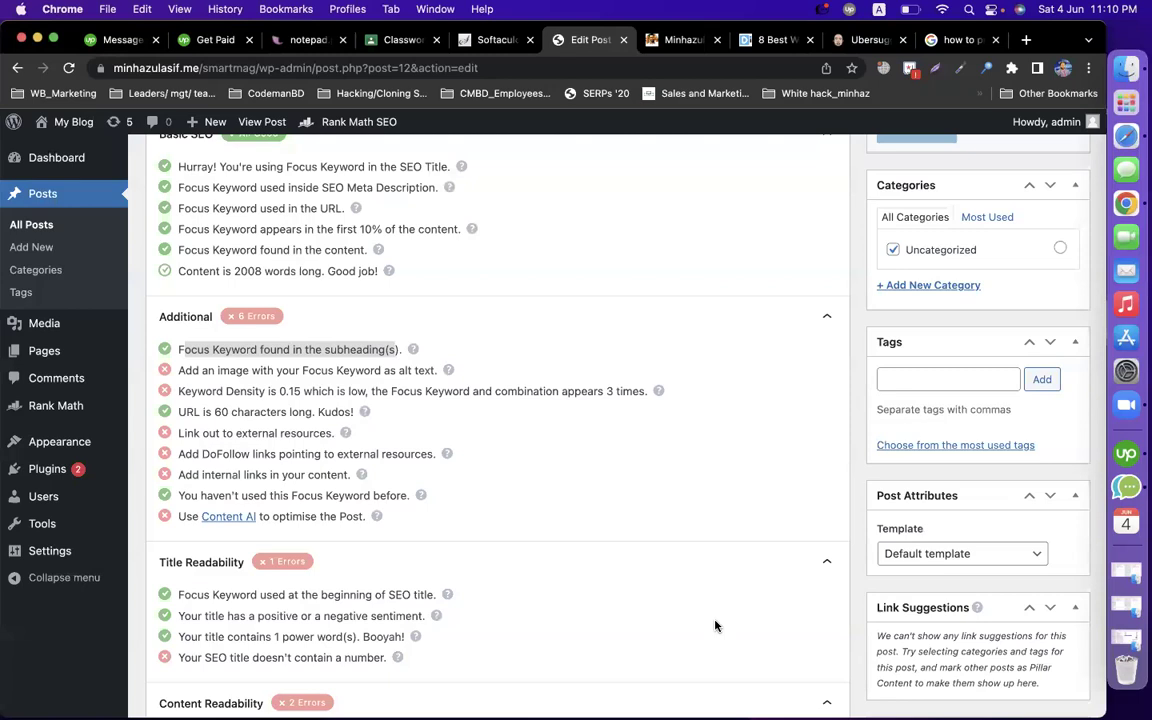
pyautogui.scroll(5, 607, 465)
pyautogui.scroll(2, 545, 398)
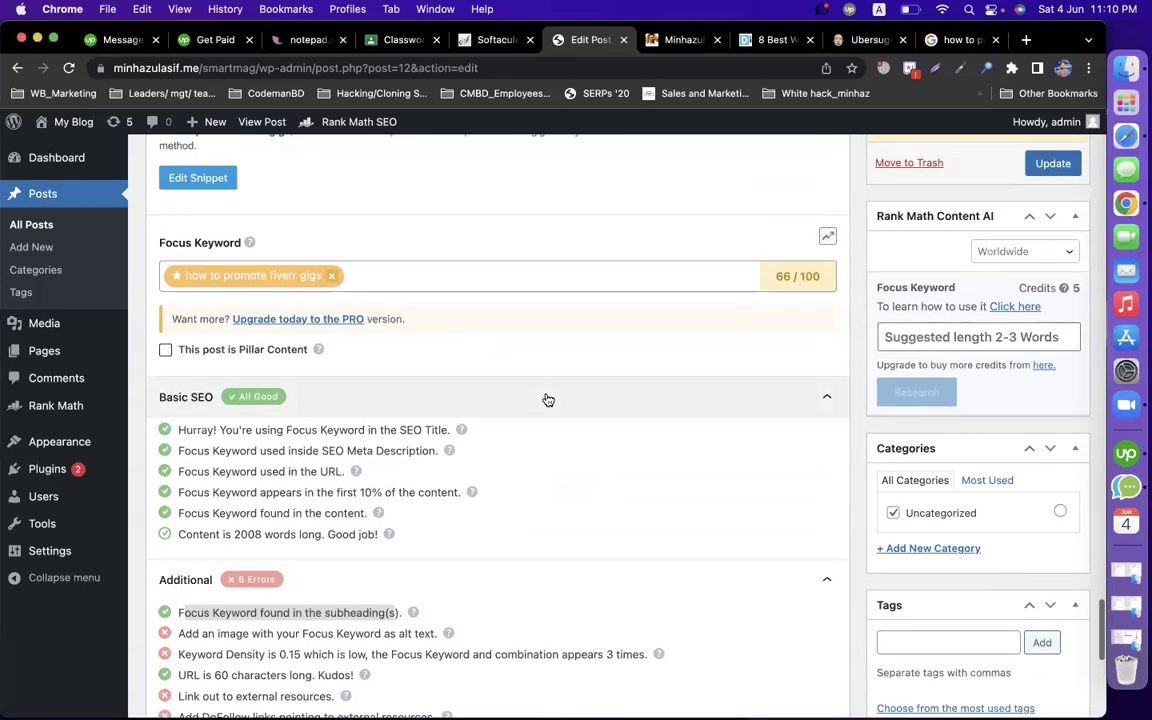
pyautogui.scroll(10, 548, 400)
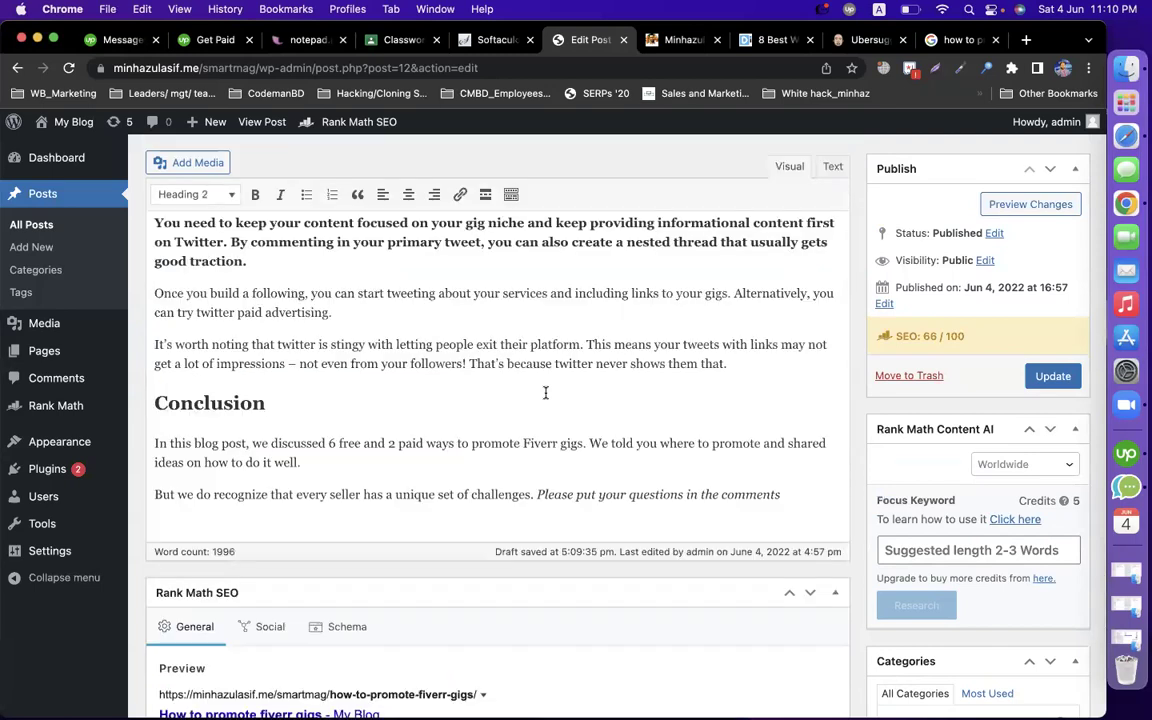
pyautogui.scroll(5, 545, 393)
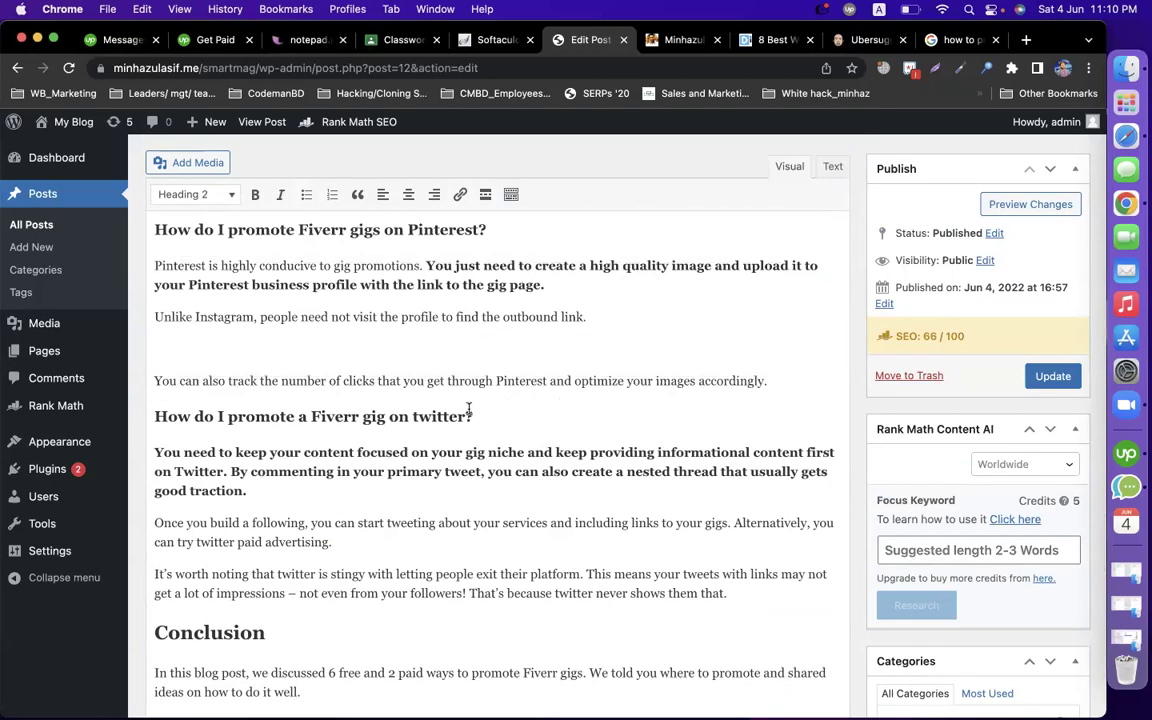
pyautogui.scroll(-18, 764, 450)
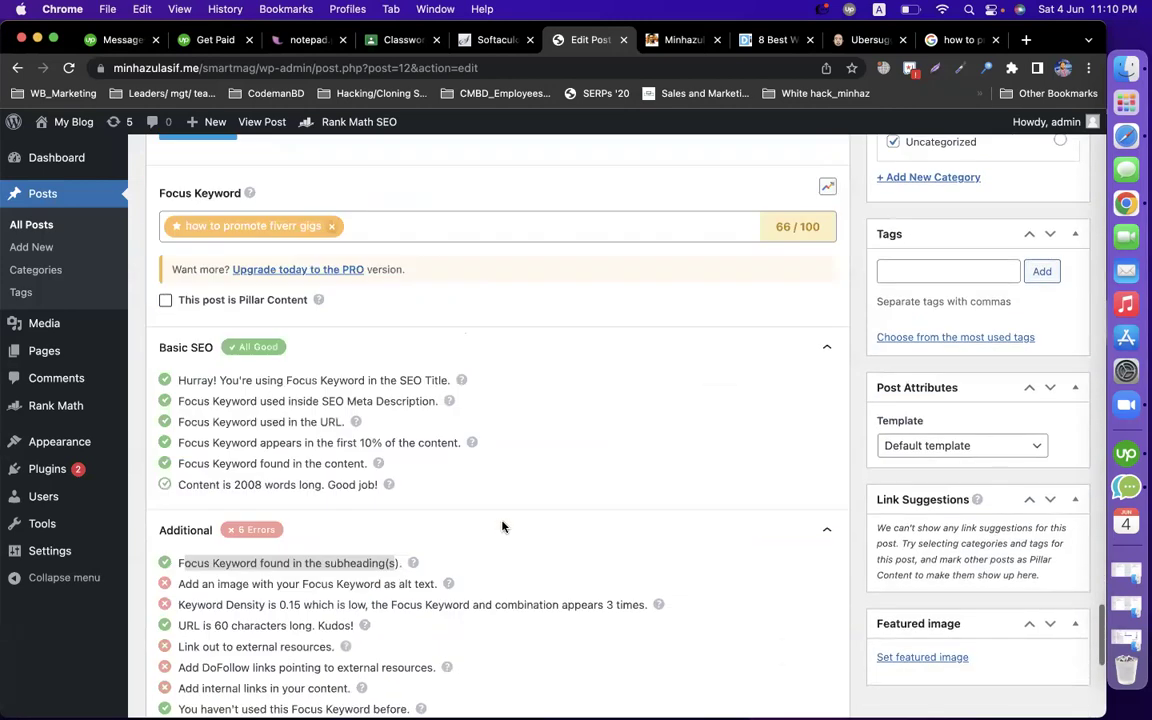
pyautogui.scroll(-4, 420, 480)
pyautogui.tripleClick(246, 368)
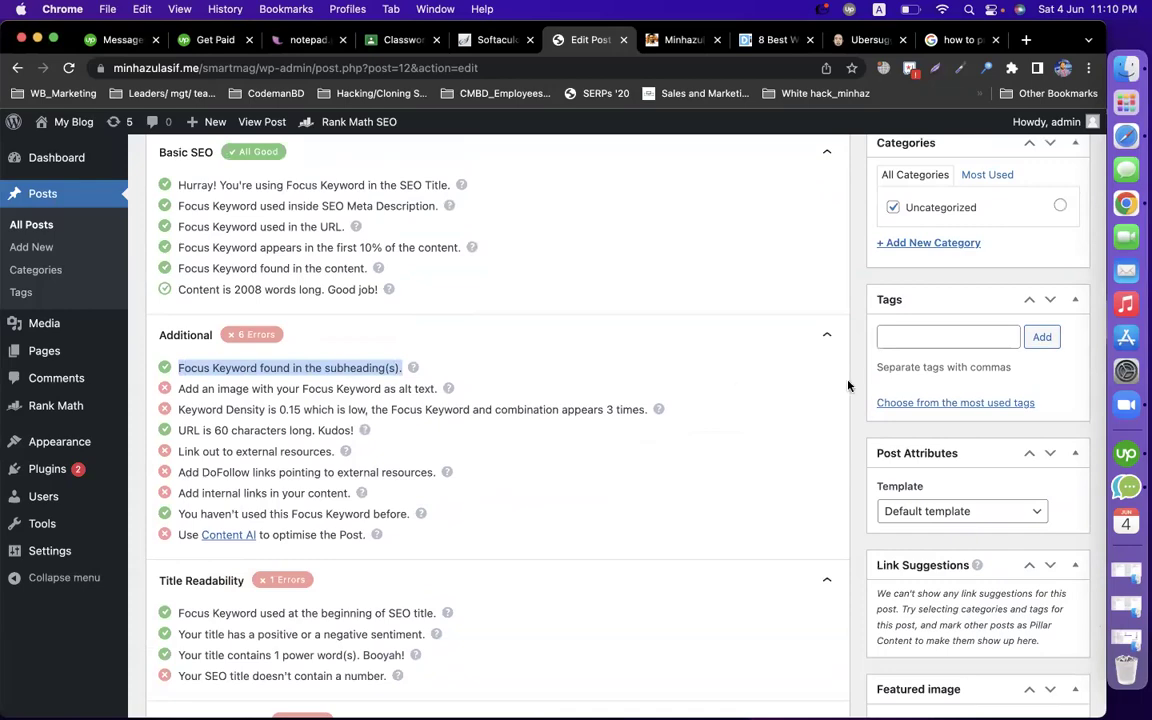
# Step: Examine the FAQ subheadings from the Twitter question up to the main FAQs heading for places to use the focus keyword
pyautogui.scroll(18, 848, 386)
pyautogui.scroll(3, 485, 430)
pyautogui.moveTo(474, 438); pyautogui.dragTo(150, 438)
pyautogui.doubleClick(203, 438)
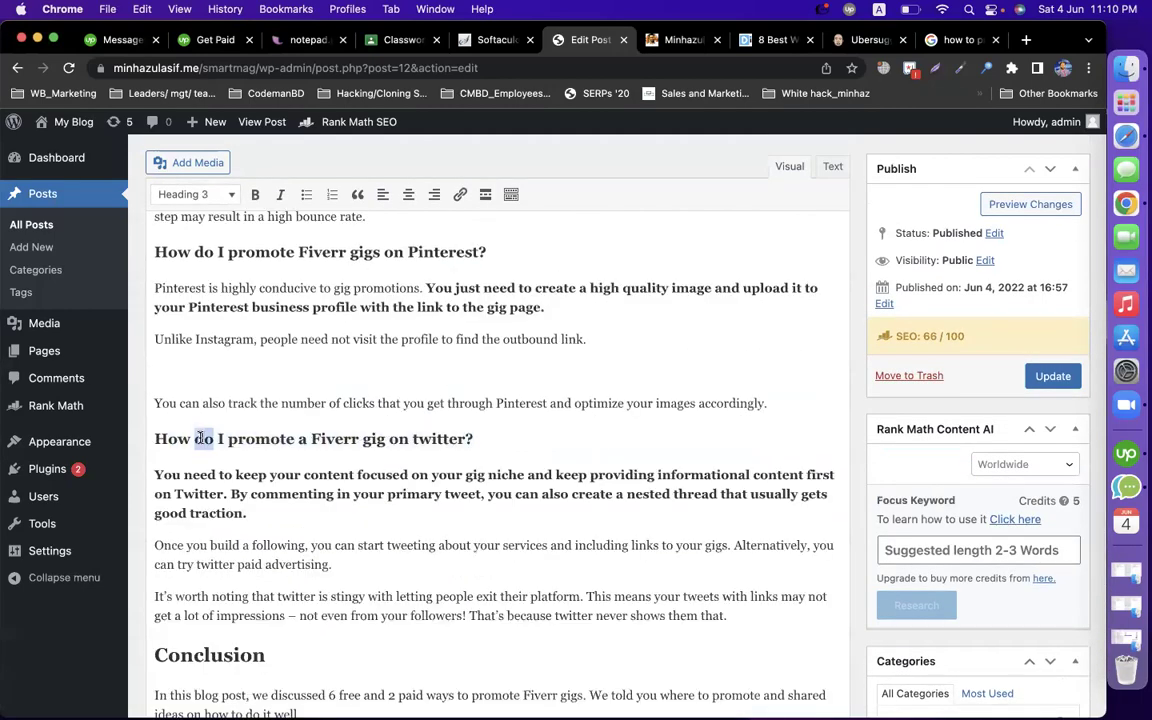
pyautogui.tripleClick(200, 438)
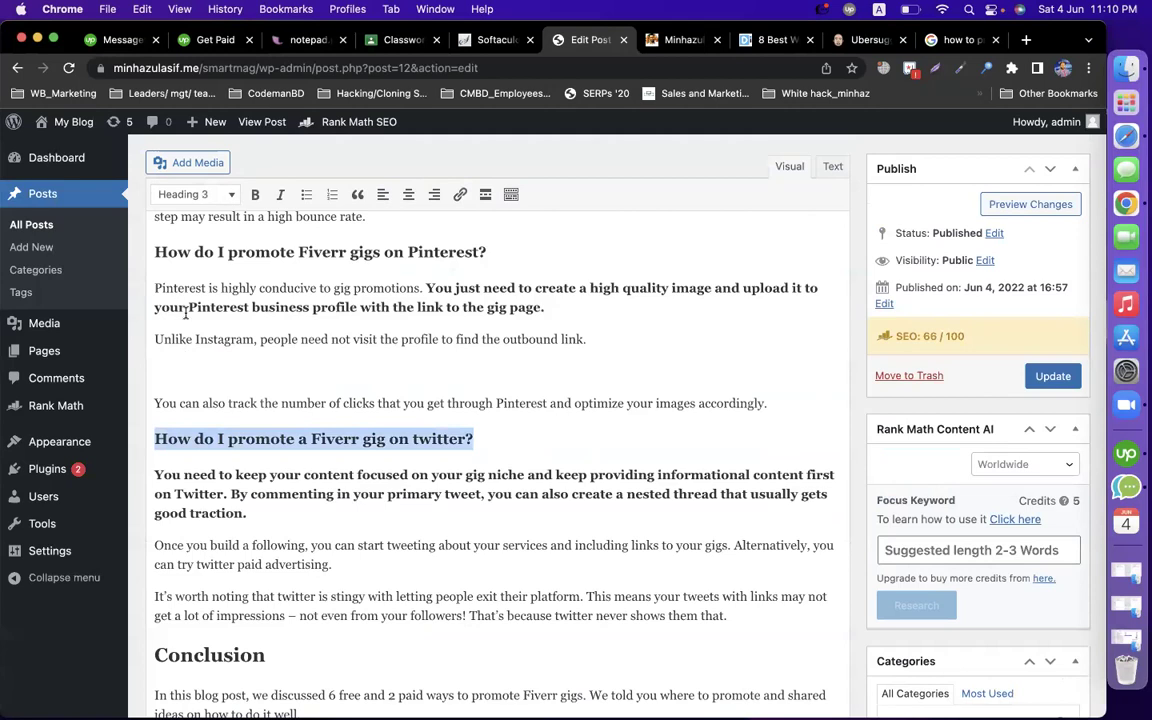
pyautogui.tripleClick(209, 251)
pyautogui.scroll(3, 209, 251)
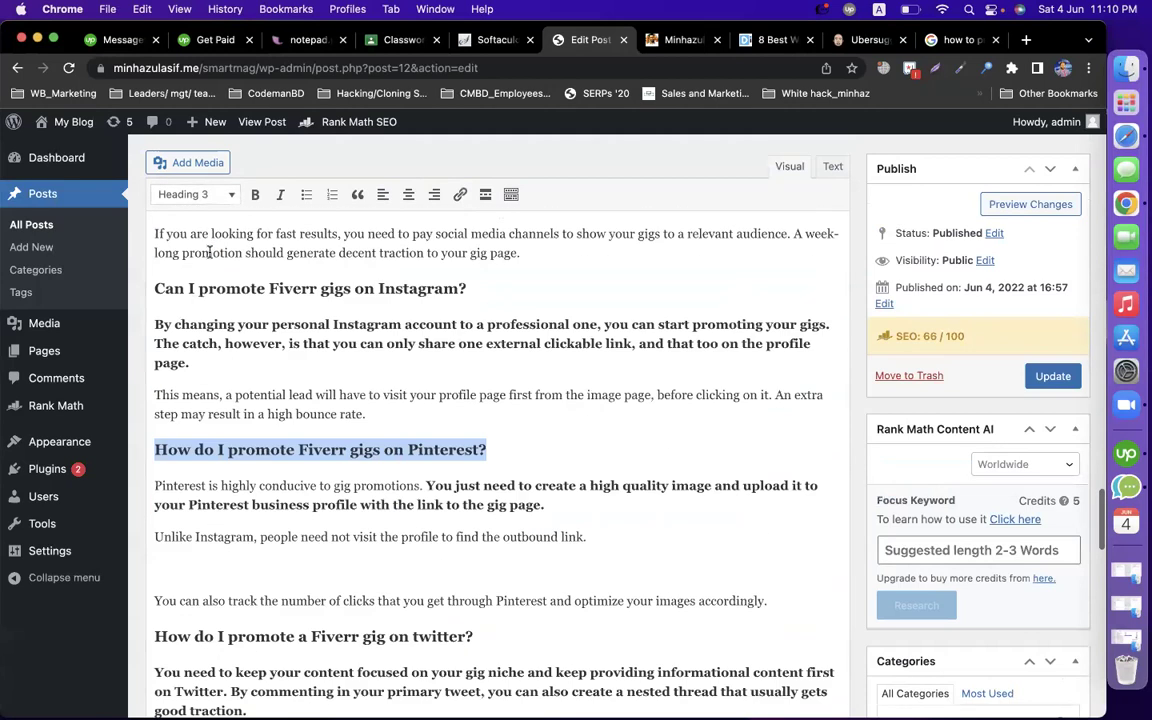
pyautogui.scroll(3, 209, 251)
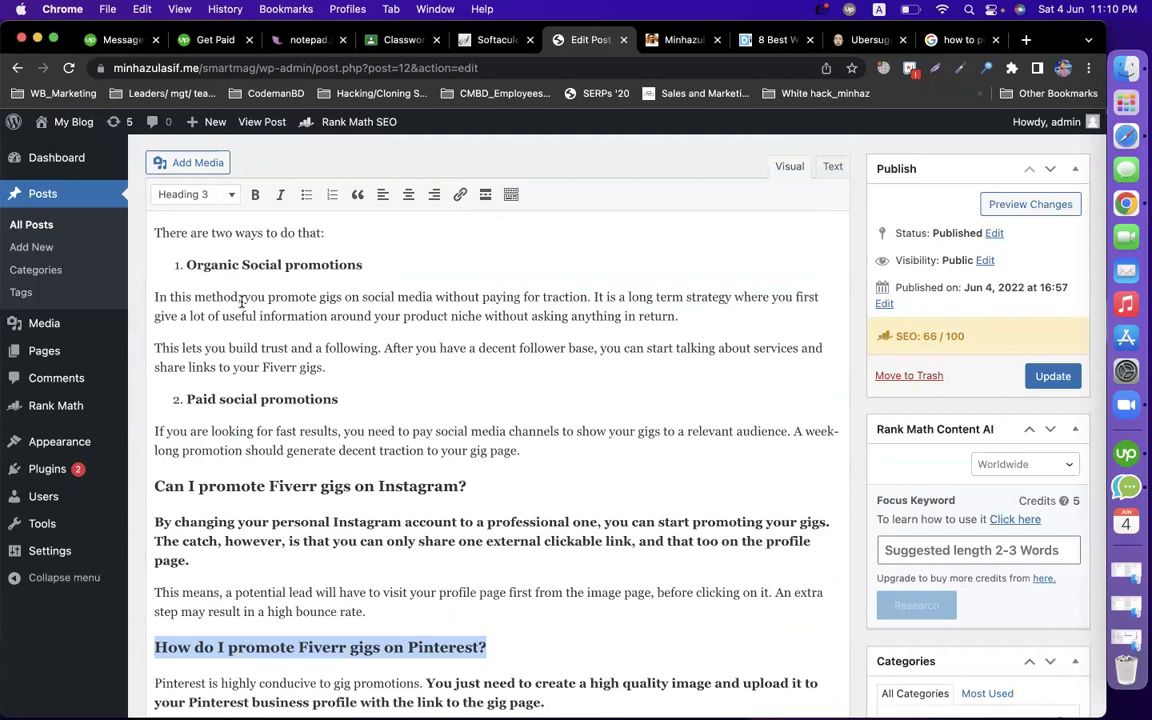
pyautogui.scroll(5, 331, 398)
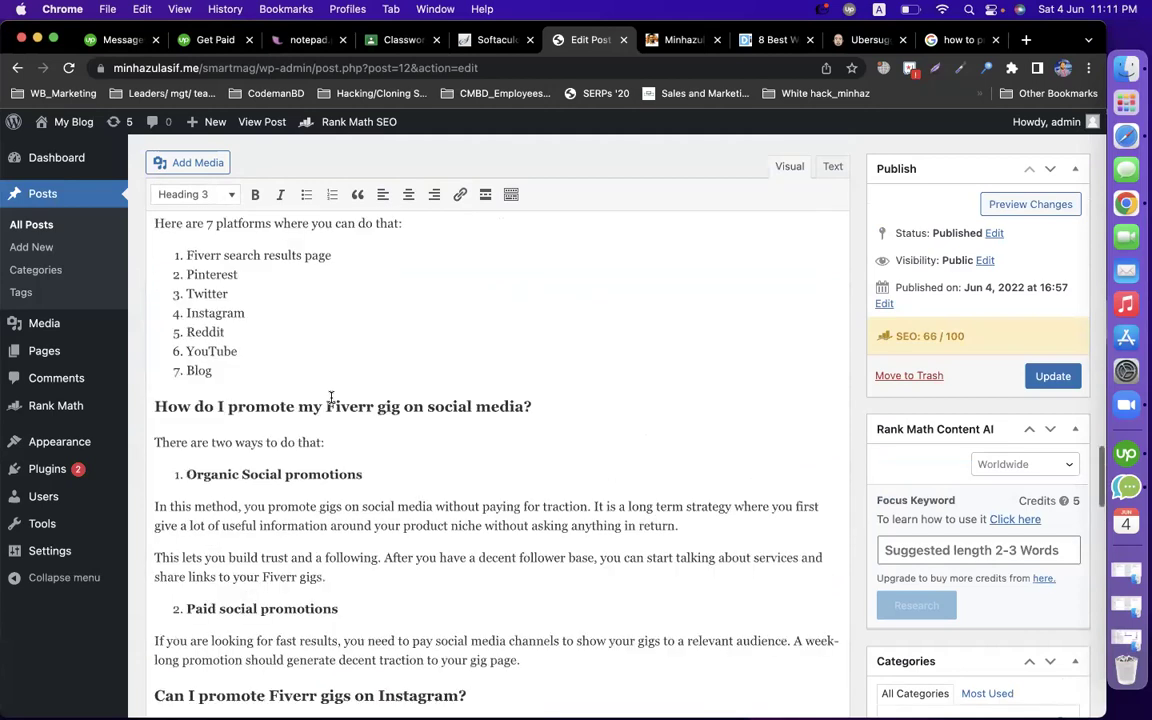
pyautogui.moveTo(405, 356); pyautogui.dragTo(153, 355)
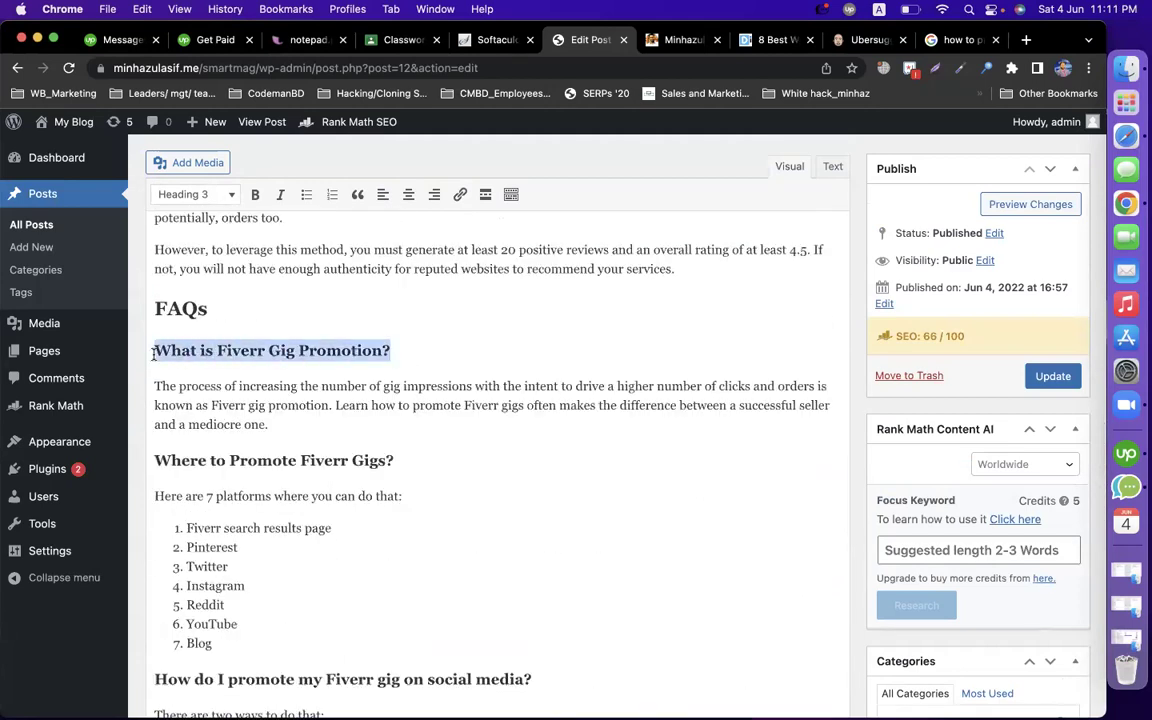
pyautogui.moveTo(217, 310); pyautogui.dragTo(153, 310)
pyautogui.scroll(2, 256, 240)
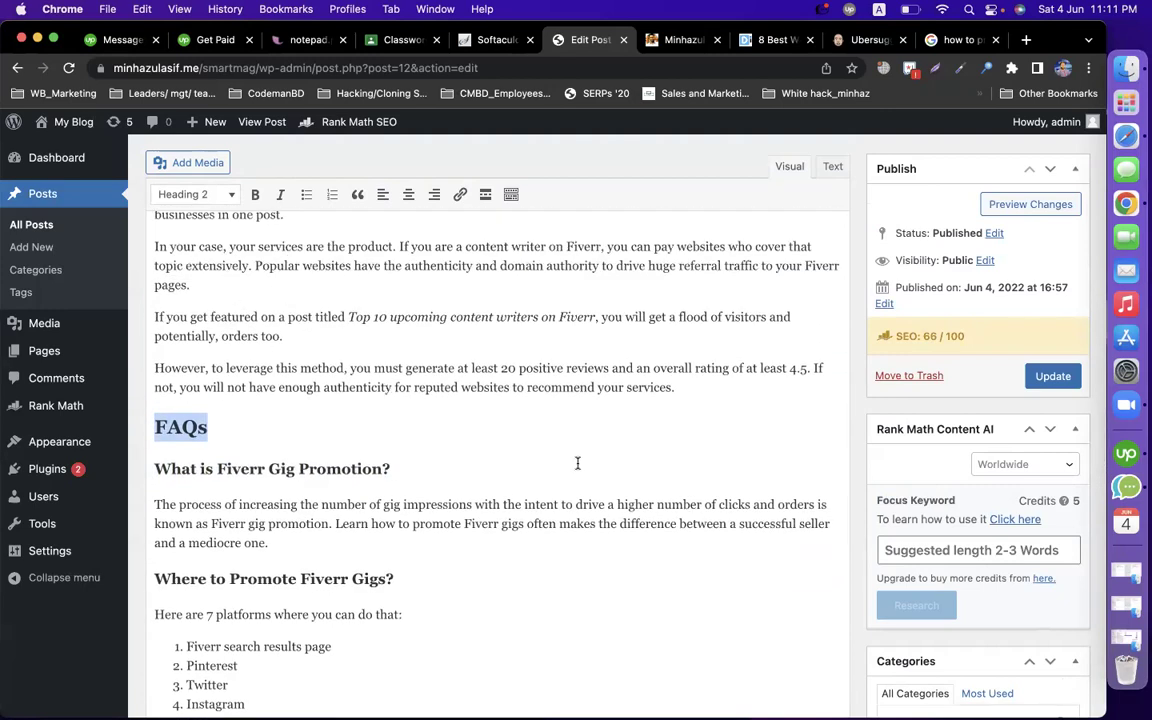
# Step: Extend the FAQs heading with the focus keyword so it reads "FAQs : how to promote fiverr gigs"
pyautogui.scroll(-15, 763, 523)
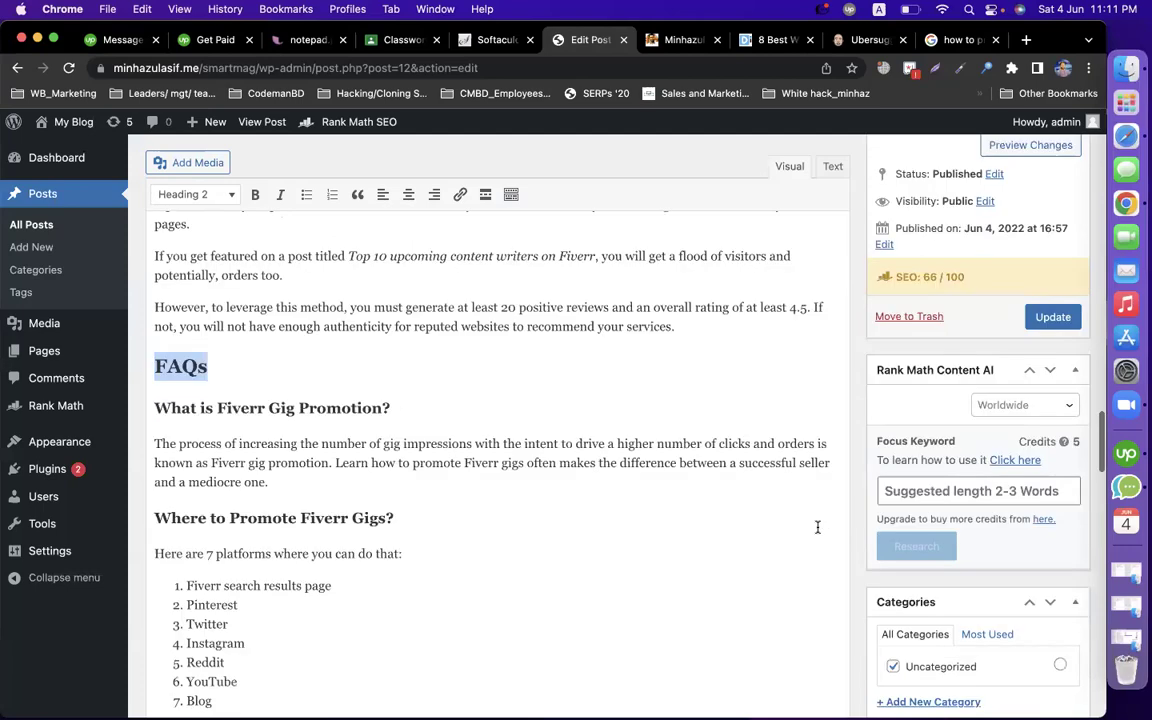
pyautogui.scroll(3, 800, 527)
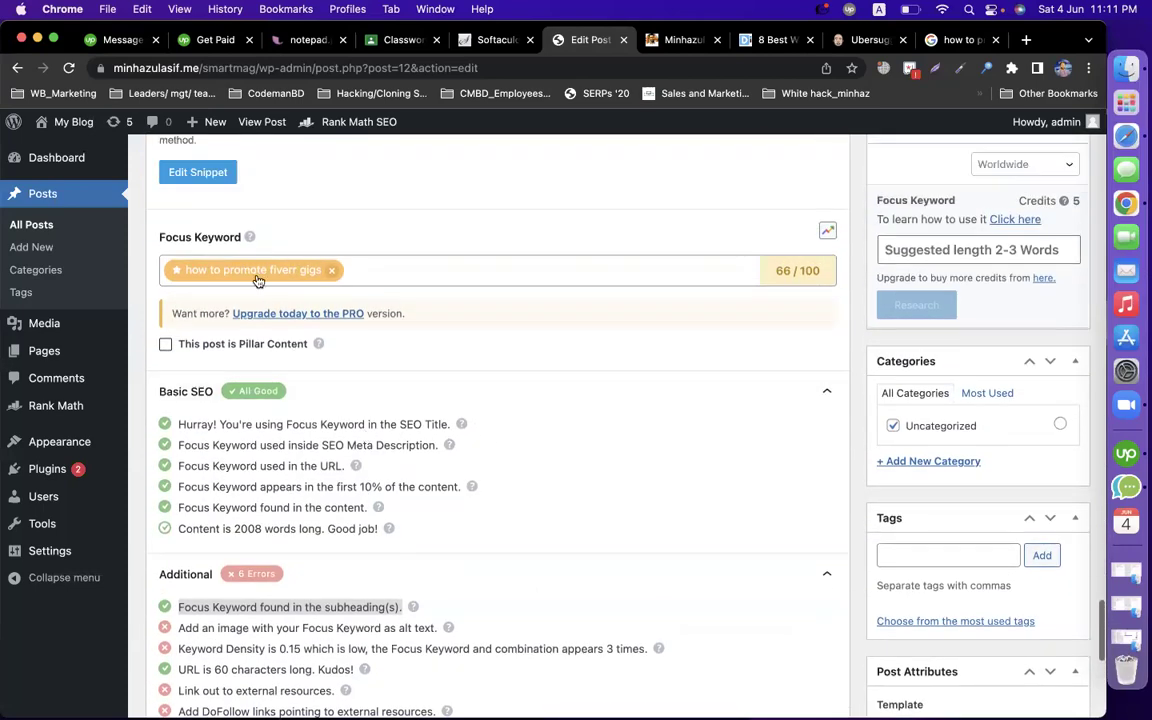
pyautogui.click(257, 273)
pyautogui.scroll(15, 558, 370)
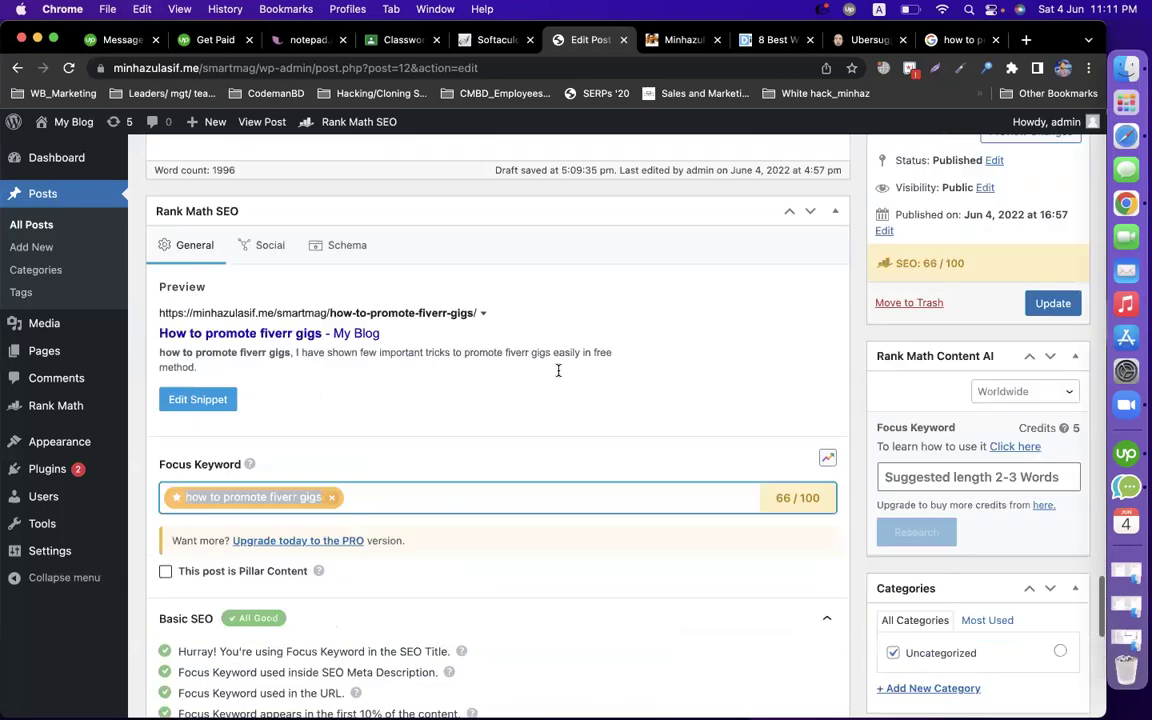
pyautogui.click(160, 397)
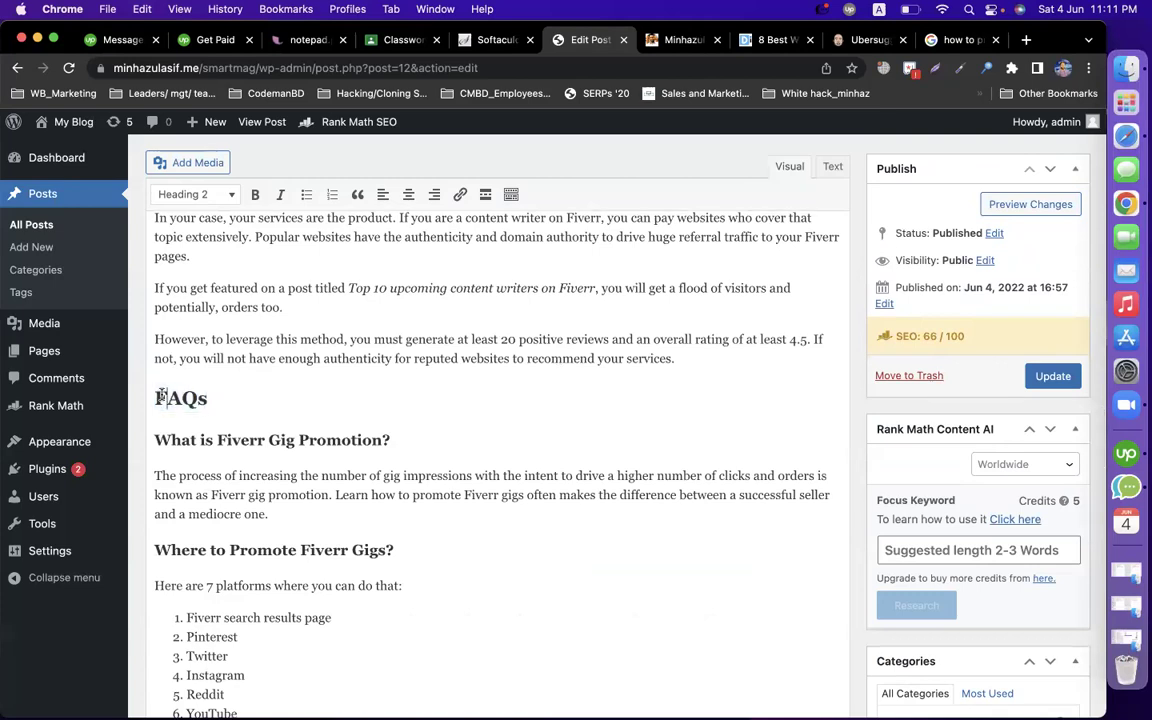
pyautogui.click(225, 399)
pyautogui.write('how to promote fiverr gigs')
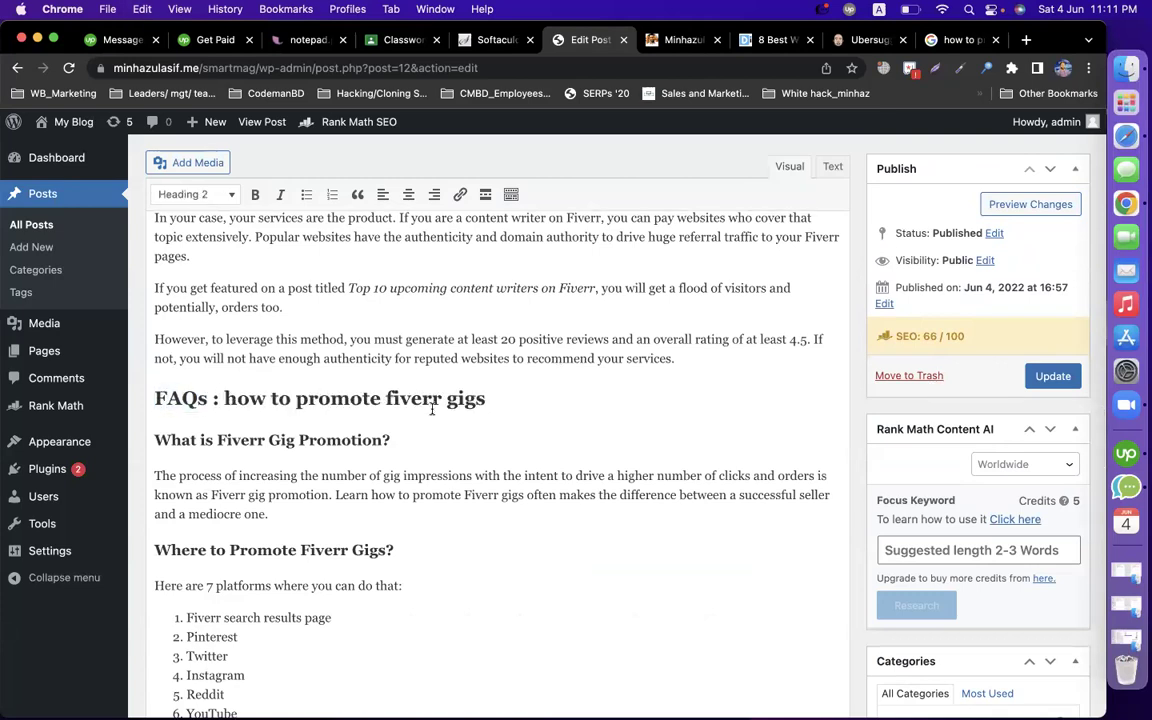
# Step: Switch the "FAQs : how to promote fiverr gigs" heading to Paragraph format and restore it to Heading 2
pyautogui.moveTo(486, 399); pyautogui.dragTo(148, 393)
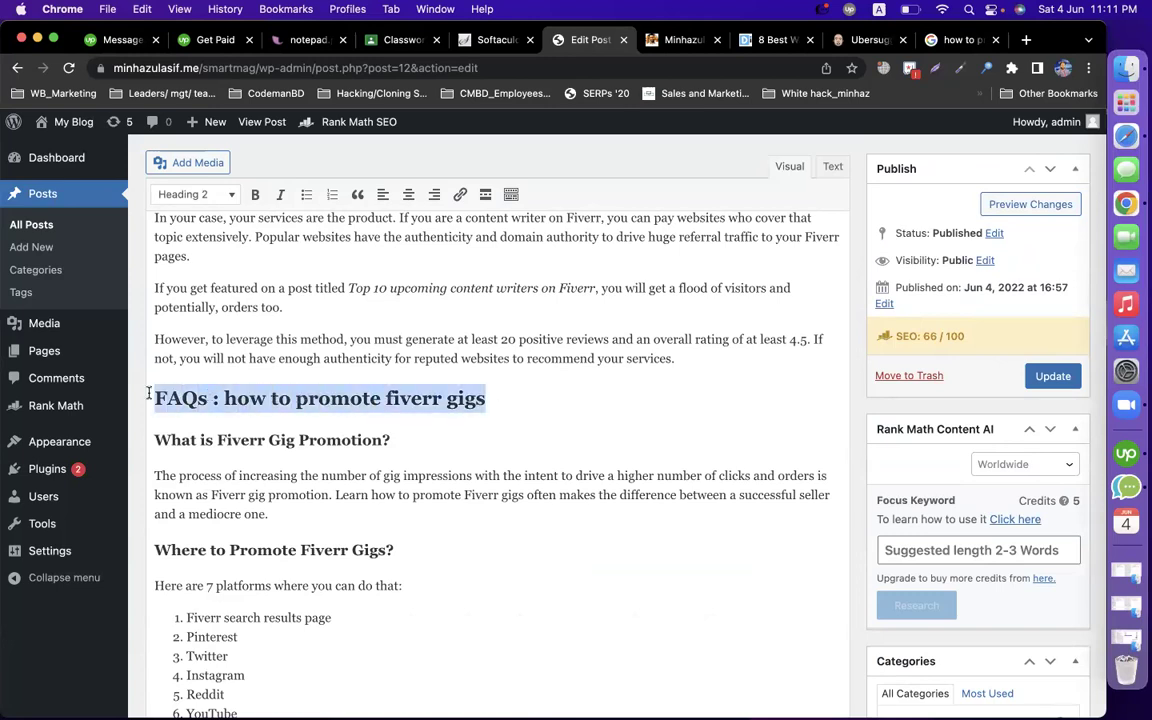
pyautogui.click(194, 194)
pyautogui.click(193, 224)
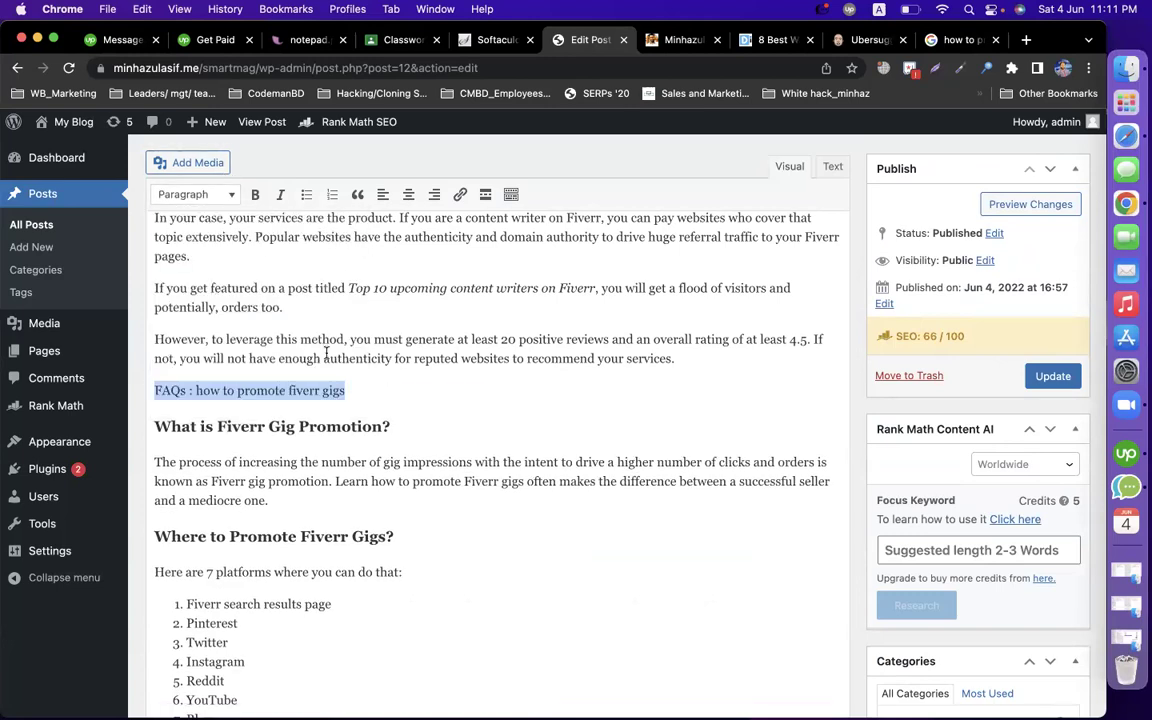
pyautogui.click(194, 194)
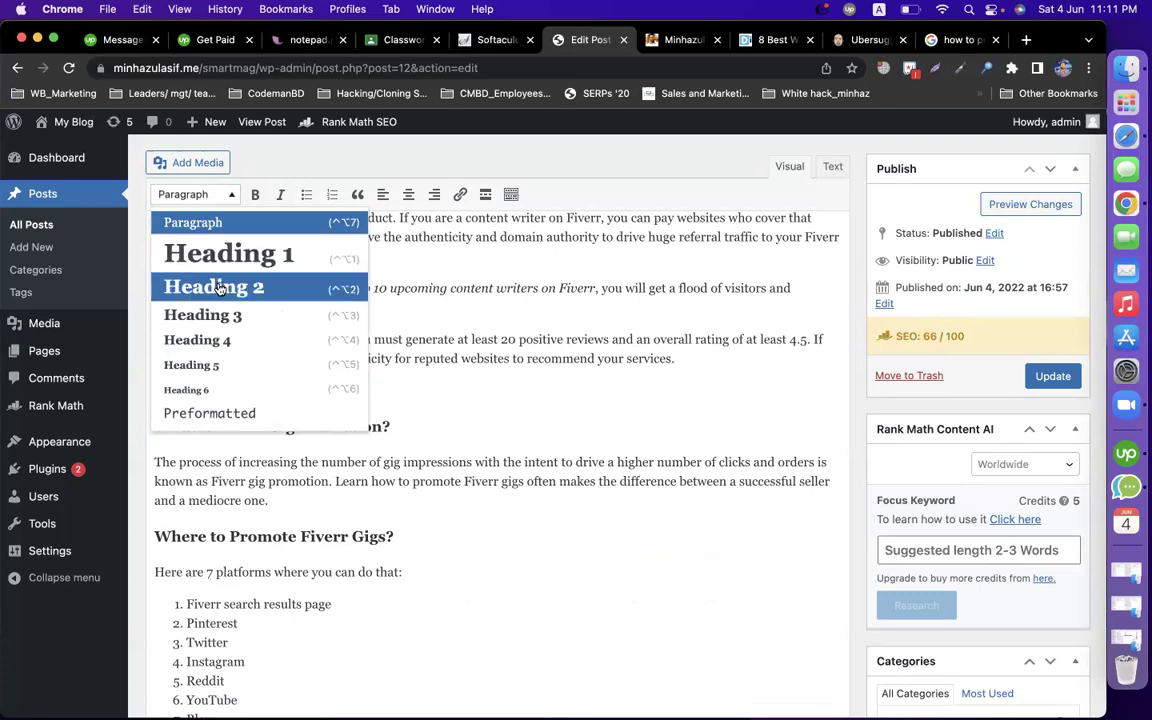
pyautogui.click(216, 286)
pyautogui.click(414, 397)
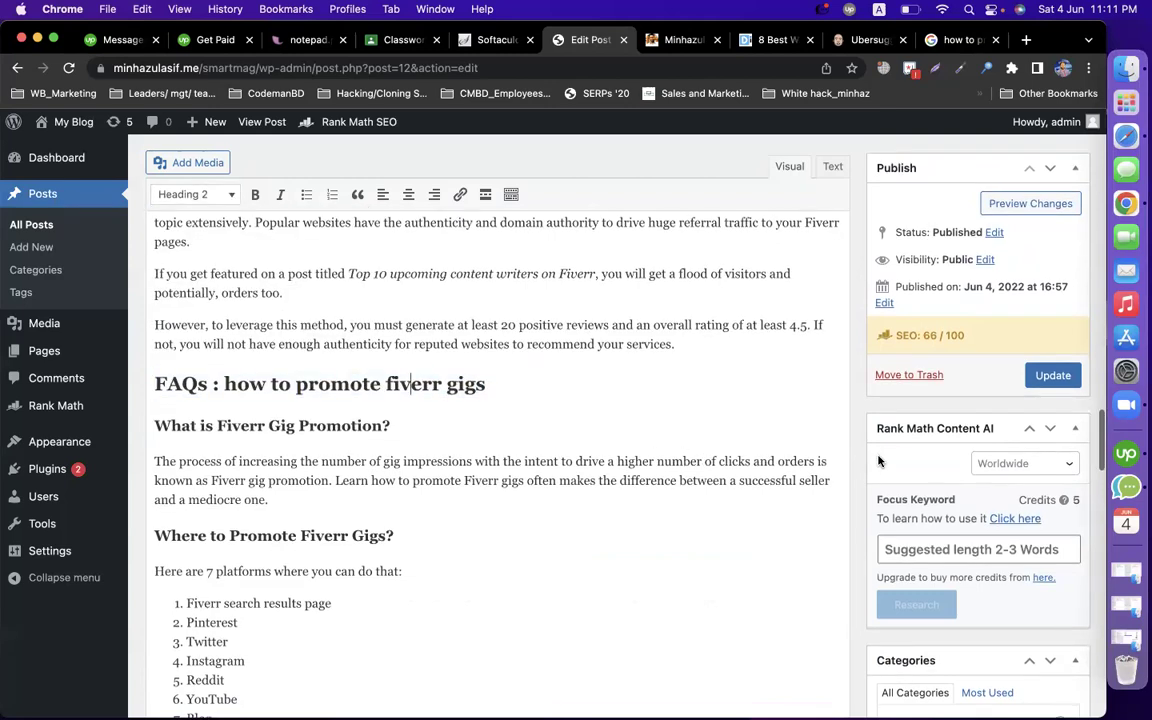
# Step: Recheck the image alt text item under Rank Math's Additional checks and open the post's featured image selection
pyautogui.scroll(-10, 879, 461)
pyautogui.scroll(-10, 879, 461)
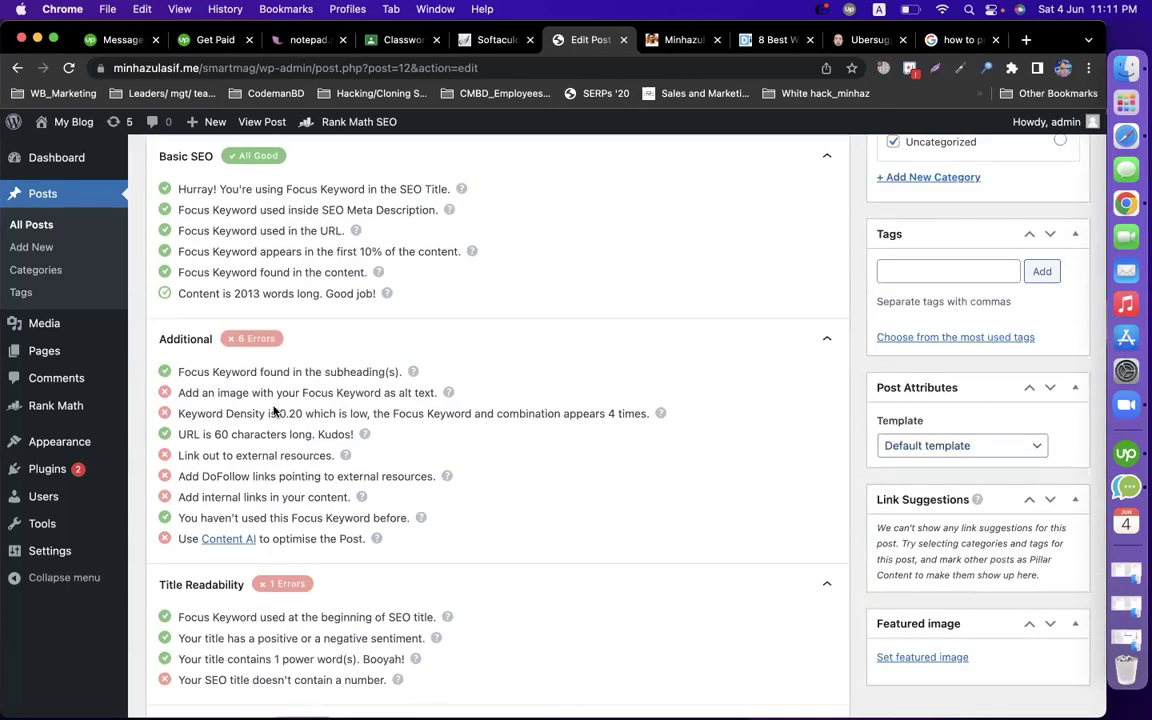
pyautogui.moveTo(183, 392); pyautogui.dragTo(422, 391)
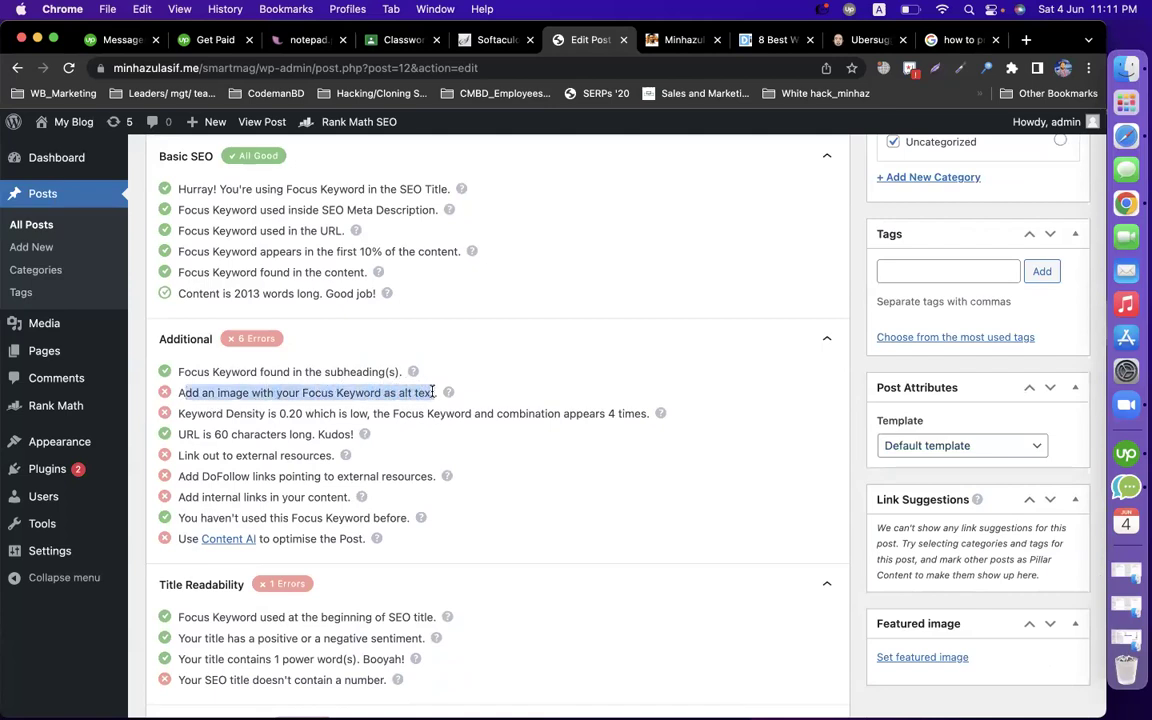
pyautogui.click(924, 658)
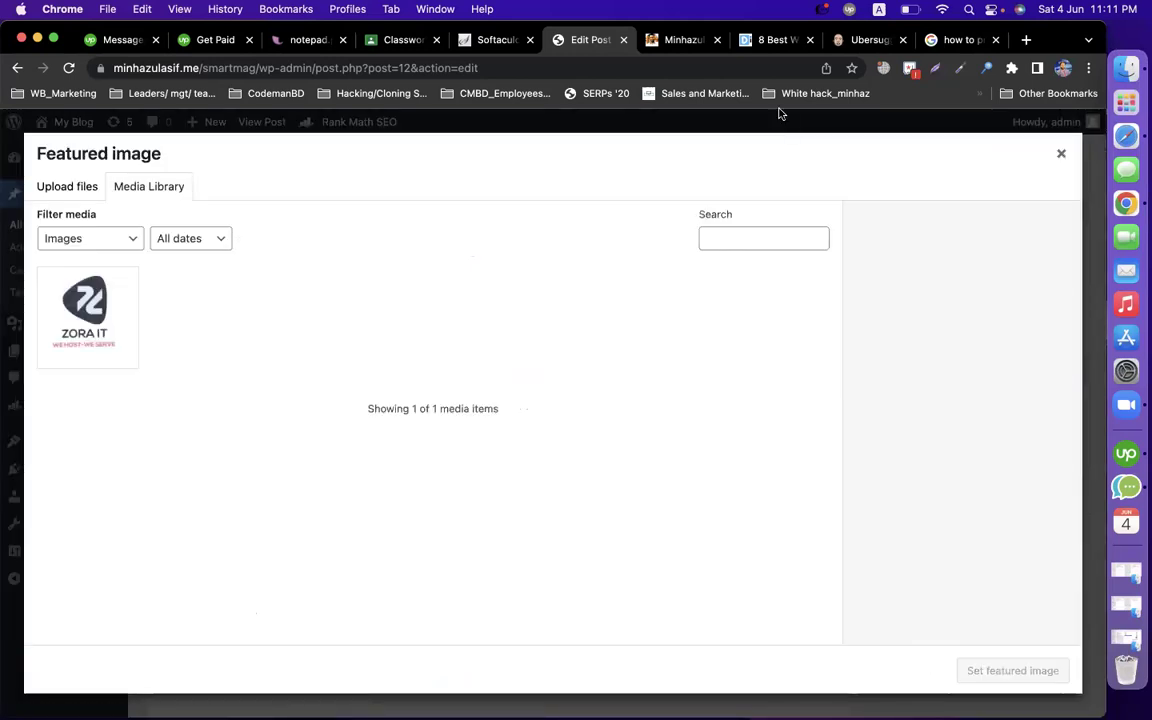
# Step: Save the banner image from the "How to promote gig on fiverr 2021" page as 9.jpeg in Downloads and upload it to the featured image media library
pyautogui.click(672, 40)
pyautogui.scroll(5, 602, 241)
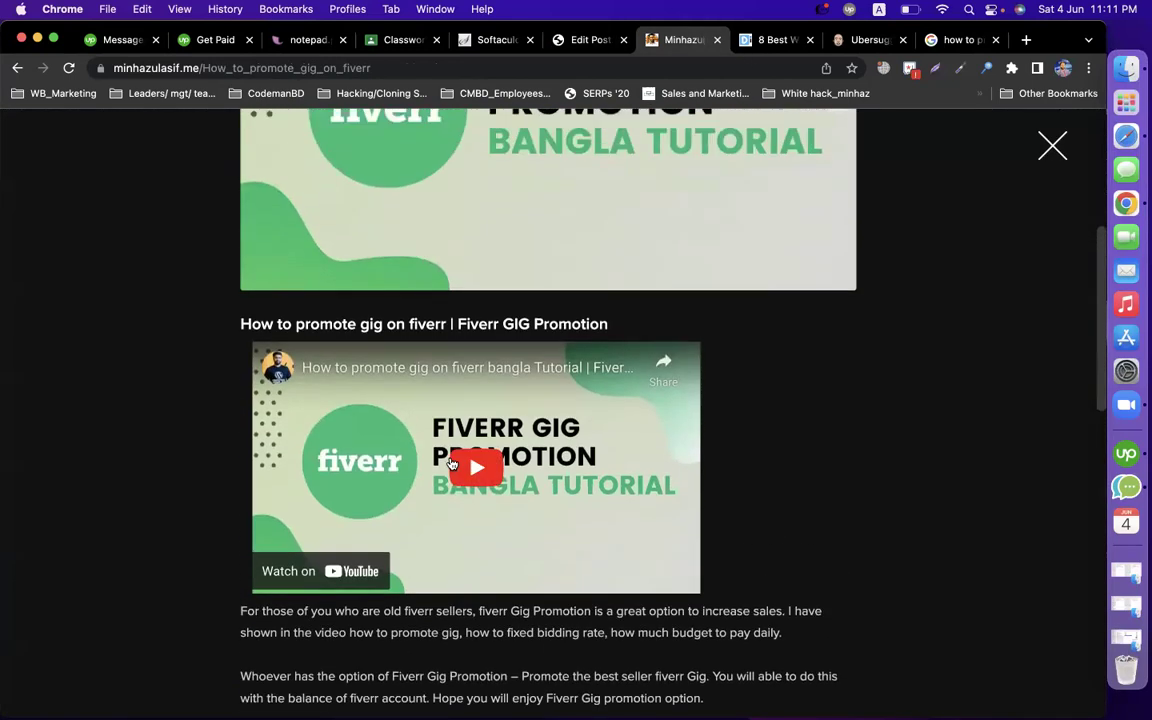
pyautogui.scroll(5, 602, 241)
pyautogui.rightClick(588, 468)
pyautogui.click(615, 493)
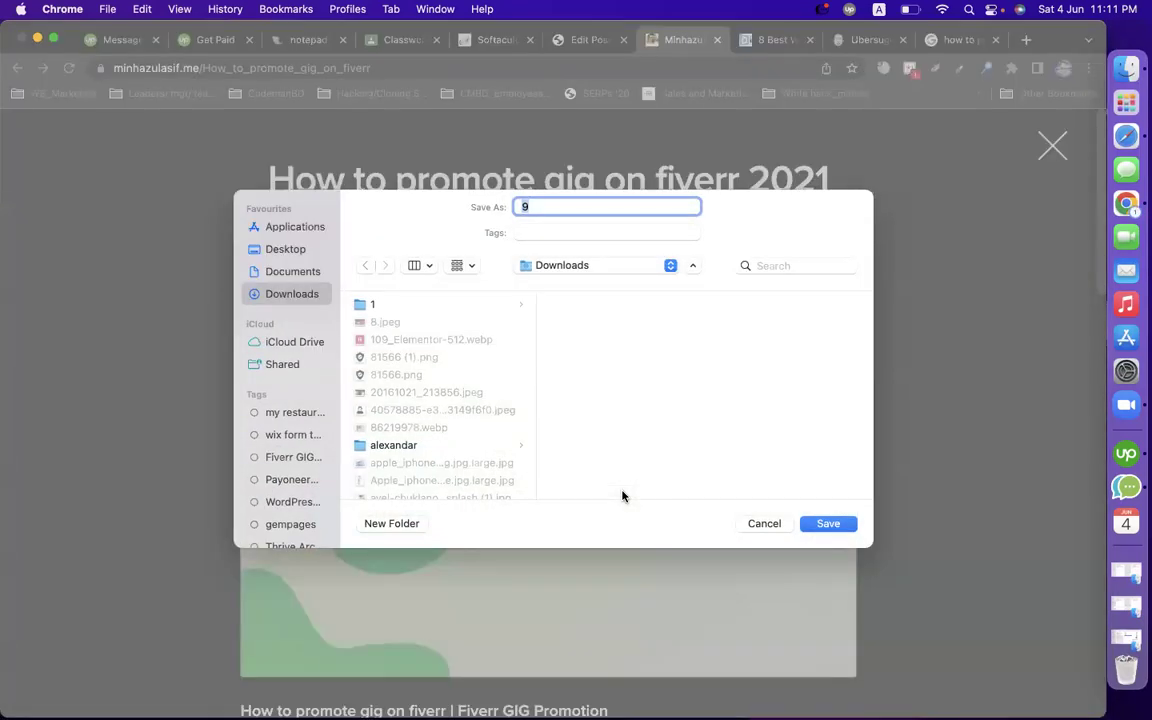
pyautogui.press('Return')
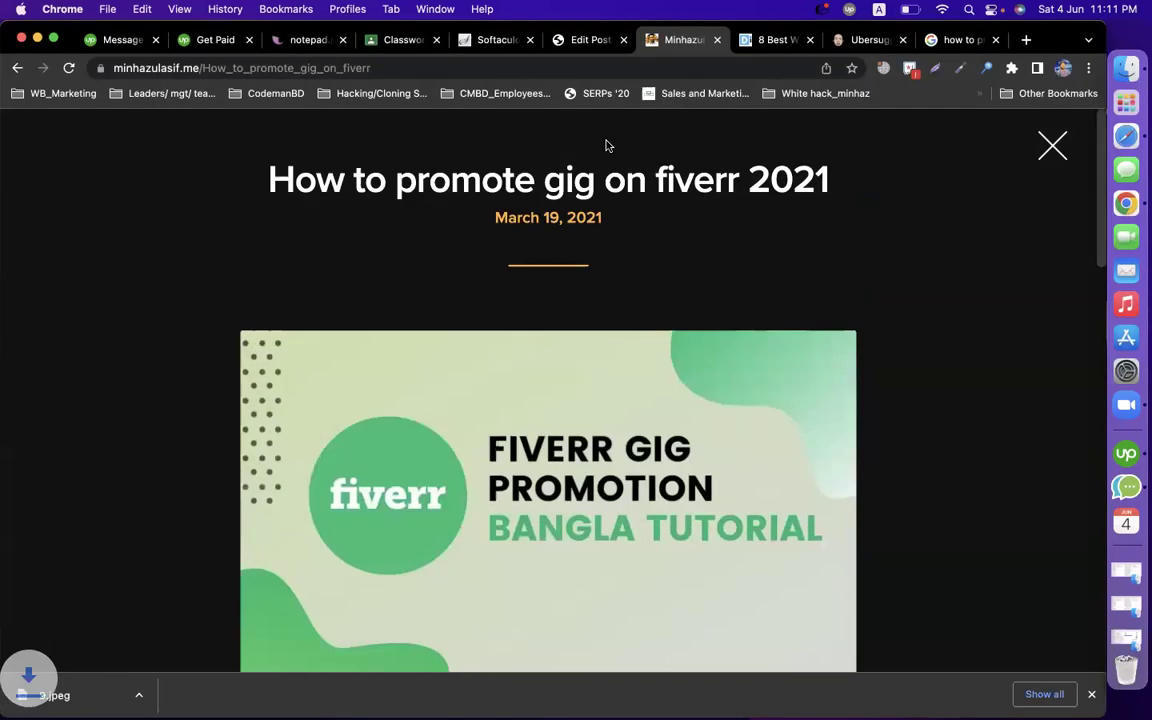
pyautogui.click(586, 44)
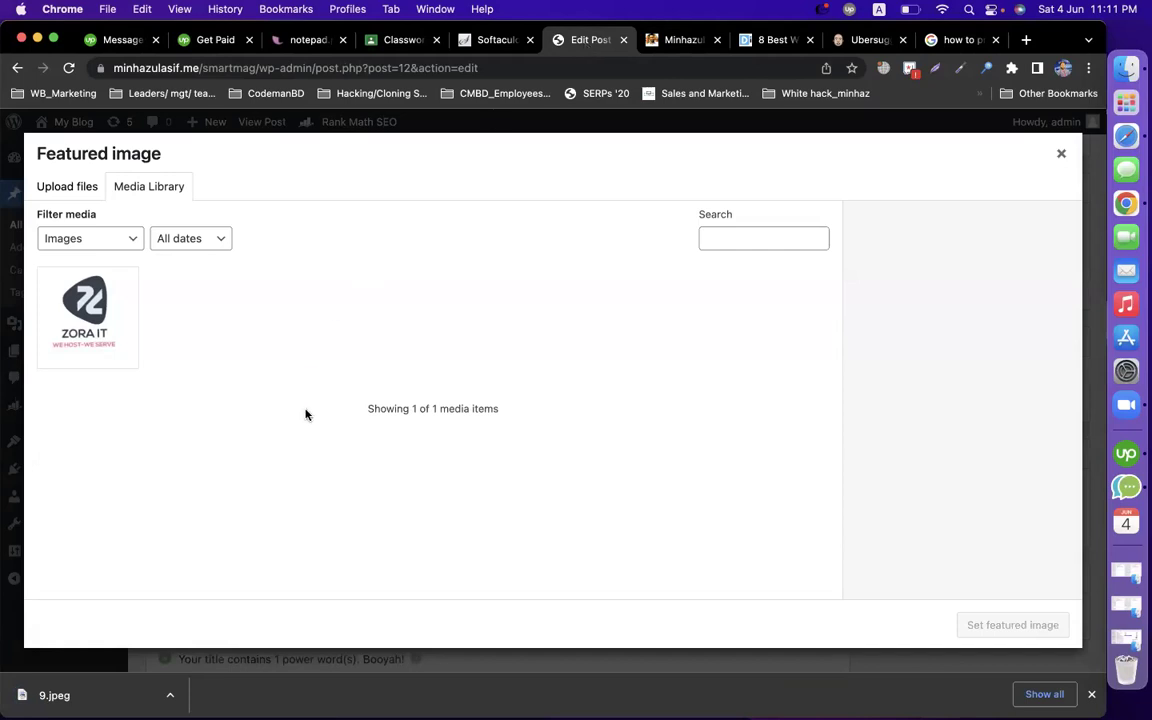
pyautogui.moveTo(52, 695); pyautogui.dragTo(317, 442)
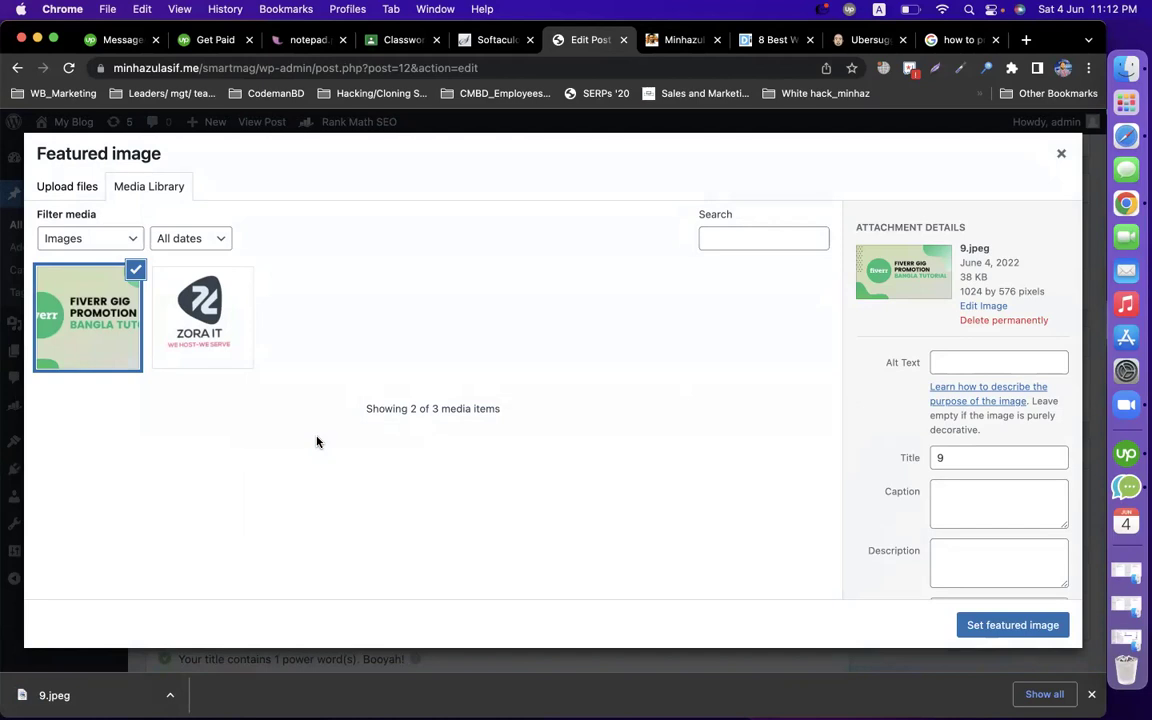
# Step: Try to open codemanbd.com in place of the Google search results
pyautogui.click(955, 39)
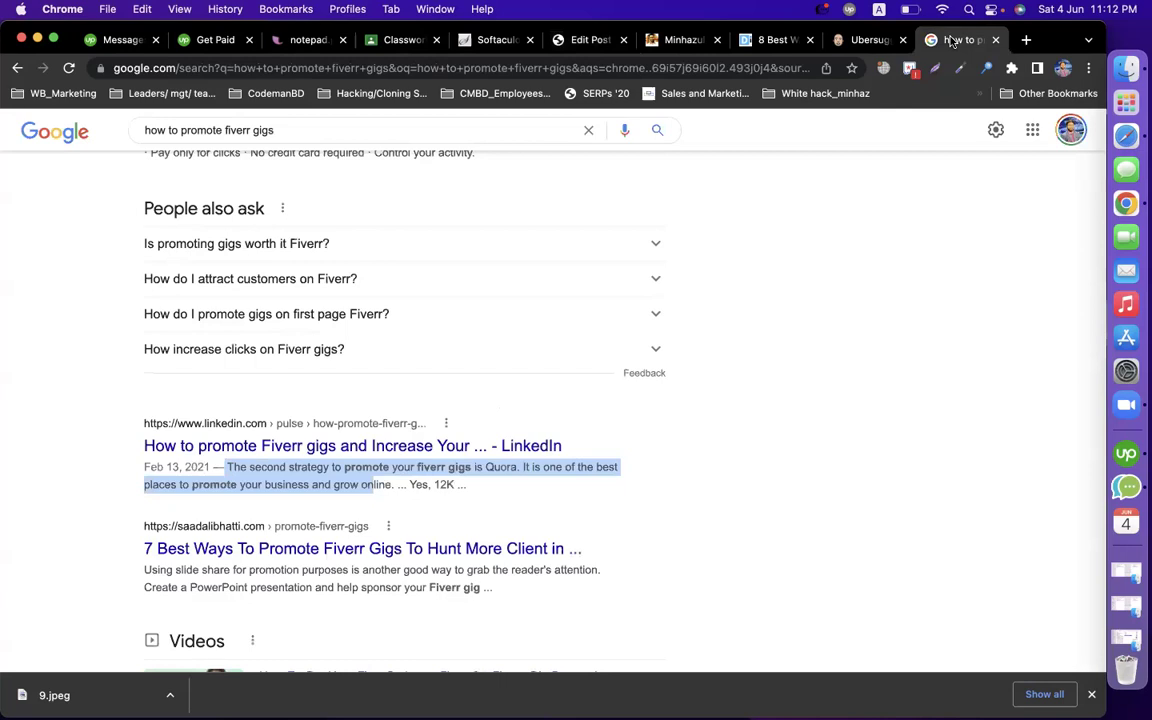
pyautogui.click(406, 72)
pyautogui.write('code')
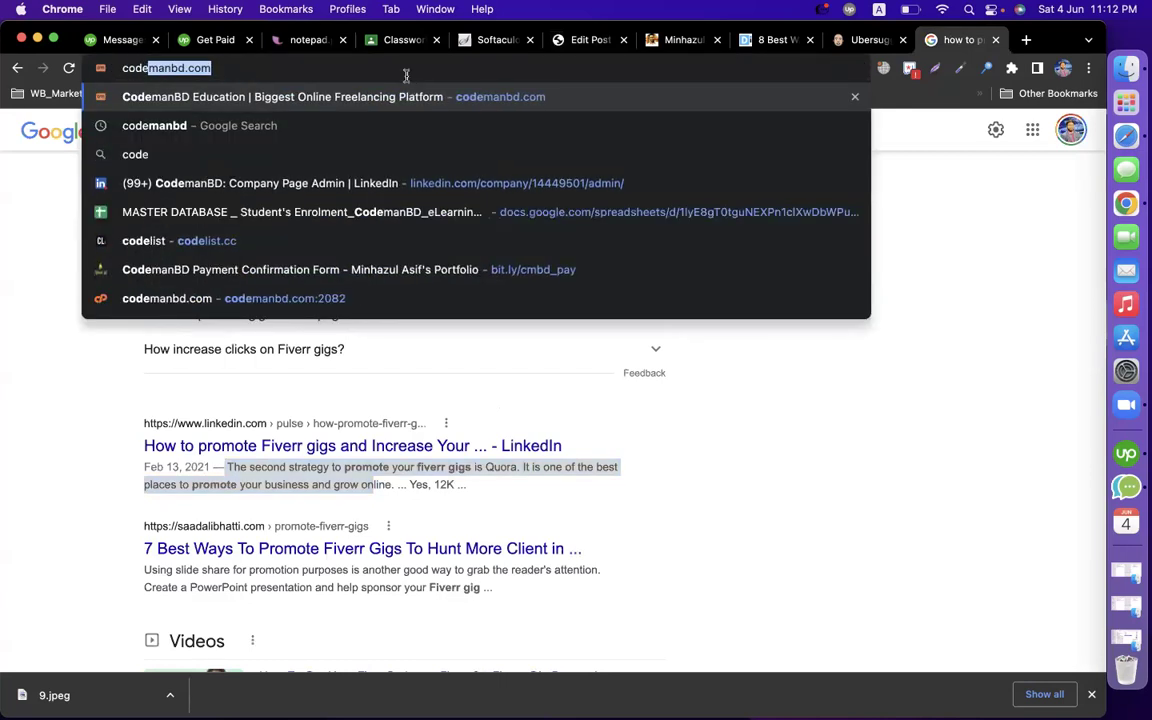
pyautogui.press('Return')
# Step: Open webbattalion.co and examine the headings in its opening section, from "Want Premium Quality" to "810+ Websites Done since 2016"
pyautogui.click(363, 68)
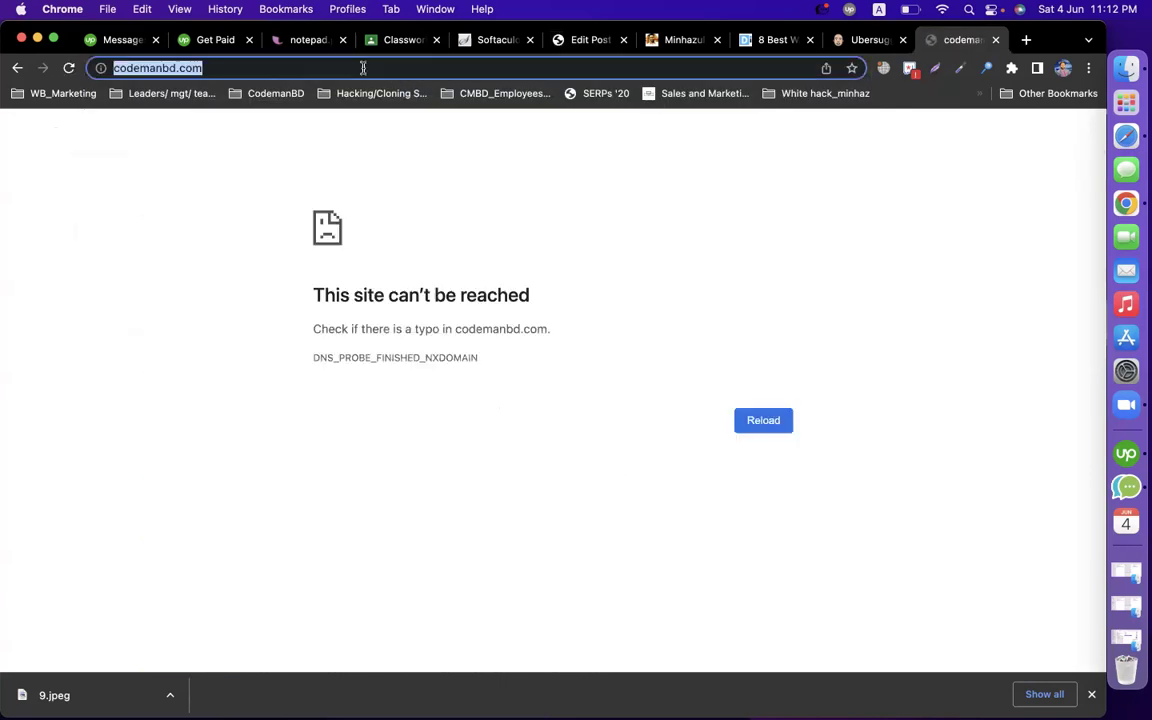
pyautogui.write('web')
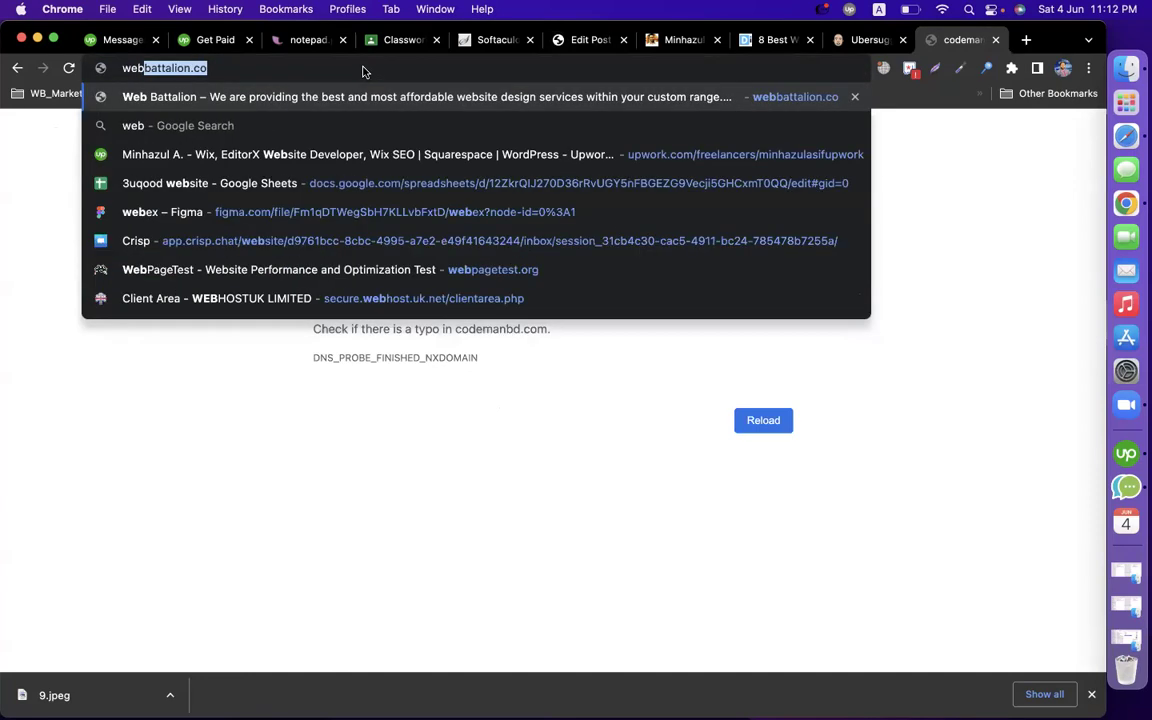
pyautogui.press('Return')
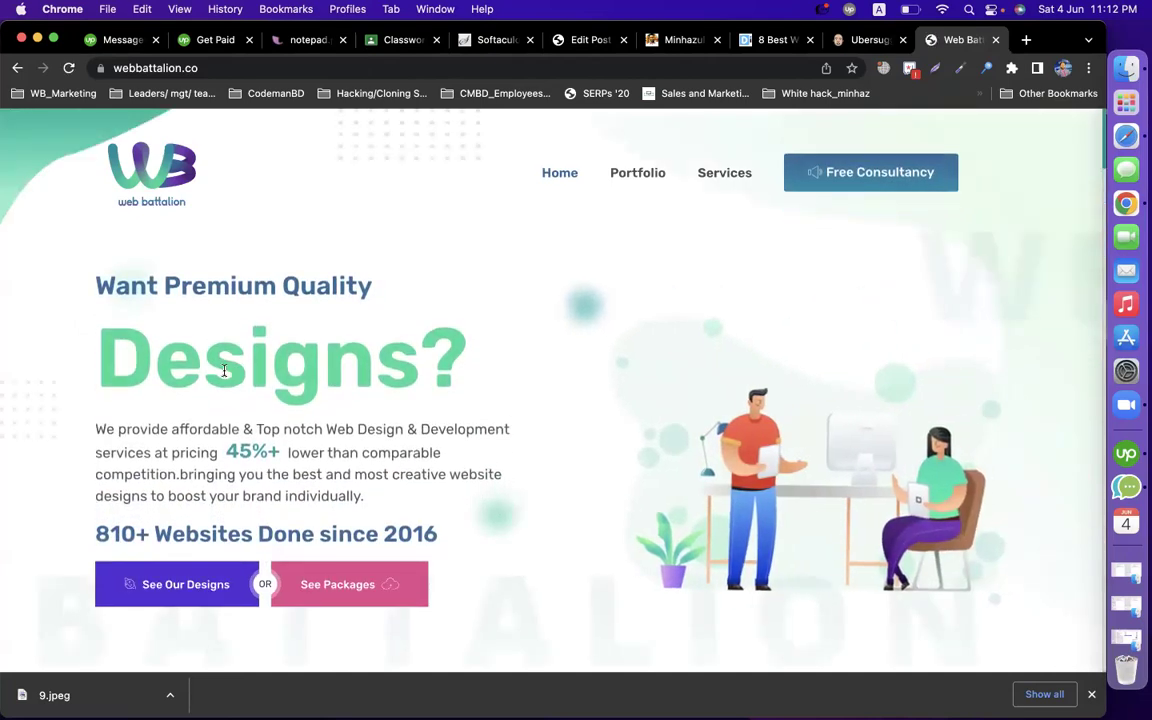
pyautogui.doubleClick(224, 371)
pyautogui.tripleClick(173, 262)
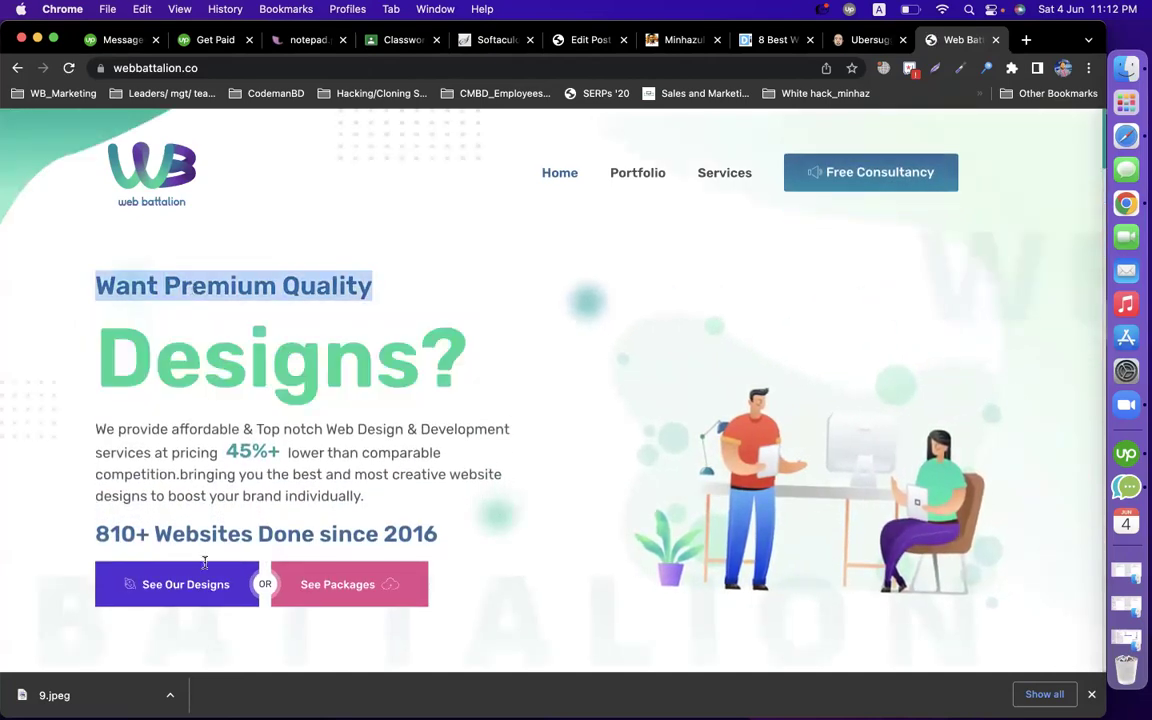
pyautogui.doubleClick(190, 534)
# Step: Examine the "Why Need A Website?" heading in the Our Focus section, including the word "Website" in it
pyautogui.scroll(-5, 463, 512)
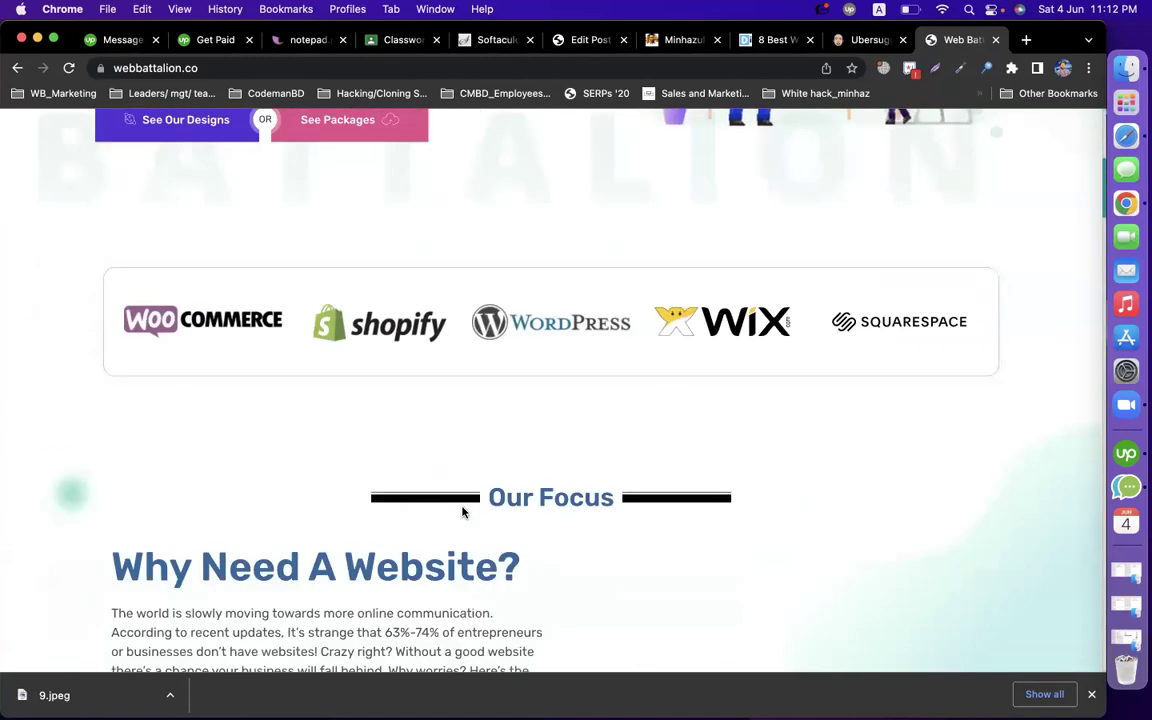
pyautogui.scroll(-3, 463, 512)
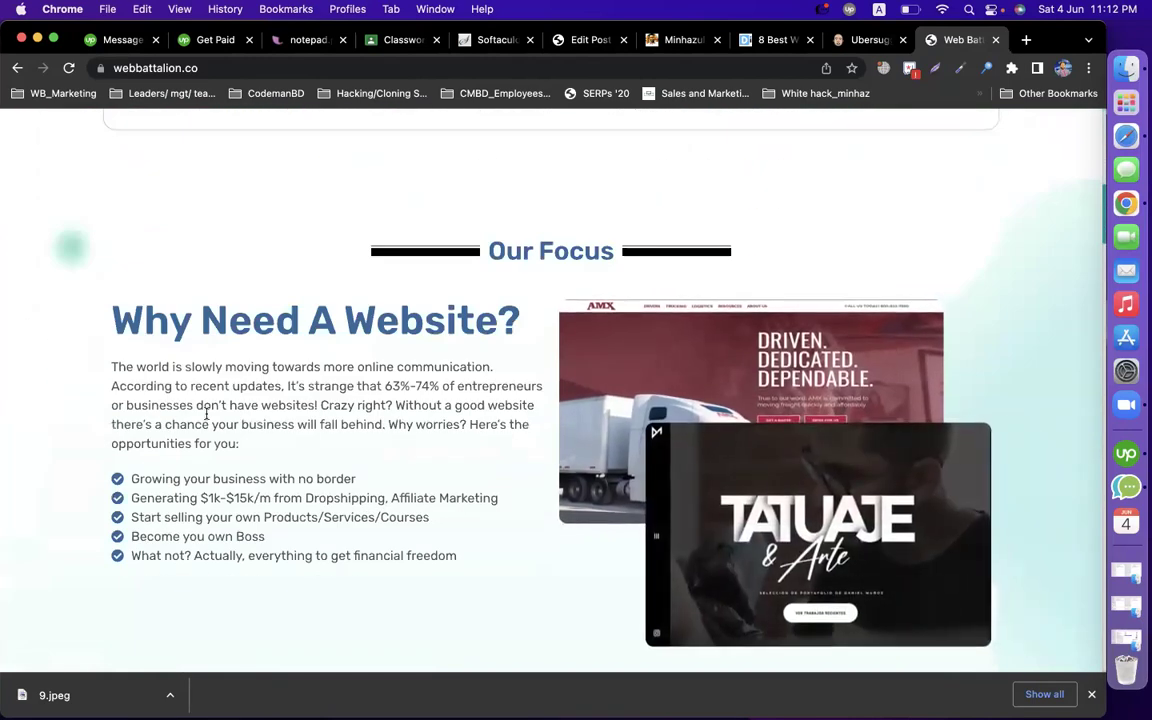
pyautogui.tripleClick(218, 322)
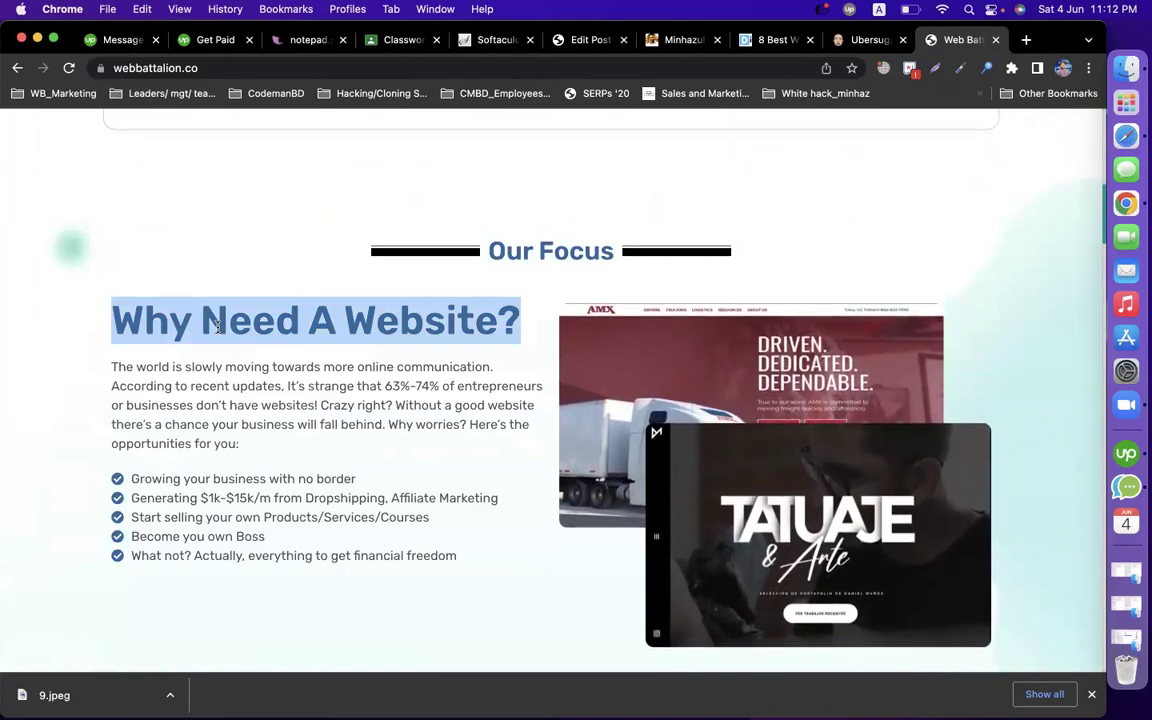
pyautogui.tripleClick(218, 326)
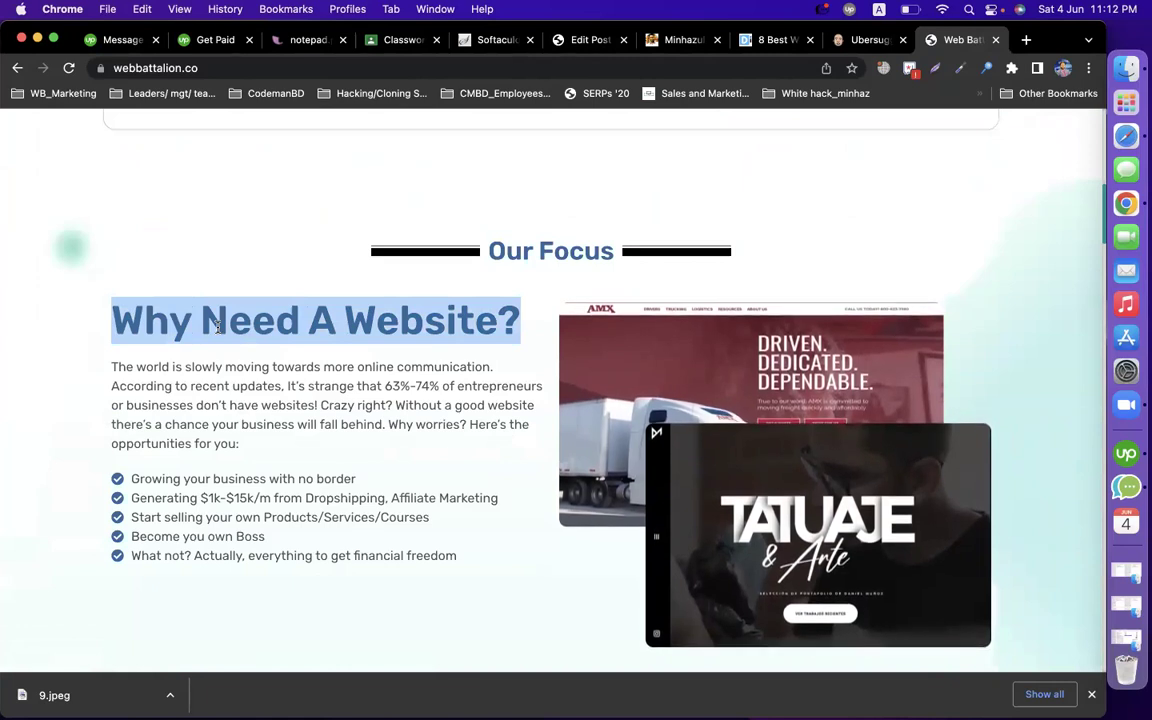
pyautogui.click(218, 326)
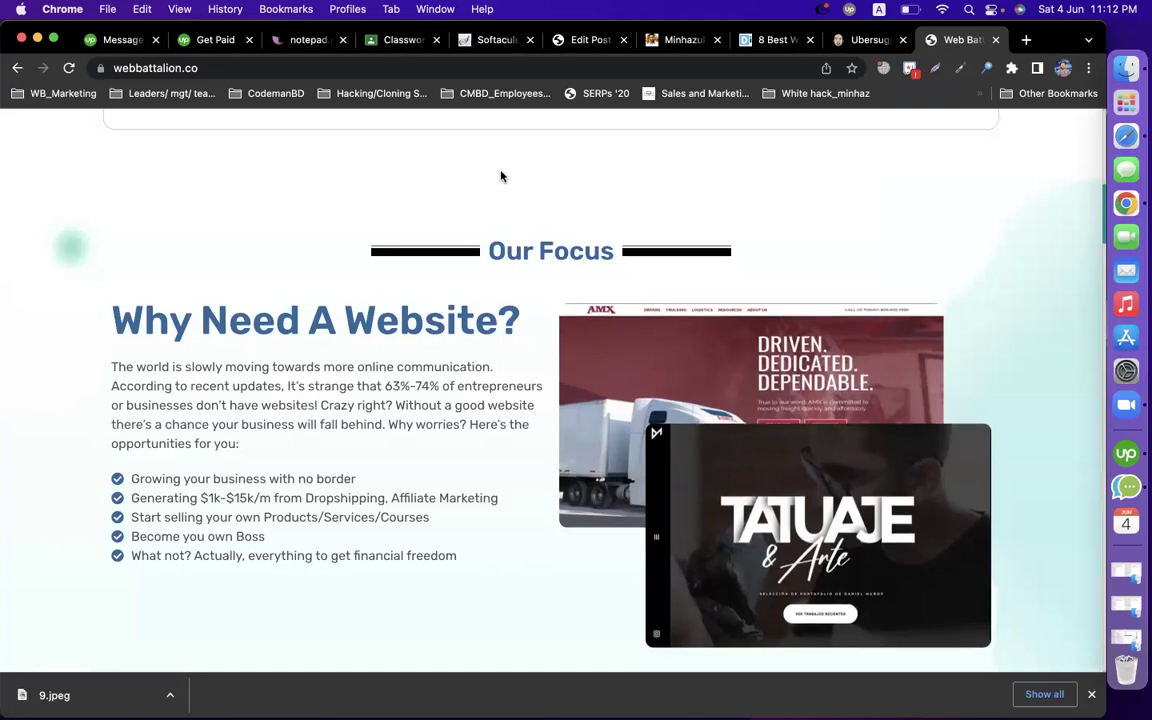
pyautogui.moveTo(116, 325); pyautogui.dragTo(528, 311)
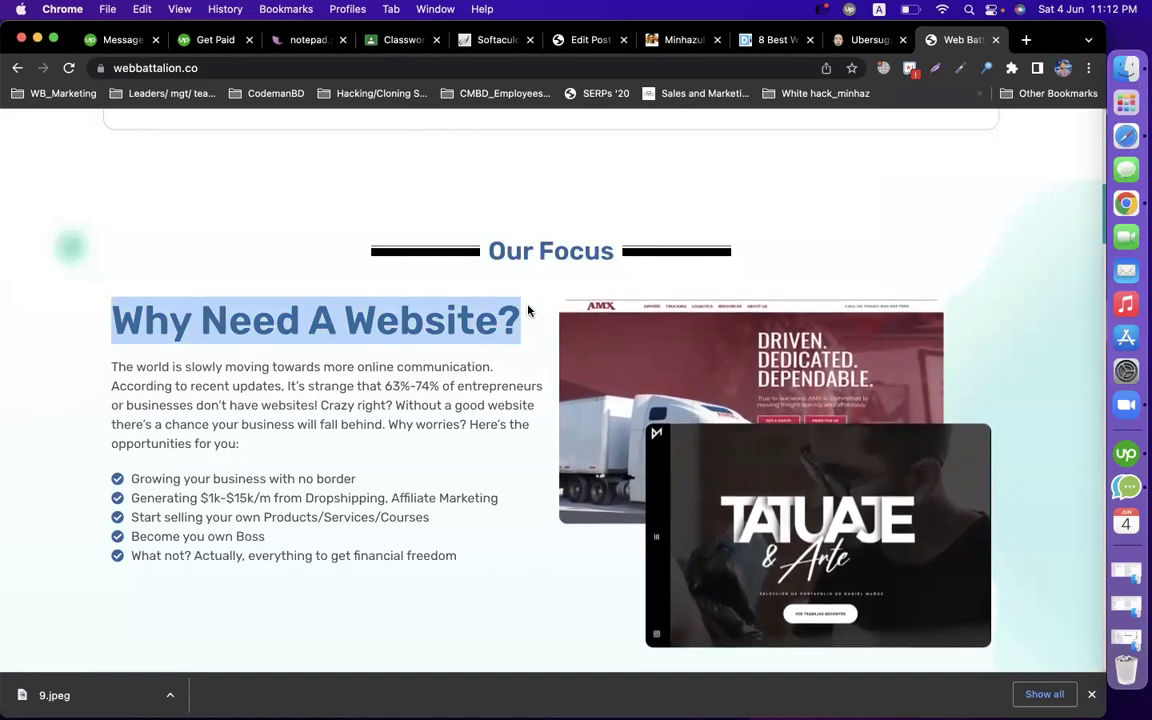
pyautogui.doubleClick(439, 316)
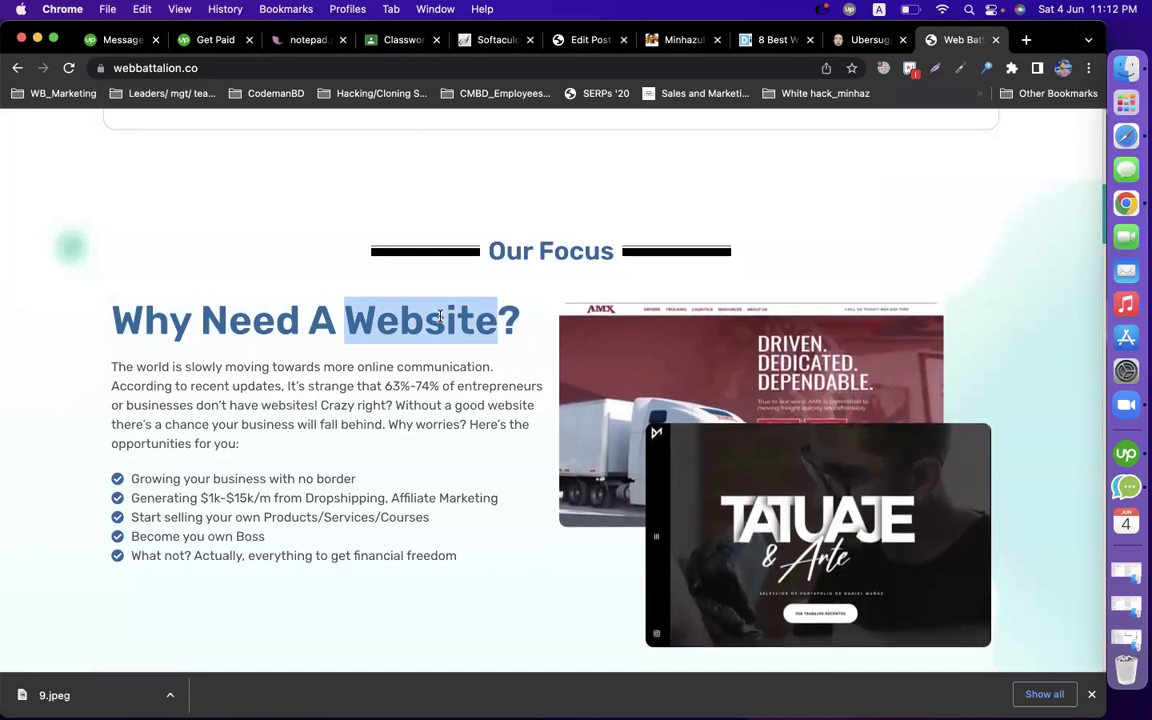
pyautogui.click(406, 378)
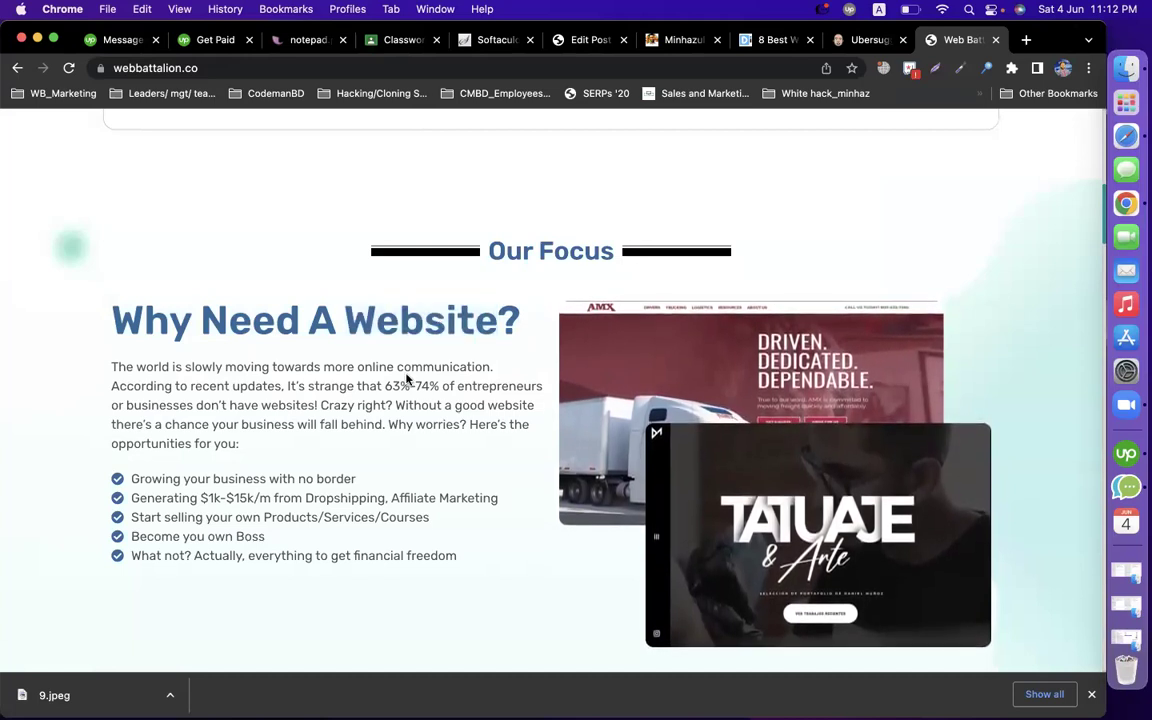
# Step: Examine the Our Services label and the "Custom Website Design Package" heading above the package cards
pyautogui.scroll(-5, 406, 378)
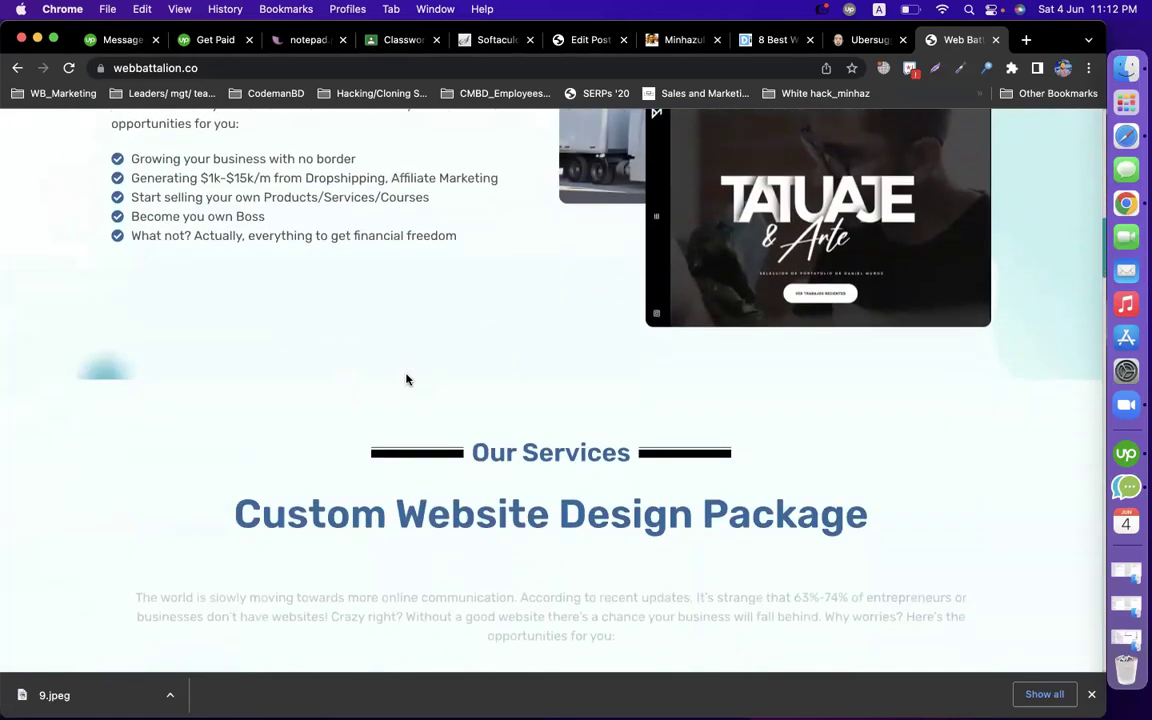
pyautogui.scroll(-8, 406, 378)
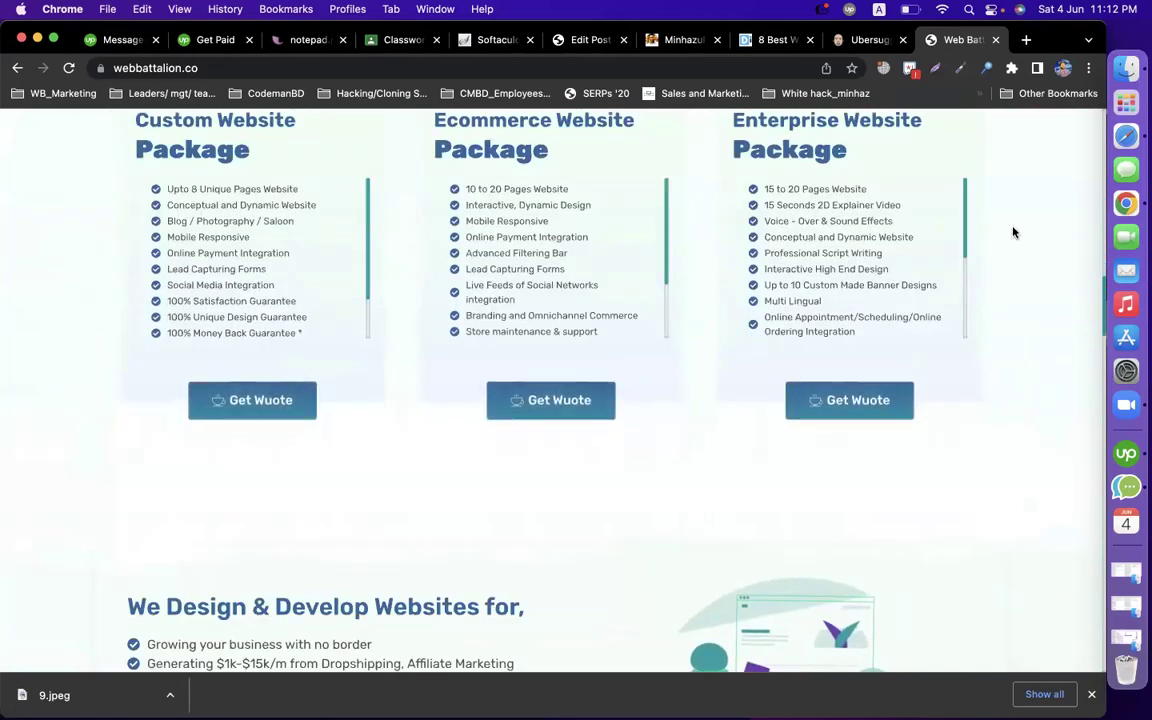
pyautogui.scroll(3, 1058, 228)
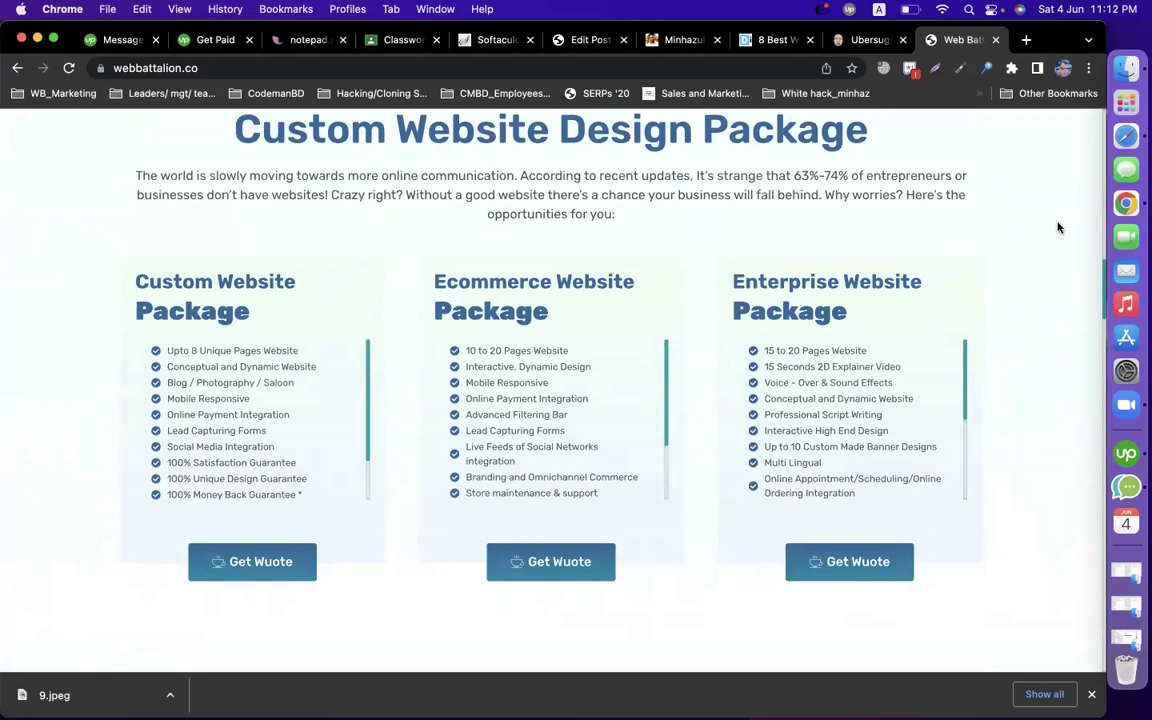
pyautogui.scroll(5, 1058, 228)
pyautogui.tripleClick(672, 378)
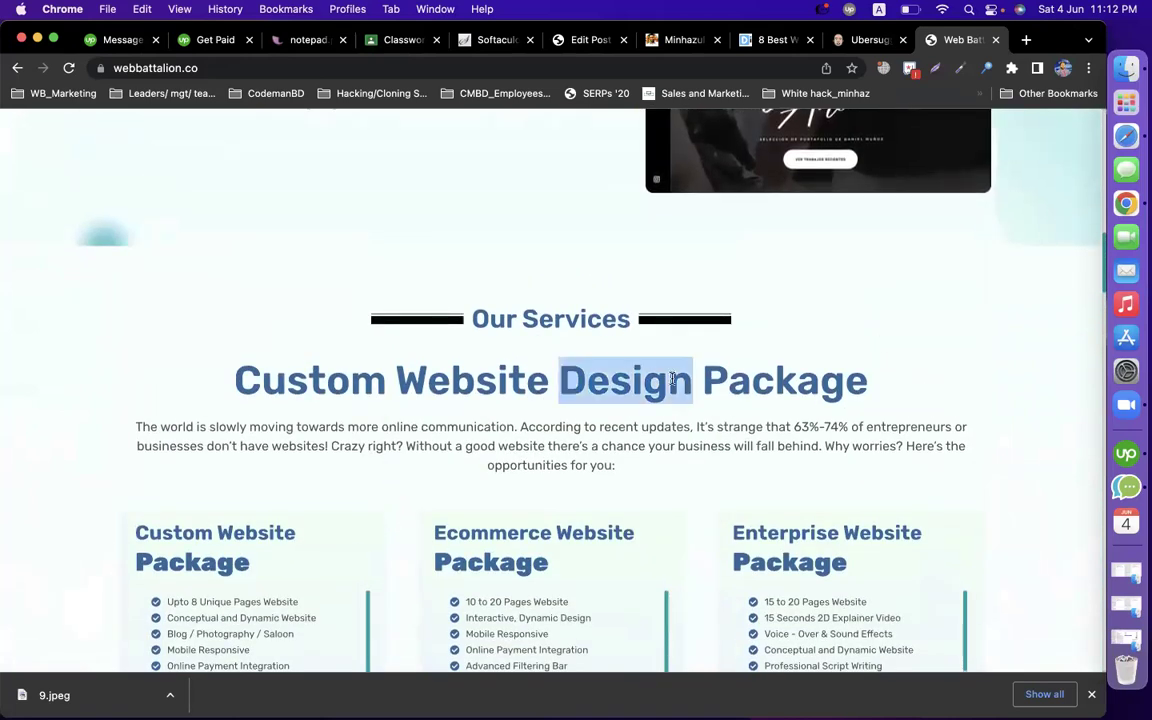
pyautogui.moveTo(474, 319); pyautogui.dragTo(630, 316)
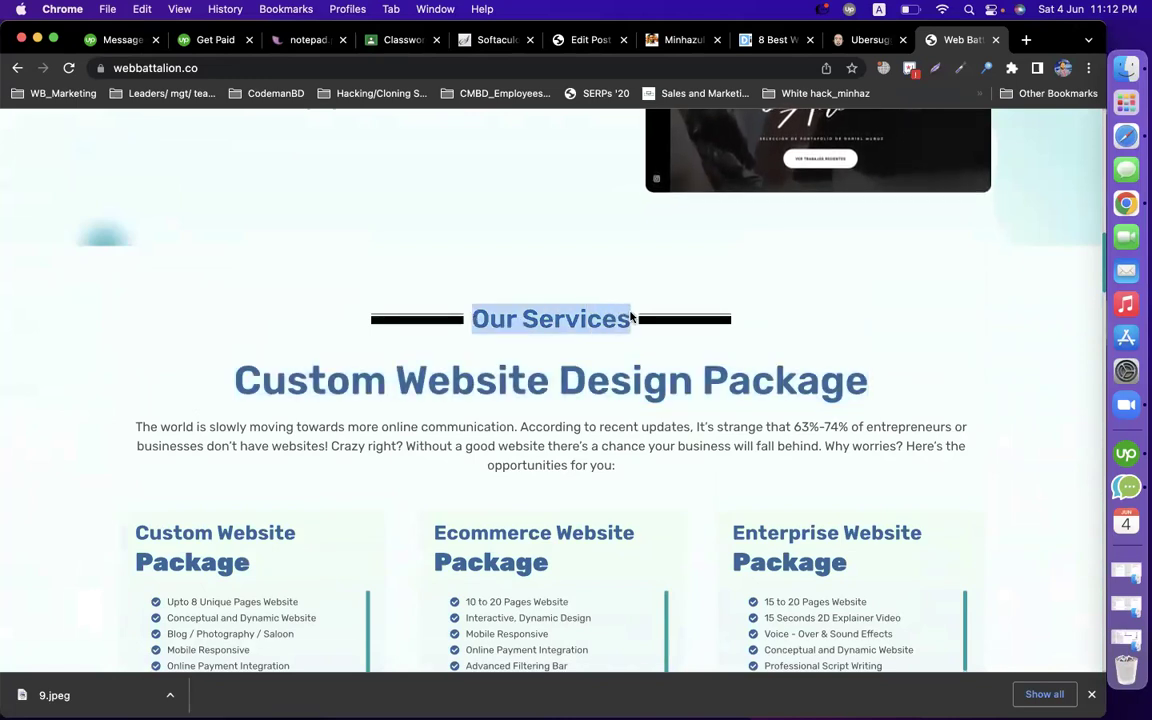
pyautogui.tripleClick(560, 378)
# Step: Review the page's headings from "Why Need A Website?" to "We Design & Develop Websites for", and return to the "How to promote gig on fiverr 2021" page
pyautogui.scroll(6, 558, 378)
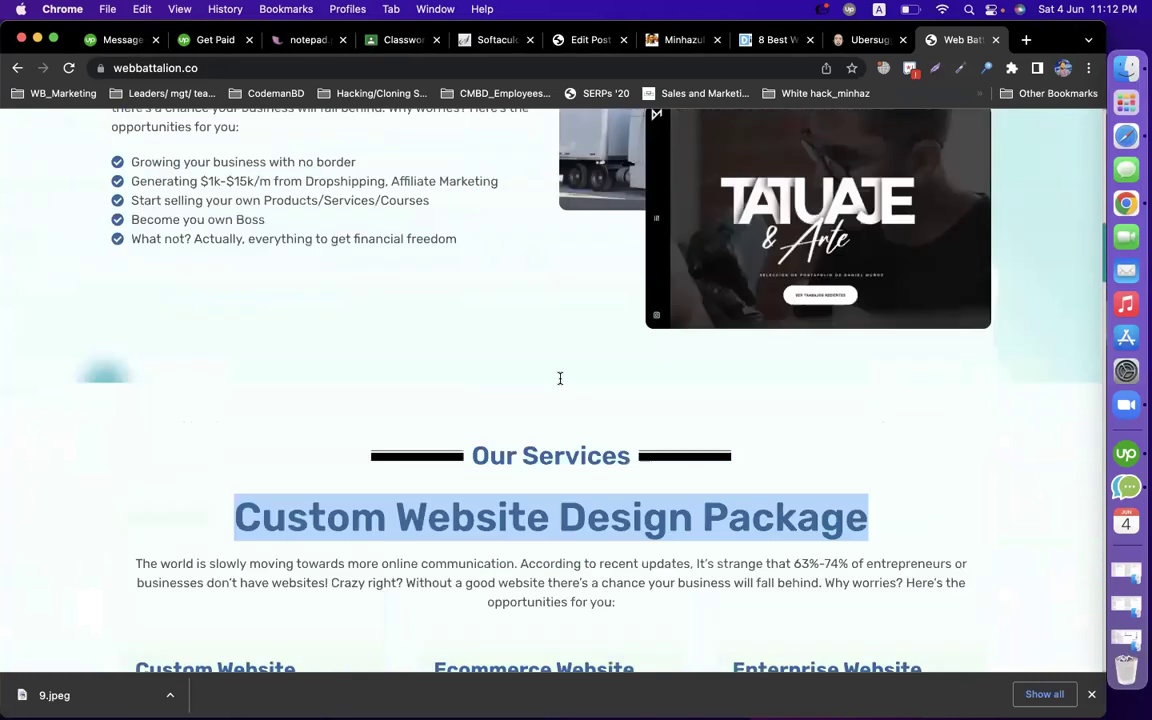
pyautogui.tripleClick(336, 468)
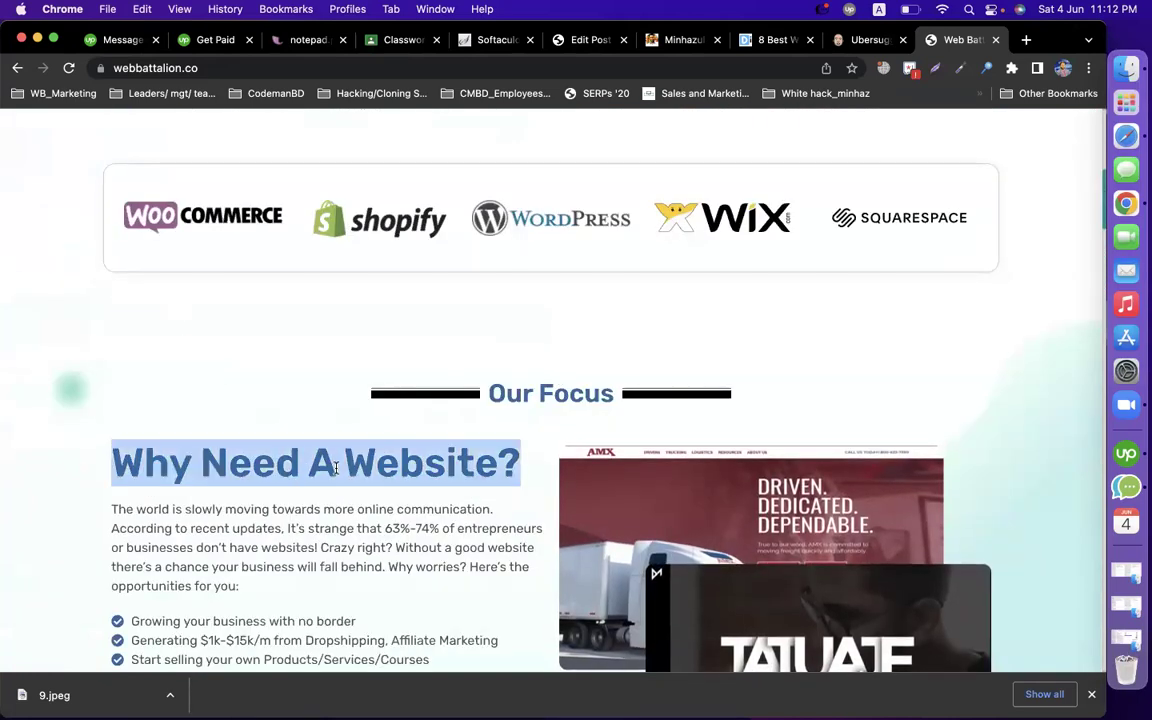
pyautogui.scroll(8, 336, 468)
pyautogui.scroll(-12, 462, 480)
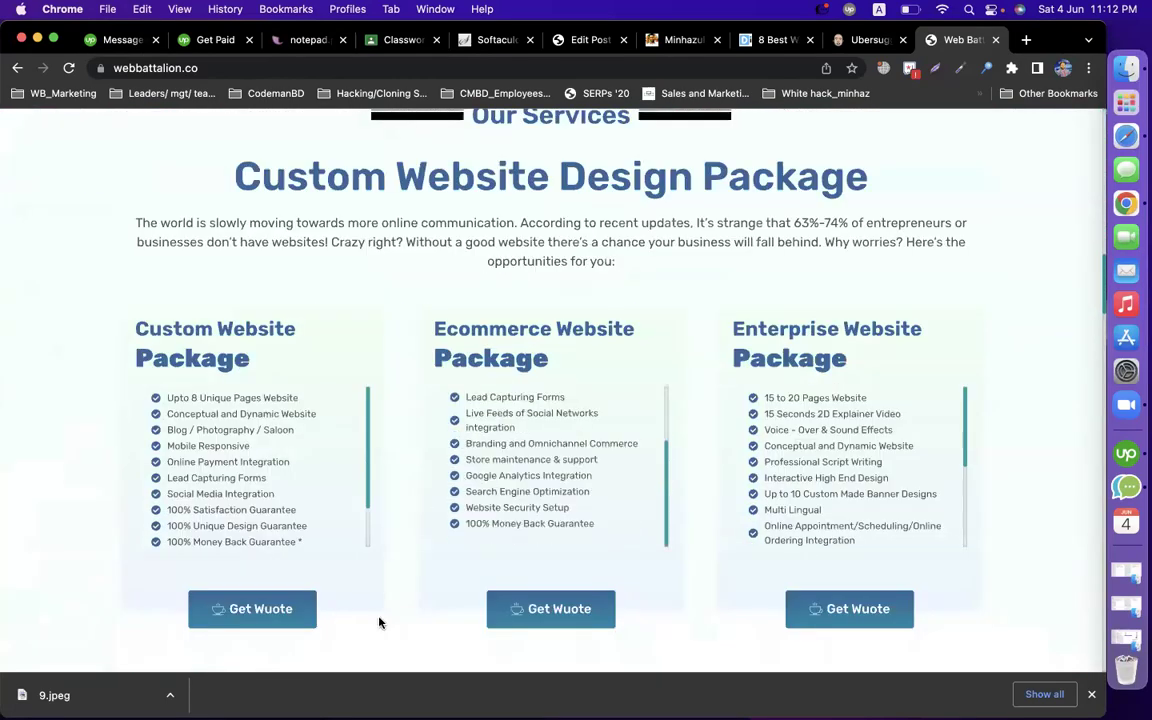
pyautogui.scroll(-3, 442, 642)
pyautogui.scroll(-1, 442, 642)
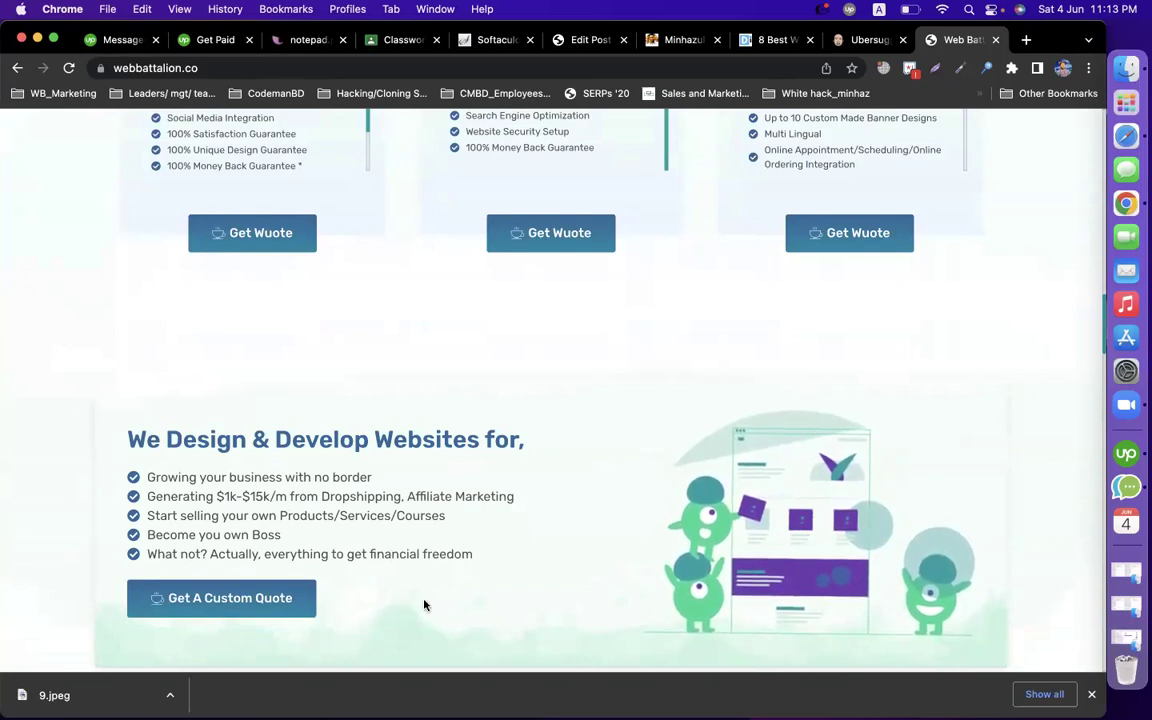
pyautogui.click(680, 40)
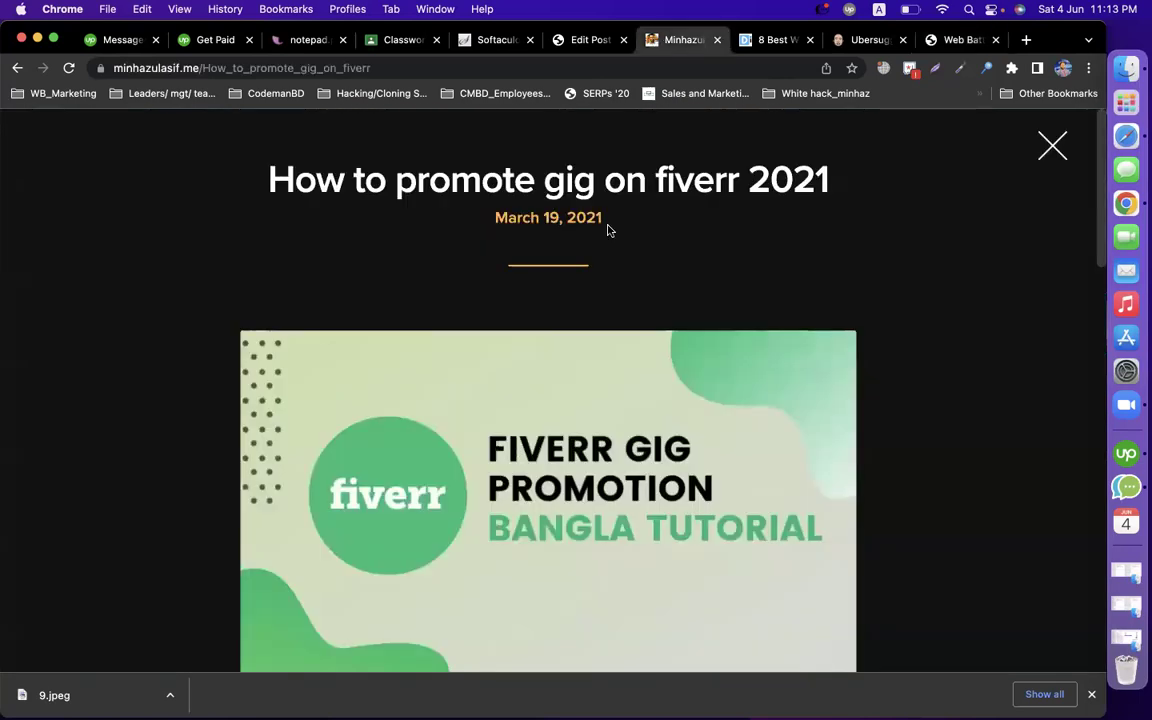
# Step: Review the headings of the published article "How to promote gig on fiverr 2021", glance at the digigrow.co article, and return to the post editor
pyautogui.tripleClick(476, 183)
pyautogui.scroll(-10, 489, 280)
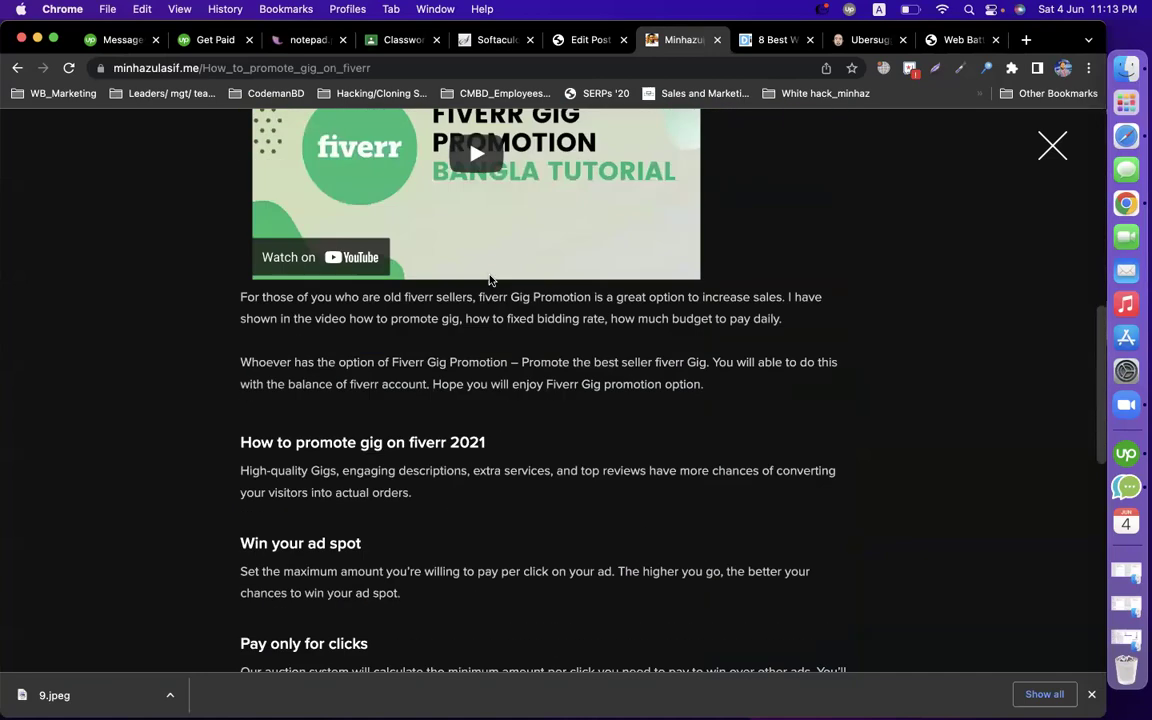
pyautogui.moveTo(383, 228); pyautogui.dragTo(318, 337)
pyautogui.click(318, 337)
pyautogui.tripleClick(335, 425)
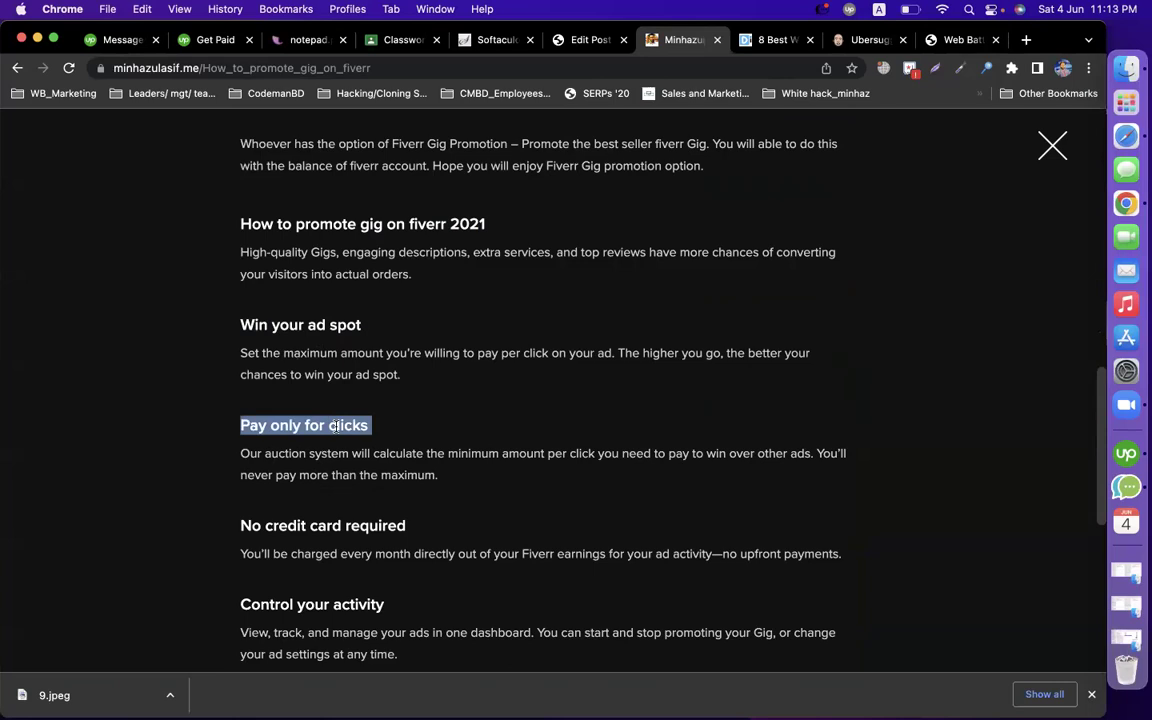
pyautogui.click(757, 45)
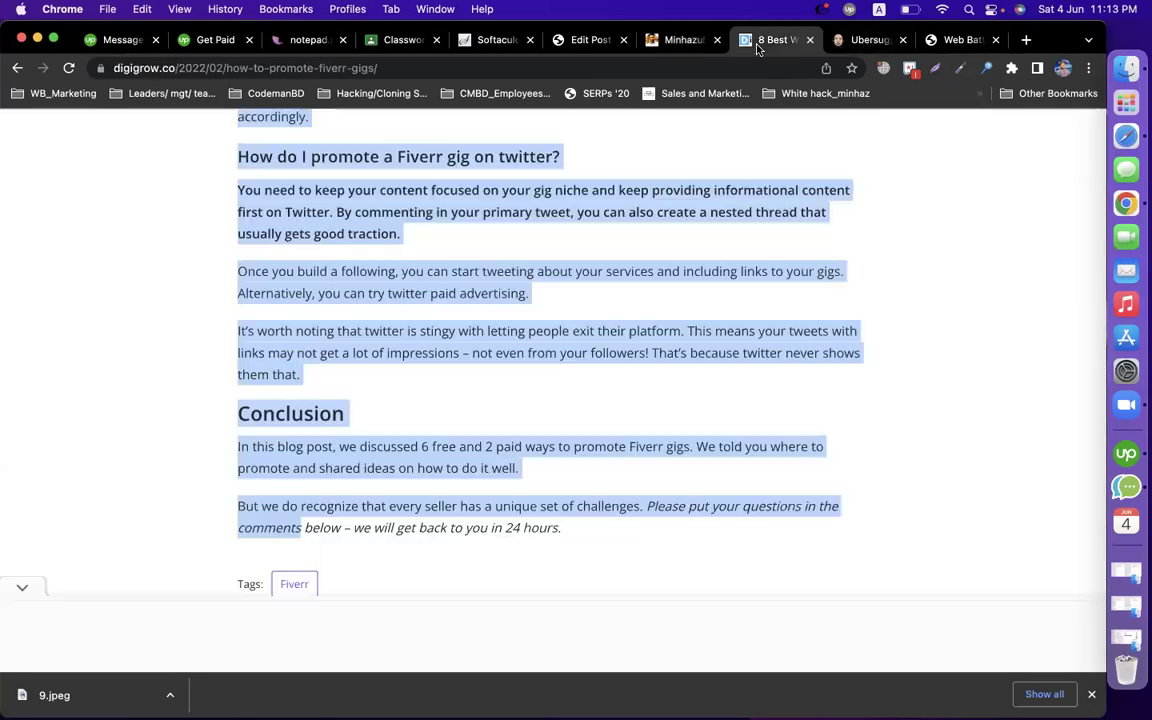
pyautogui.click(670, 40)
pyautogui.click(577, 44)
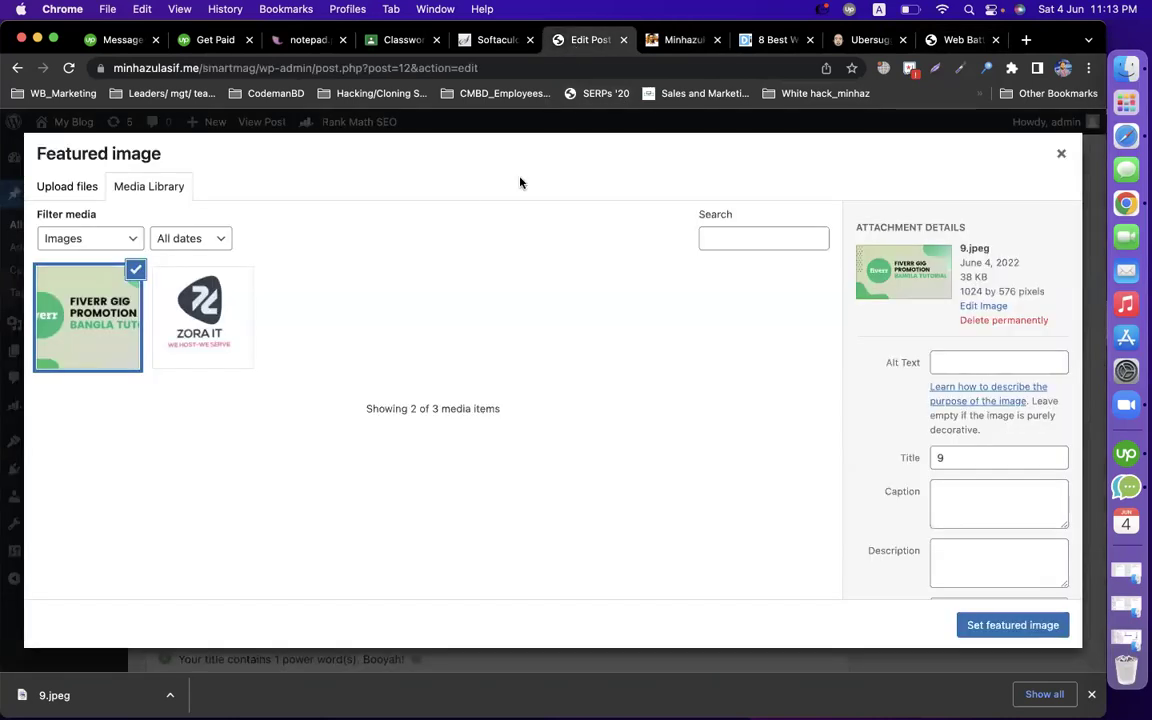
# Step: Examine how headings are used on the webbattalion.co home page, including the web development and custom website design package sections
pyautogui.click(958, 40)
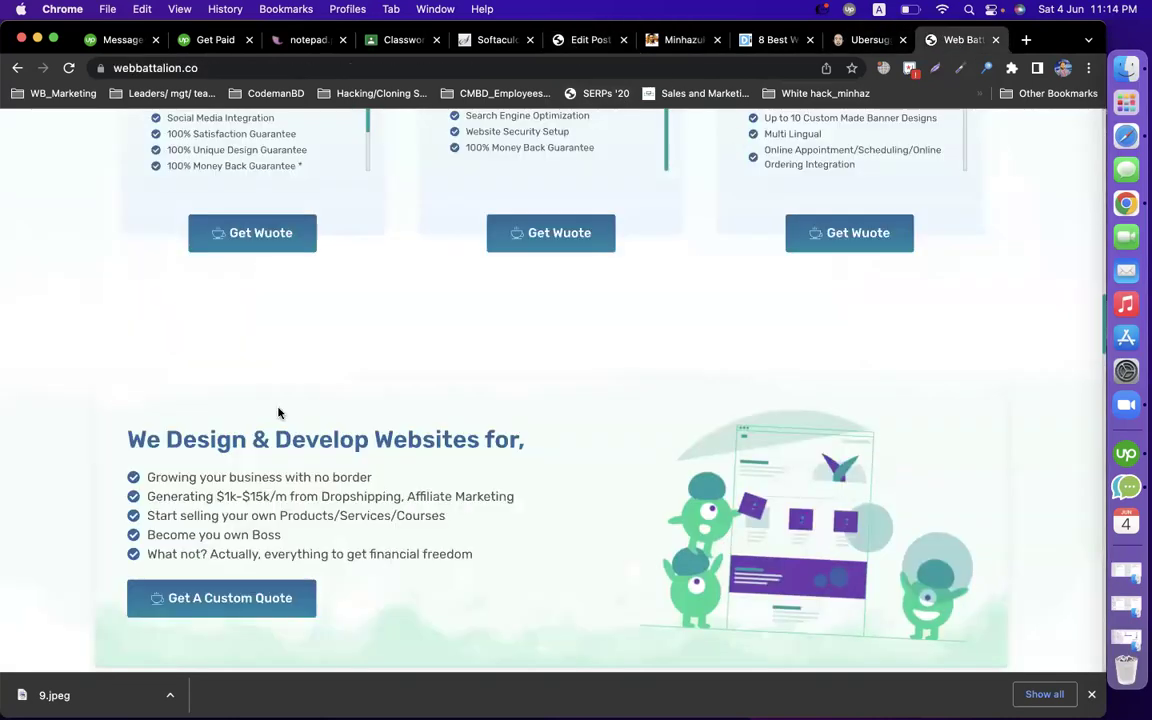
pyautogui.tripleClick(193, 441)
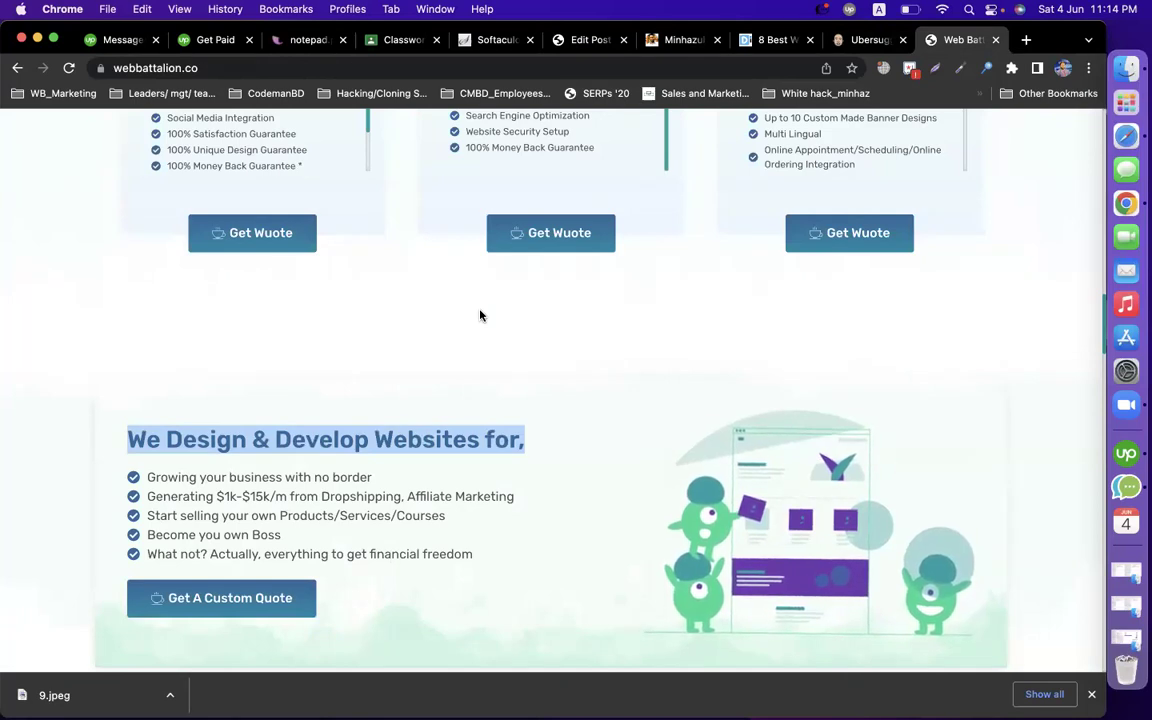
pyautogui.click(548, 289)
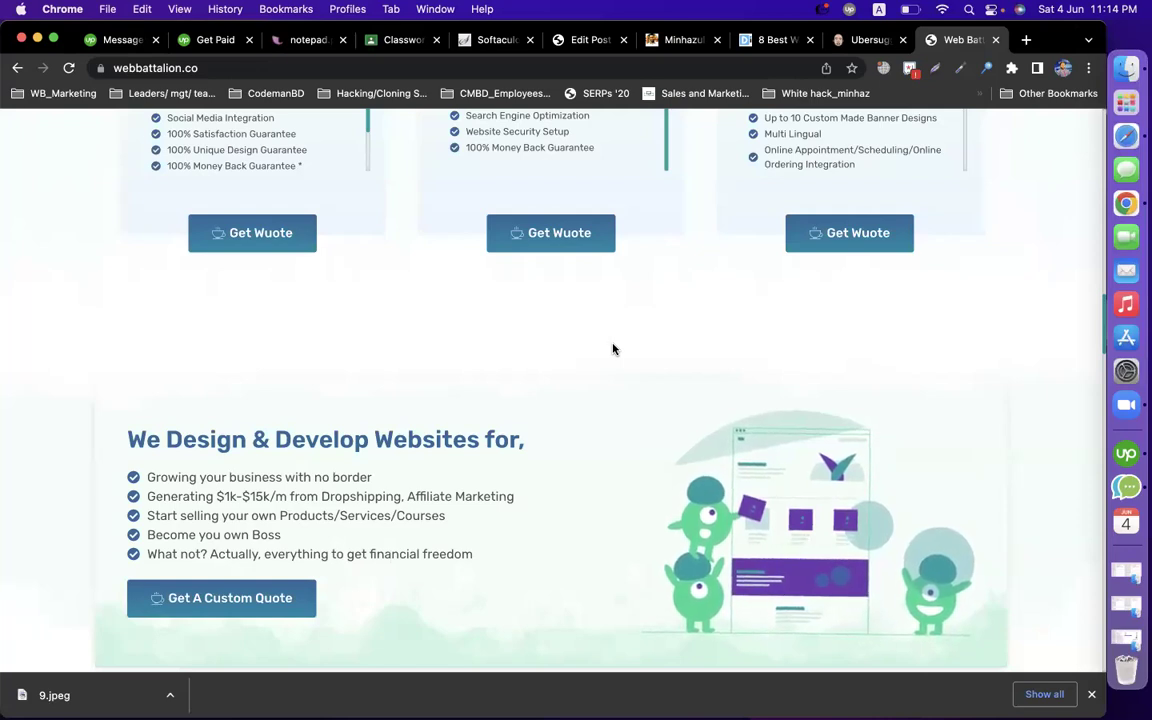
pyautogui.tripleClick(420, 440)
pyautogui.scroll(1, 527, 405)
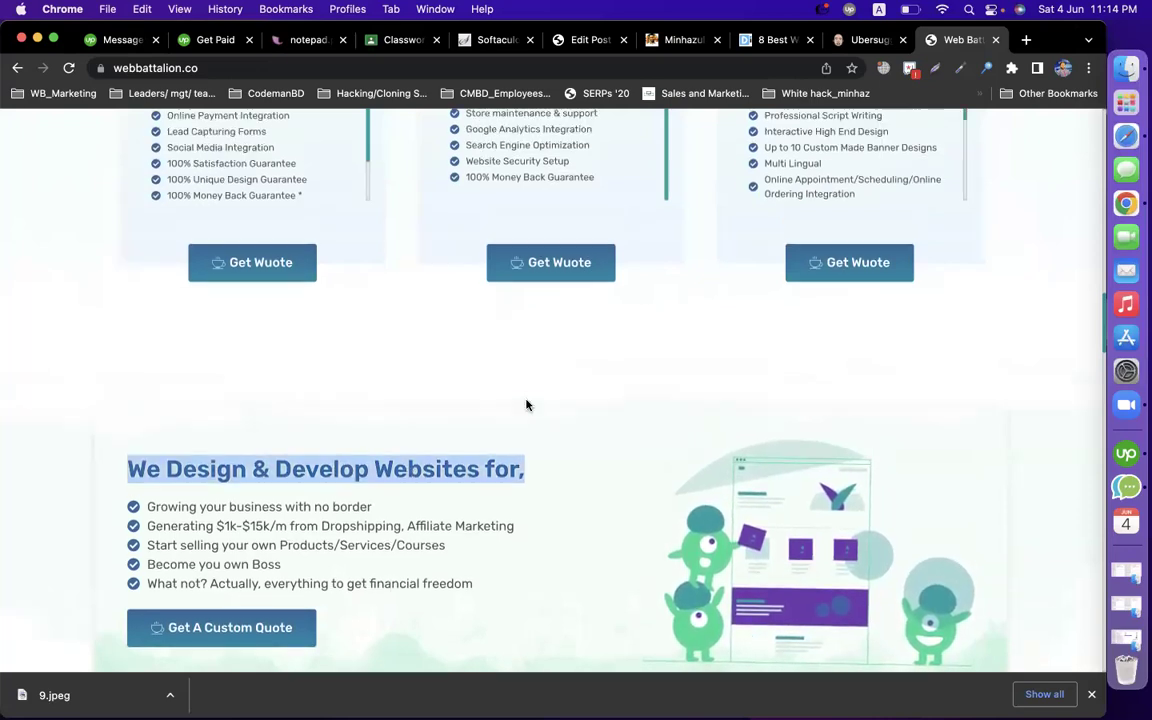
pyautogui.scroll(6, 527, 405)
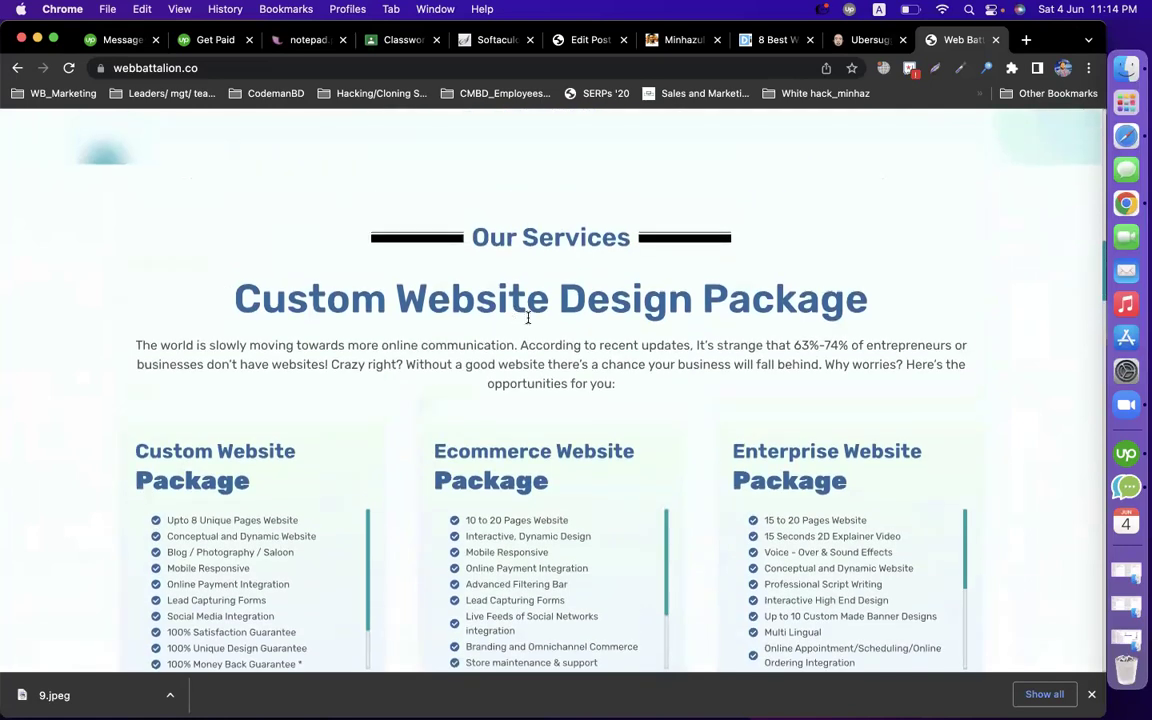
pyautogui.tripleClick(488, 303)
pyautogui.click(478, 240)
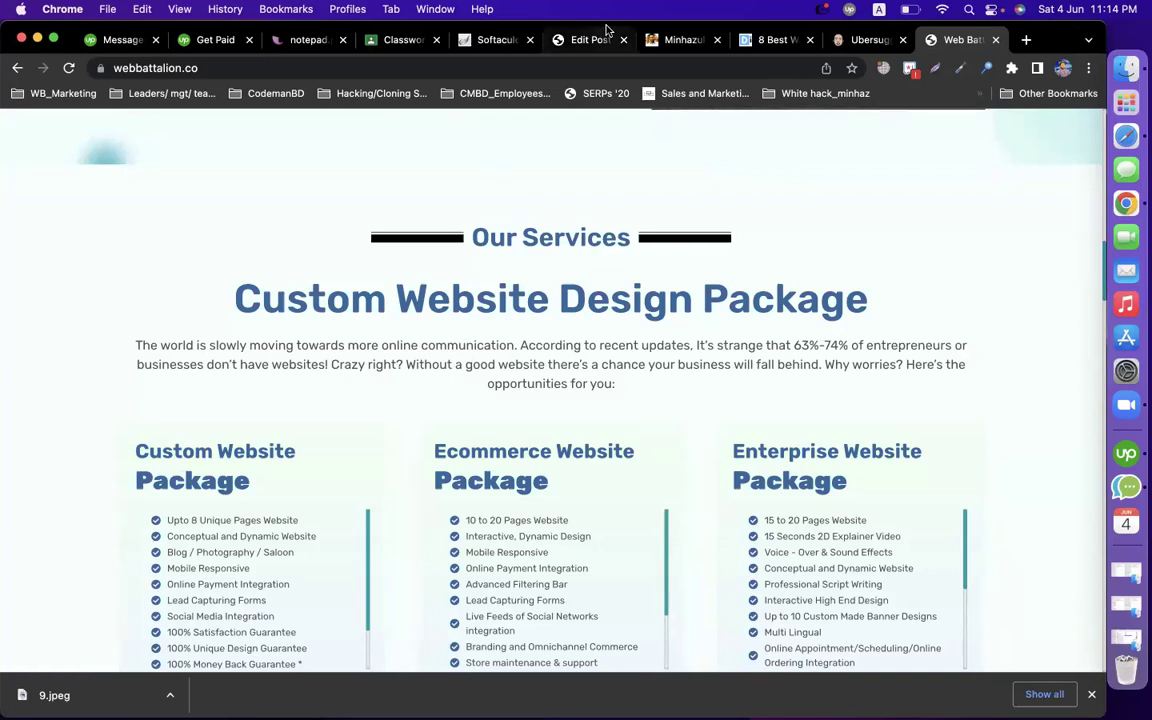
# Step: Set 9.jpeg as the post's featured image and check the image alt text item in the SEO checklist
pyautogui.click(590, 44)
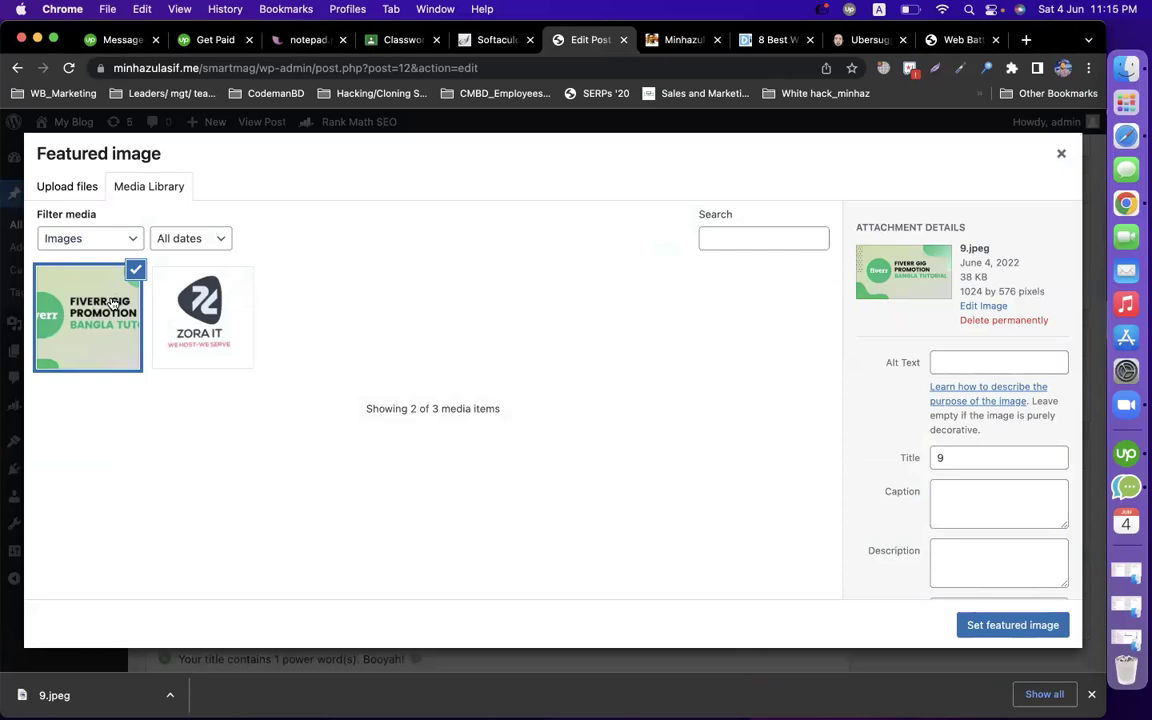
pyautogui.click(995, 624)
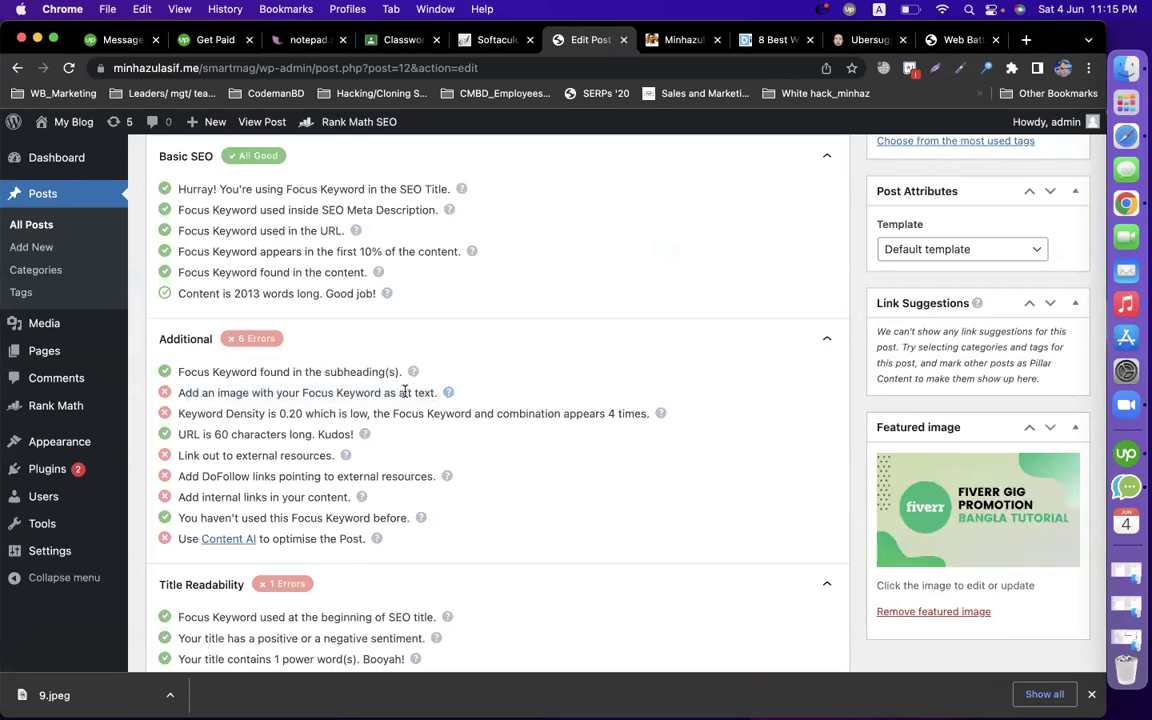
pyautogui.moveTo(398, 392); pyautogui.dragTo(435, 393)
# Step: Search Google for "codemanbd" and browse its image results
pyautogui.press('super+9')
pyautogui.press('super+8')
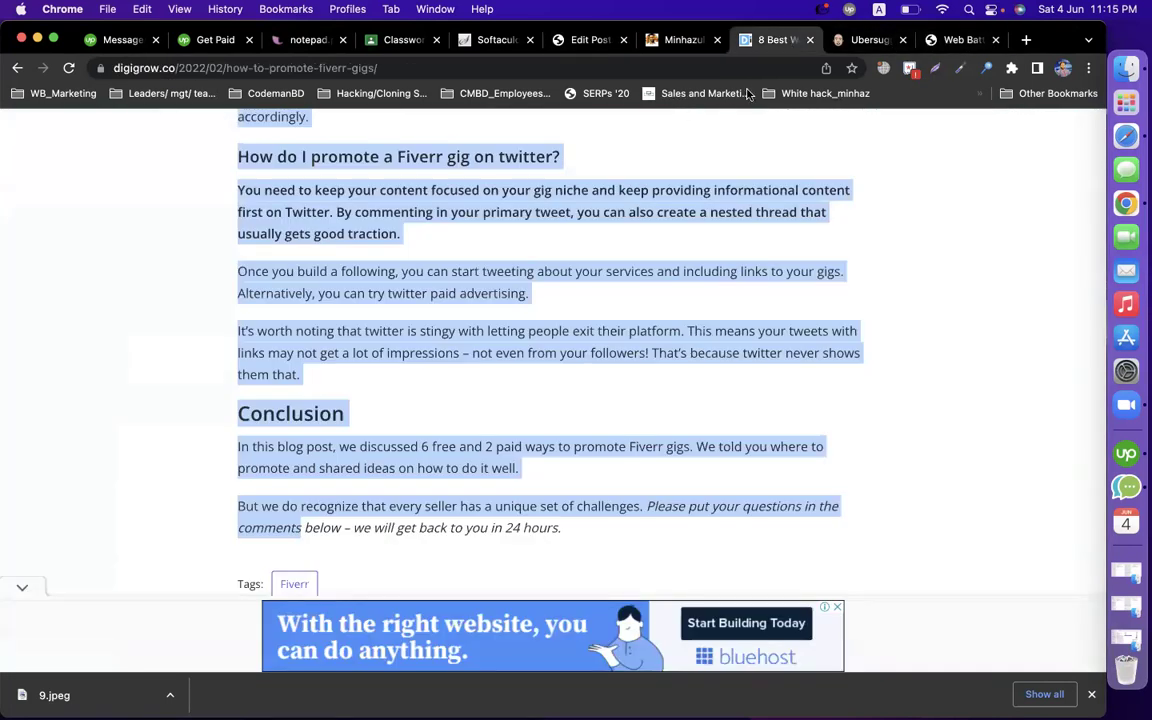
pyautogui.click(732, 62)
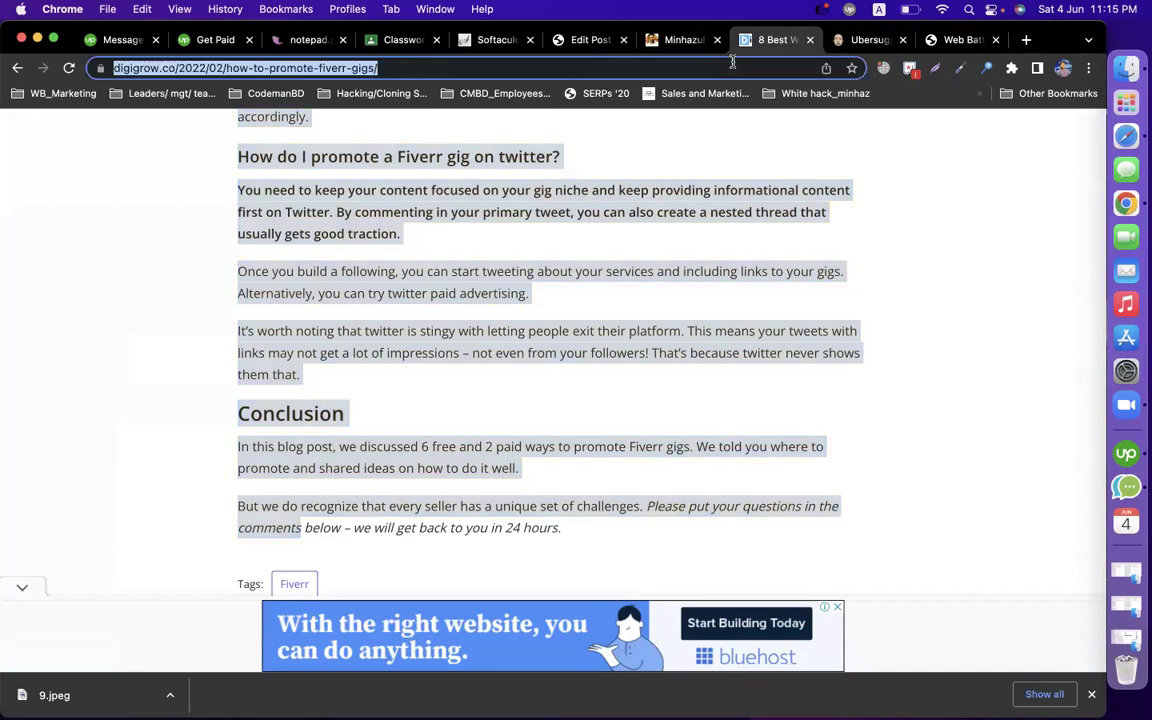
pyautogui.write('code')
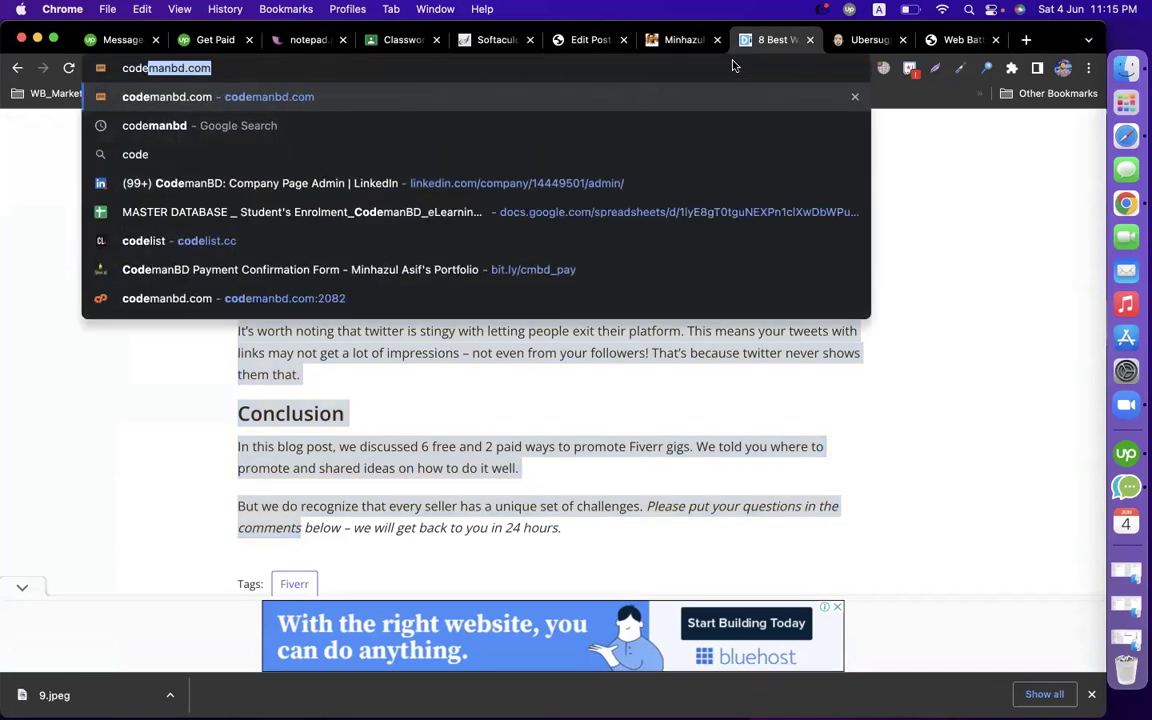
pyautogui.press('Right')
pyautogui.press('super+a')
pyautogui.write('codemanbd')
pyautogui.press('Delete')
pyautogui.press('Return')
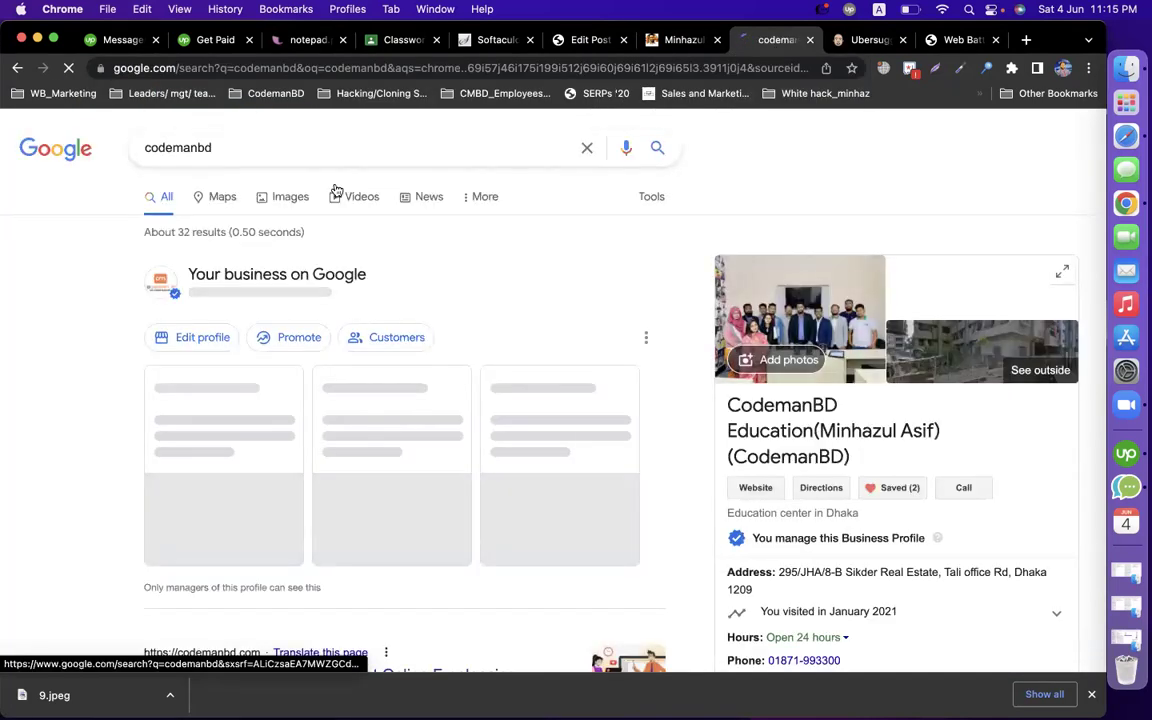
pyautogui.click(285, 199)
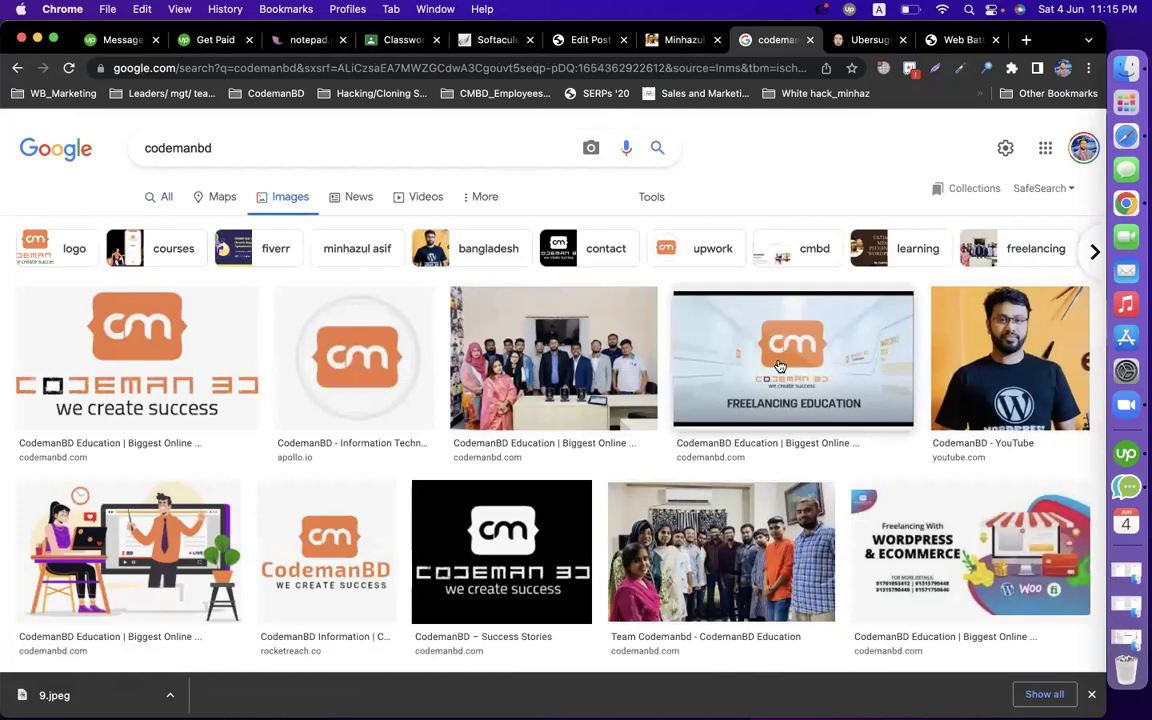
pyautogui.scroll(-3, 780, 366)
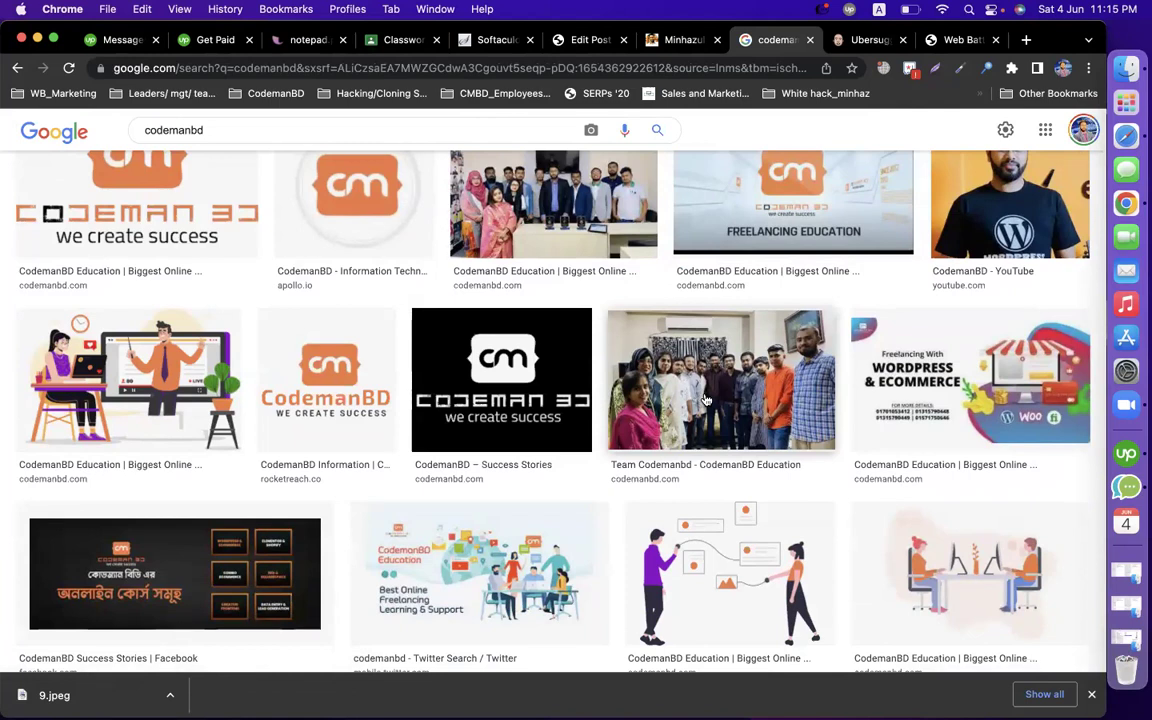
# Step: Copy the focus keyword "how to promote fiverr gigs" into the alt text of the post's featured image
pyautogui.click(600, 42)
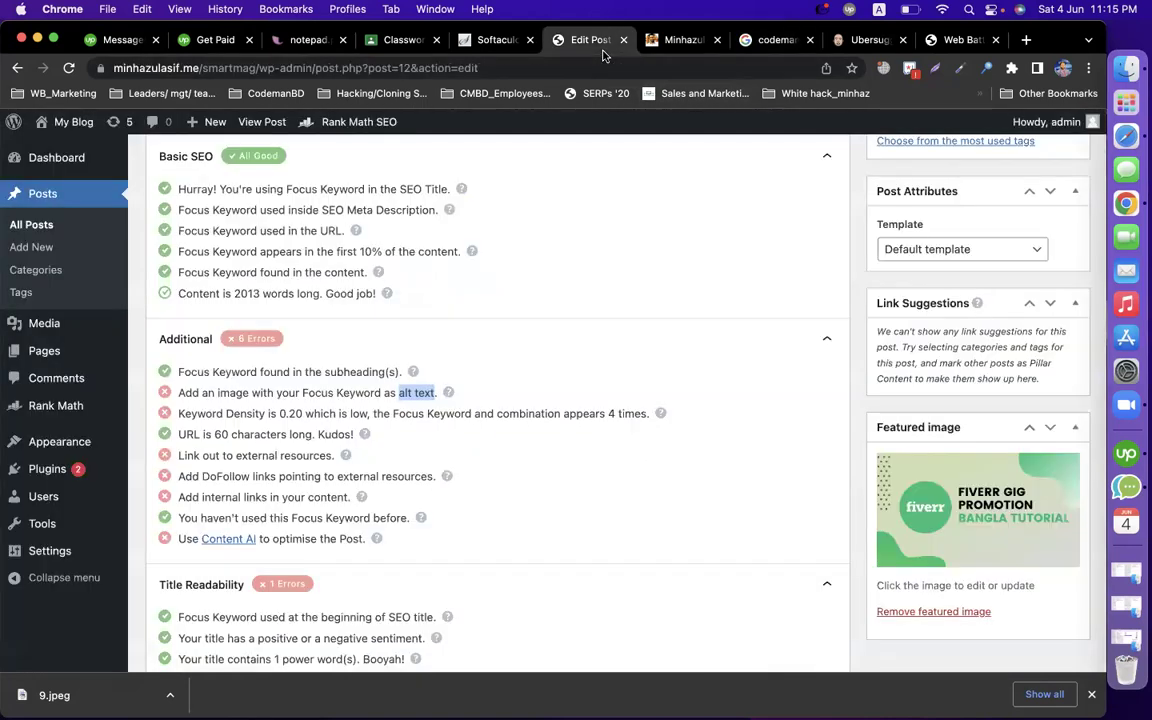
pyautogui.scroll(3, 553, 352)
pyautogui.scroll(5, 553, 352)
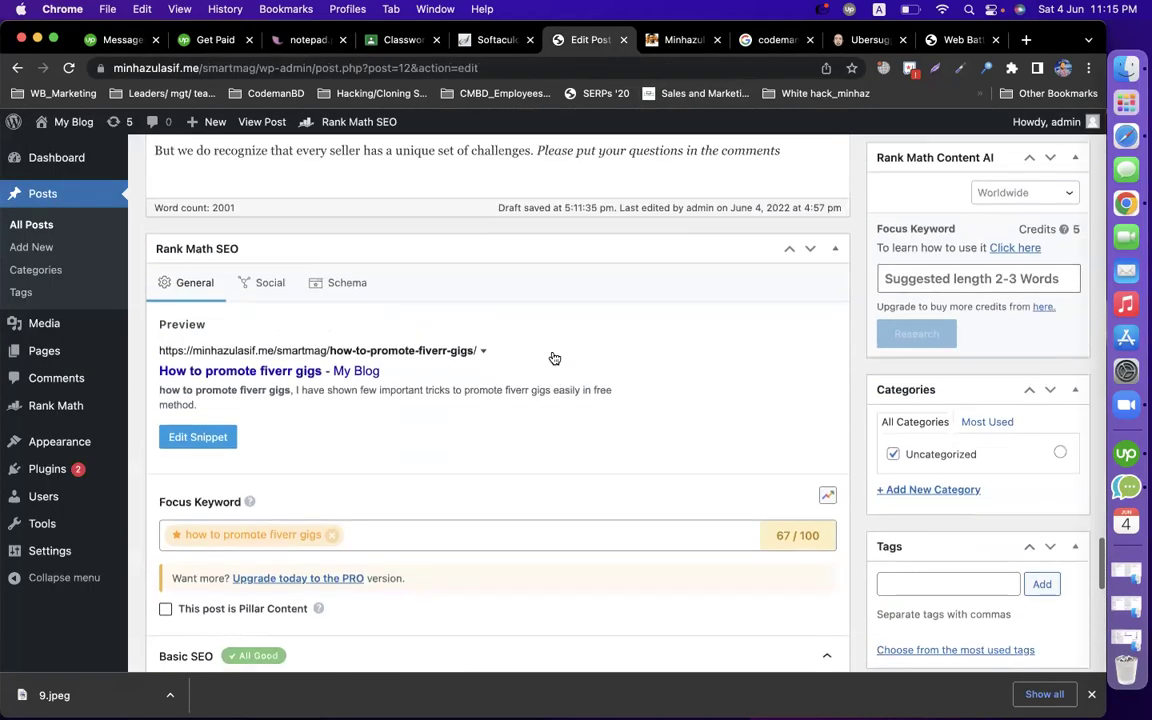
pyautogui.doubleClick(231, 537)
pyautogui.press('super+c')
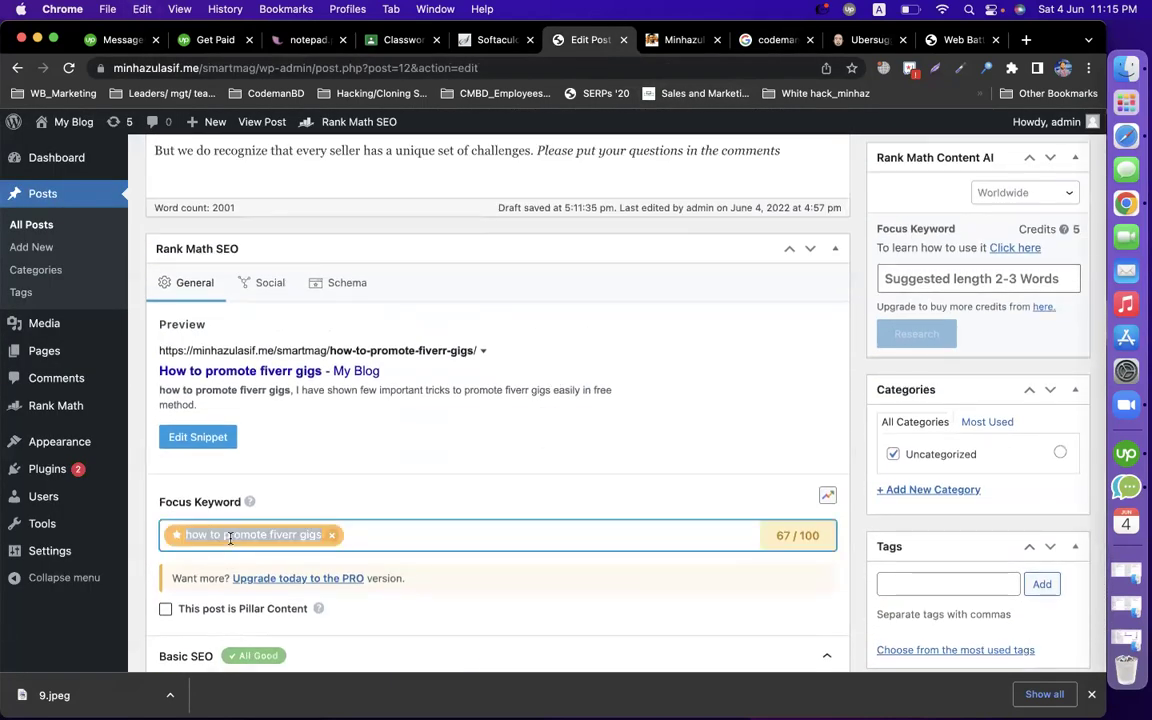
pyautogui.scroll(-5, 527, 509)
pyautogui.scroll(-5, 717, 478)
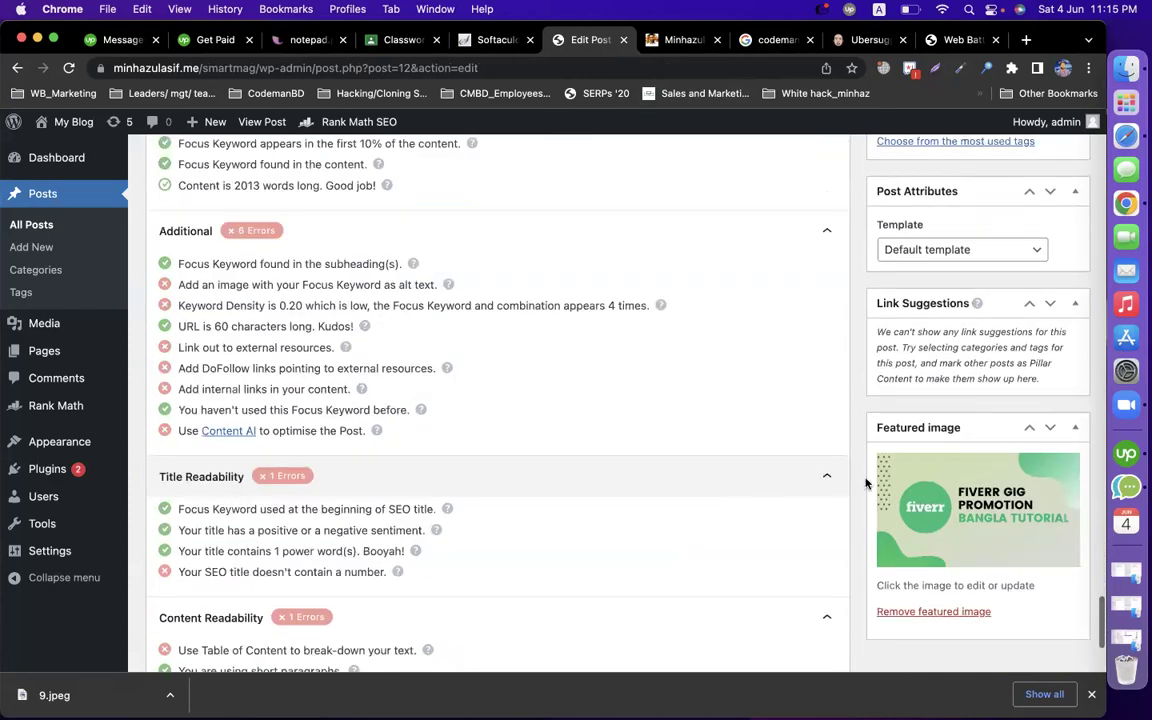
pyautogui.click(939, 497)
pyautogui.click(958, 365)
pyautogui.press('super+v')
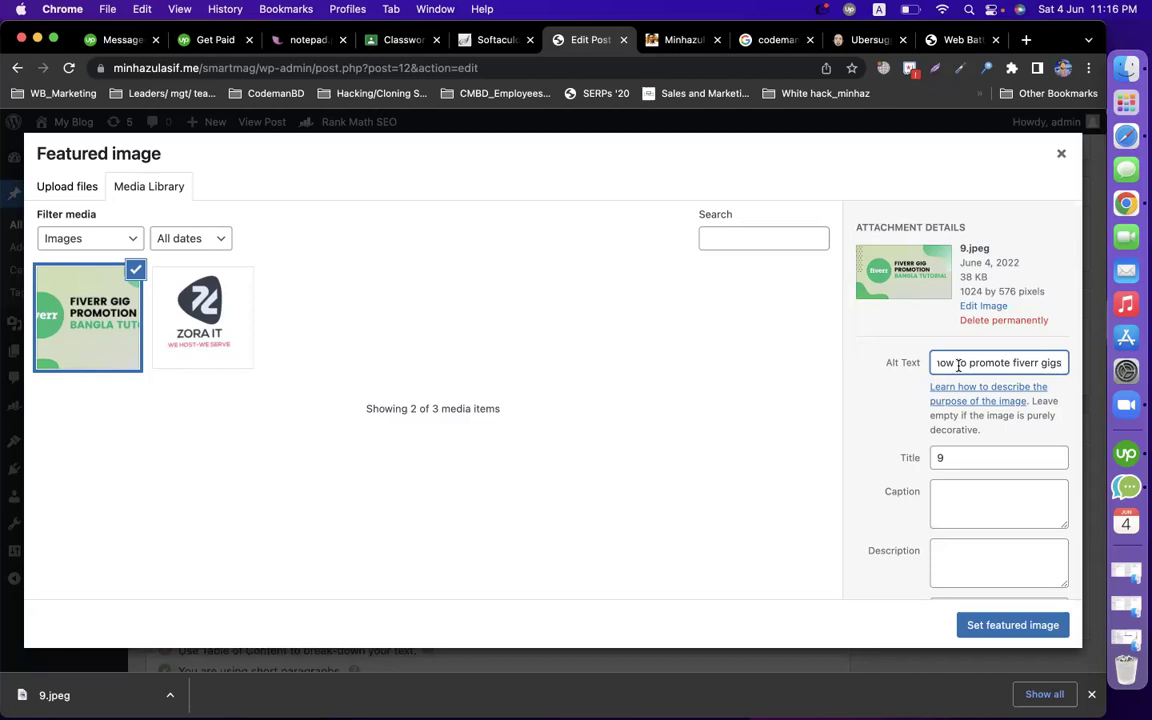
# Step: Look over the illustrations and images on the webbattalion.co home page
pyautogui.click(962, 40)
pyautogui.scroll(1, 573, 284)
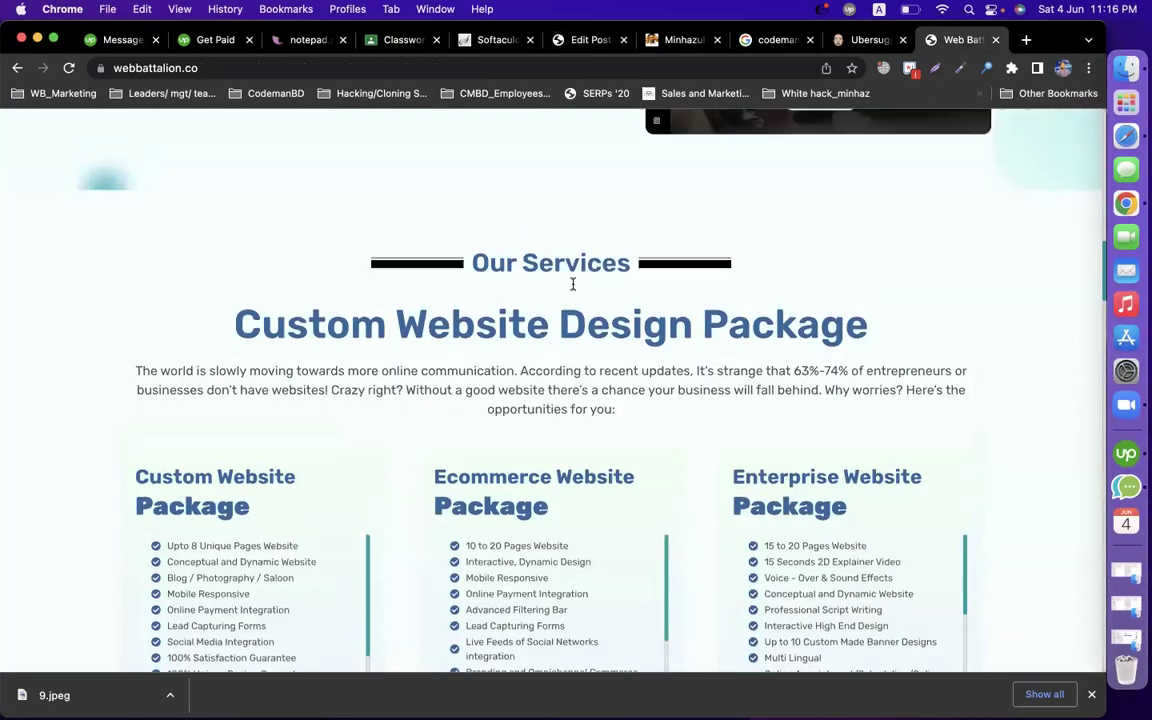
pyautogui.scroll(10, 573, 284)
pyautogui.scroll(-3, 458, 391)
pyautogui.scroll(2, 740, 397)
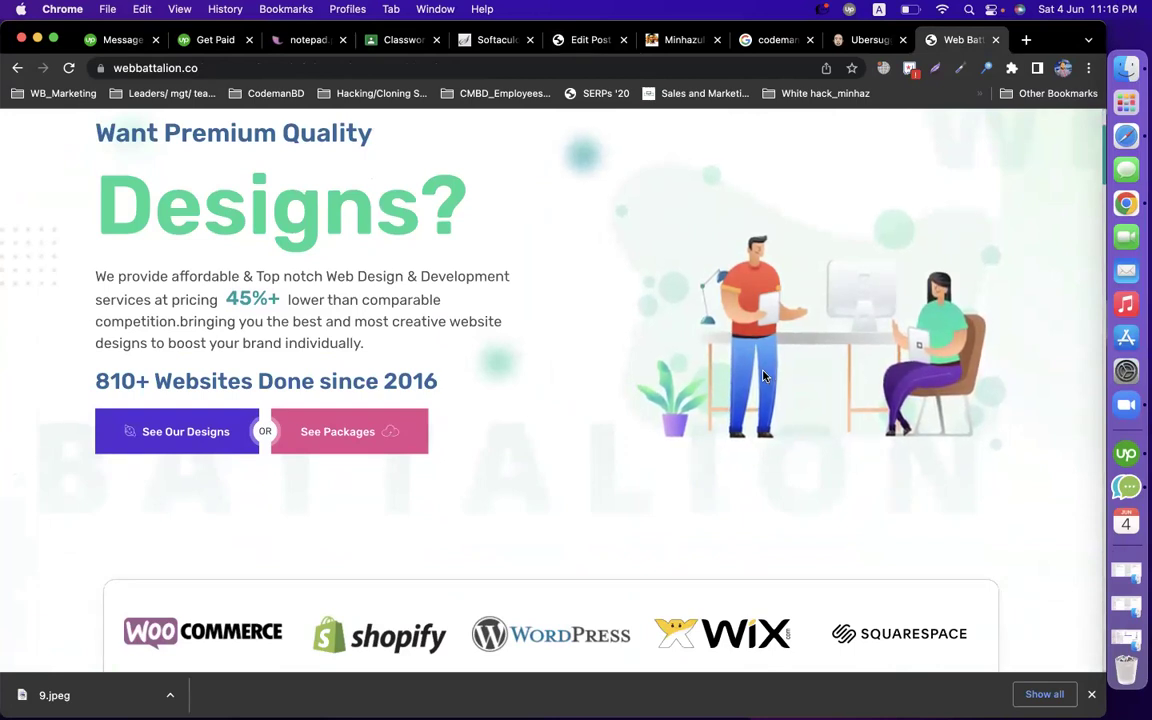
pyautogui.scroll(-5, 810, 340)
pyautogui.scroll(-10, 810, 340)
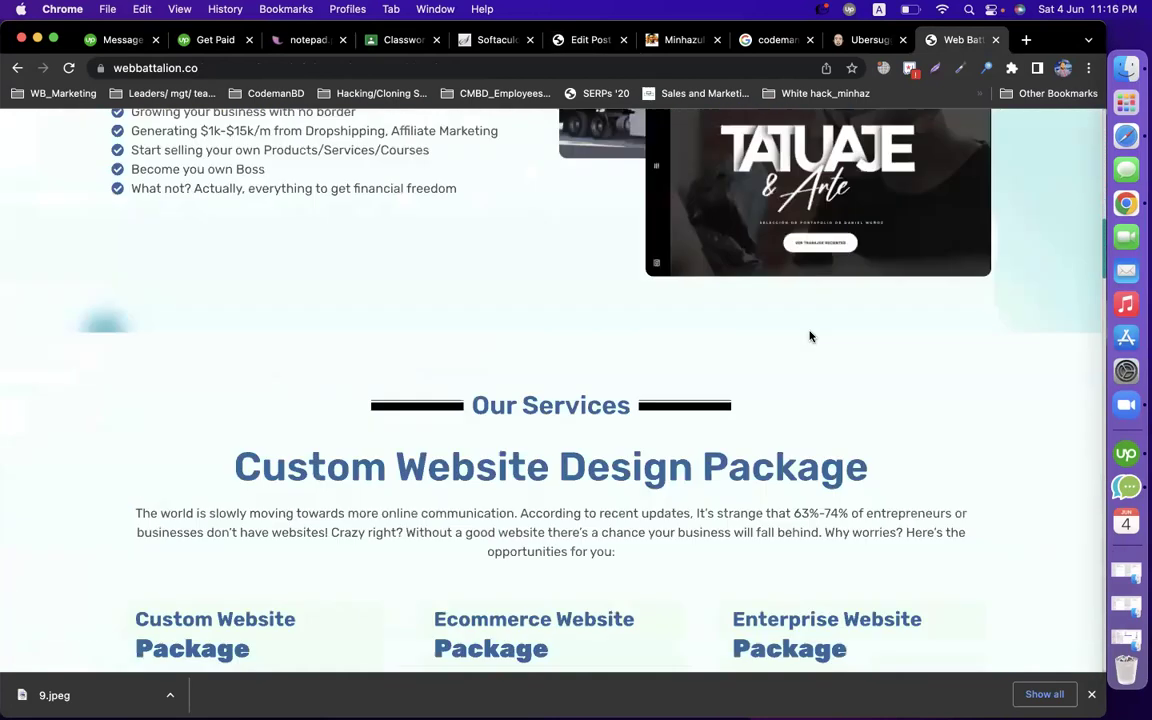
# Step: Set the featured image's title to "how to promote fiverr gigs", reapply it as the featured image, and dismiss the downloads bar
pyautogui.click(586, 40)
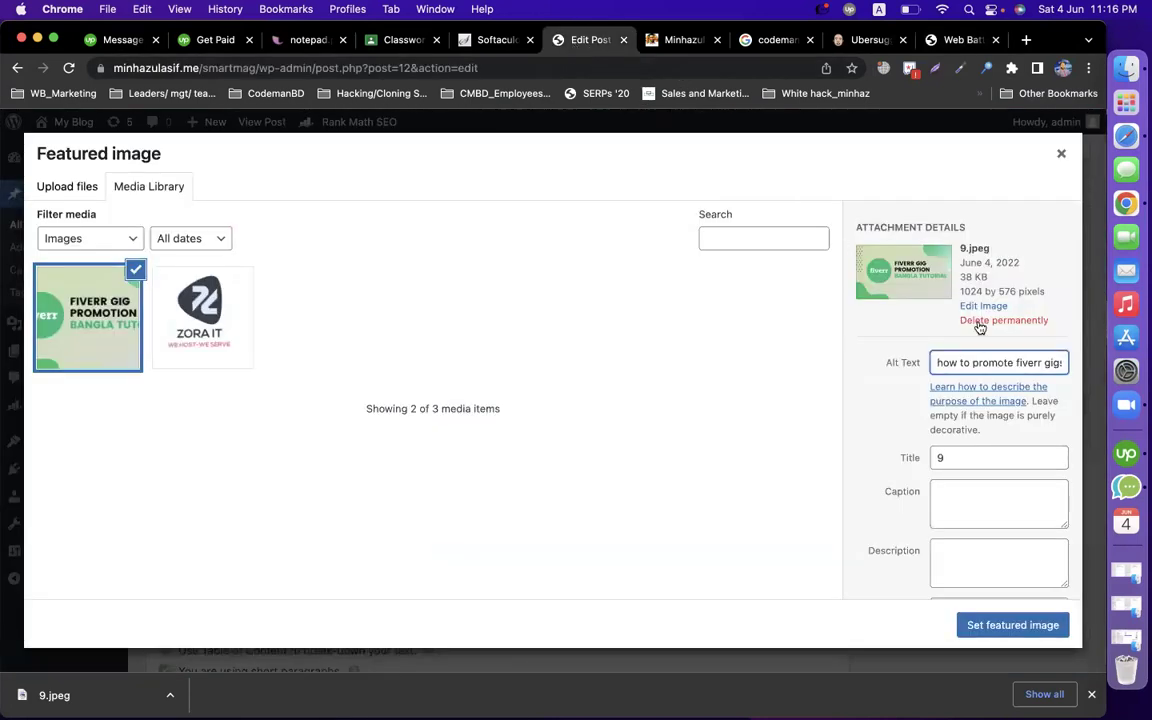
pyautogui.tripleClick(957, 360)
pyautogui.press('super+c')
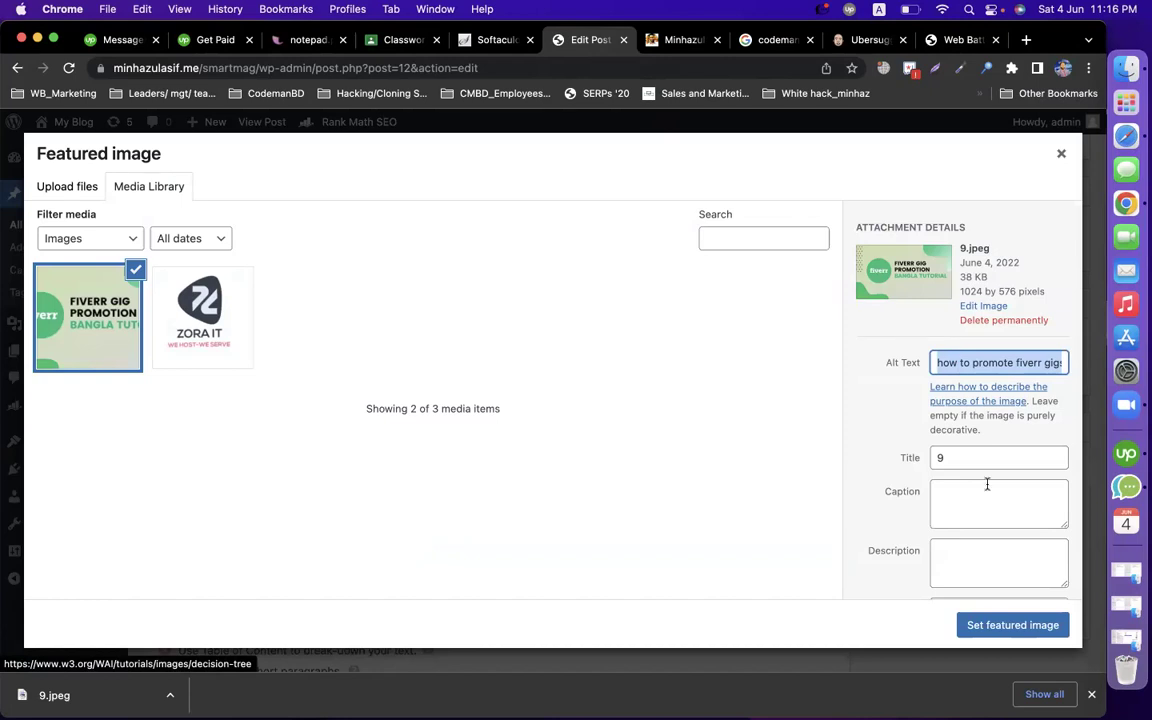
pyautogui.click(952, 458)
pyautogui.press('super+a')
pyautogui.press('super+v')
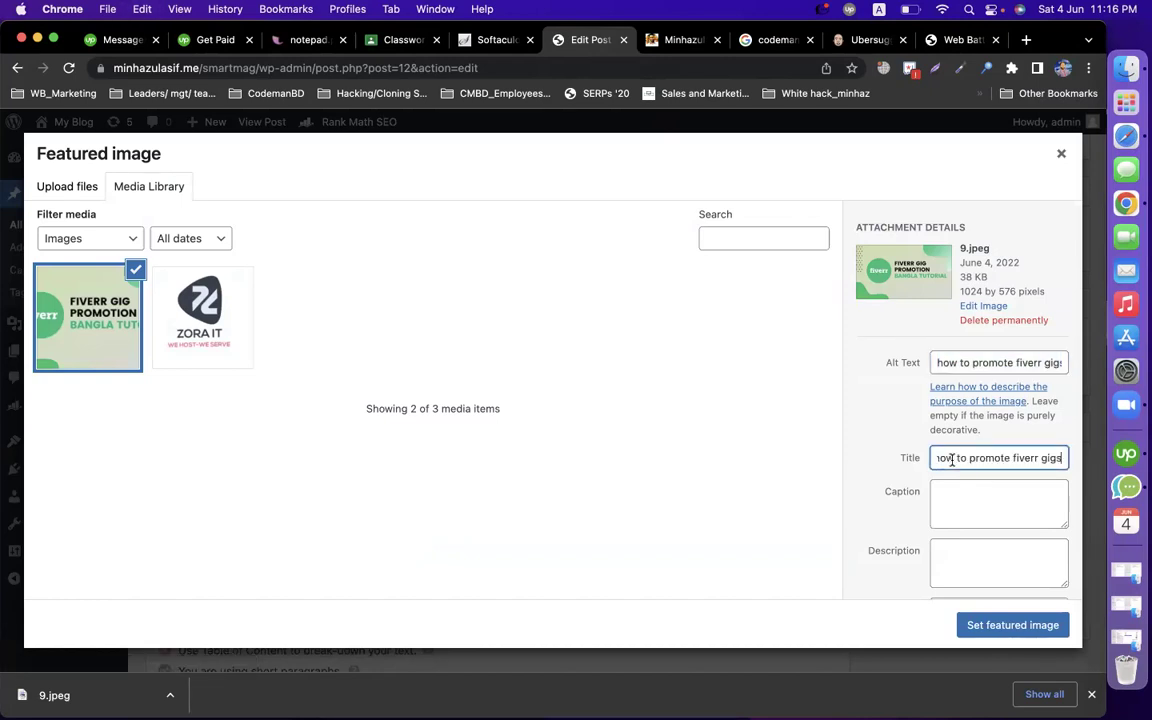
pyautogui.click(1036, 626)
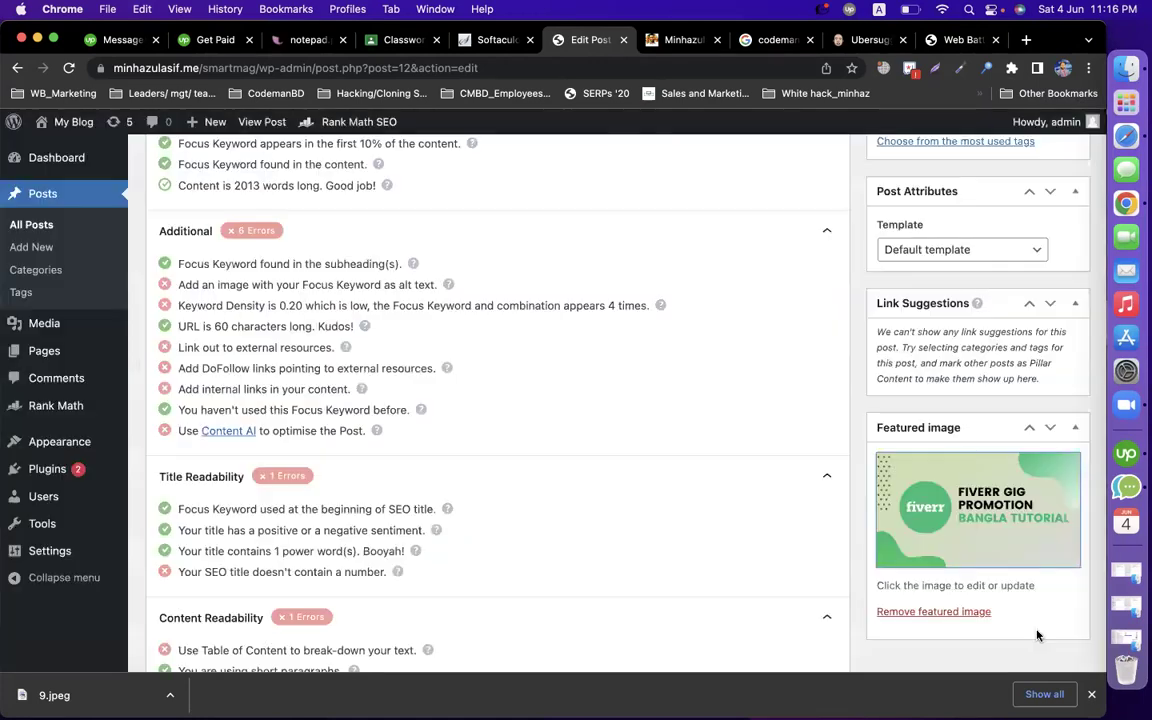
pyautogui.click(1091, 694)
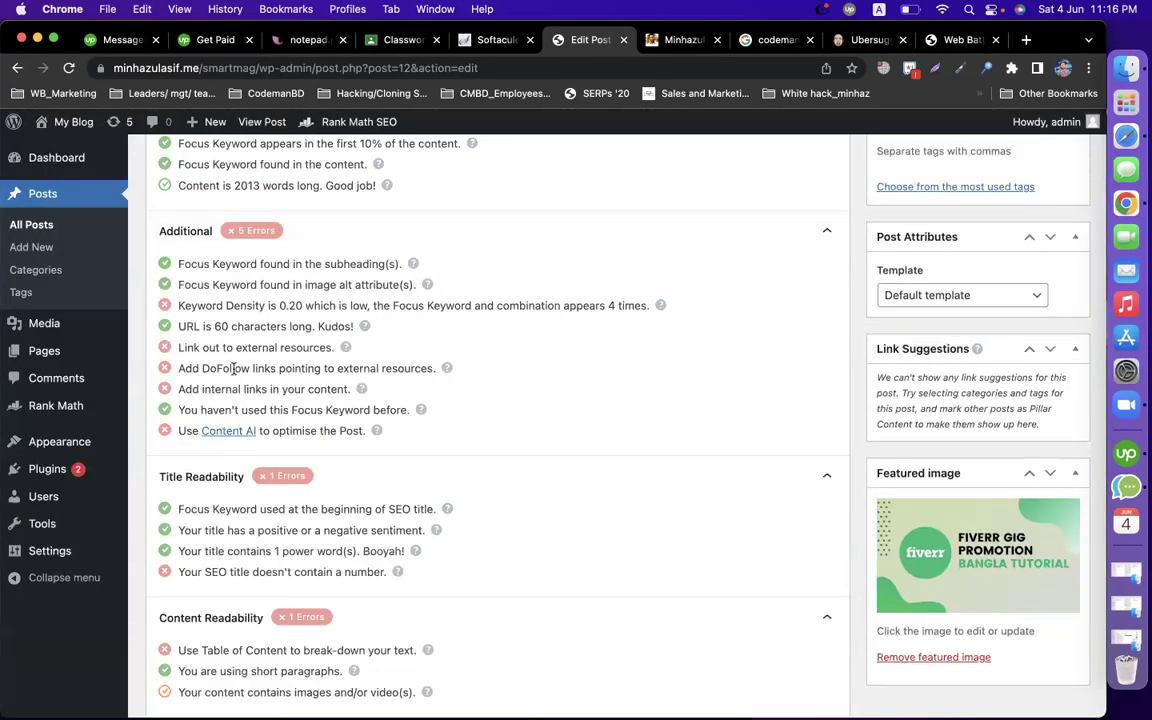
# Step: Examine the keyword density and focus keyword count in the Additional section of the Rank Math checks
pyautogui.scroll(3, 232, 370)
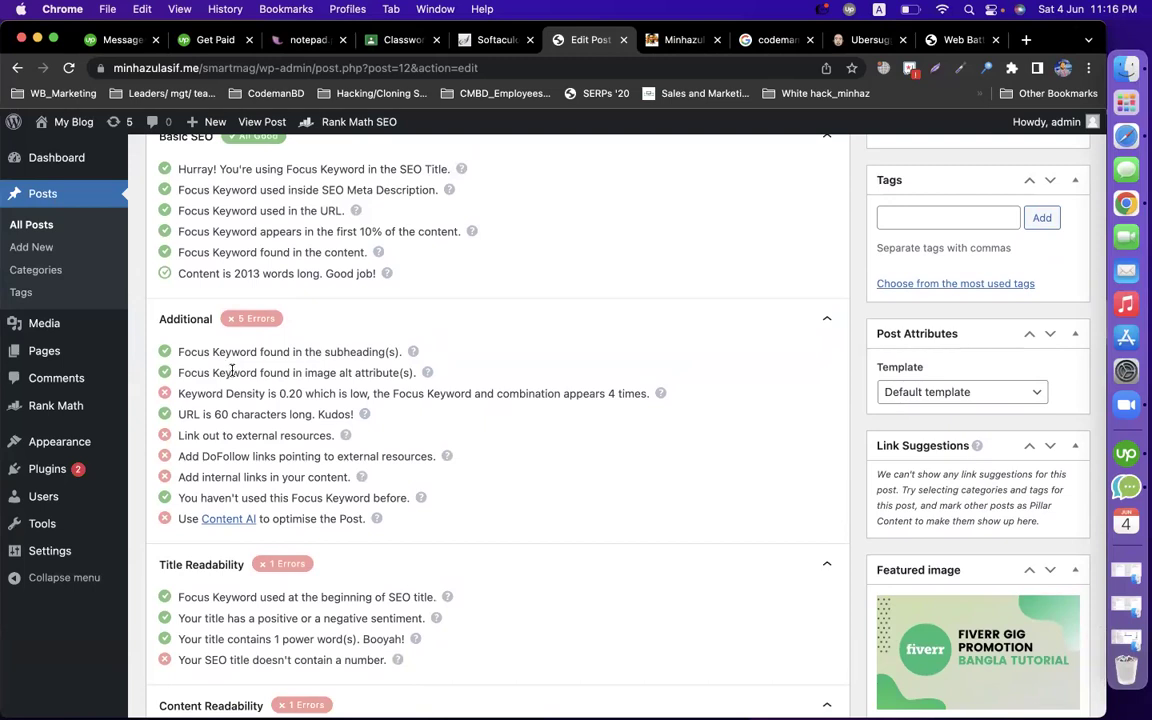
pyautogui.scroll(-1, 232, 370)
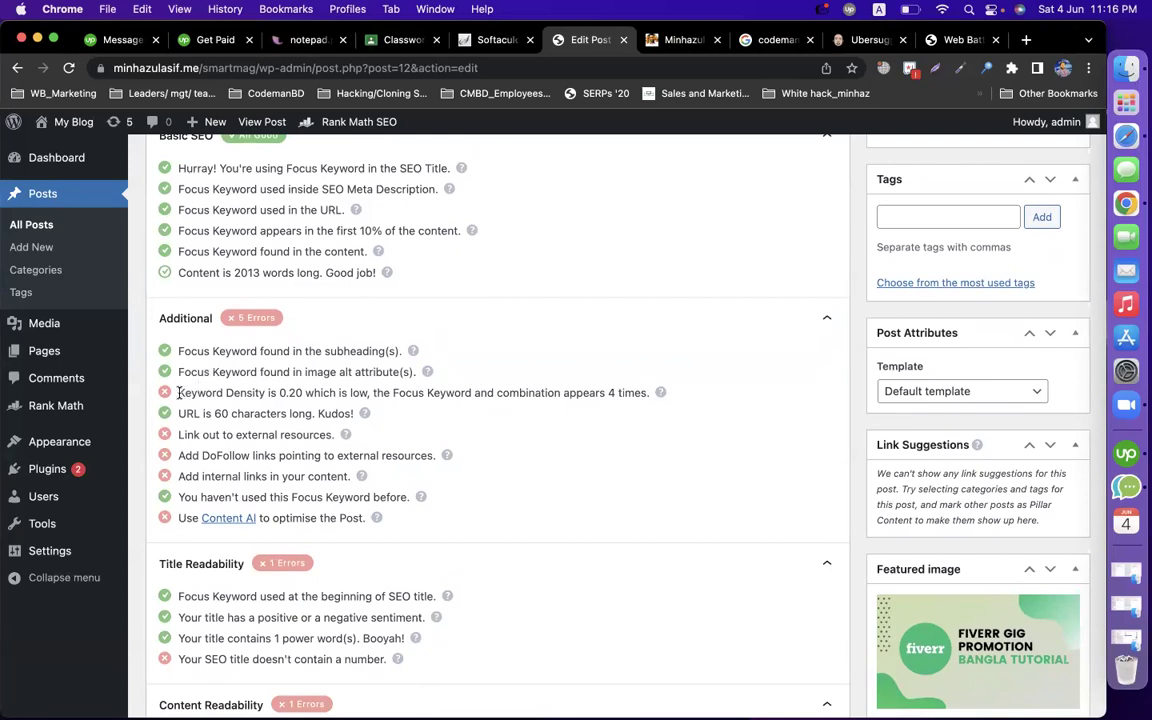
pyautogui.moveTo(179, 393); pyautogui.dragTo(310, 390)
pyautogui.moveTo(362, 387); pyautogui.dragTo(600, 405)
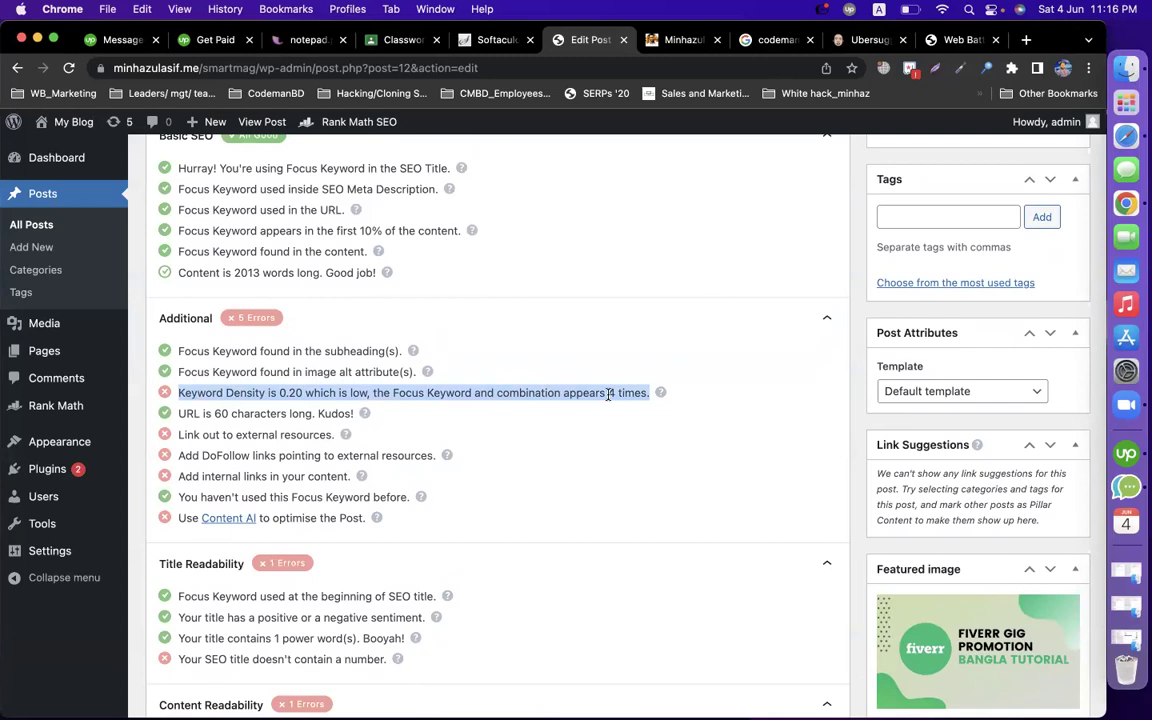
pyautogui.click(608, 394)
pyautogui.moveTo(609, 394); pyautogui.dragTo(648, 394)
pyautogui.moveTo(281, 394); pyautogui.dragTo(300, 394)
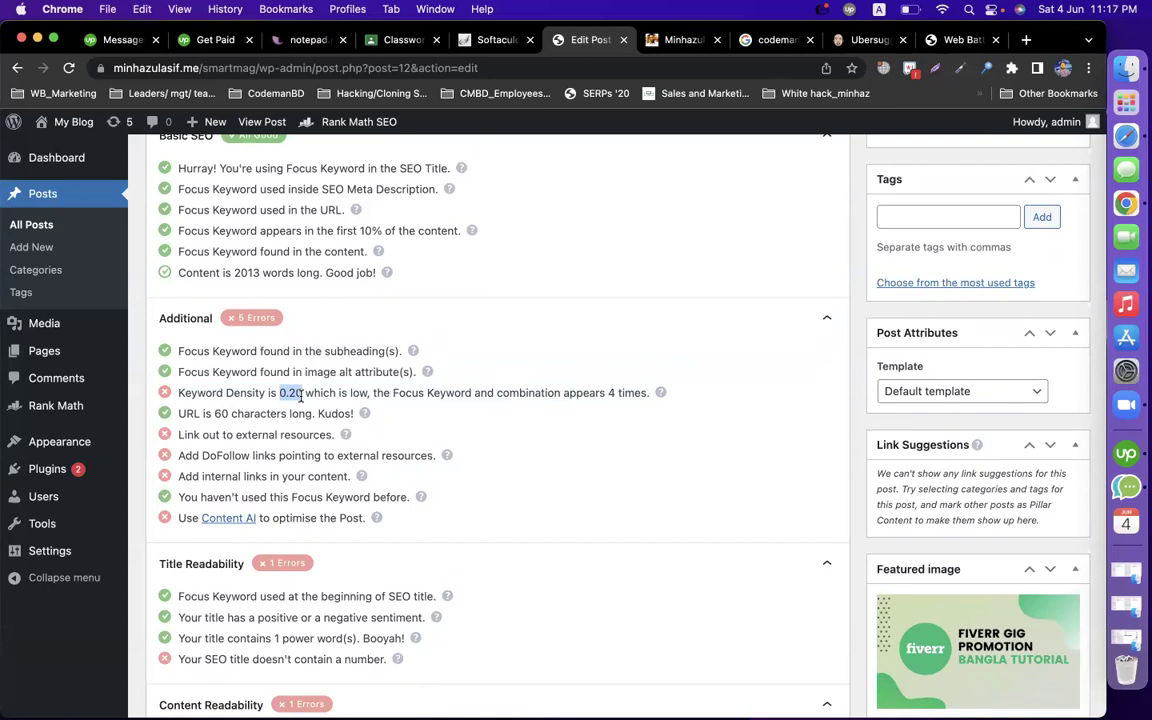
# Step: Copy the focus keyword "how to promote fiverr gigs" and remove the empty line above the paragraph about tracking Pinterest clicks
pyautogui.scroll(7, 300, 396)
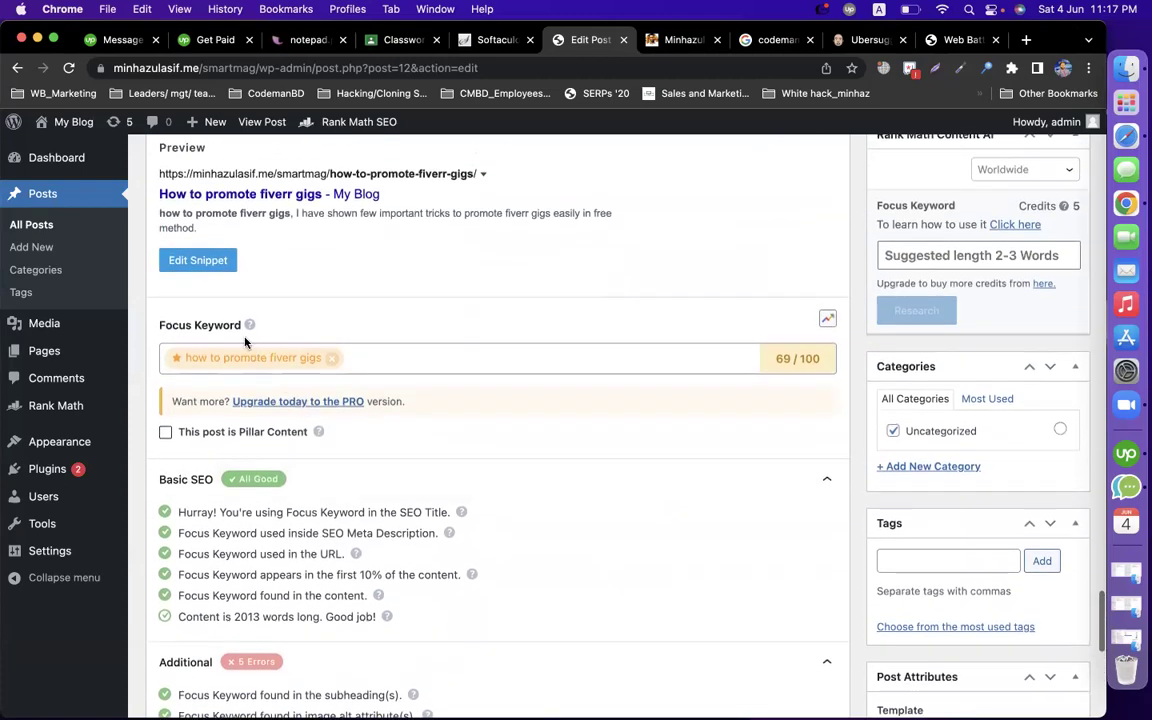
pyautogui.click(249, 359)
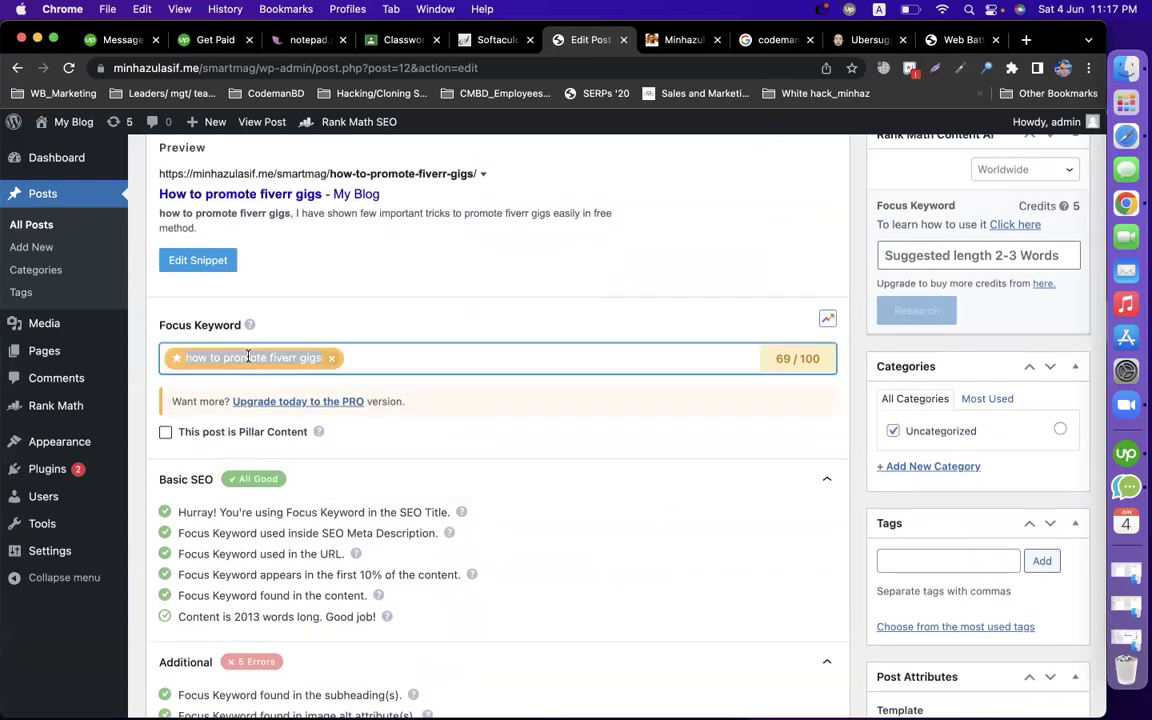
pyautogui.scroll(10, 489, 331)
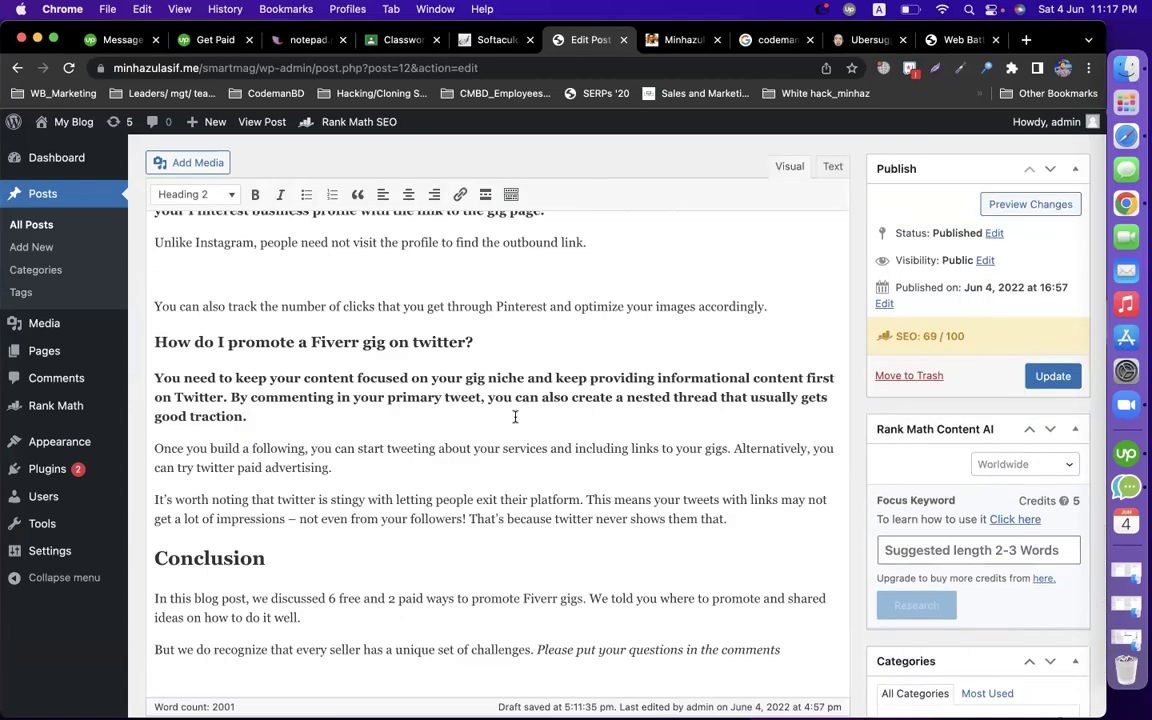
pyautogui.click(776, 306)
pyautogui.scroll(2, 499, 326)
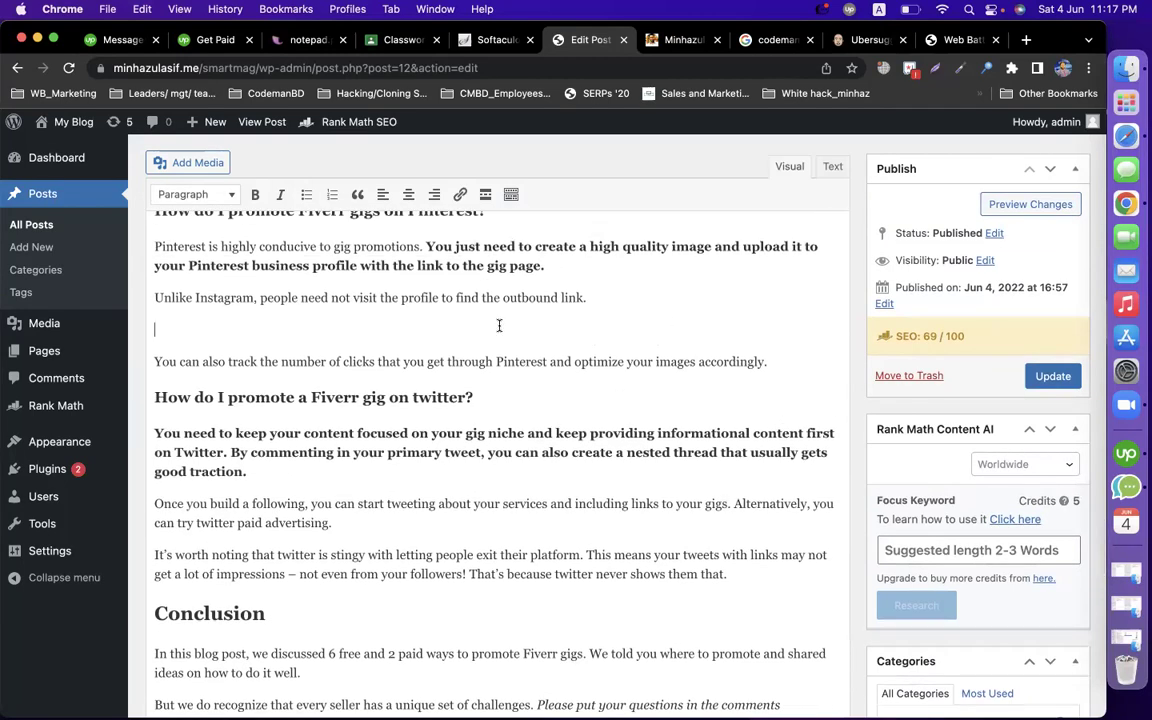
pyautogui.press('Up')
pyautogui.press('BackSpace')
# Step: Append "This is a great way how to promote fiverr gigs." to the paragraph about tracking Pinterest clicks
pyautogui.click(785, 337)
pyautogui.write('This is a great t')
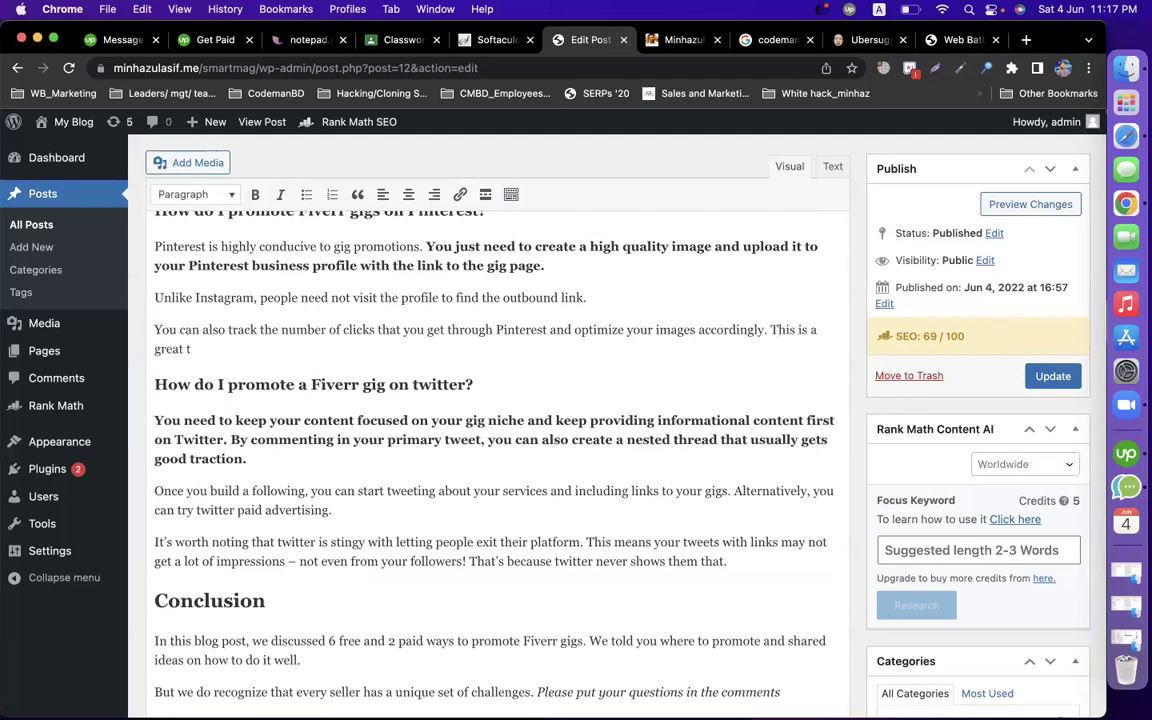
pyautogui.press('BackSpace')
pyautogui.write('way how to promote fiverr gigs.')
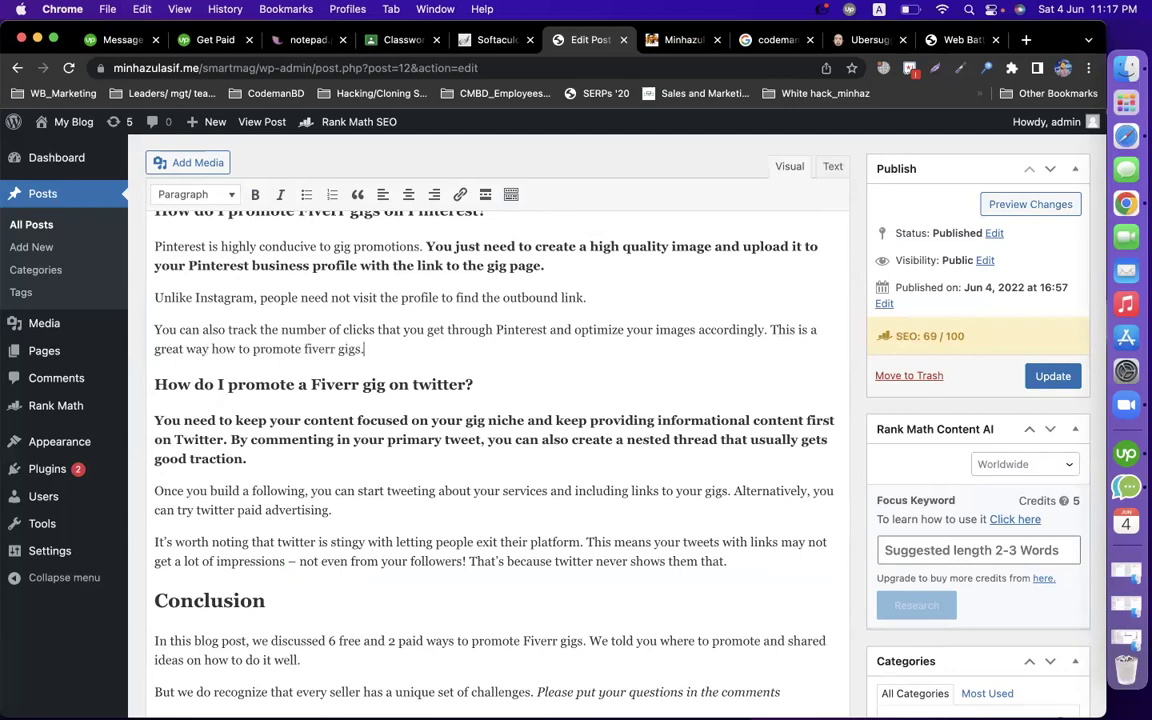
pyautogui.click(203, 349)
# Step: Add the closing line 'I hope you like the blog on "how to promote fiverr gigs"' below the last Conclusion paragraph, after an empty line
pyautogui.scroll(-3, 240, 400)
pyautogui.scroll(-10, 258, 435)
pyautogui.scroll(8, 258, 435)
pyautogui.click(788, 448)
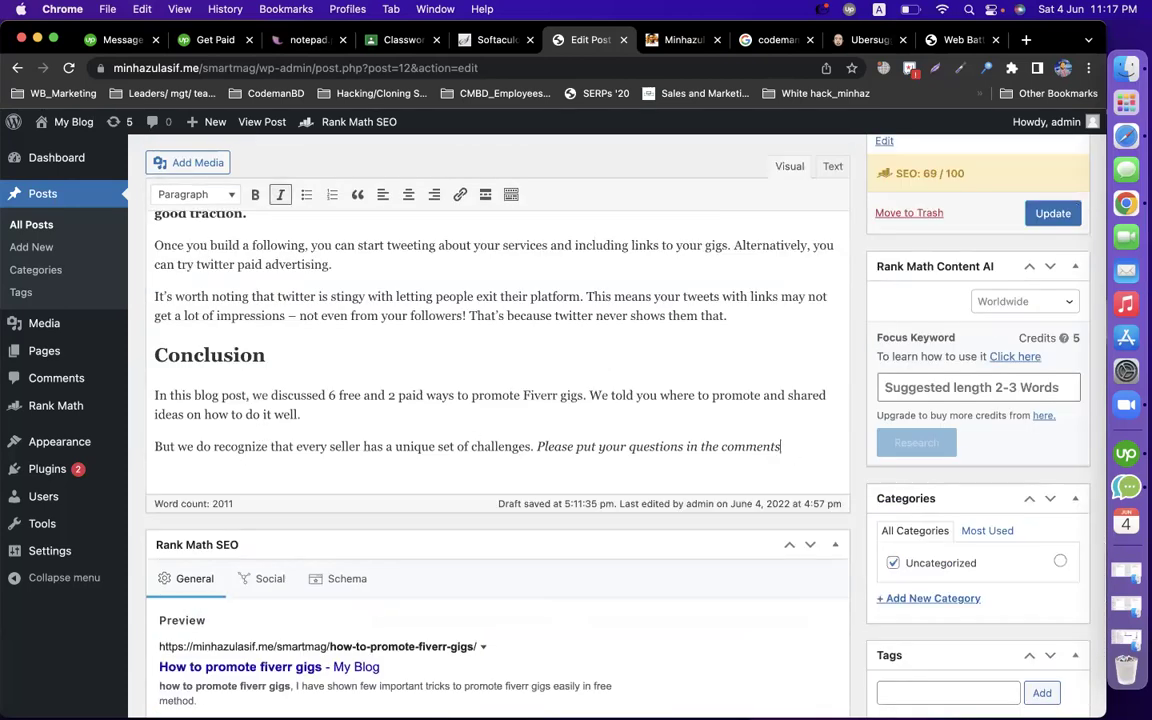
pyautogui.press('Return')
pyautogui.press('Return')
pyautogui.write('I hope you')
pyautogui.press('BackSpace')
pyautogui.press('BackSpace')
pyautogui.write('ou li')
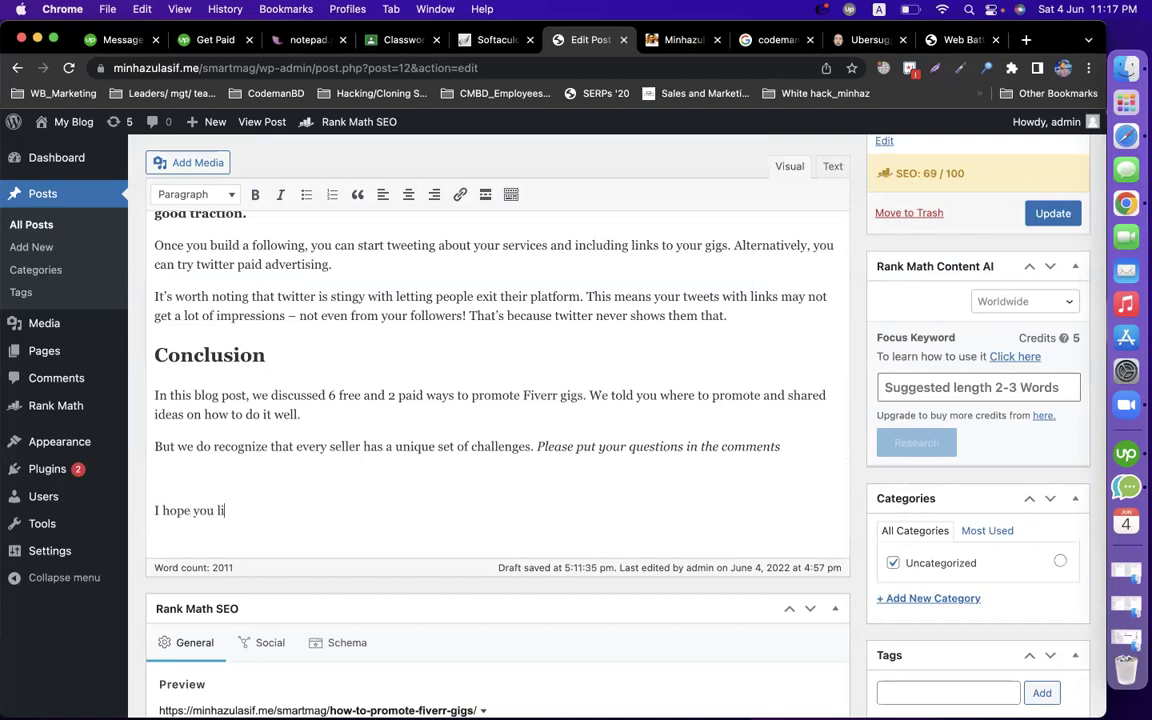
pyautogui.write('ke the blog on "how to promote fiverr gigs')
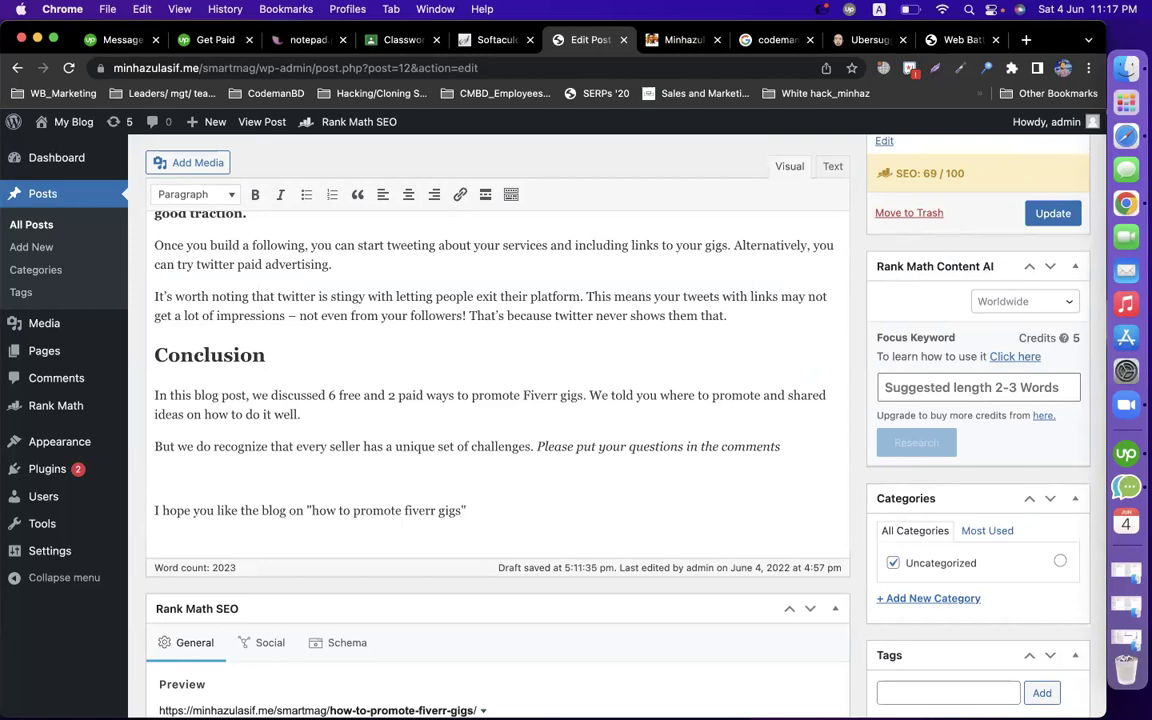
# Step: Add "We provided practical experience on how to promote fiverr gigs." at the end of the first Conclusion paragraph
pyautogui.scroll(3, 700, 390)
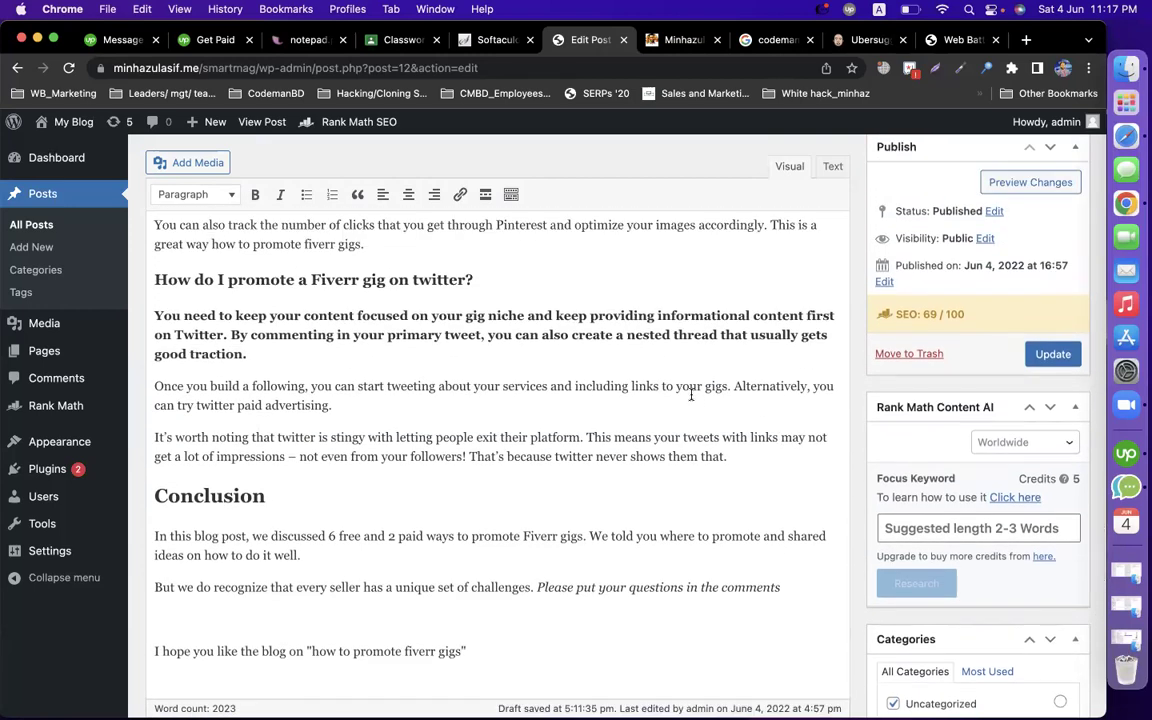
pyautogui.scroll(-3, 691, 395)
pyautogui.click(303, 455)
pyautogui.write('We provided')
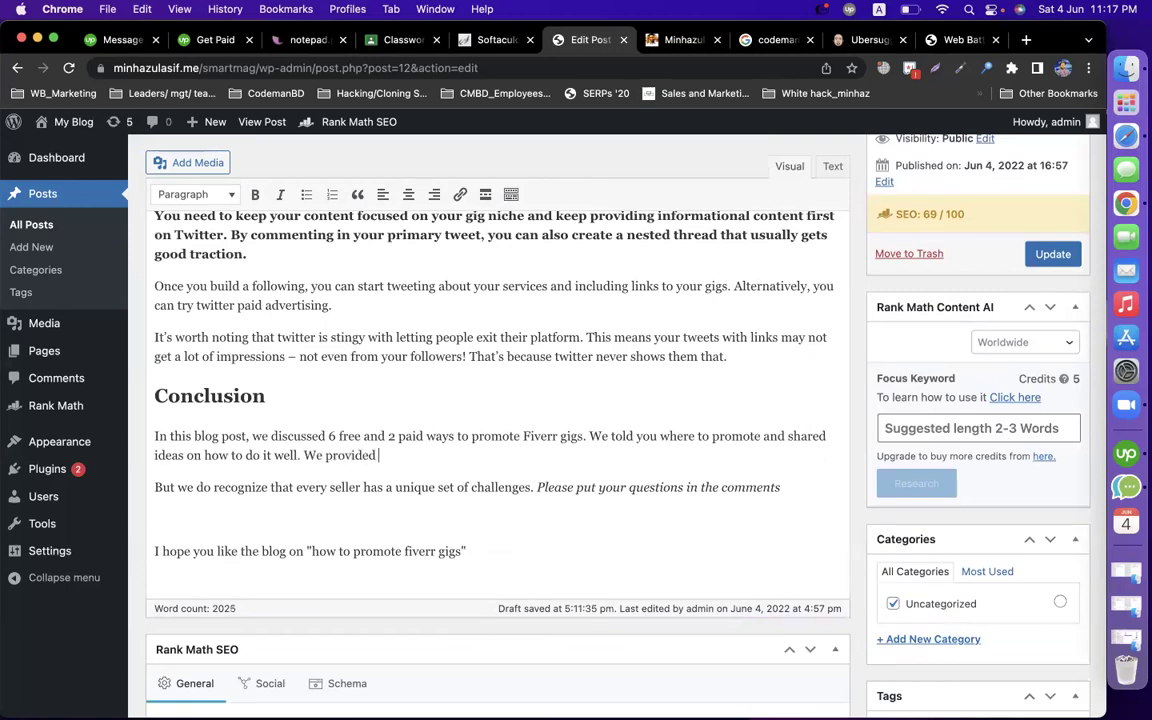
pyautogui.write(' practical experience on how to promote fiverr gigs.')
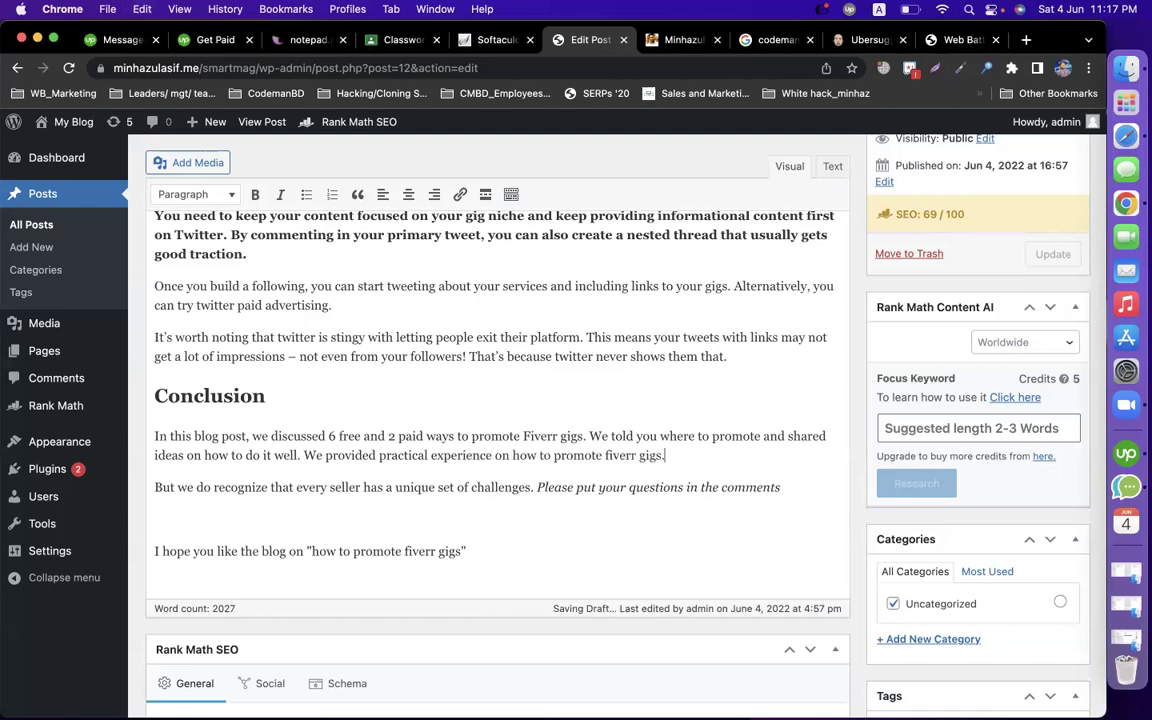
# Step: Replace the sentence introducing the list under "Where to Promote Fiverr Gigs?" with "how to promote fiverr gigs in 7 platforms:"
pyautogui.scroll(10, 454, 414)
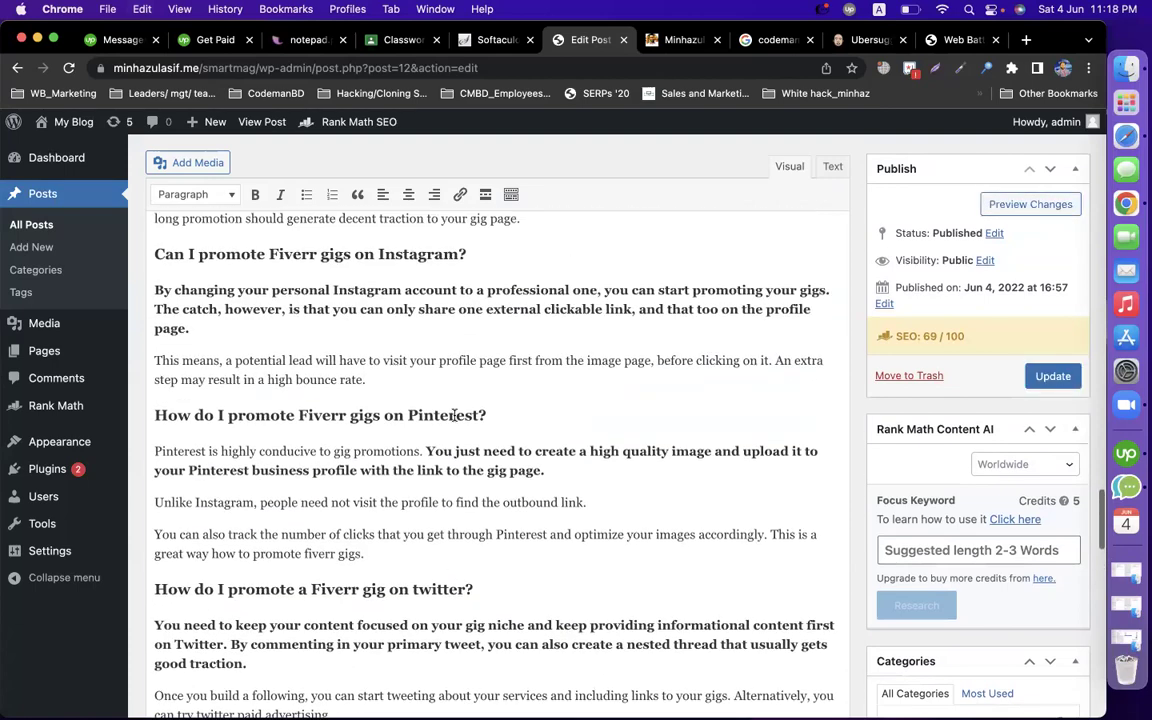
pyautogui.click(294, 418)
pyautogui.scroll(5, 440, 415)
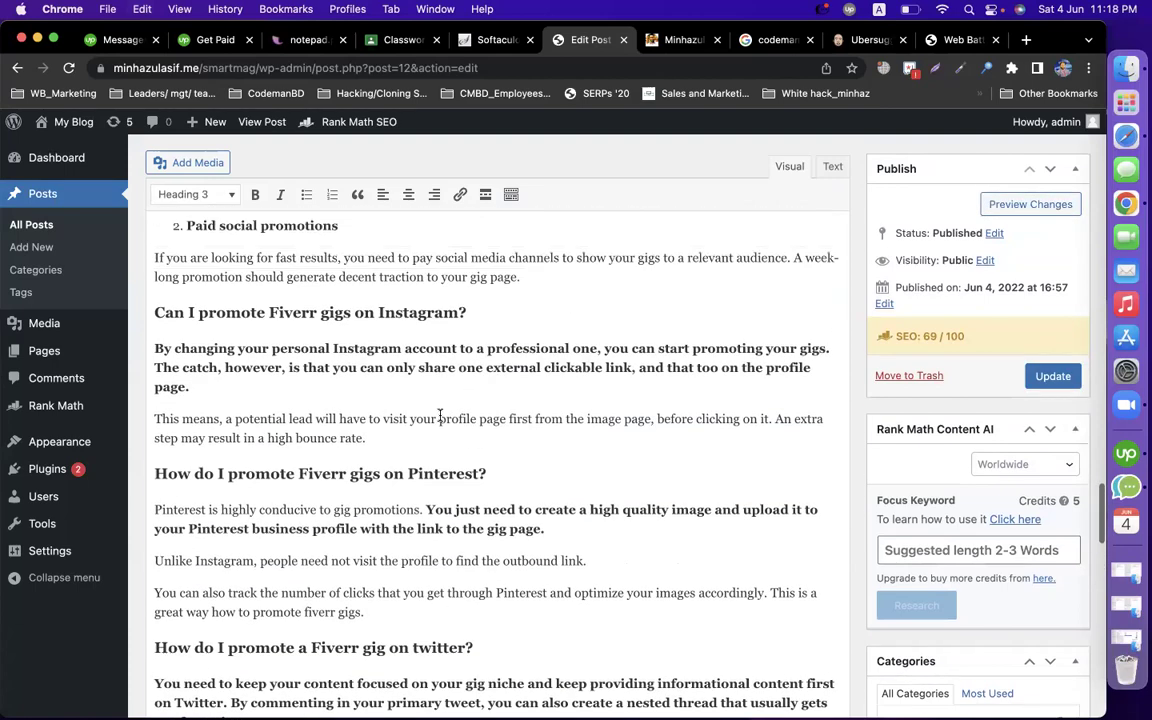
pyautogui.click(281, 312)
pyautogui.click(429, 304)
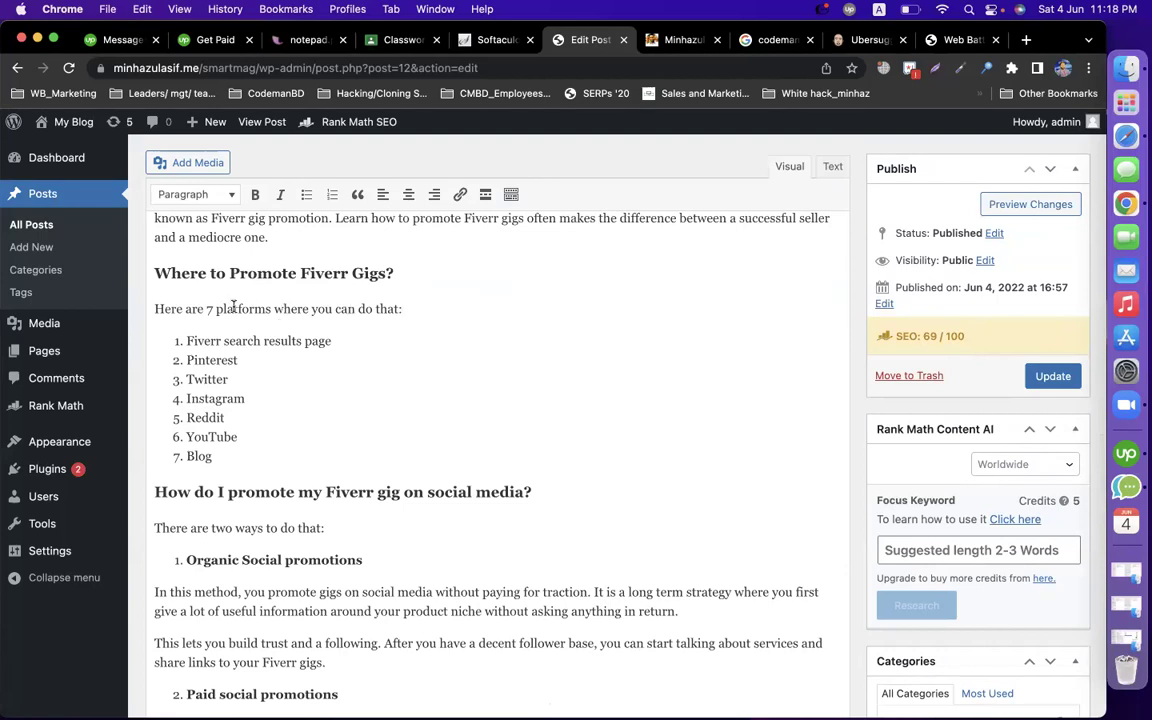
pyautogui.tripleClick(203, 310)
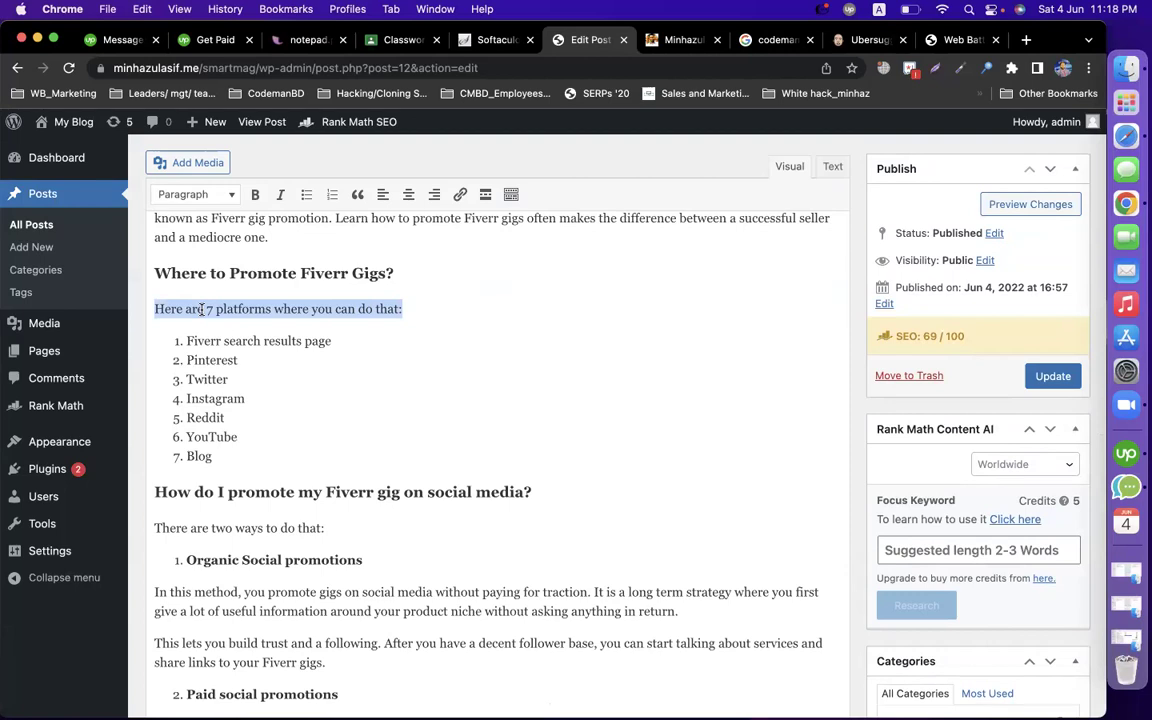
pyautogui.write('how to promote fiverr gigs')
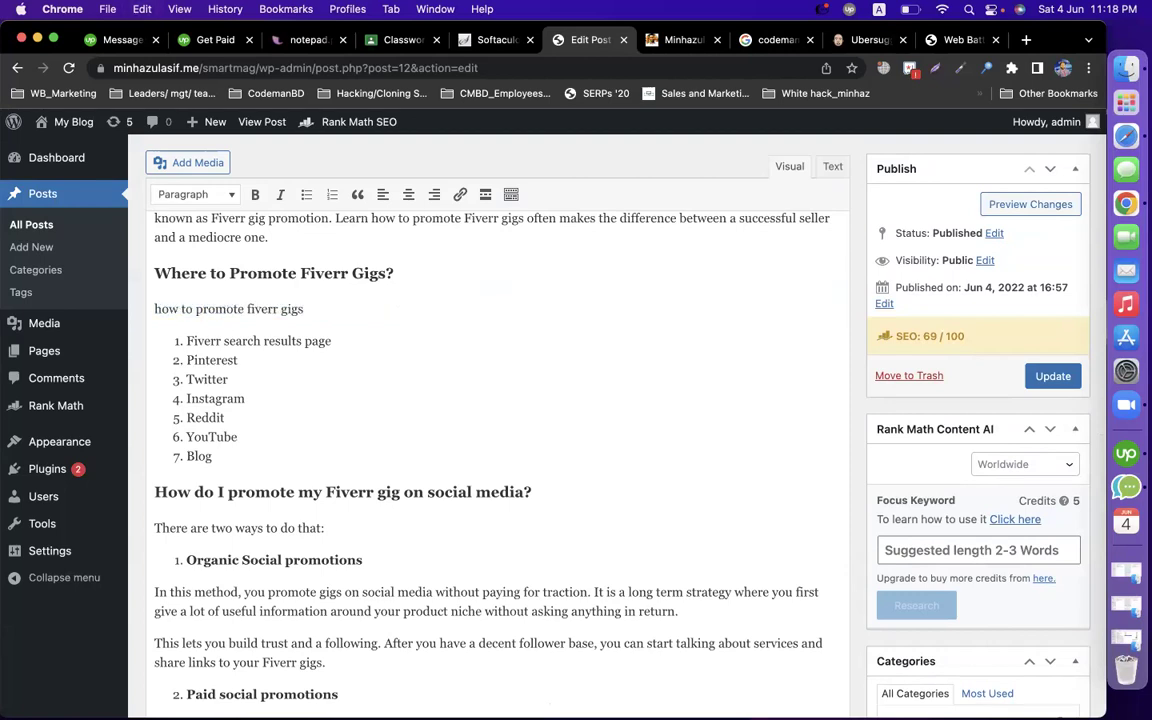
pyautogui.write('in 7 platforms:')
# Step: Insert "If we need to know, how to promote fiverr gigs we need to know another important point." after "However," in the paragraph above the FAQs
pyautogui.scroll(3, 315, 300)
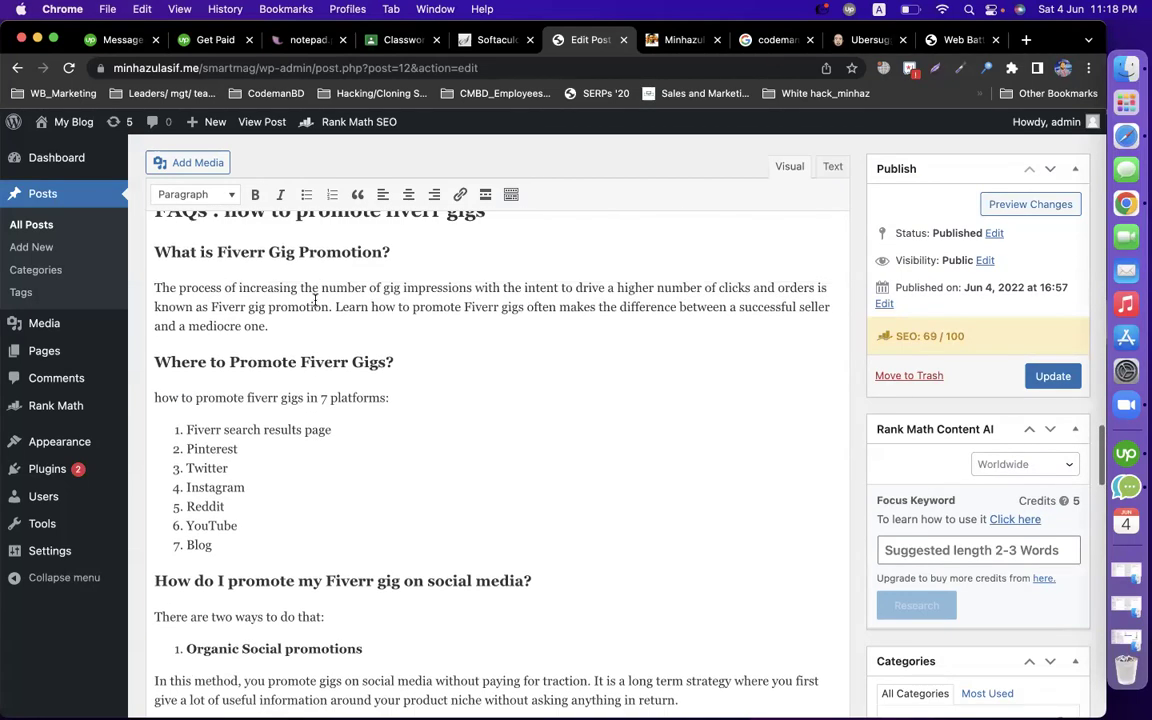
pyautogui.scroll(5, 315, 300)
pyautogui.click(740, 387)
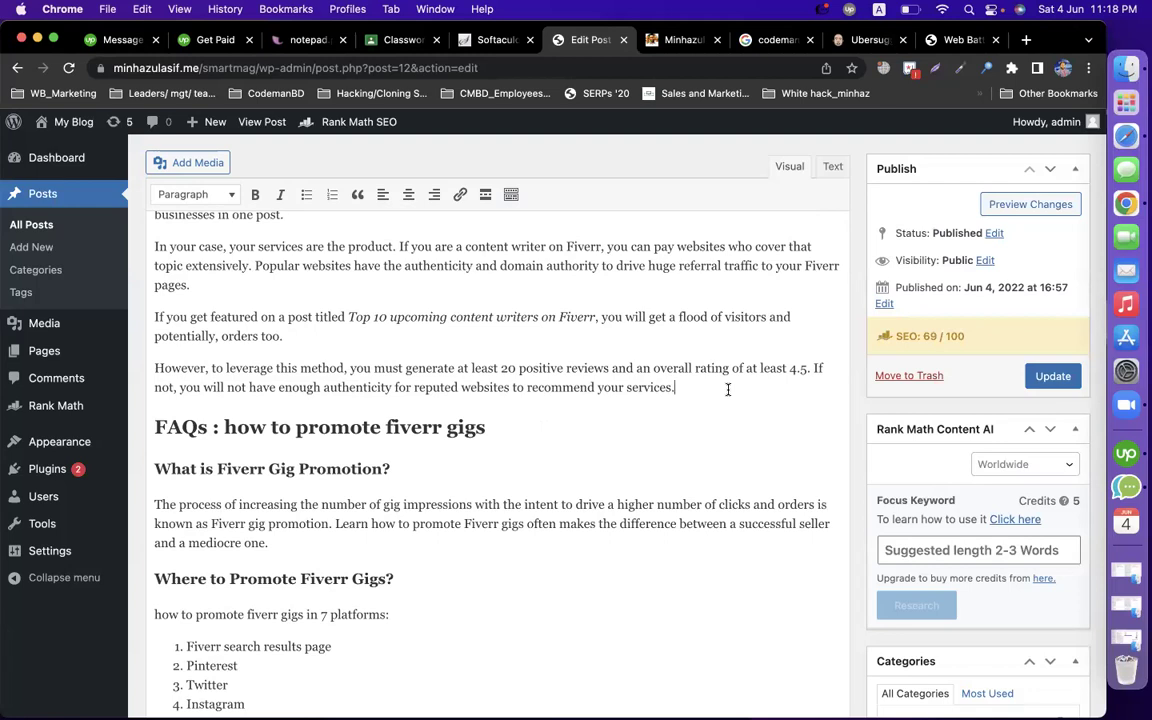
pyautogui.click(211, 368)
pyautogui.click(226, 368)
pyautogui.moveTo(157, 374); pyautogui.dragTo(159, 373)
pyautogui.press('Left')
pyautogui.press('Right')
pyautogui.press('Right')
pyautogui.press('Right')
pyautogui.press('Right')
pyautogui.press('Right')
pyautogui.write('If we need to know, how to promote fiverr gigs')
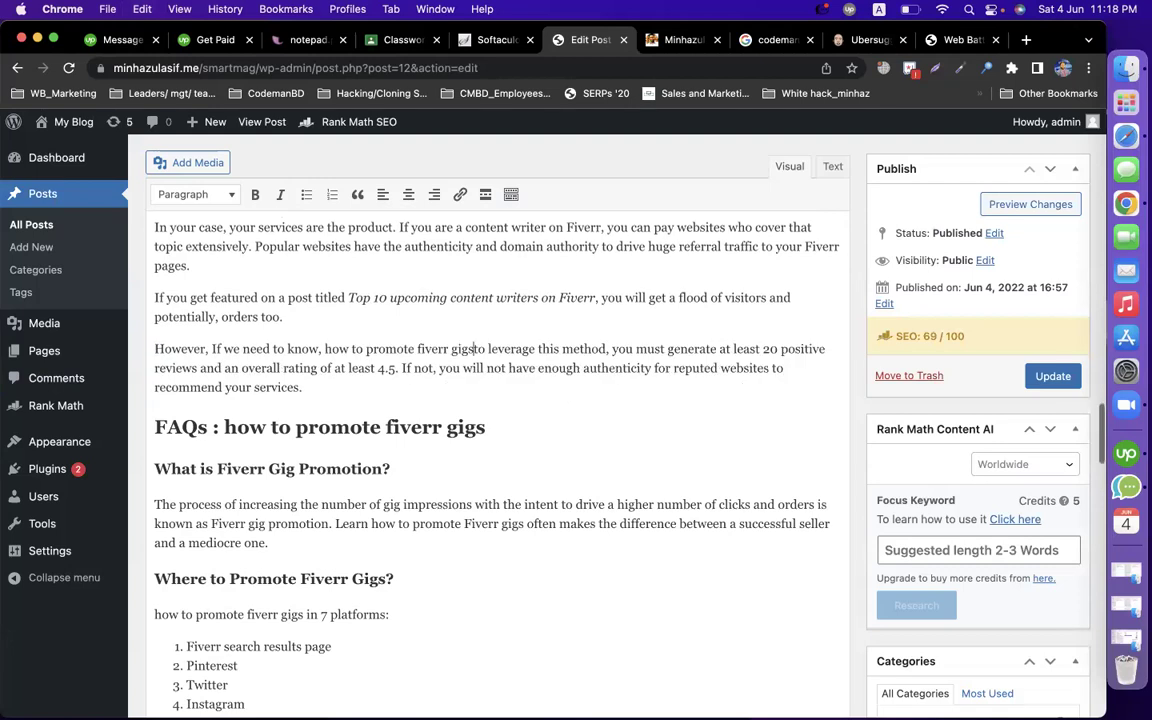
pyautogui.write(' we need to')
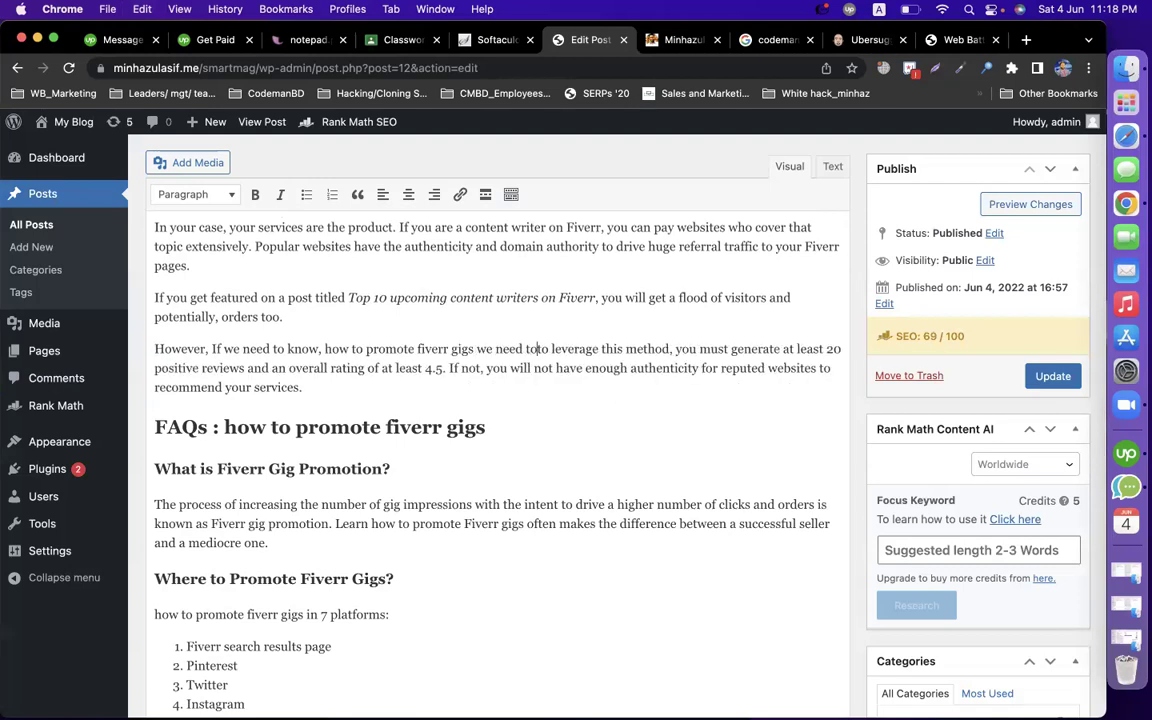
pyautogui.write(' know another')
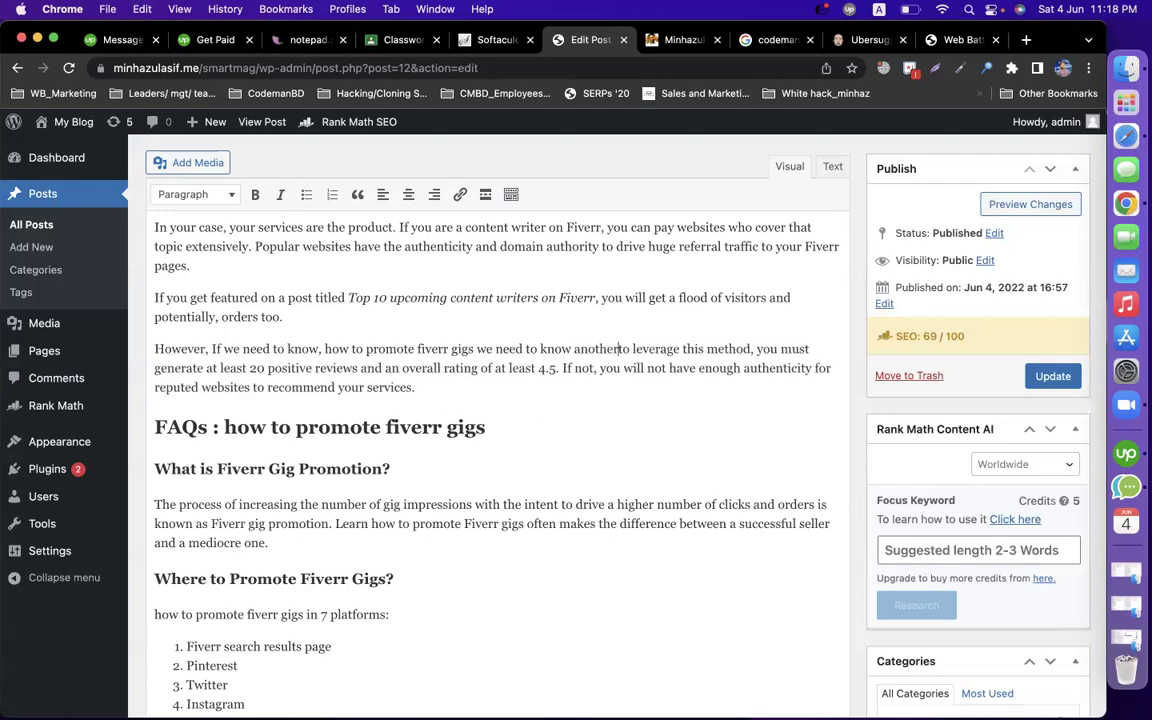
pyautogui.write(' important po')
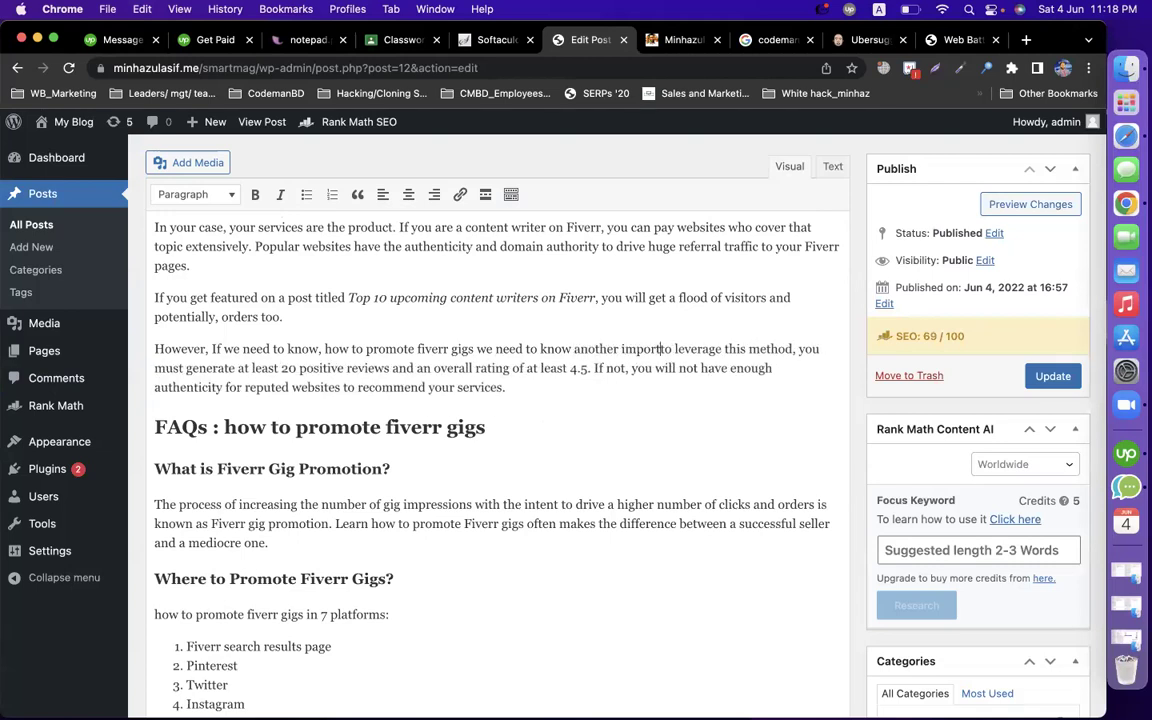
pyautogui.write('int.')
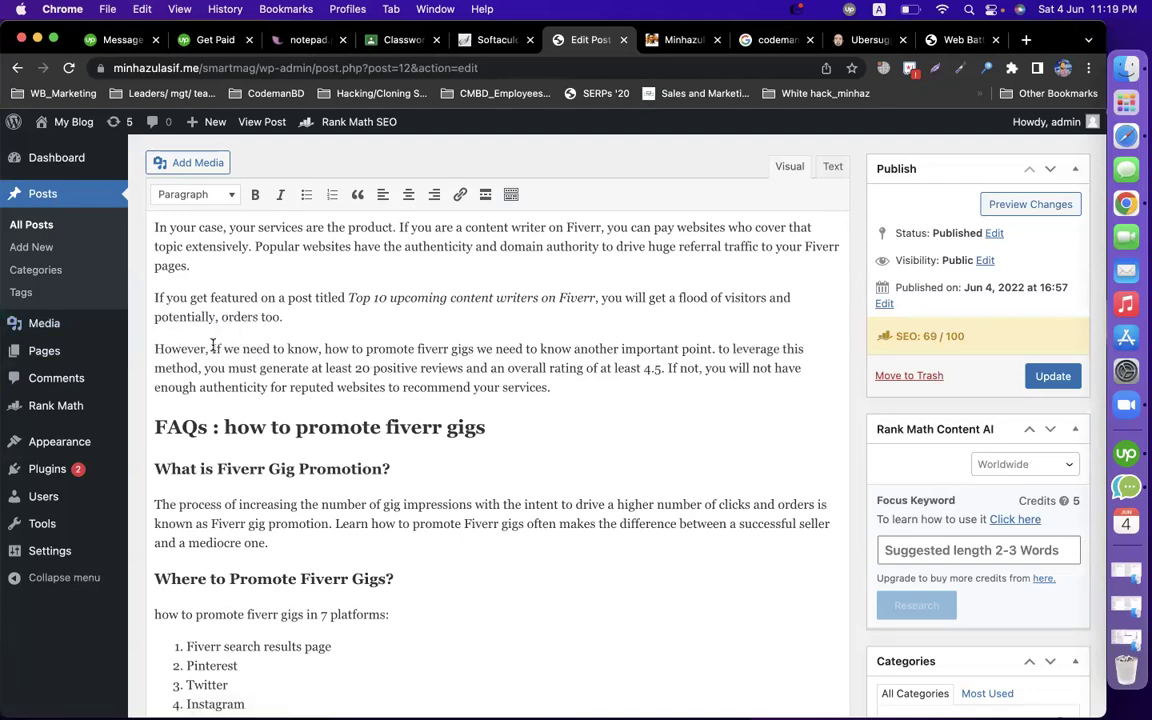
# Step: Copy the newly inserted keyword sentence and paste it after "Here's the step wise process to cold outreach." in section 6
pyautogui.moveTo(211, 348)
pyautogui.mouseDown()
pyautogui.moveTo(722, 348)
pyautogui.moveTo(455, 366)
pyautogui.moveTo(232, 367)
pyautogui.moveTo(211, 353)
pyautogui.mouseUp()
pyautogui.press('cmd+c')
pyautogui.press('super+shift+Left')
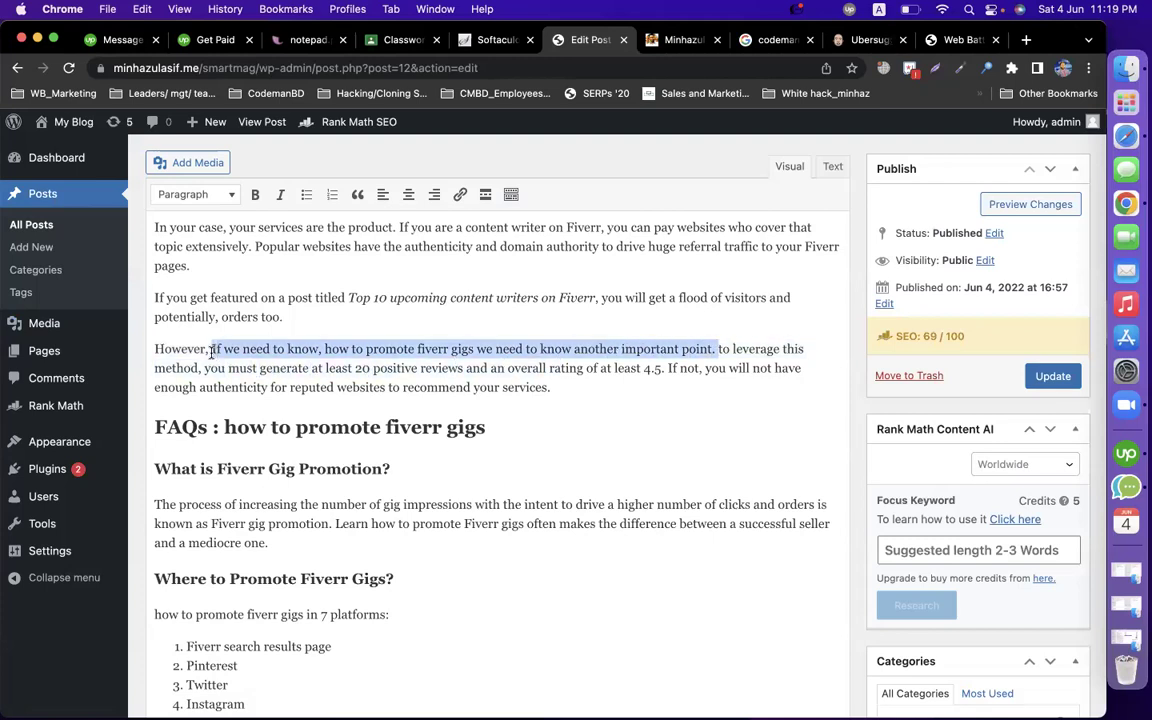
pyautogui.scroll(5, 230, 390)
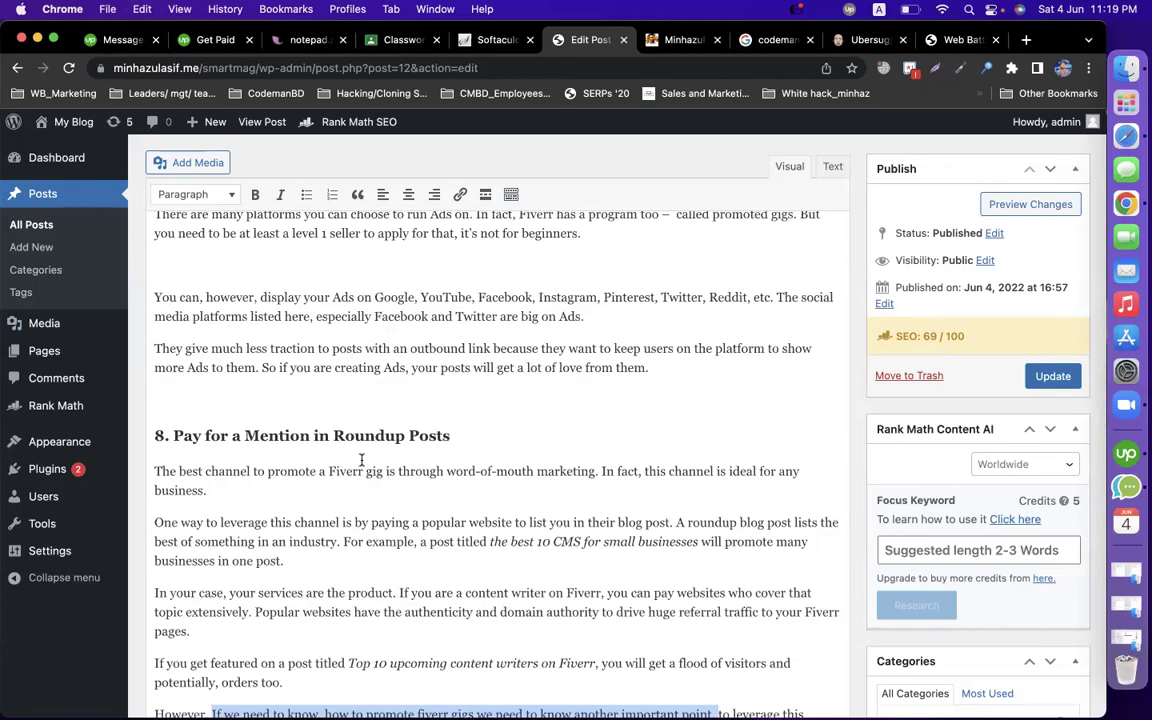
pyautogui.scroll(7, 250, 500)
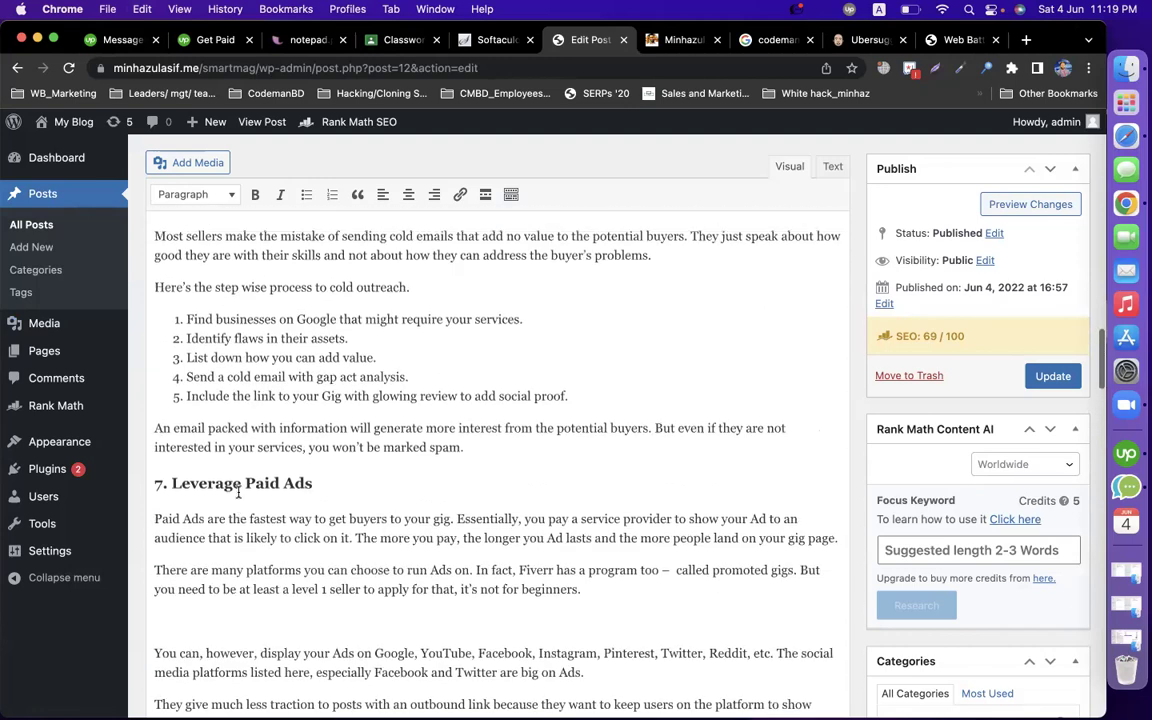
pyautogui.click(411, 448)
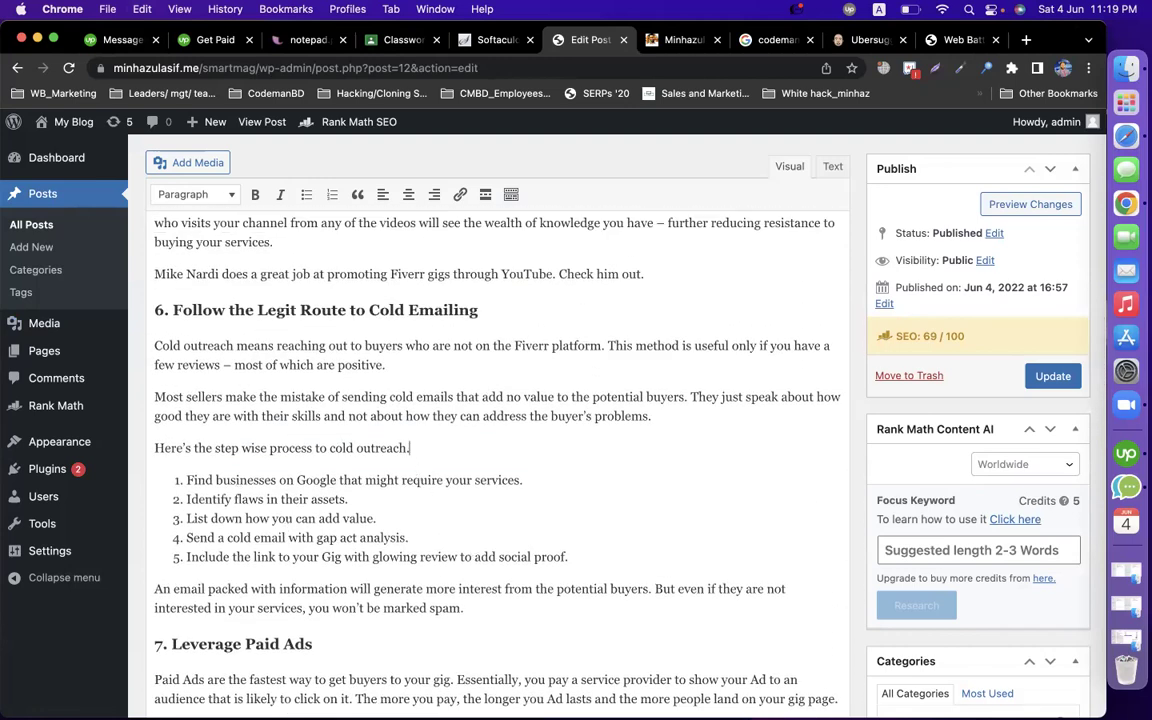
pyautogui.press('cmd+v')
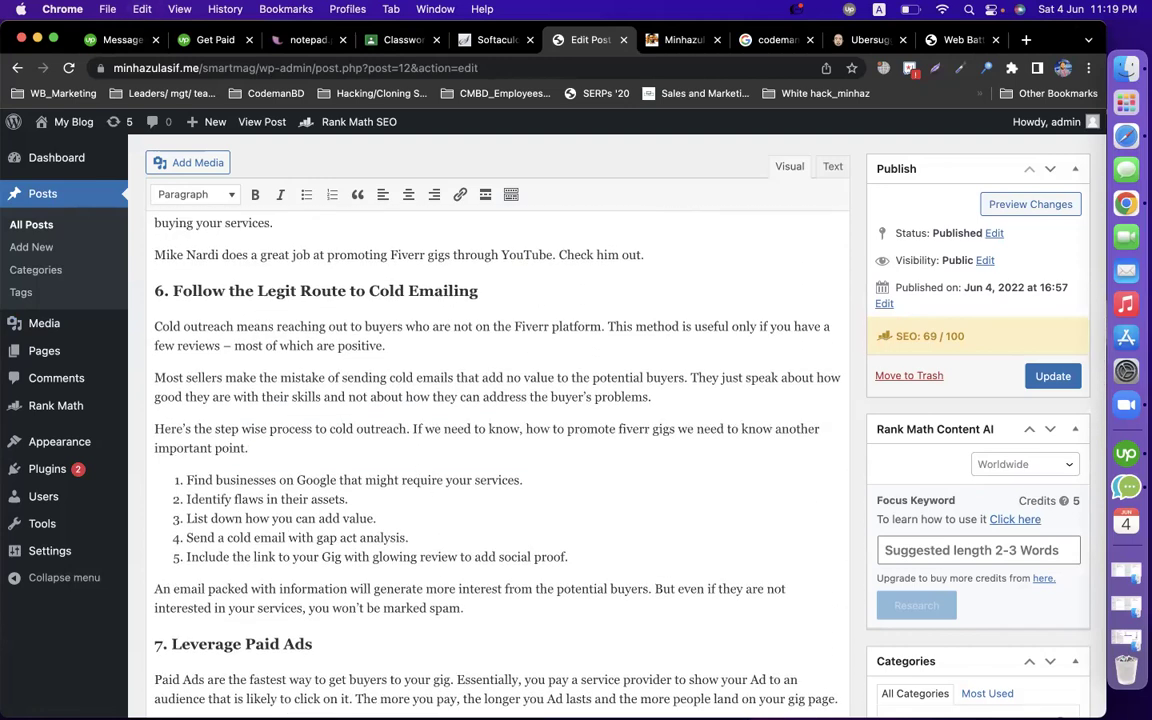
# Step: Paste the keyword sentence at the end of the first paragraph in section 5 on YouTube and copy it again from there
pyautogui.scroll(5, 713, 428)
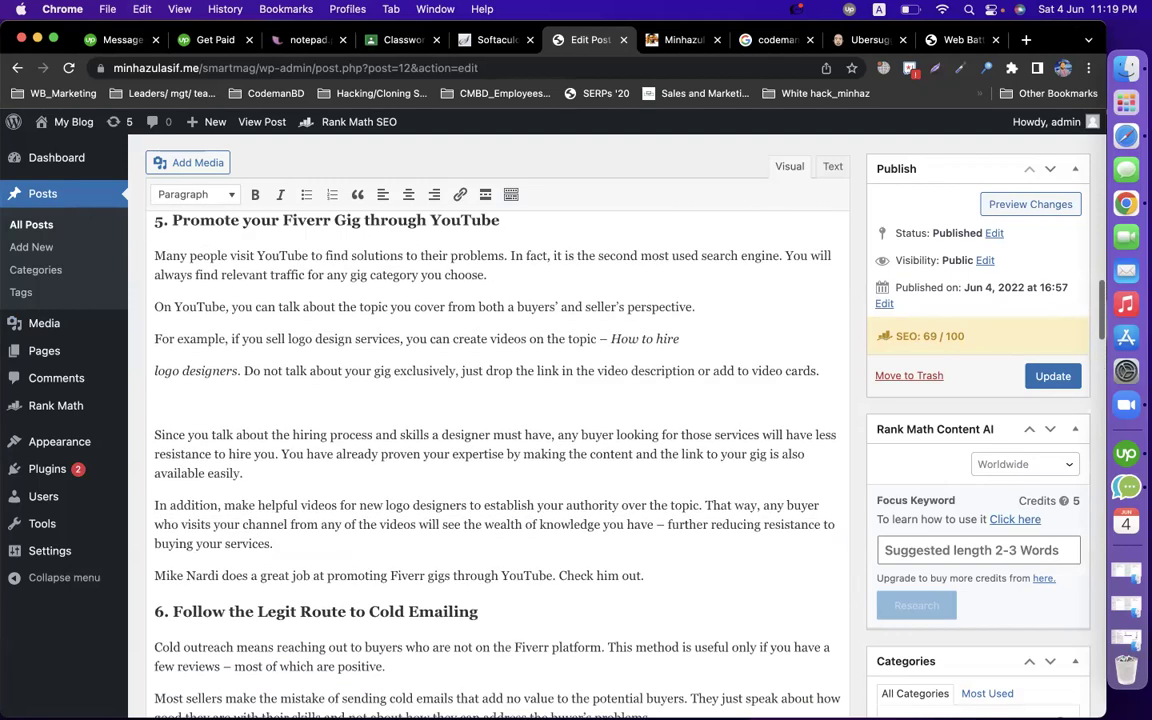
pyautogui.scroll(2, 713, 428)
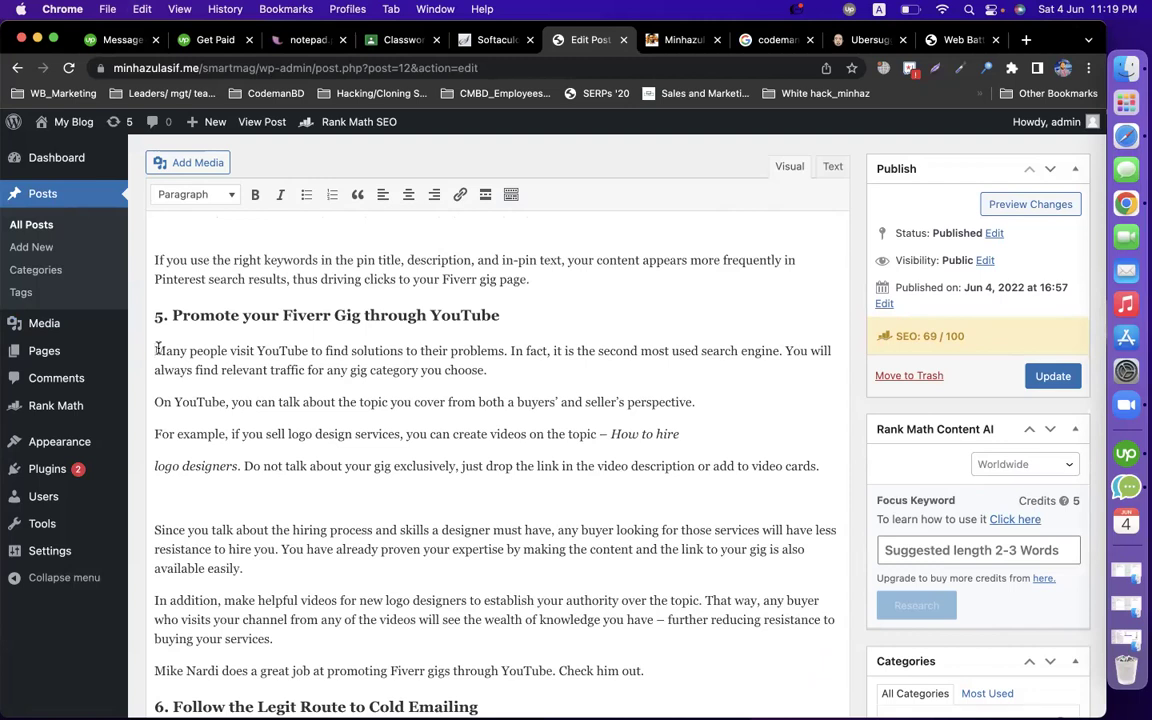
pyautogui.click(577, 376)
pyautogui.press('super+v')
pyautogui.moveTo(155, 402); pyautogui.dragTo(226, 402)
pyautogui.click(333, 370)
pyautogui.moveTo(428, 360); pyautogui.dragTo(489, 350)
pyautogui.press('super+c')
# Step: Remove the empty lines above the Canva paragraph and above the paragraph on pin keywords in section 4
pyautogui.scroll(4, 488, 350)
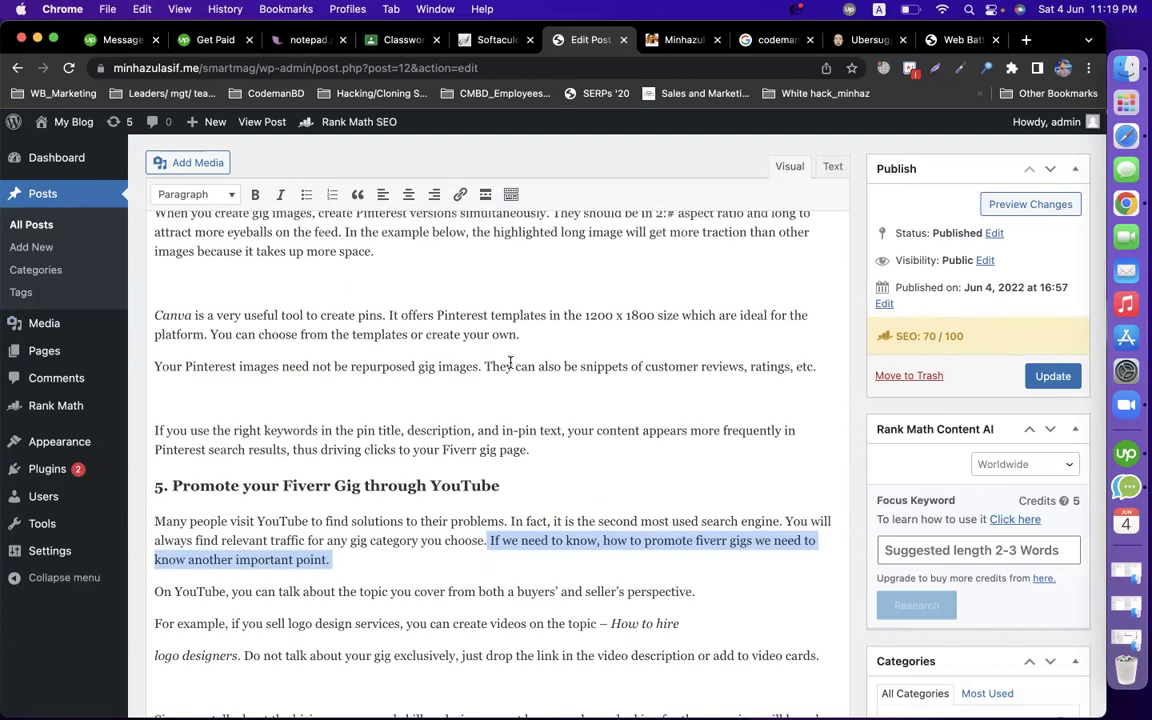
pyautogui.scroll(1, 419, 357)
pyautogui.click(406, 345)
pyautogui.press('BackSpace')
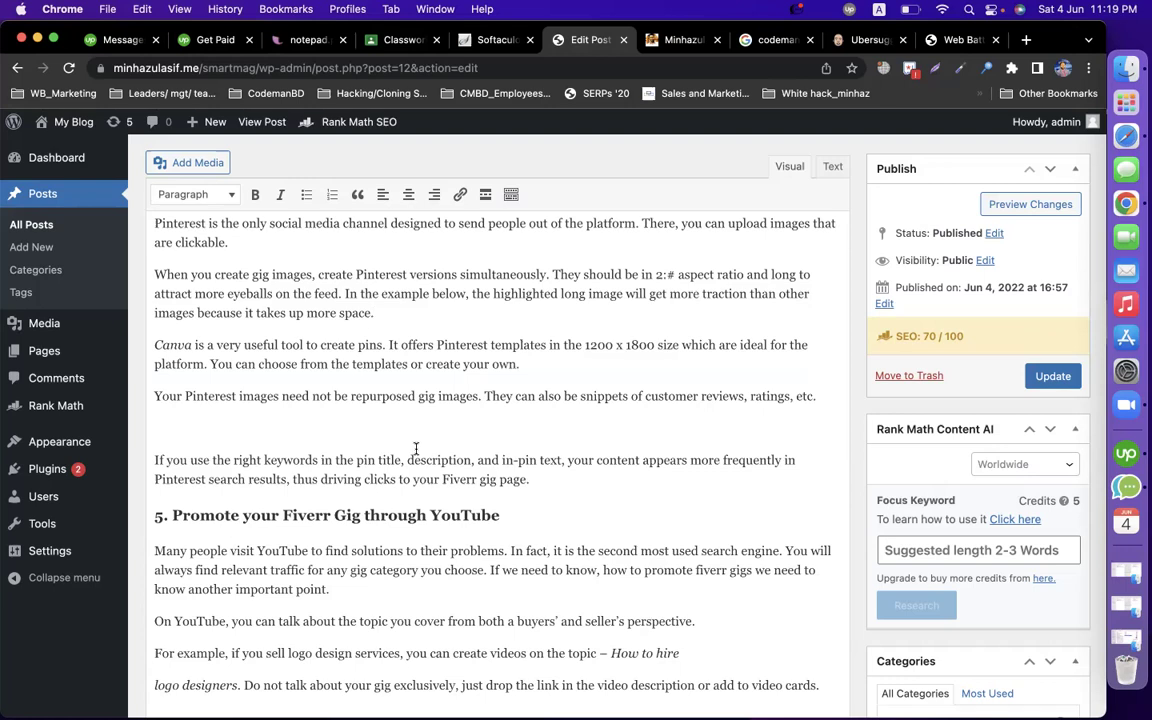
pyautogui.click(385, 432)
pyautogui.press('BackSpace')
# Step: Paste the keyword sentence at the start of the first paragraph under "4. Drive Traffic to your Gig from Pinterest"
pyautogui.scroll(5, 385, 432)
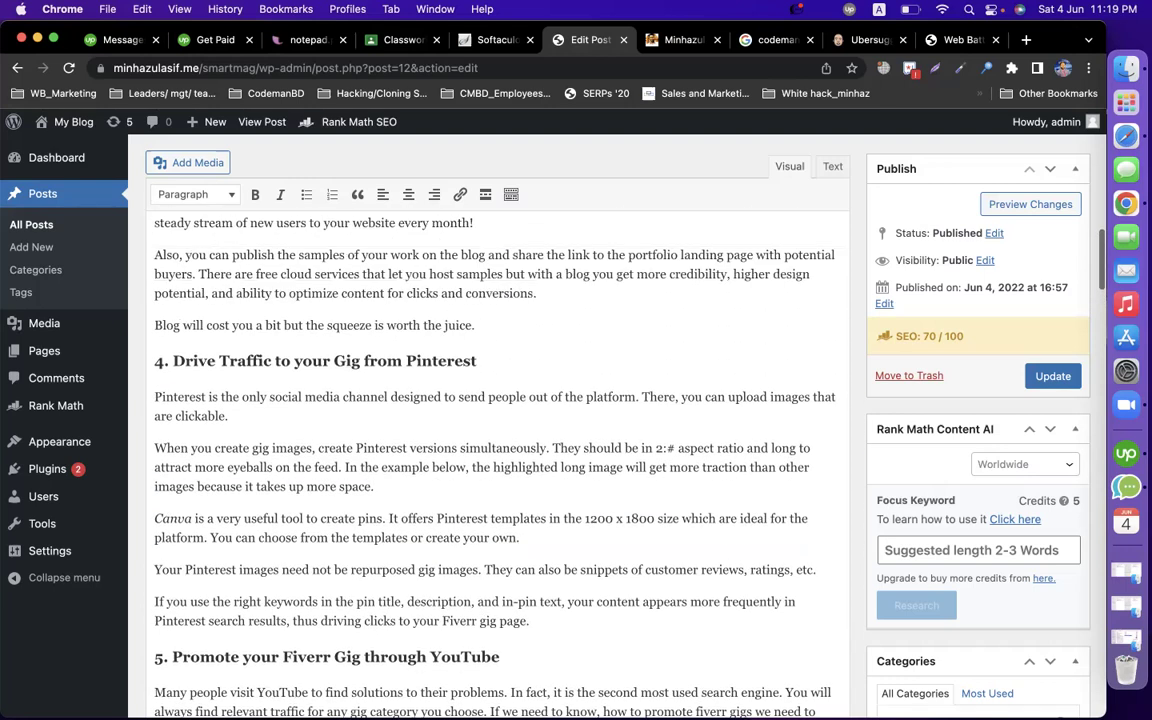
pyautogui.click(154, 397)
pyautogui.press('super+v')
# Step: Remove the empty line above the paragraph beginning "Plus, with a blog" in section 3
pyautogui.scroll(4, 300, 413)
pyautogui.click(257, 370)
pyautogui.press('BackSpace')
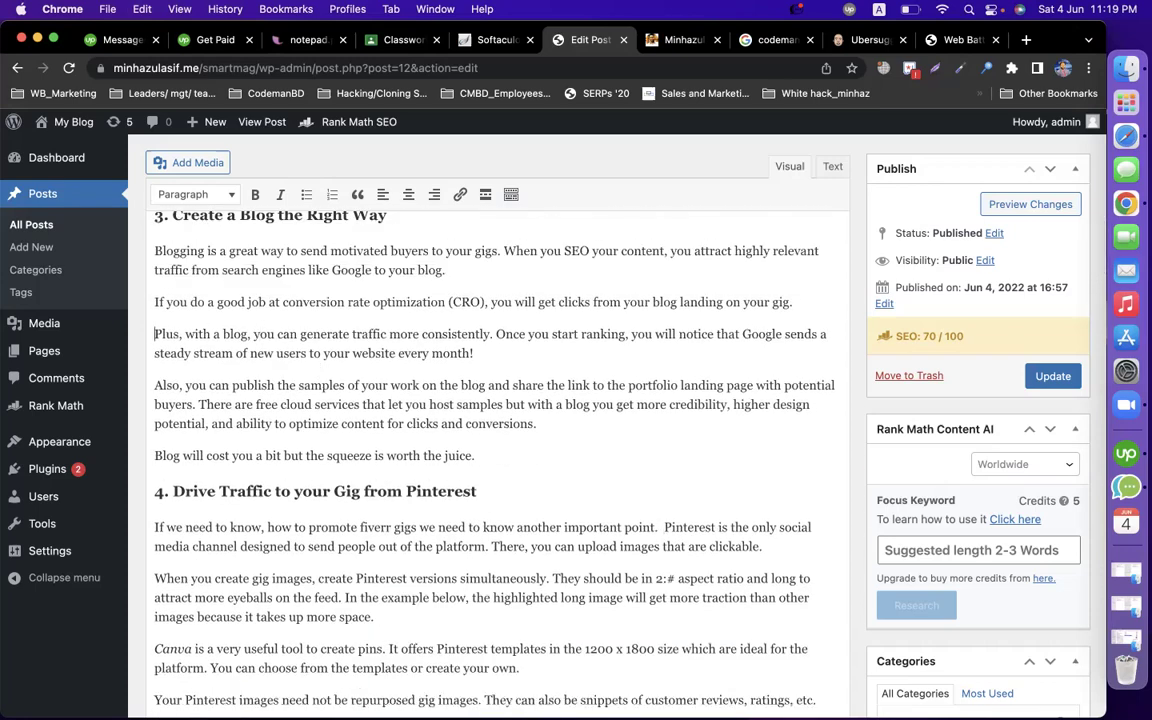
# Step: Paste the keyword sentence before "Plus, with a blog" in section 3 and before "This process essentially has 3 steps" in section 1
pyautogui.press('super+v')
pyautogui.scroll(3, 340, 345)
pyautogui.scroll(3, 340, 345)
pyautogui.click(414, 338)
pyautogui.press('super+shift+Left')
pyautogui.press('Left')
pyautogui.press('super+v')
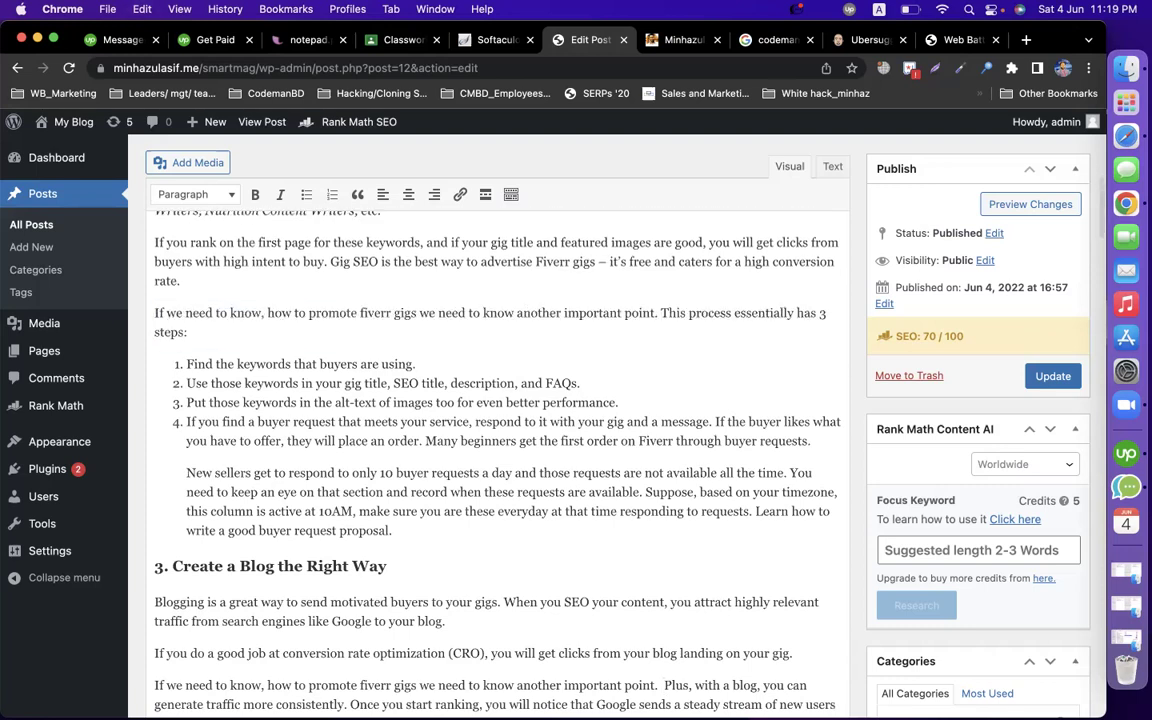
# Step: Paste the keyword sentence into the empty paragraph above "Here, the main keyword" and after "making money on Fiverr." in the introduction
pyautogui.scroll(5, 430, 340)
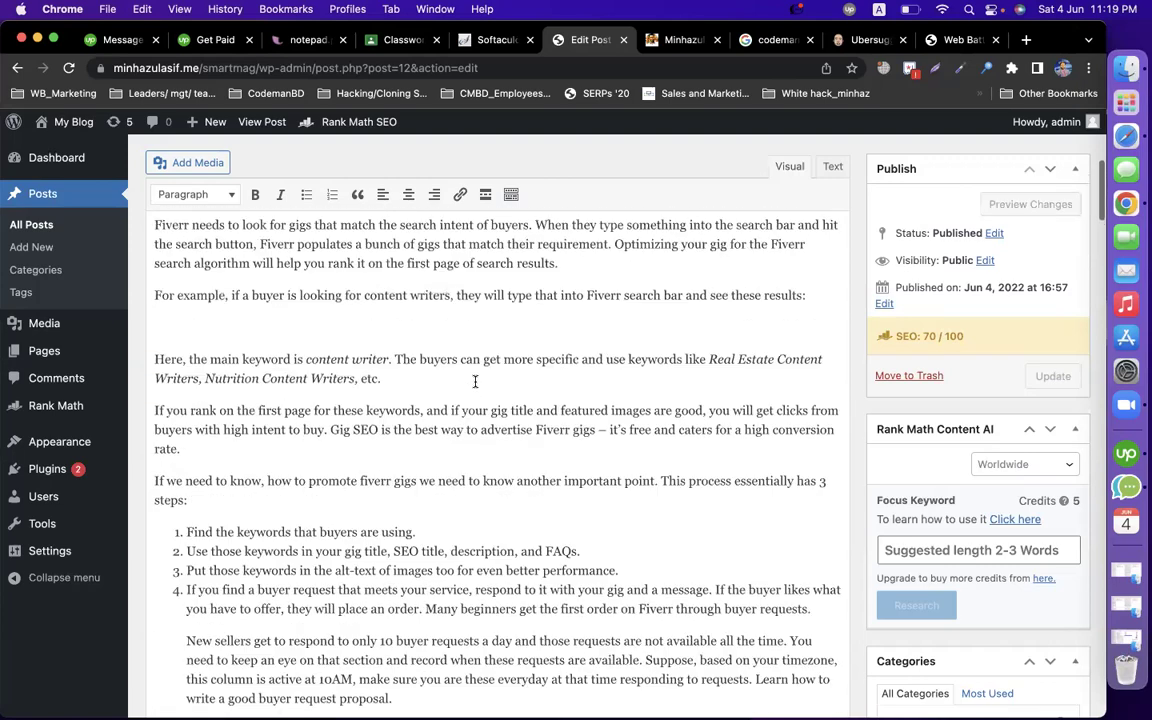
pyautogui.click(339, 391)
pyautogui.press('super+v')
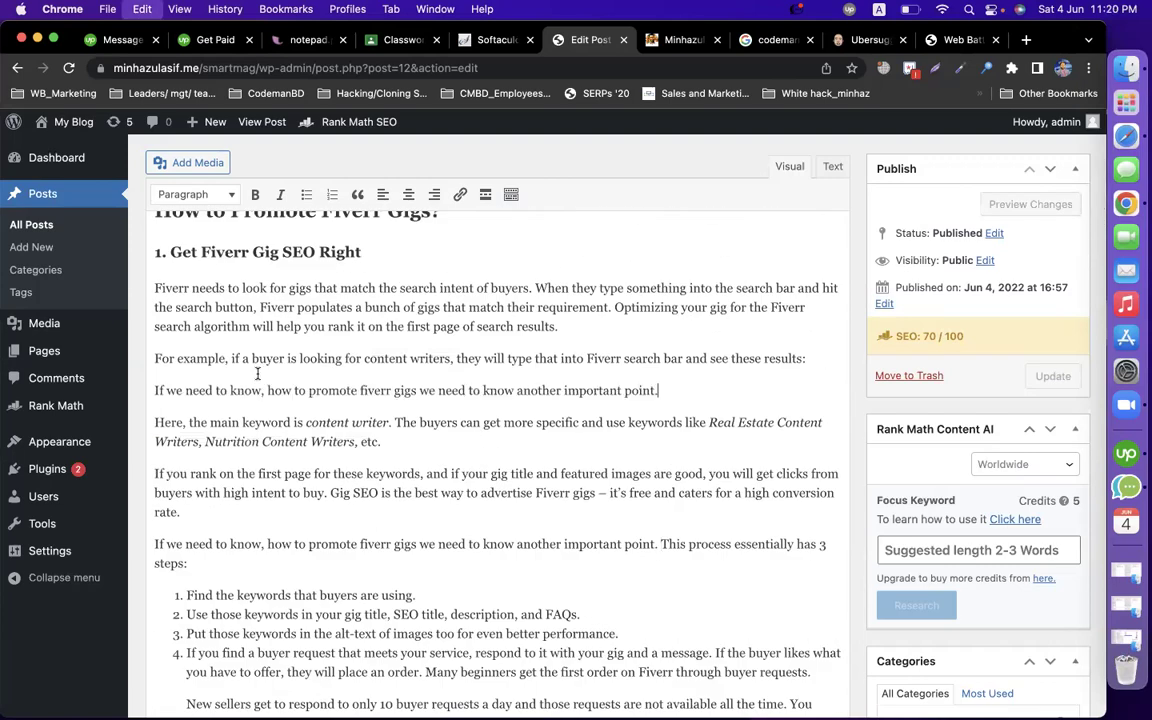
pyautogui.scroll(1, 257, 373)
pyautogui.scroll(5, 257, 373)
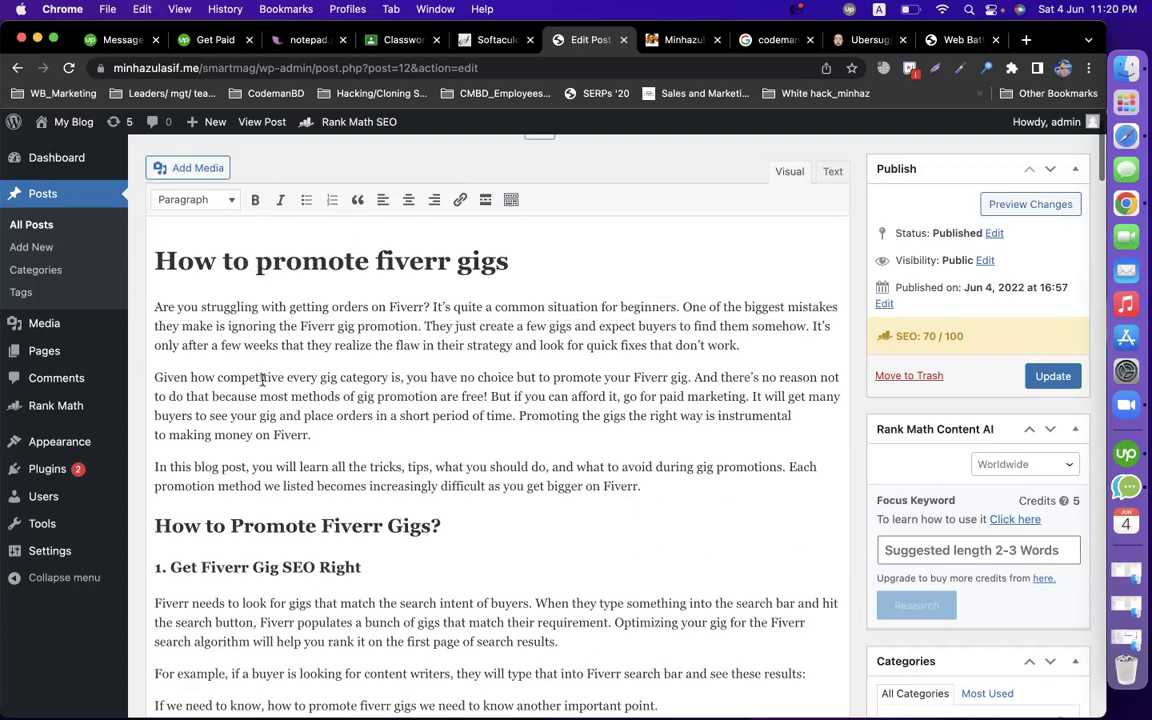
pyautogui.click(313, 435)
pyautogui.press('super+v')
# Step: Check the keyword density in Rank Math and paste the keyword sentence after "share links to your Fiverr gigs." under Organic Social promotions
pyautogui.scroll(-15, 514, 432)
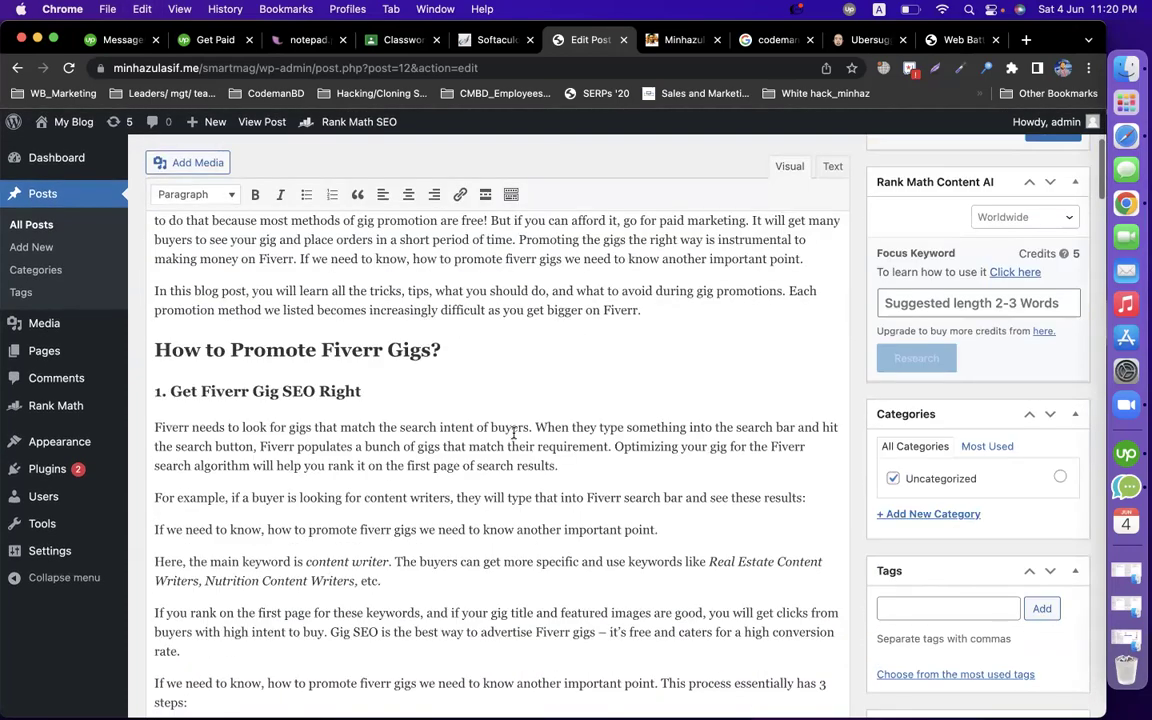
pyautogui.scroll(-20, 867, 515)
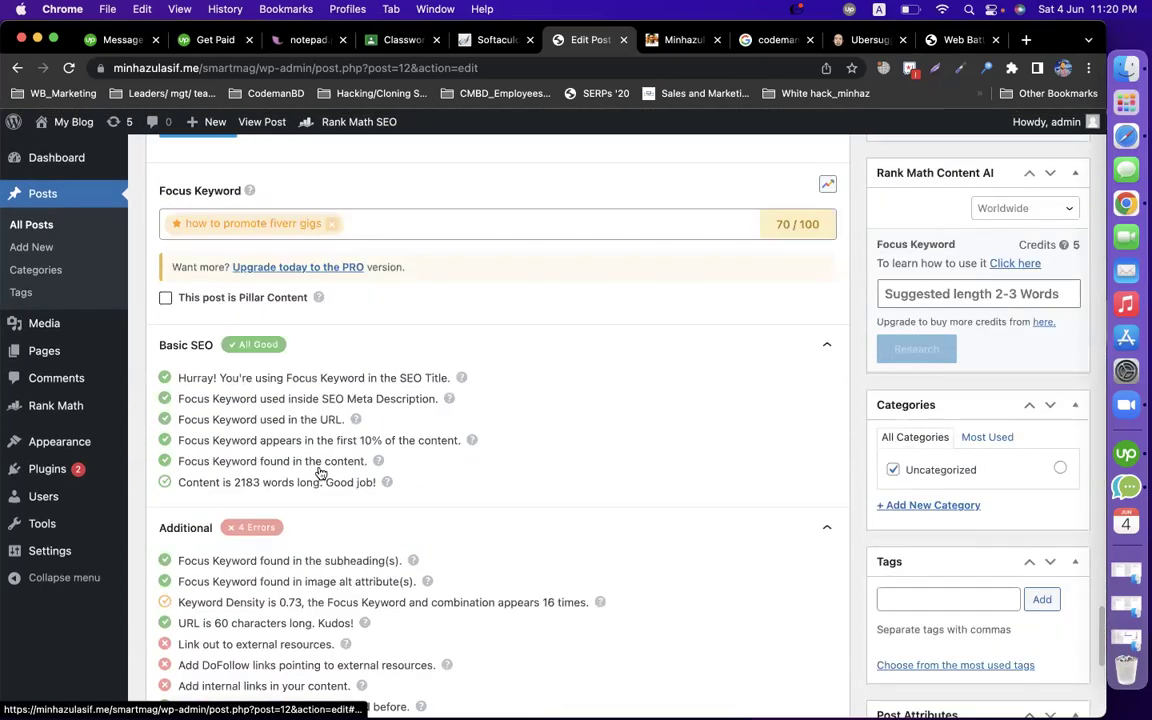
pyautogui.scroll(-4, 308, 476)
pyautogui.moveTo(279, 443); pyautogui.dragTo(300, 444)
pyautogui.scroll(15, 533, 436)
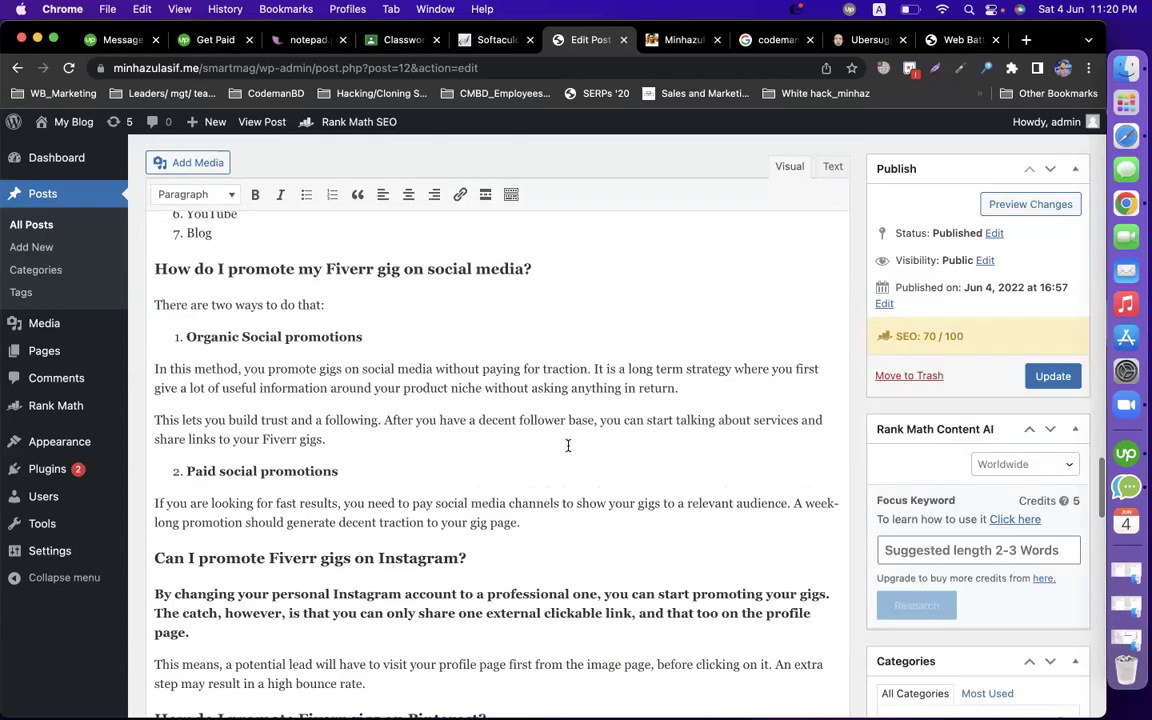
pyautogui.scroll(-1, 463, 428)
pyautogui.click(462, 429)
pyautogui.press('super+v')
# Step: Look through the post's question headings, including the twitter one, for places to work in the focus keyword
pyautogui.scroll(-5, 462, 429)
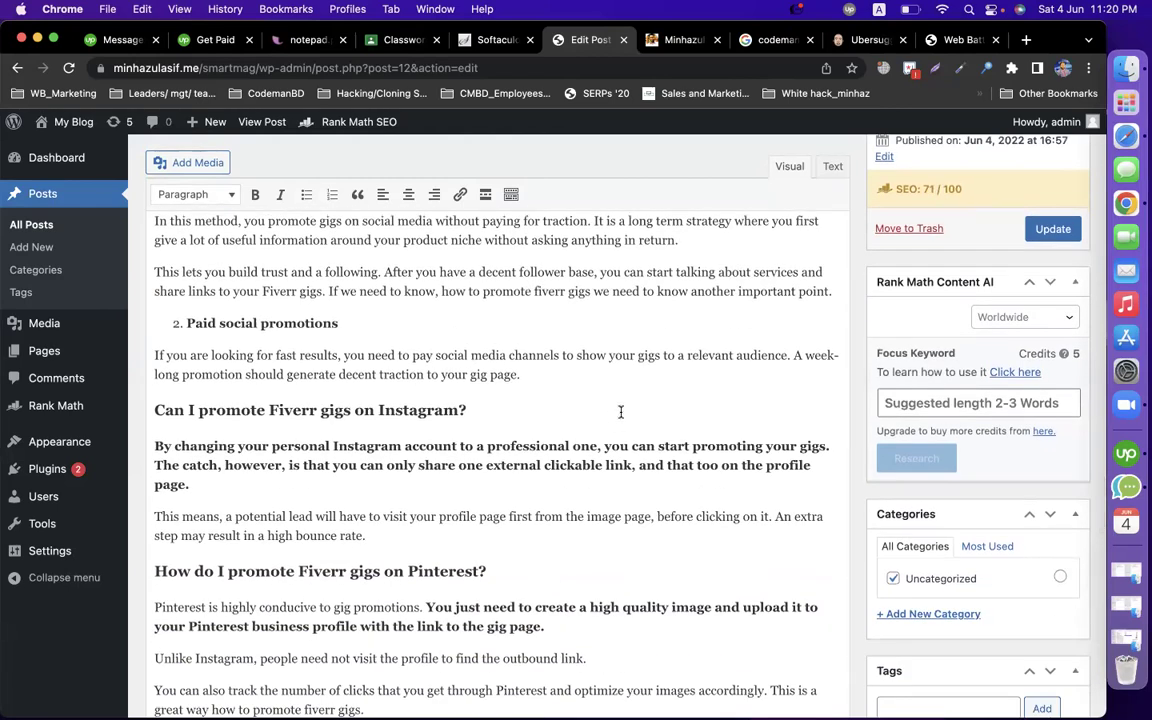
pyautogui.scroll(-7, 620, 411)
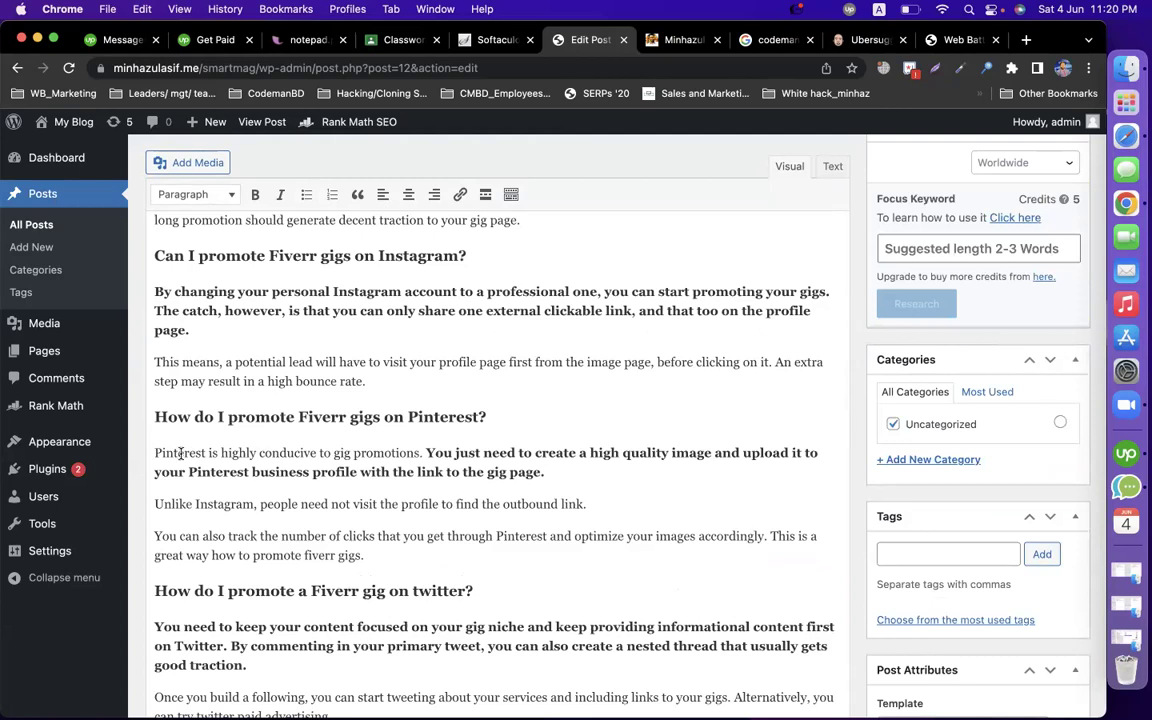
pyautogui.scroll(-8, 181, 453)
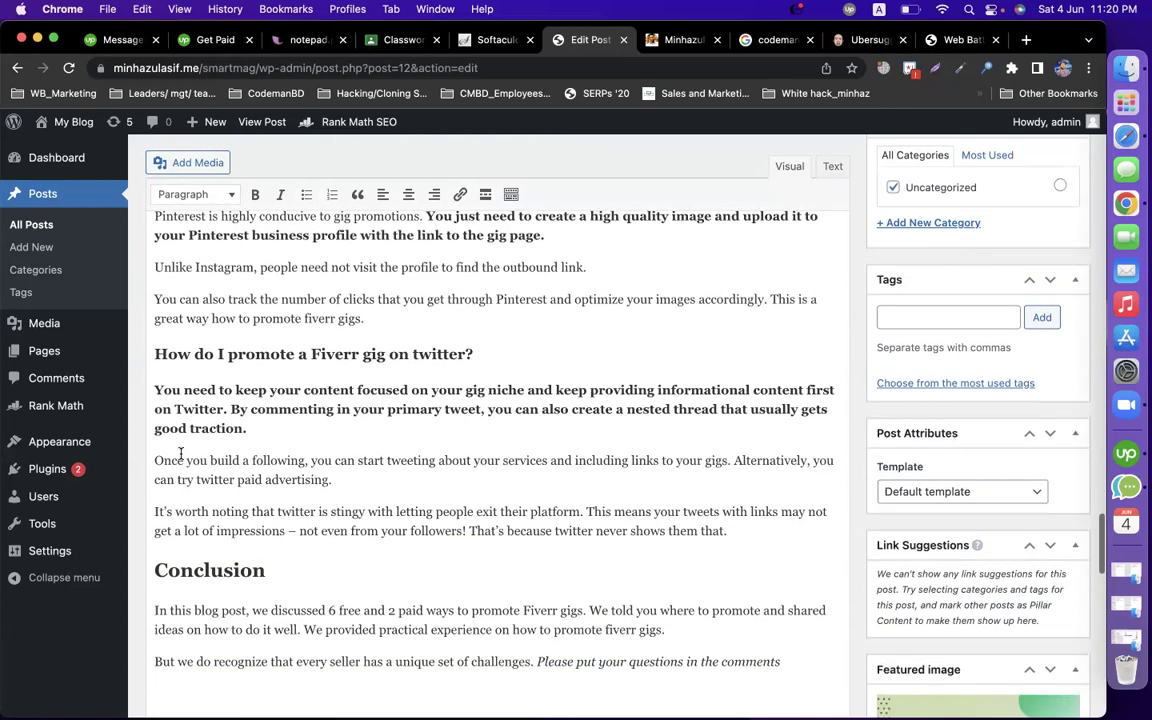
pyautogui.click(189, 356)
pyautogui.moveTo(189, 356); pyautogui.dragTo(257, 356)
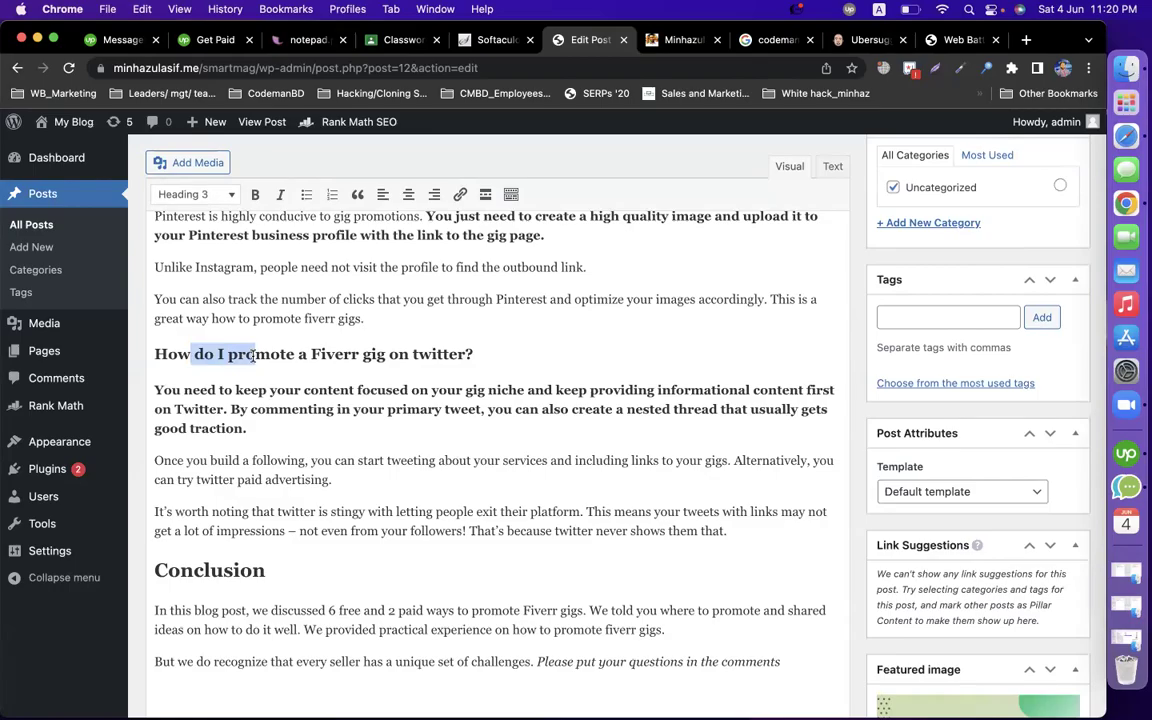
pyautogui.scroll(10, 649, 360)
pyautogui.scroll(15, 649, 360)
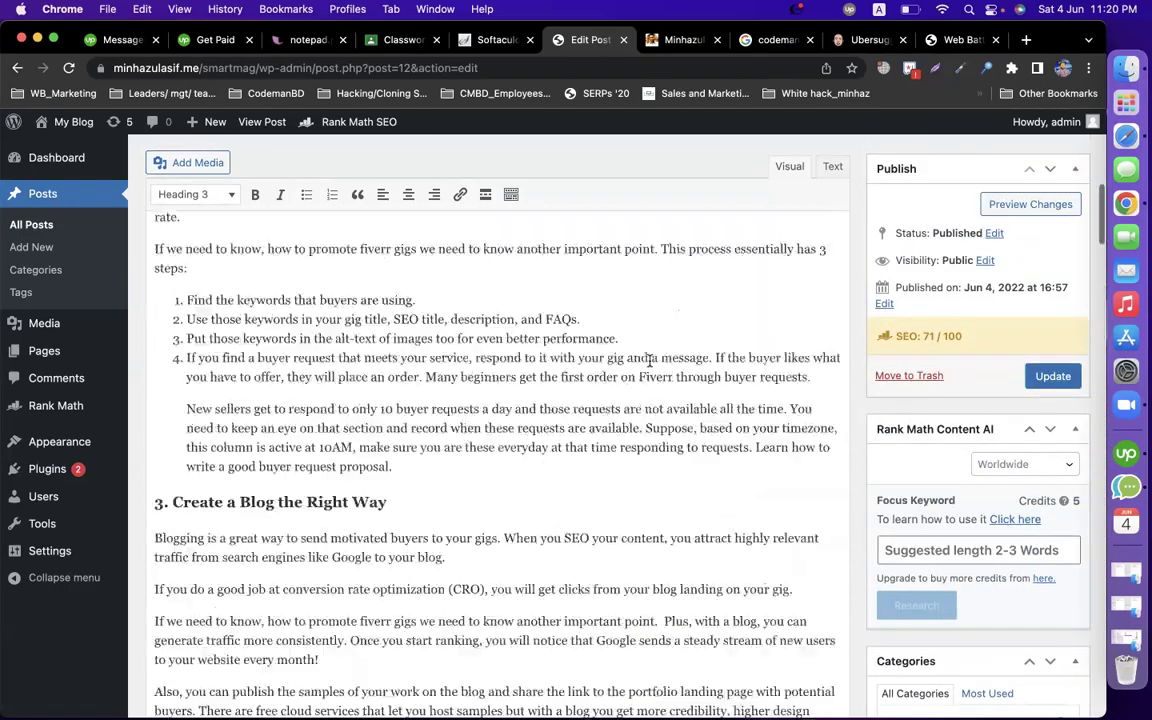
pyautogui.scroll(-20, 649, 360)
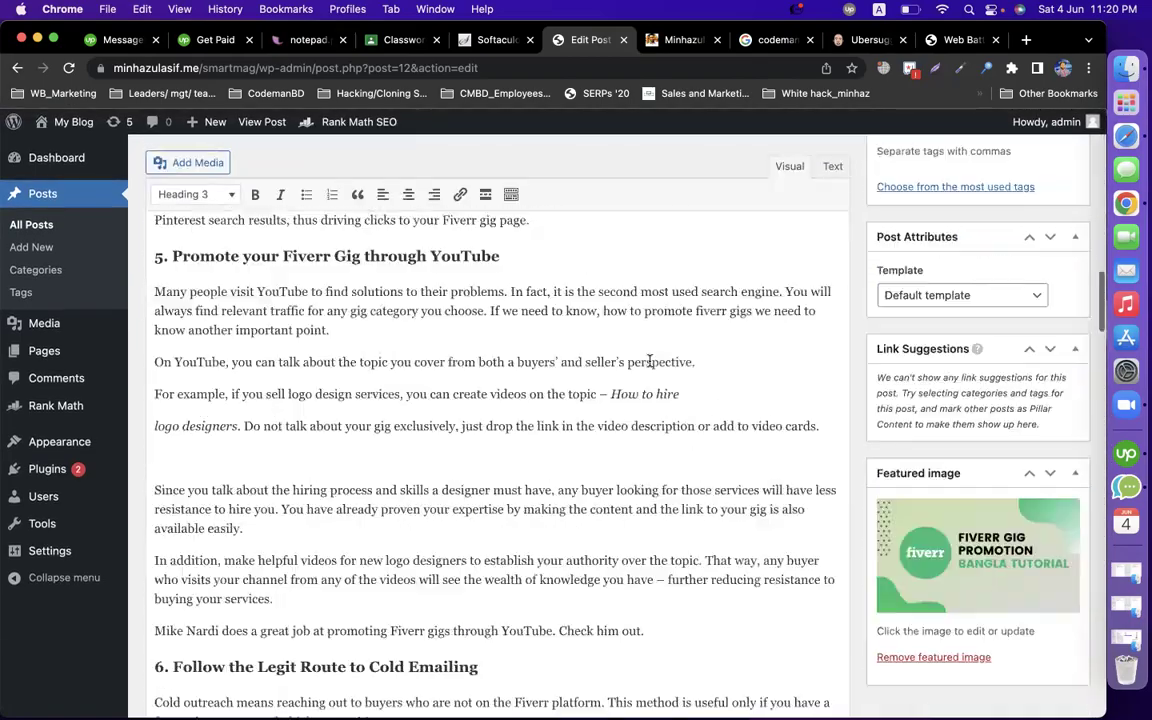
pyautogui.scroll(-10, 649, 360)
pyautogui.scroll(5, 649, 360)
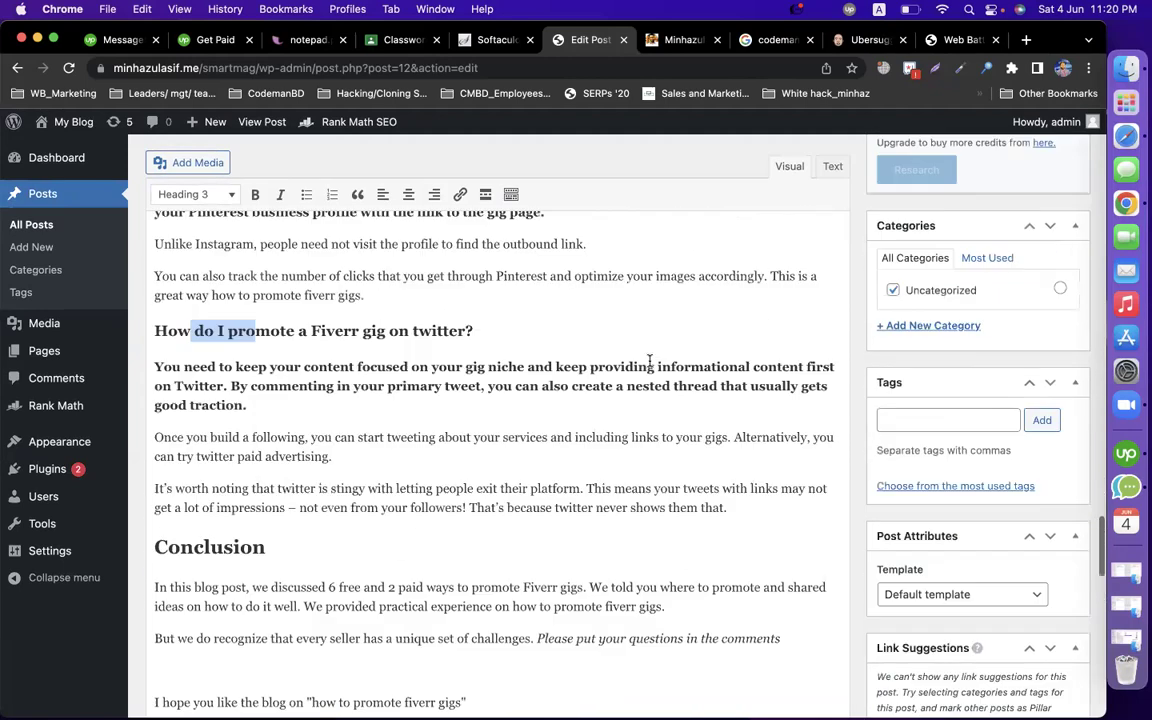
# Step: Reword the twitter question heading as "How tp promote Fiverr gig on twitter?"
pyautogui.click(229, 402)
pyautogui.press('BackSpace')
pyautogui.press('BackSpace')
pyautogui.press('BackSpace')
pyautogui.press('BackSpace')
pyautogui.press('BackSpace')
pyautogui.write('tp')
pyautogui.click(298, 404)
pyautogui.press('BackSpace')
pyautogui.press('BackSpace')
pyautogui.moveTo(354, 404); pyautogui.dragTo(155, 406)
# Step: Reword the Pinterest question heading as "How to promote Fiverr gigs on Pinterest?" and correct "tp" to "to" in the twitter heading
pyautogui.scroll(3, 257, 262)
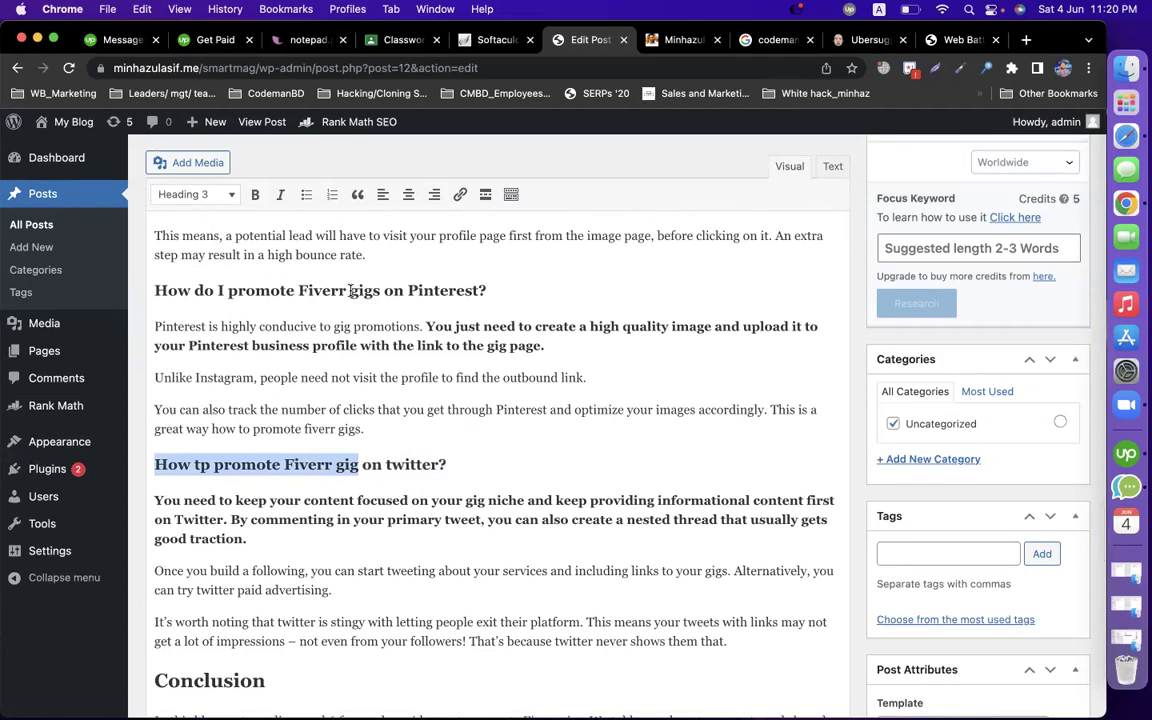
pyautogui.click(222, 290)
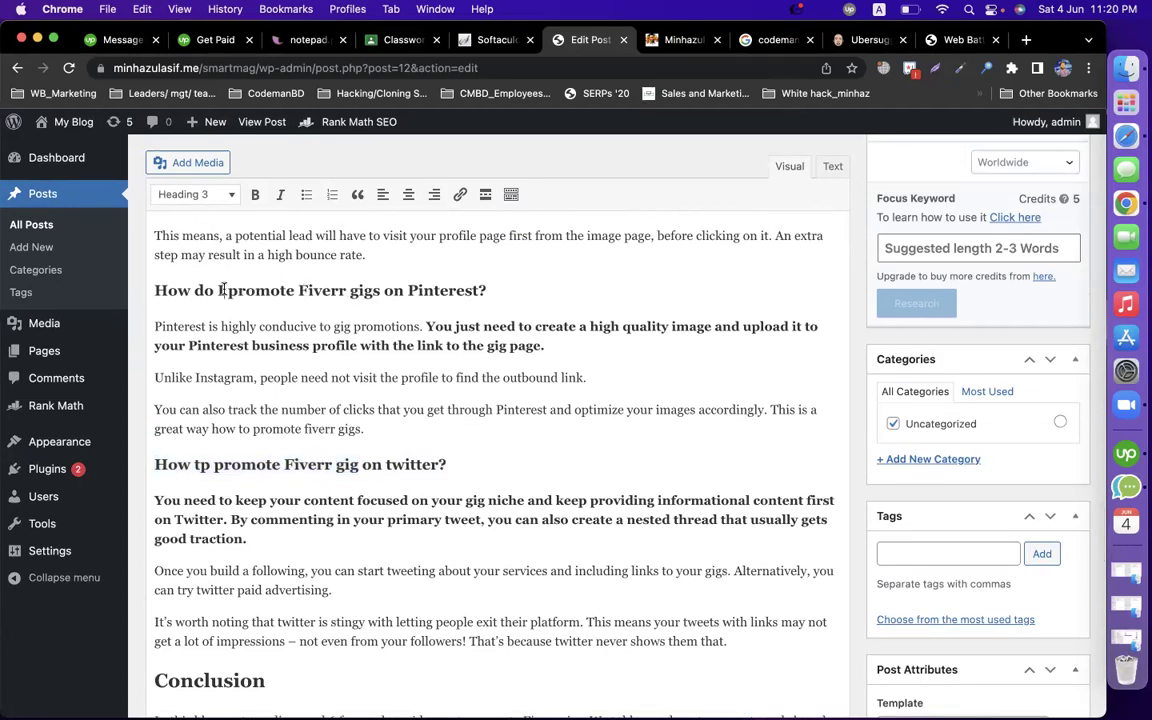
pyautogui.moveTo(222, 290); pyautogui.dragTo(194, 290)
pyautogui.write('to')
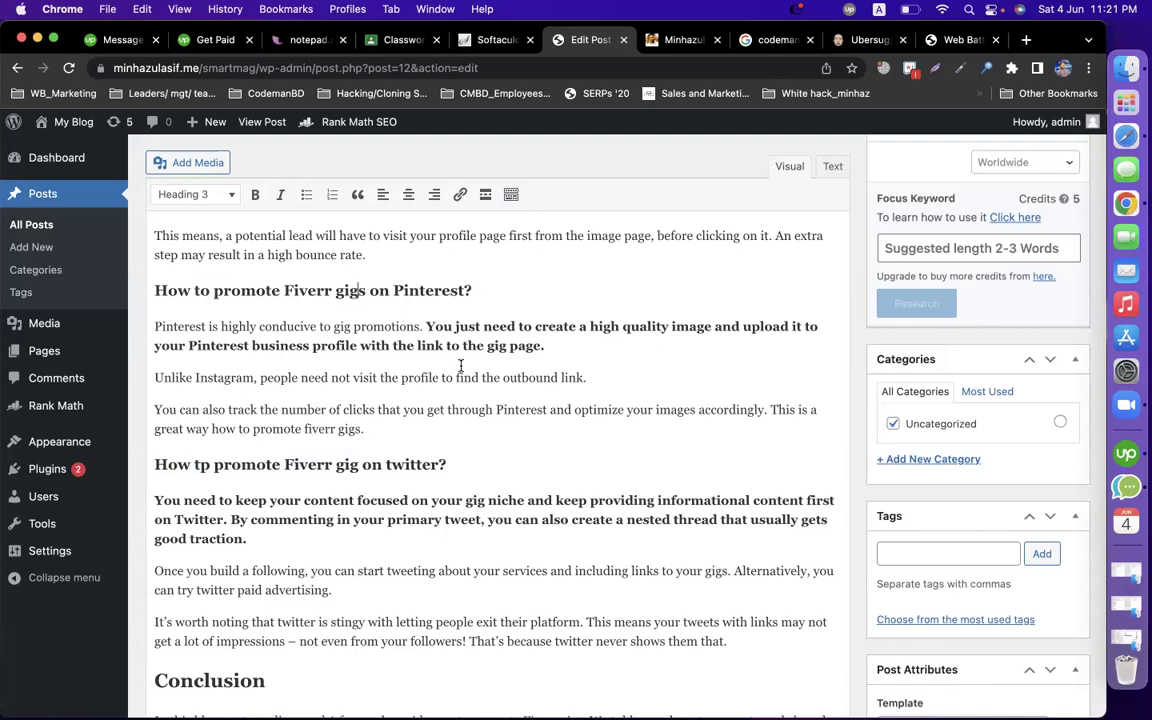
pyautogui.click(208, 464)
pyautogui.press('BackSpace')
pyautogui.write('o')
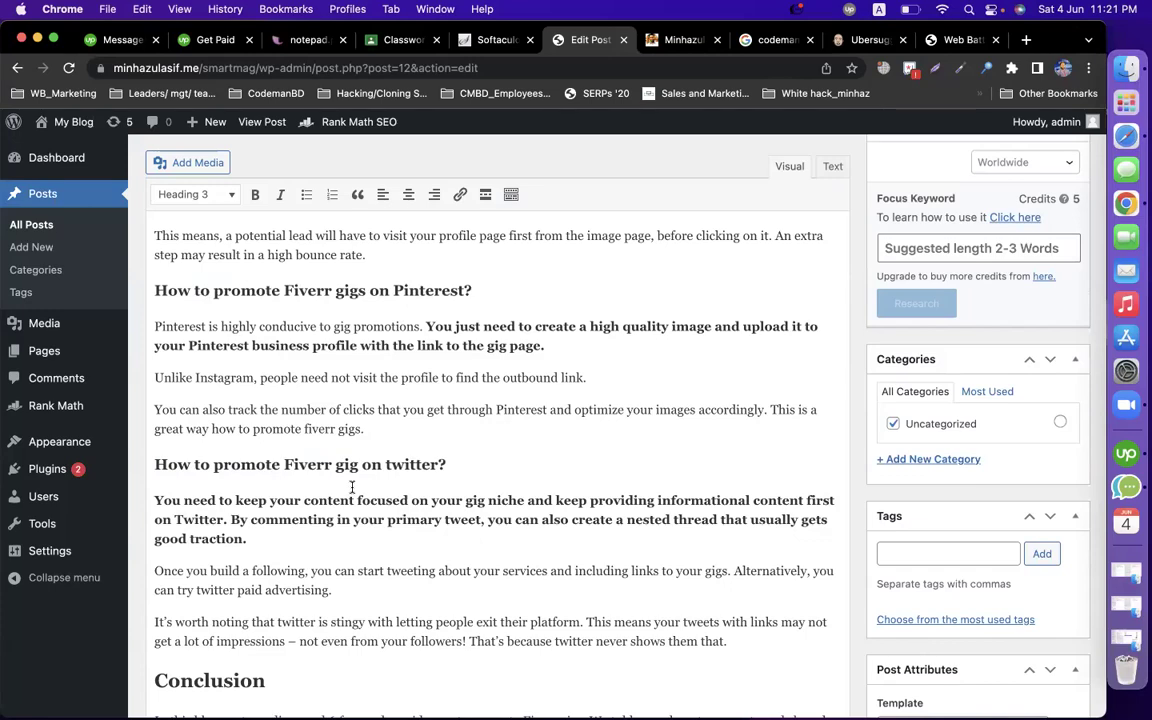
# Step: Replace the heading "Can I promote Fiverr gigs on Instagram?" with "How to promote fiverr gigs in instagram:"
pyautogui.scroll(-3, 352, 487)
pyautogui.scroll(8, 352, 487)
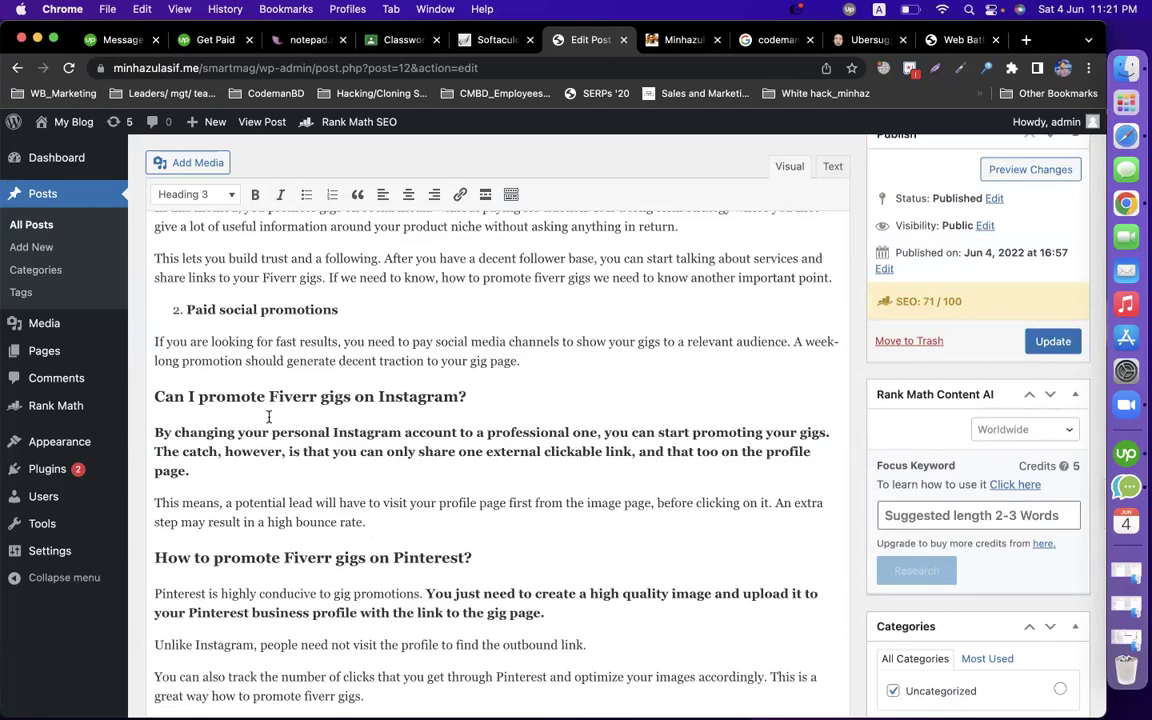
pyautogui.click(483, 397)
pyautogui.tripleClick(483, 397)
pyautogui.write('How to promote fiverr go')
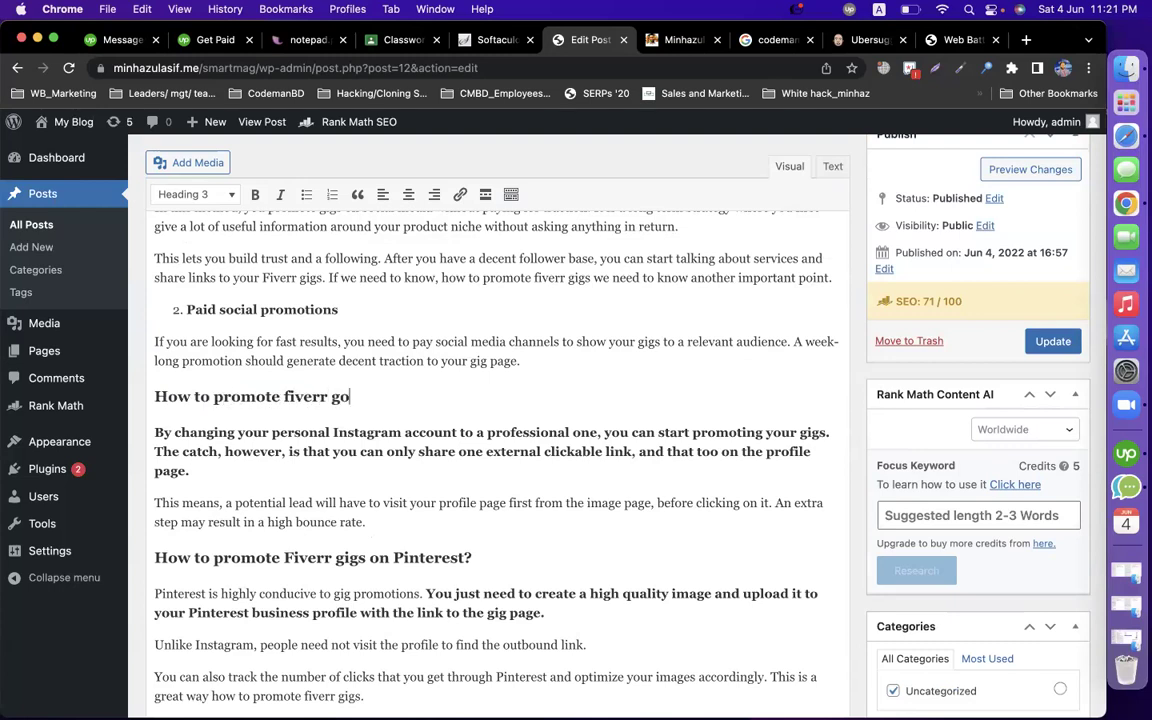
pyautogui.press('BackSpace')
pyautogui.write('igs in instagram:')
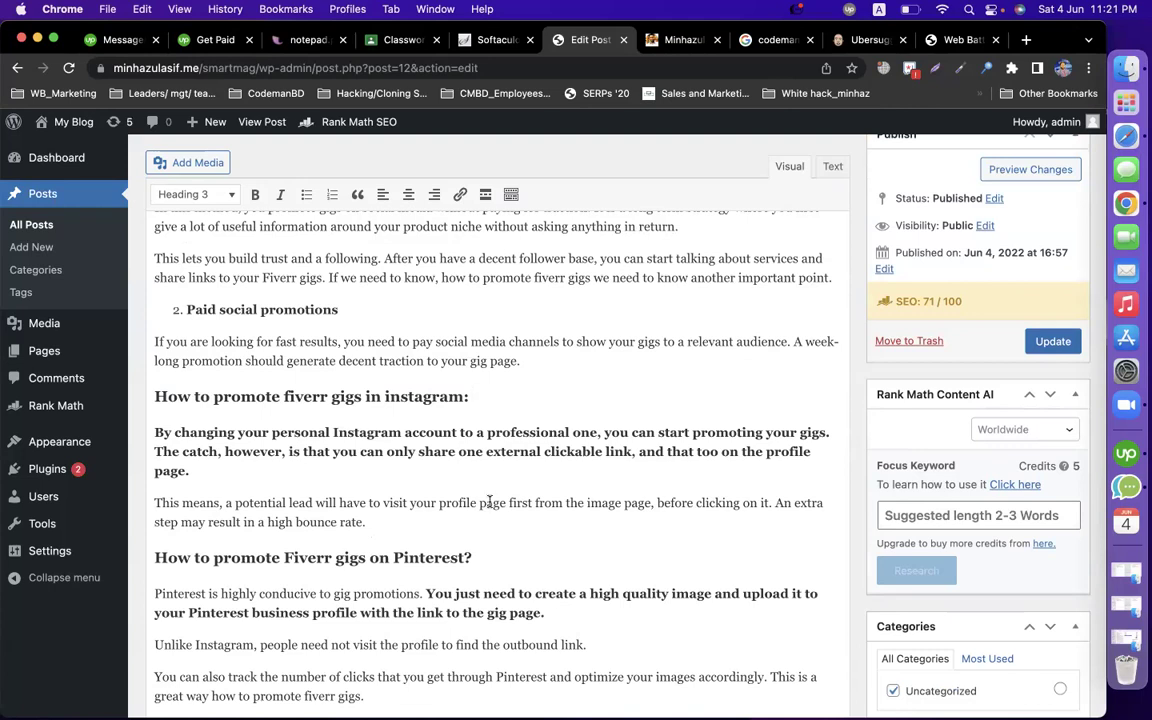
# Step: Reword the social media question heading as "How to promote Fiverr gig on social media?"
pyautogui.scroll(5, 489, 502)
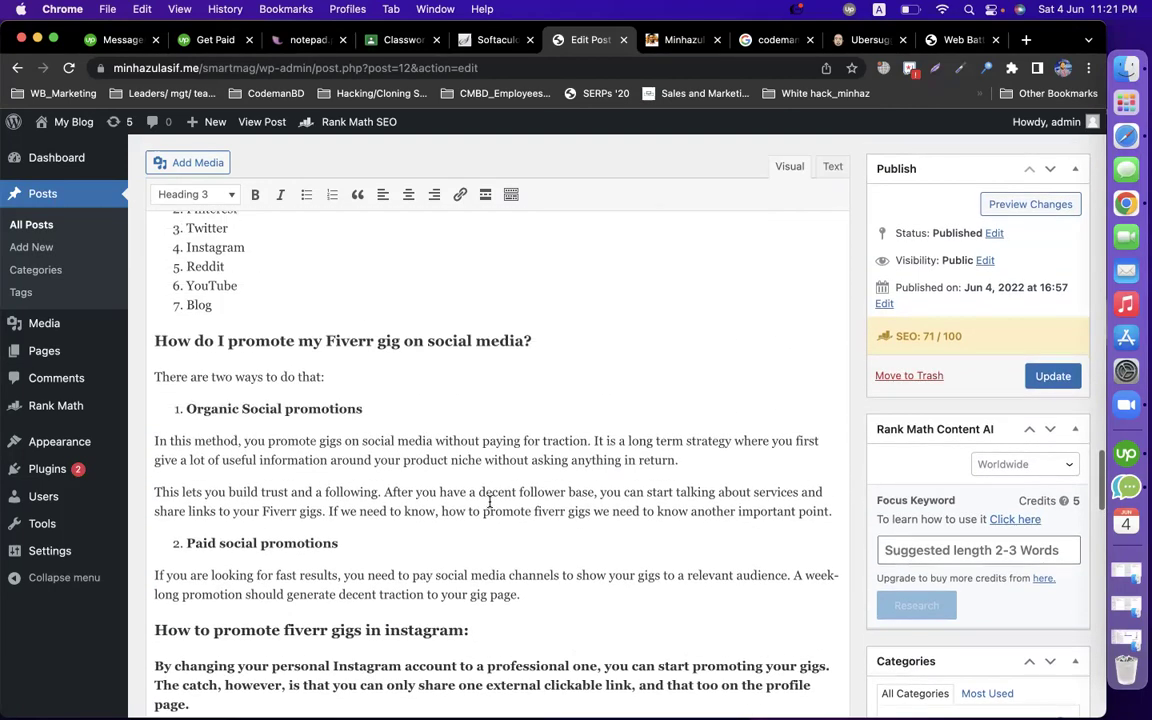
pyautogui.click(218, 340)
pyautogui.press('BackSpace')
pyautogui.press('BackSpace')
pyautogui.press('BackSpace')
pyautogui.press('BackSpace')
pyautogui.press('BackSpace')
pyautogui.write('to')
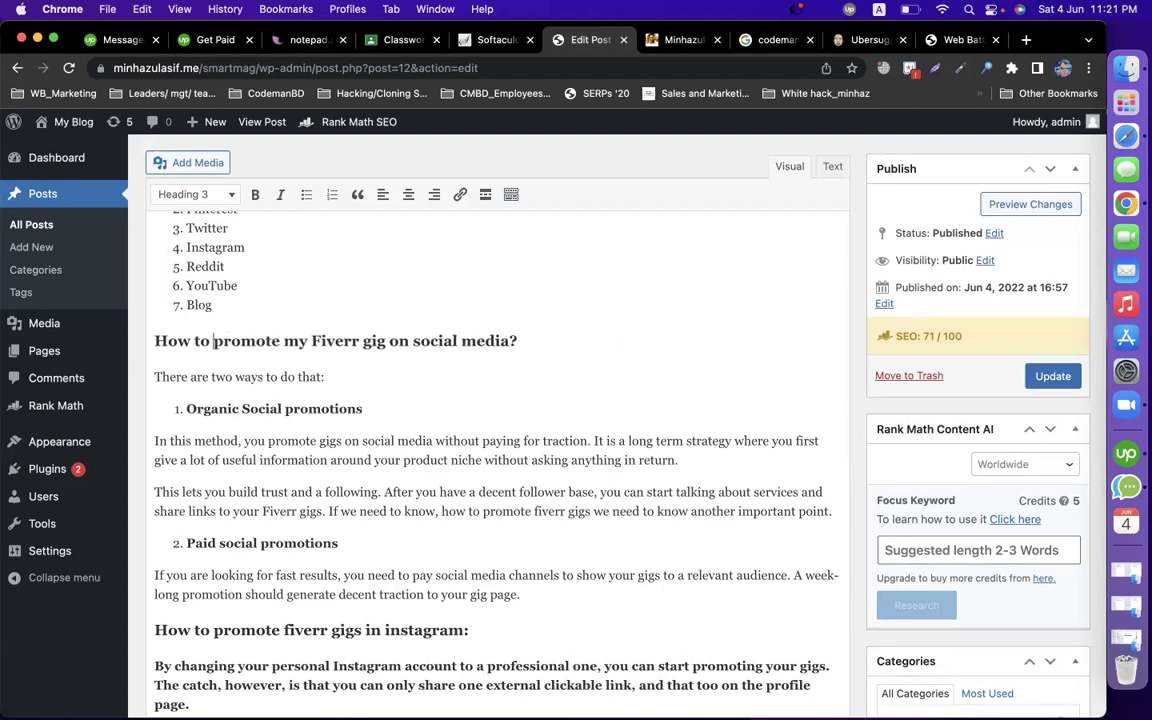
pyautogui.doubleClick(295, 340)
pyautogui.press('BackSpace')
# Step: Add the keyword sentence after "There are two ways to do that:" and check the keyword density in Rank Math
pyautogui.click(322, 377)
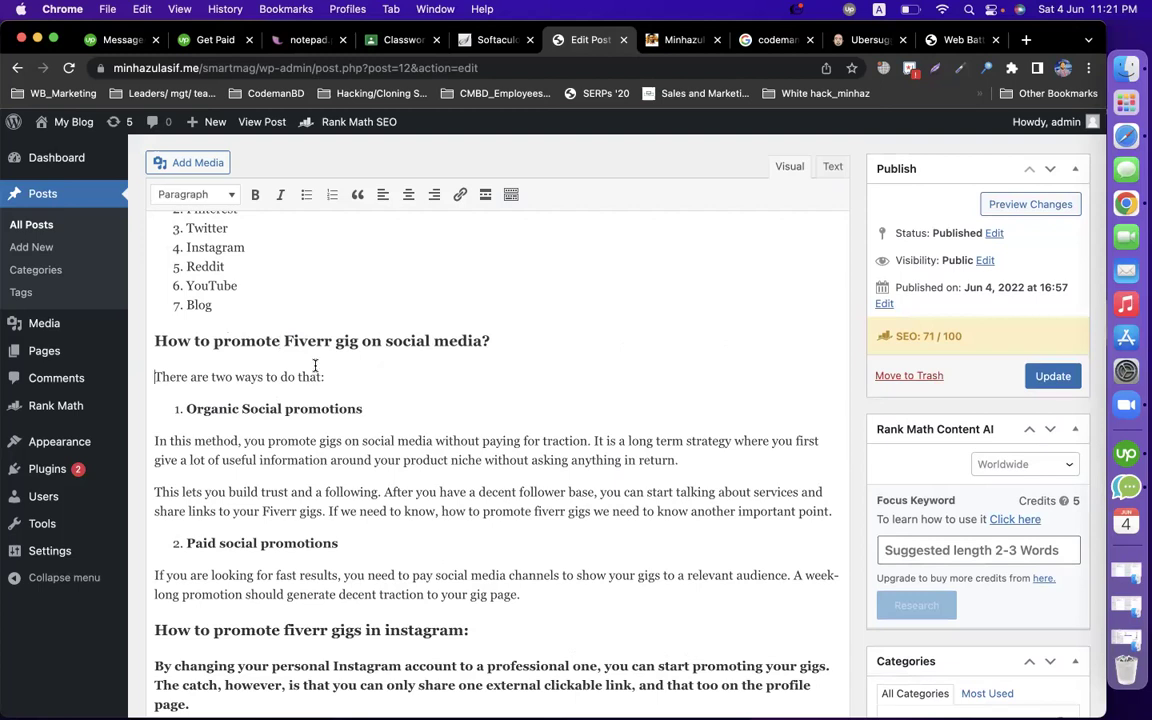
pyautogui.write('If we need to know, how to promote fiverr gigs we need to know another important point.')
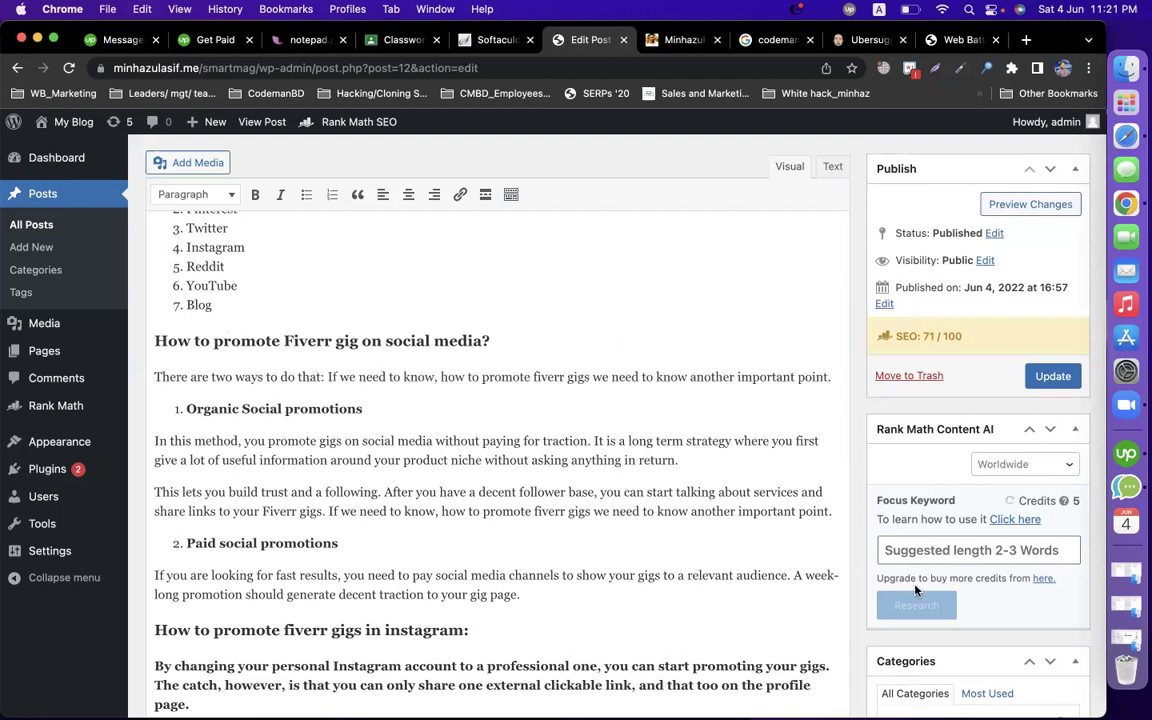
pyautogui.scroll(-2, 823, 525)
pyautogui.scroll(-10, 917, 592)
pyautogui.scroll(4, 916, 588)
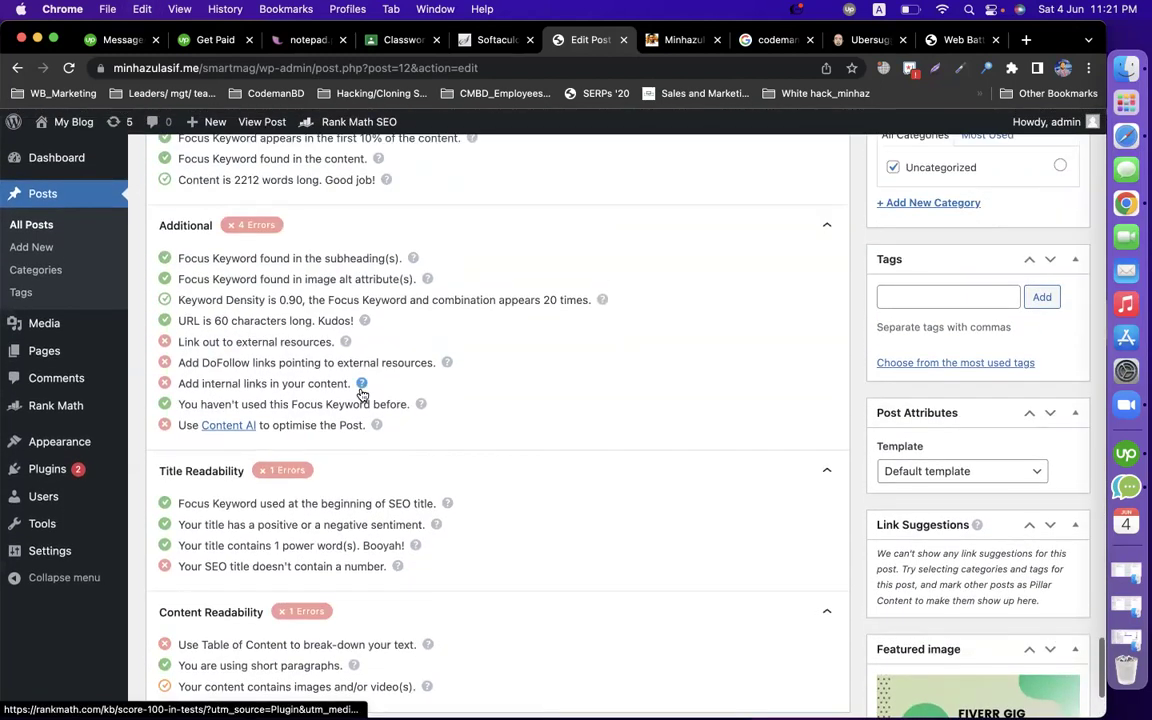
pyautogui.doubleClick(290, 300)
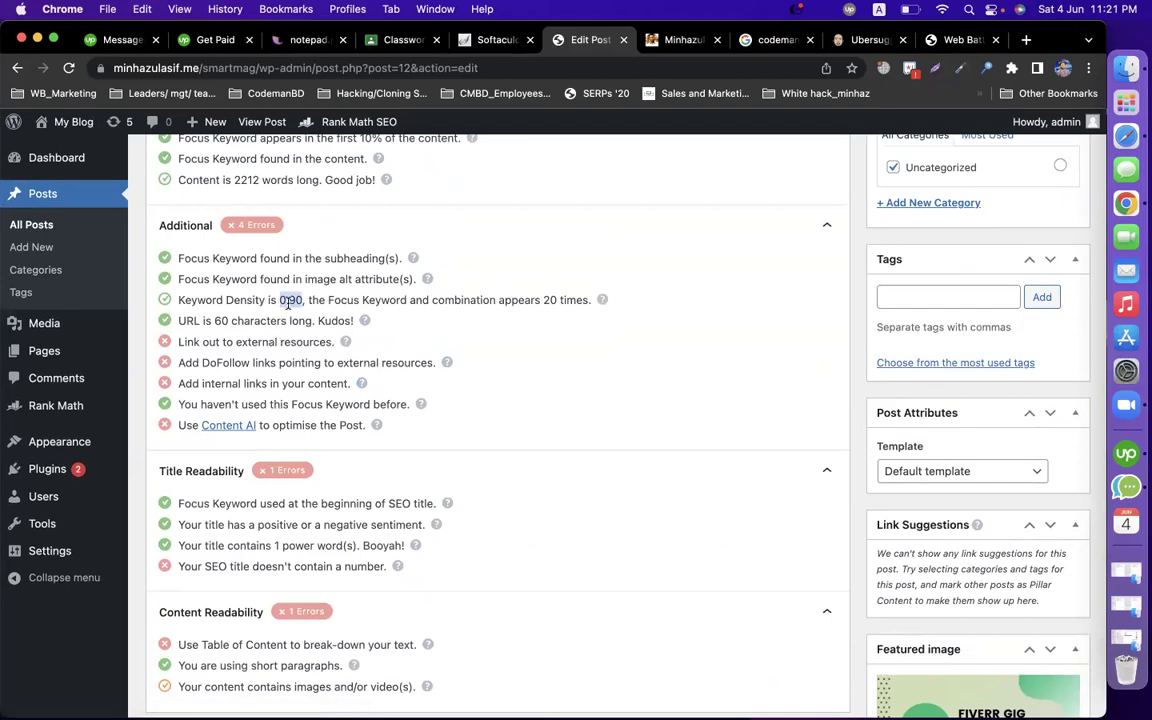
# Step: Add a comma after the post's closing line and insert the keyword sentence before "But we do recognize" in the Conclusion
pyautogui.scroll(12, 658, 352)
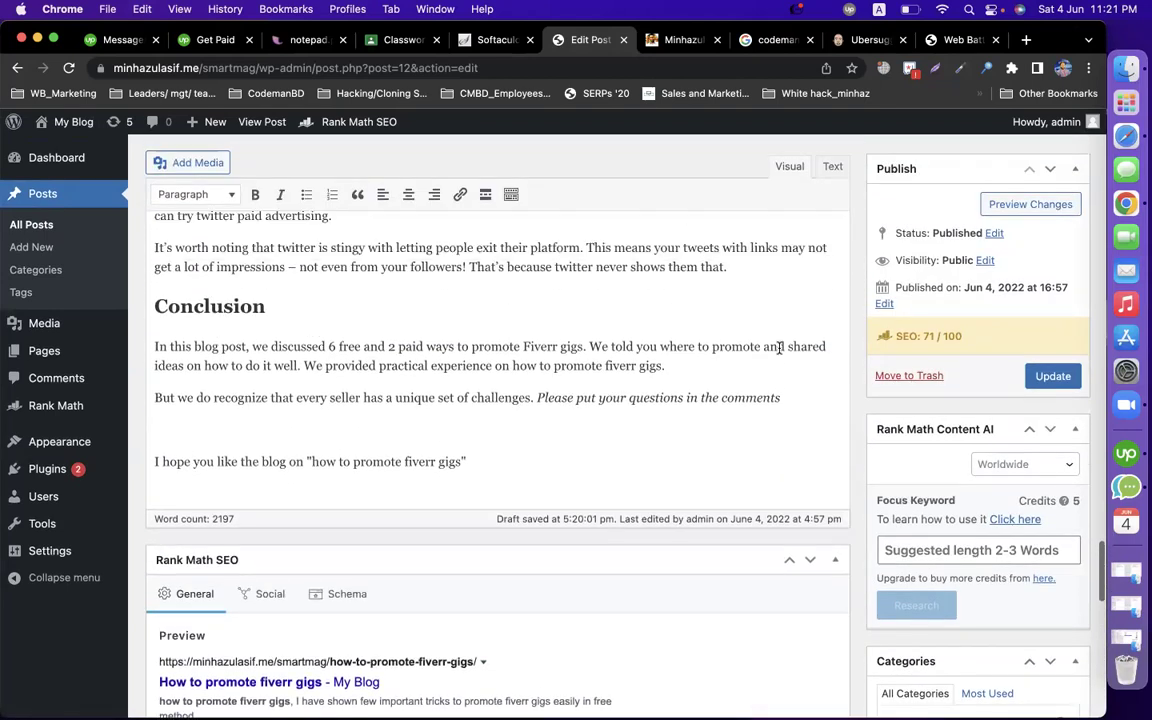
pyautogui.click(547, 460)
pyautogui.click(155, 397)
pyautogui.write('If we need to know, how to promote fiverr gigs we need to know another important point.')
# Step: Add the keyword sentence after "can try twitter paid advertising." and recheck the keyword density in Rank Math
pyautogui.scroll(3, 155, 397)
pyautogui.click(369, 383)
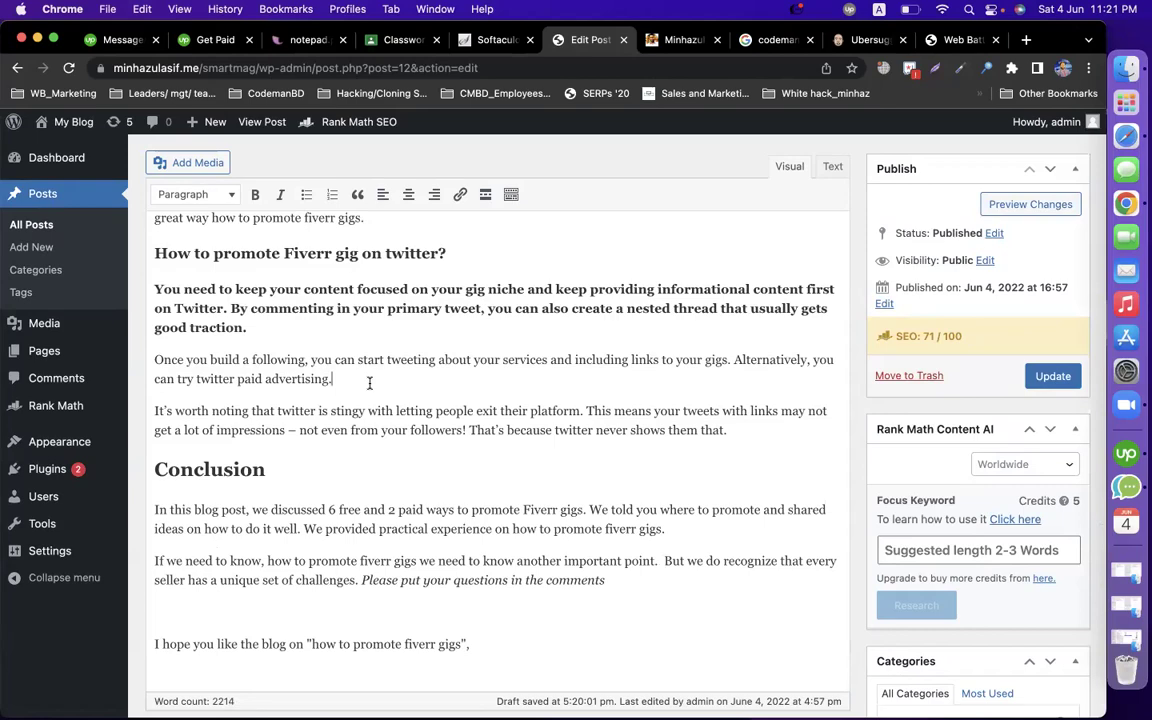
pyautogui.write('If we need to know, how to promote fiverr gigs we need to know another important point.')
pyautogui.scroll(-10, 997, 550)
pyautogui.scroll(-5, 500, 450)
pyautogui.scroll(3, 287, 420)
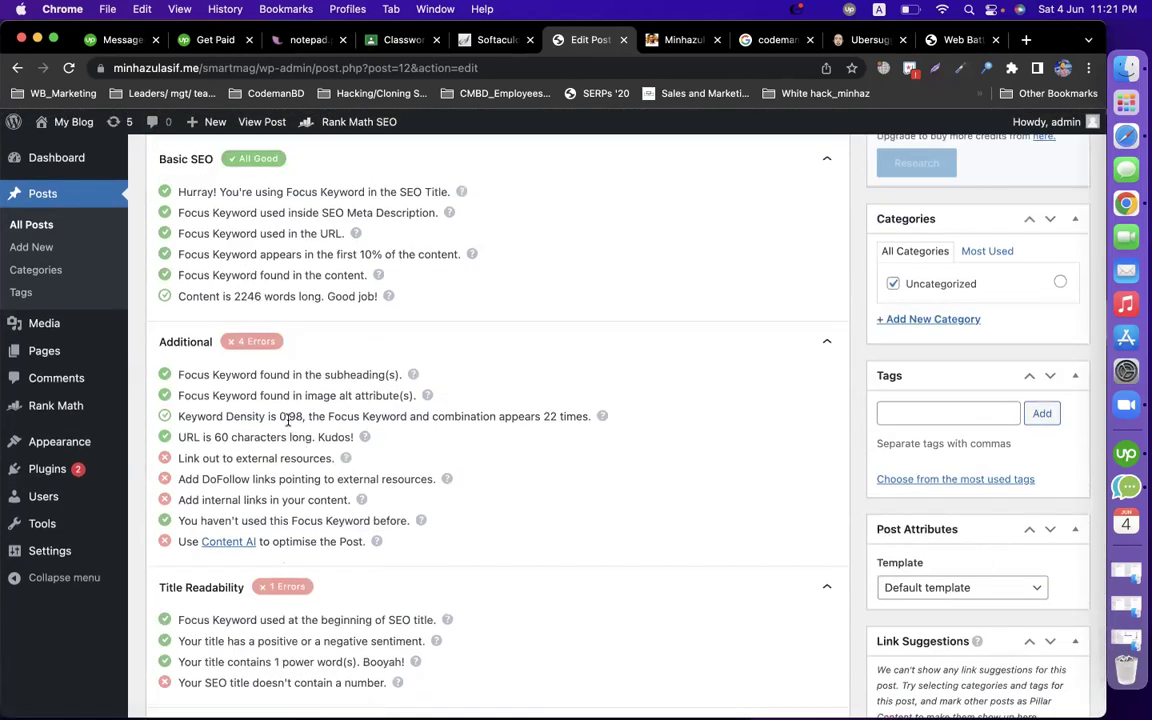
# Step: Add the keyword sentence at the end of the bold paragraph under the twitter heading and verify the resulting keyword density in Rank Math
pyautogui.scroll(10, 287, 420)
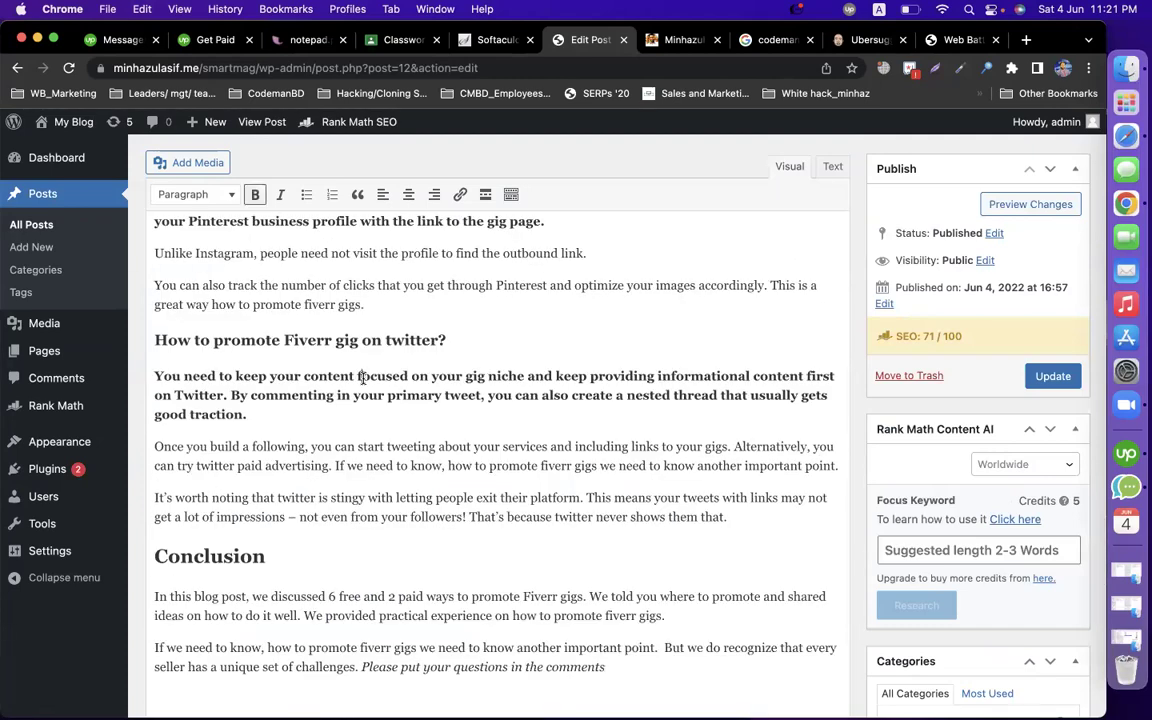
pyautogui.click(275, 412)
pyautogui.write('If we need to know, how to promote fiverr gigs we need to know another important point.')
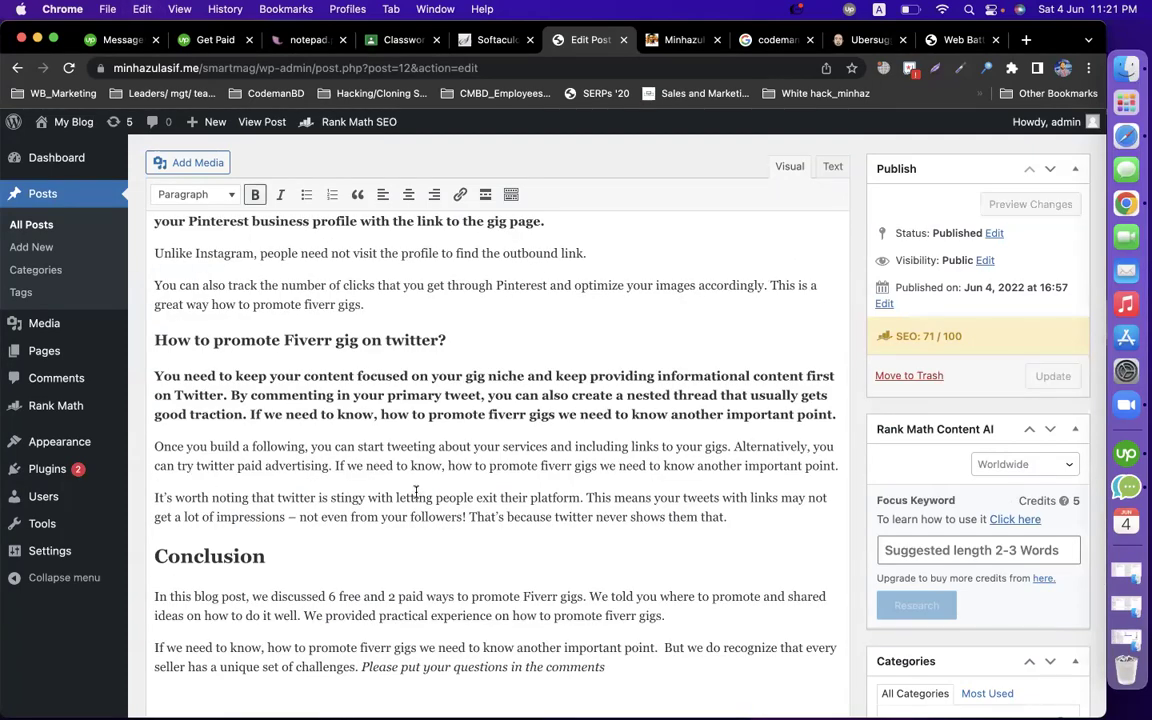
pyautogui.scroll(-10, 416, 492)
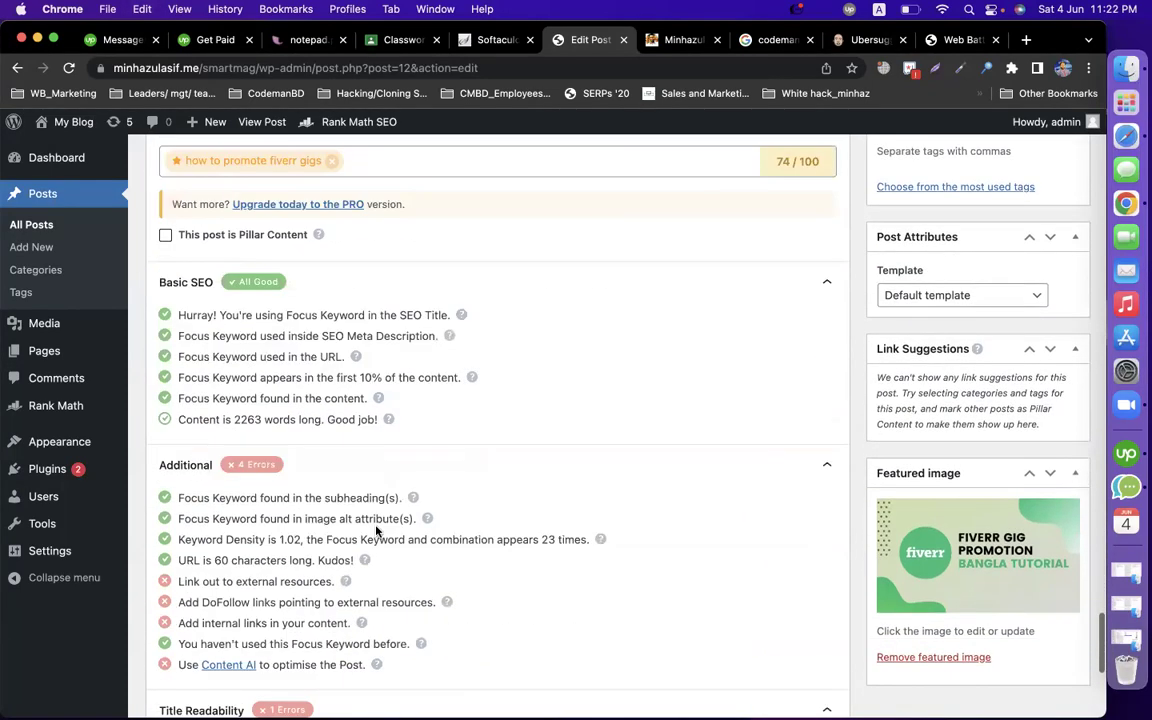
pyautogui.scroll(-3, 250, 512)
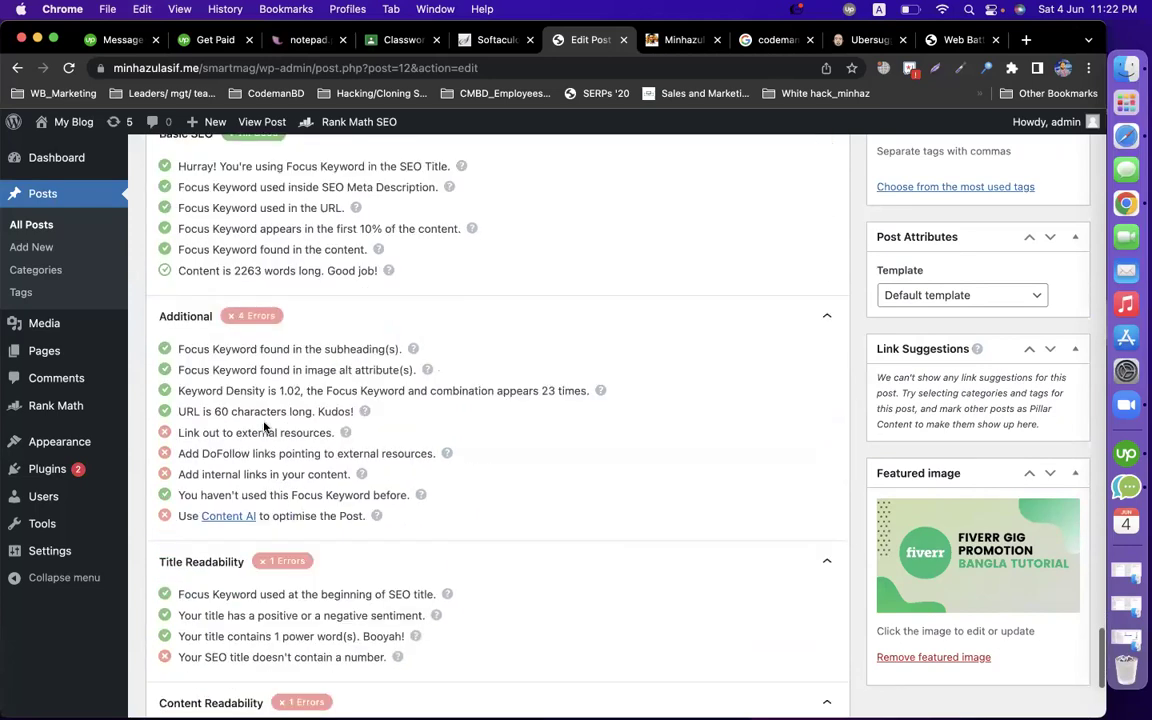
pyautogui.moveTo(279, 391); pyautogui.dragTo(309, 391)
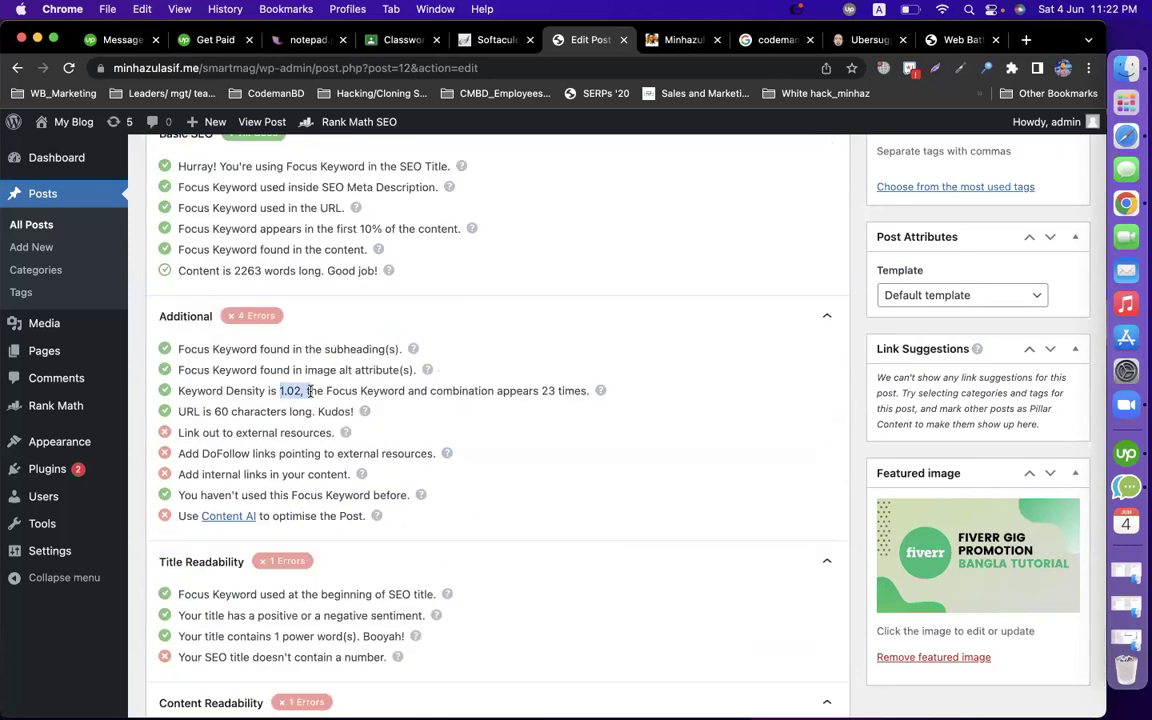
# Step: Review Rank Math's URL length and external link checks, end the post's closing line with a period, and start a new paragraph below
pyautogui.click(217, 411)
pyautogui.moveTo(212, 411); pyautogui.dragTo(342, 413)
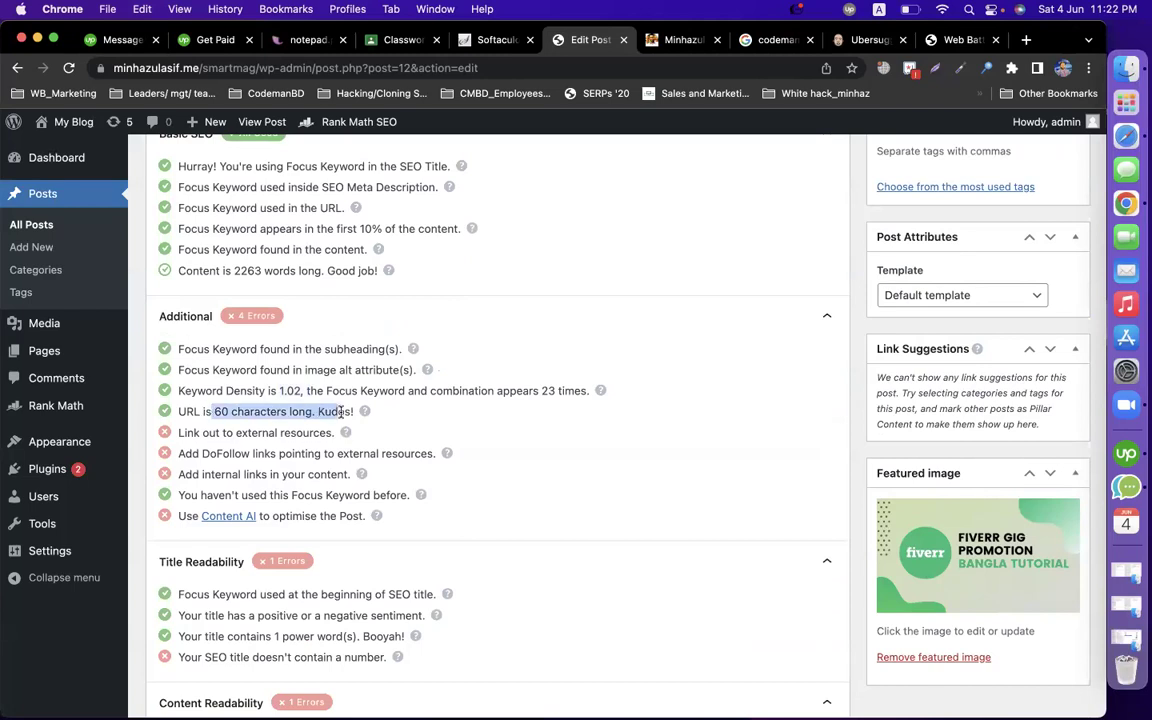
pyautogui.tripleClick(211, 433)
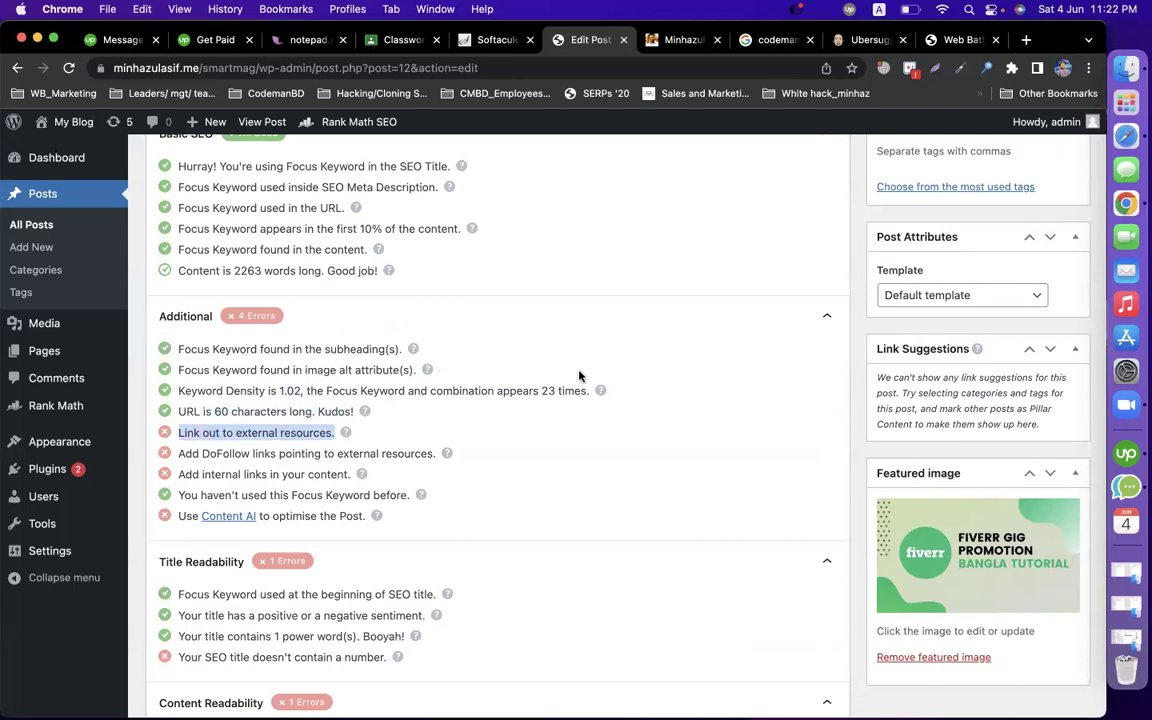
pyautogui.scroll(15, 694, 365)
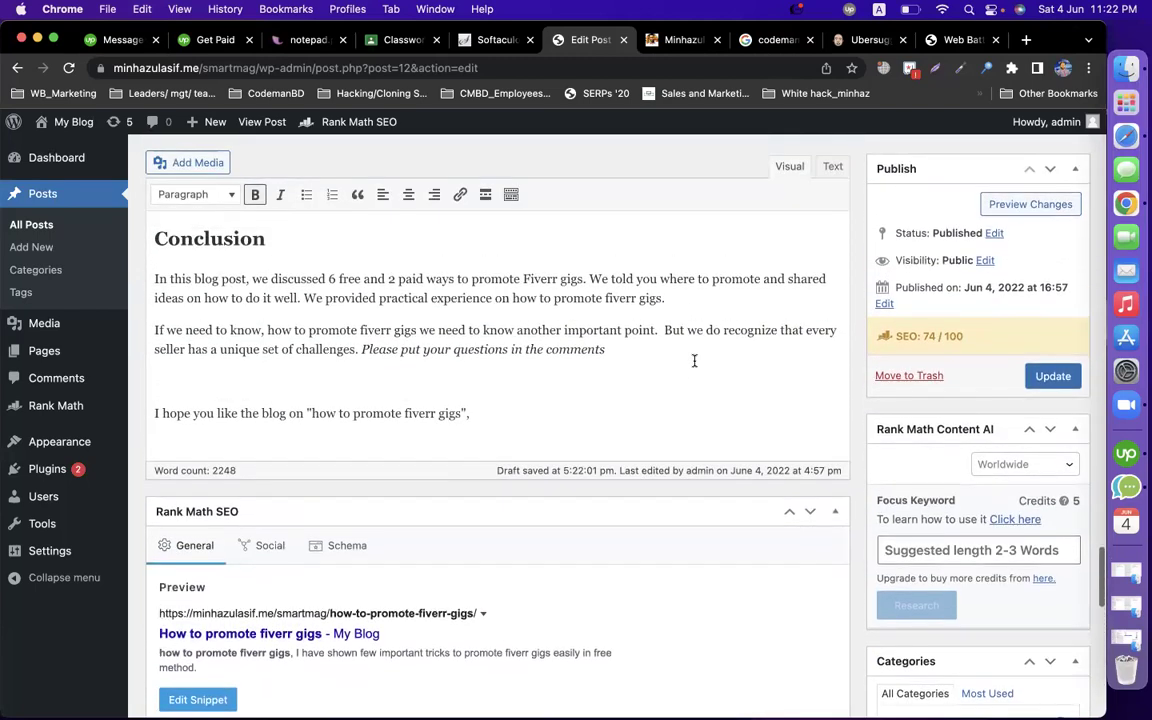
pyautogui.click(550, 420)
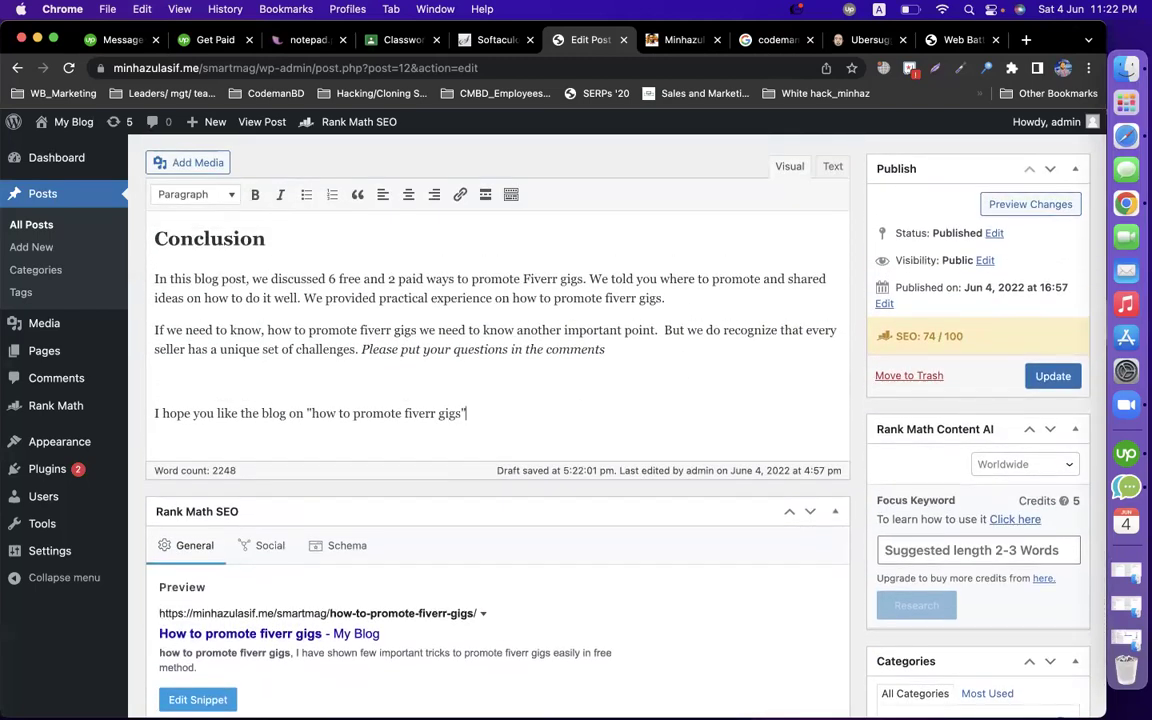
pyautogui.press('Return')
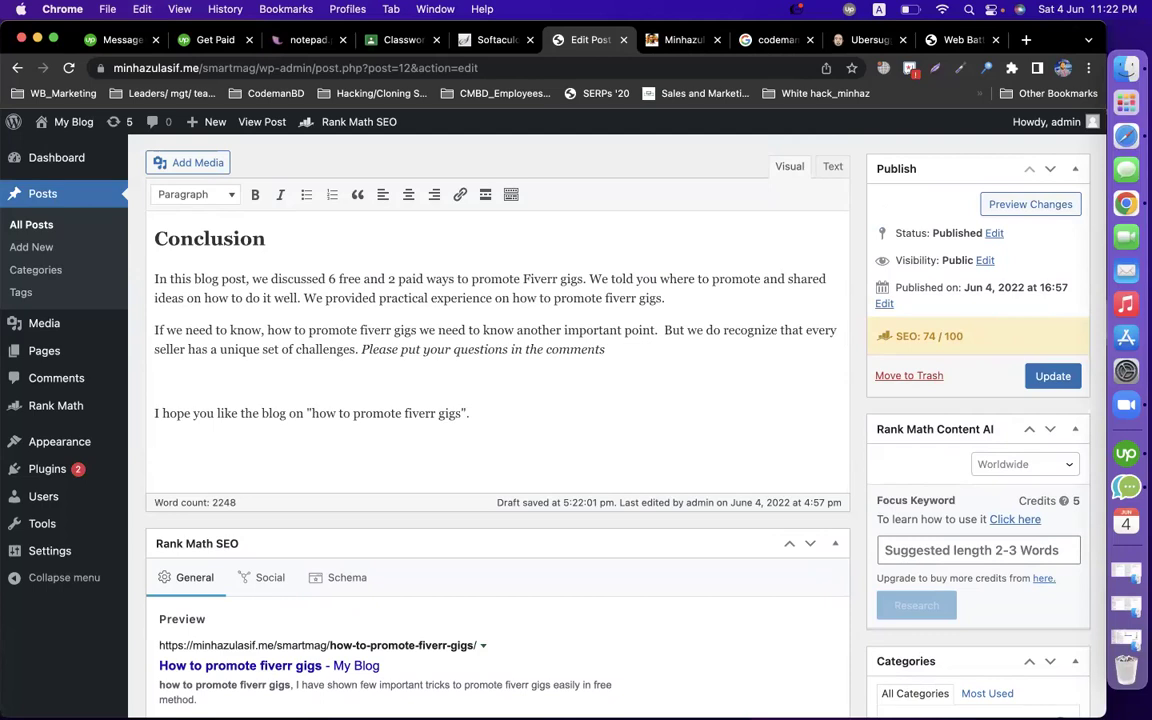
# Step: Switch to the personal website, leave the open article, and view the Blog section and its address
pyautogui.click(683, 39)
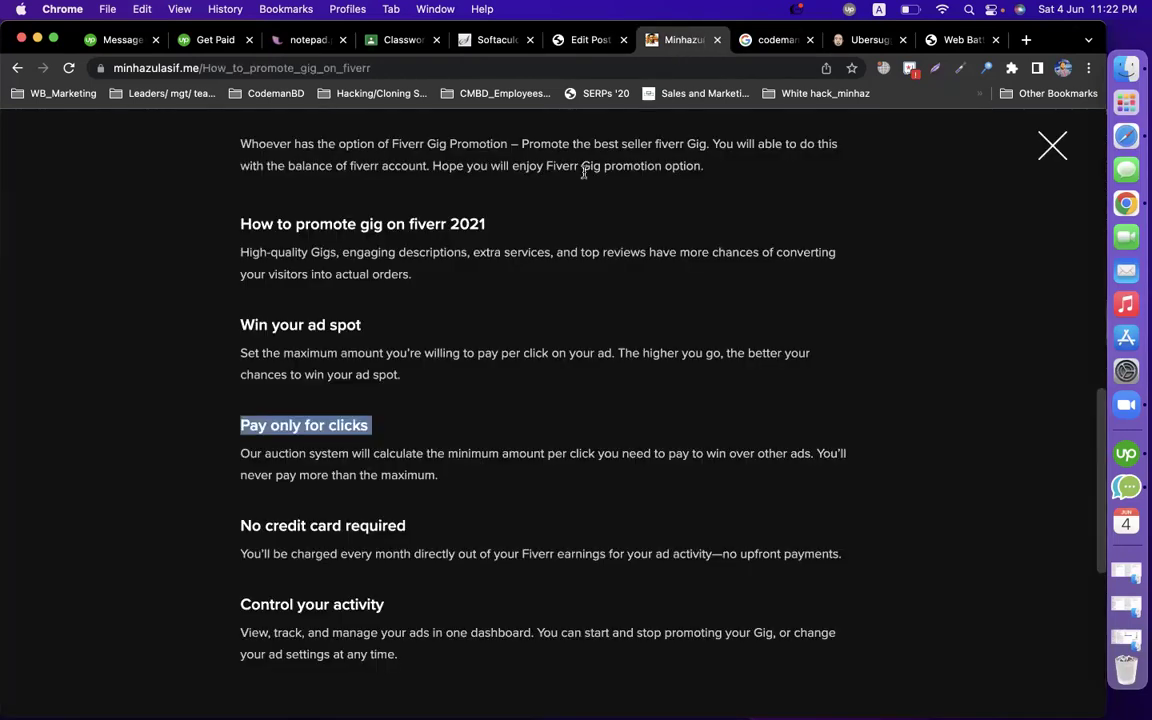
pyautogui.scroll(10, 491, 290)
pyautogui.click(1047, 162)
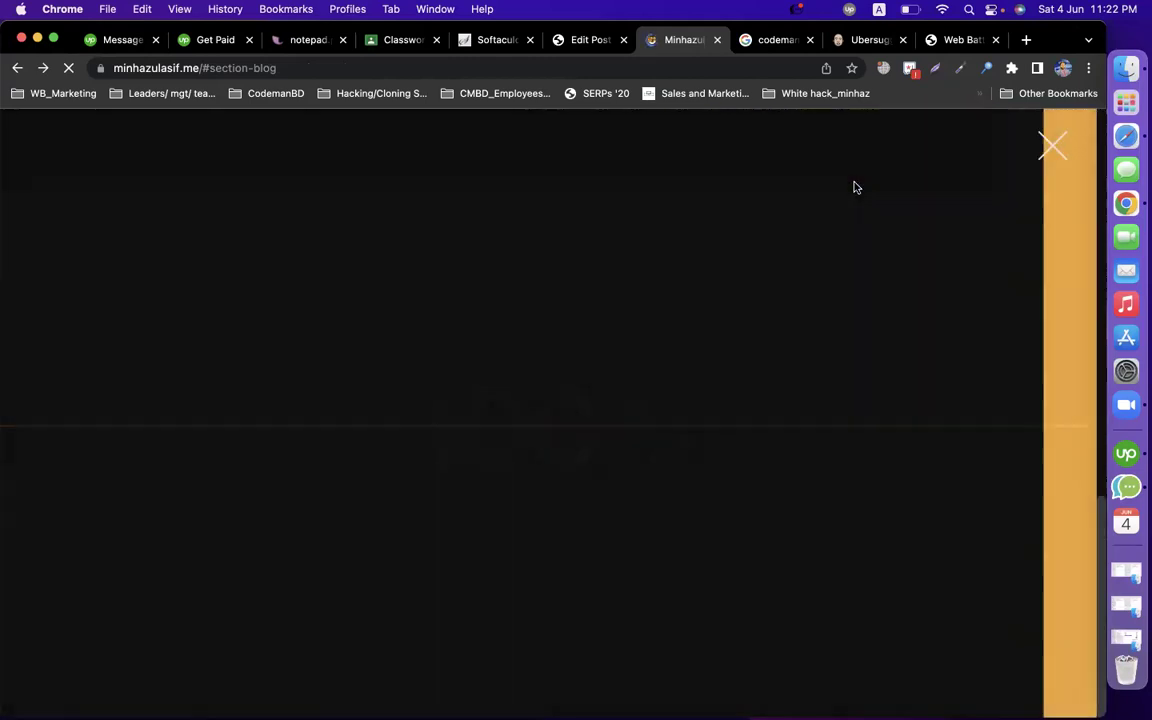
pyautogui.click(1060, 148)
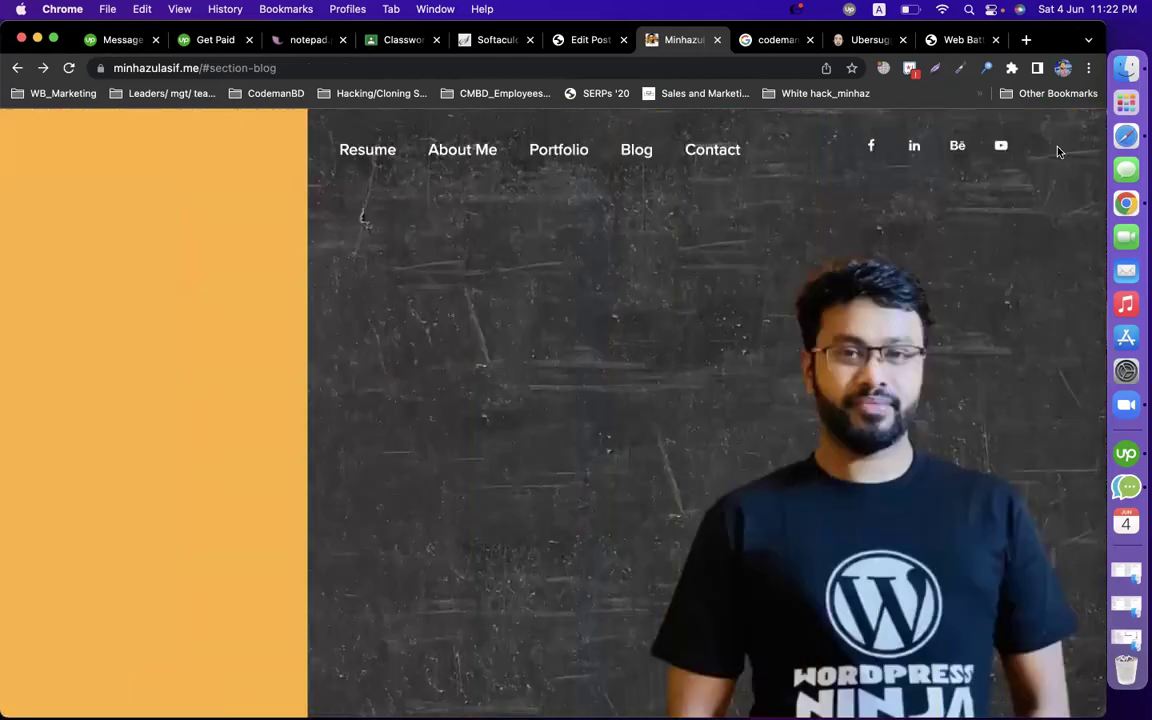
pyautogui.click(636, 149)
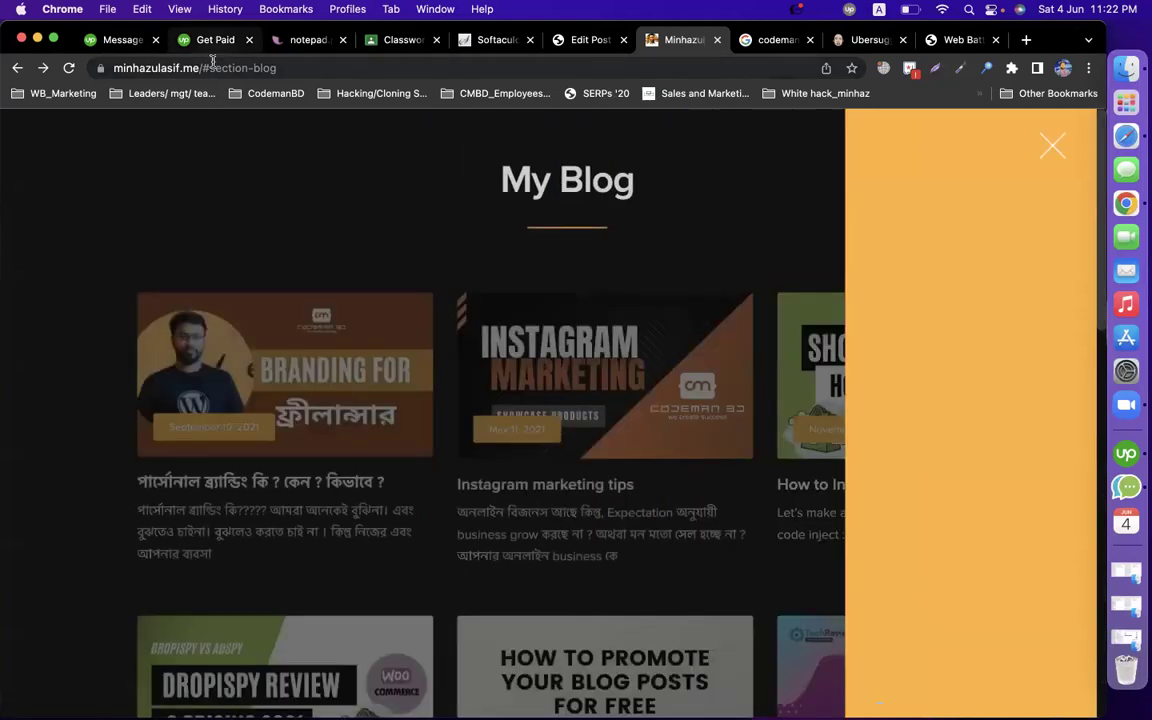
pyautogui.click(212, 64)
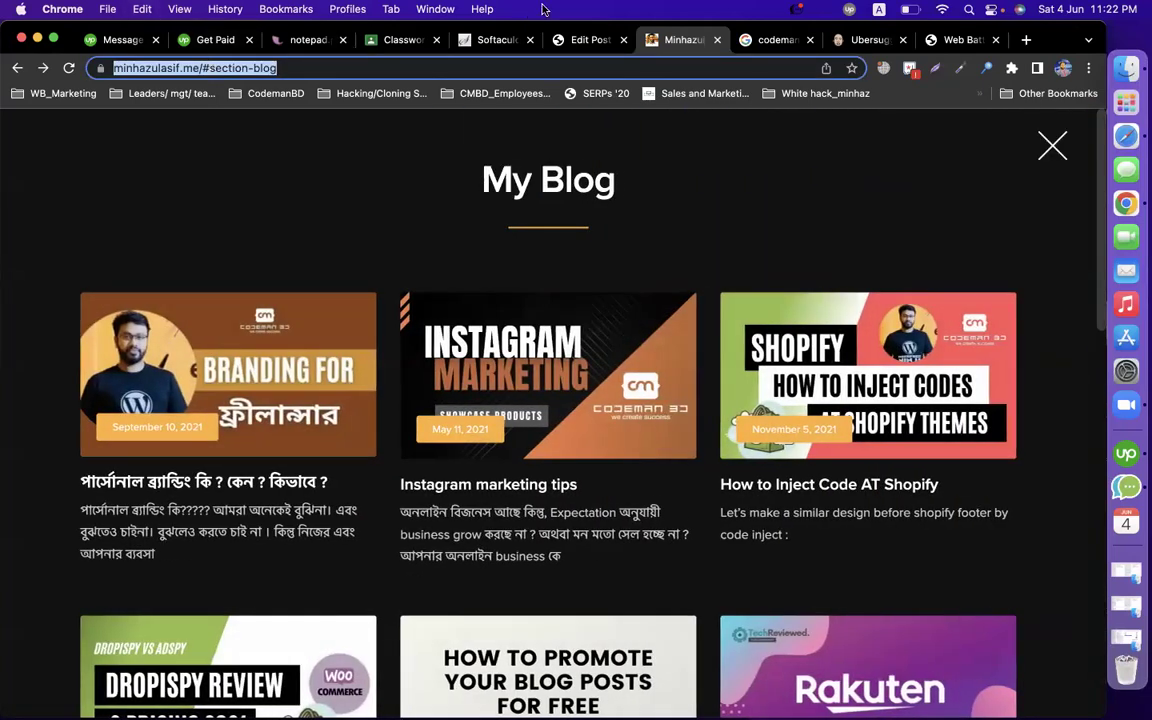
# Step: Begin the post's last line with "If you want", and load codemanbd.com/blog in the Web Battalion tab to copy its address
pyautogui.click(588, 39)
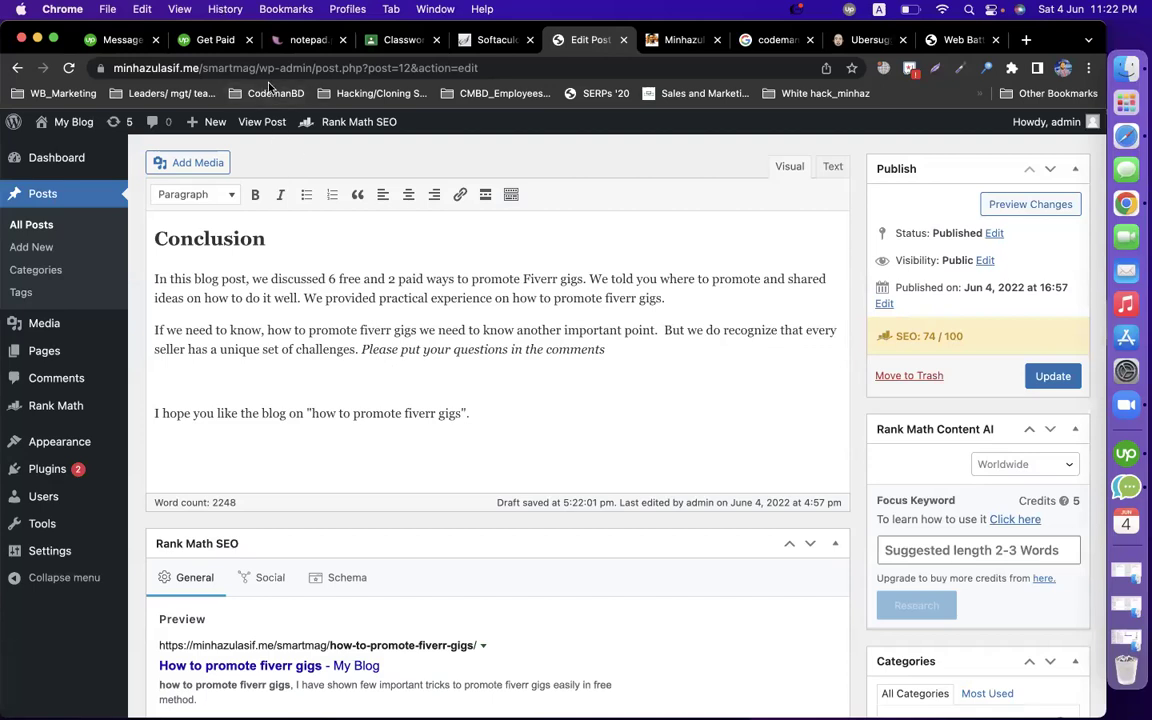
pyautogui.write('If you want')
pyautogui.click(958, 39)
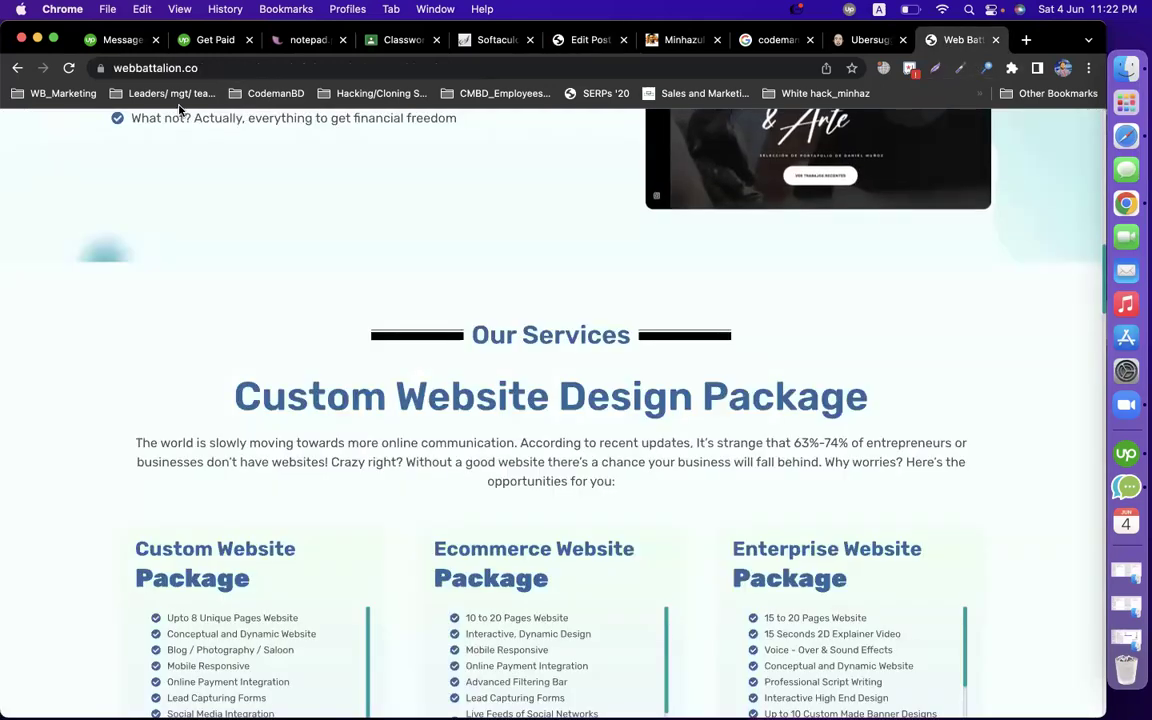
pyautogui.click(211, 68)
pyautogui.write('codemanbd.com')
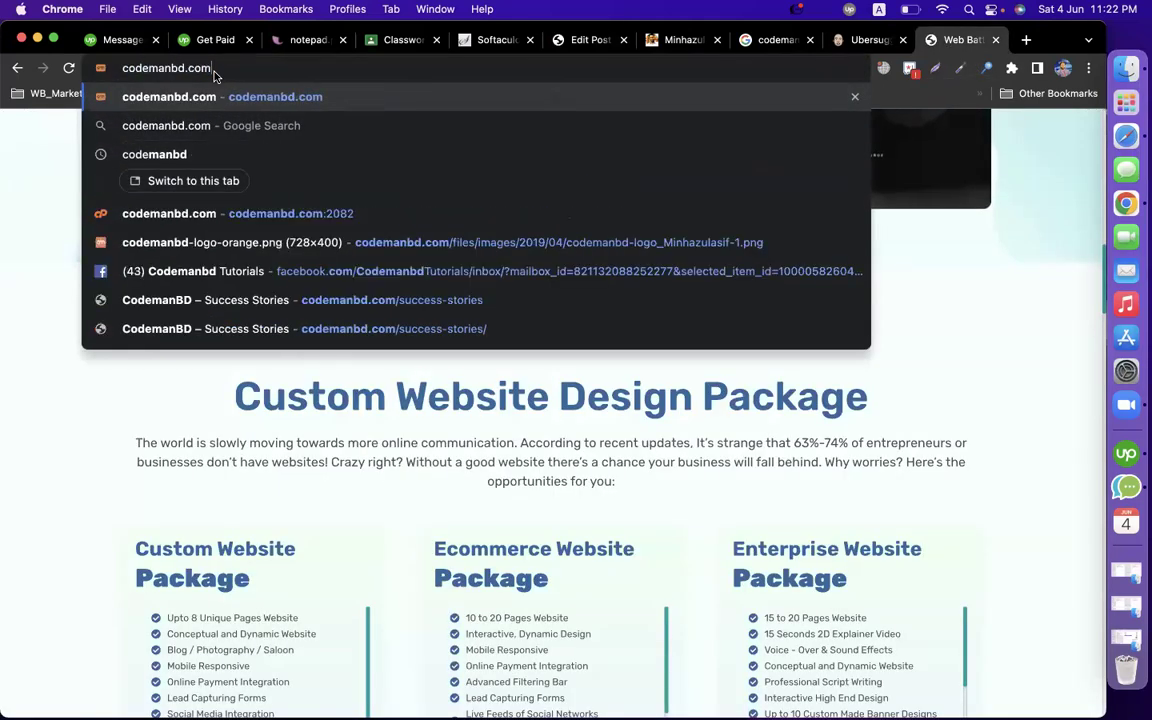
pyautogui.press('Return')
pyautogui.click(213, 68)
pyautogui.click(213, 68)
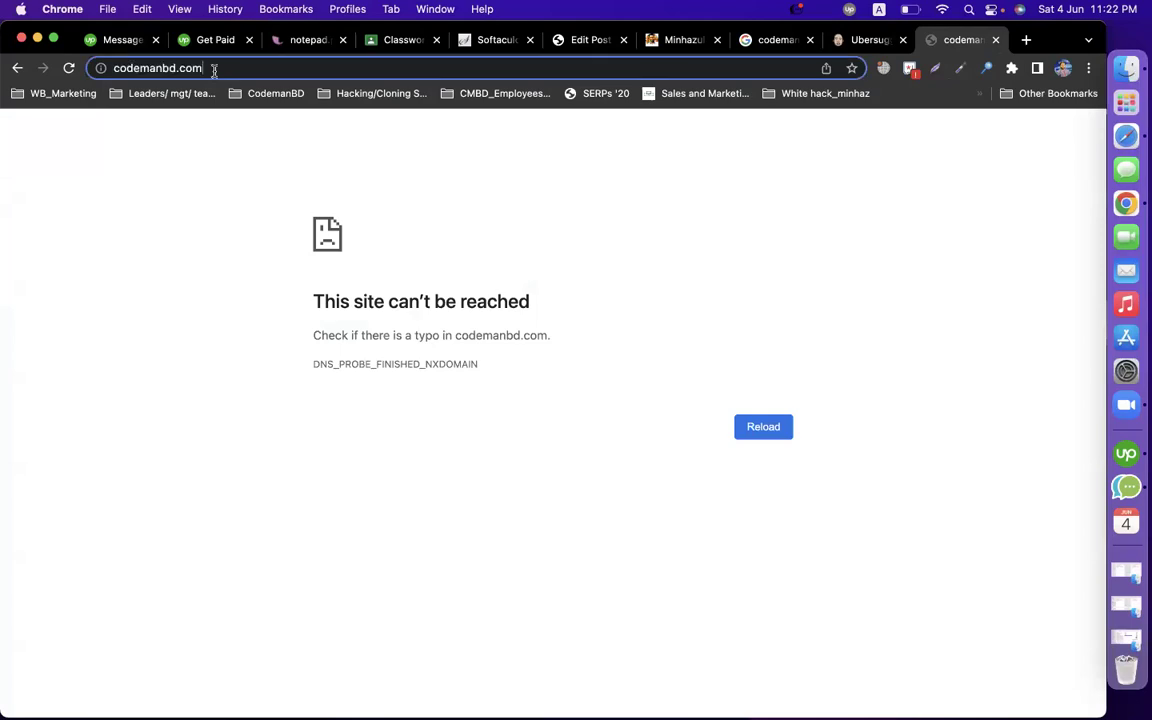
pyautogui.write('/blog')
pyautogui.press('Return')
pyautogui.click(213, 68)
pyautogui.press('super+c')
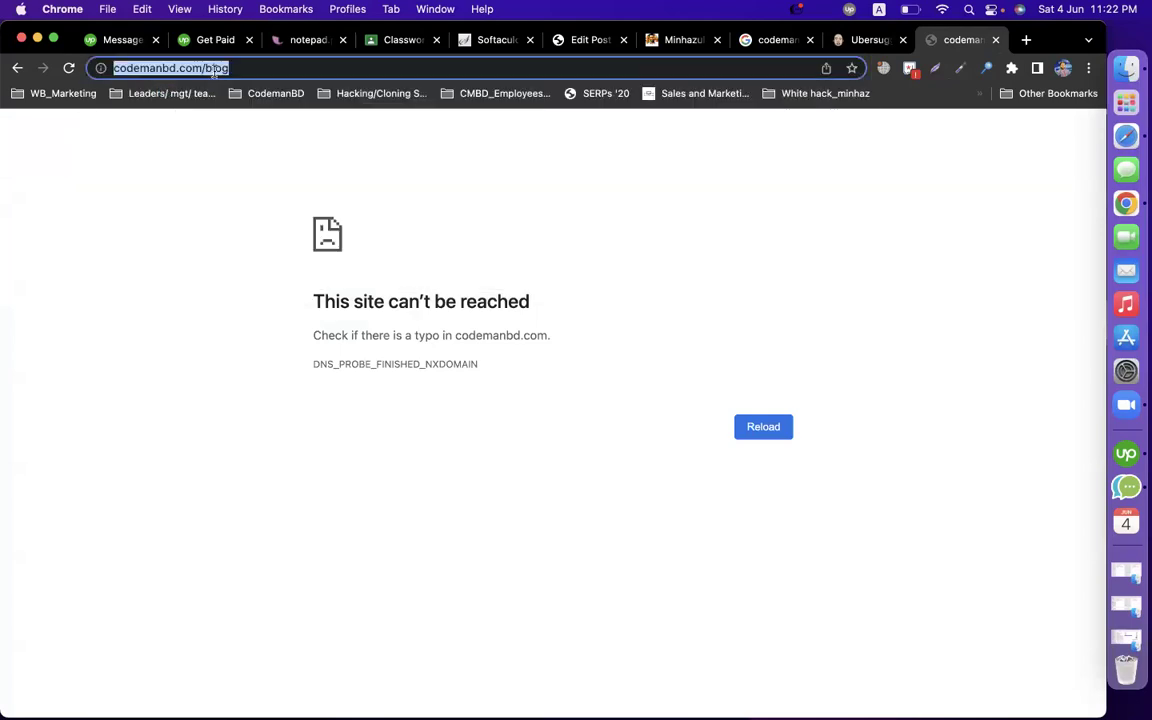
# Step: Complete the last line in the post editor as "If you want to follow more blogs click here."
pyautogui.click(578, 40)
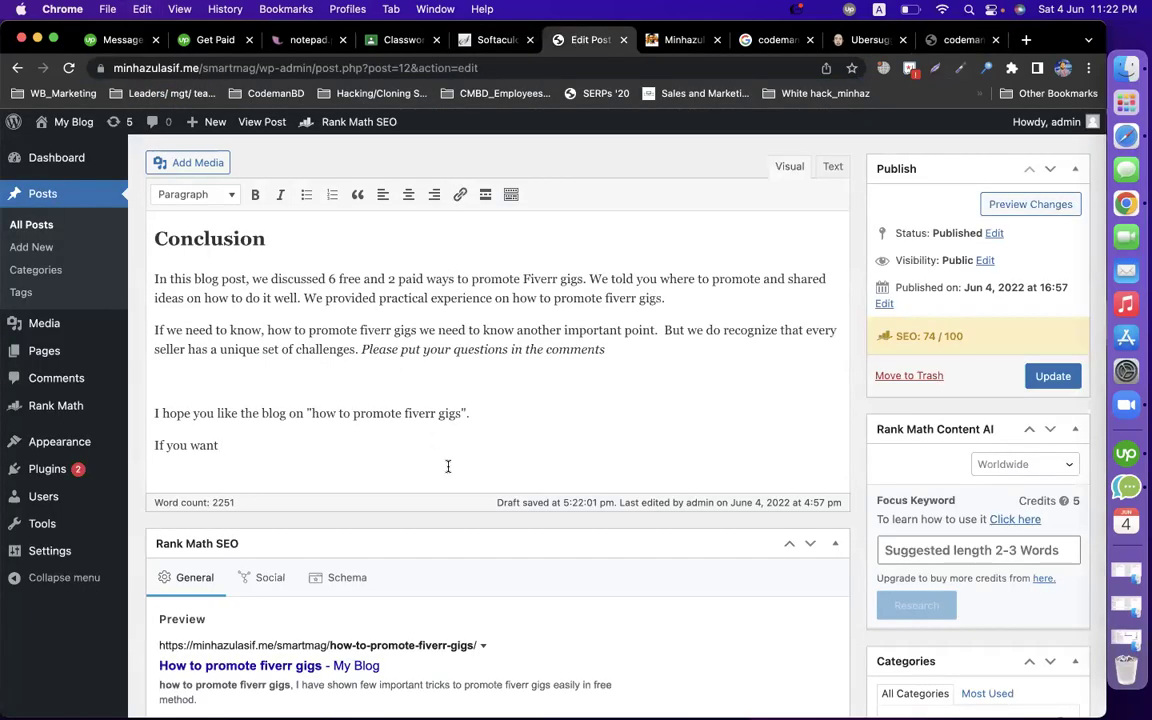
pyautogui.write('ow mo')
pyautogui.press('BackSpace')
pyautogui.press('BackSpace')
pyautogui.press('BackSpace')
pyautogui.press('BackSpace')
pyautogui.write('follow more blogs clo')
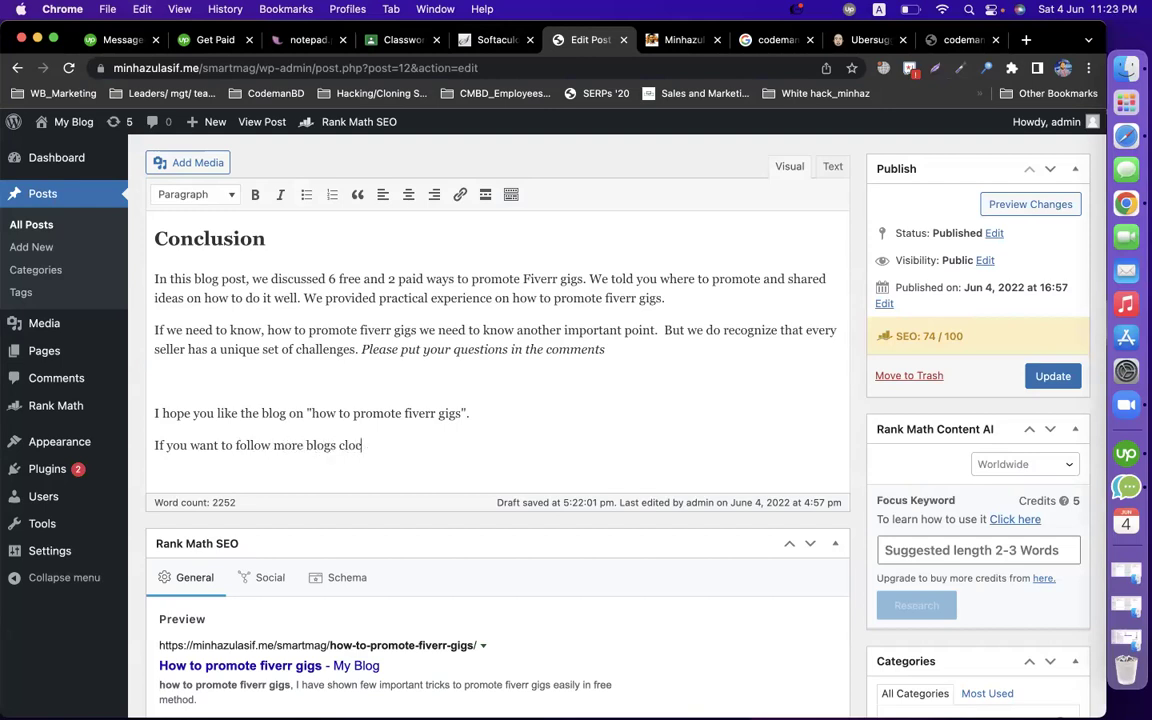
pyautogui.press('BackSpace')
pyautogui.write('ick here')
pyautogui.moveTo(340, 445); pyautogui.dragTo(394, 445)
pyautogui.click(460, 194)
pyautogui.press('super+v')
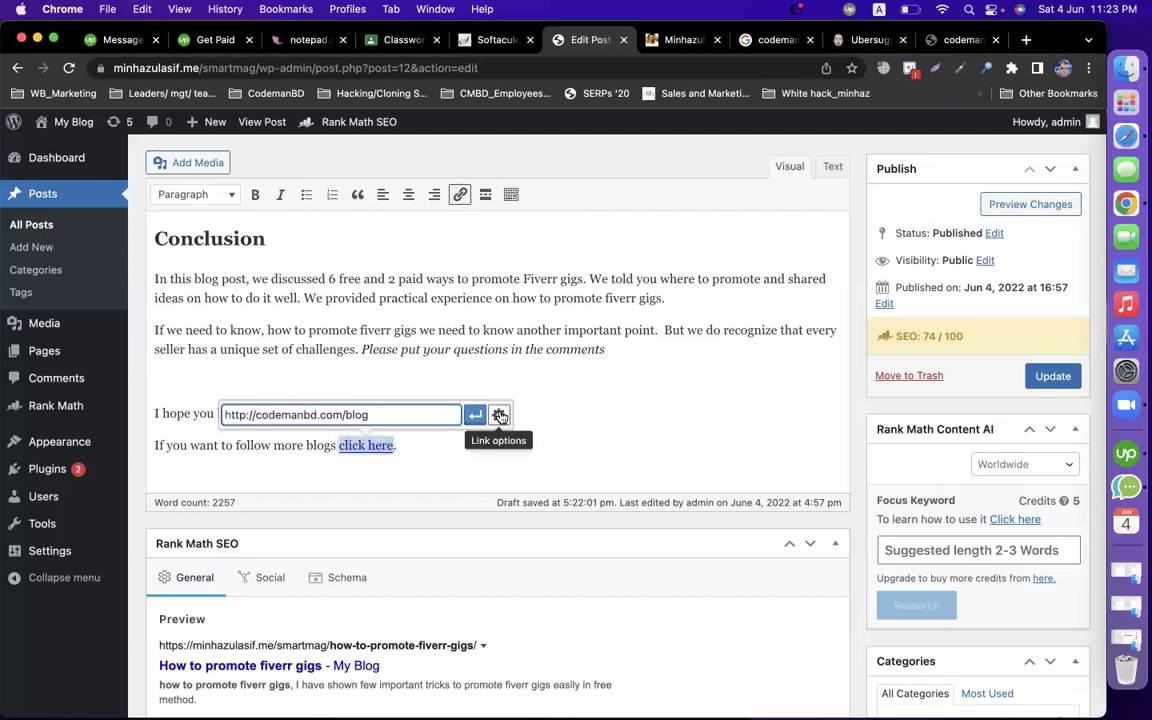
pyautogui.click(498, 414)
pyautogui.click(458, 367)
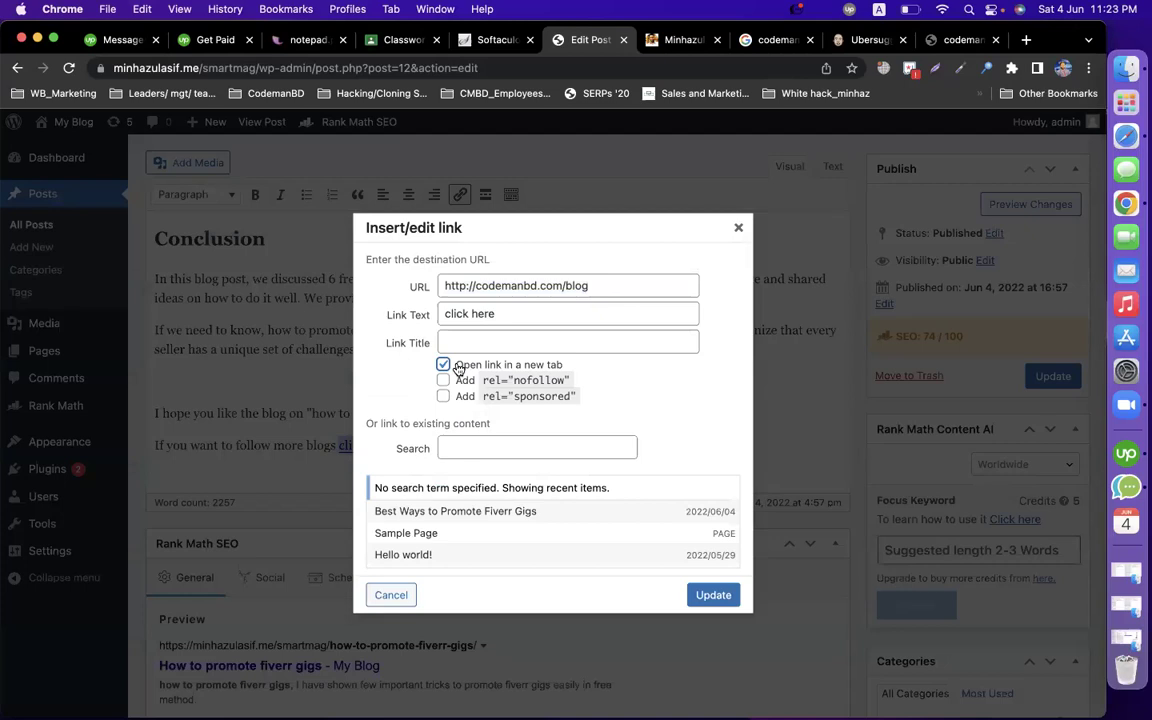
pyautogui.click(713, 594)
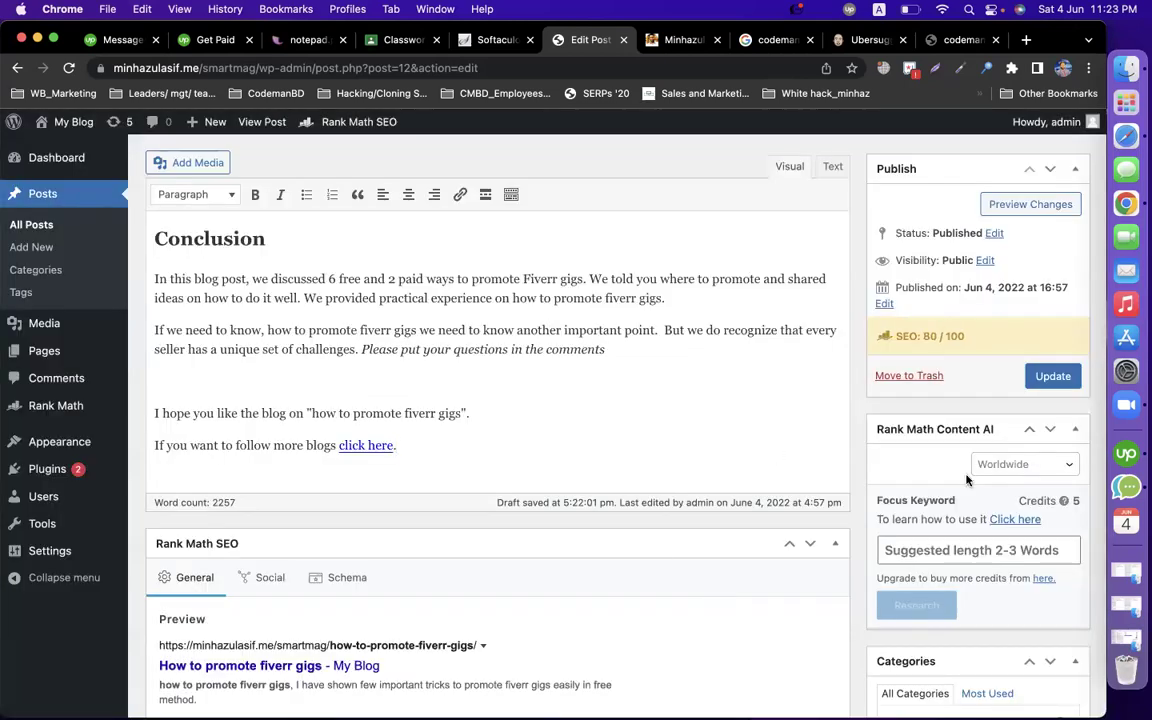
pyautogui.scroll(-5, 905, 445)
pyautogui.scroll(-3, 595, 520)
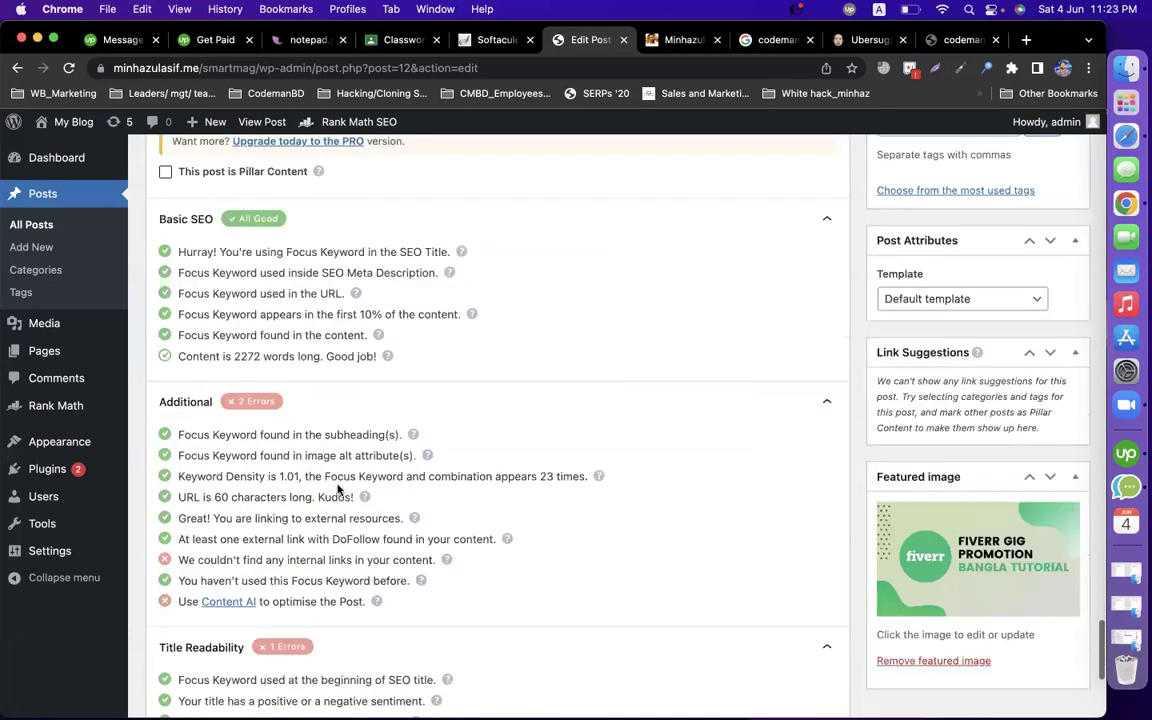
pyautogui.moveTo(217, 560); pyautogui.dragTo(372, 560)
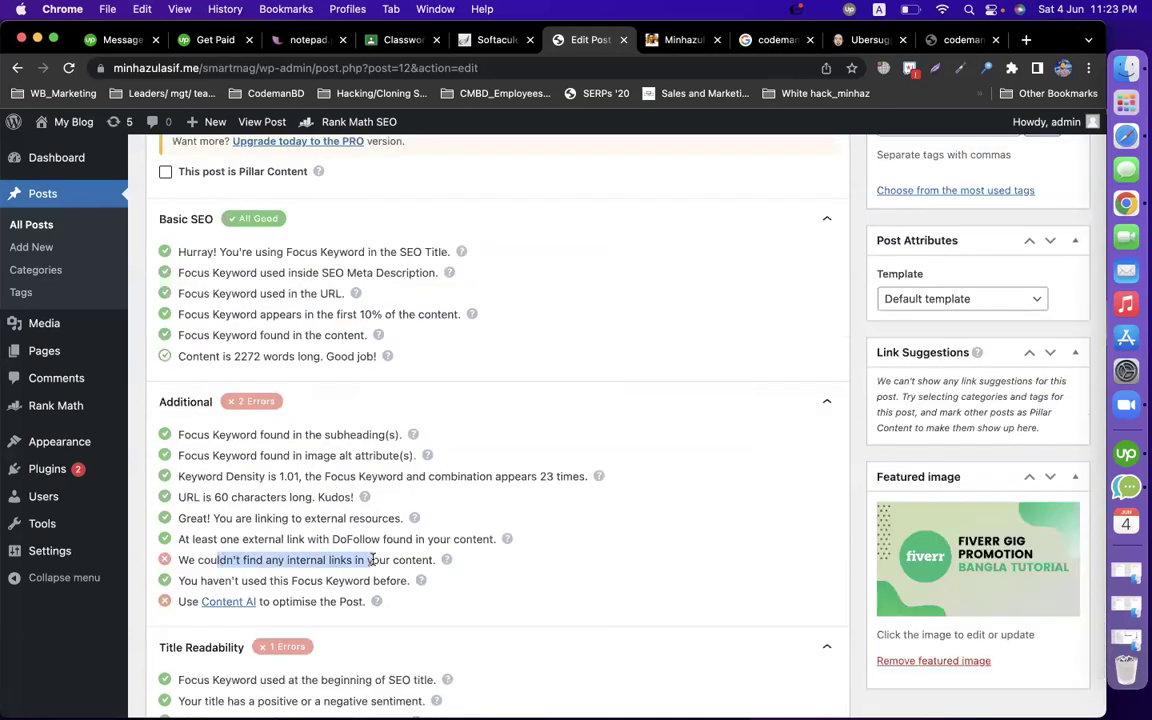
pyautogui.moveTo(242, 539); pyautogui.dragTo(353, 560)
pyautogui.scroll(5, 812, 411)
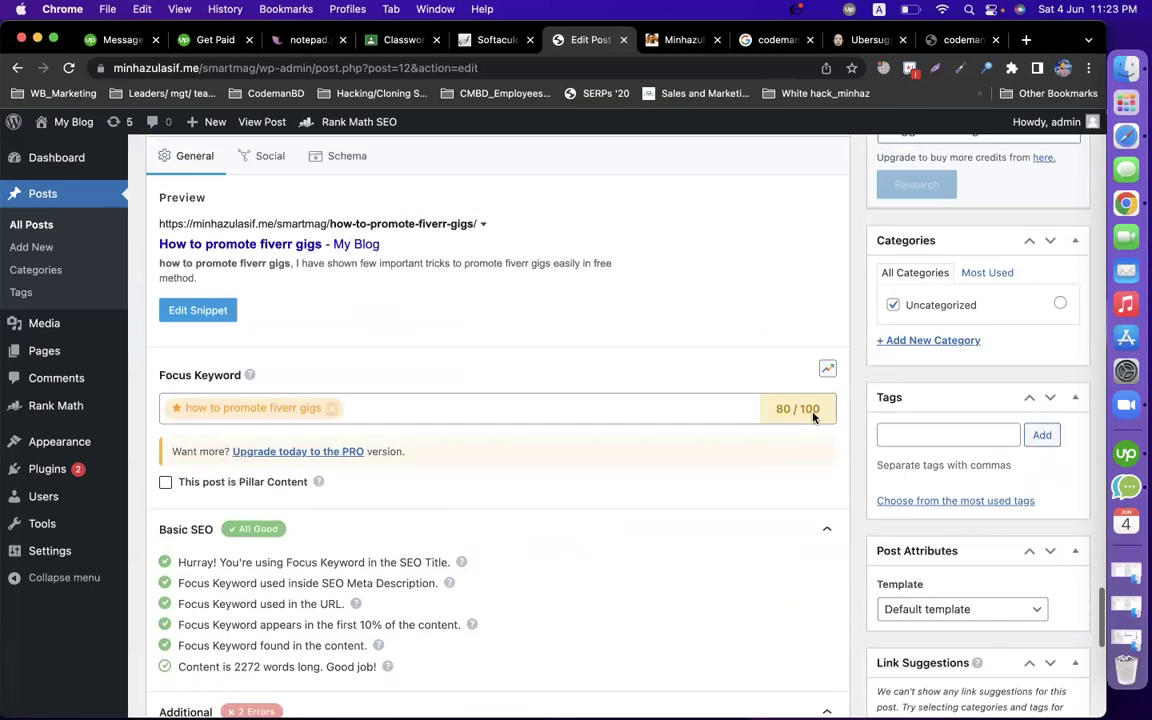
# Step: Add a new line reading "We have more blogs here:" below the "click here" line
pyautogui.scroll(3, 614, 381)
pyautogui.click(476, 386)
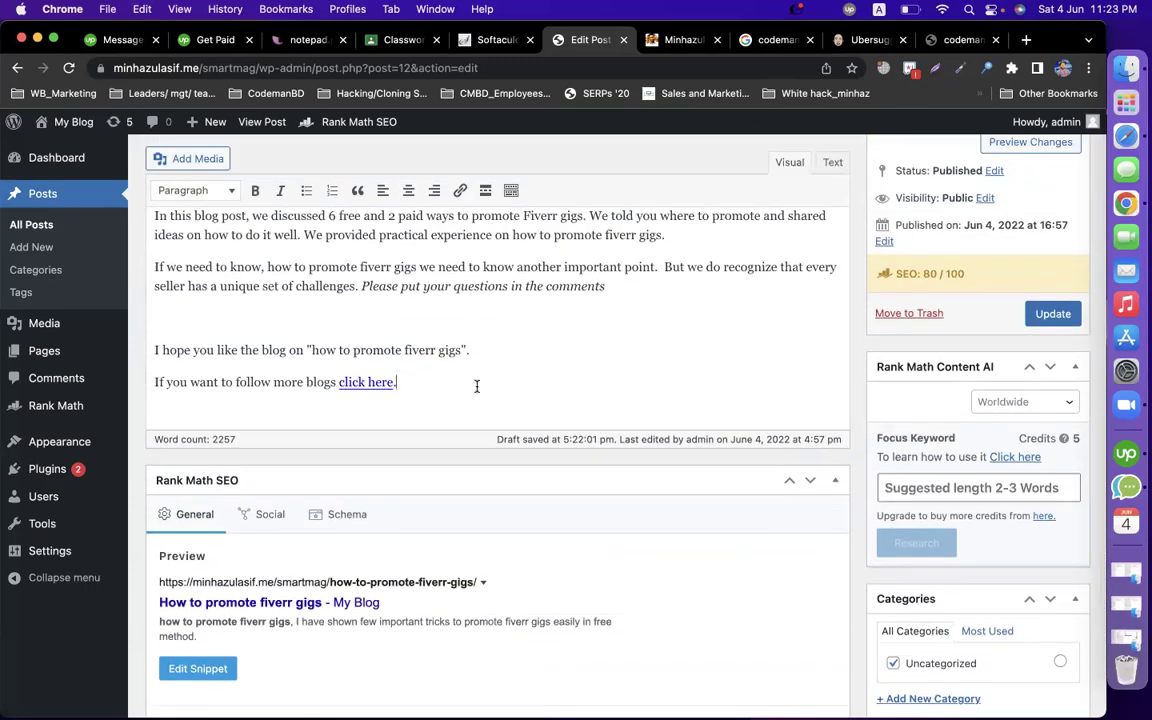
pyautogui.press('Return')
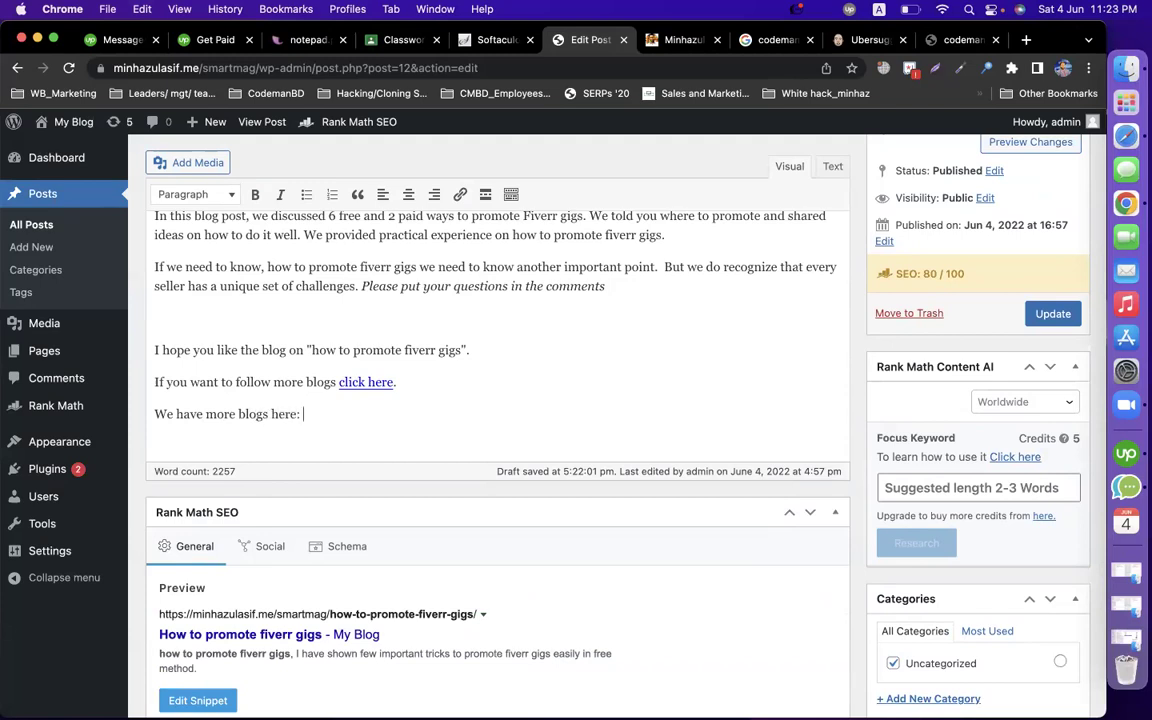
# Step: Link the word "blogs" in the new line to the site's own /smartmag/blog address, opening in a new tab
pyautogui.moveTo(245, 70); pyautogui.dragTo(5, 8)
pyautogui.press('cmd+c')
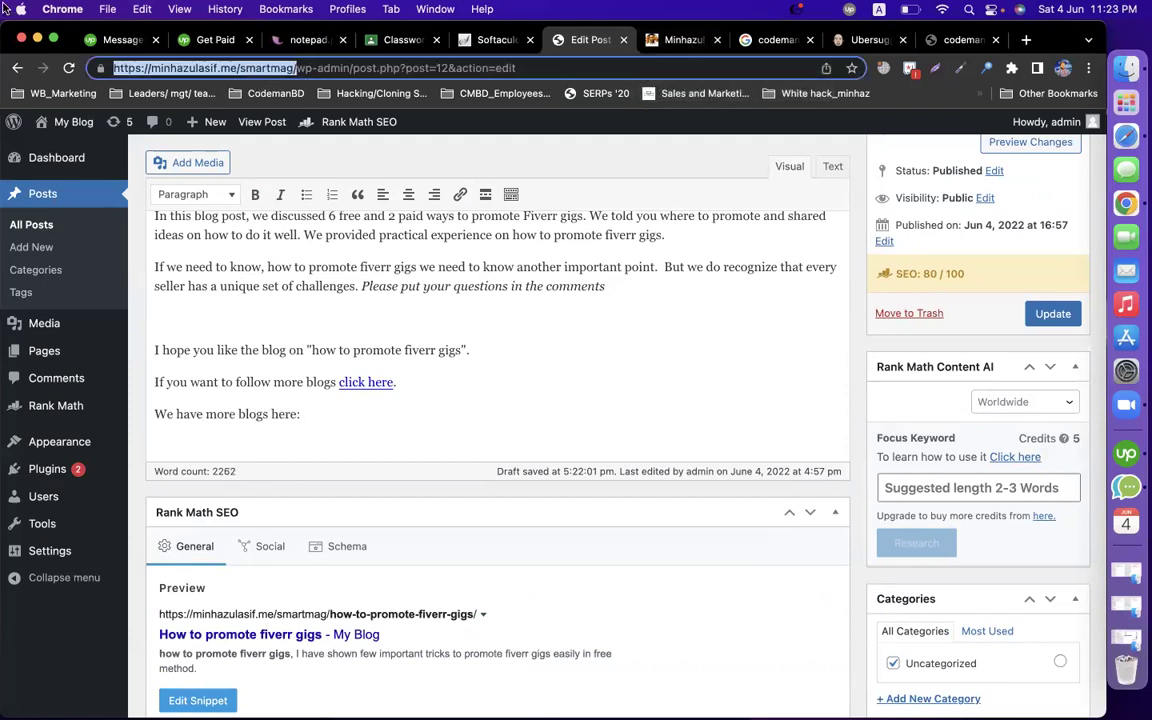
pyautogui.doubleClick(253, 414)
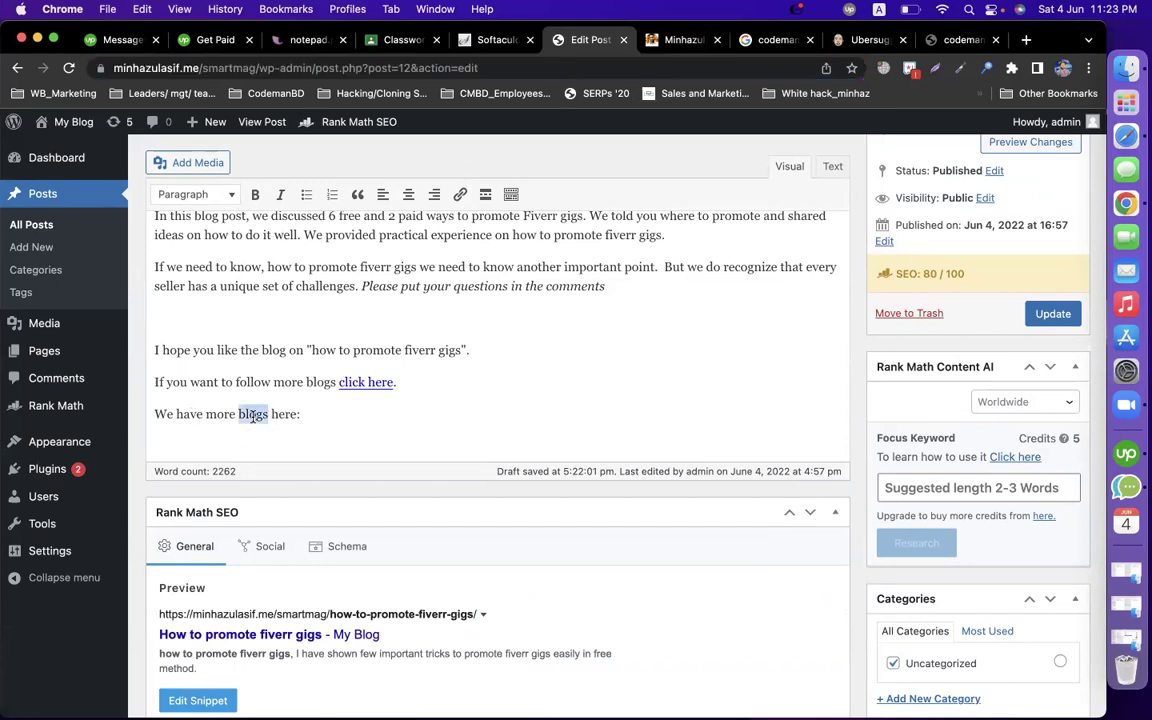
pyautogui.click(459, 195)
pyautogui.press('cmd+v')
pyautogui.write('b')
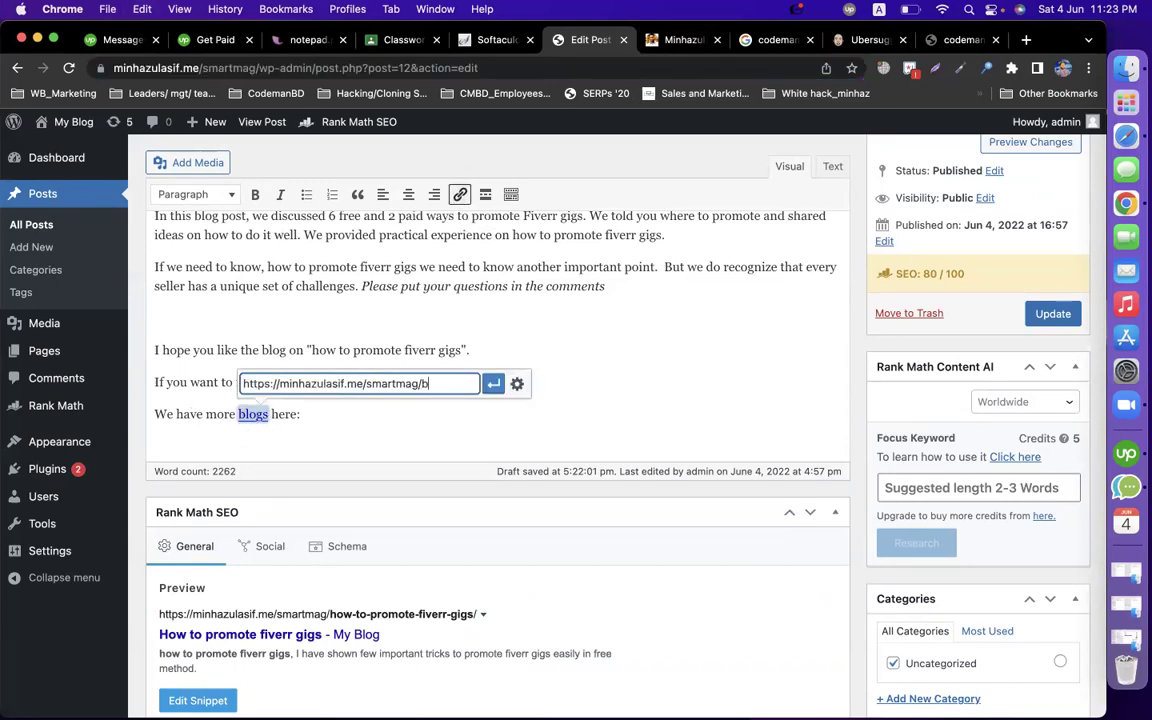
pyautogui.click(517, 384)
pyautogui.press('super+c')
pyautogui.click(493, 366)
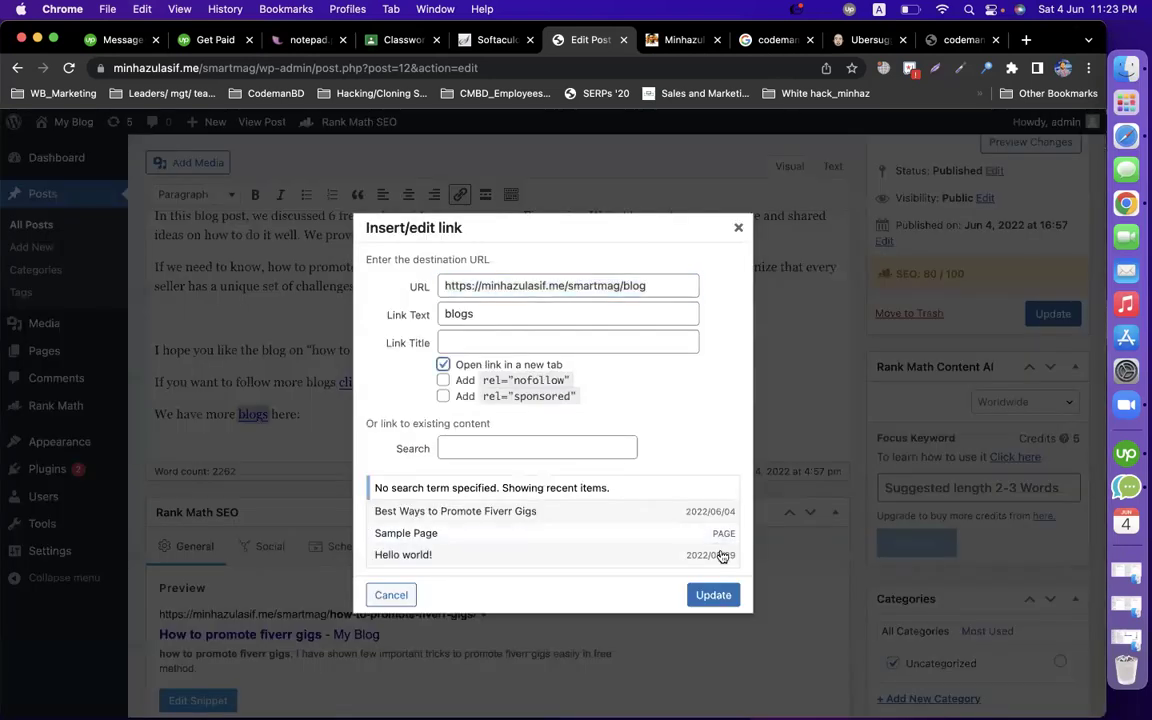
pyautogui.click(713, 596)
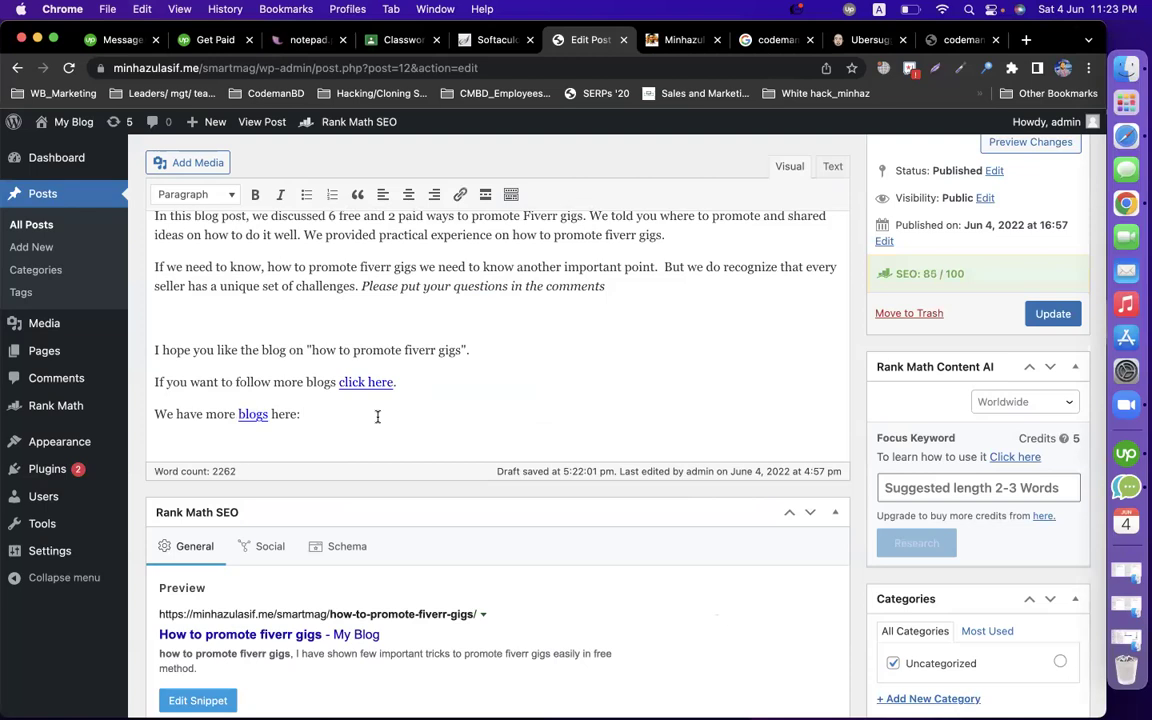
# Step: Review the Rank Math score, the internal link check and the remaining Additional and Title Readability errors
pyautogui.scroll(-10, 537, 507)
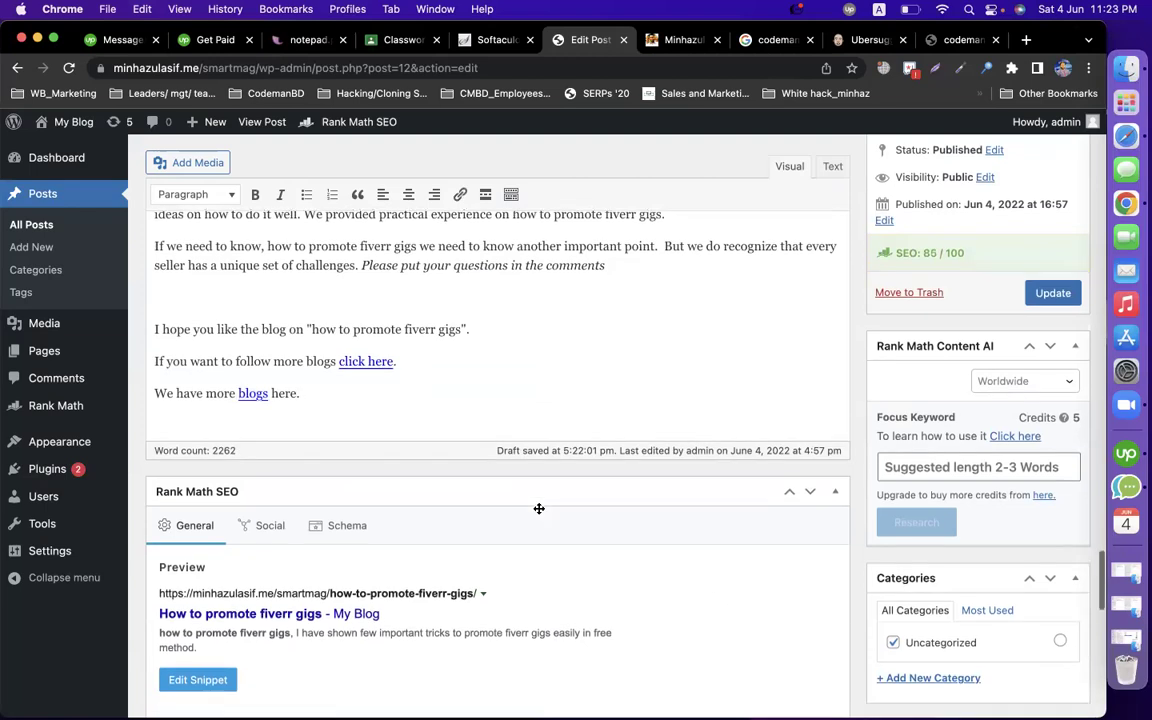
pyautogui.scroll(-5, 424, 558)
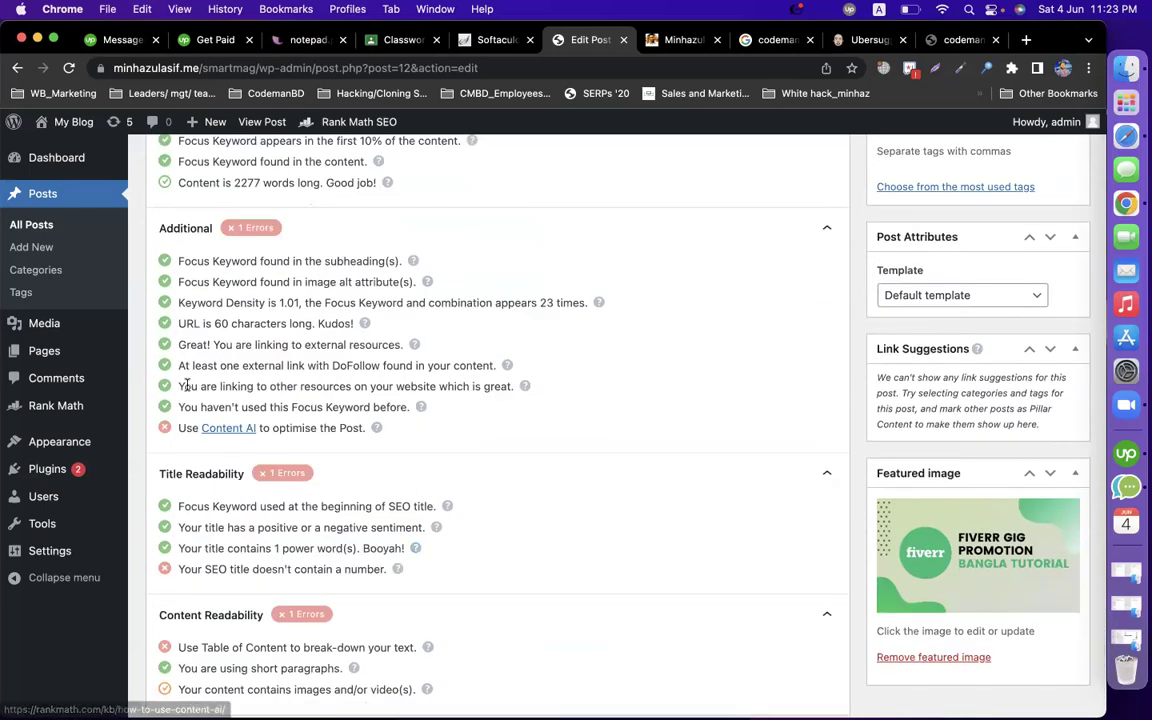
pyautogui.scroll(5, 492, 362)
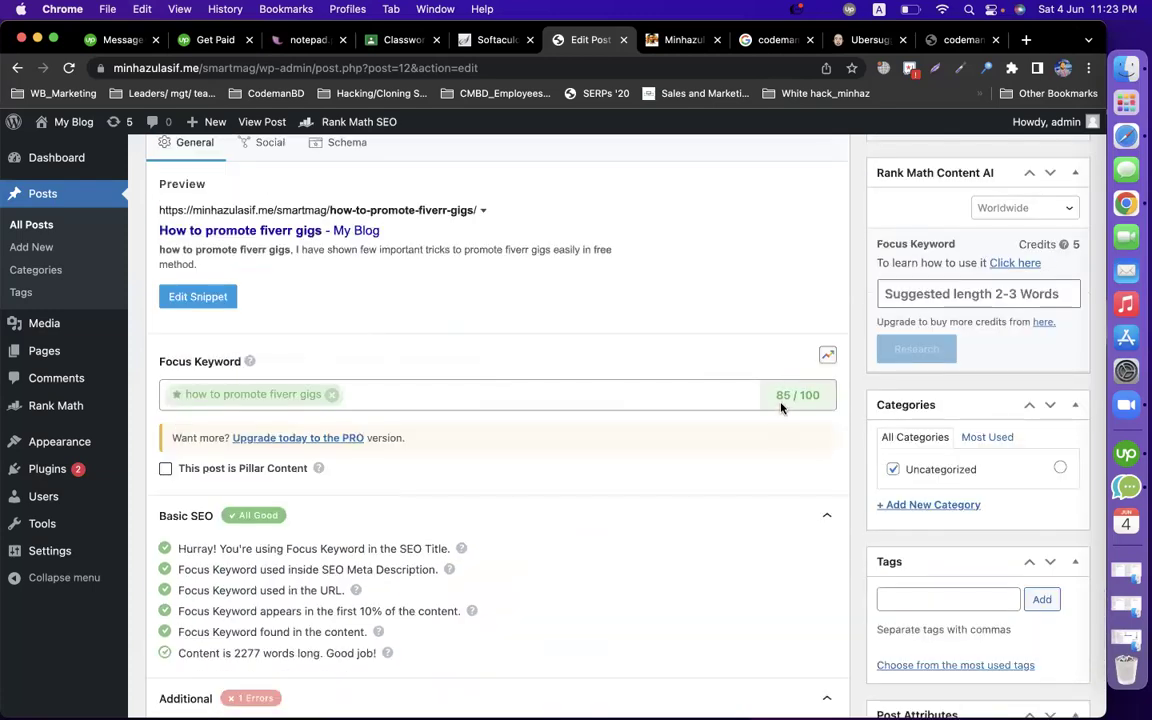
pyautogui.scroll(-5, 749, 458)
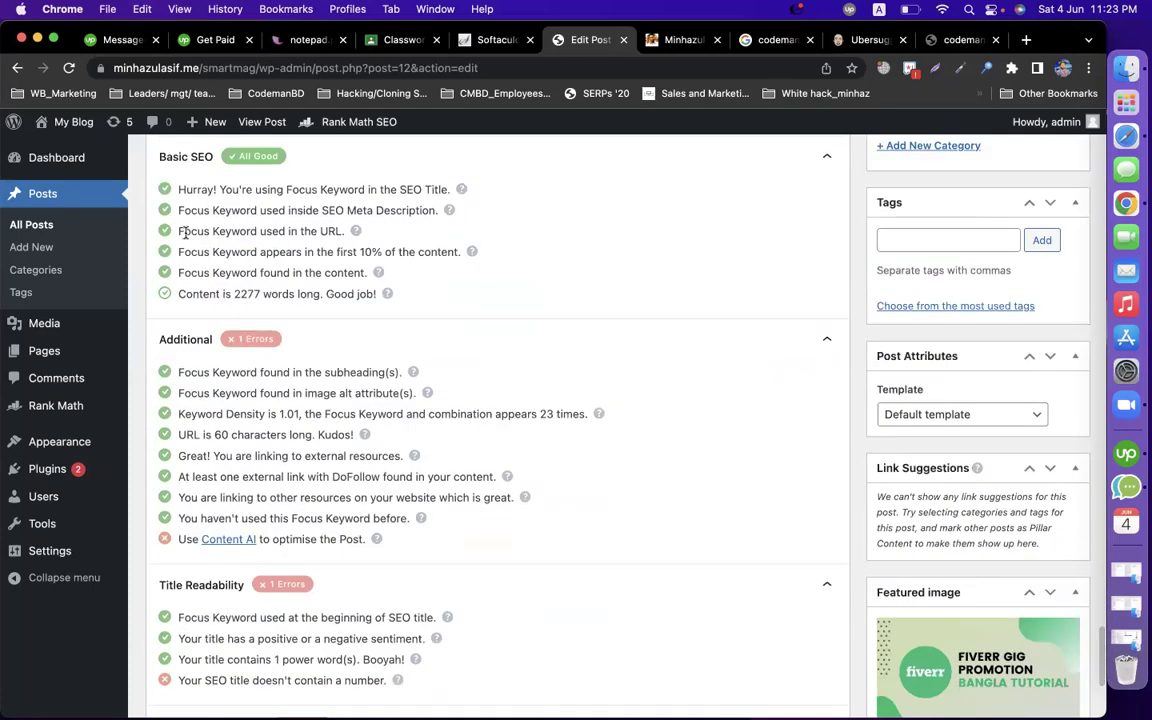
pyautogui.scroll(-2, 228, 508)
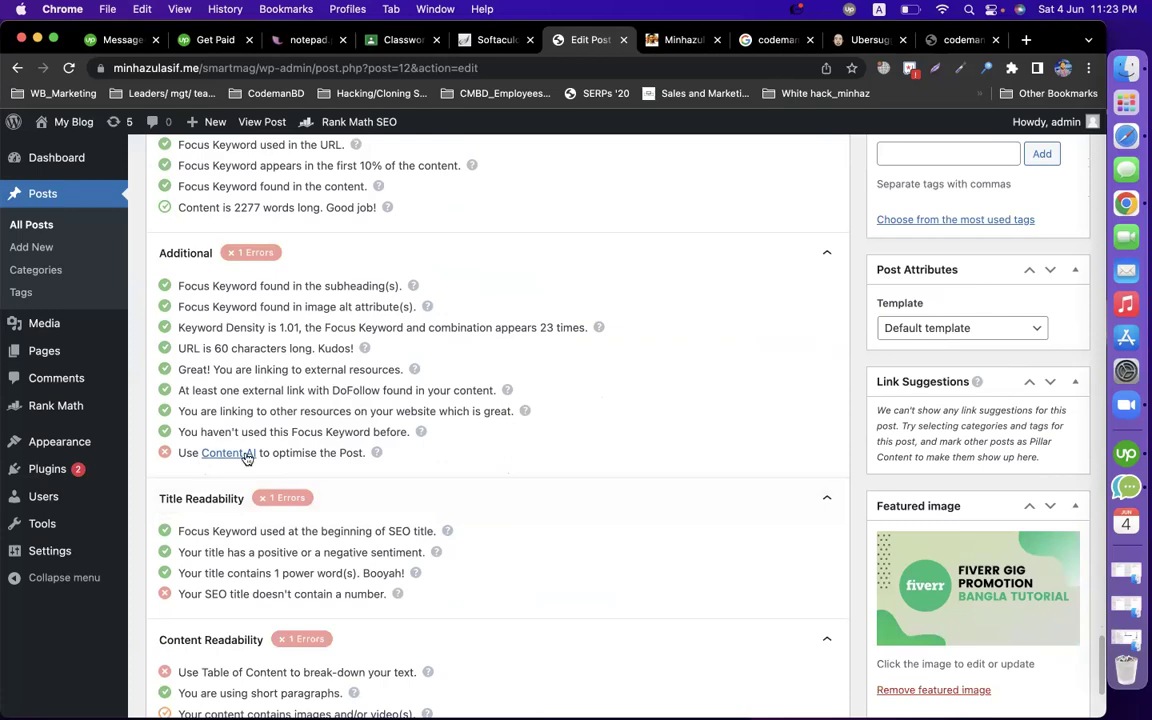
# Step: Search Google for "how to promote fiverr gigs" in place of the open codemanbd image results
pyautogui.scroll(15, 627, 419)
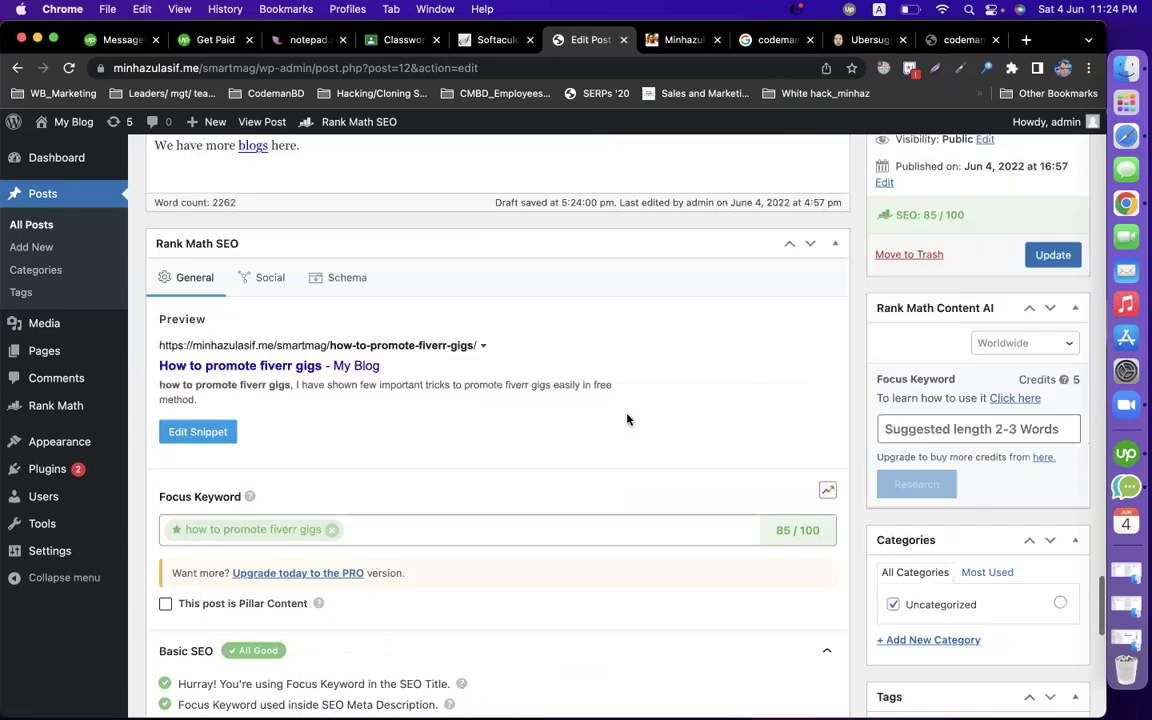
pyautogui.scroll(5, 523, 438)
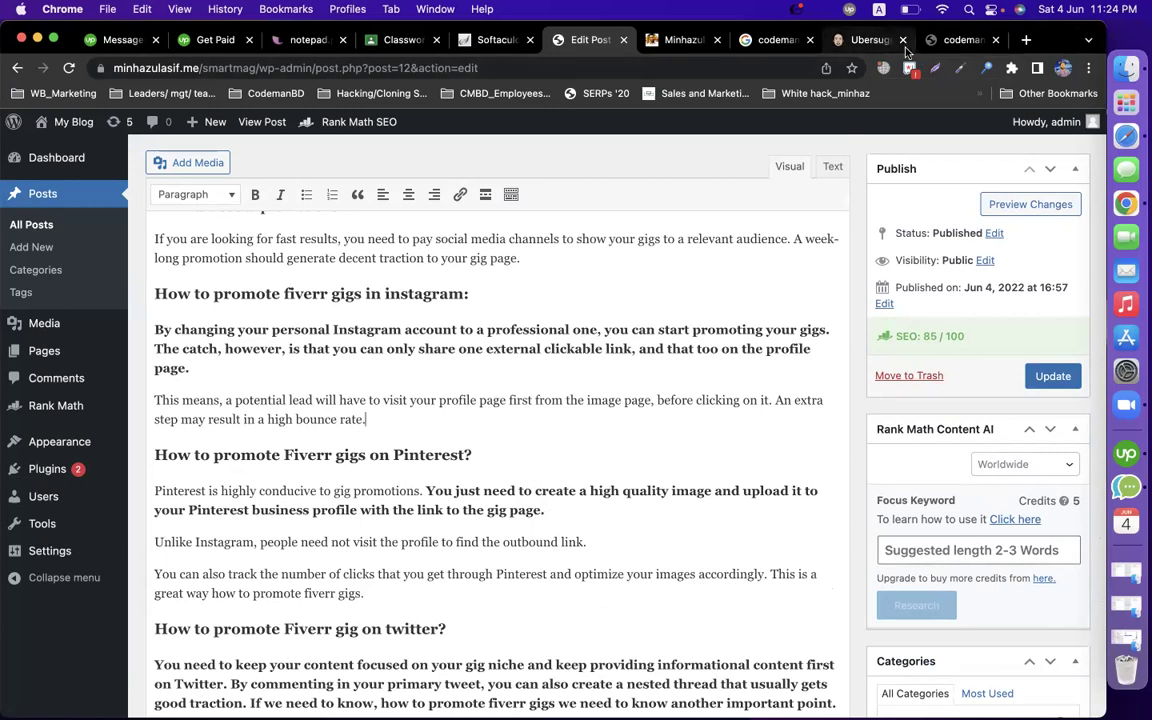
pyautogui.click(960, 40)
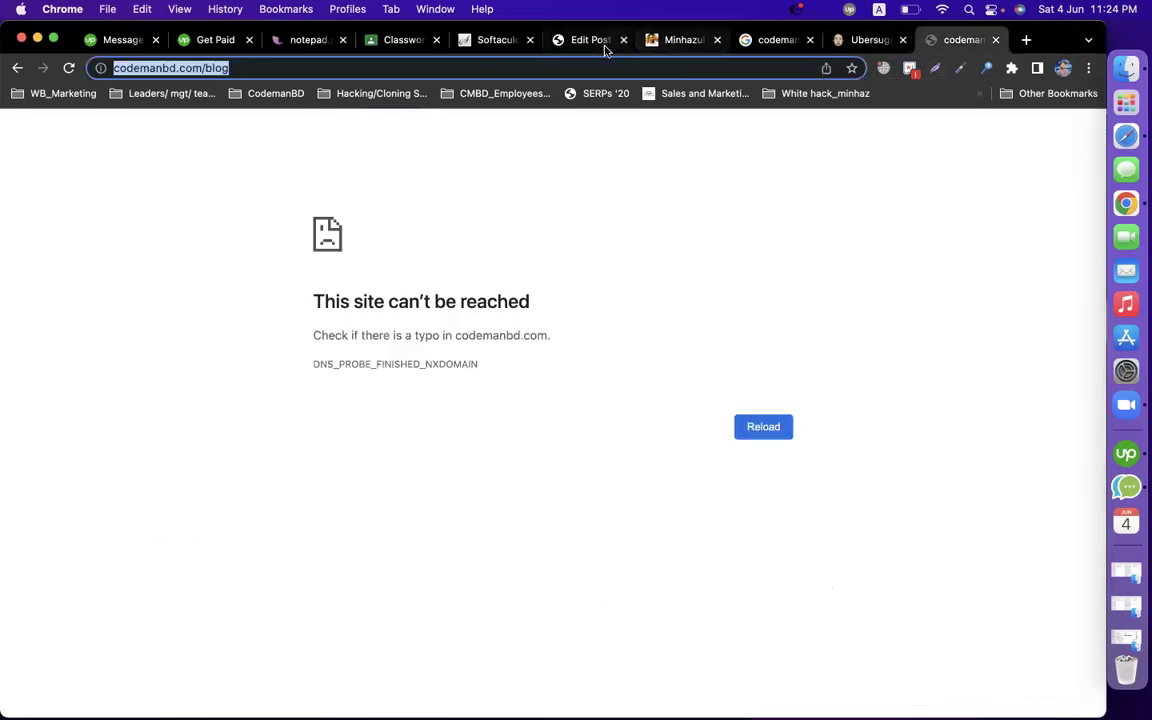
pyautogui.click(790, 41)
pyautogui.click(428, 62)
pyautogui.press('super+v')
pyautogui.press('super+a')
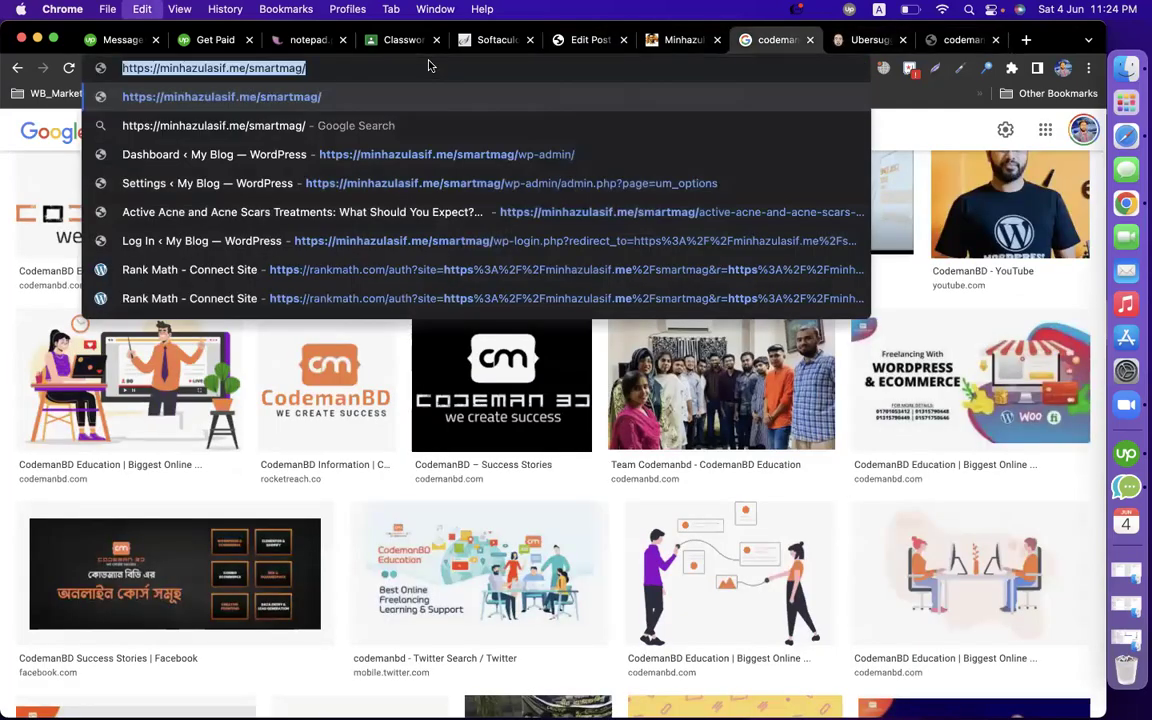
pyautogui.write('how to promote fiverr gigs')
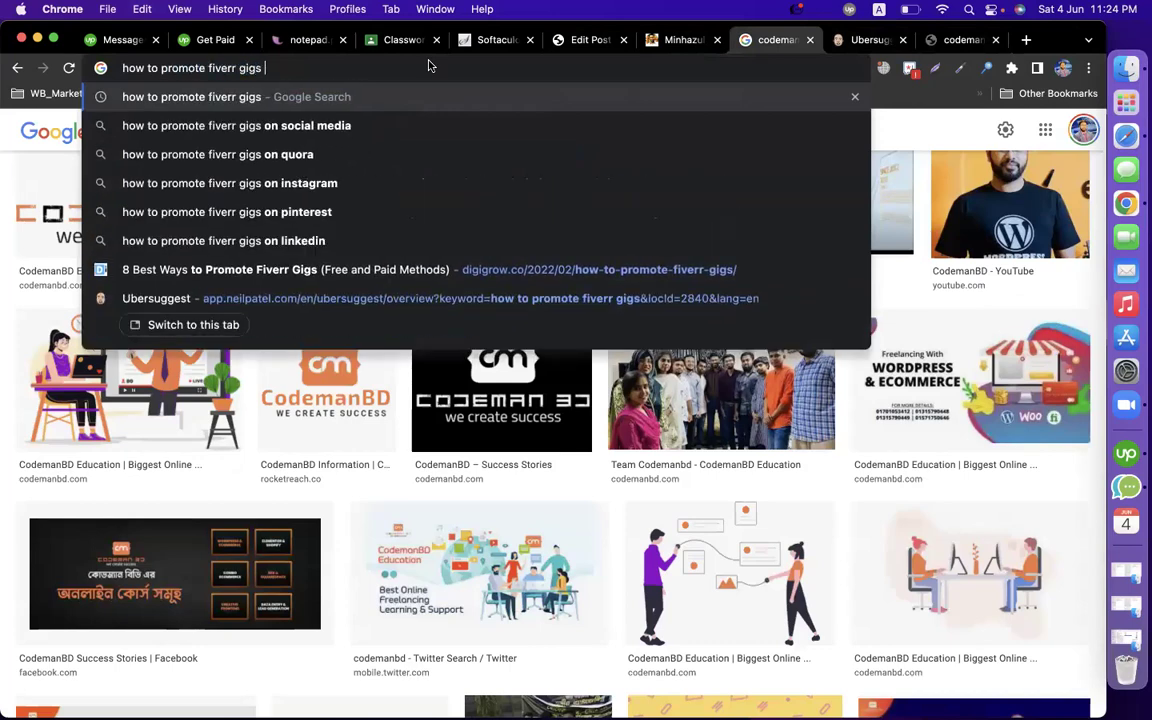
pyautogui.press('Return')
# Step: Open the digigrow.co article "8 Best Ways to Promote Fiverr Gigs" and copy its "8 Solid Ways to Promote Fiverr Gigs" image
pyautogui.scroll(-5, 338, 410)
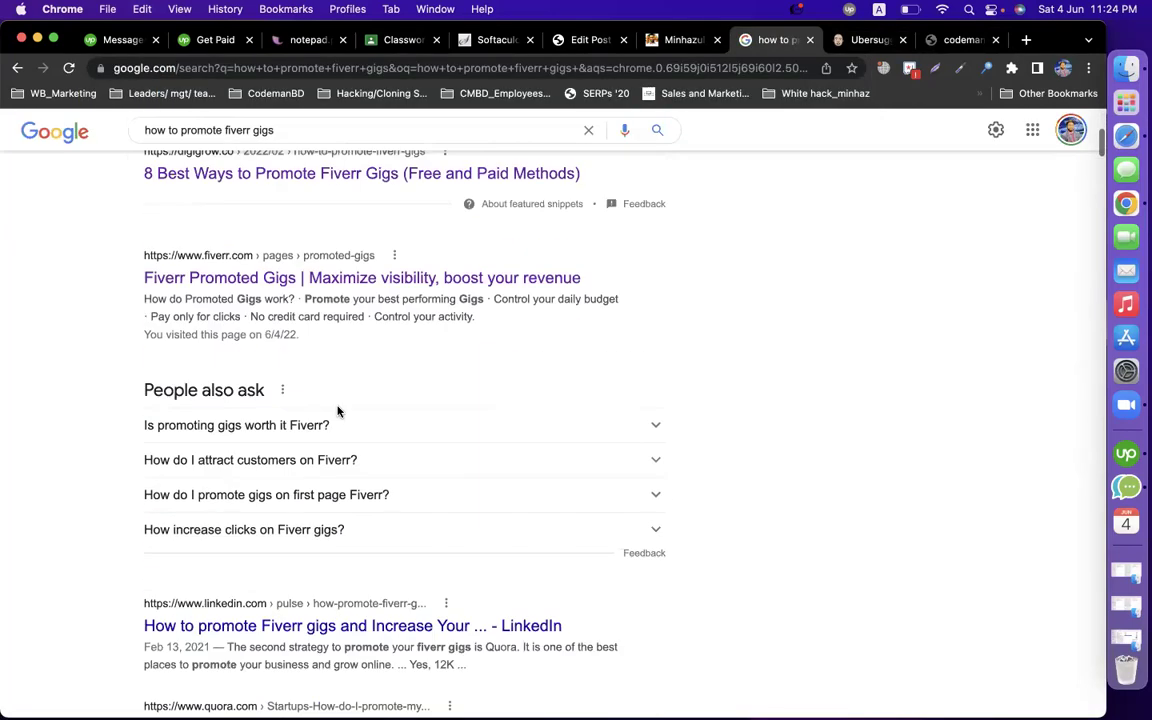
pyautogui.scroll(4, 337, 411)
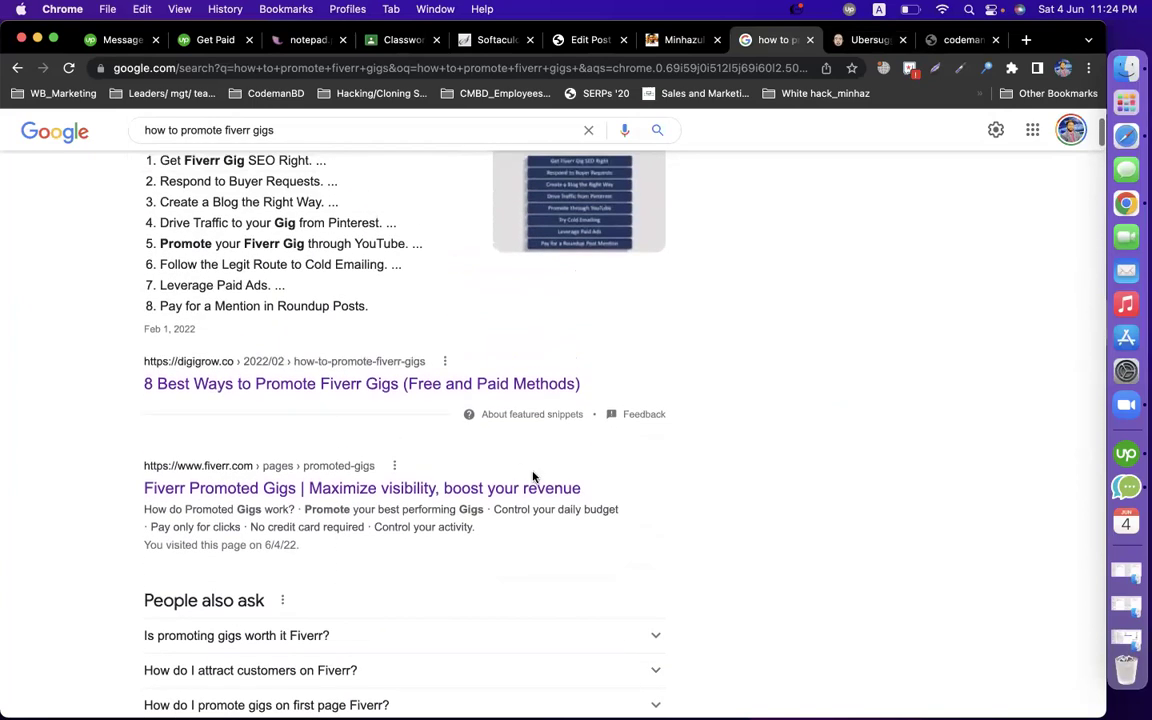
pyautogui.click(291, 386)
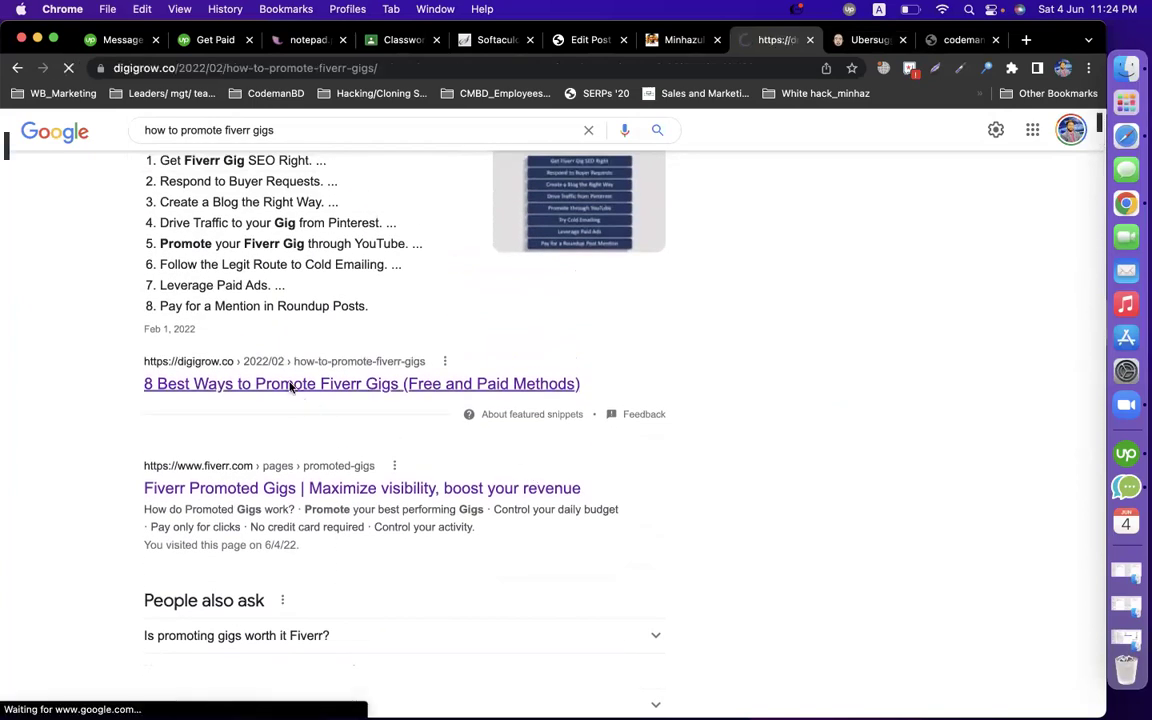
pyautogui.scroll(-5, 505, 417)
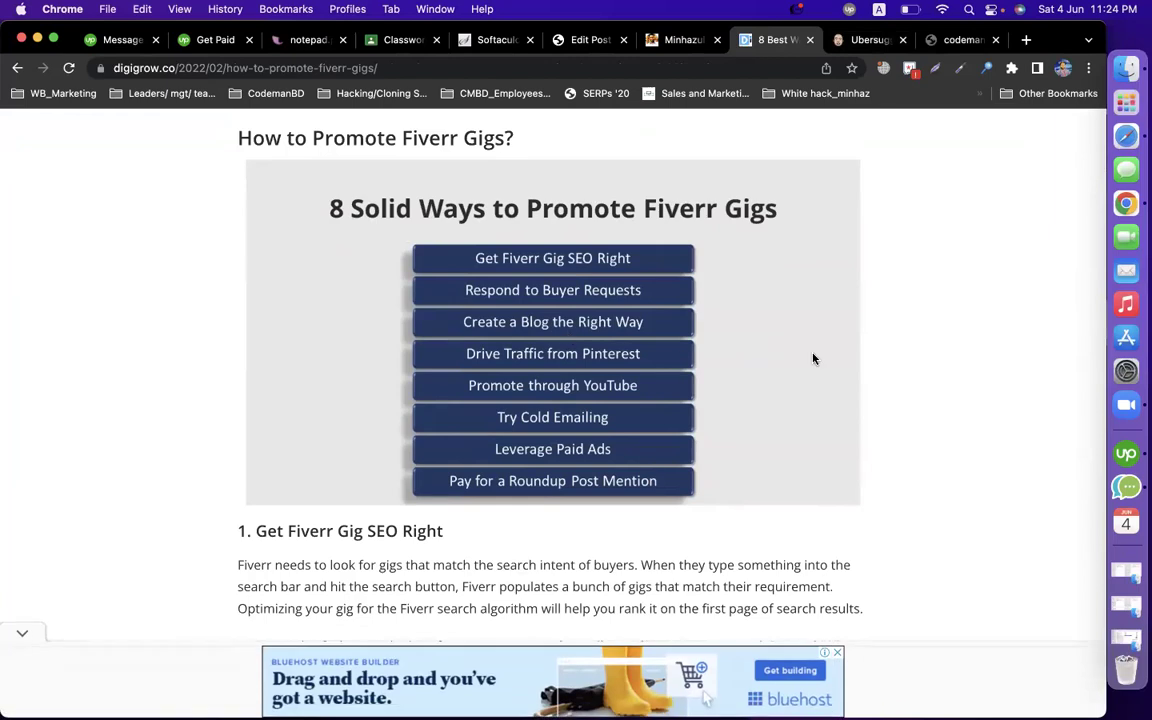
pyautogui.rightClick(780, 351)
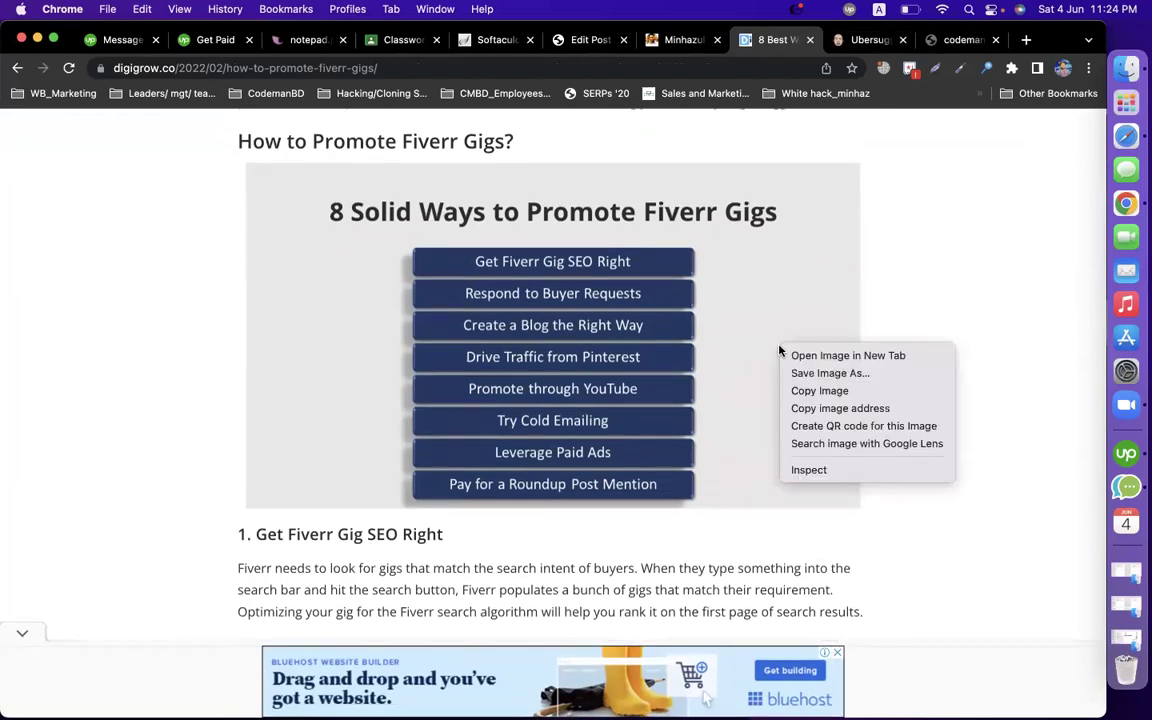
pyautogui.click(821, 390)
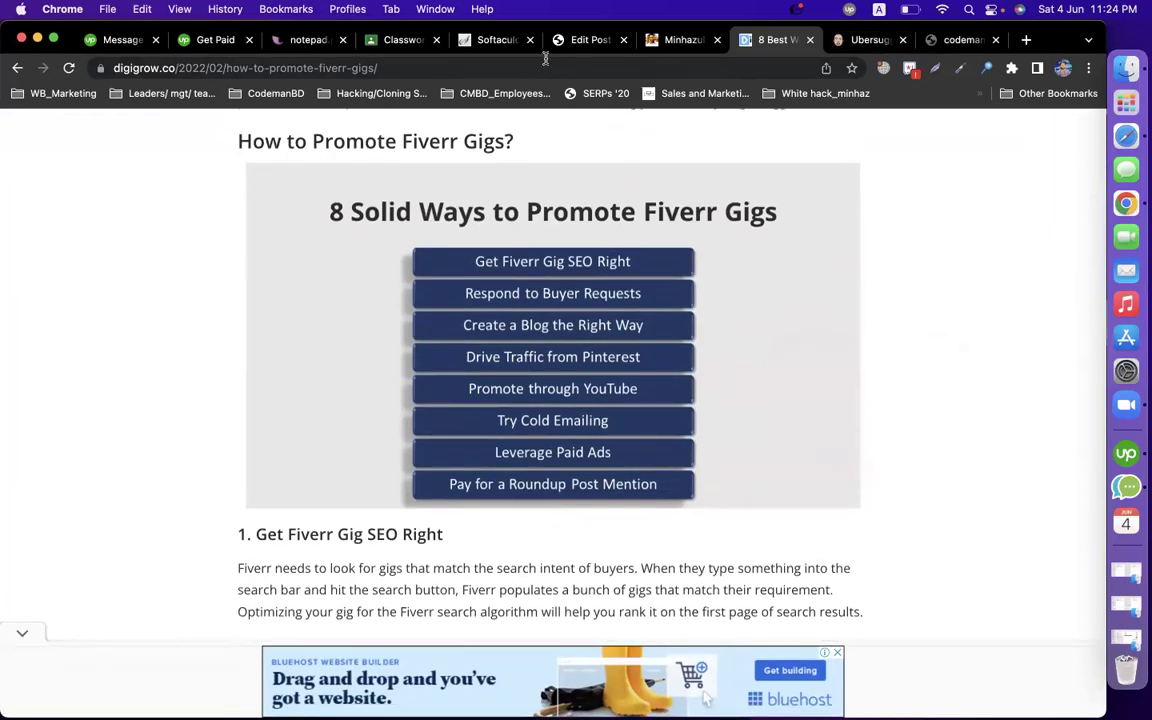
# Step: Paste the copied infographic into the post on a new line below the "How to Promote Fiverr Gigs?" heading
pyautogui.click(585, 40)
pyautogui.scroll(20, 502, 392)
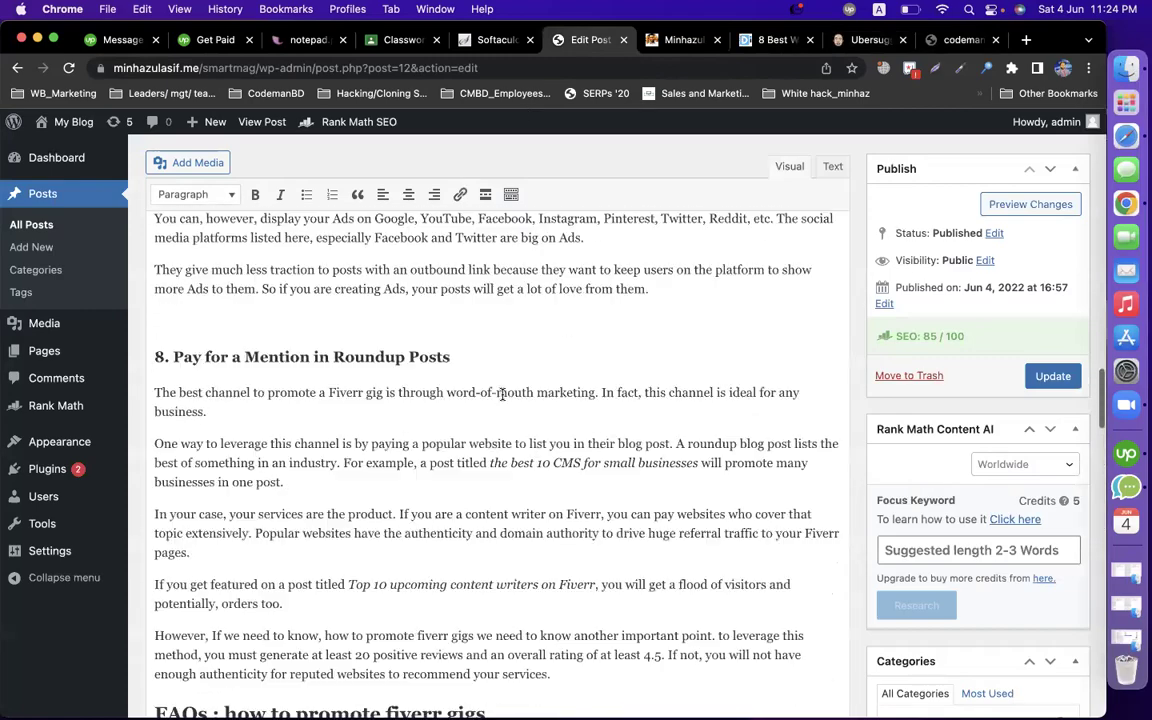
pyautogui.scroll(20, 502, 394)
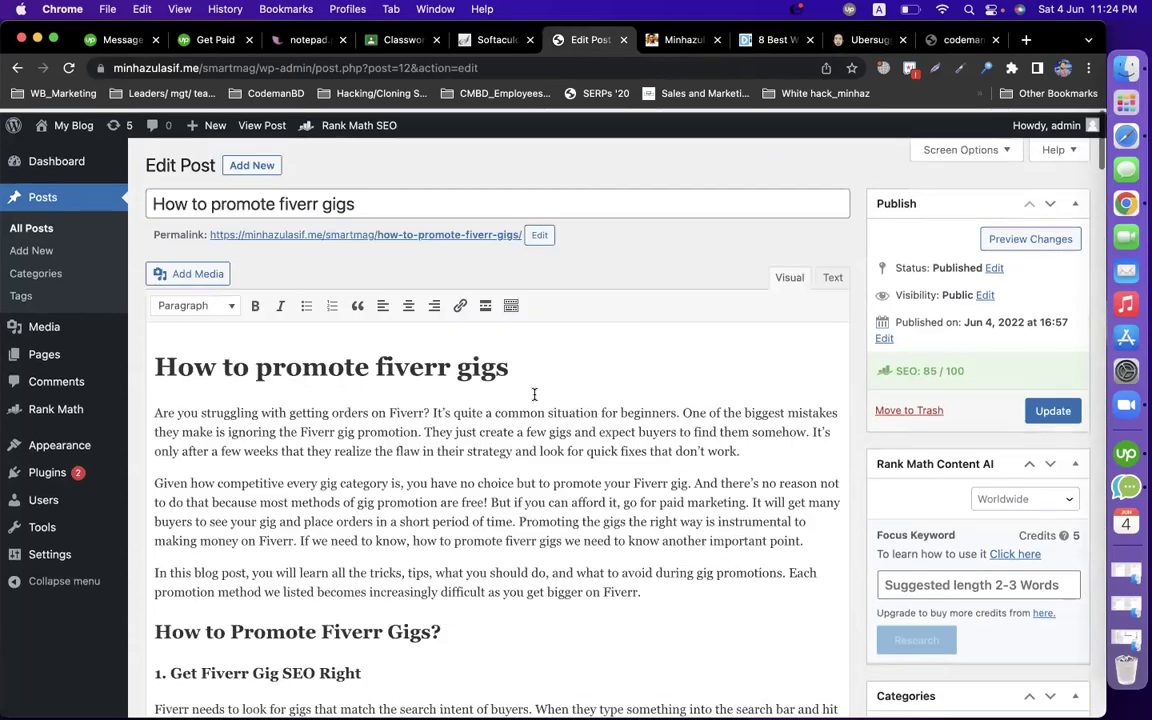
pyautogui.scroll(-5, 534, 394)
pyautogui.click(529, 330)
pyautogui.press('Return')
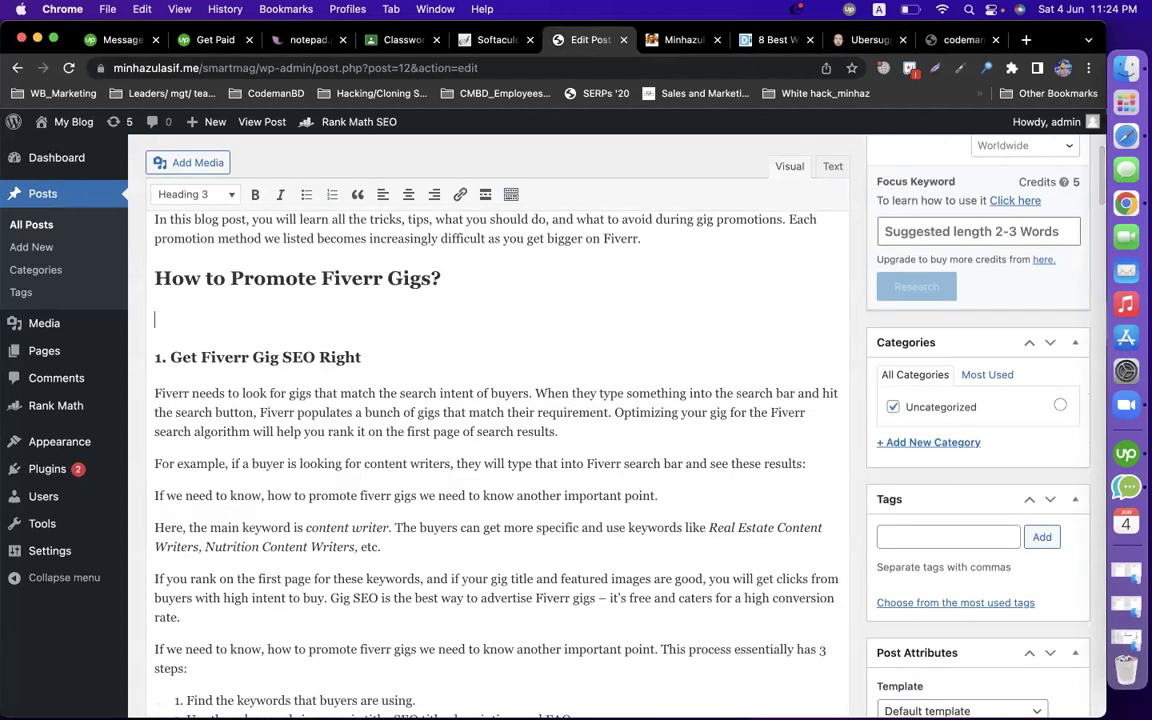
pyautogui.press('super+v')
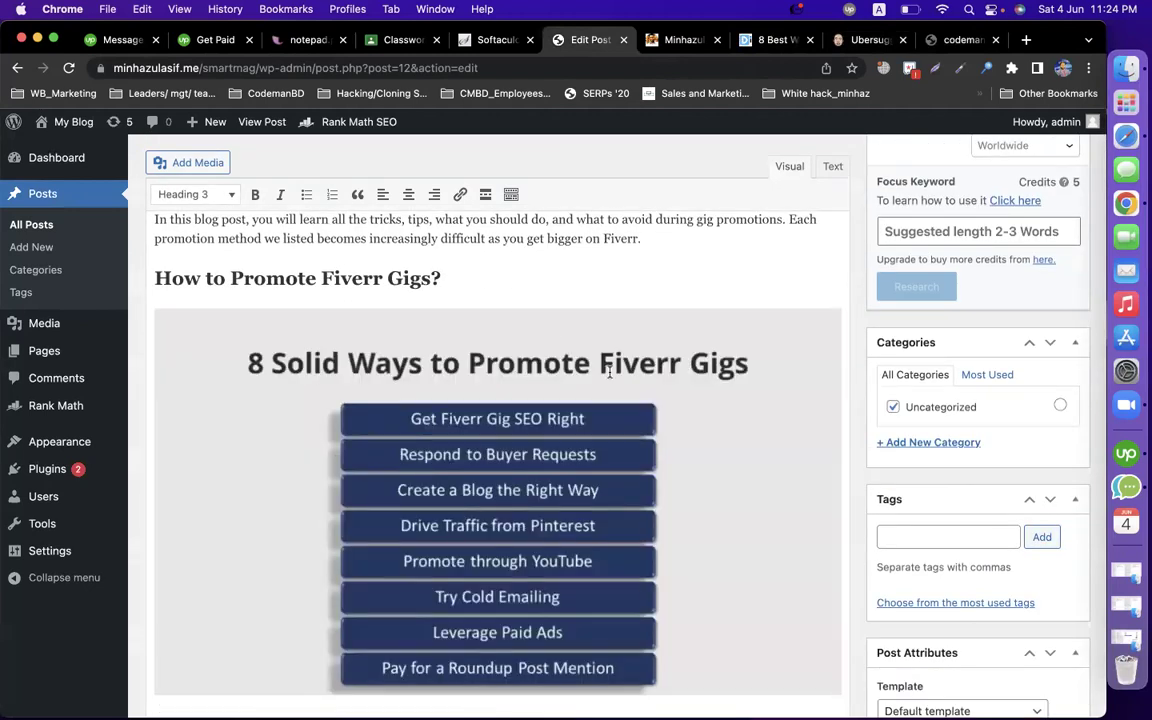
# Step: Remove "Infographic - " from the pasted image's alternative text so it reads "How to promote fiverr gig", and update the image
pyautogui.click(645, 395)
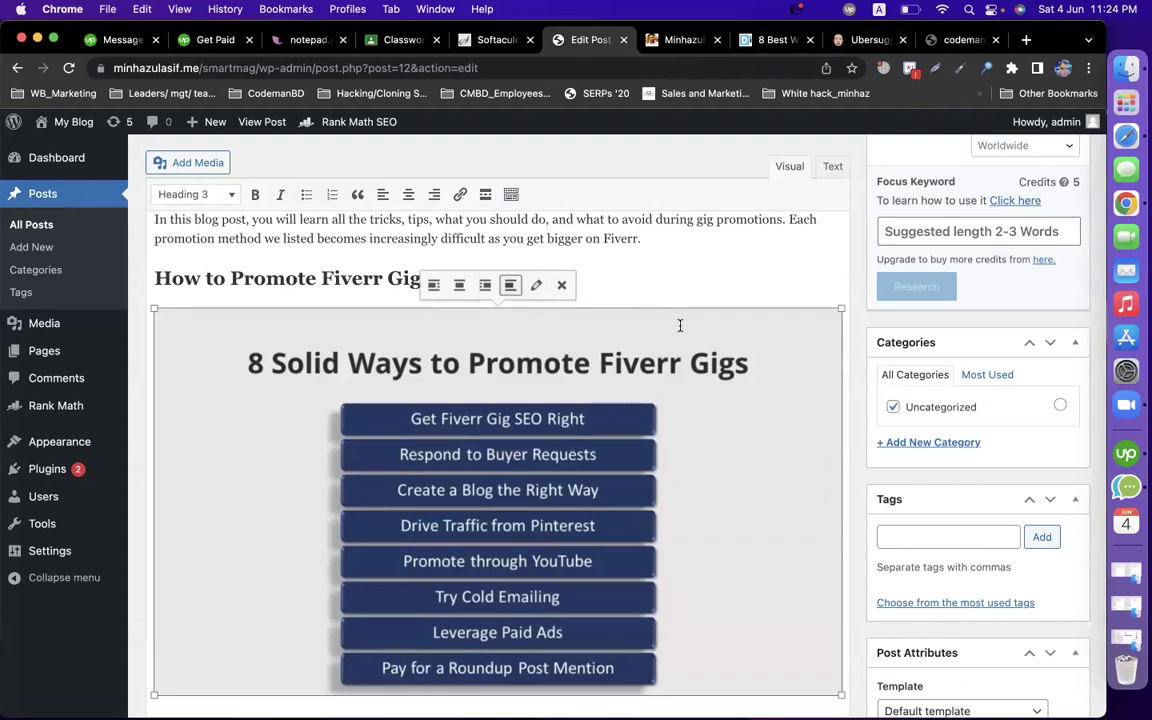
pyautogui.click(536, 285)
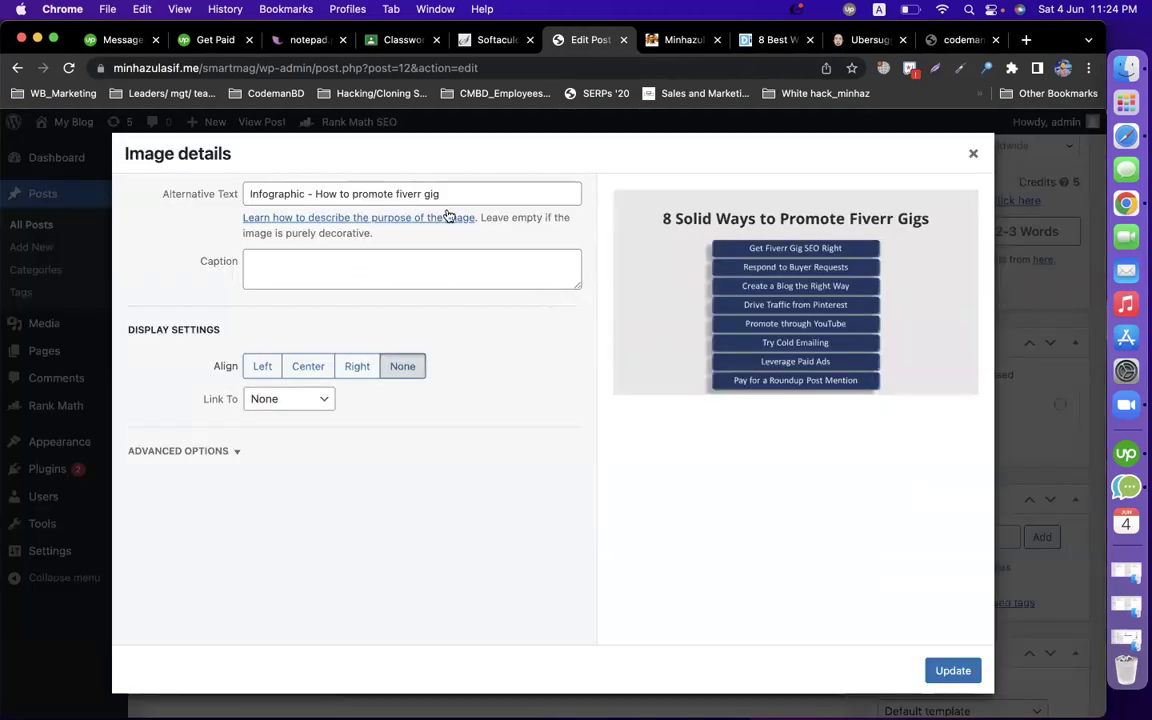
pyautogui.click(352, 194)
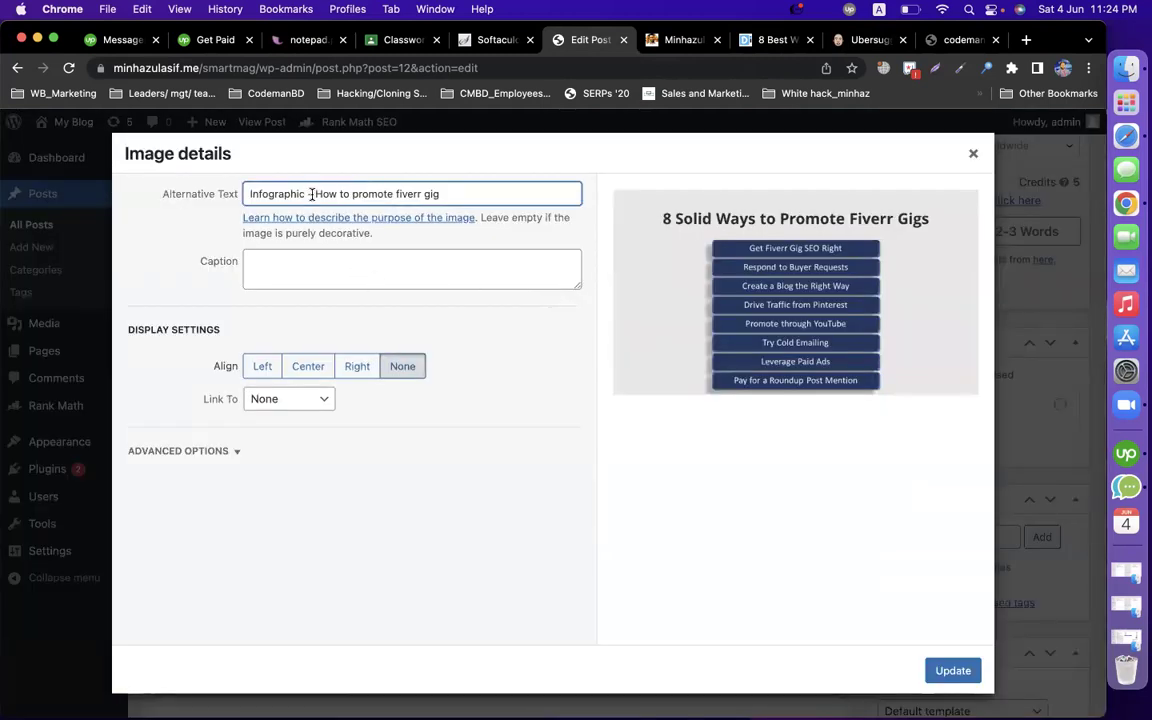
pyautogui.moveTo(315, 194); pyautogui.dragTo(249, 194)
pyautogui.click(316, 194)
pyautogui.press('BackSpace')
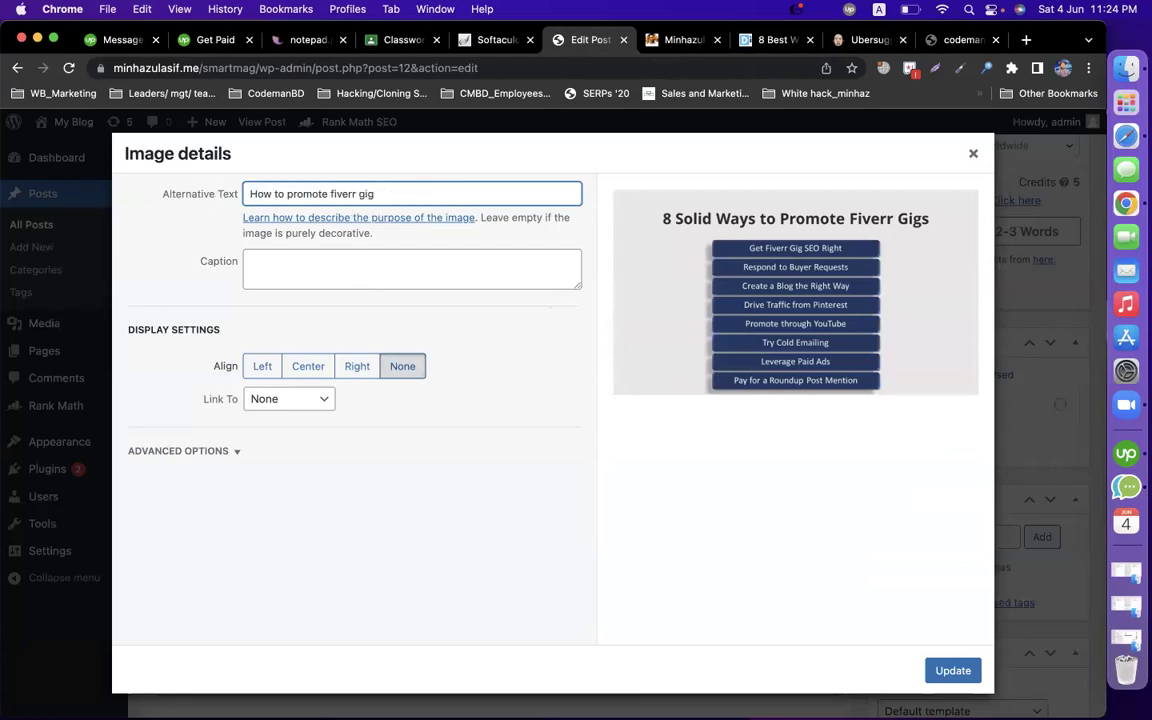
pyautogui.doubleClick(368, 194)
pyautogui.click(393, 197)
pyautogui.click(952, 671)
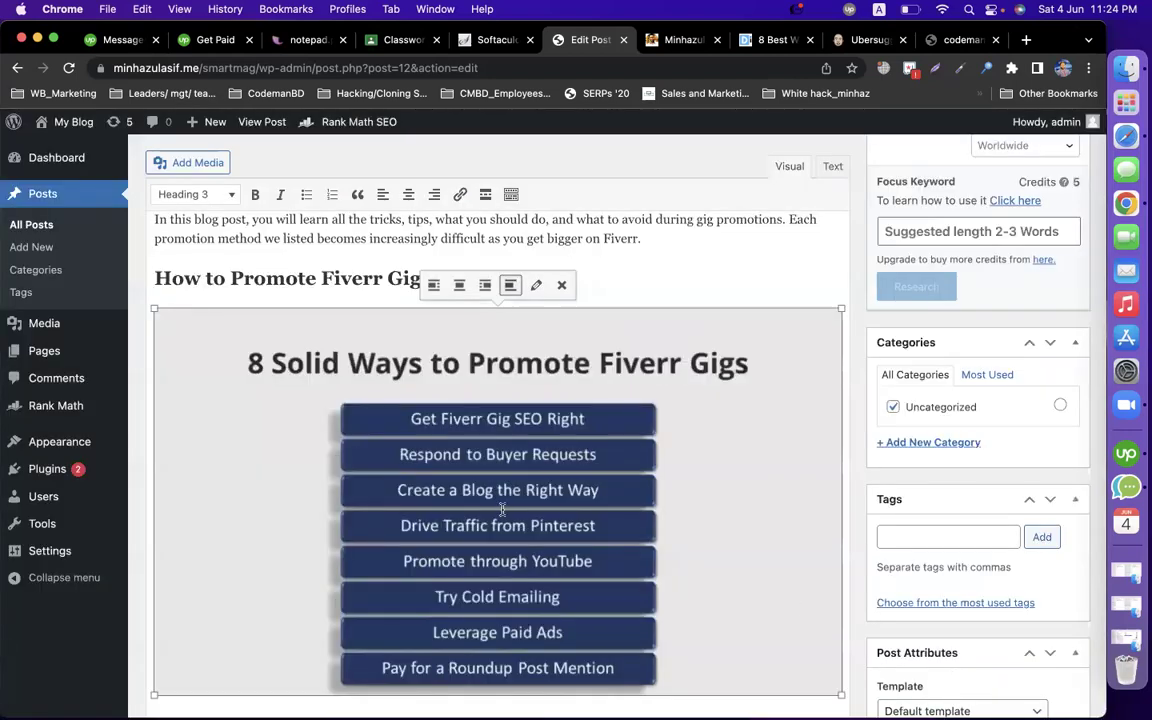
# Step: Copy the 'Results for "content writer"' screenshot from the digigrow.co article
pyautogui.scroll(-5, 502, 508)
pyautogui.scroll(-5, 428, 462)
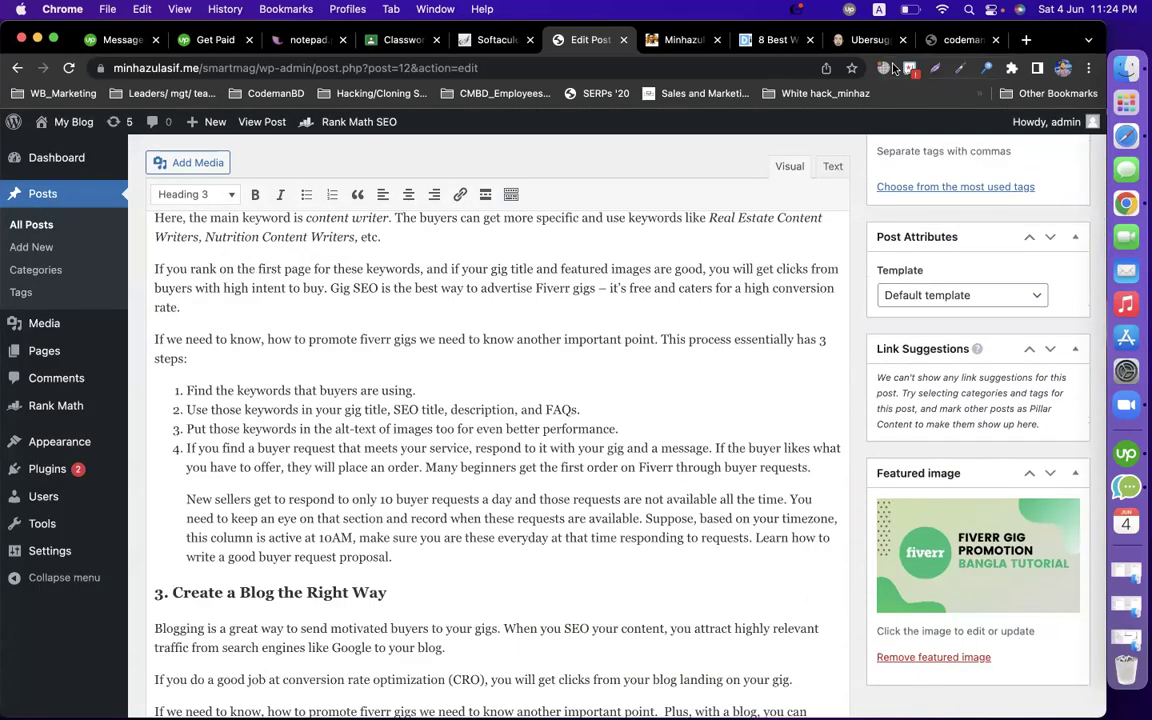
pyautogui.click(944, 40)
pyautogui.click(765, 40)
pyautogui.scroll(-5, 452, 405)
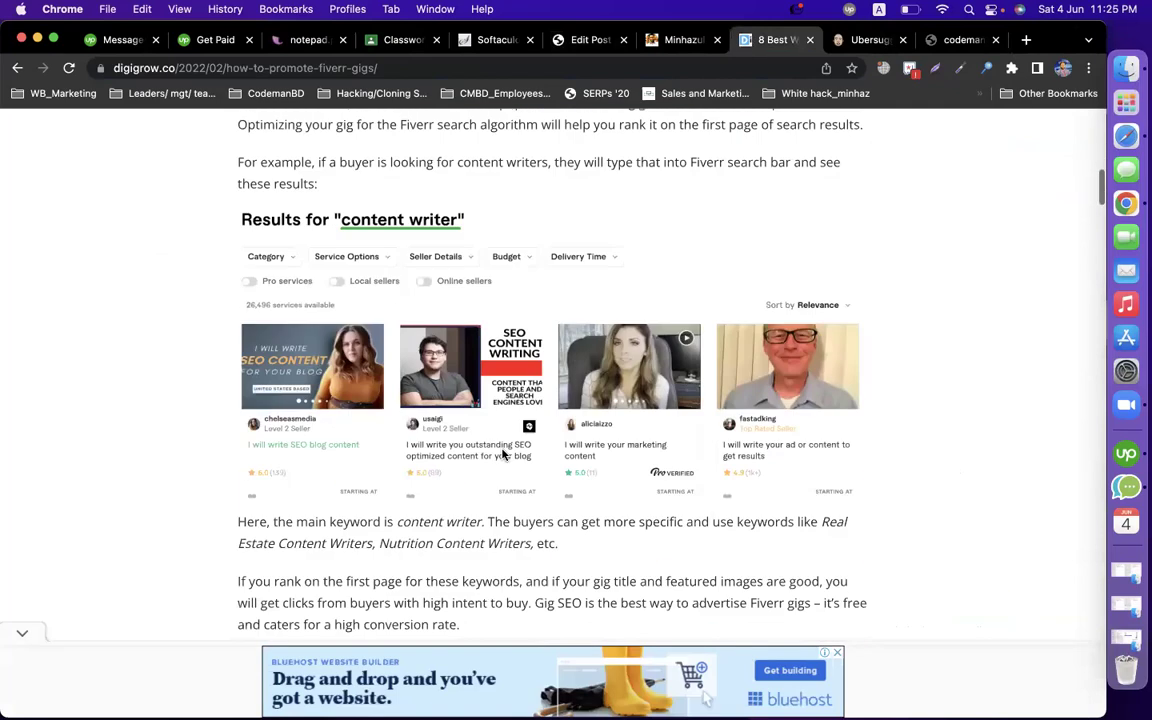
pyautogui.rightClick(388, 338)
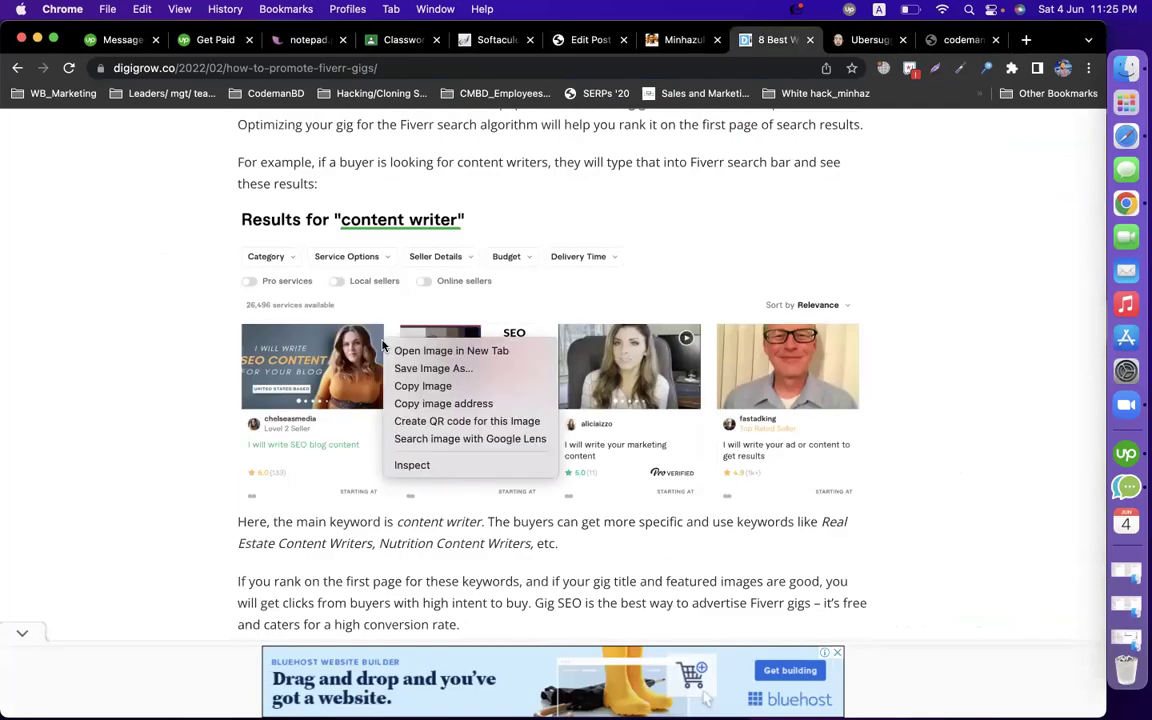
pyautogui.click(425, 386)
# Step: Paste the copied content writer screenshot into the post below the "3. Create a Blog the Right Way" heading
pyautogui.click(588, 40)
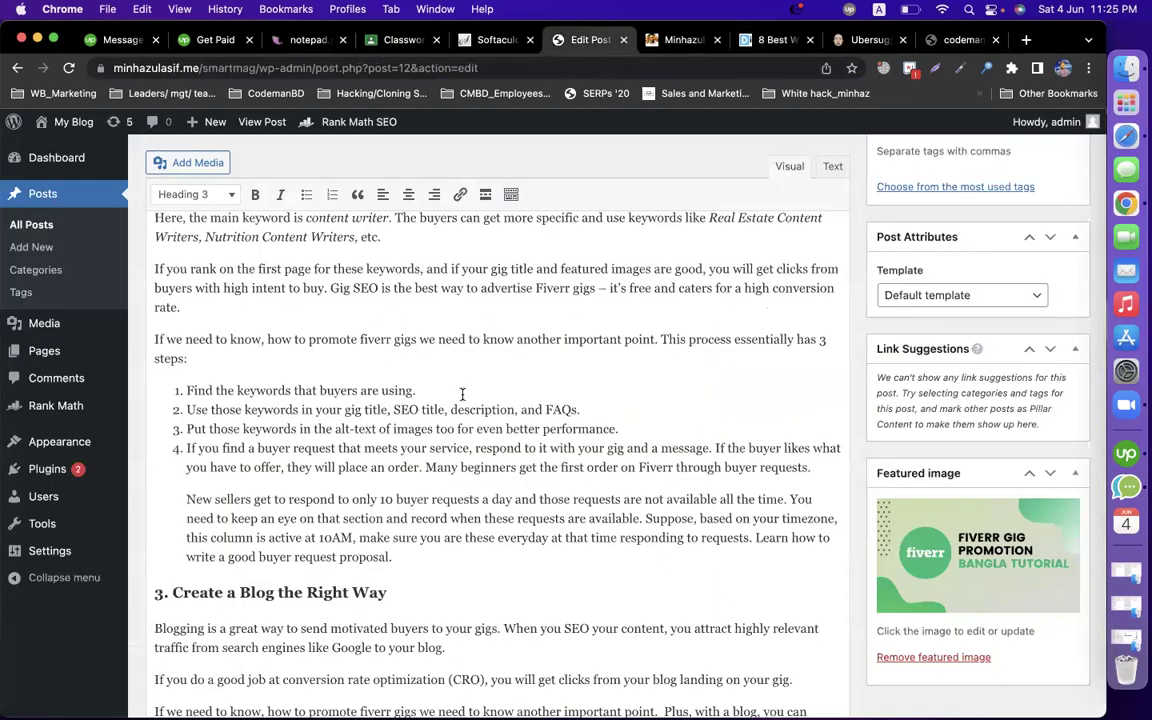
pyautogui.scroll(-5, 462, 394)
pyautogui.click(488, 329)
pyautogui.press('Return')
pyautogui.press('super+v')
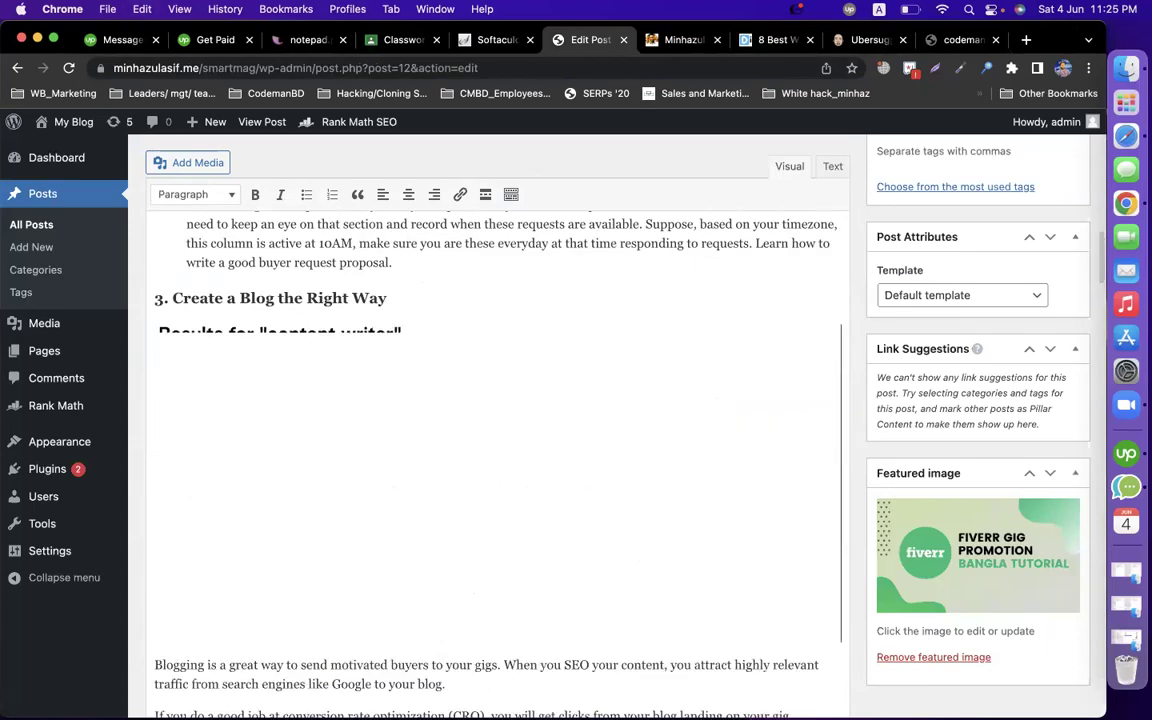
# Step: Review the SEO score and the remaining Rank Math readability checks, including images in the content and a number in the SEO title
pyautogui.scroll(-10, 527, 393)
pyautogui.scroll(-15, 1024, 537)
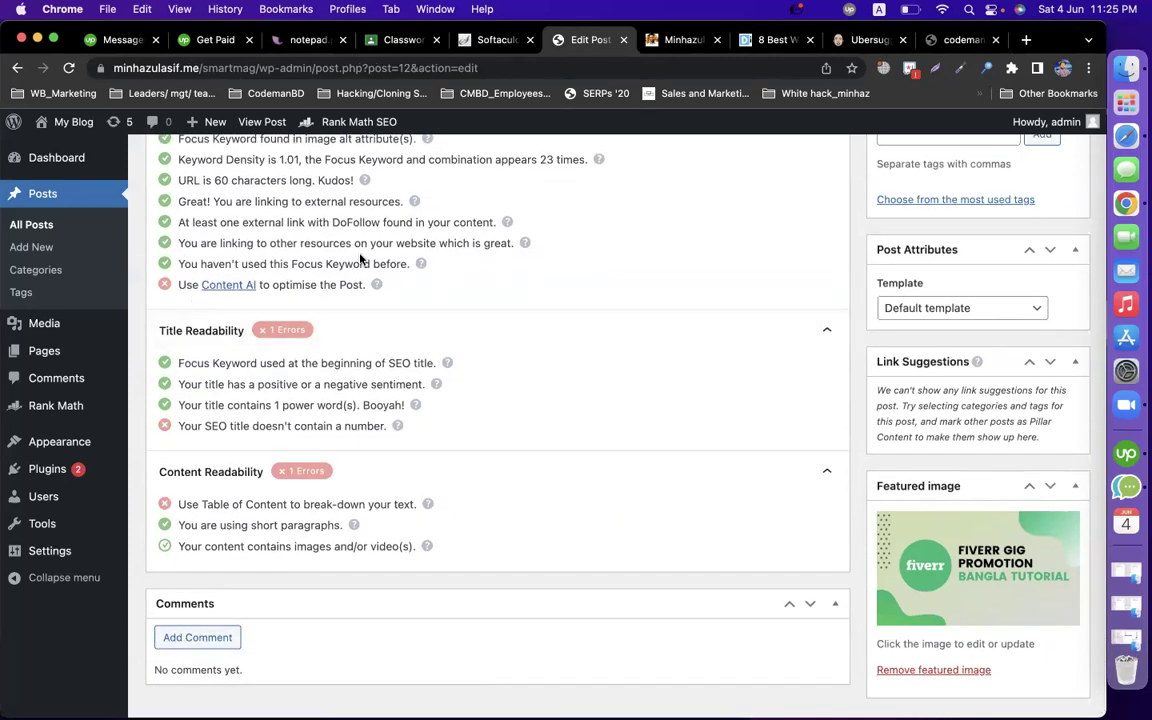
pyautogui.scroll(15, 361, 259)
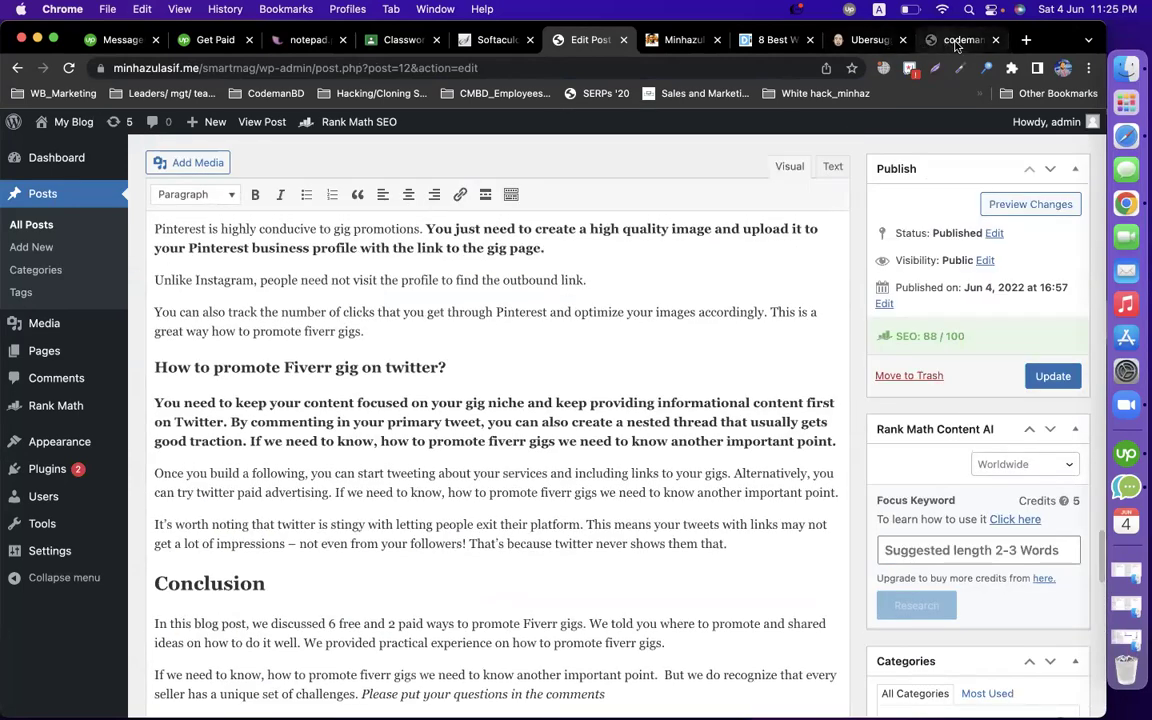
pyautogui.scroll(-15, 717, 396)
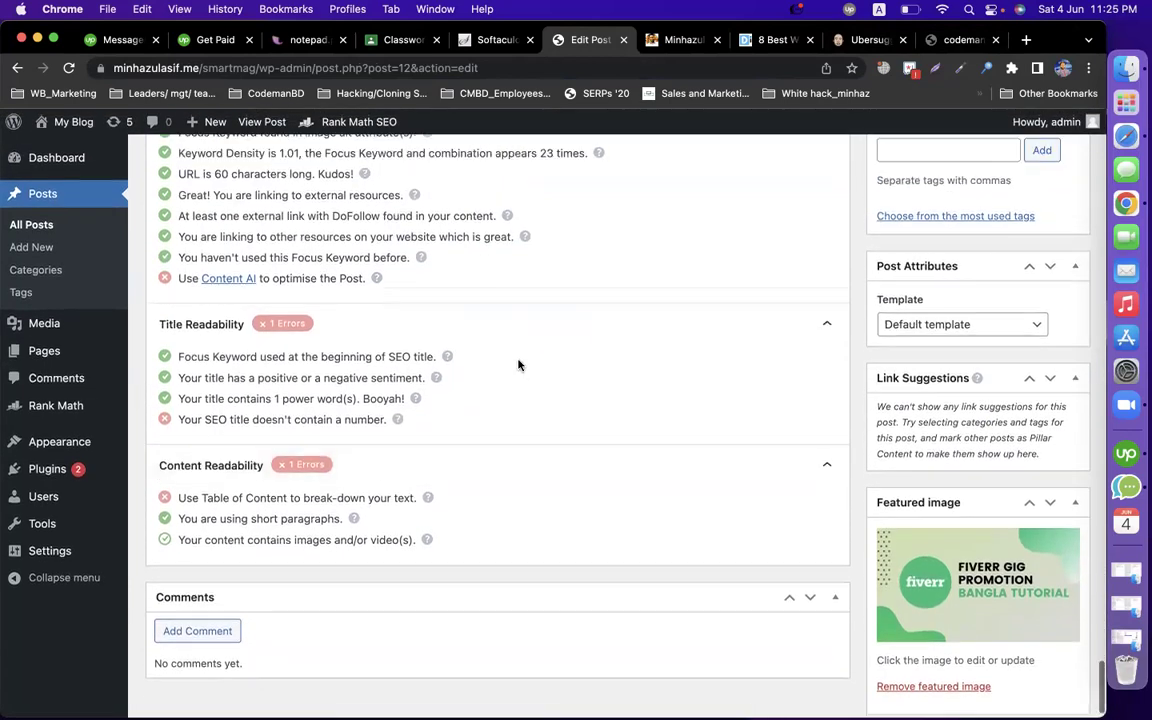
pyautogui.scroll(1, 518, 364)
pyautogui.moveTo(182, 484); pyautogui.dragTo(383, 485)
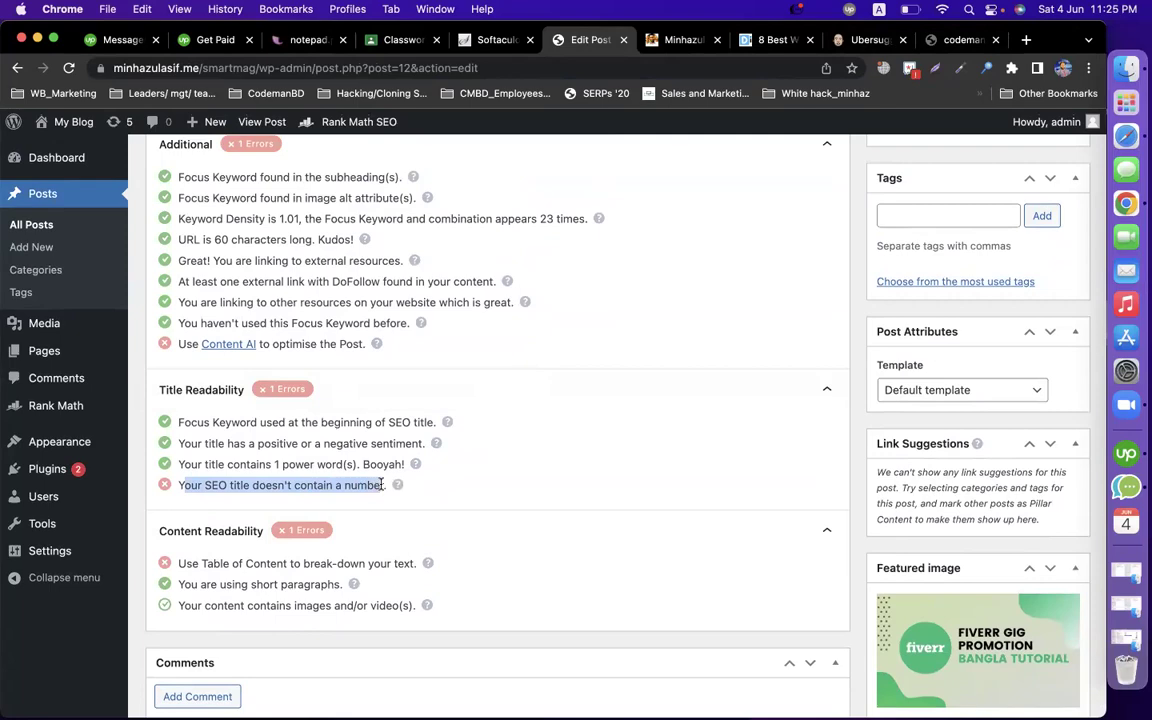
# Step: Add 2022 to the end of the post title "How to promote fiverr gigs"
pyautogui.scroll(20, 882, 416)
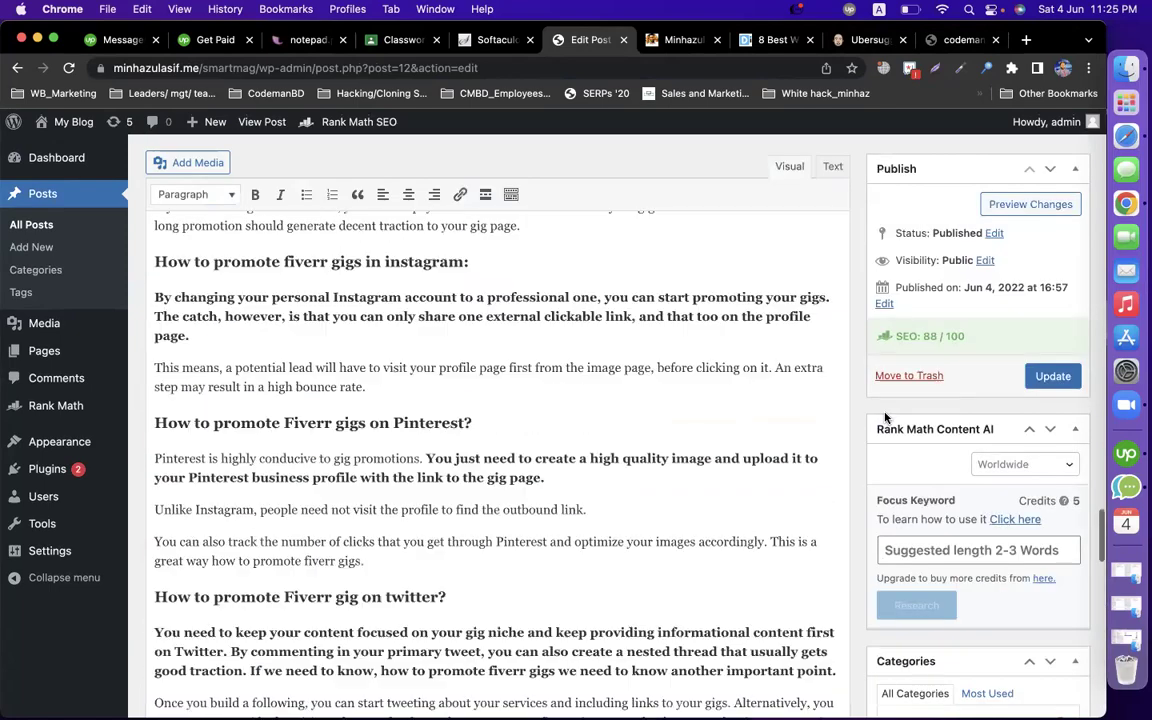
pyautogui.scroll(15, 885, 418)
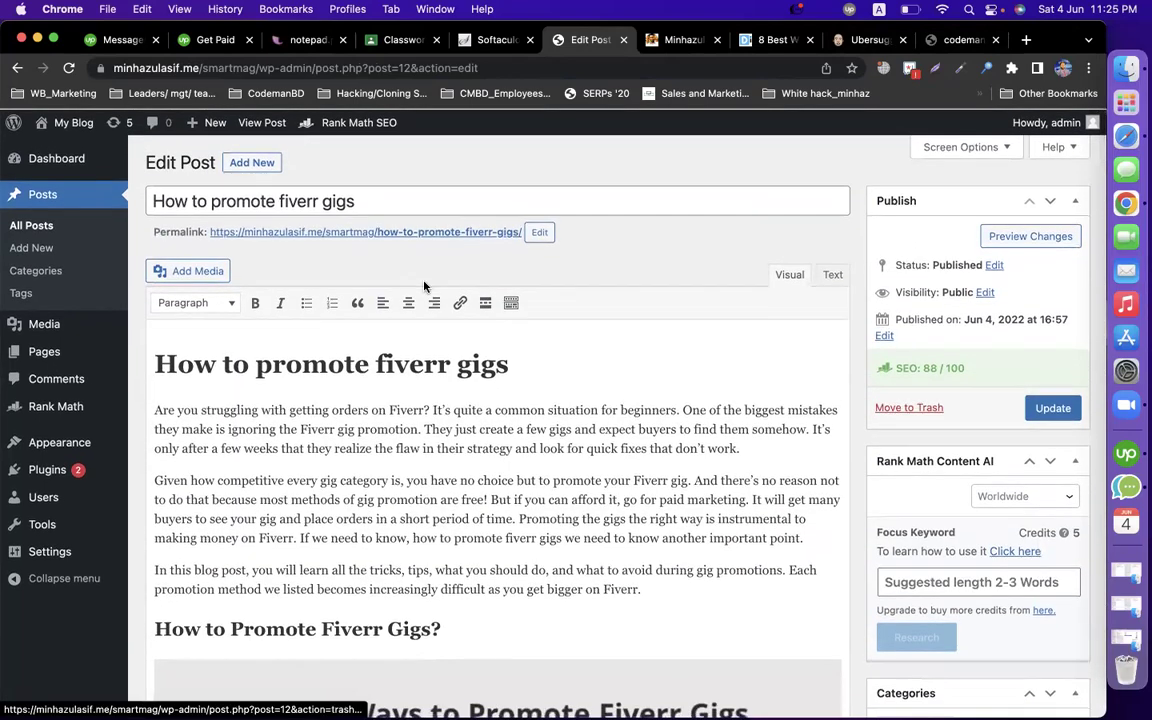
pyautogui.click(418, 201)
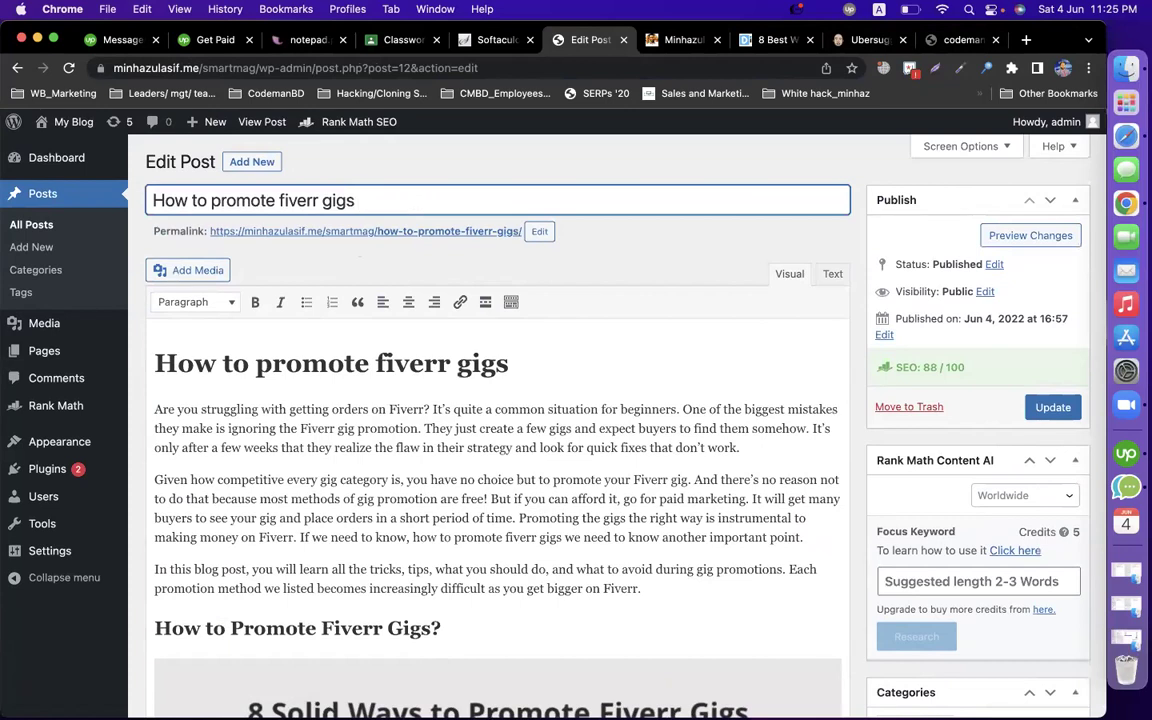
pyautogui.write('2022')
pyautogui.doubleClick(385, 200)
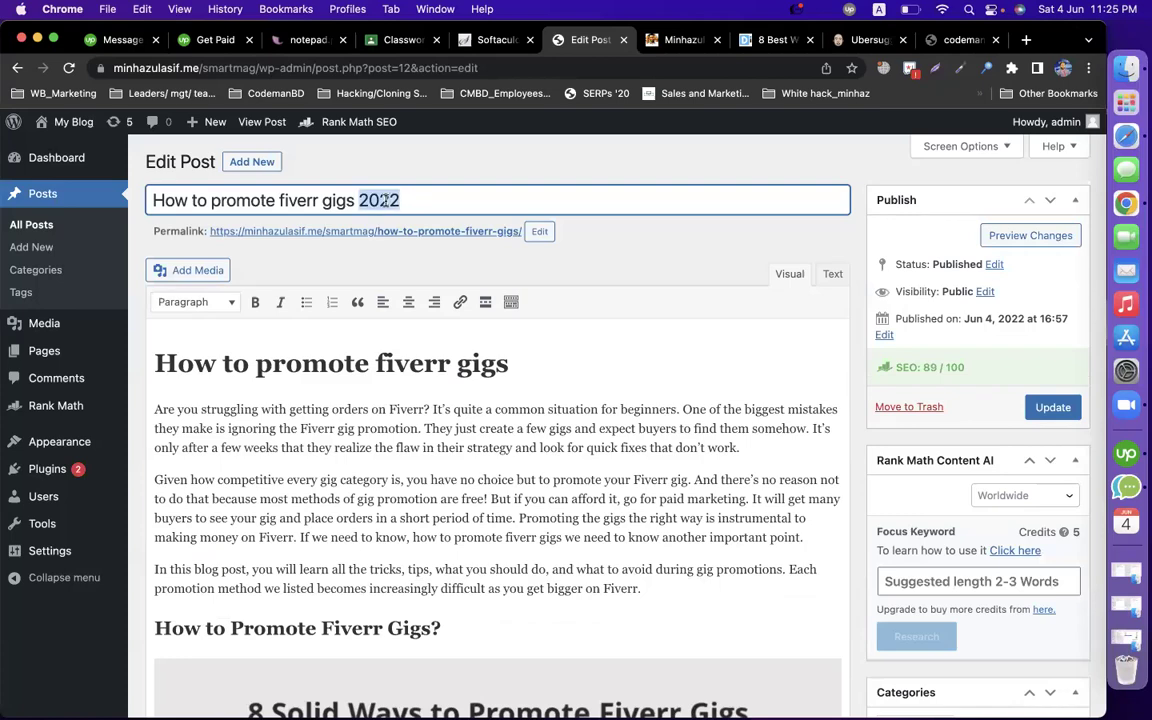
# Step: Examine Rank Math's title readability and content readability checks, including the number in the SEO title and the images or videos item
pyautogui.scroll(-20, 944, 630)
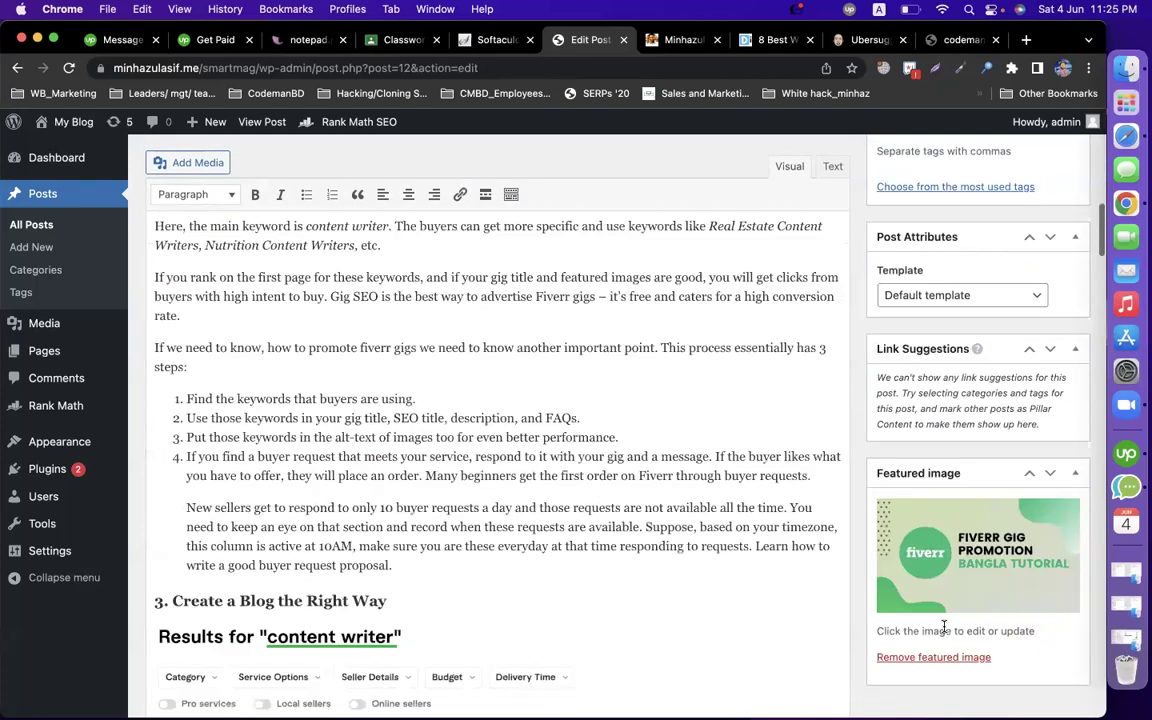
pyautogui.scroll(-20, 944, 627)
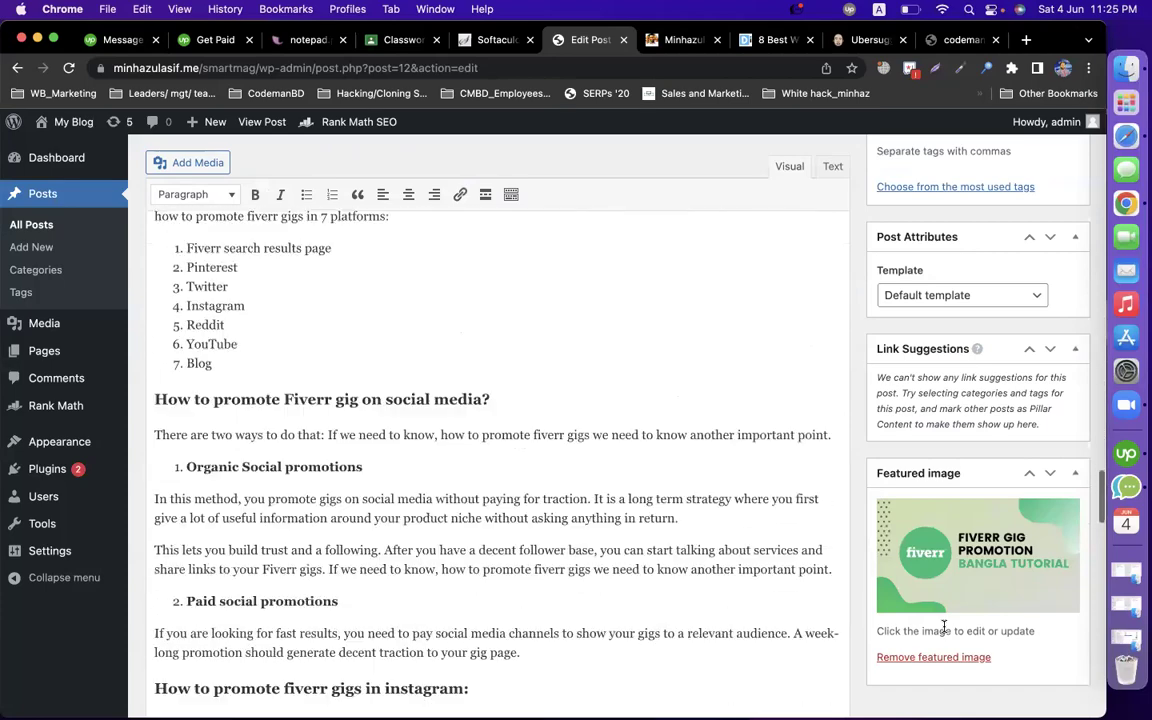
pyautogui.scroll(-5, 944, 627)
pyautogui.scroll(2, 360, 504)
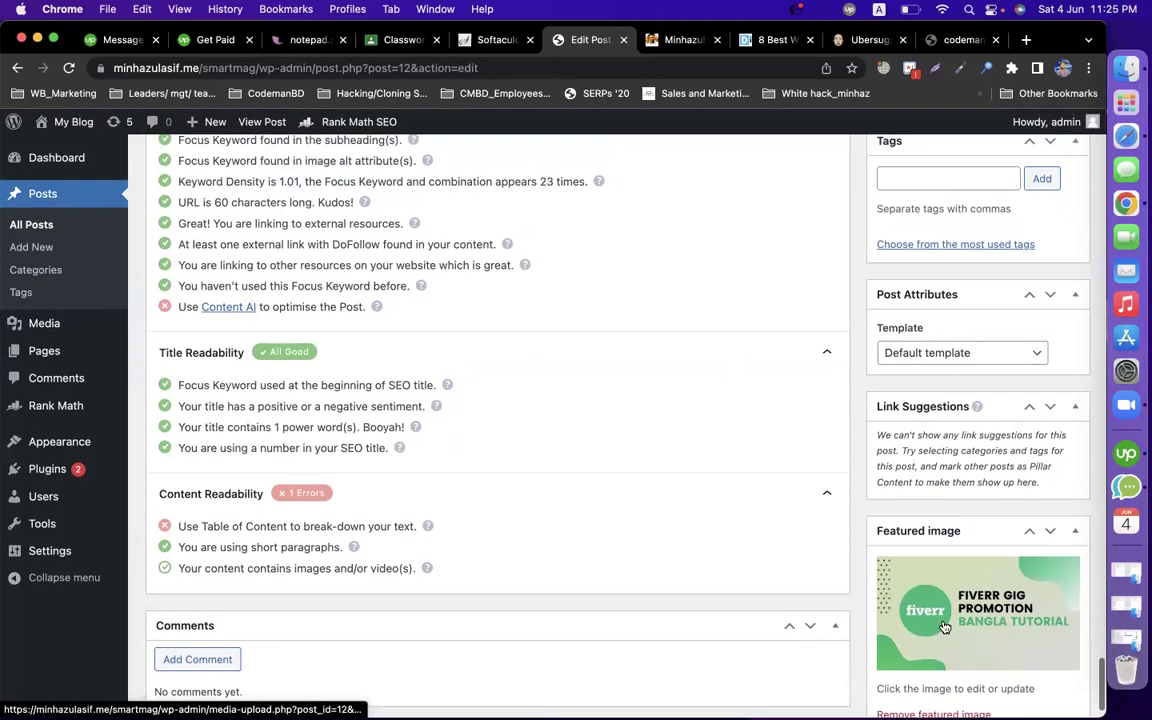
pyautogui.tripleClick(277, 442)
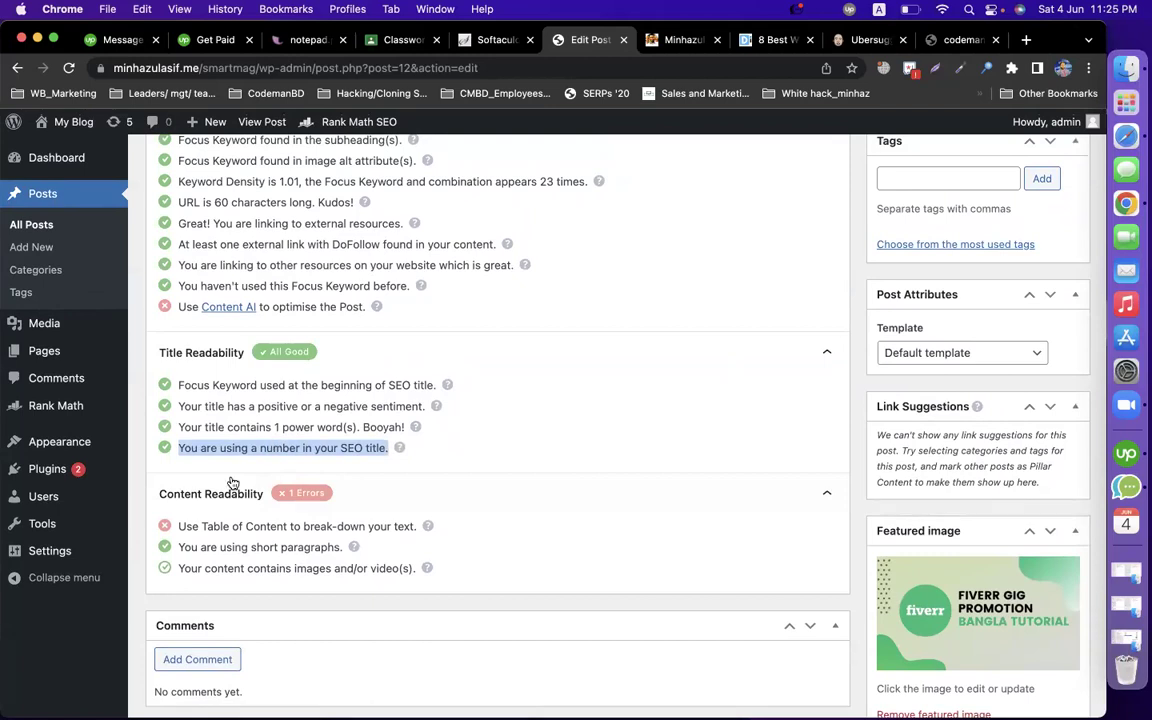
pyautogui.click(200, 524)
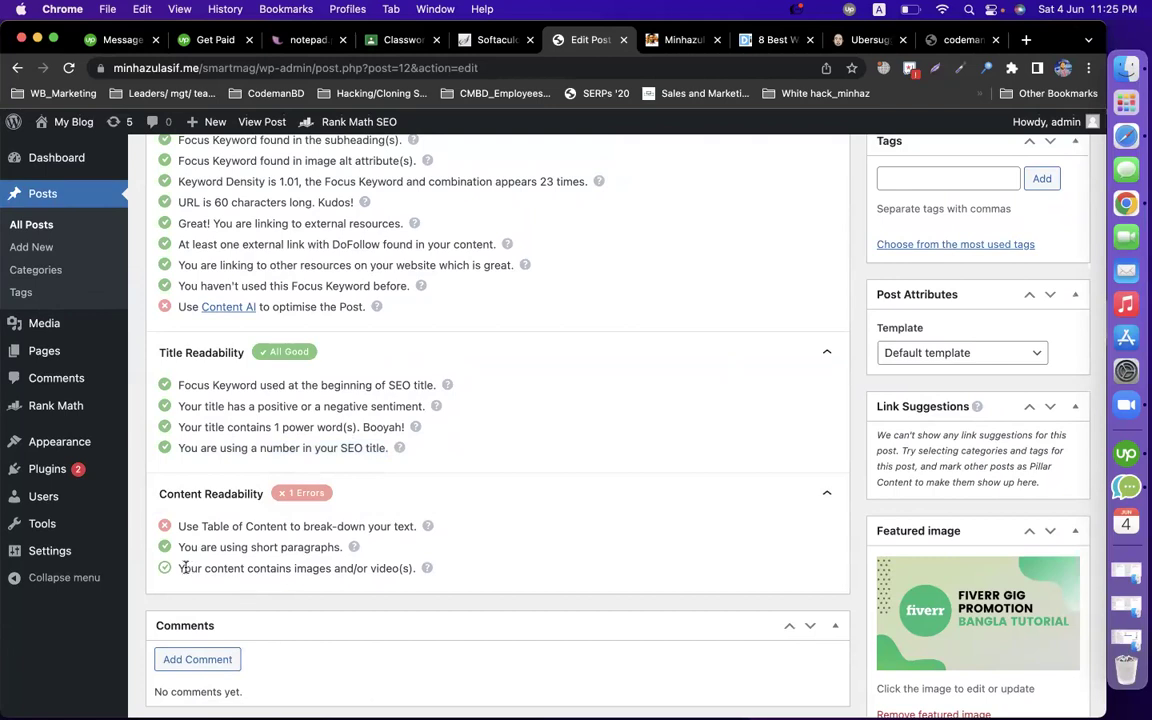
pyautogui.moveTo(186, 568); pyautogui.dragTo(411, 570)
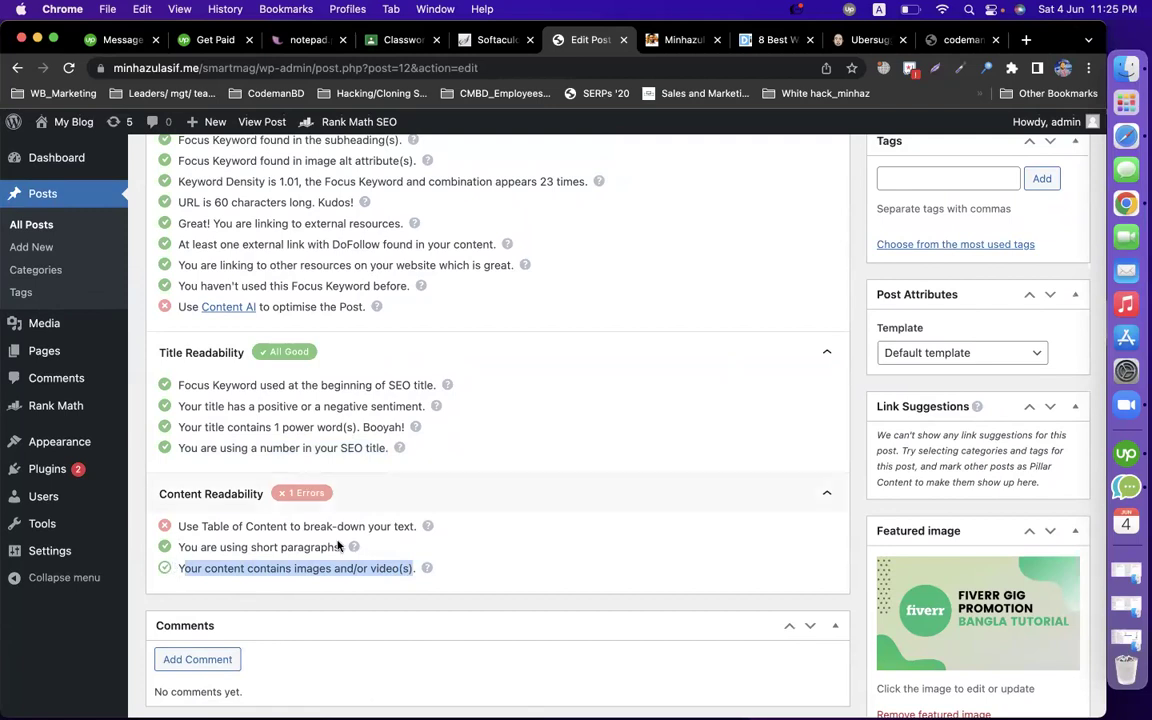
# Step: Copy the Fiverr menu screenshot showing Buyer Requests from section 2 of the digigrow.co article
pyautogui.scroll(15, 616, 466)
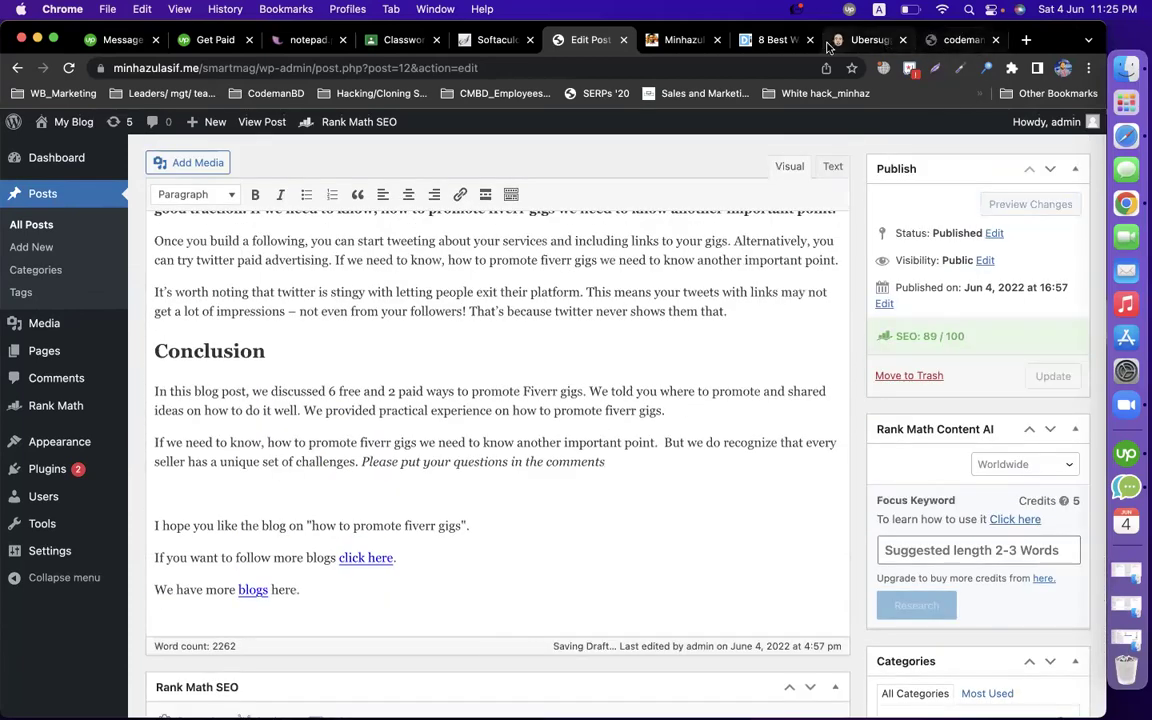
pyautogui.click(762, 42)
pyautogui.scroll(-20, 656, 400)
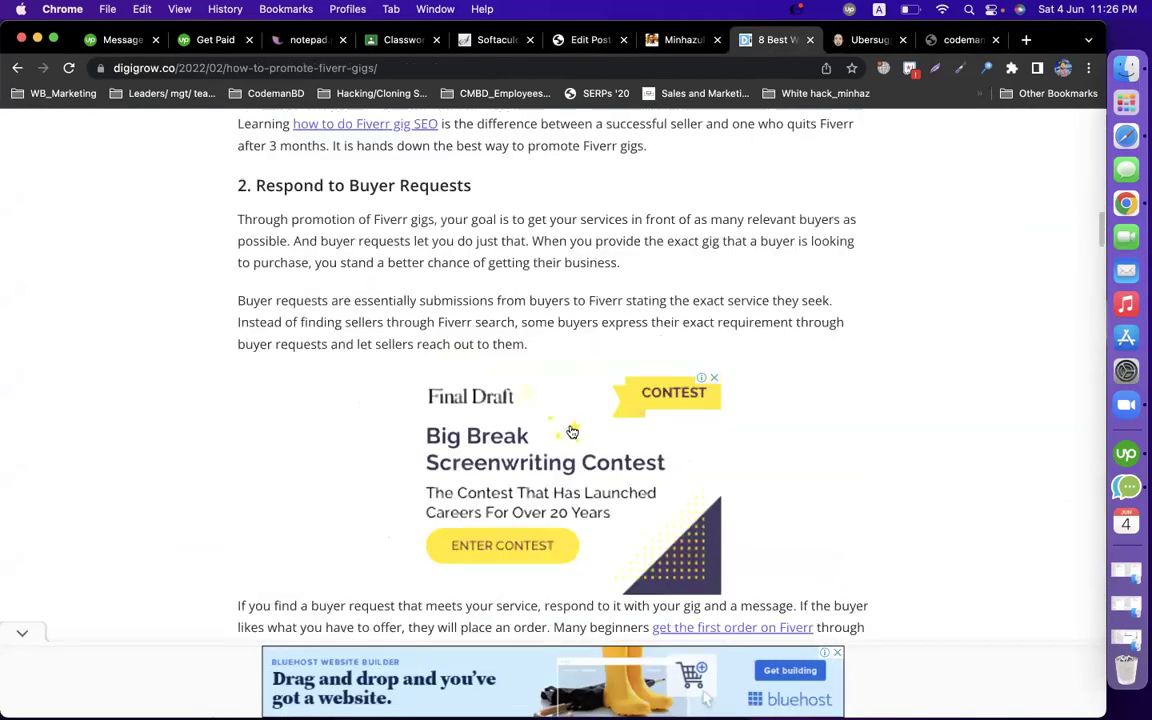
pyautogui.scroll(1, 571, 432)
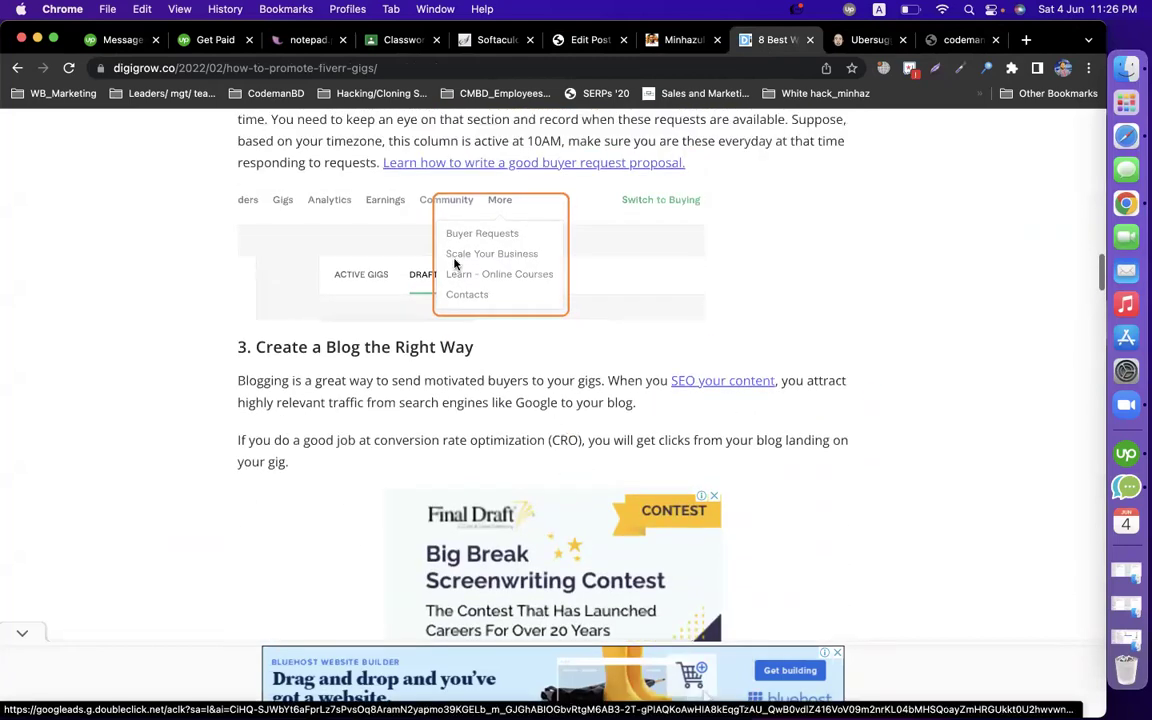
pyautogui.rightClick(463, 262)
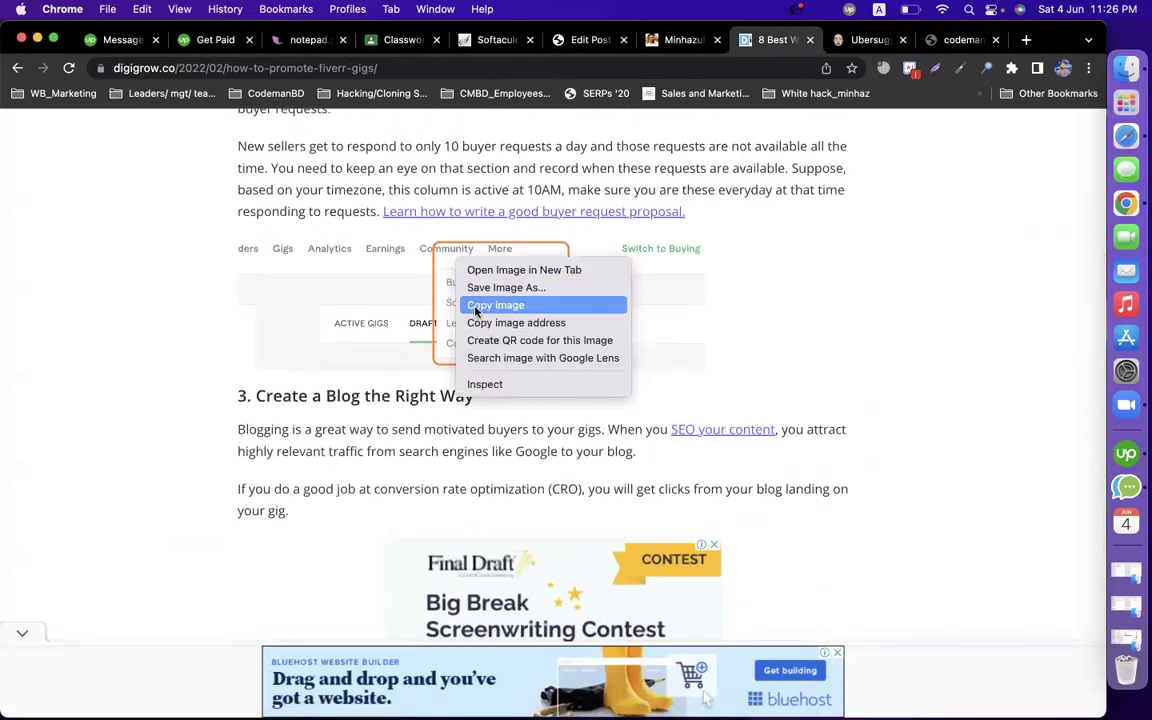
pyautogui.click(477, 307)
# Step: Paste the copied Buyer Requests screenshot into the post on a new line above the "Conclusion" heading
pyautogui.click(570, 40)
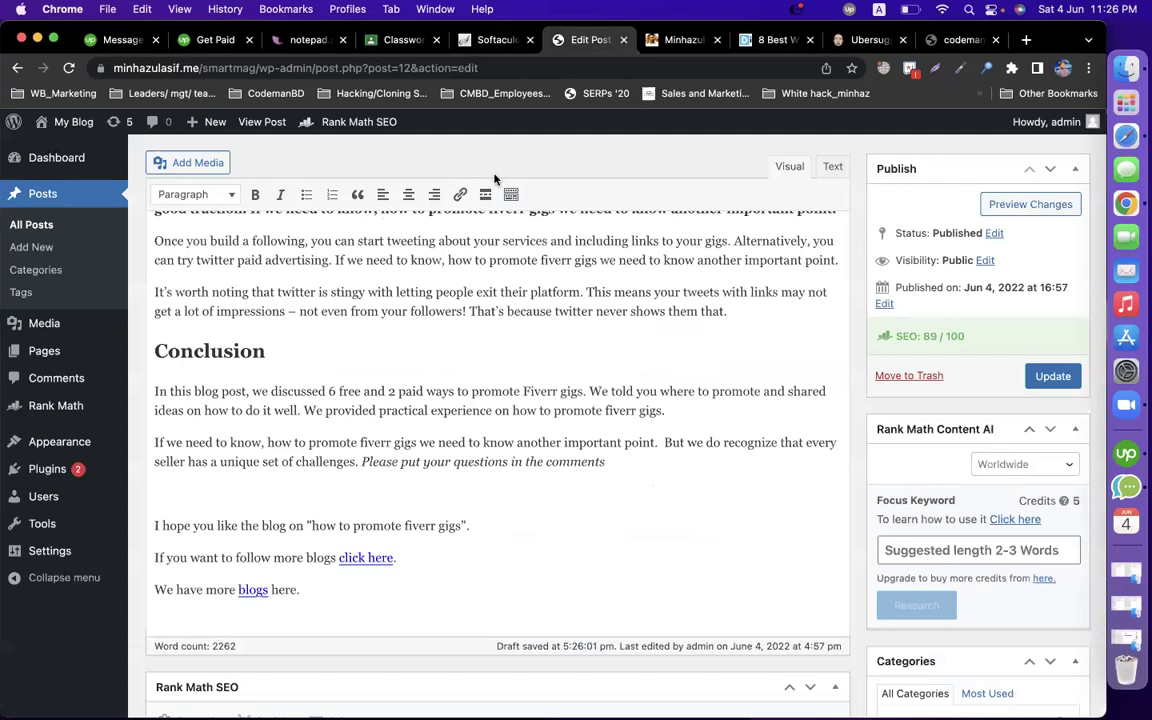
pyautogui.click(743, 313)
pyautogui.press('Return')
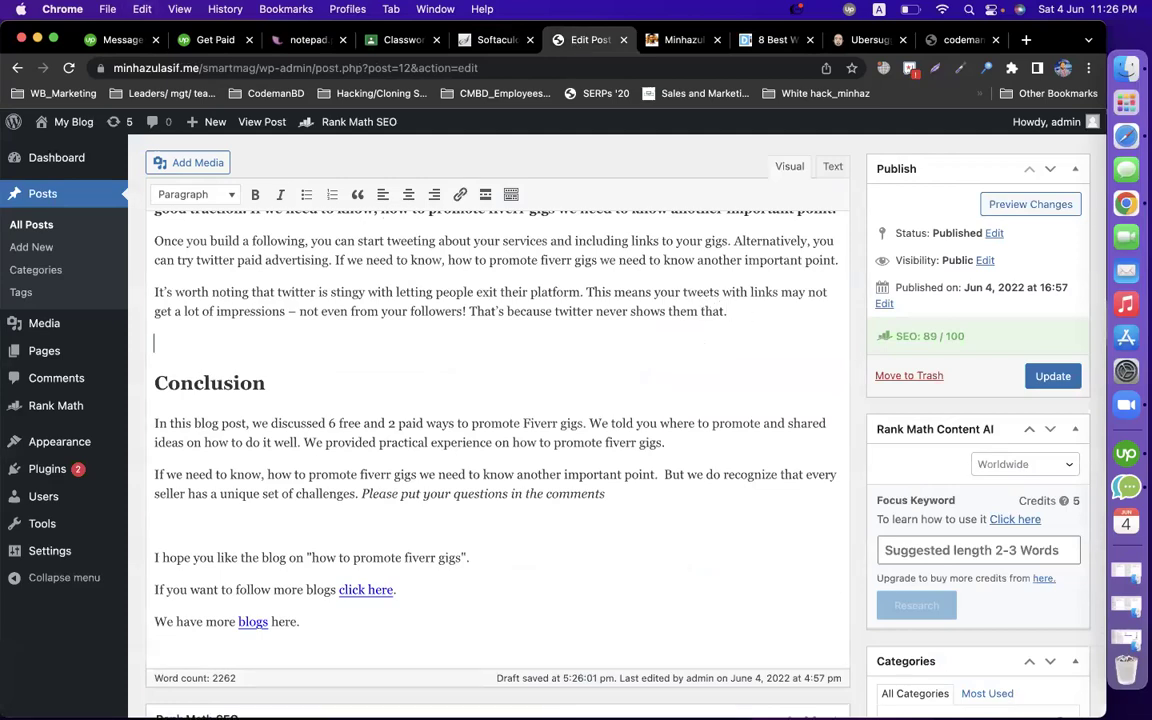
pyautogui.hotkey('ctrl', 'v')
# Step: Examine the content readability checks, including the Table of Content item, and the SEO score and pasted image in the post
pyautogui.scroll(-20, 835, 465)
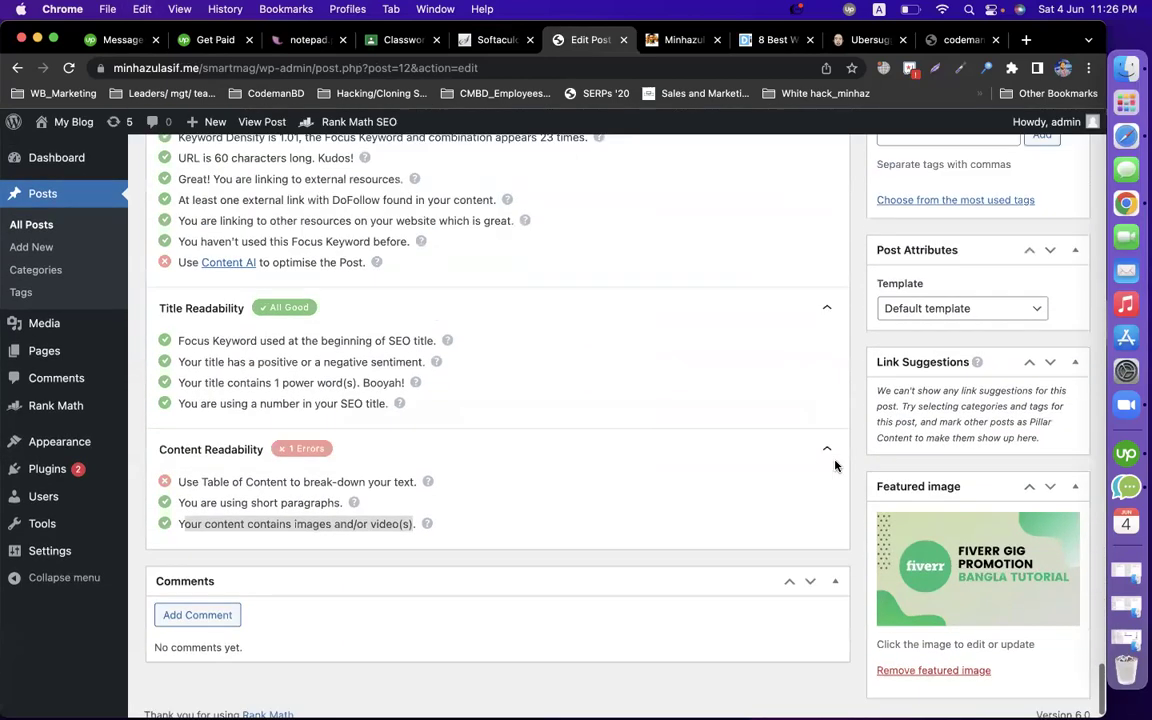
pyautogui.scroll(10, 835, 465)
pyautogui.scroll(-10, 633, 548)
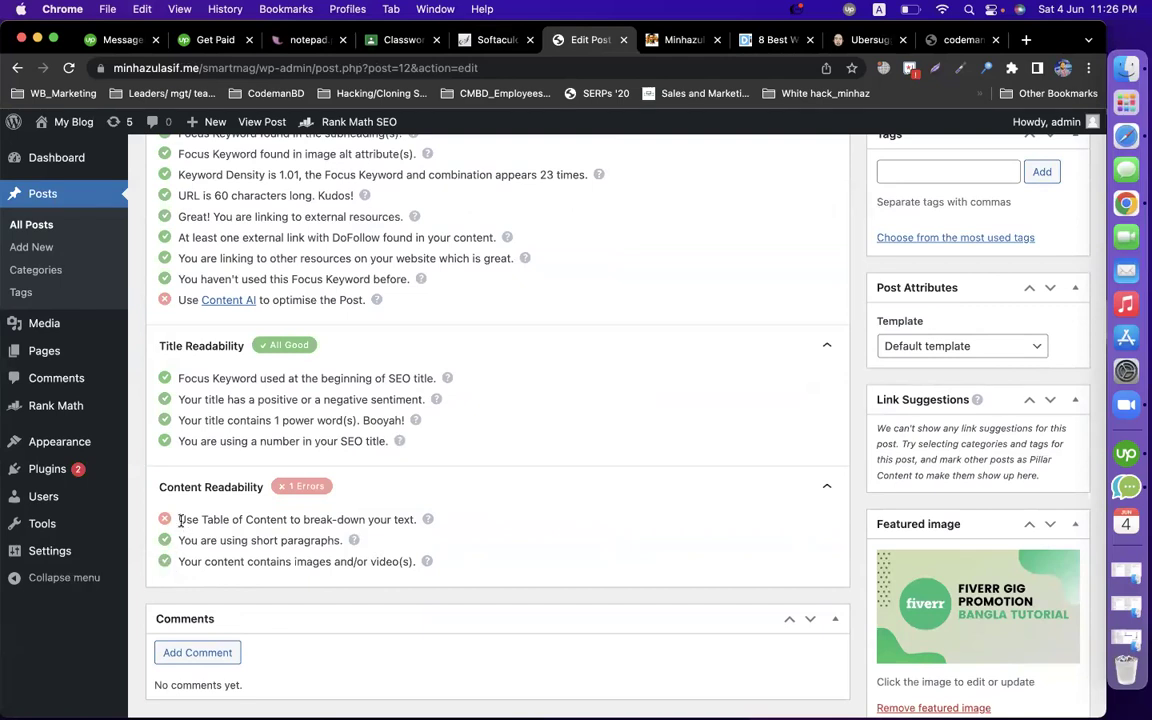
pyautogui.moveTo(178, 519); pyautogui.dragTo(413, 520)
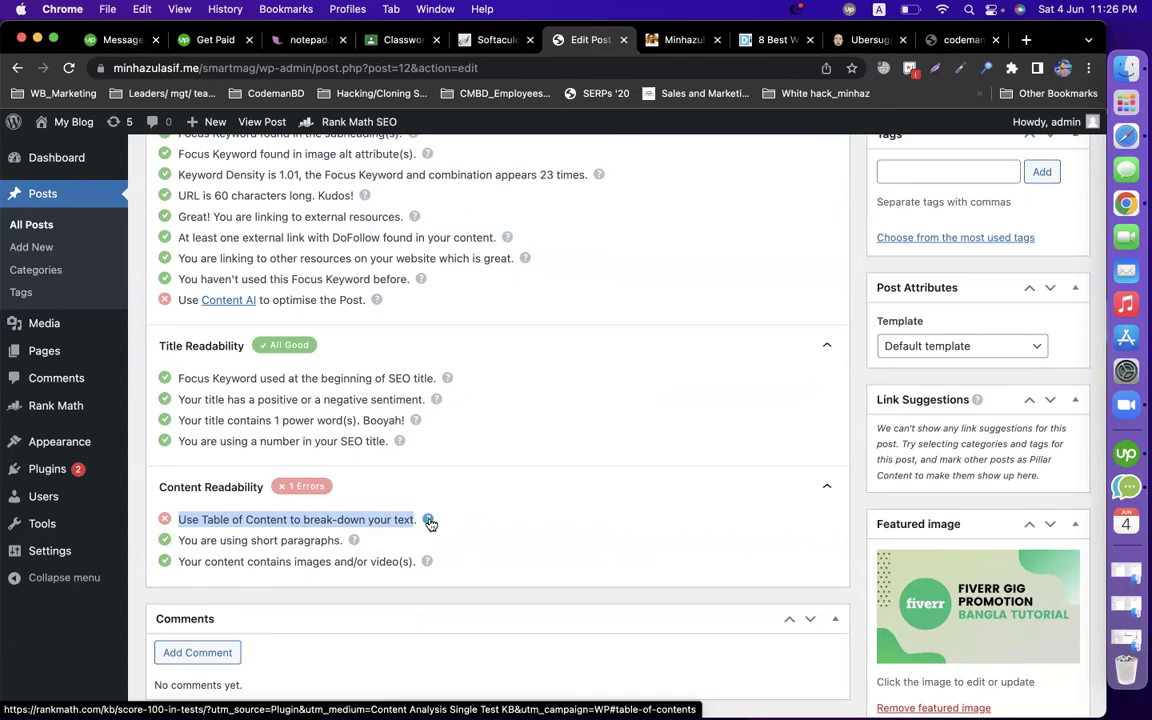
pyautogui.scroll(15, 794, 366)
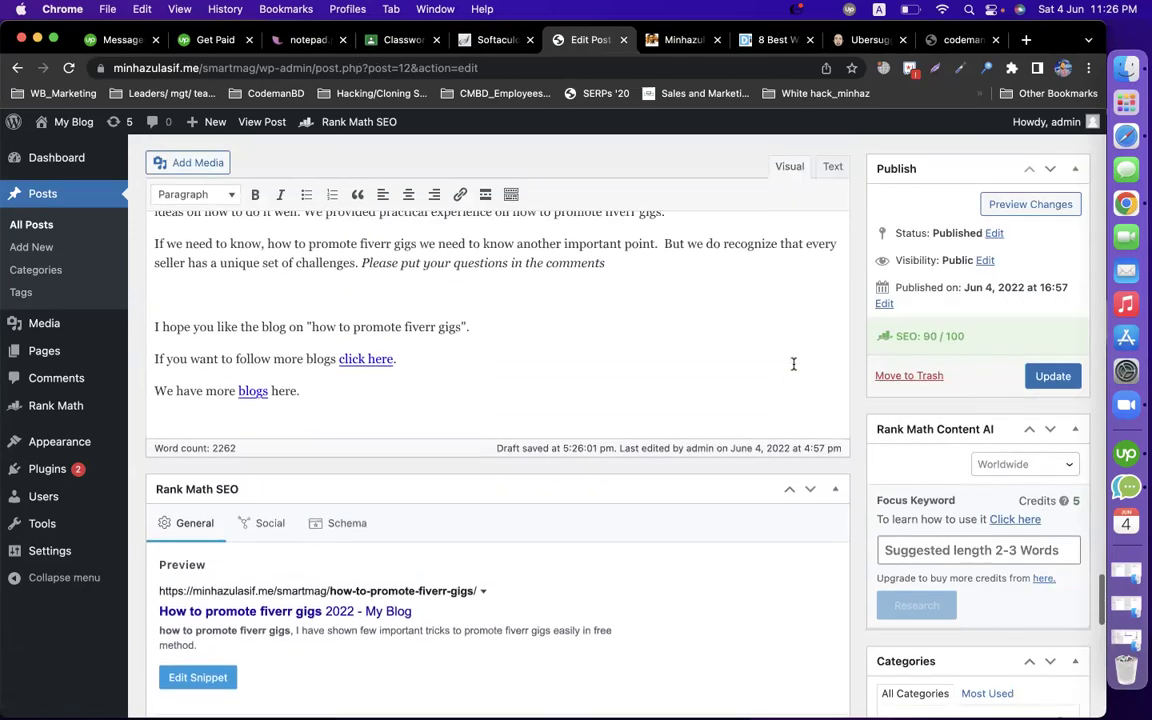
pyautogui.scroll(5, 794, 364)
pyautogui.scroll(-2, 785, 364)
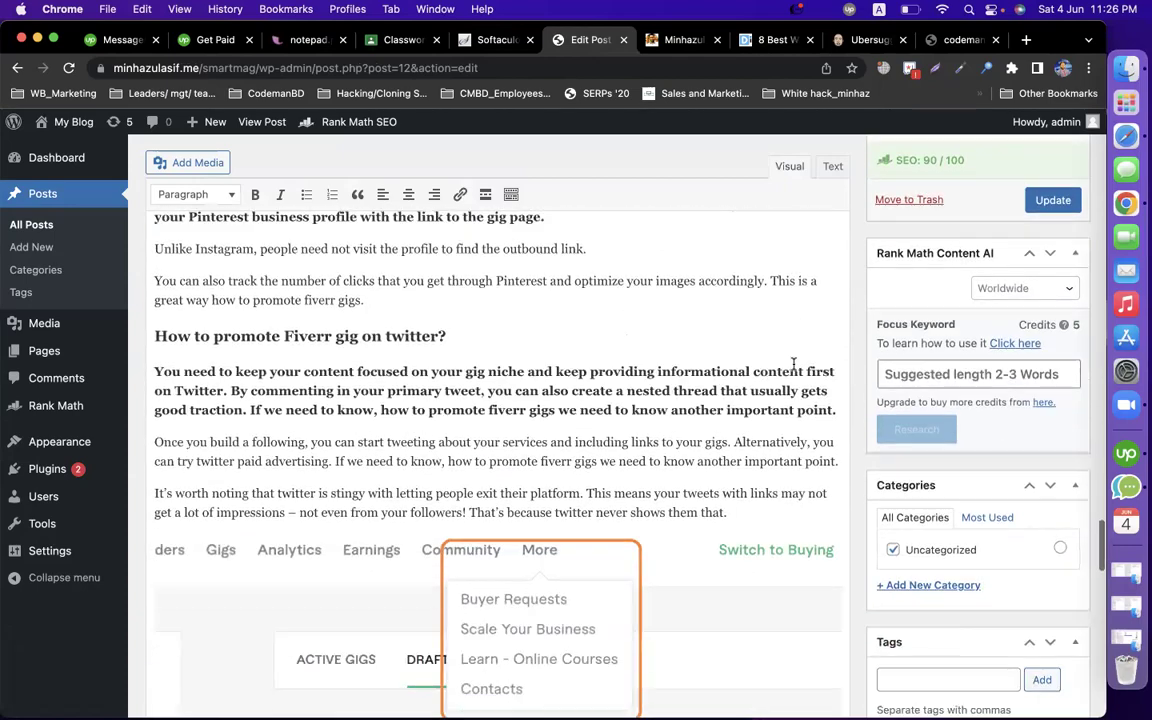
pyautogui.scroll(10, 663, 396)
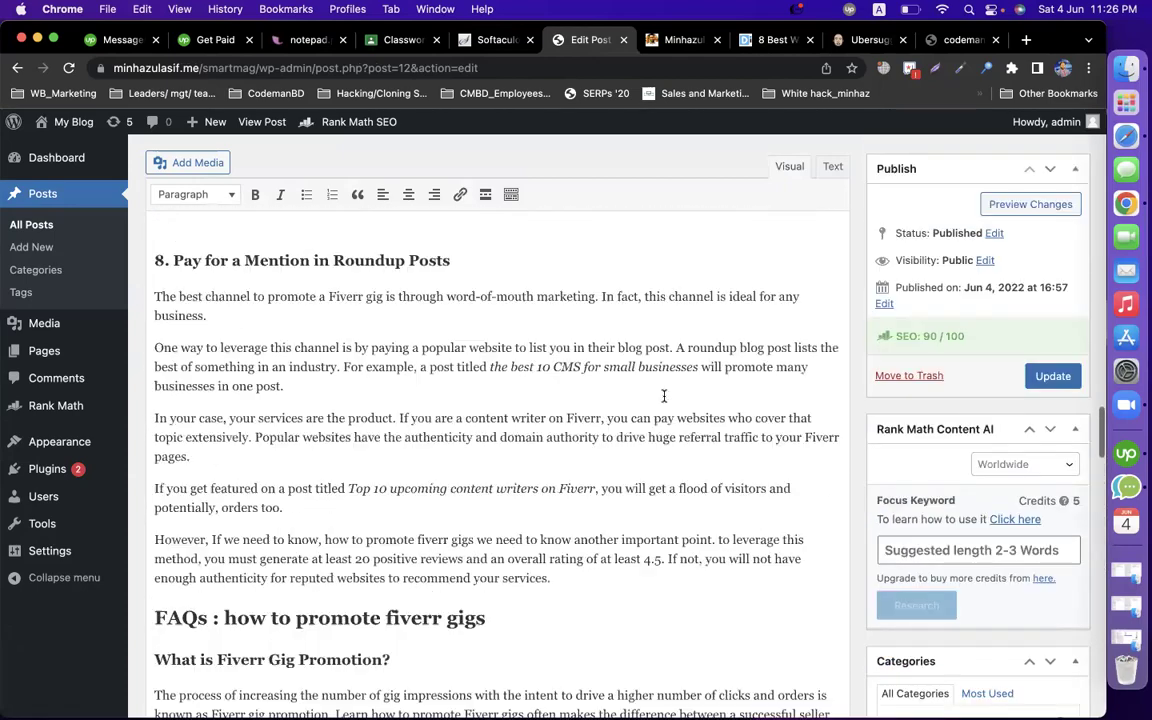
# Step: Split the second introduction paragraph so that "It will get many buyers" starts a new paragraph
pyautogui.scroll(15, 663, 396)
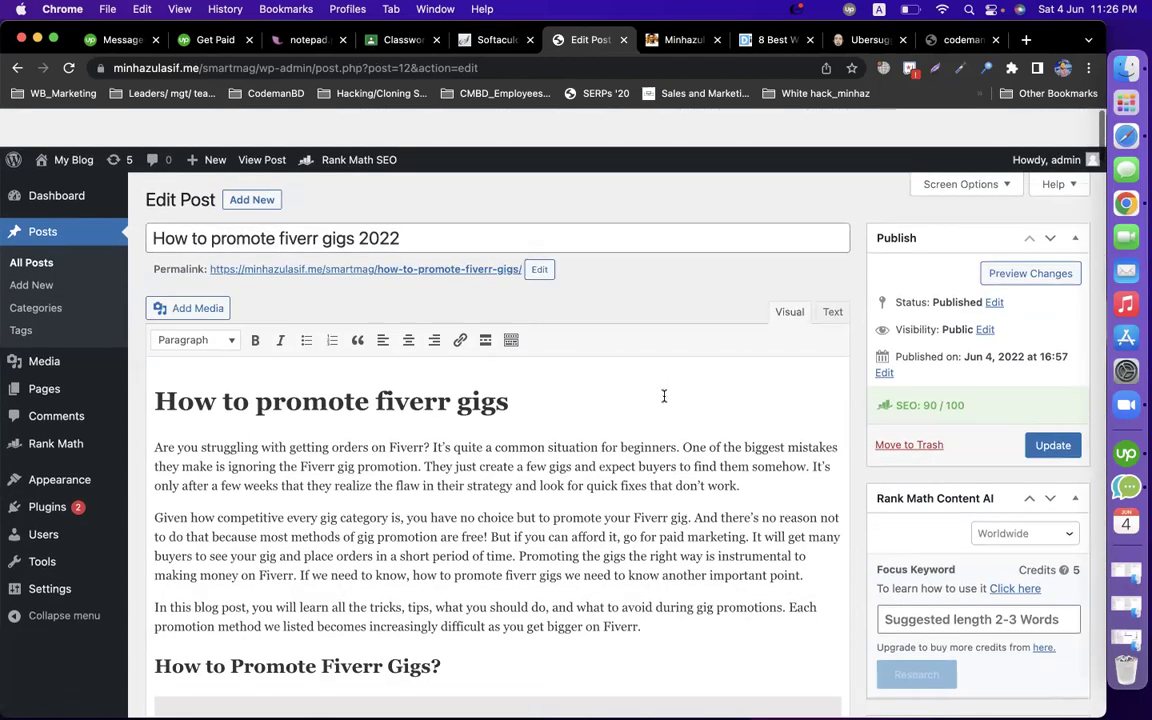
pyautogui.scroll(-3, 621, 422)
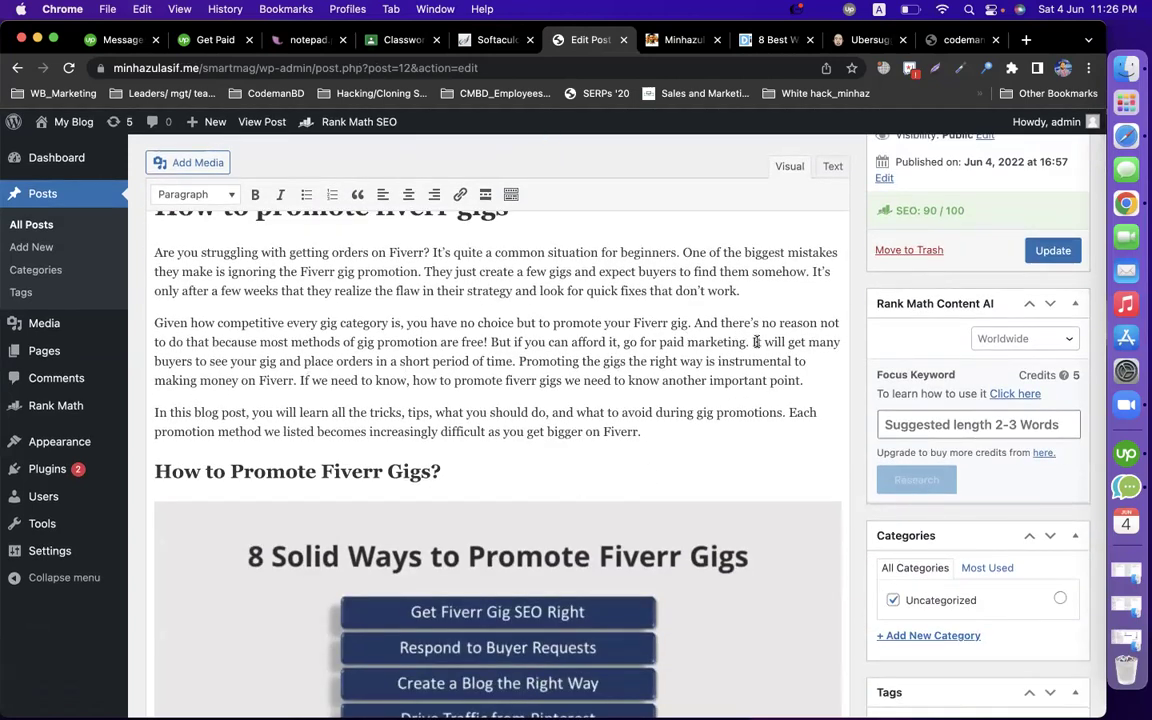
pyautogui.press('Return')
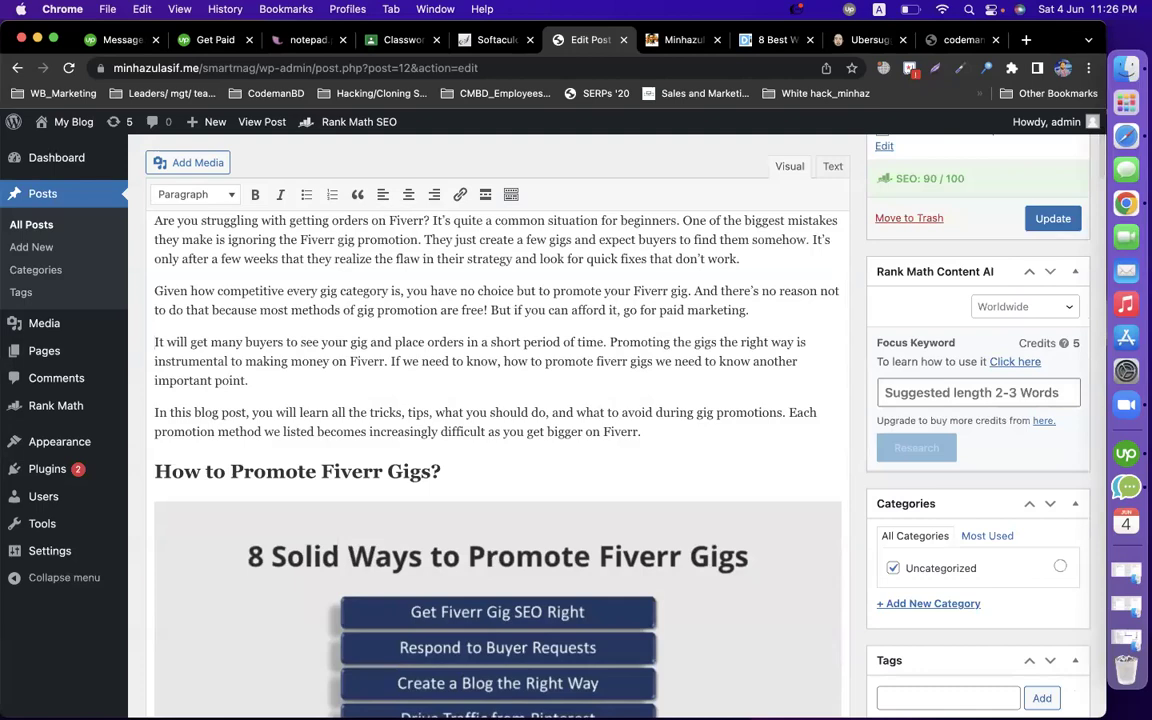
# Step: Remove the empty line before "You can, however, display your Ads" in the "7. Leverage Paid Ads" section
pyautogui.scroll(-9, 582, 372)
pyautogui.scroll(-8, 582, 372)
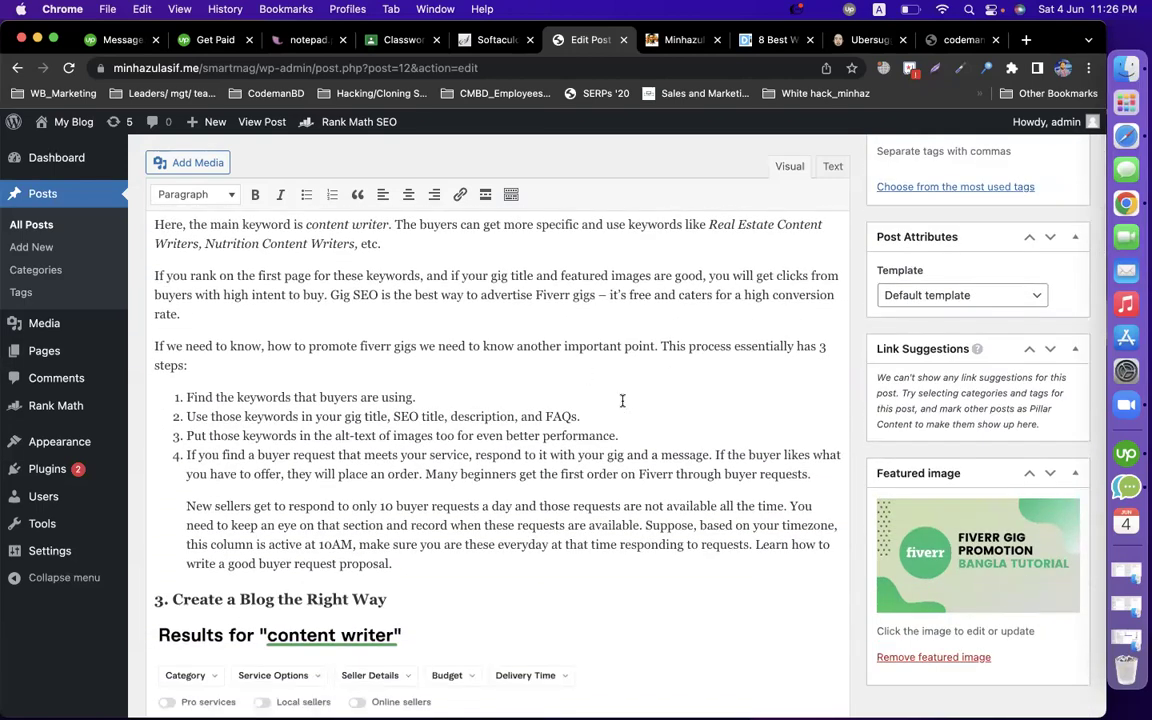
pyautogui.scroll(-3, 624, 510)
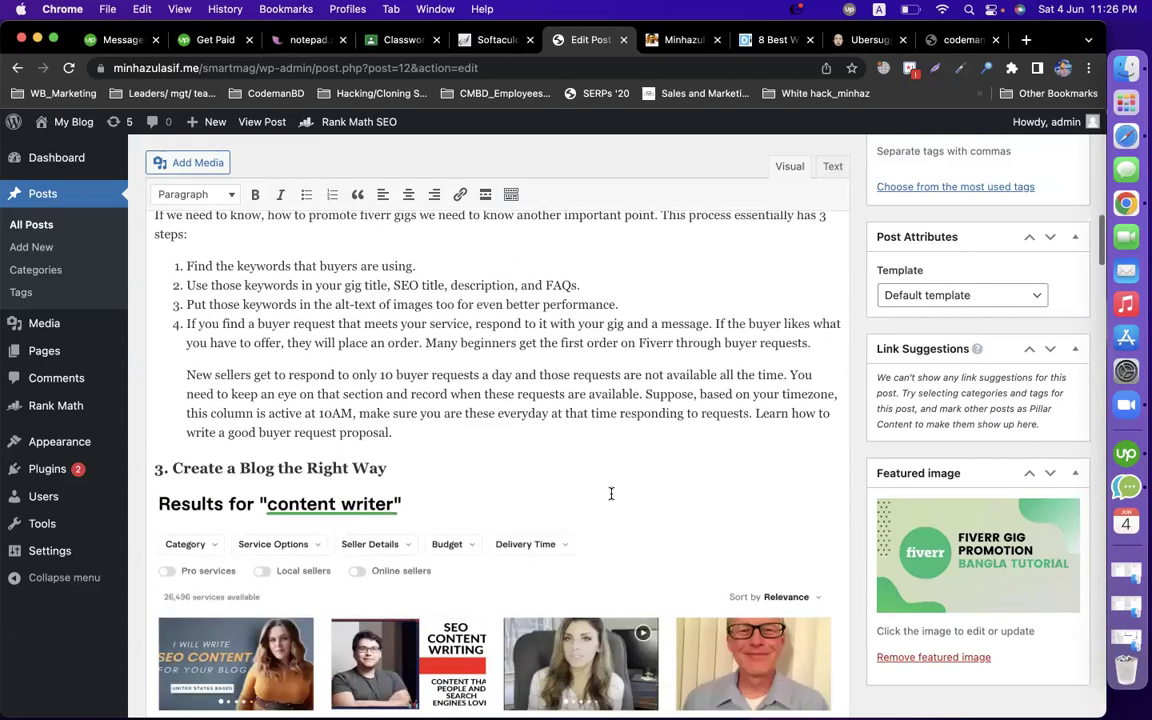
pyautogui.scroll(-3, 680, 434)
pyautogui.scroll(-10, 680, 434)
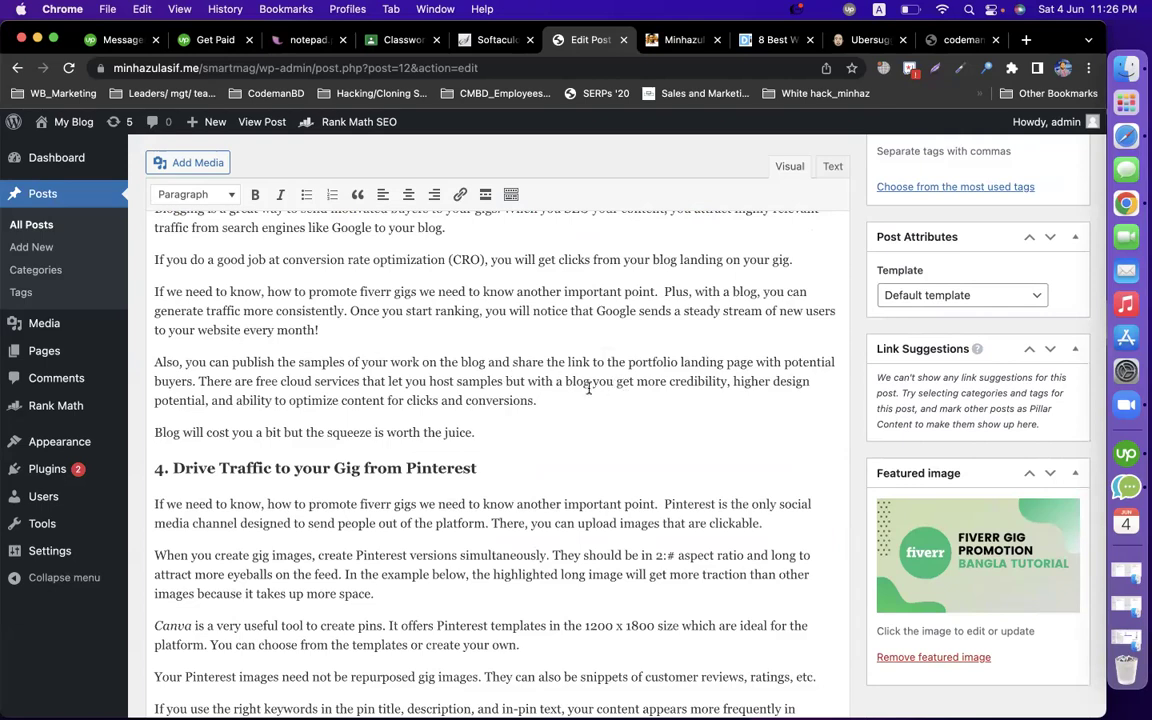
pyautogui.scroll(-5, 588, 390)
pyautogui.scroll(-5, 588, 390)
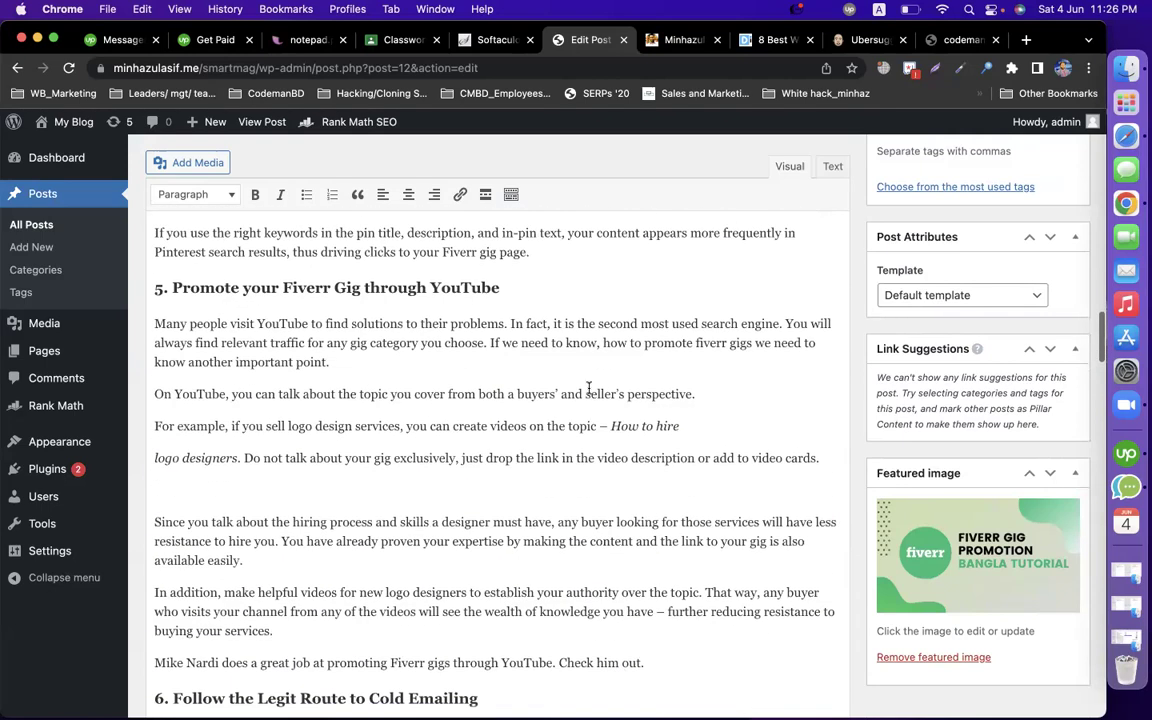
pyautogui.scroll(-5, 588, 390)
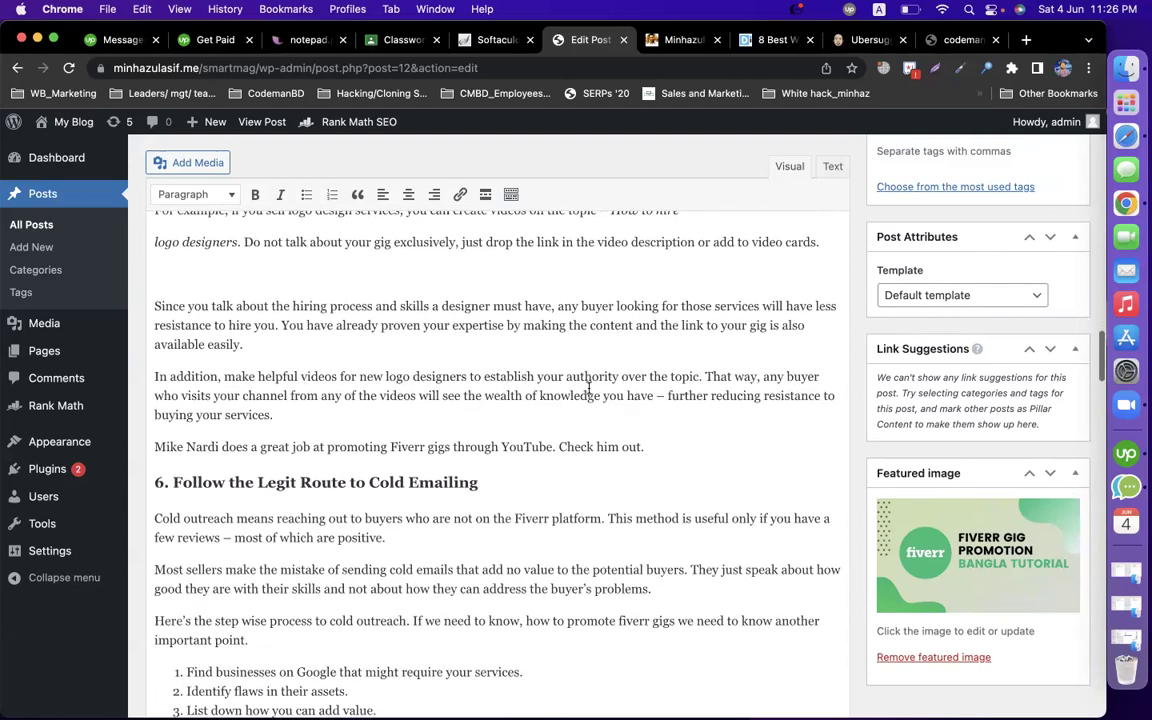
pyautogui.scroll(-7, 573, 389)
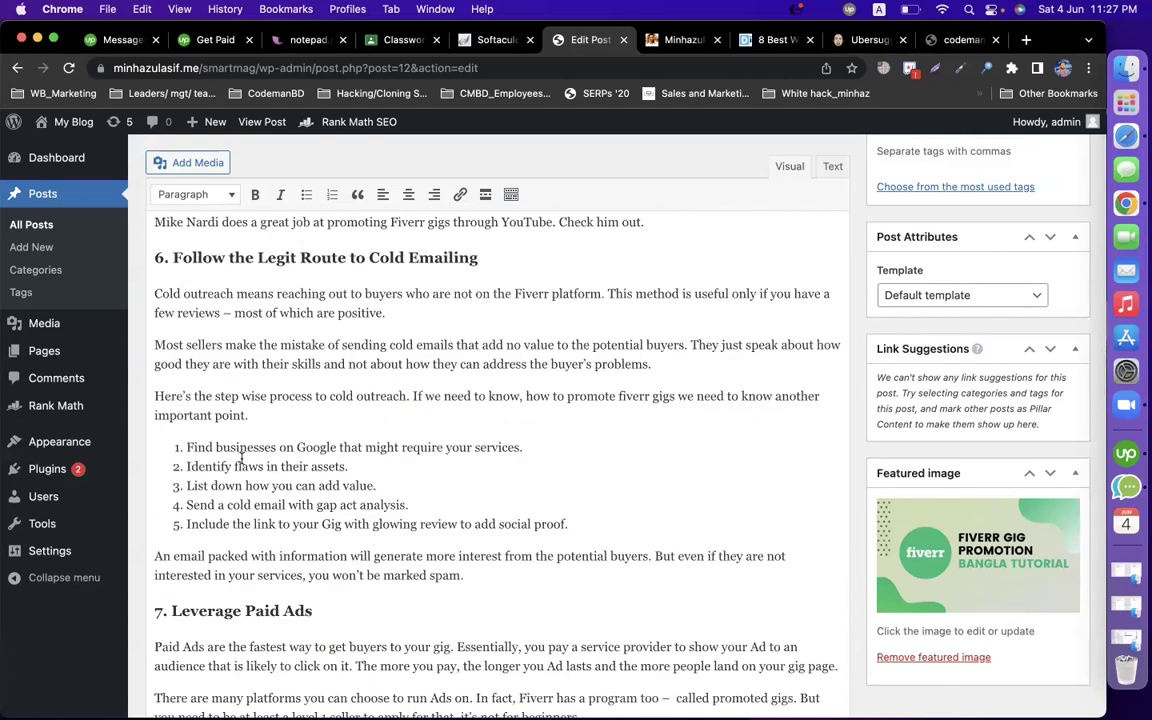
pyautogui.scroll(-7, 241, 458)
pyautogui.click(378, 342)
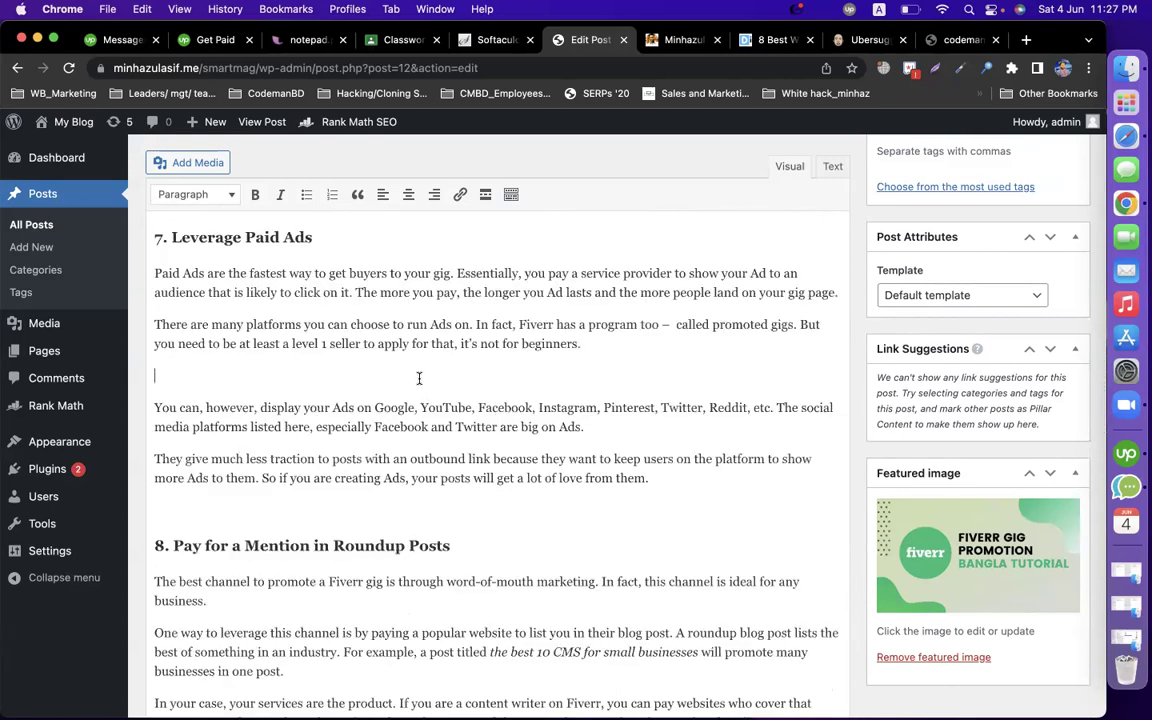
pyautogui.press('BackSpace')
# Step: Split the last paragraph of section 8 so that "If not, you will not have enough authenticity" starts a new paragraph
pyautogui.scroll(-8, 330, 400)
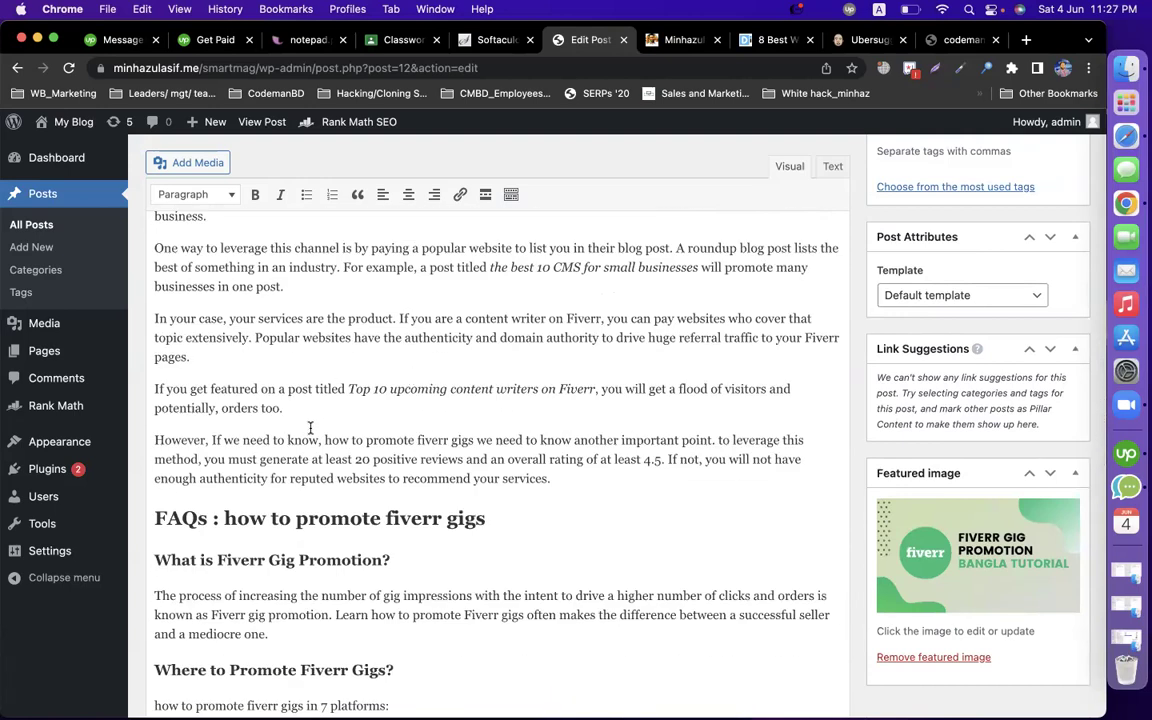
pyautogui.click(666, 460)
pyautogui.press('Return')
# Step: Review the rest of the post, the Rank Math readability checks and the overall SEO score
pyautogui.scroll(-6, 490, 420)
pyautogui.scroll(5, 490, 420)
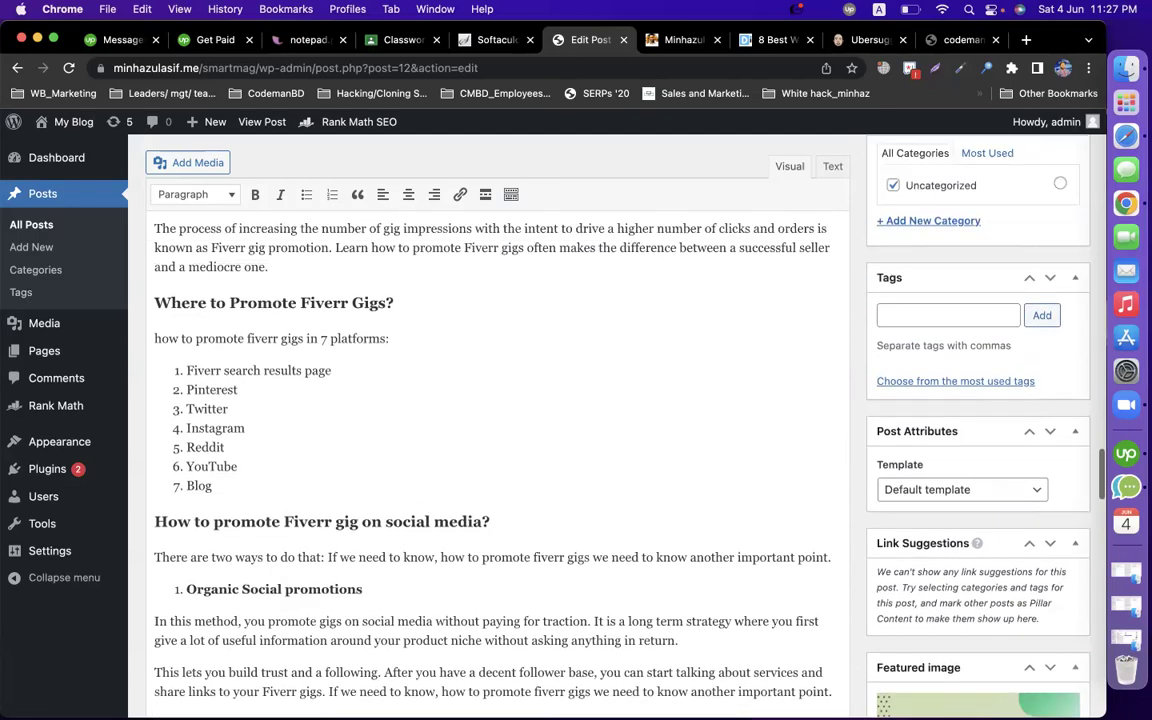
pyautogui.scroll(-5, 490, 420)
pyautogui.scroll(-15, 490, 420)
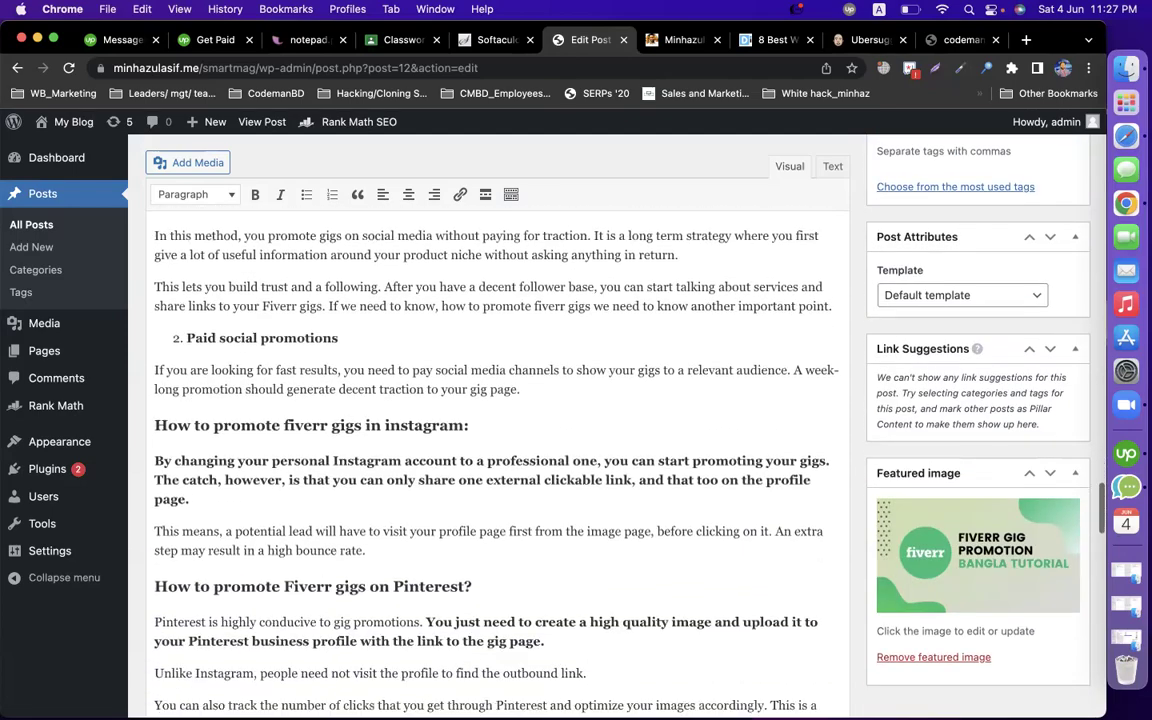
pyautogui.scroll(3, 635, 396)
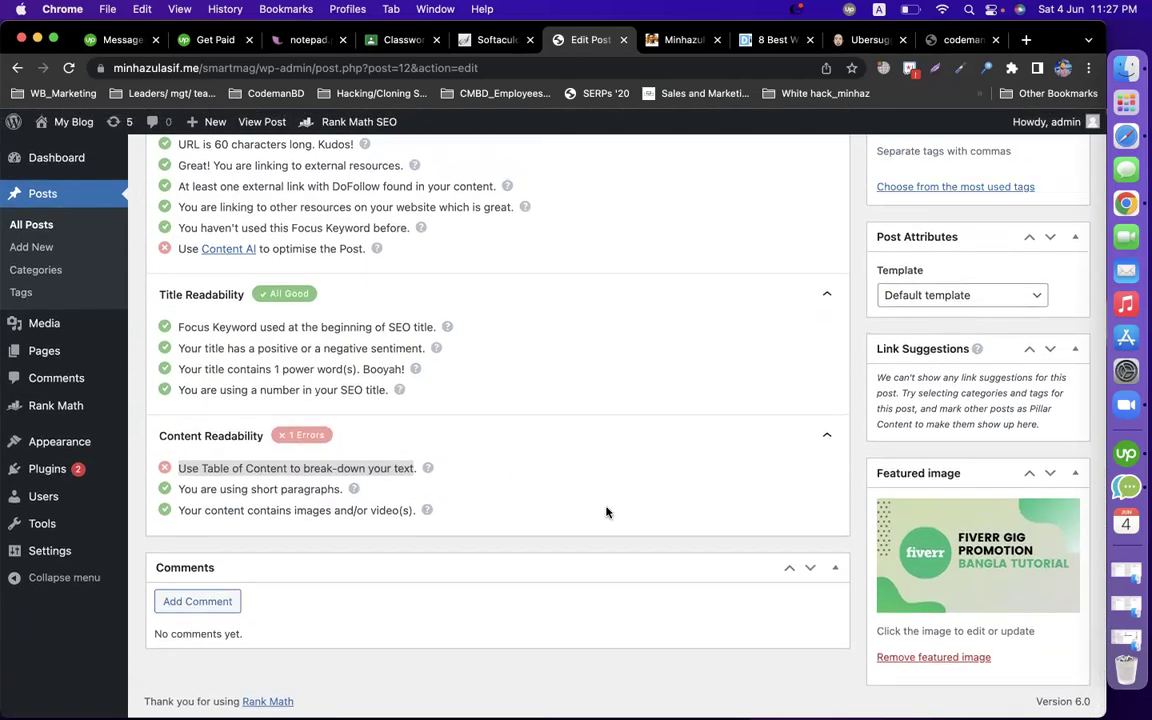
pyautogui.scroll(10, 586, 531)
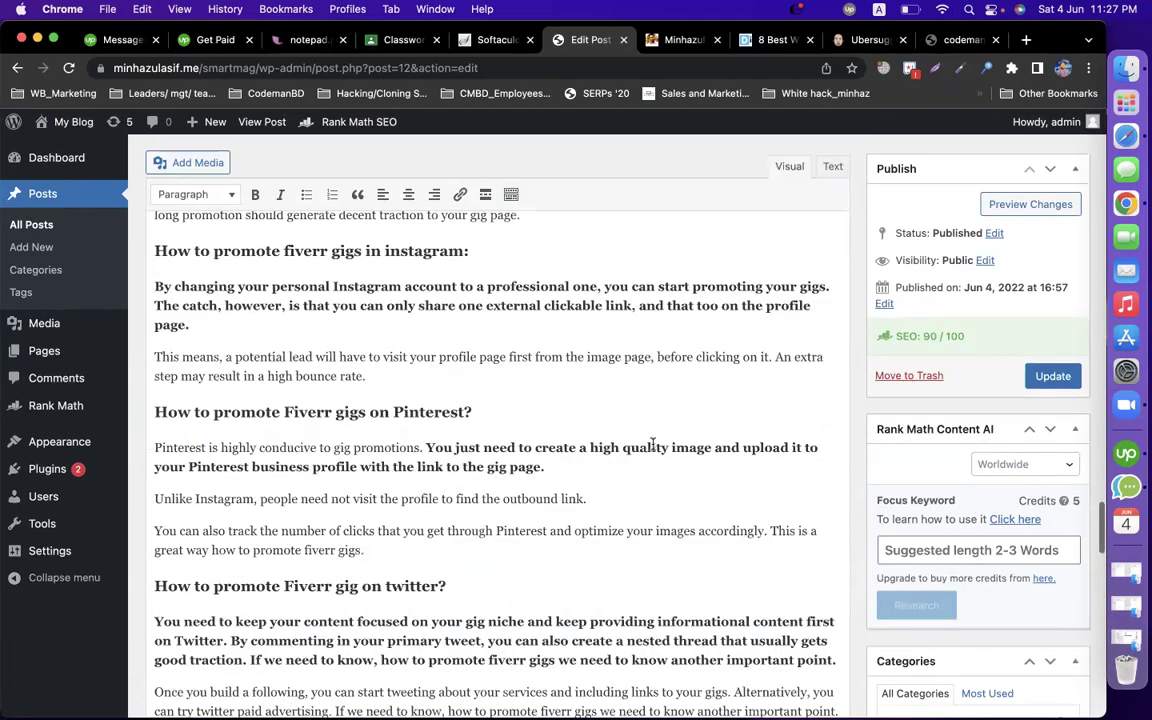
pyautogui.moveTo(863, 325); pyautogui.dragTo(705, 295)
pyautogui.click(660, 322)
# Step: Update the published post with the new title, image and paragraph changes
pyautogui.scroll(-10, 610, 319)
pyautogui.scroll(6, 610, 319)
pyautogui.scroll(10, 609, 319)
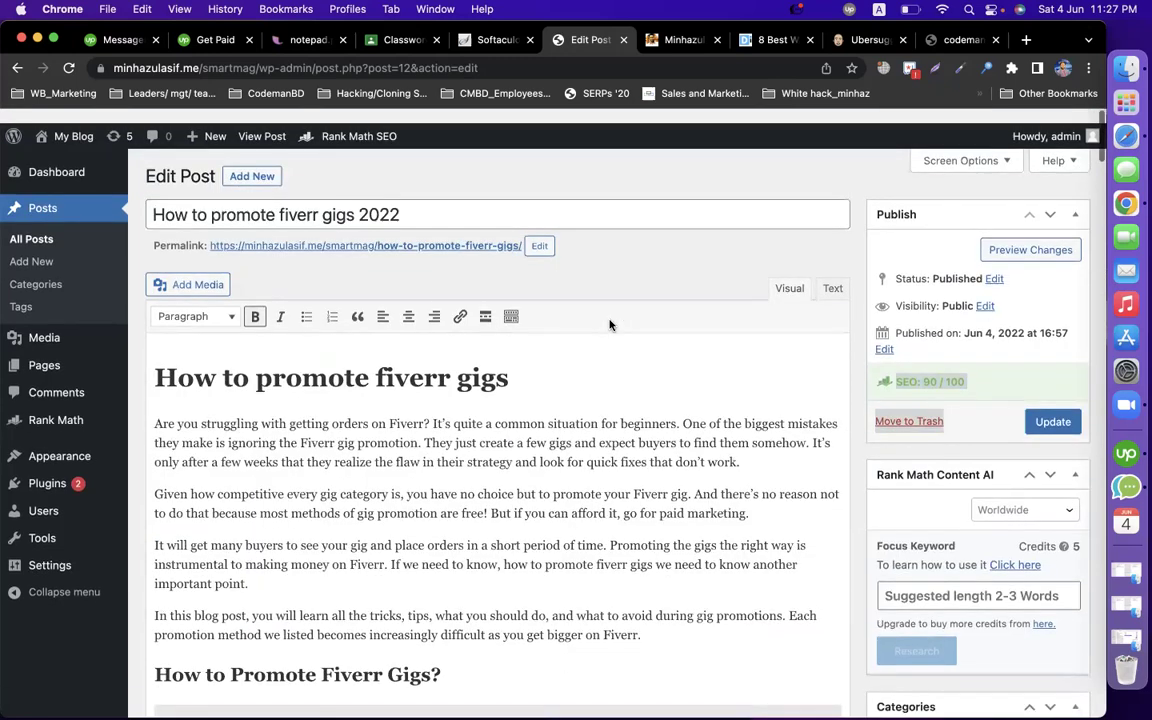
pyautogui.click(1045, 408)
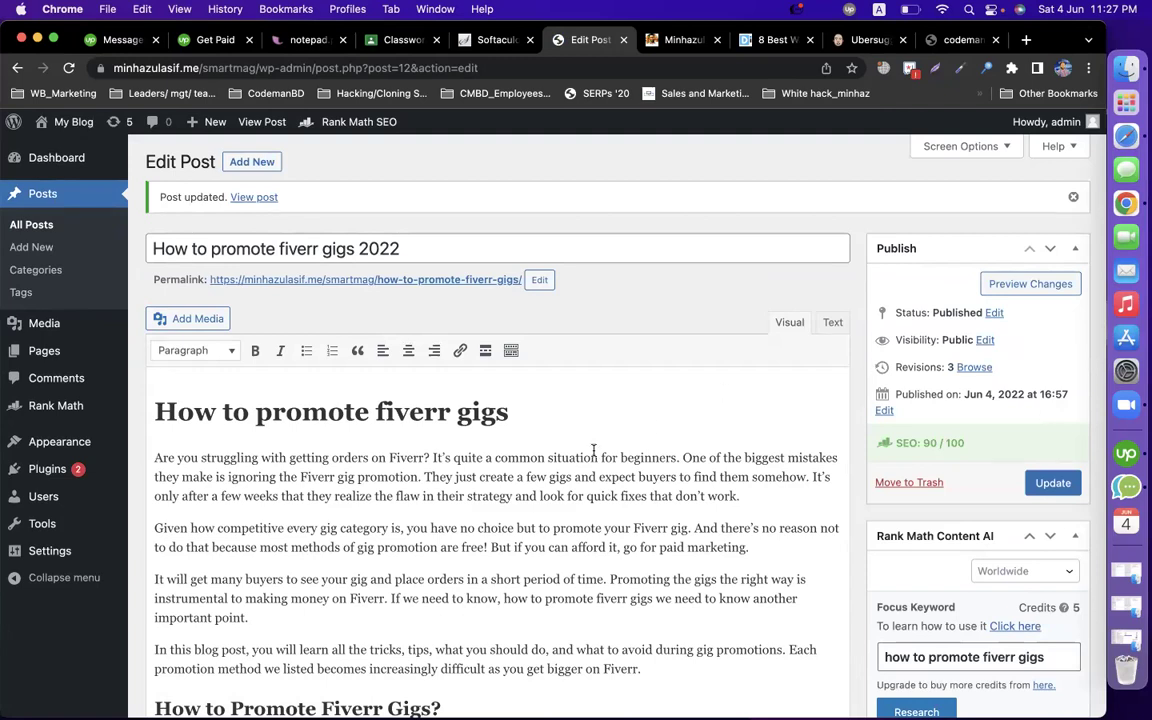
# Step: Open the list of all pages on the blog
pyautogui.moveTo(44, 355)
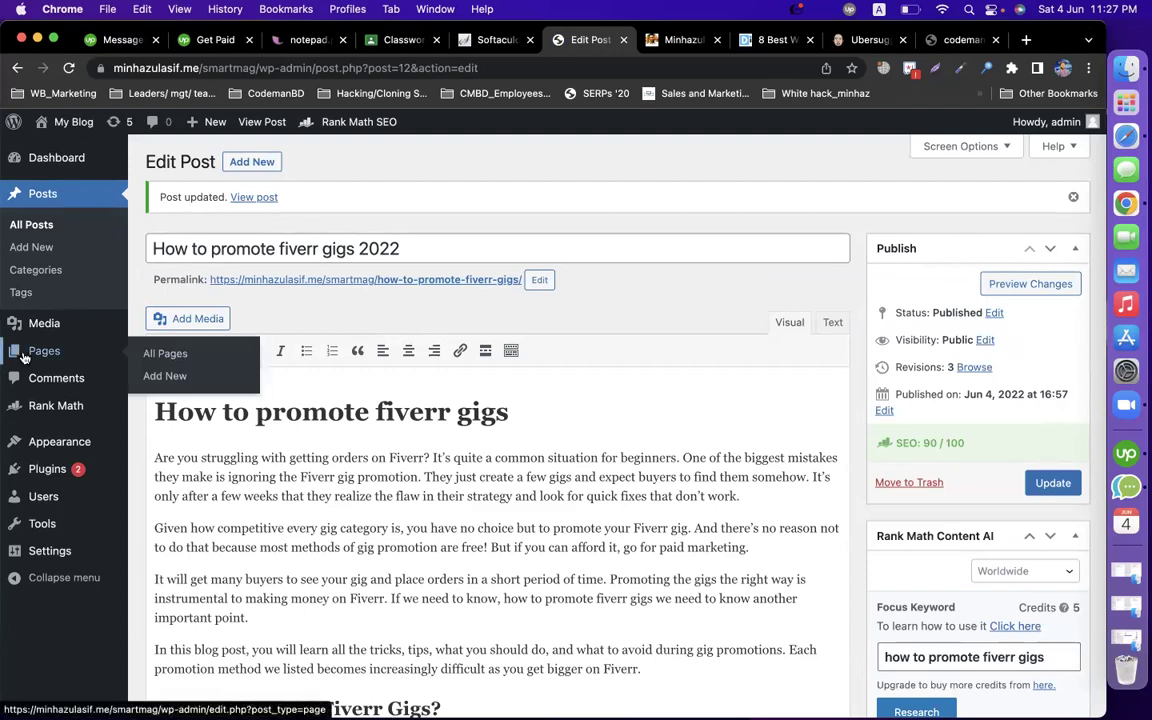
pyautogui.click(152, 356)
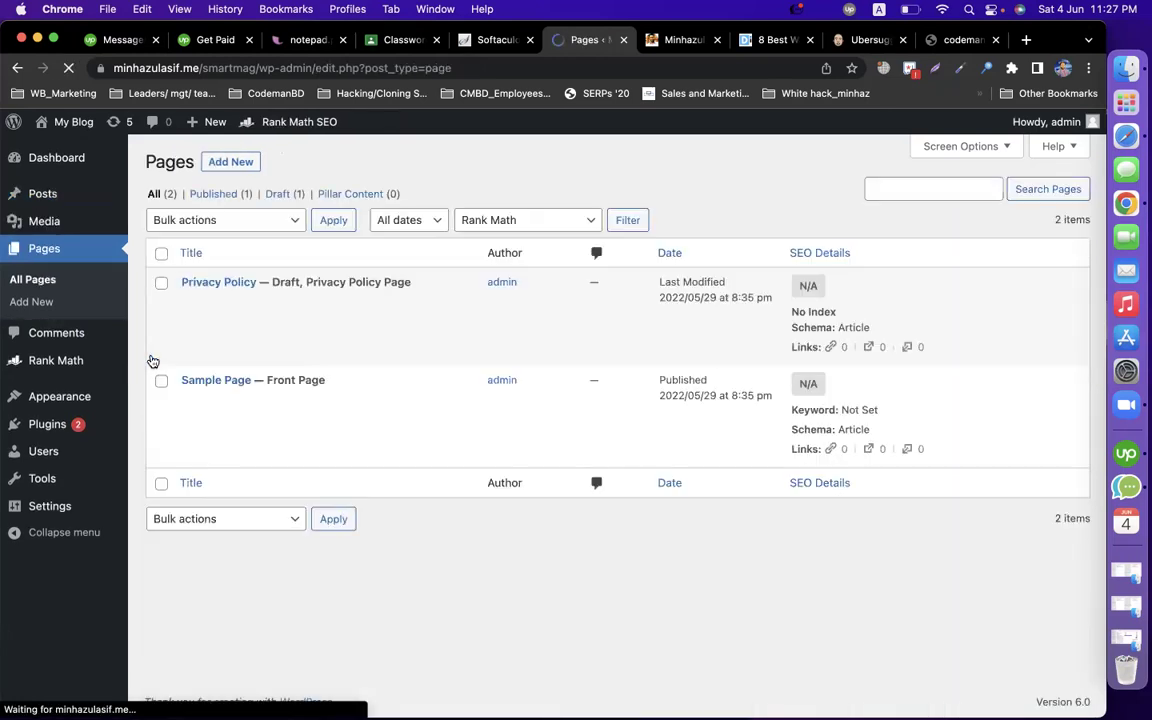
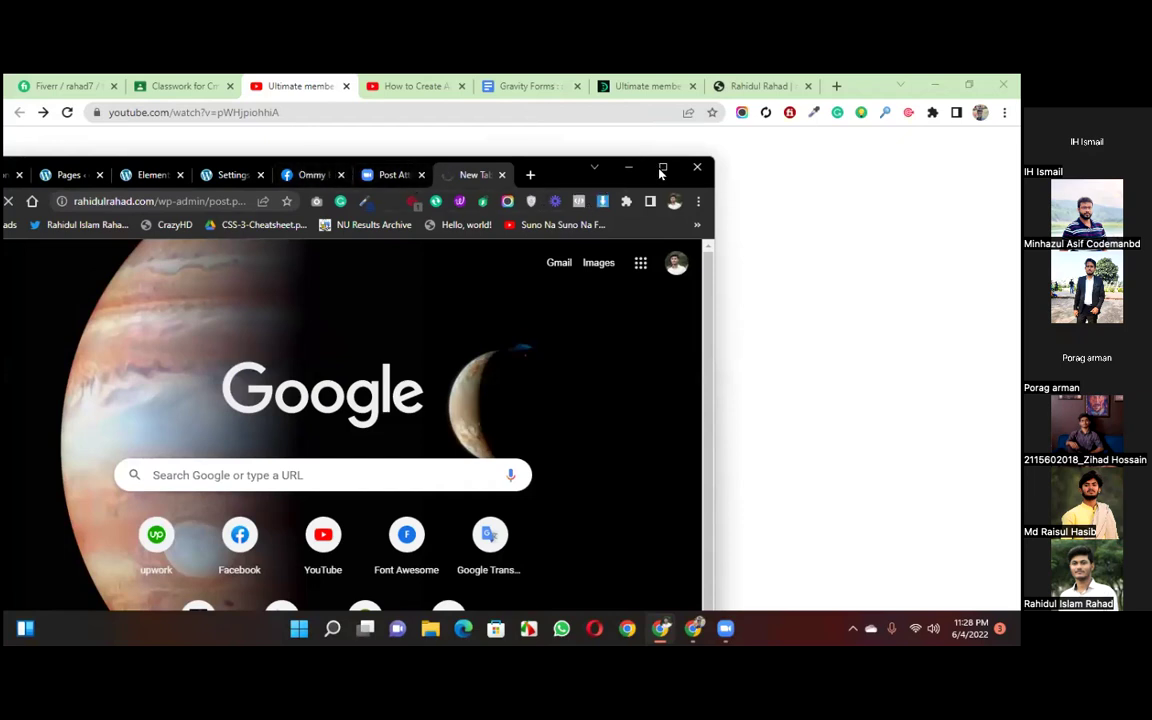
# Step: Maximise the browser window and log in to the portfolio site's WordPress admin to open its Home page in Elementor
pyautogui.click(662, 170)
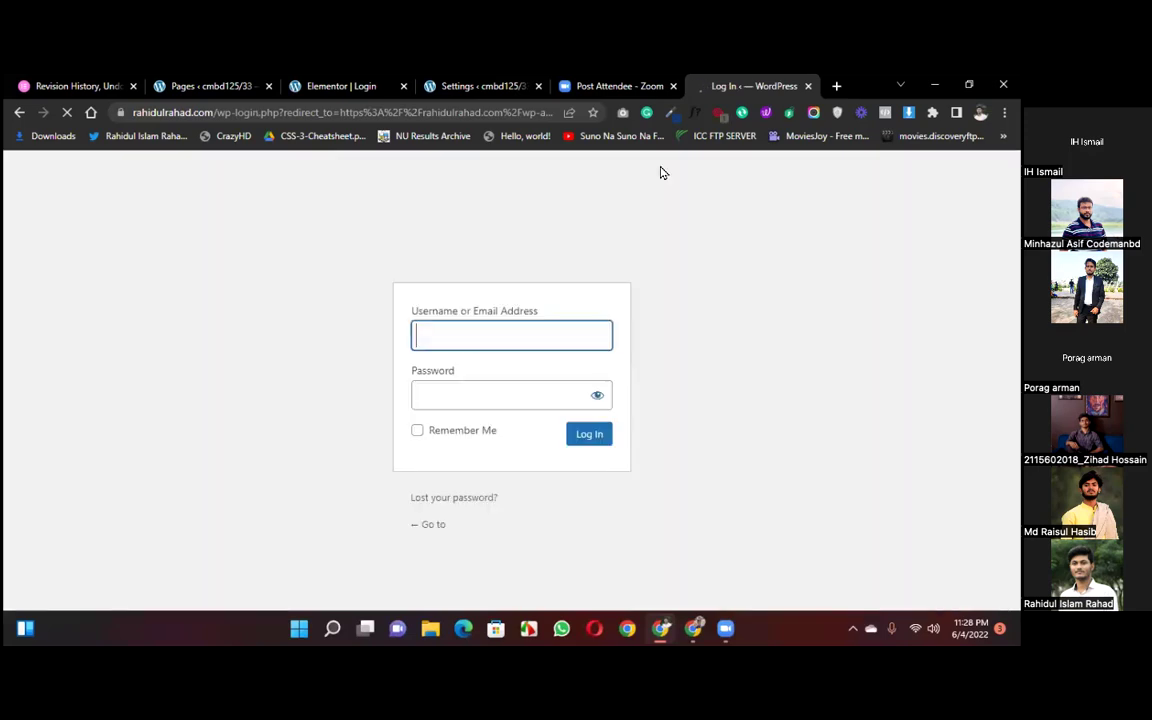
pyautogui.click(587, 444)
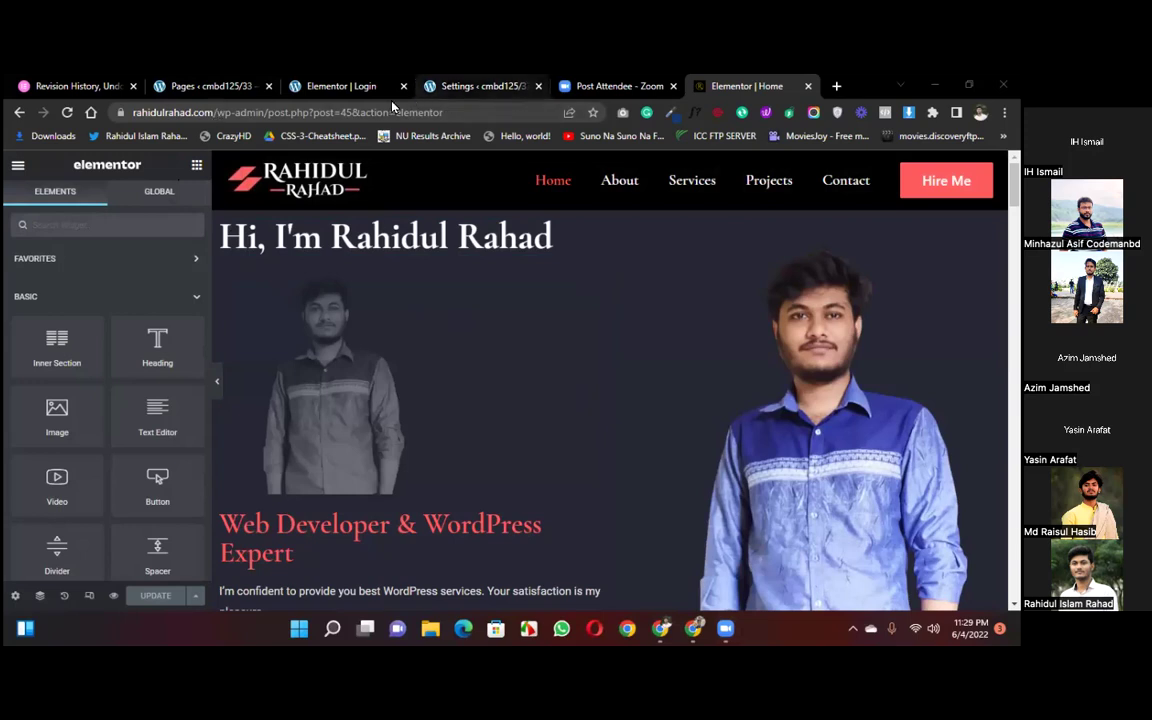
pyautogui.click(503, 87)
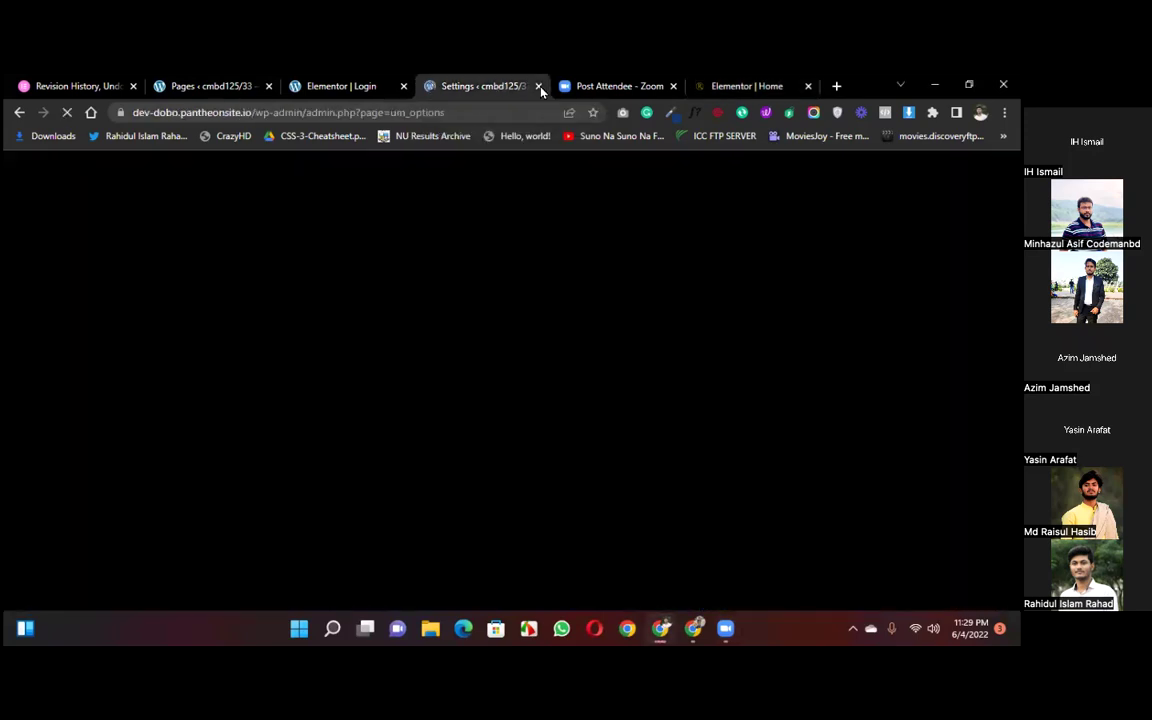
pyautogui.click(746, 88)
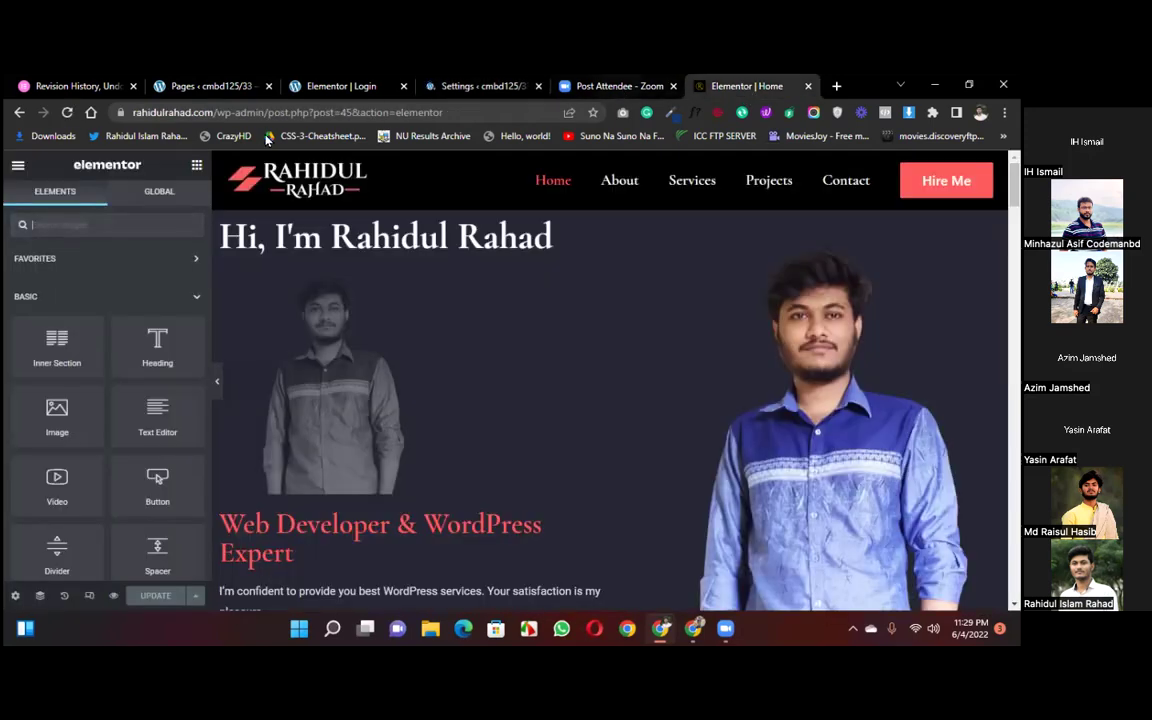
# Step: Exit the Elementor editor of the Home page and return to the WordPress pages list
pyautogui.click(18, 166)
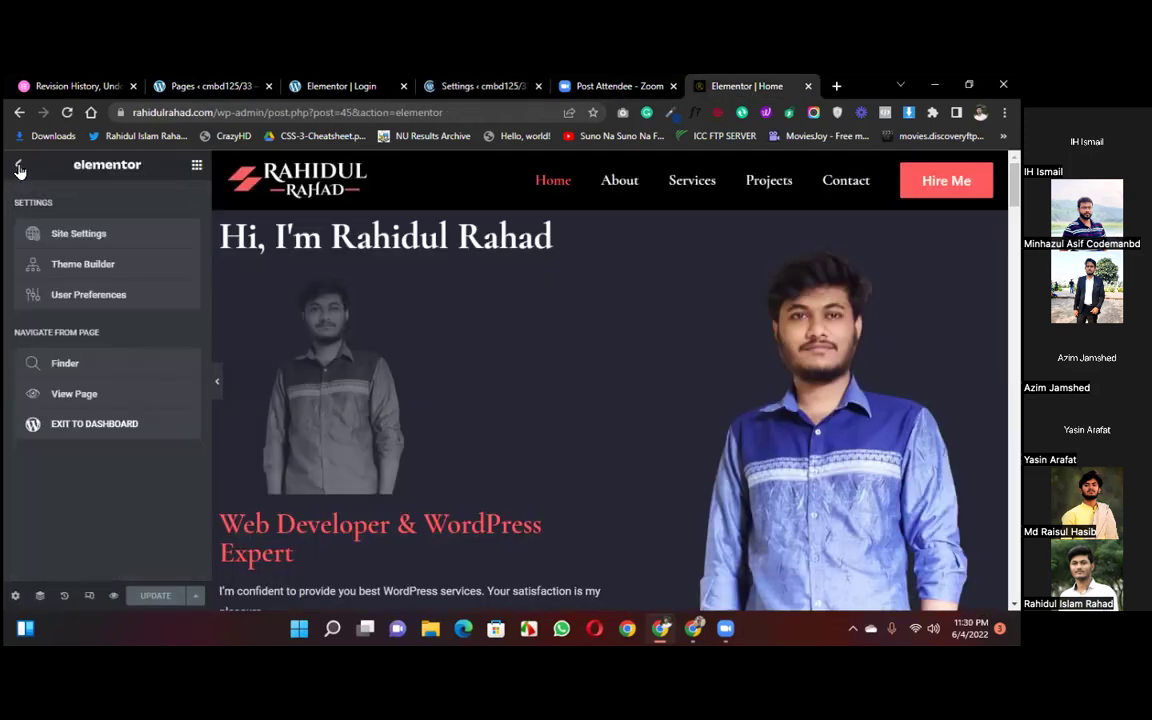
pyautogui.click(91, 426)
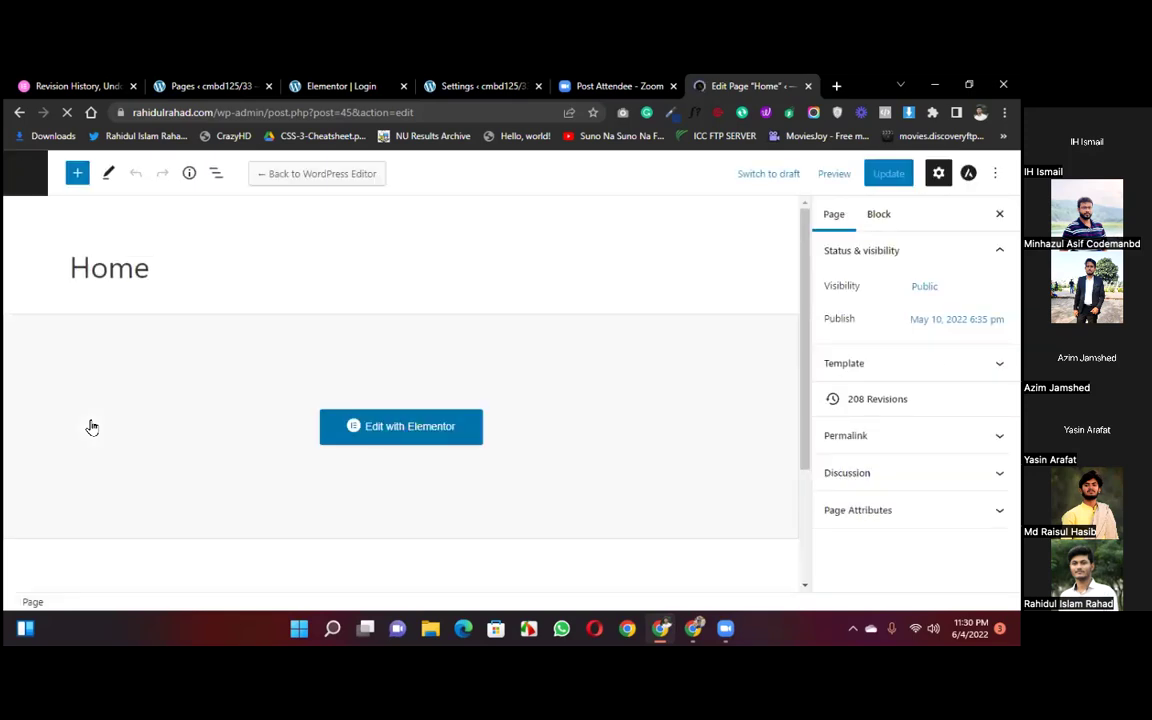
pyautogui.click(25, 171)
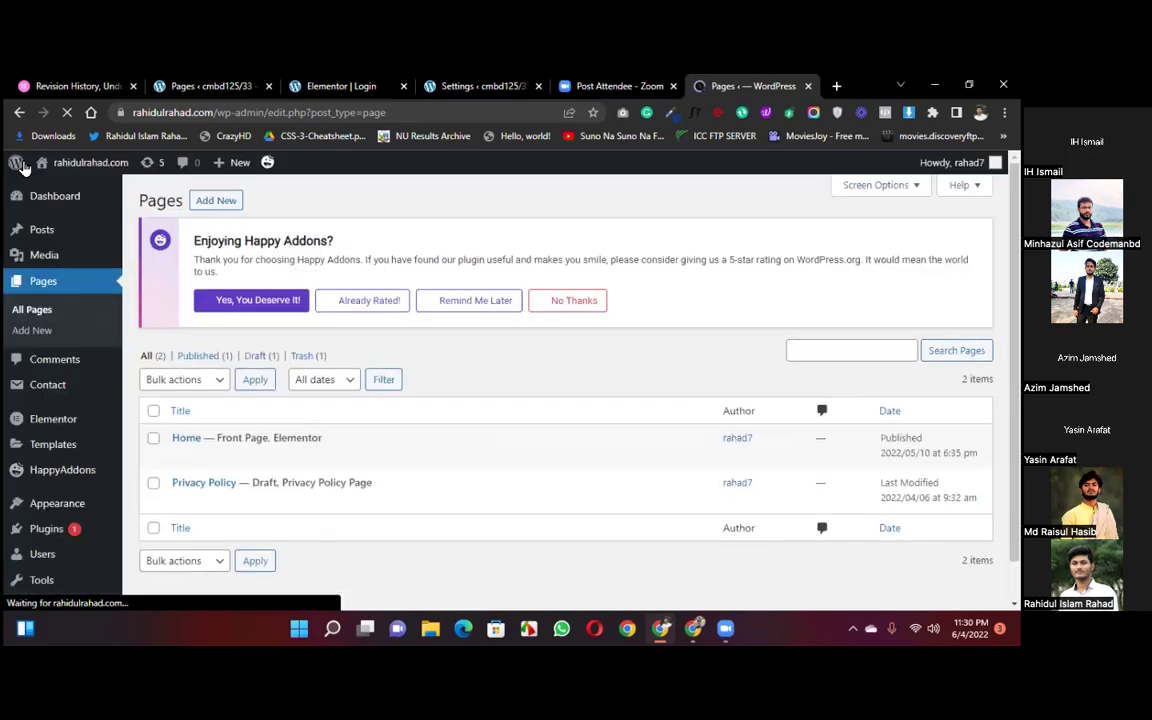
# Step: Install and activate the Classic Editor plugin
pyautogui.moveTo(57, 529)
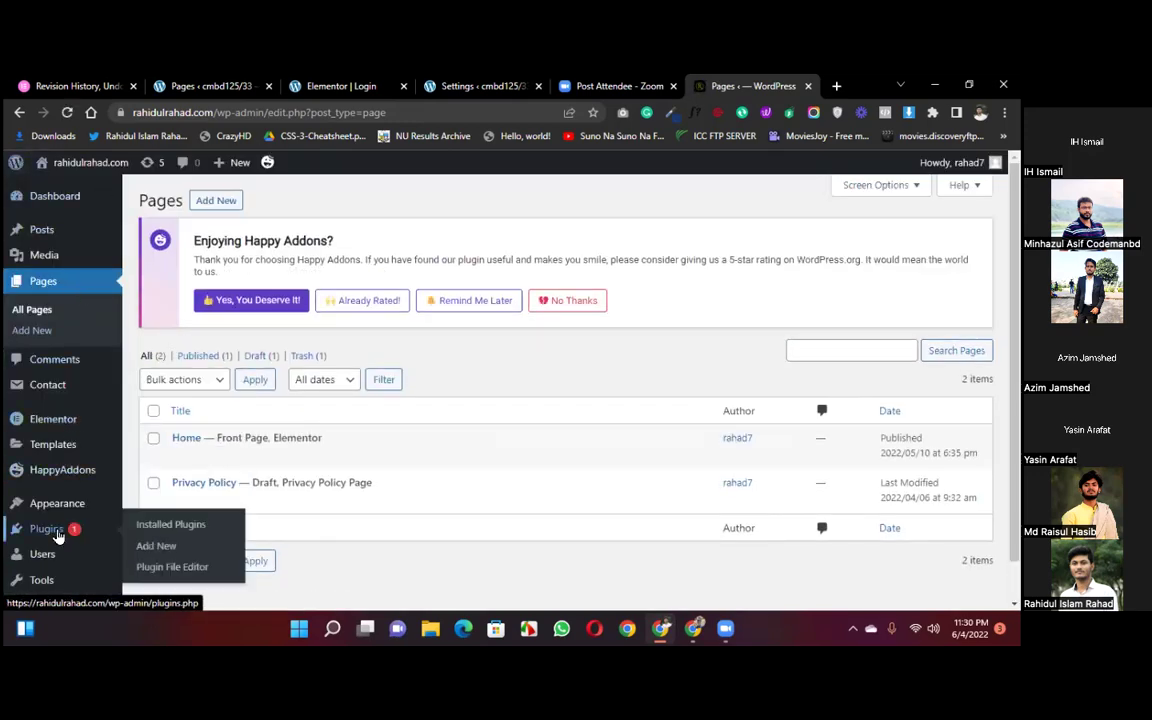
pyautogui.click(163, 548)
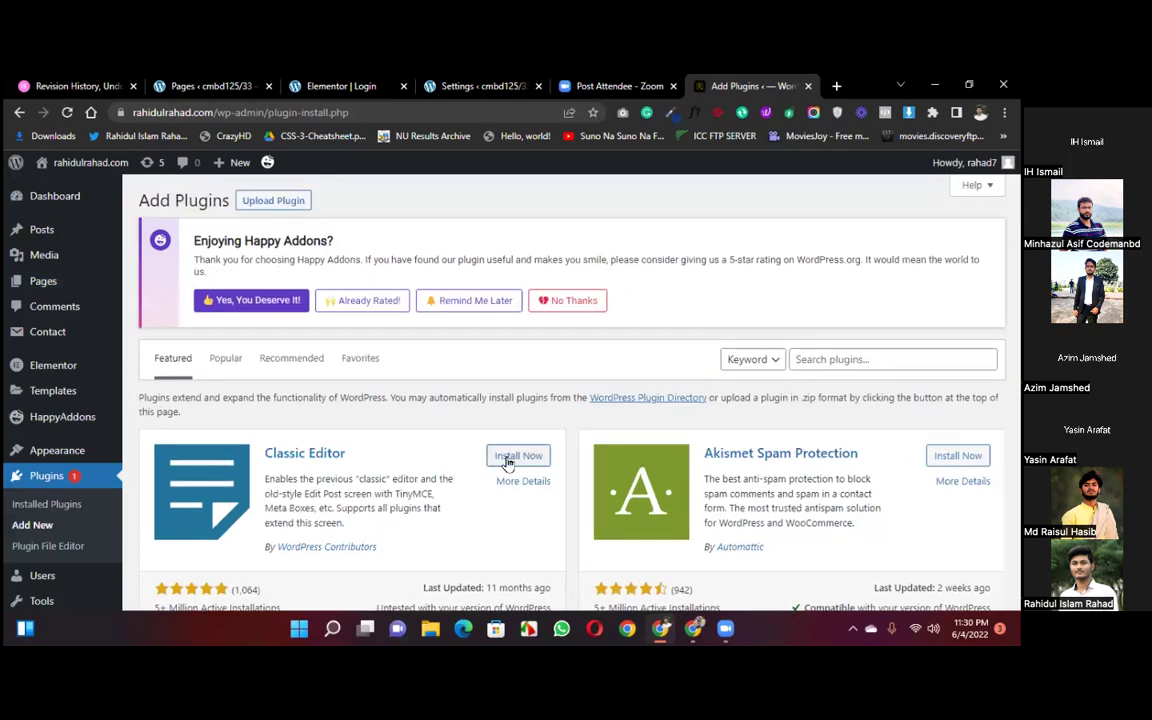
pyautogui.click(511, 456)
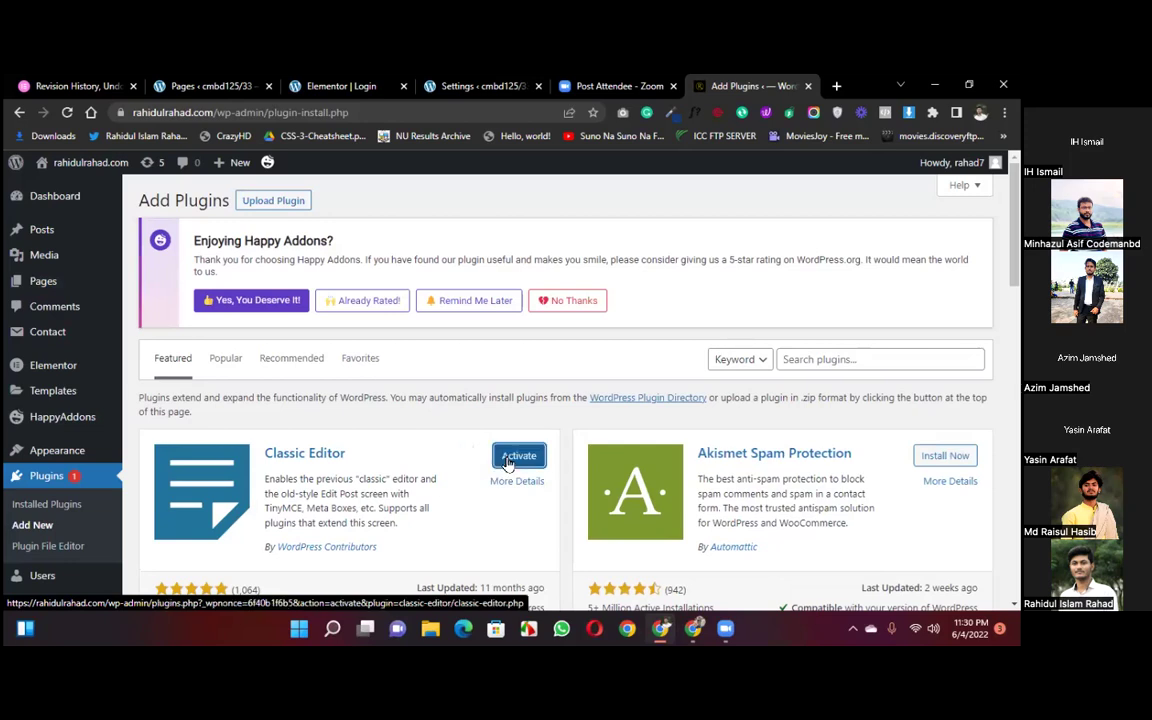
pyautogui.click(508, 458)
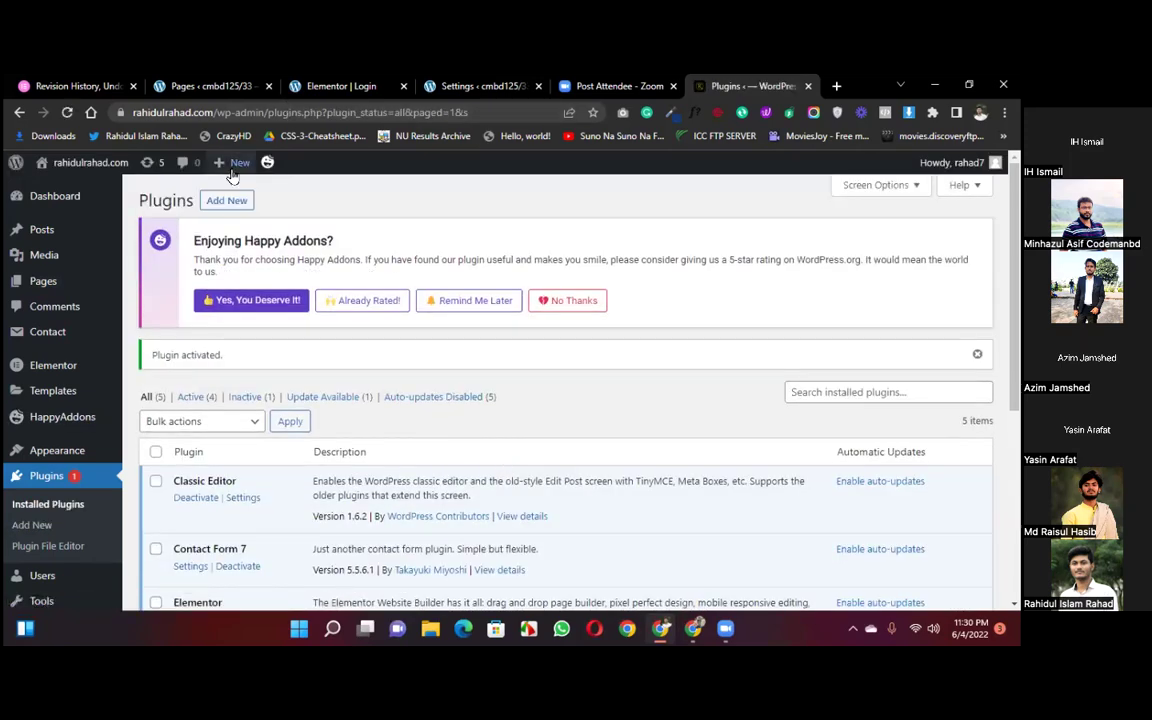
# Step: Find the Rank Math SEO plugin by searching for "rank math", then install and activate it
pyautogui.click(224, 199)
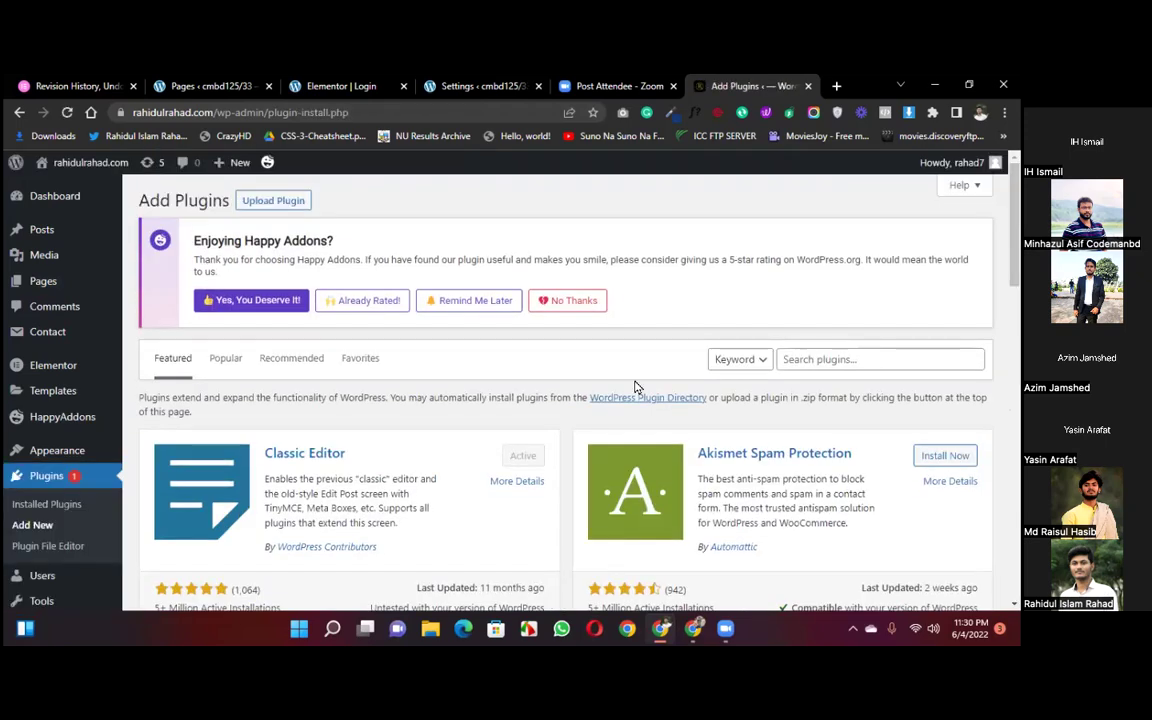
pyautogui.click(849, 360)
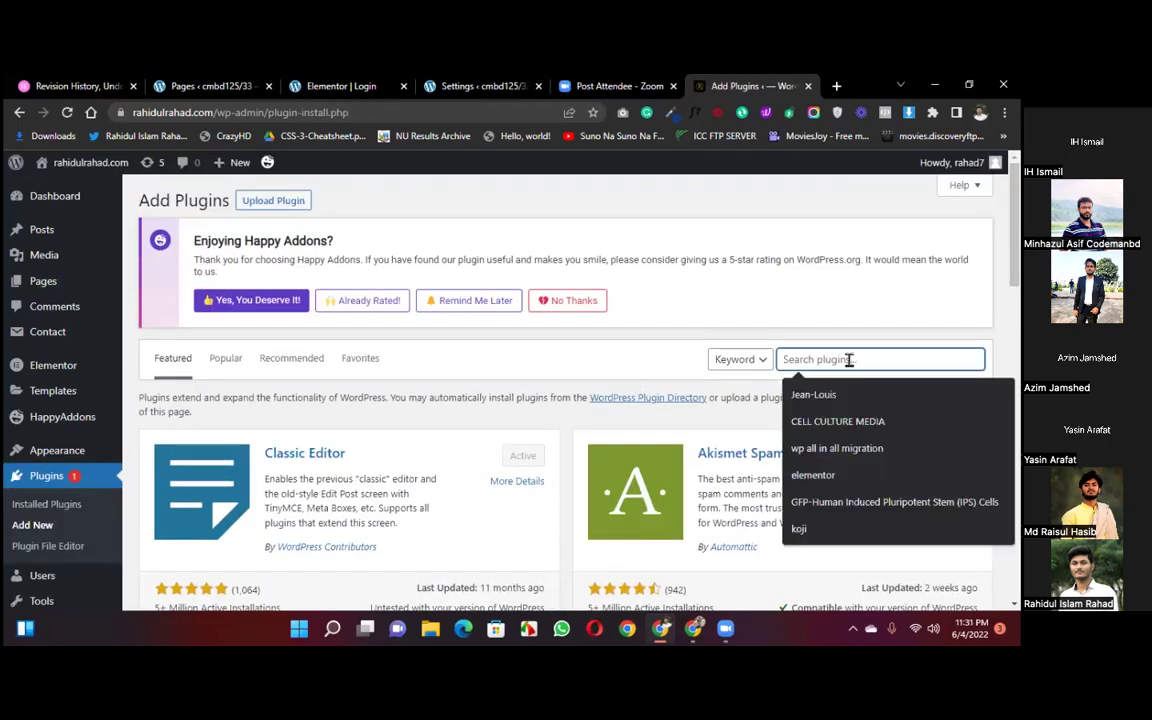
pyautogui.write('rank math')
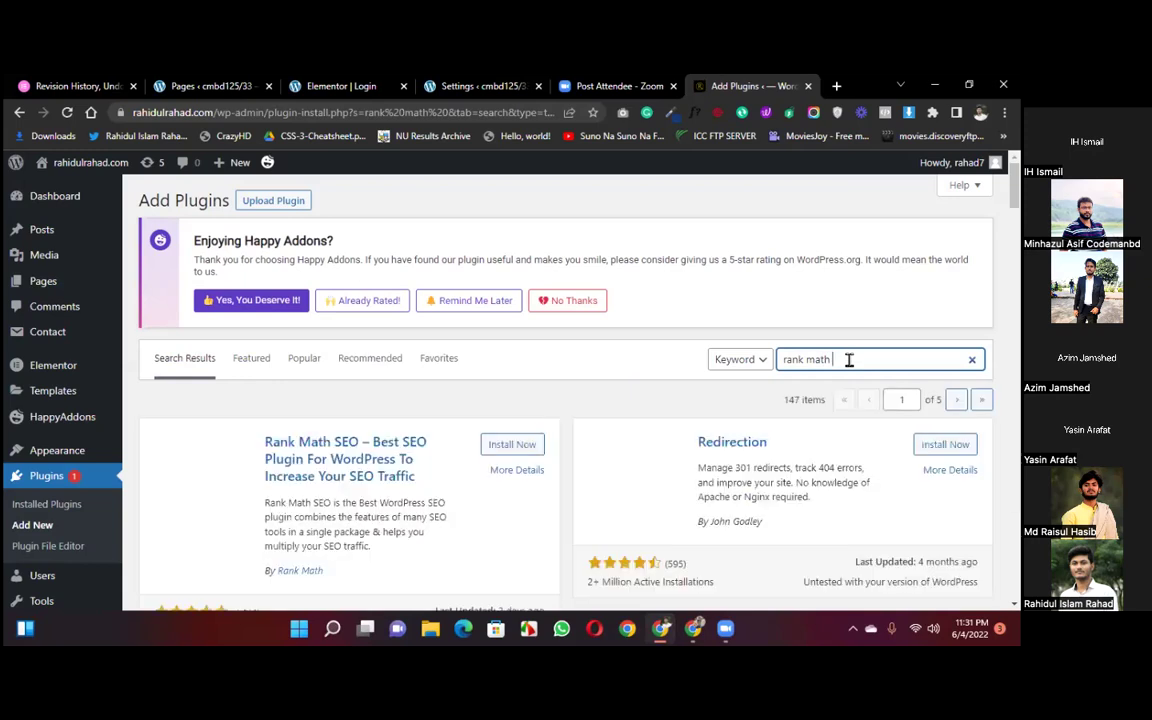
pyautogui.click(514, 446)
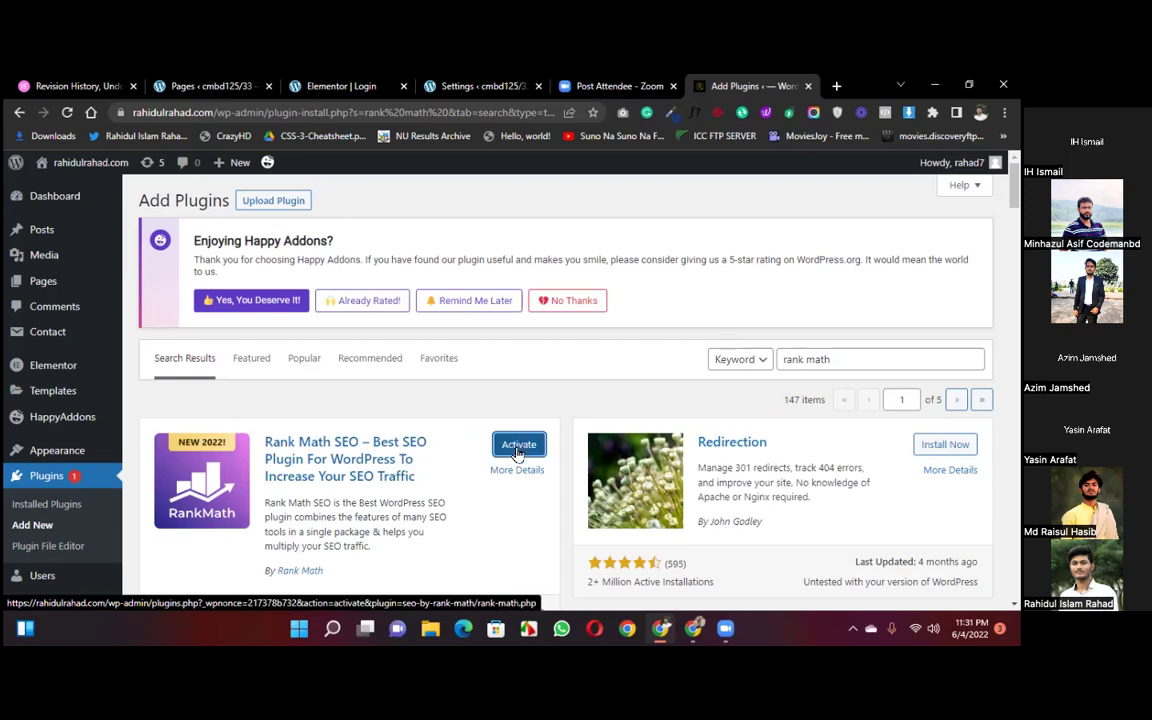
pyautogui.click(518, 454)
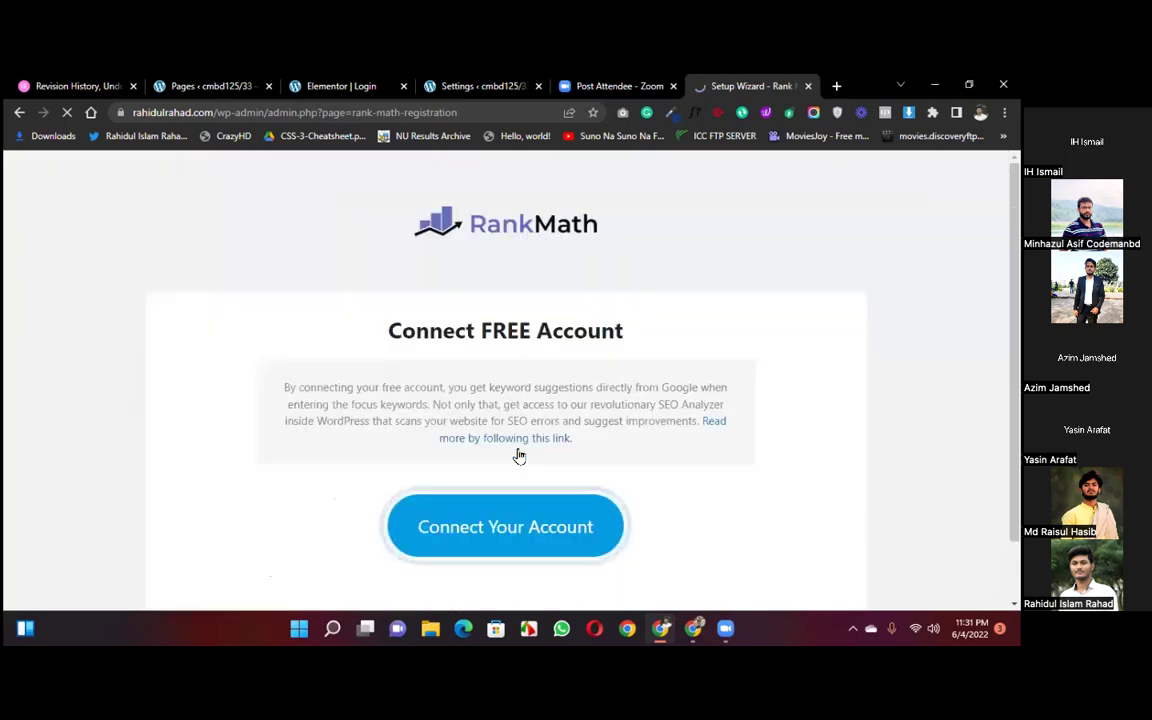
# Step: Connect the site to Rank Math by signing in with the Google account and activate the Rank Math Free Plan
pyautogui.click(533, 535)
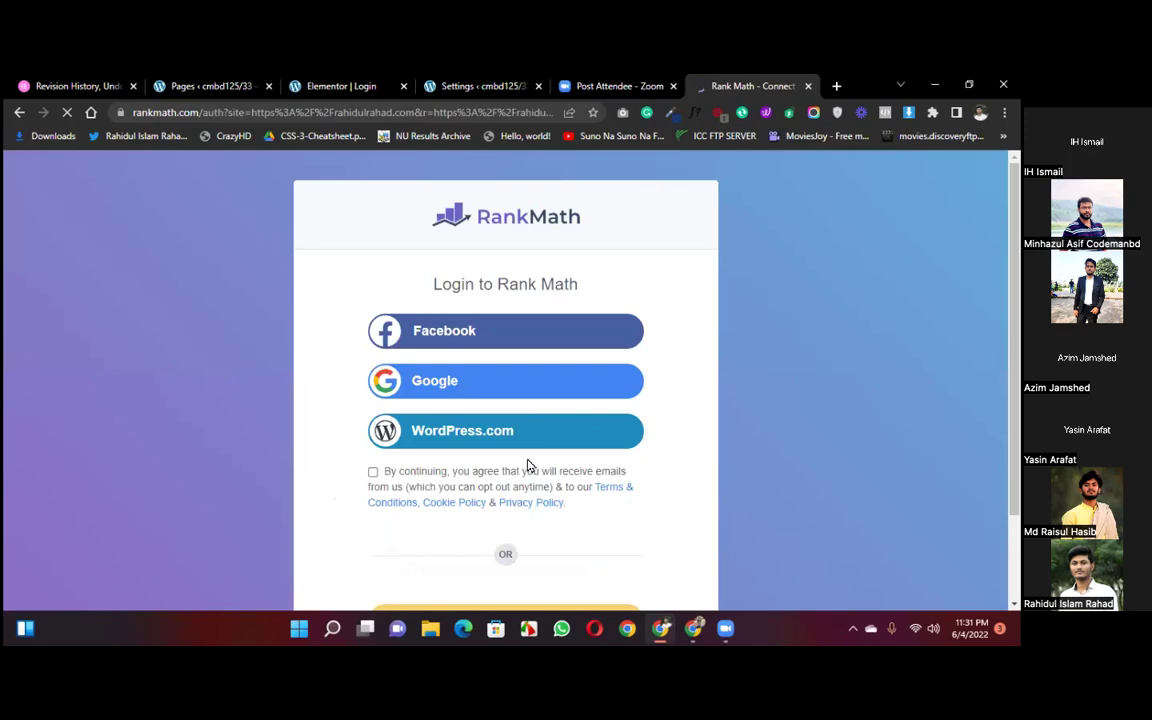
pyautogui.click(558, 381)
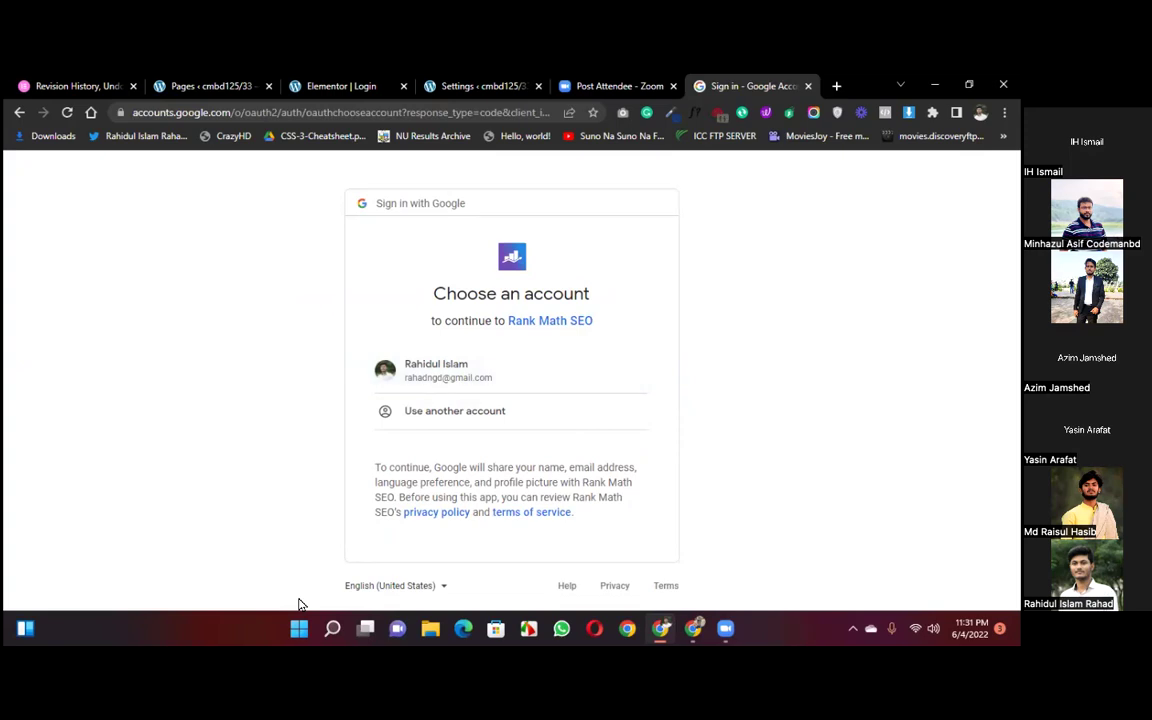
pyautogui.click(489, 388)
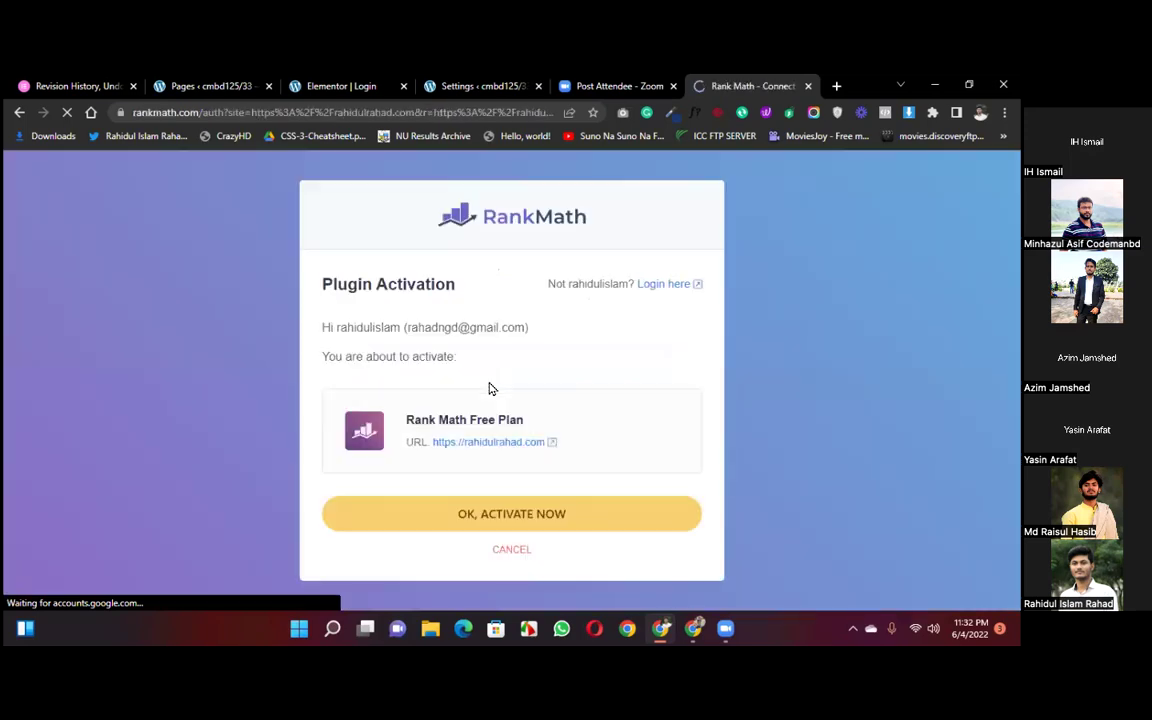
pyautogui.click(537, 516)
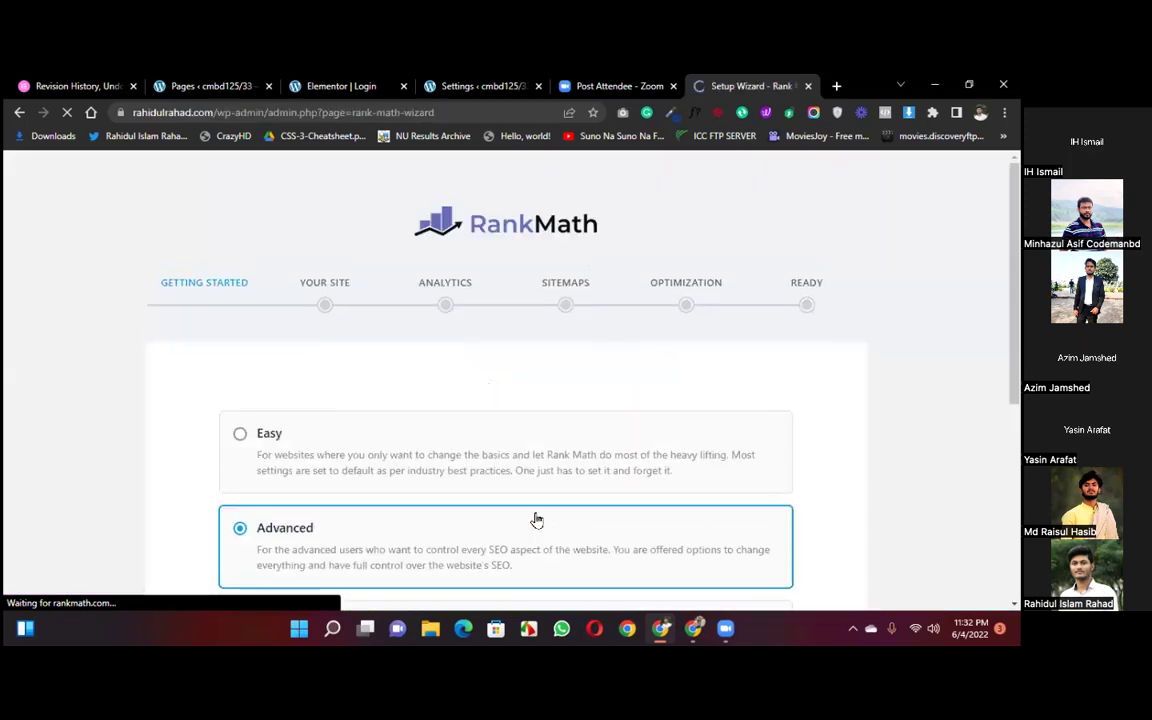
# Step: Choose the Easy mode and start the Rank Math setup wizard
pyautogui.click(478, 480)
pyautogui.scroll(-3, 784, 458)
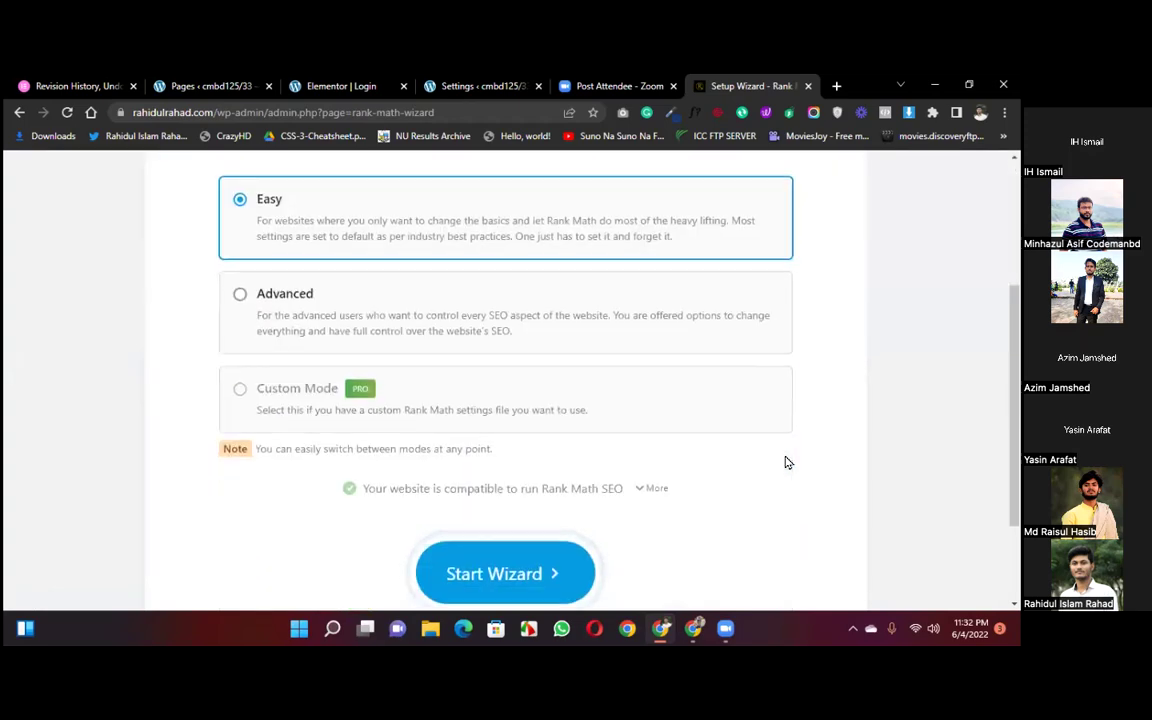
pyautogui.click(451, 504)
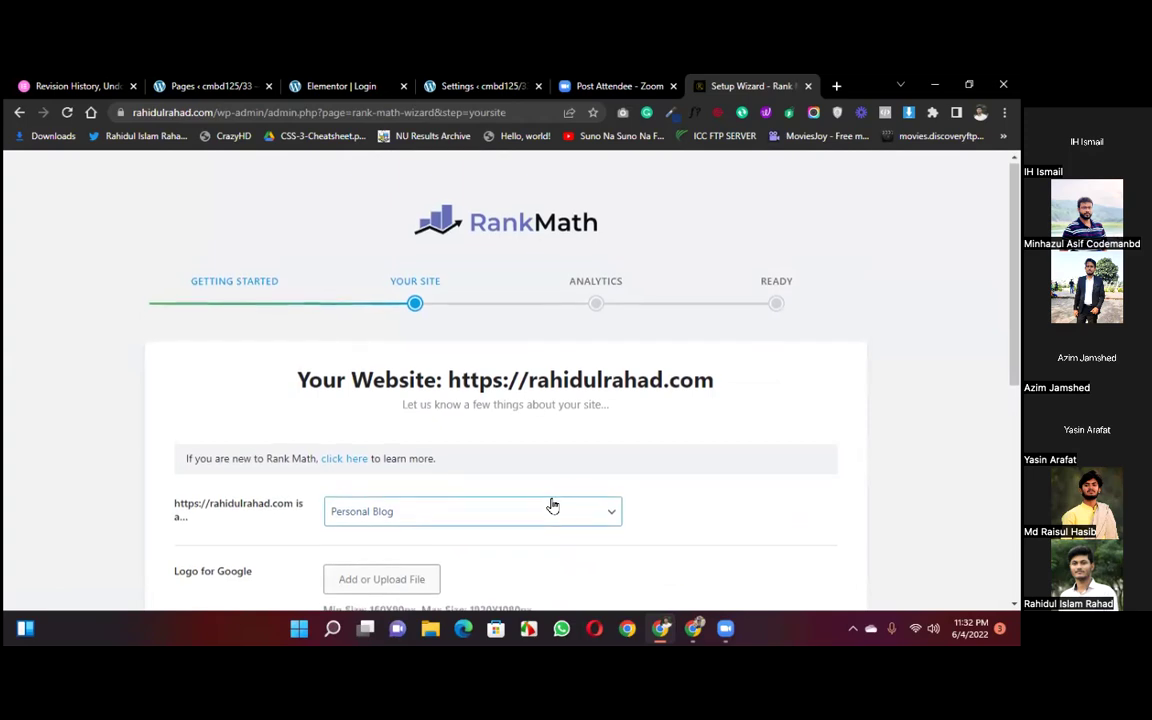
# Step: Set the 477 by 126 pixel cropped logo from the media library as the Default Social Share Image and save the site details
pyautogui.scroll(-3, 551, 505)
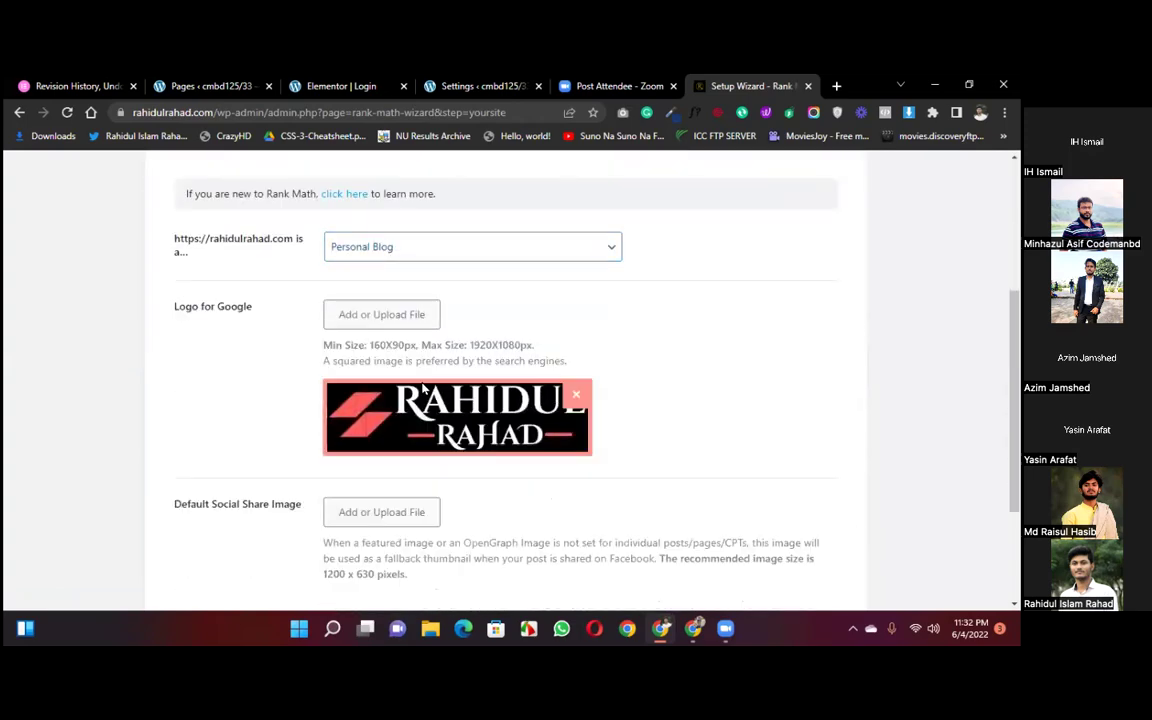
pyautogui.scroll(-2, 641, 453)
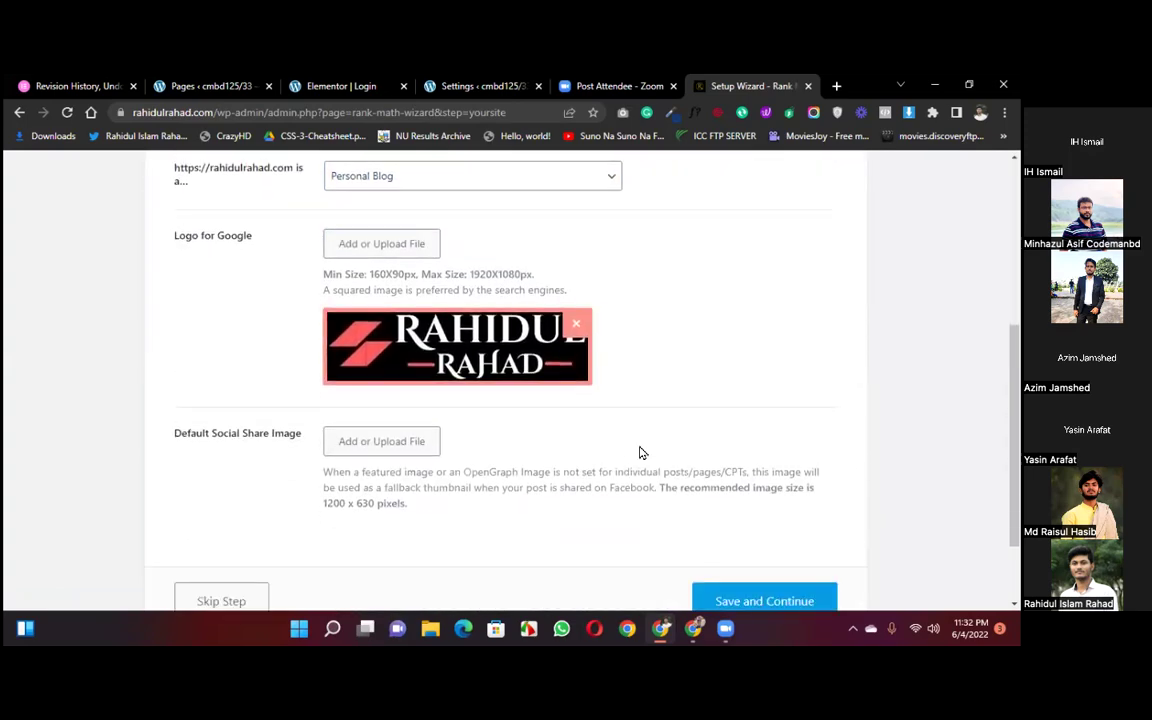
pyautogui.click(384, 400)
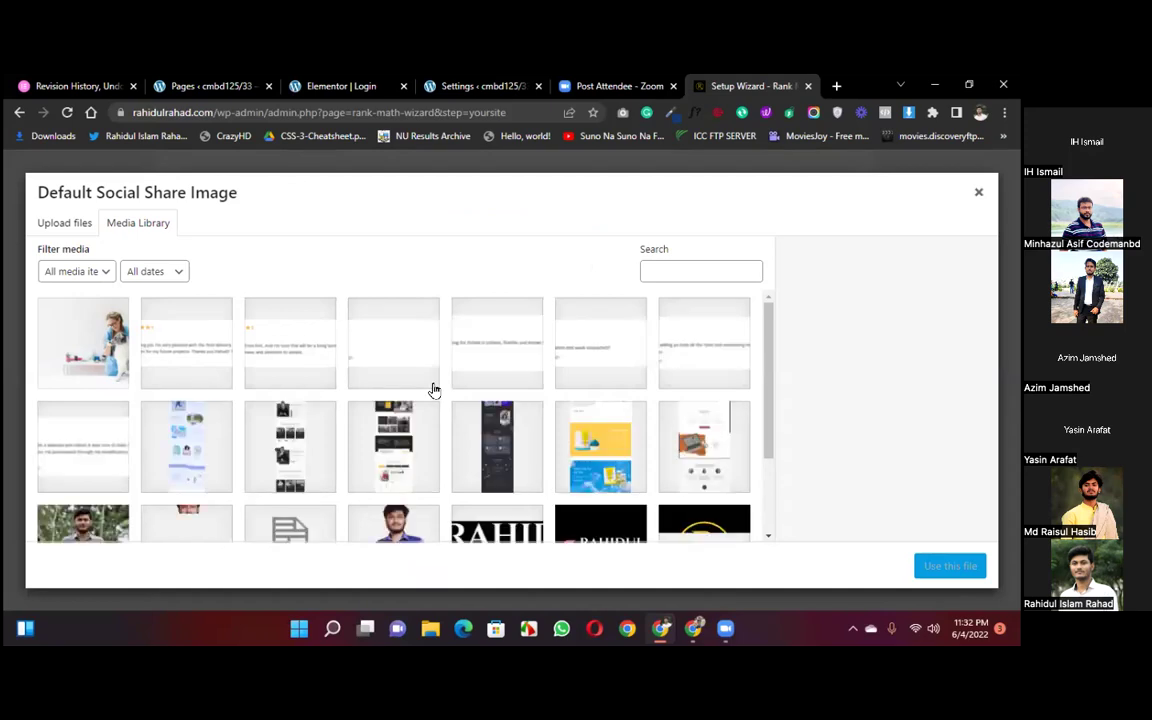
pyautogui.scroll(-1, 583, 415)
pyautogui.scroll(-1, 583, 415)
pyautogui.click(484, 455)
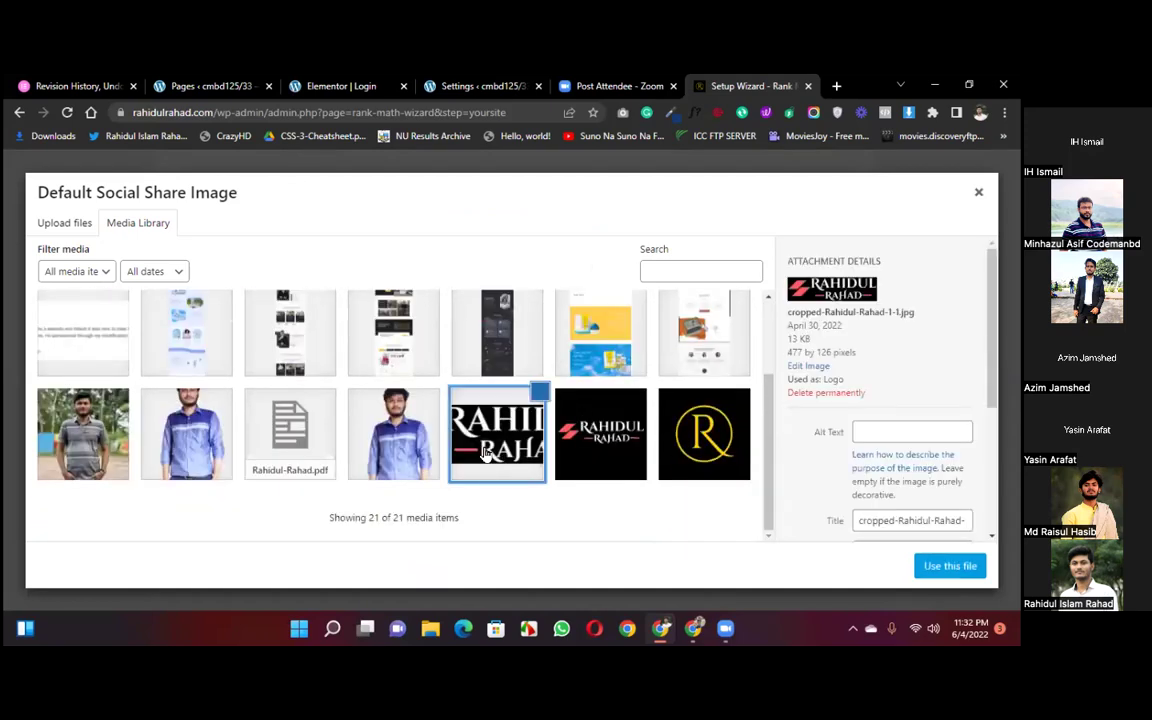
pyautogui.click(945, 566)
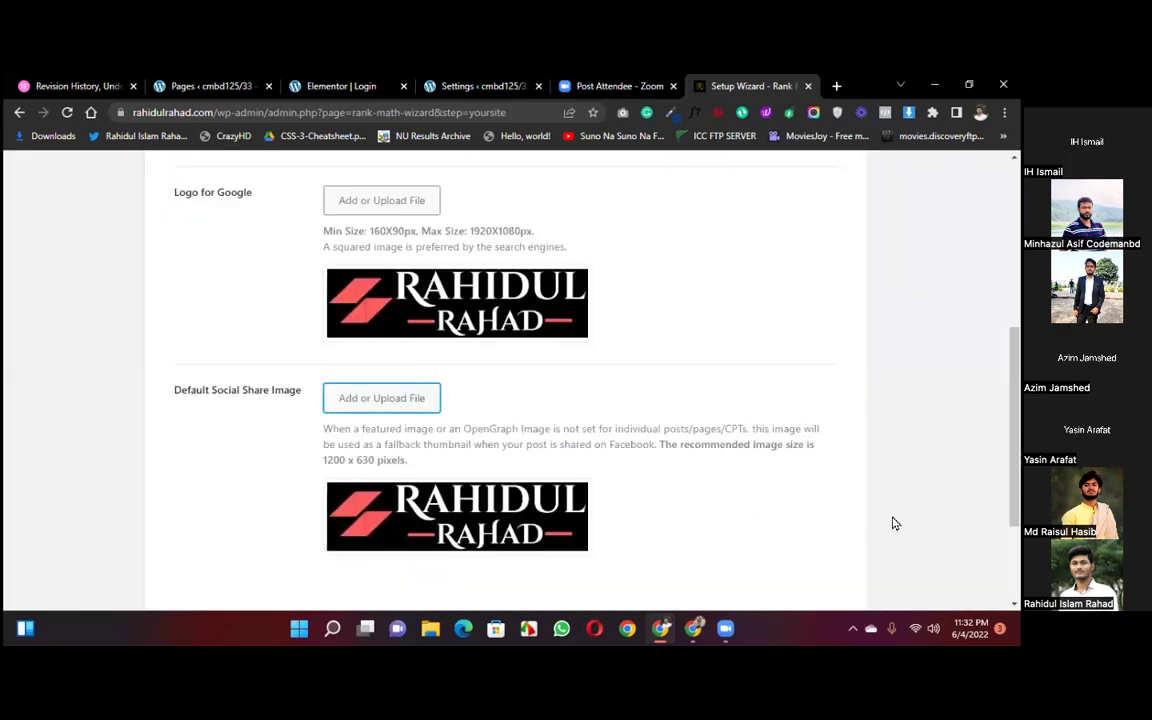
pyautogui.scroll(-2, 812, 414)
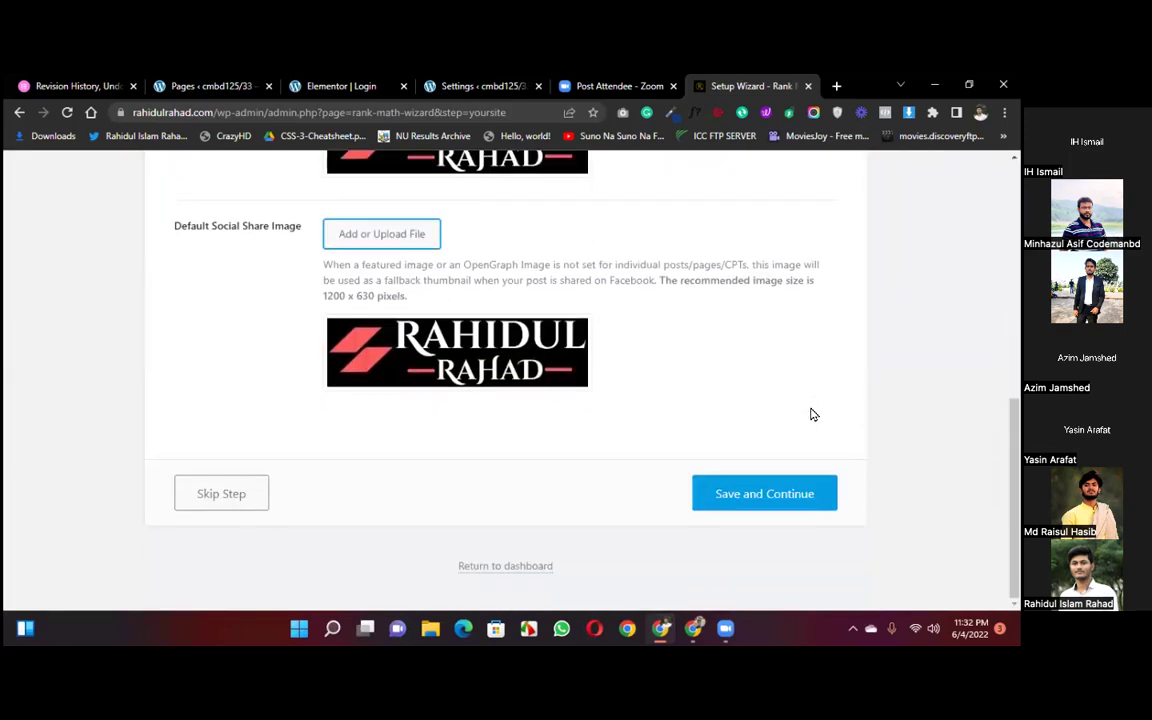
pyautogui.click(735, 499)
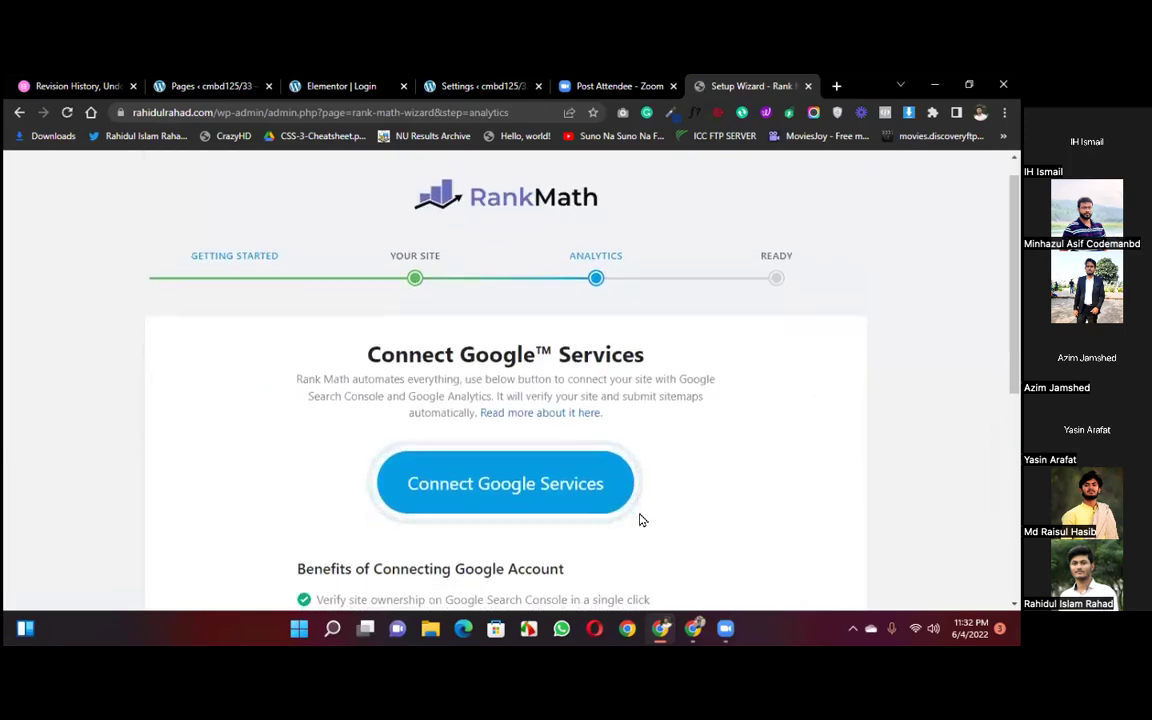
# Step: Continue past the Analytics step without connecting Google services and finish the setup wizard, returning to the Rank Math dashboard
pyautogui.scroll(-5, 642, 520)
pyautogui.click(785, 493)
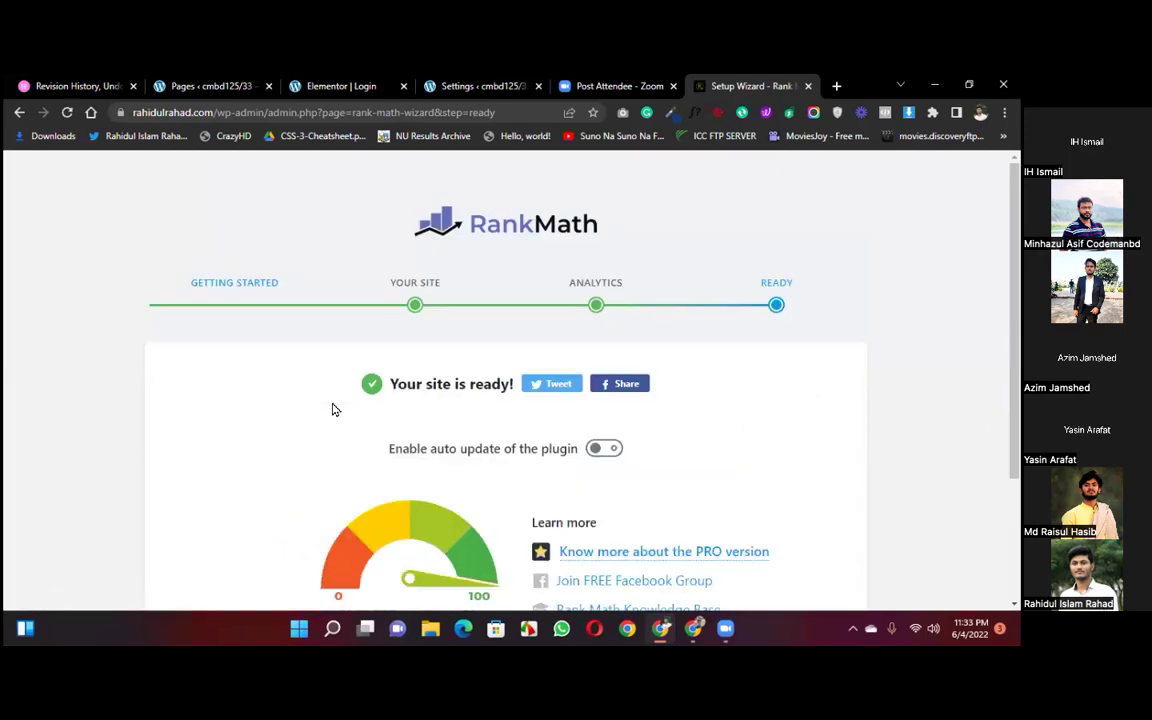
pyautogui.scroll(-3, 478, 419)
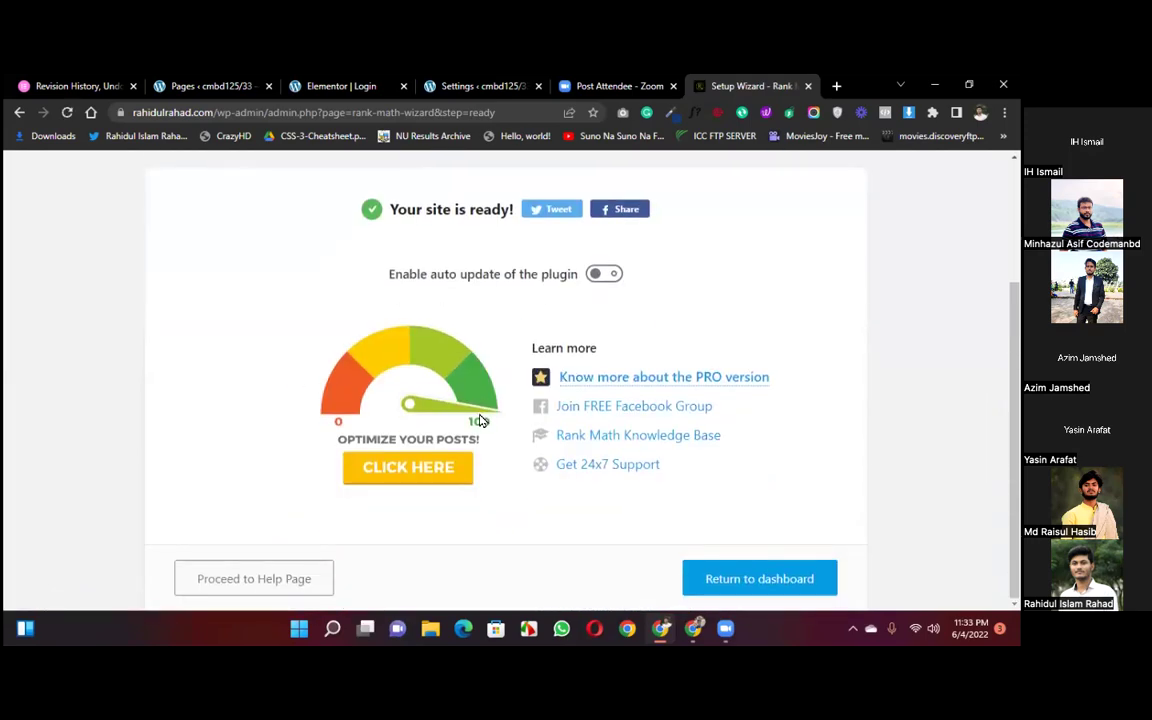
pyautogui.click(728, 572)
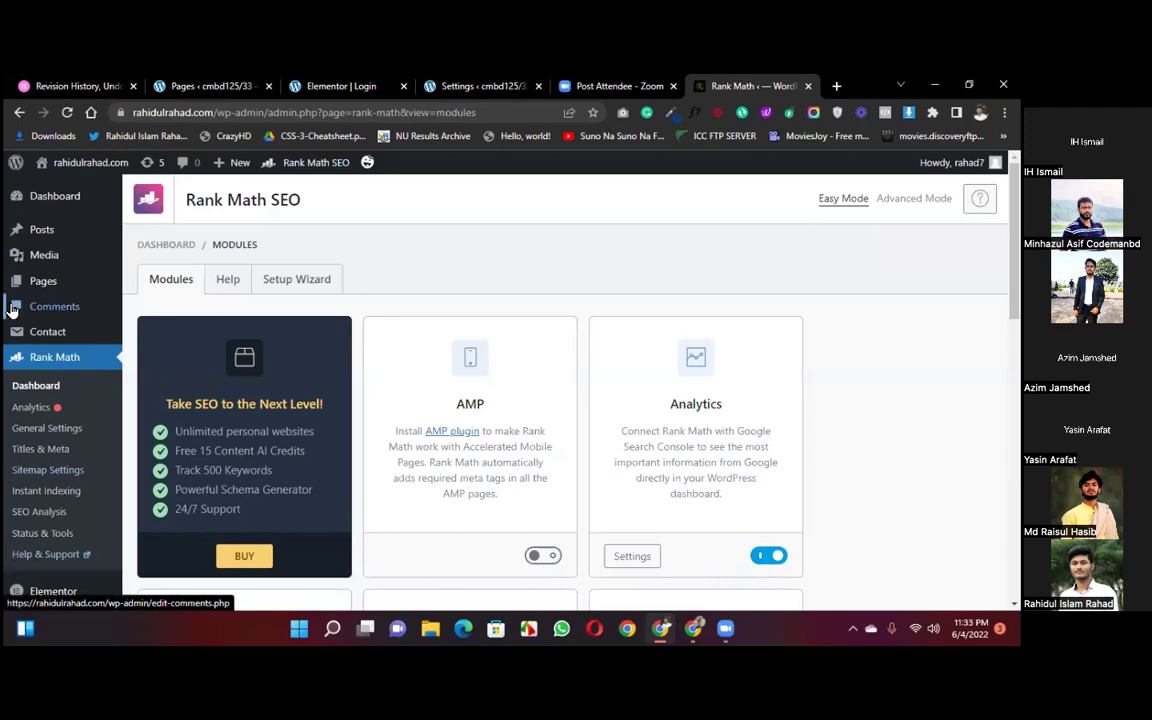
# Step: Open the Home page for editing from the Pages list and locate its Rank Math SEO section
pyautogui.moveTo(37, 284)
pyautogui.click(146, 286)
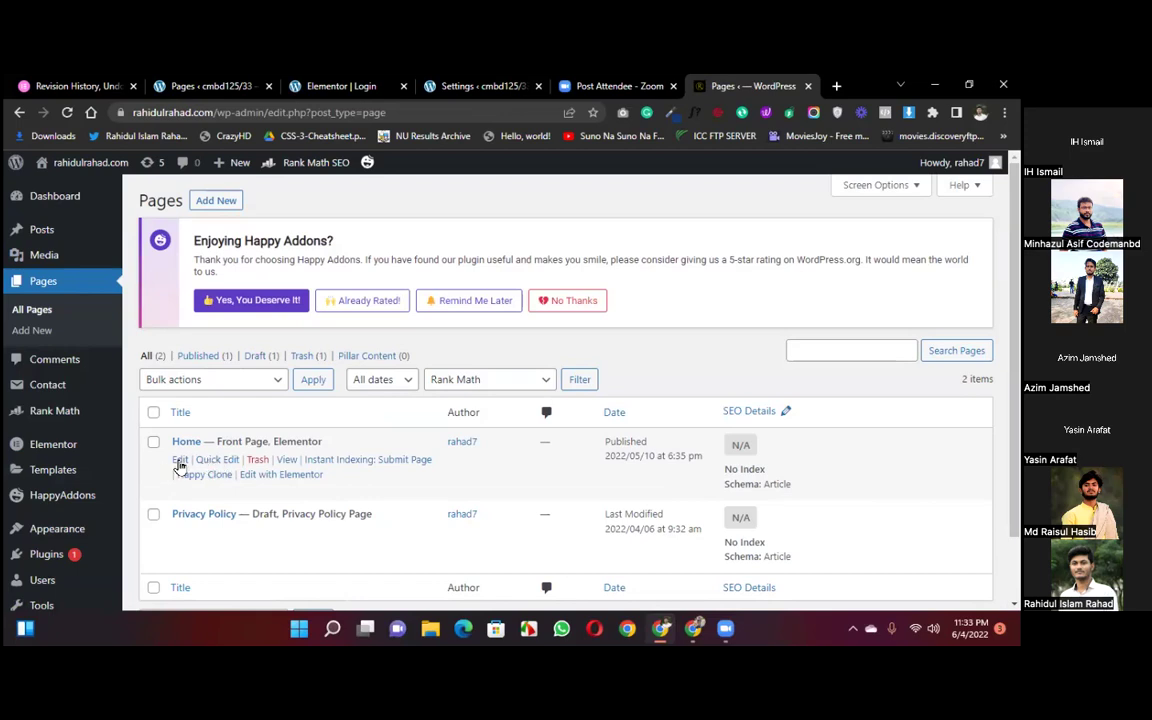
pyautogui.click(180, 460)
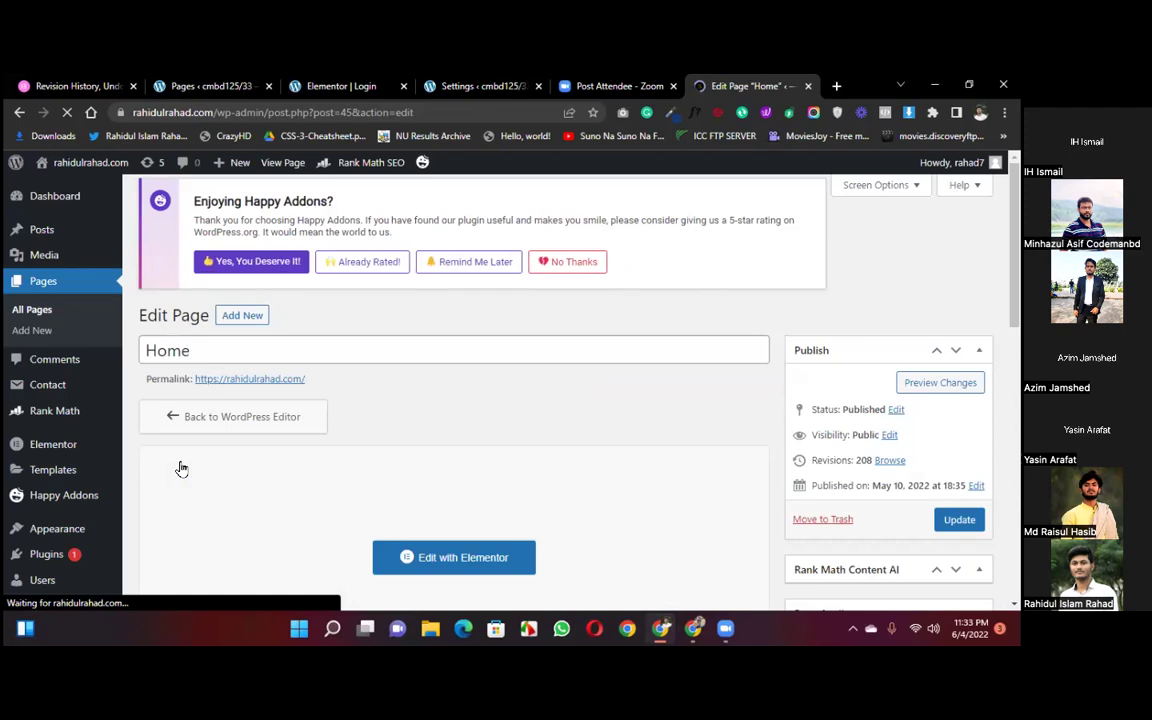
pyautogui.scroll(-5, 540, 440)
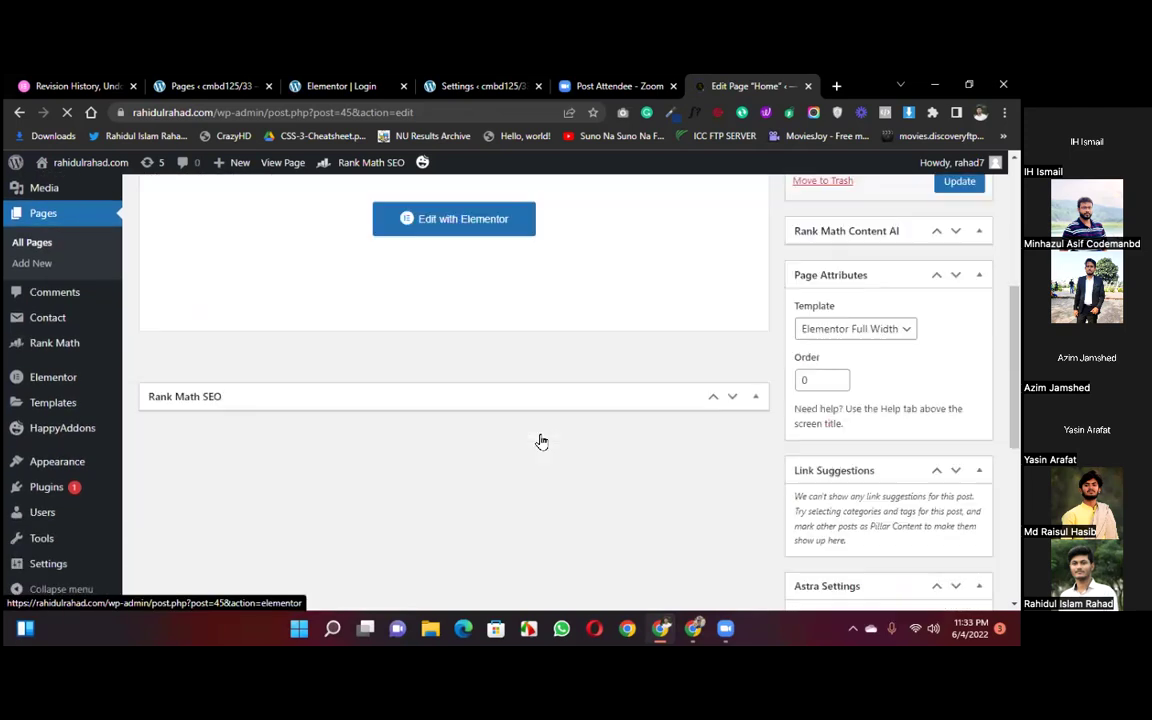
pyautogui.scroll(-5, 540, 441)
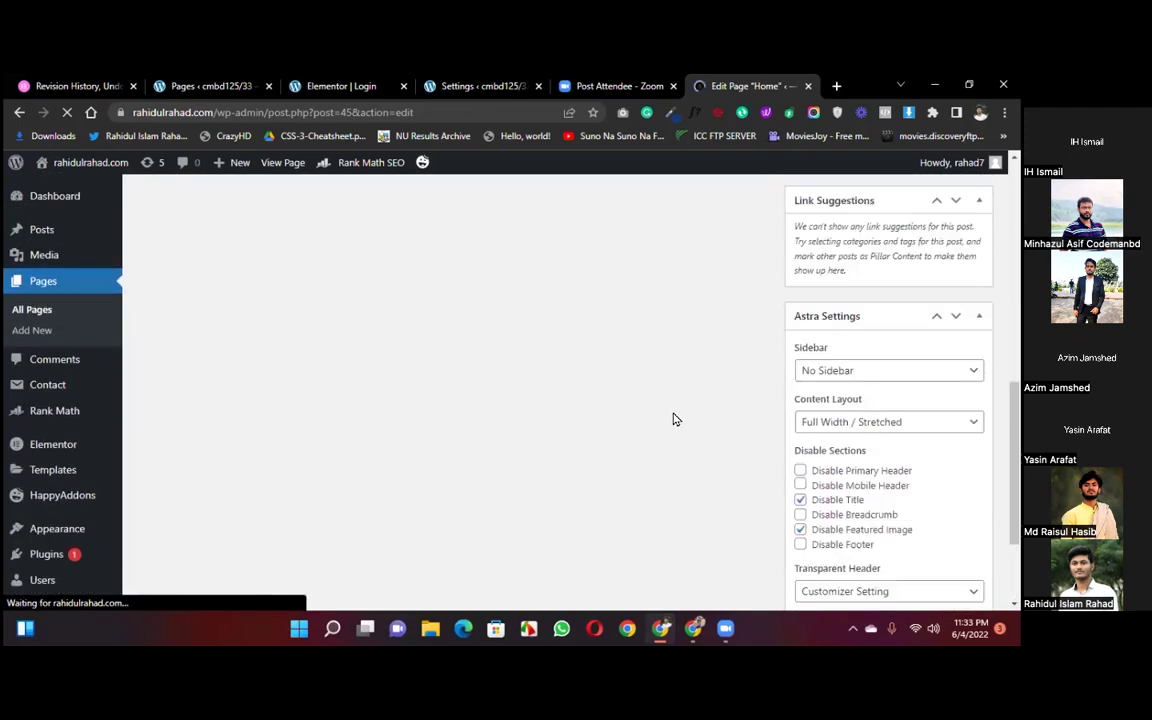
pyautogui.scroll(5, 674, 419)
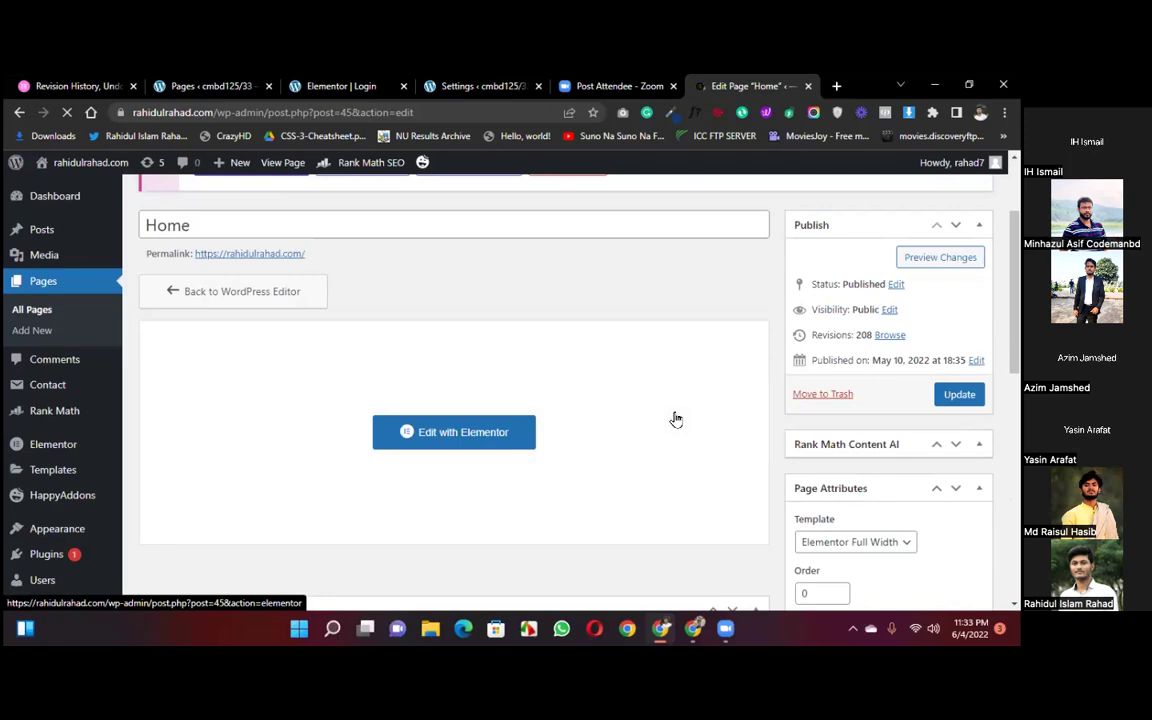
pyautogui.scroll(-1, 674, 419)
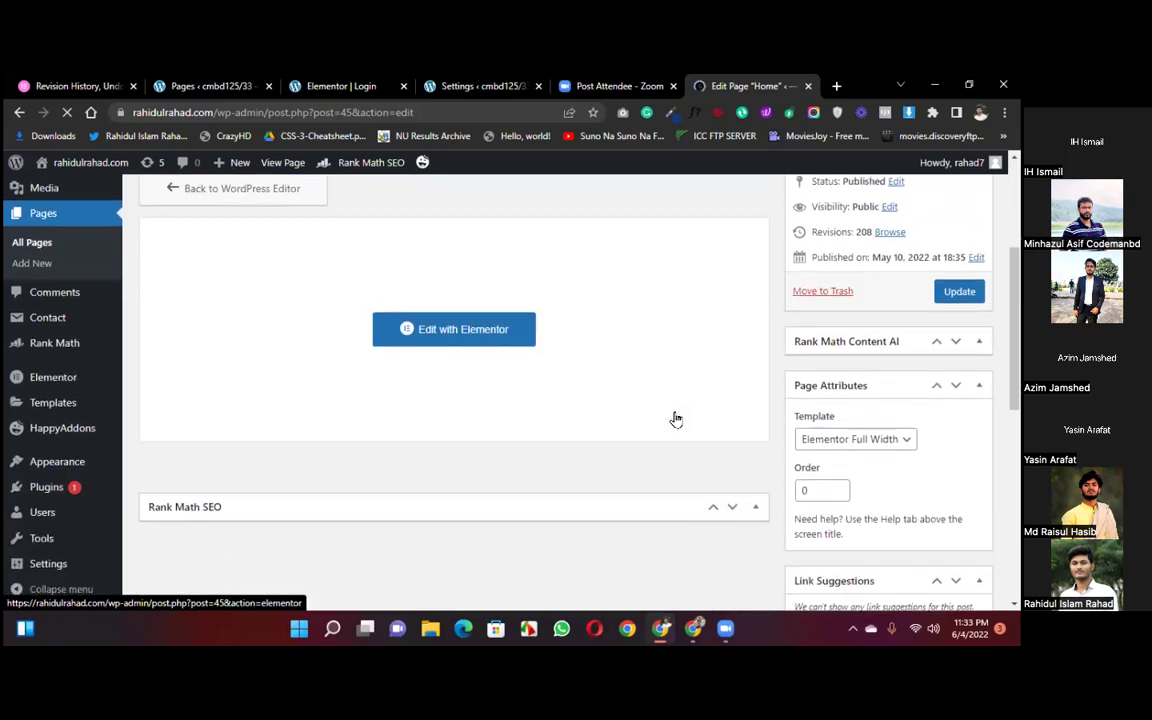
# Step: Open the Home page in Elementor in a separate browser tab, check it, and return to the page's edit tab
pyautogui.rightClick(472, 330)
pyautogui.click(503, 339)
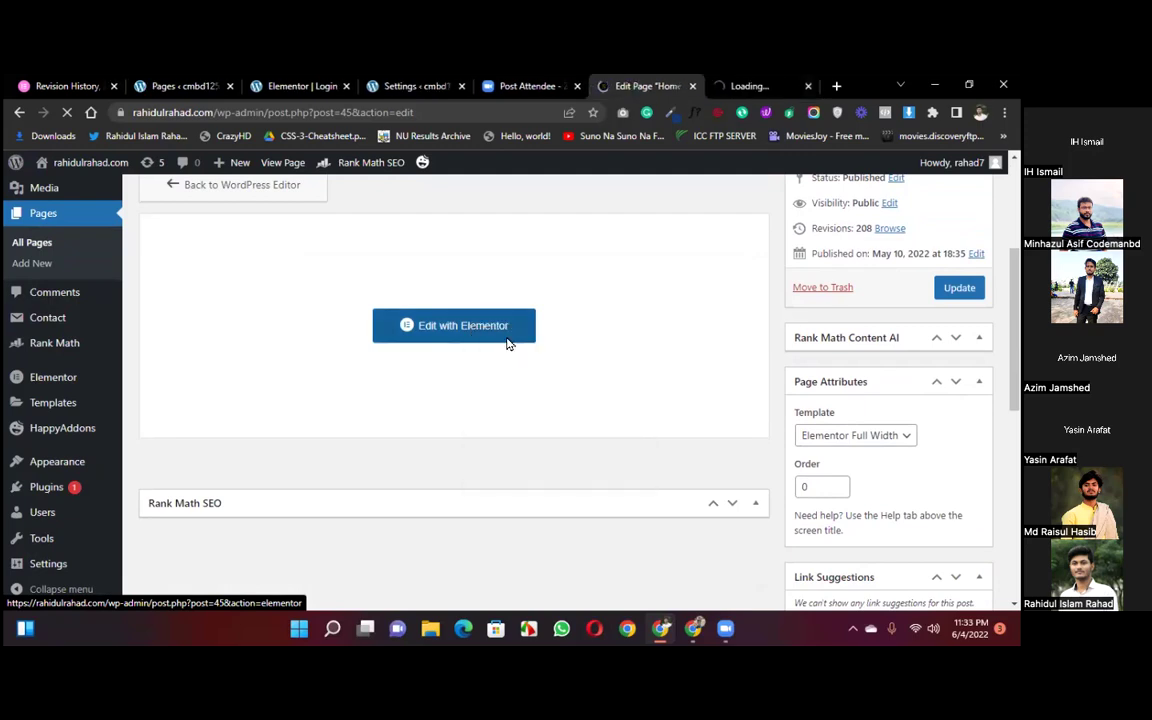
pyautogui.click(757, 87)
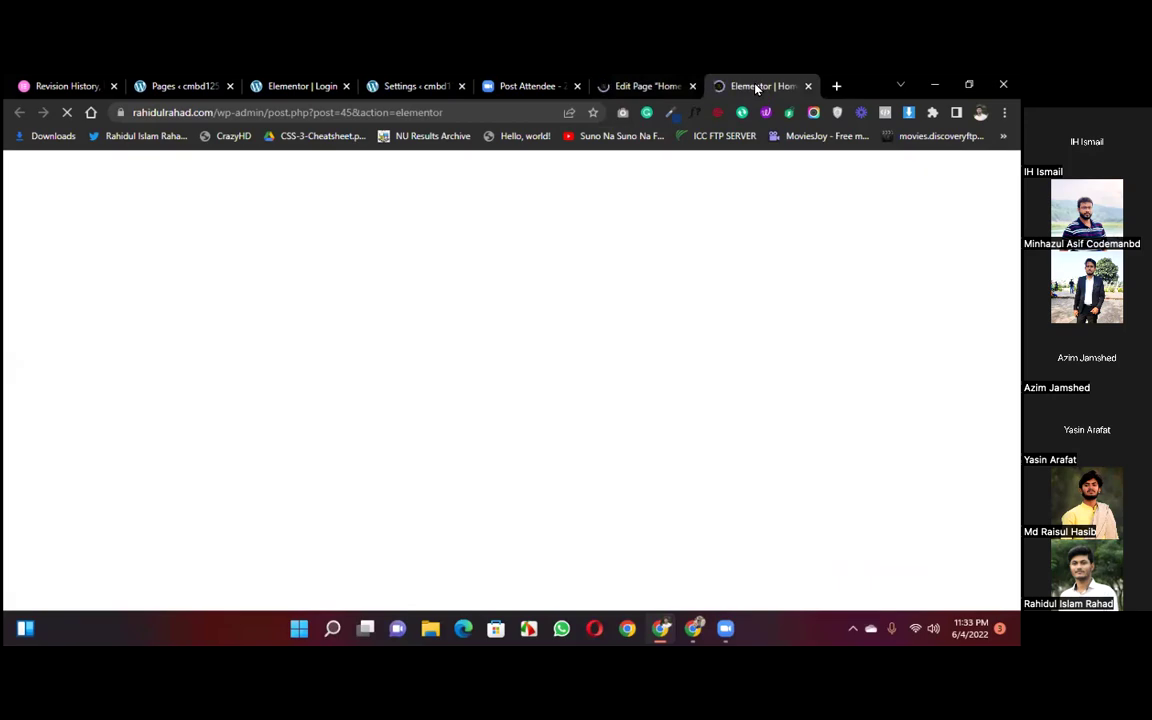
pyautogui.click(648, 87)
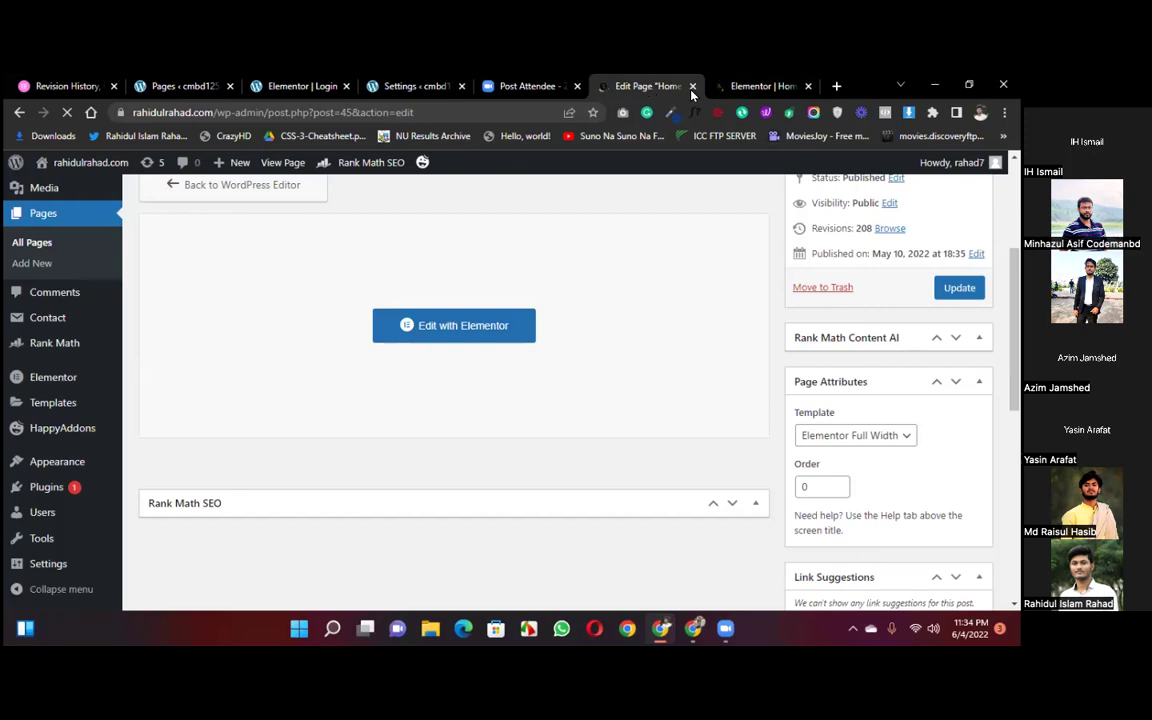
pyautogui.click(760, 88)
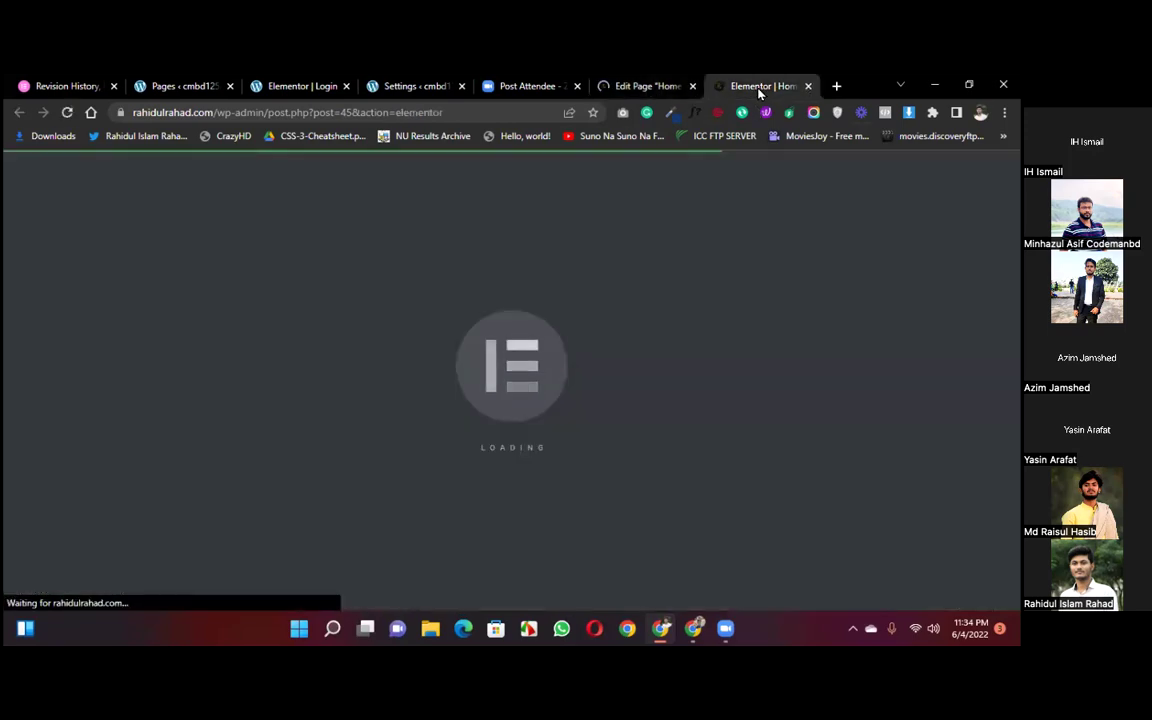
pyautogui.click(645, 88)
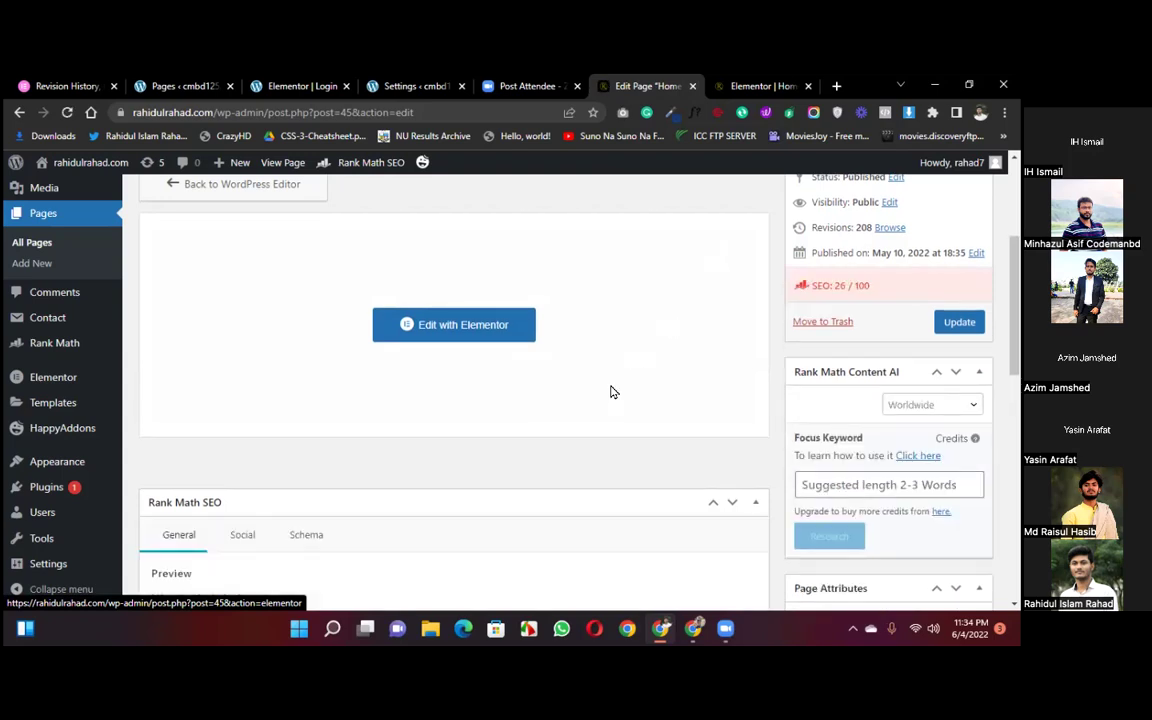
# Step: Enter the site owner's name in lowercase as the Rank Math focus keyword and copy it
pyautogui.scroll(-5, 610, 391)
pyautogui.scroll(-2, 610, 391)
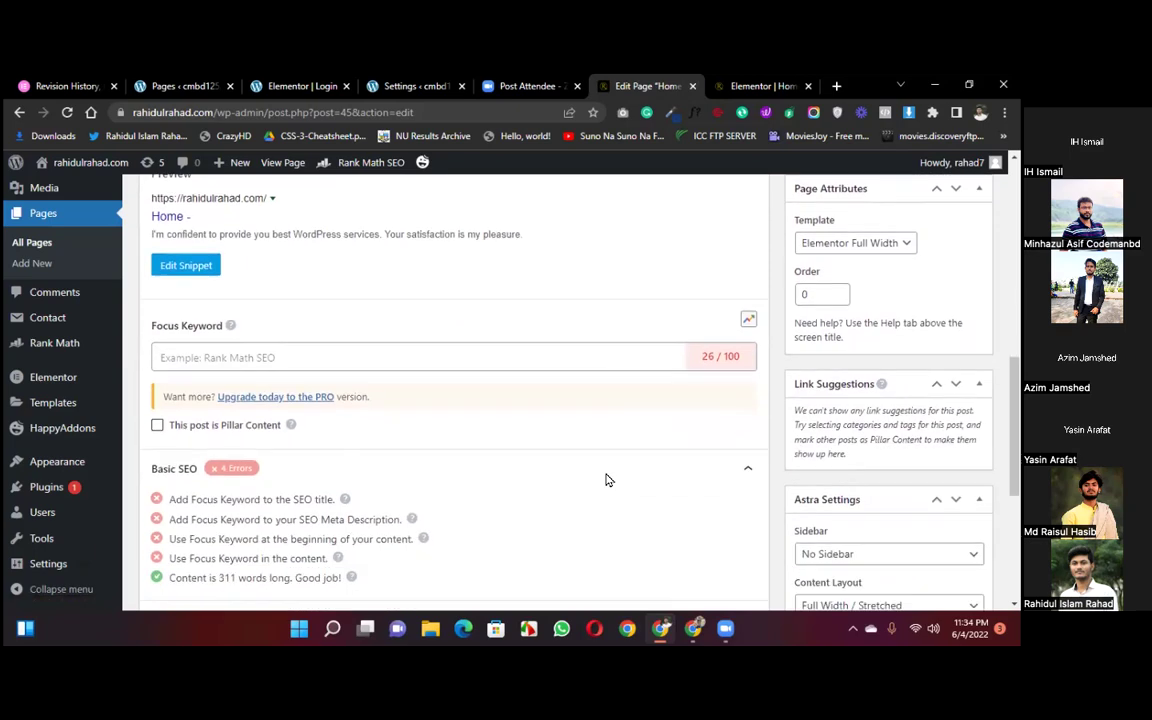
pyautogui.click(308, 360)
pyautogui.write('erahidul ')
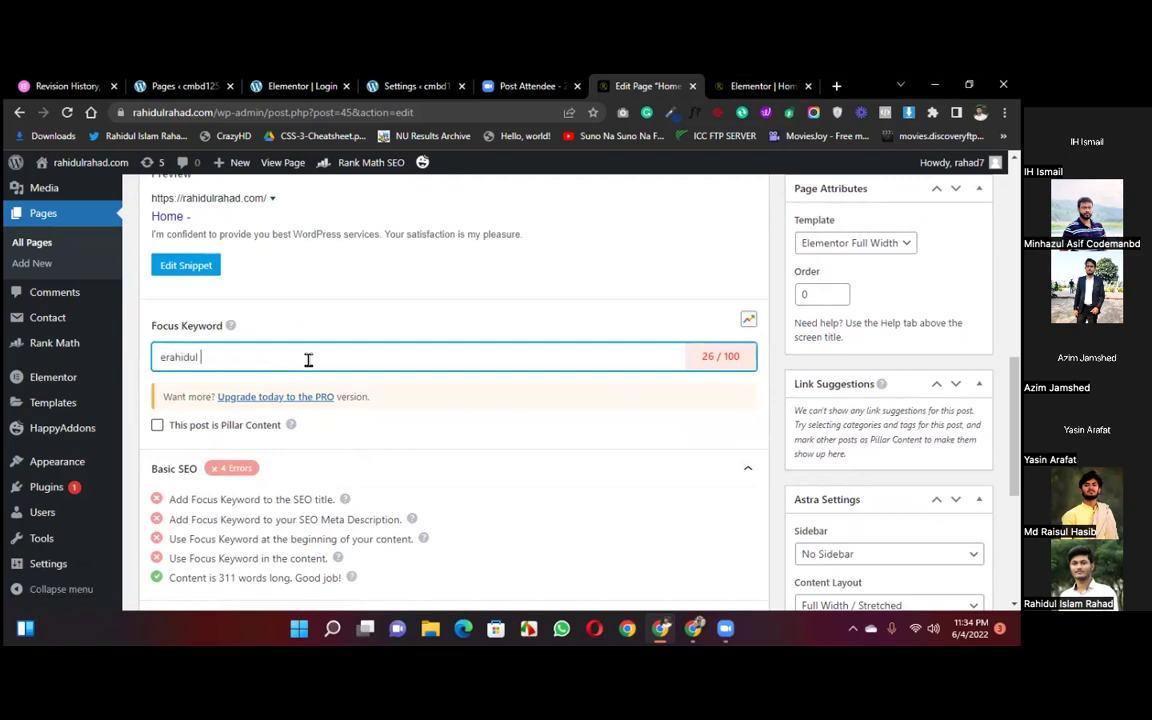
pyautogui.write('rahad')
pyautogui.press('Delete')
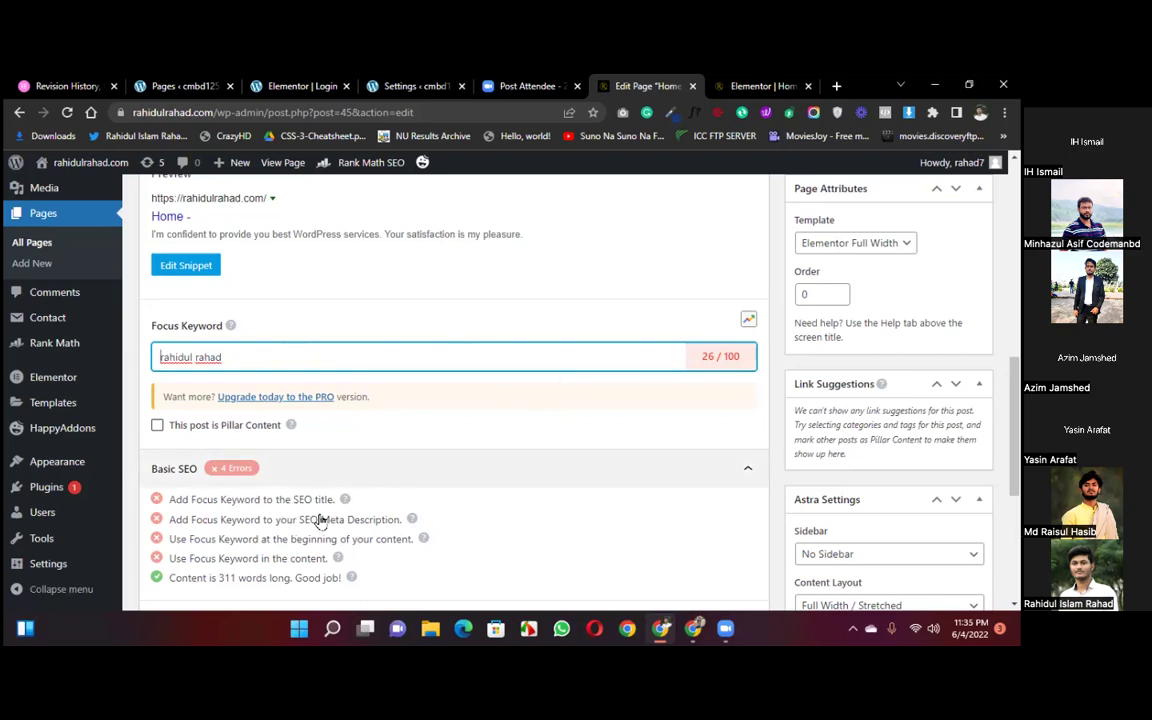
pyautogui.moveTo(236, 357); pyautogui.dragTo(155, 355)
pyautogui.hotkey('ctrl', 'c')
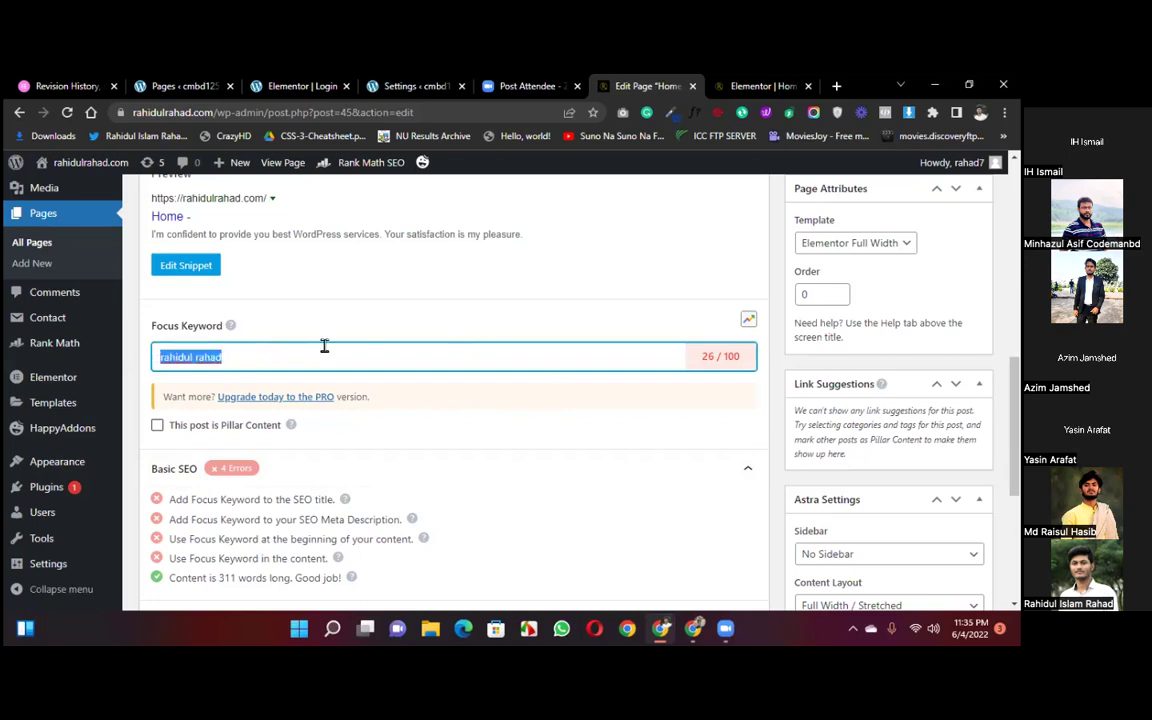
# Step: Replace the page title with the copied owner's name and capitalise the first letter of both words
pyautogui.scroll(10, 856, 492)
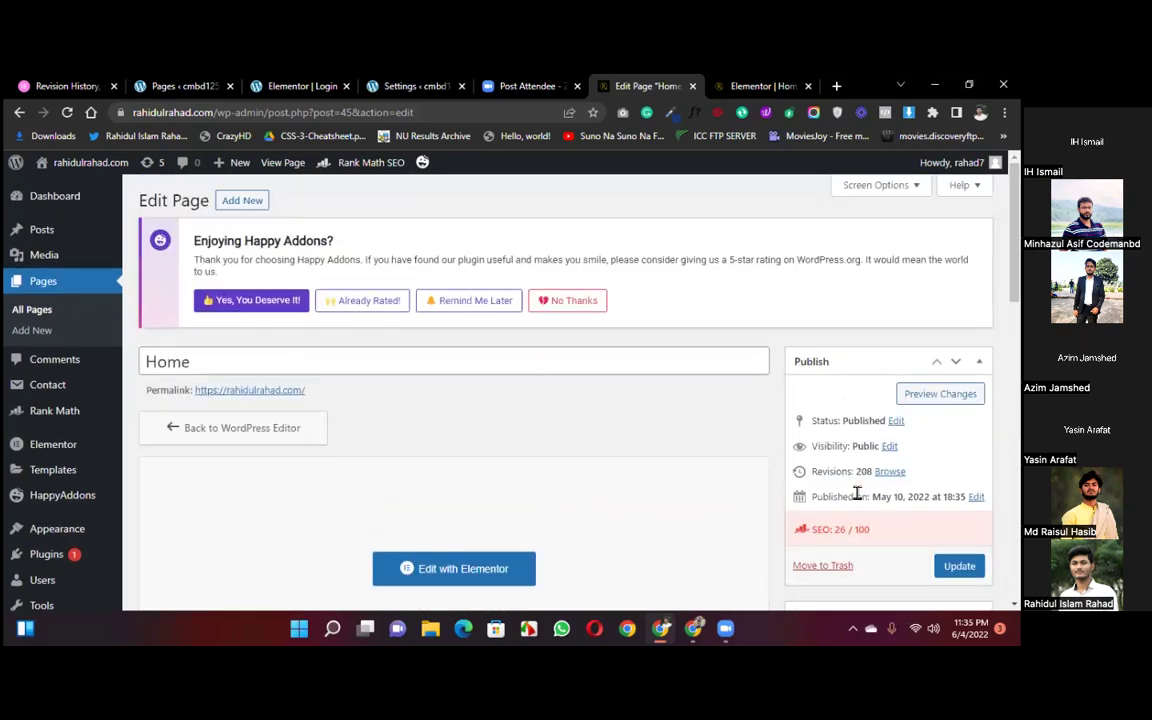
pyautogui.doubleClick(222, 365)
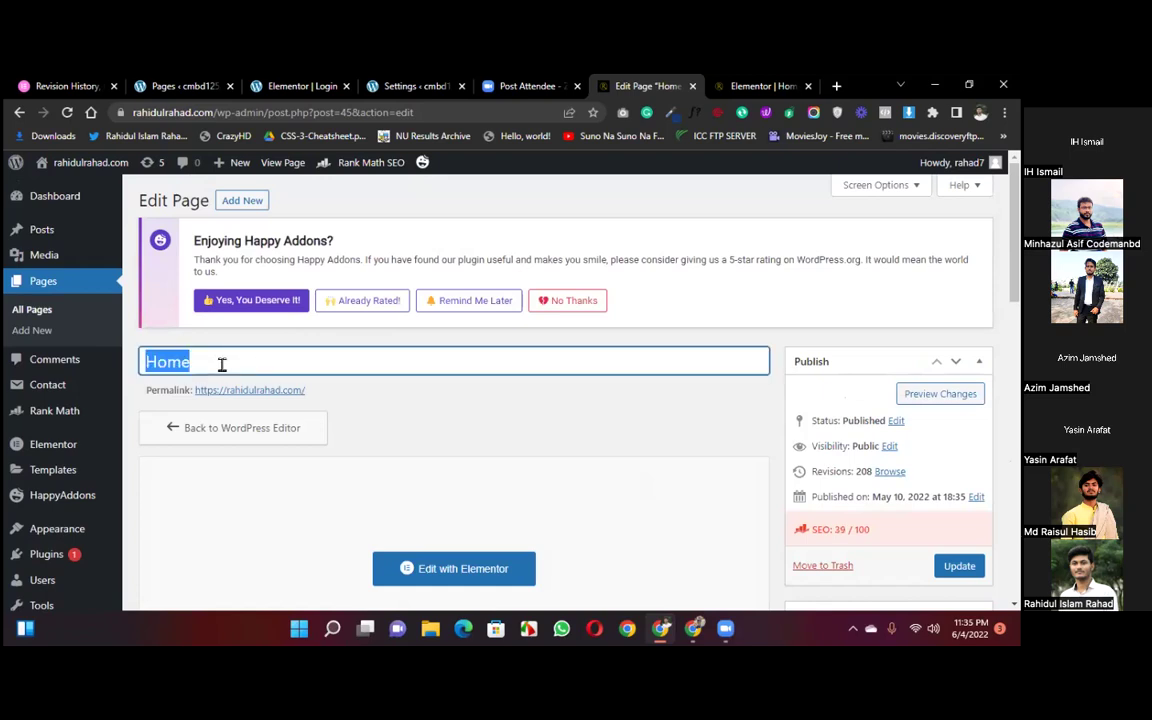
pyautogui.hotkey('ctrl', 'v')
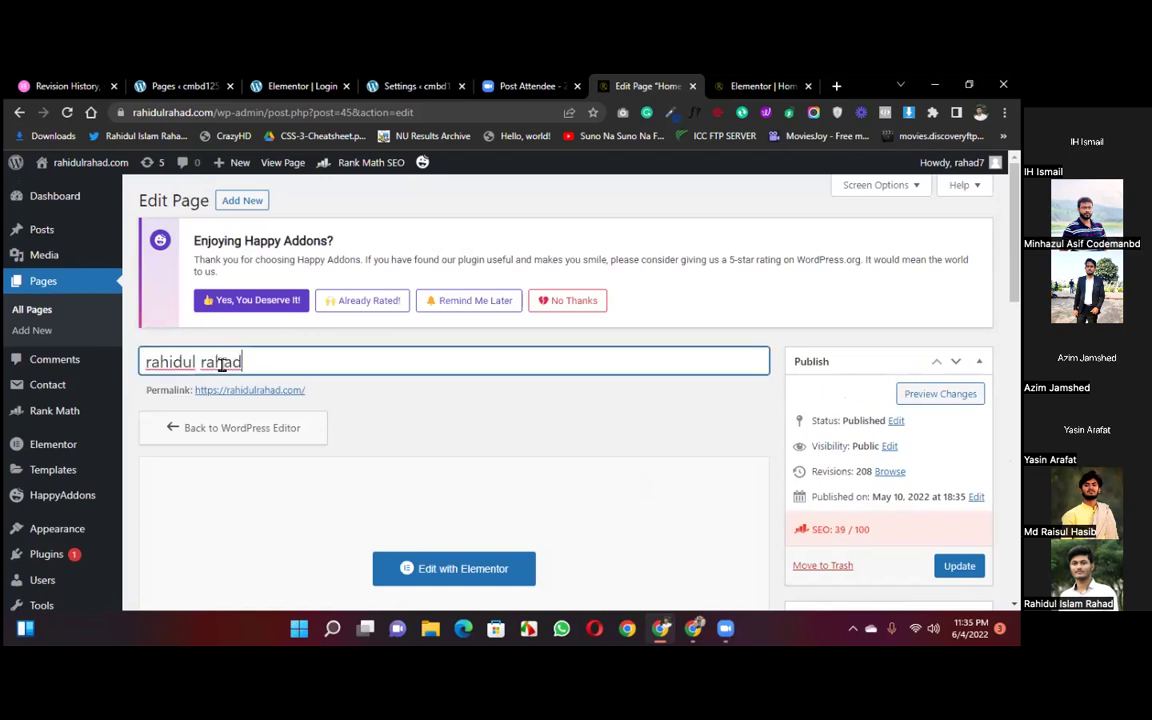
pyautogui.click(145, 363)
pyautogui.write('R')
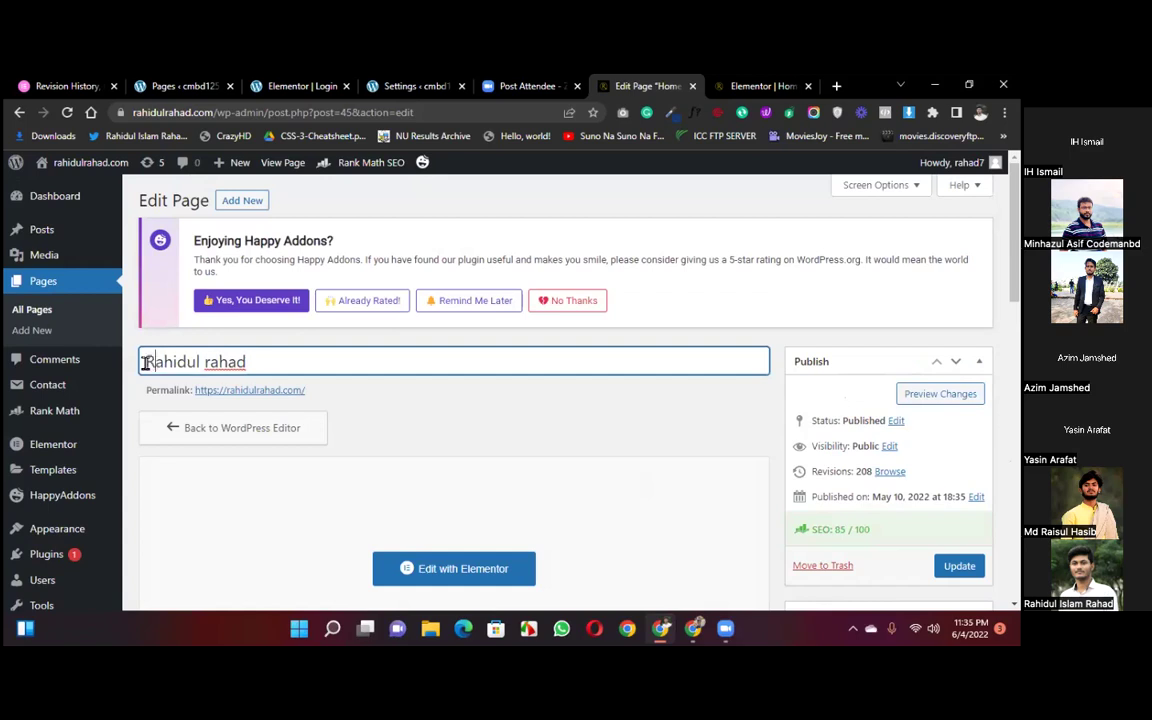
pyautogui.click(206, 363)
pyautogui.press('Delete')
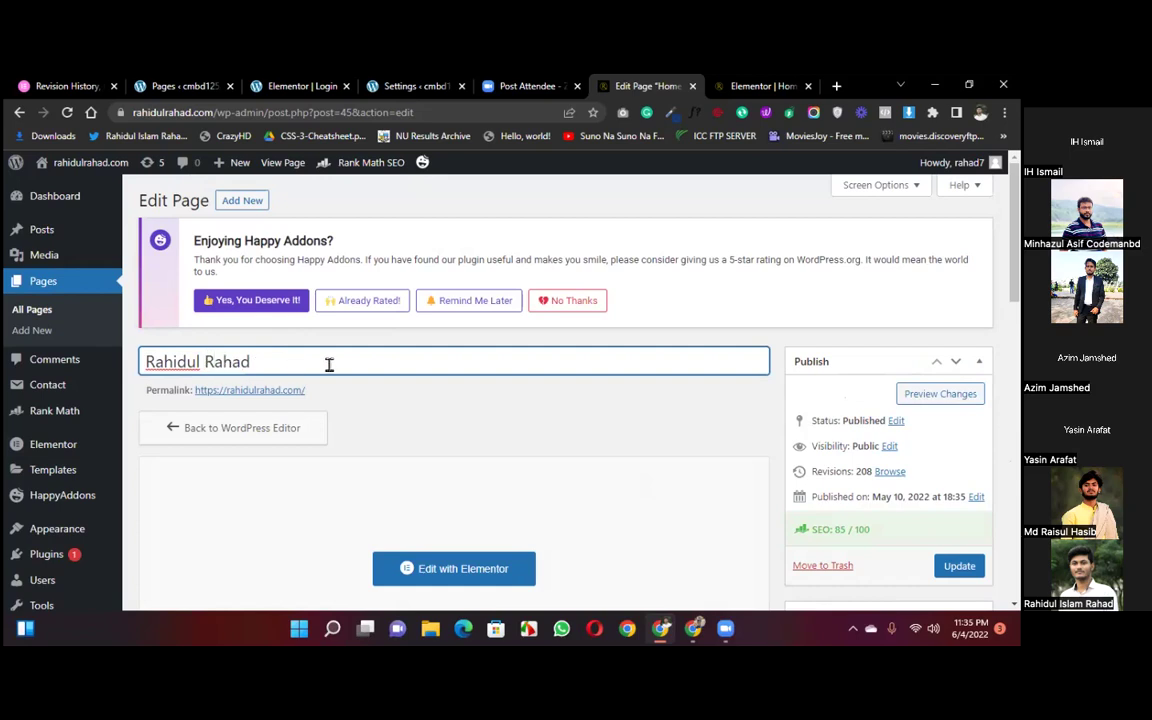
# Step: Search Google for "codemanbd" in a new browser tab to see its result title, and return to the page editor
pyautogui.click(836, 86)
pyautogui.write('cod')
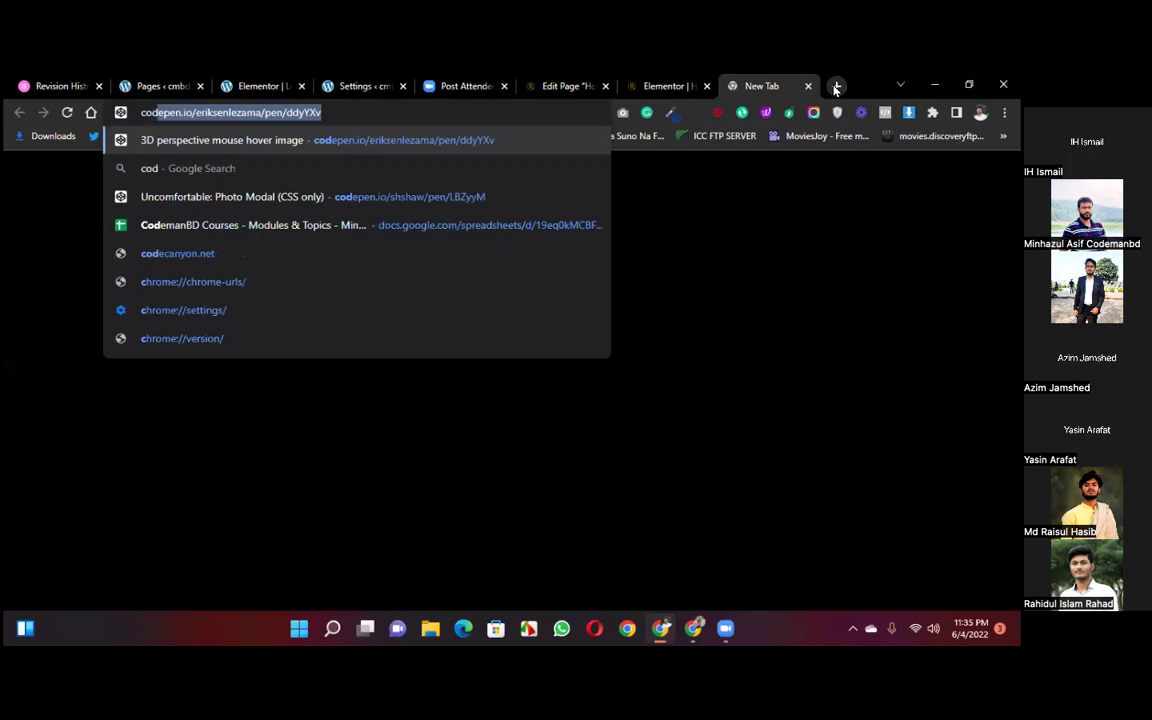
pyautogui.write('emanbd')
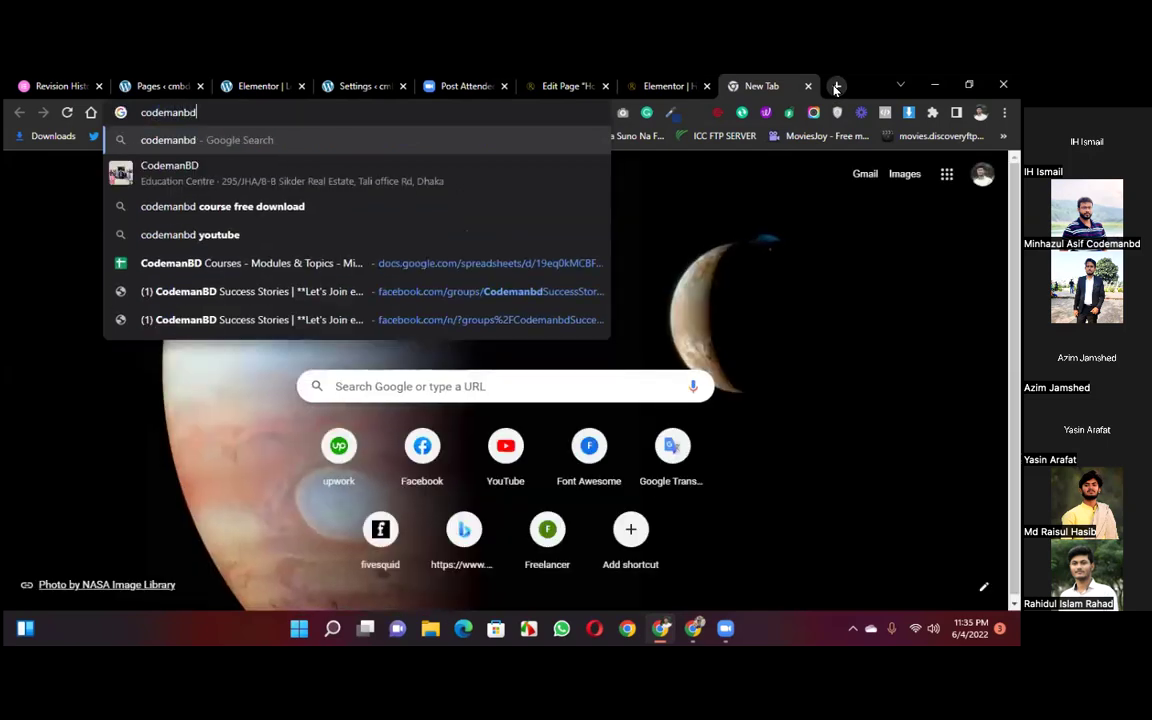
pyautogui.press('Return')
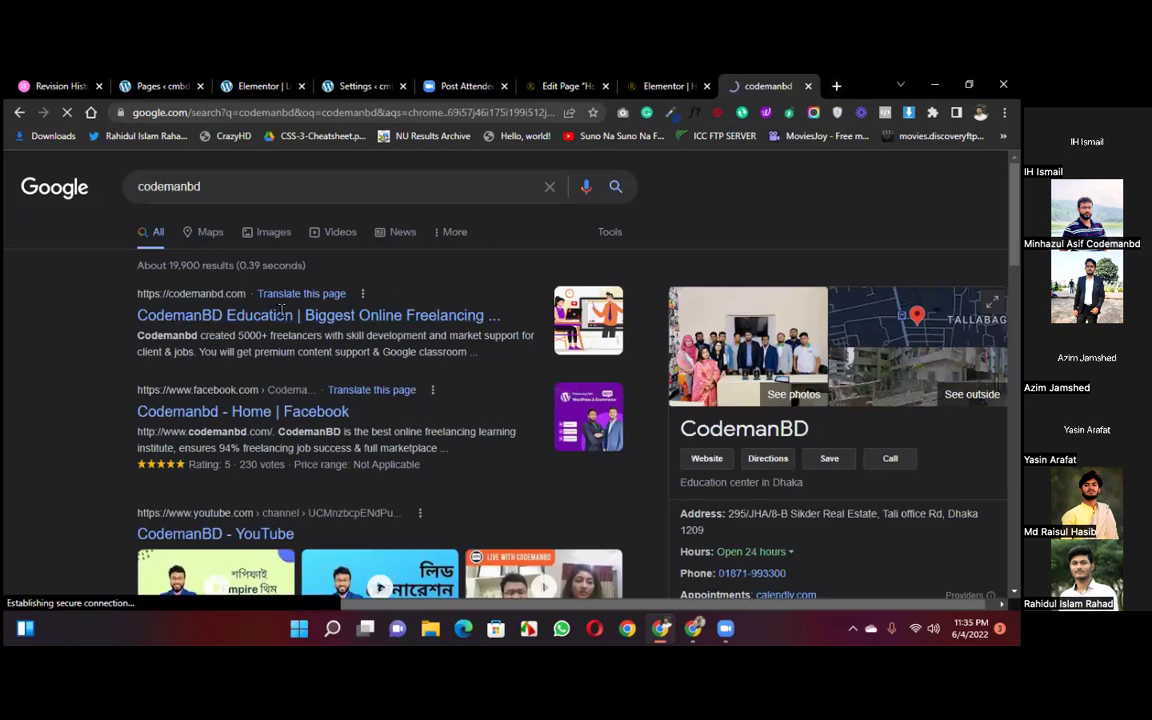
pyautogui.click(550, 90)
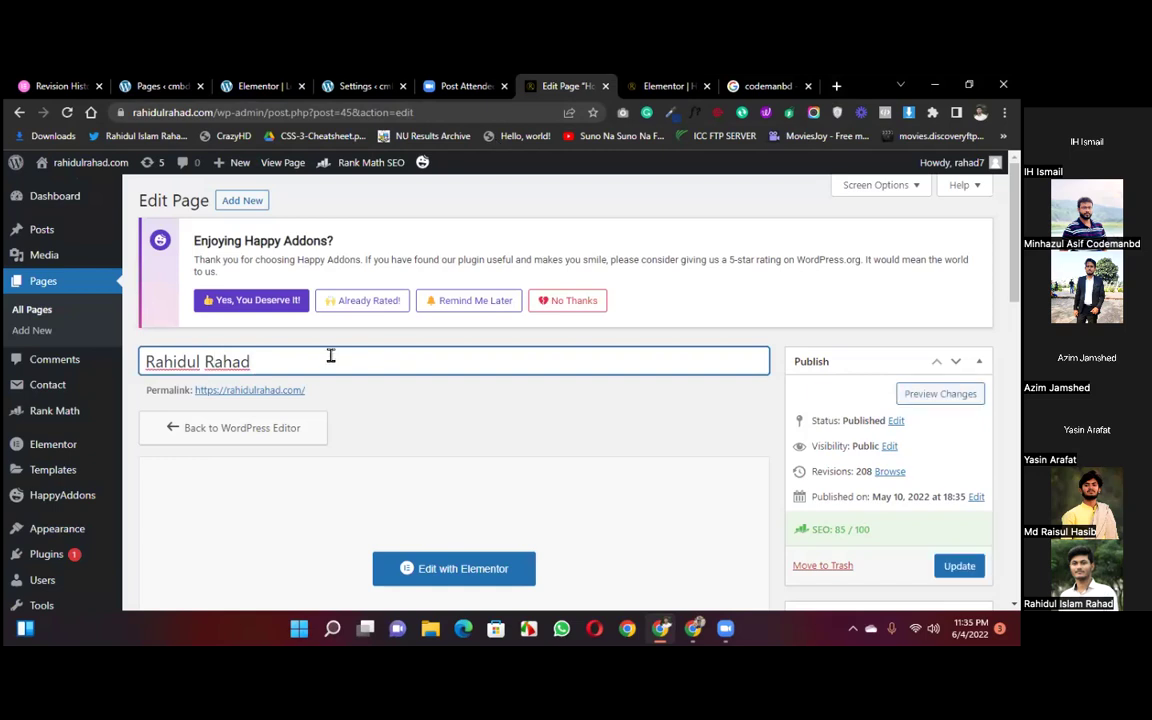
# Step: Extend the page title after the owner's name with "| WordPress & eCommerce Developer"
pyautogui.write('| WordPress ')
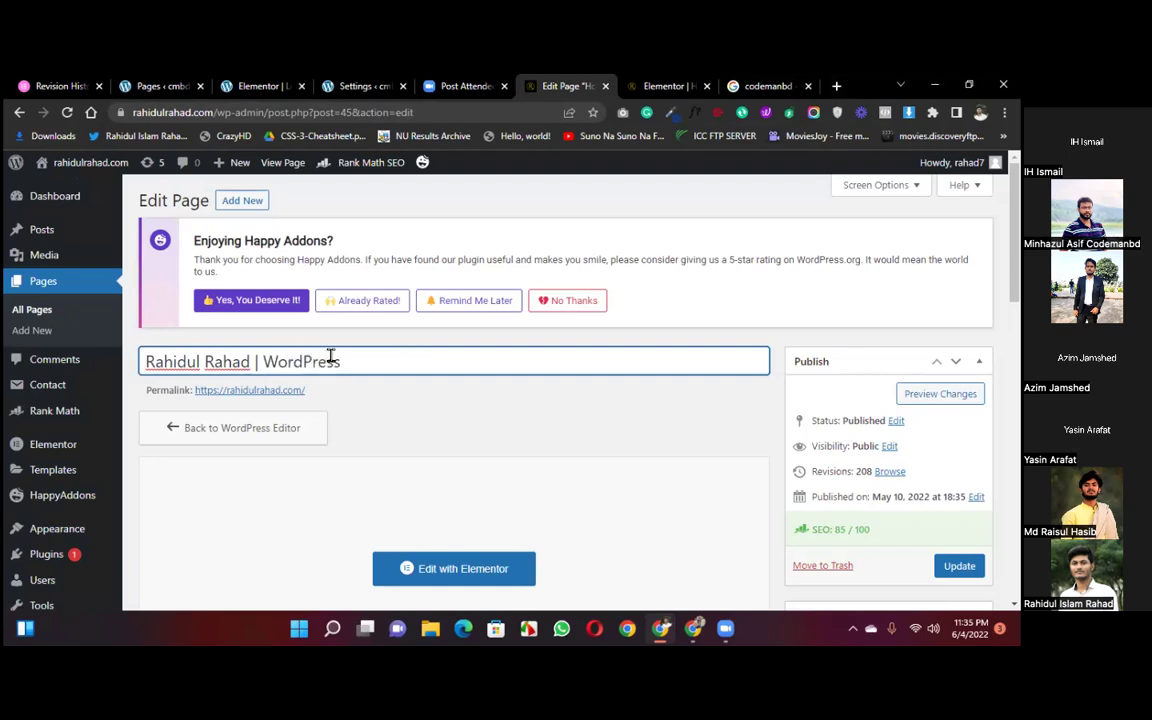
pyautogui.write('& eCommerce D')
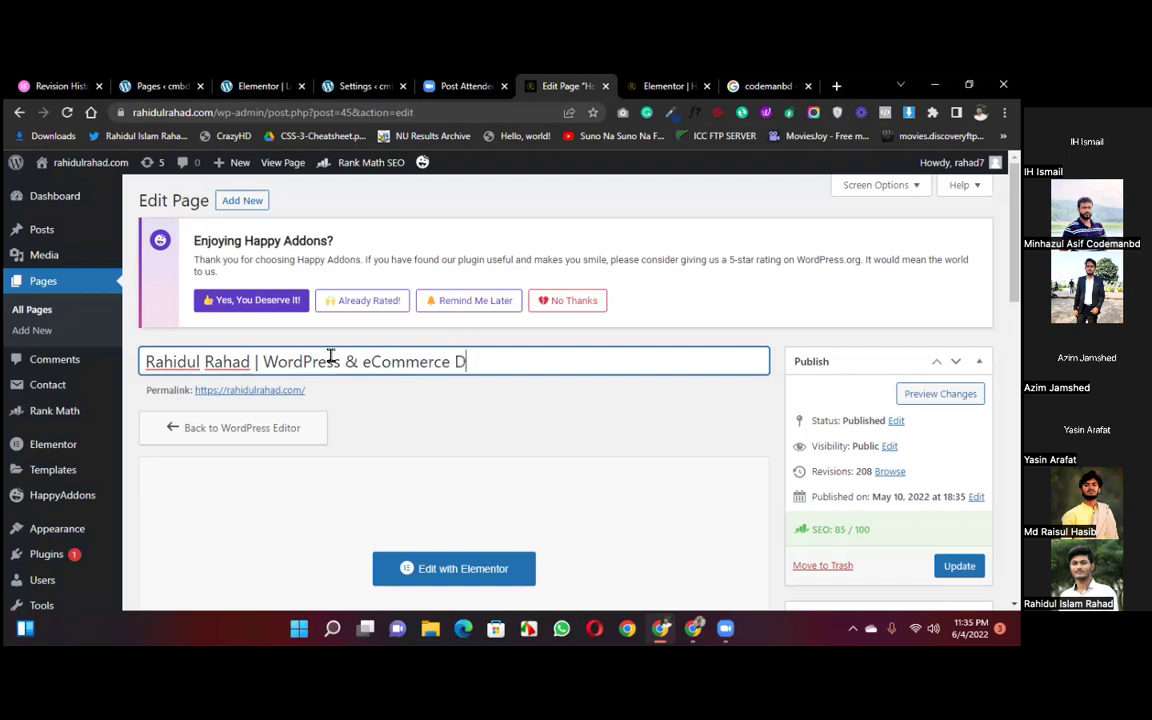
pyautogui.write('eveloper')
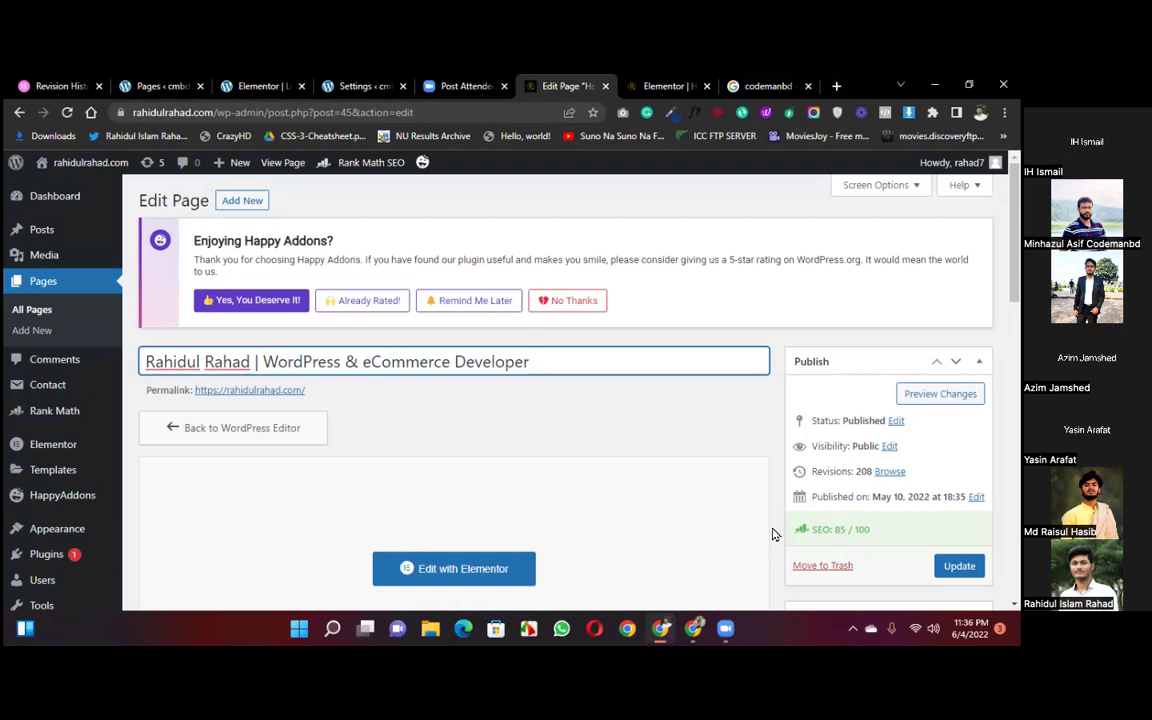
# Step: Copy the owner's name from the page title and start the Rank Math snippet description with "I am", that name and ", WordPress"
pyautogui.moveTo(248, 360); pyautogui.dragTo(129, 361)
pyautogui.hotkey('ctrl', 'c')
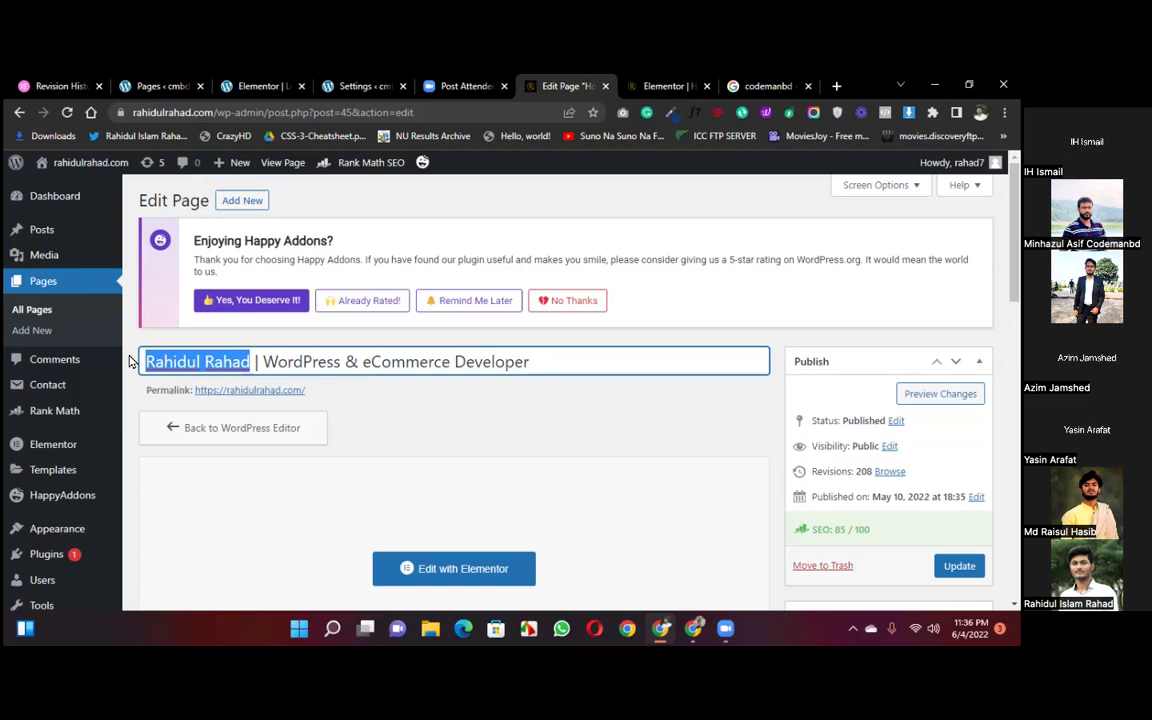
pyautogui.scroll(-10, 874, 400)
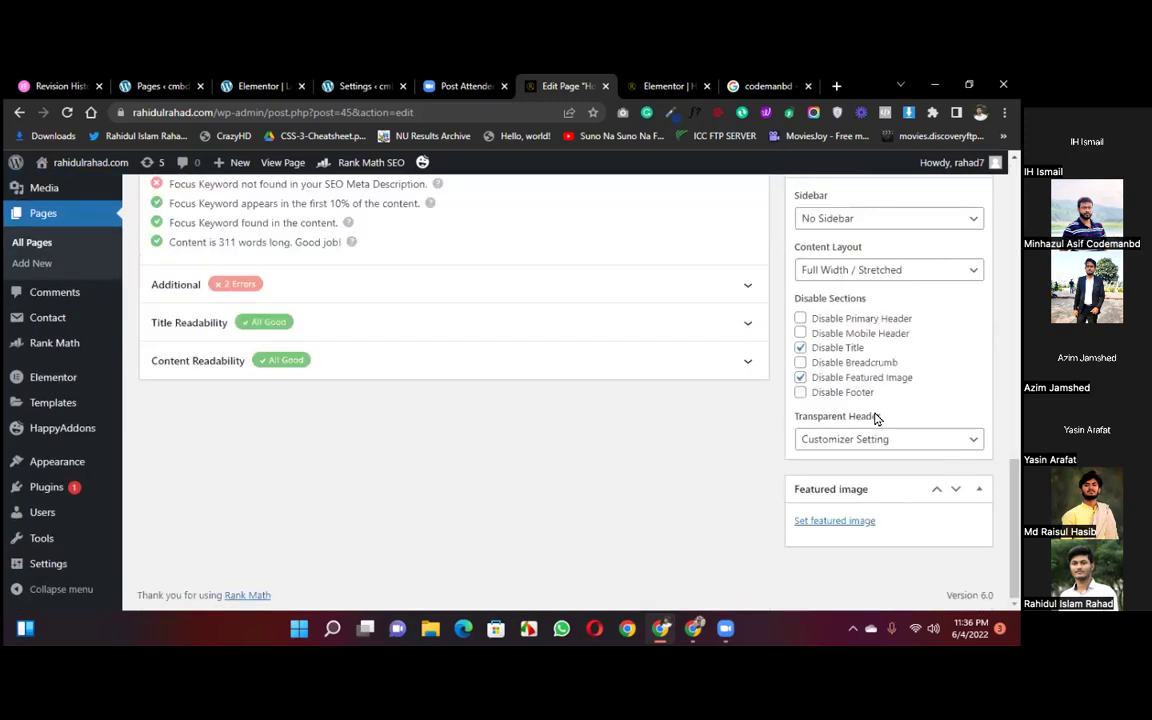
pyautogui.scroll(4, 465, 363)
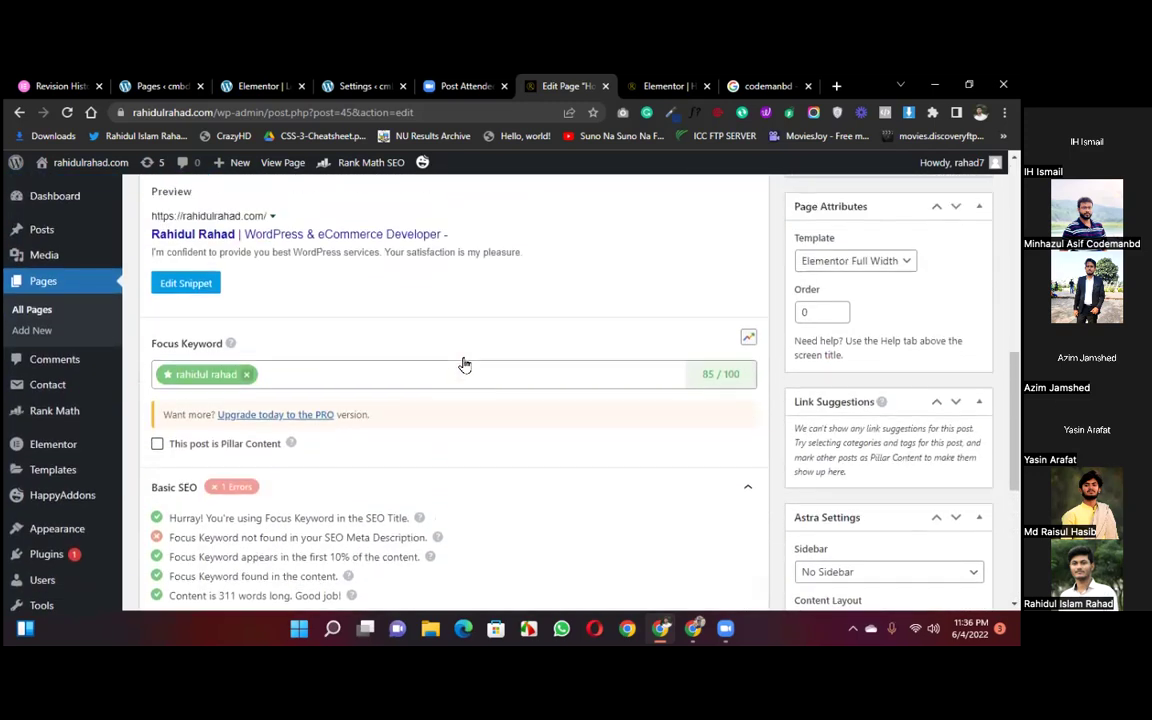
pyautogui.scroll(1, 465, 365)
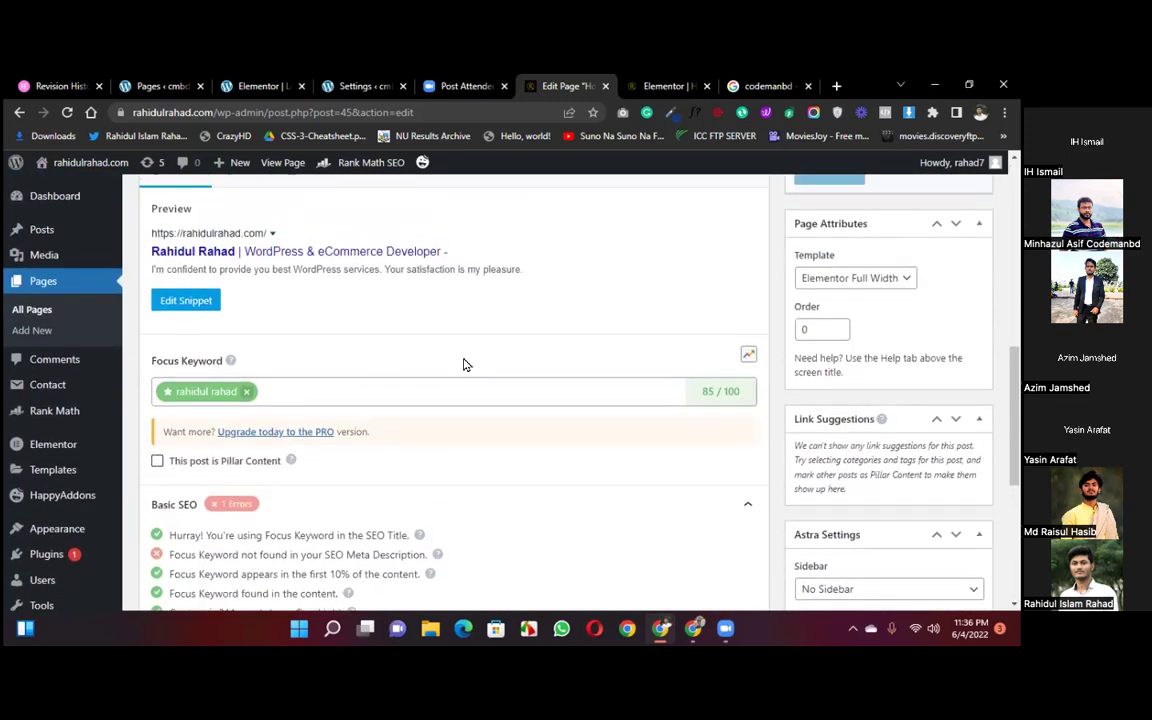
pyautogui.click(183, 304)
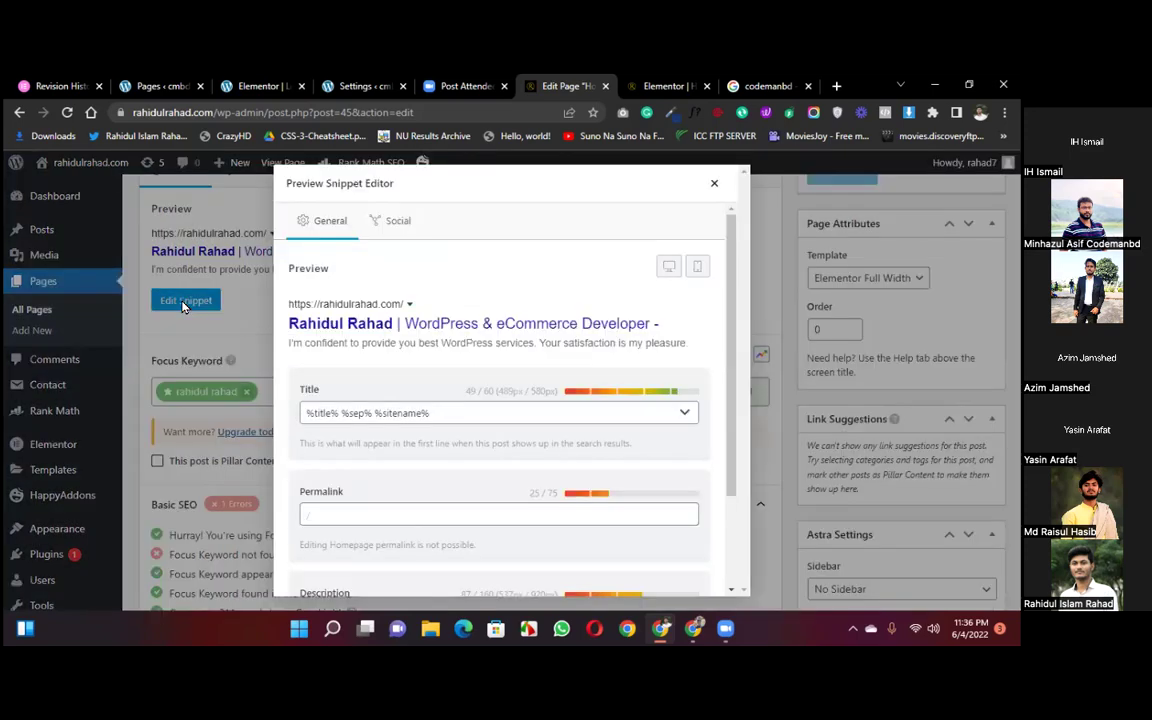
pyautogui.scroll(-2, 460, 399)
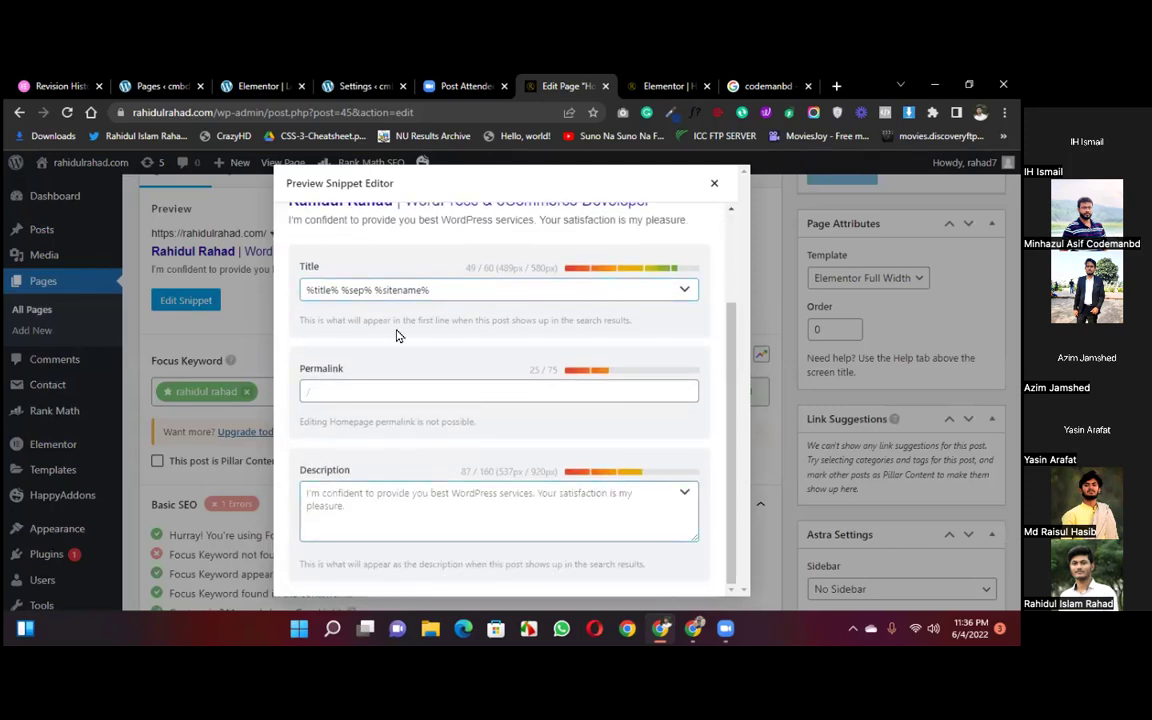
pyautogui.click(430, 505)
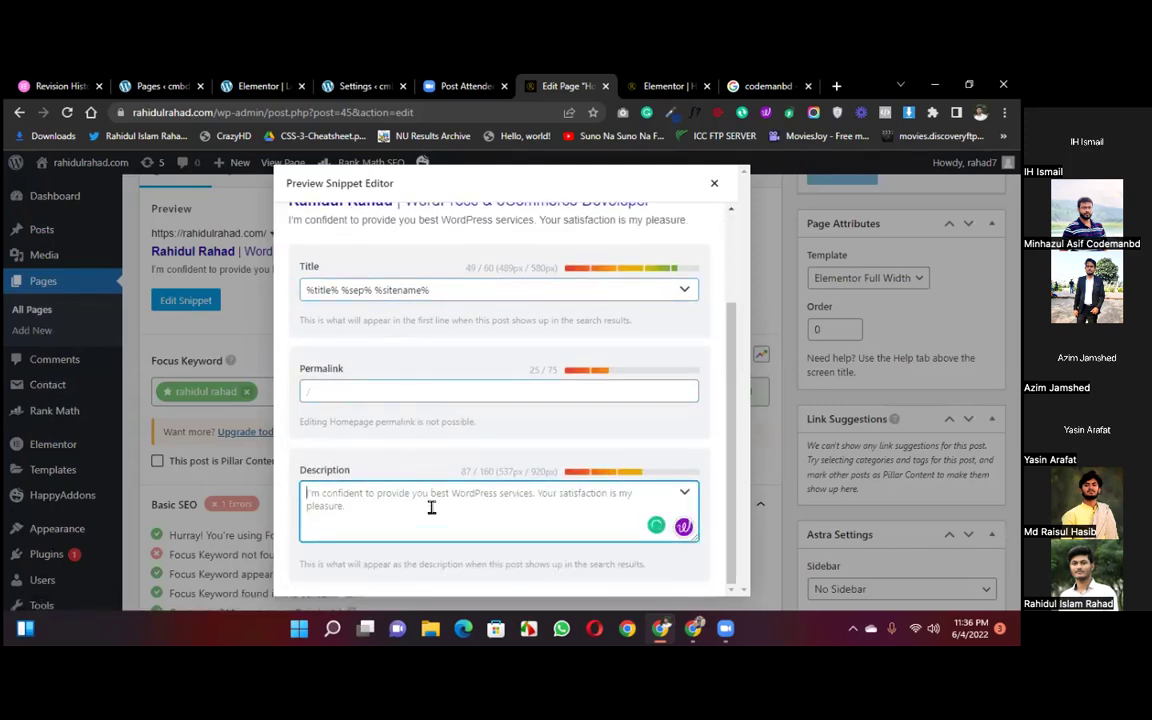
pyautogui.write('I am')
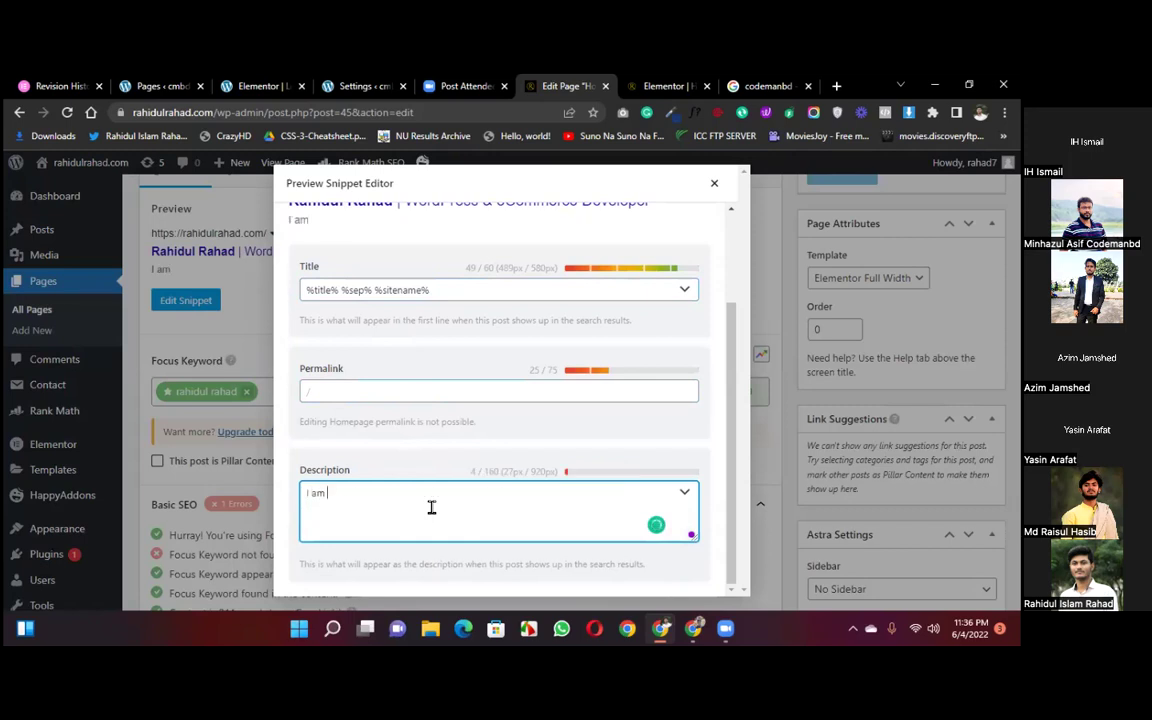
pyautogui.hotkey('ctrl', 'v')
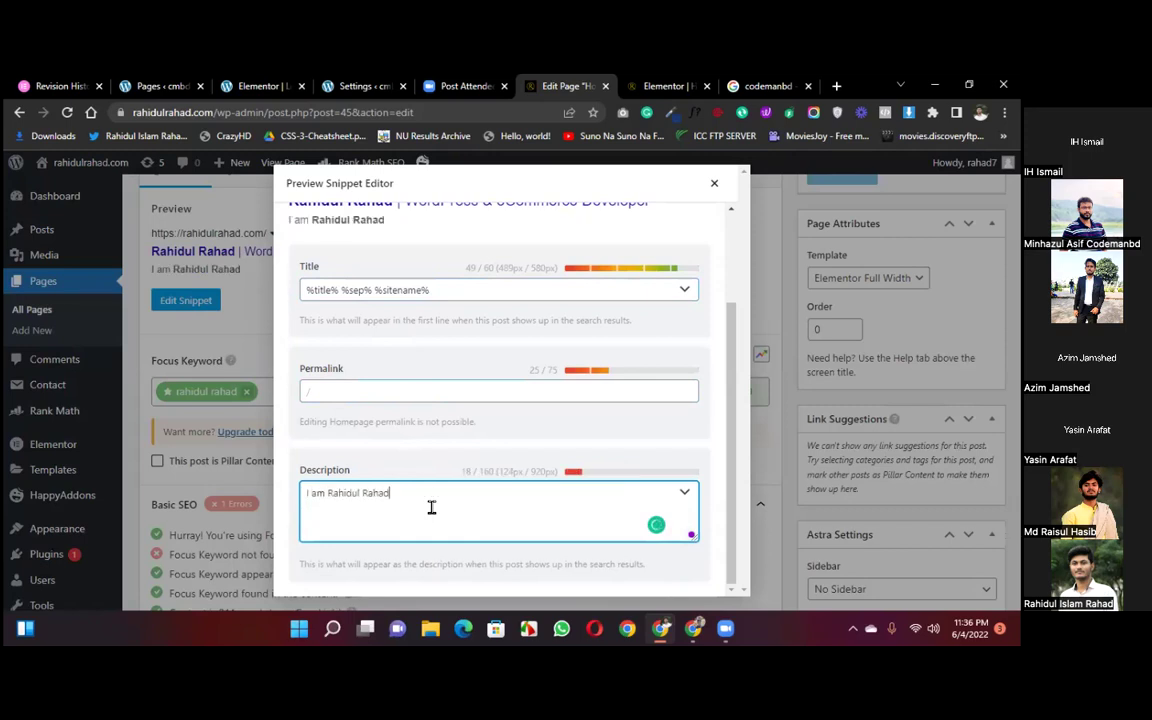
pyautogui.write(', WordPress')
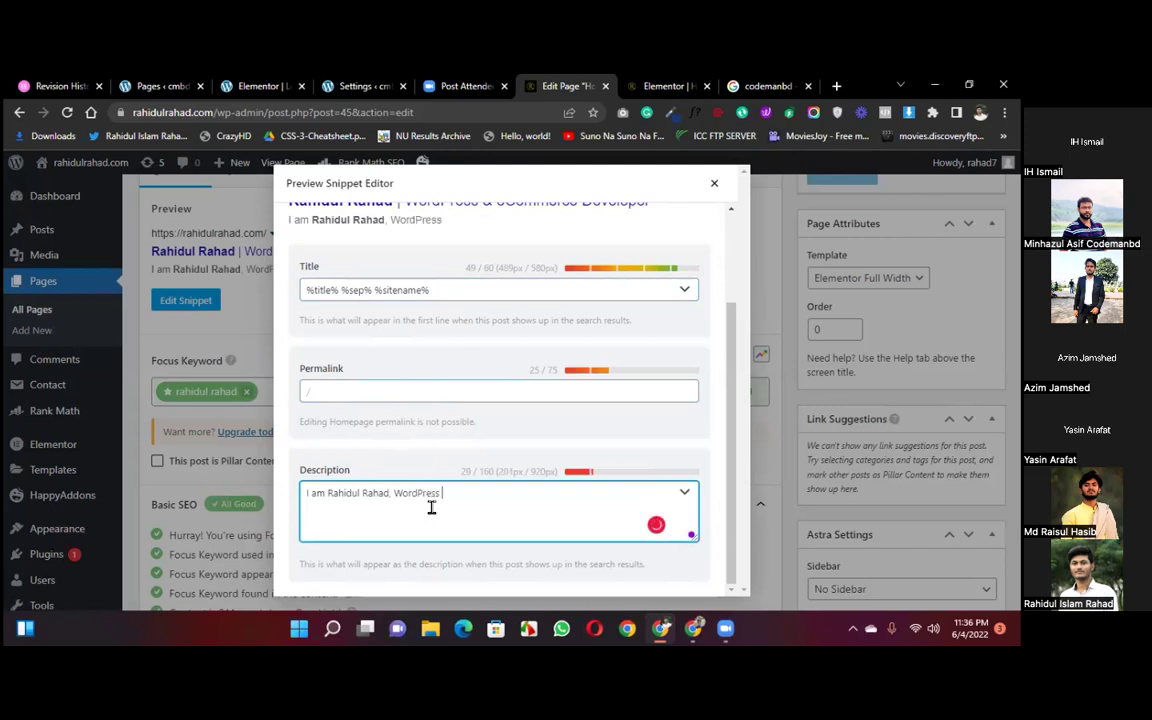
# Step: Review the description of the codemanbd.com result in the Google search as a model, and return to the snippet editor
pyautogui.click(768, 86)
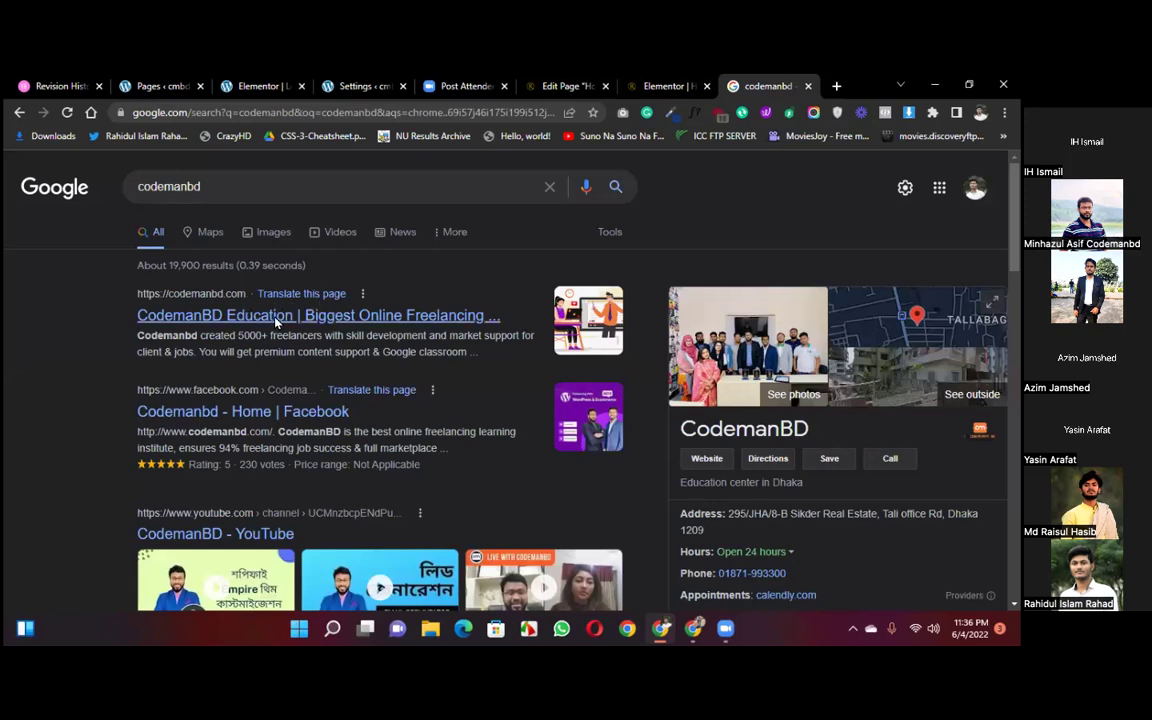
pyautogui.moveTo(137, 337); pyautogui.dragTo(376, 352)
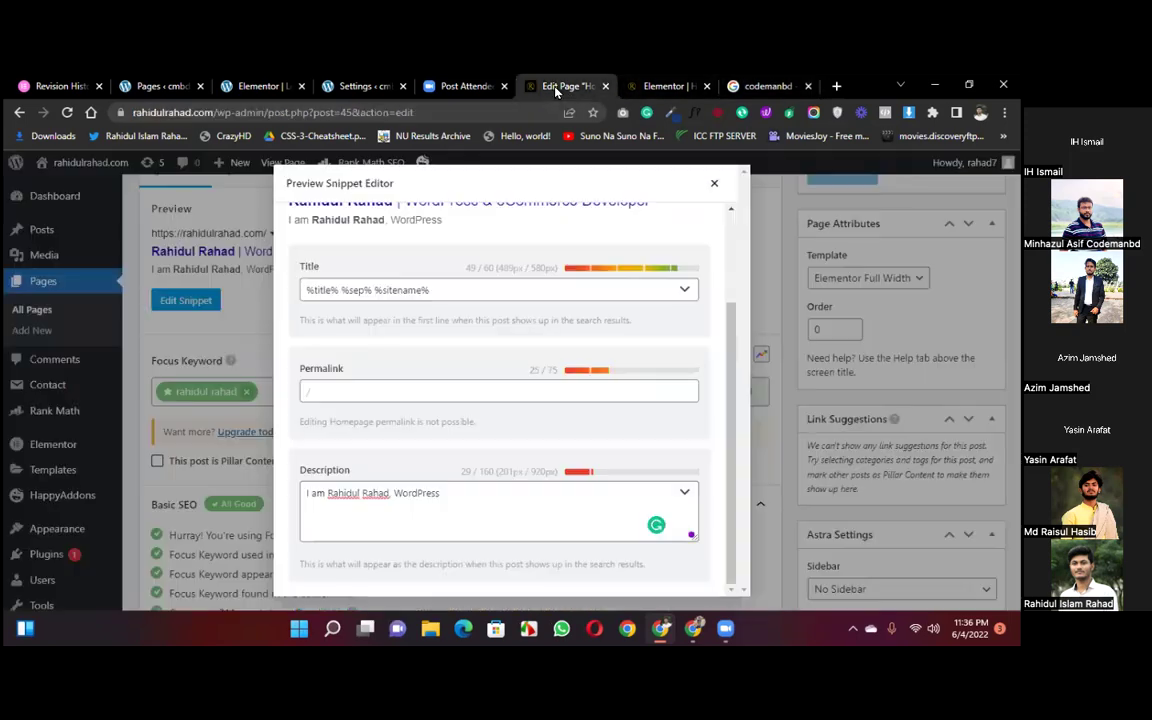
pyautogui.click(555, 88)
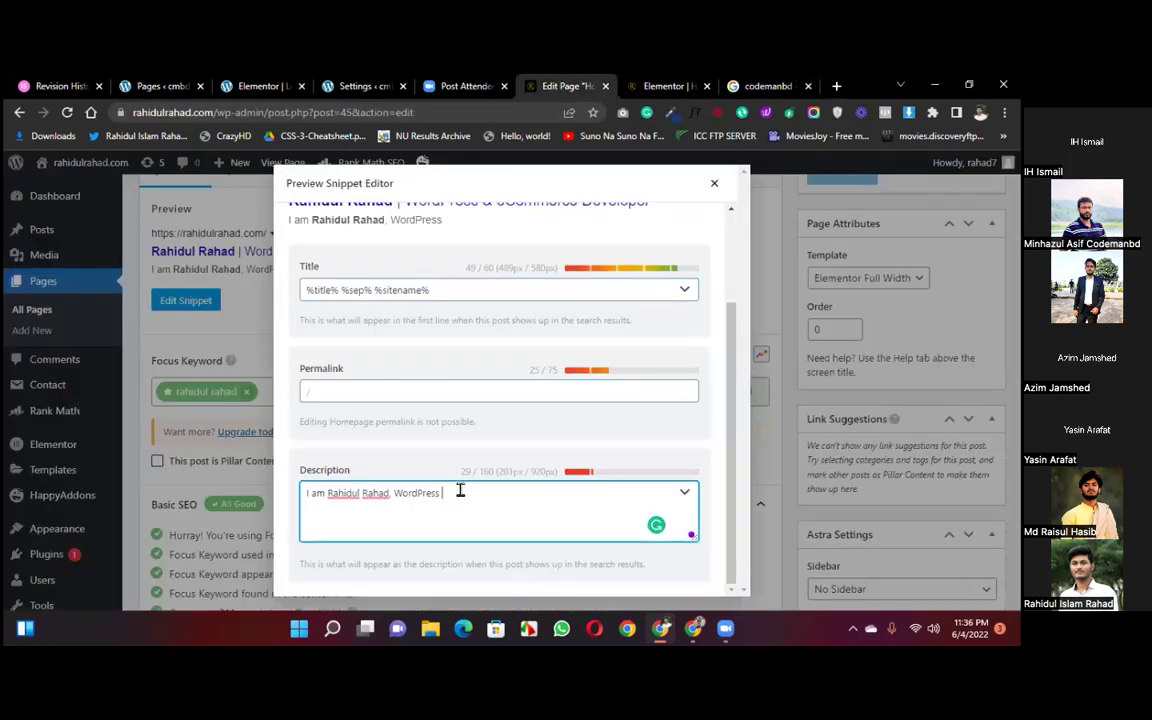
# Step: Complete the snippet description with "& ecommerce developer. Created 50+ websites of various clients in several marketplaces." and close the snippet editor
pyautogui.write('& ecommerce developer')
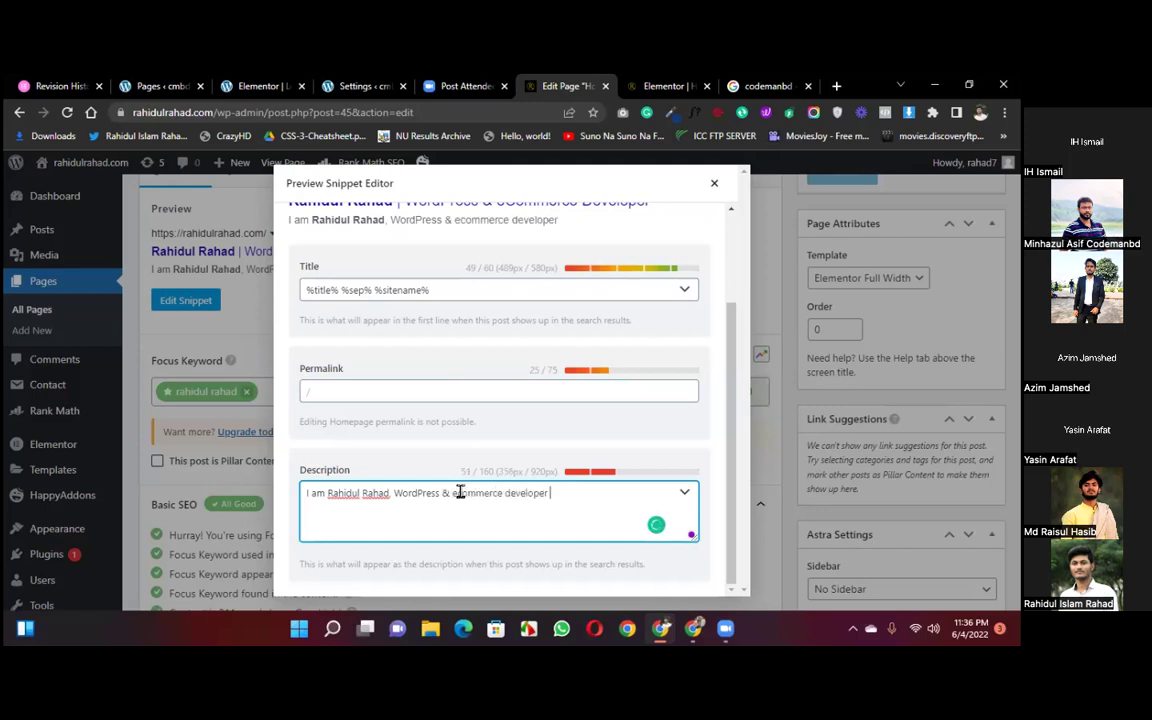
pyautogui.write(' wh')
pyautogui.press('BackSpace')
pyautogui.press('BackSpace')
pyautogui.press('BackSpace')
pyautogui.write('. Created 50+ ')
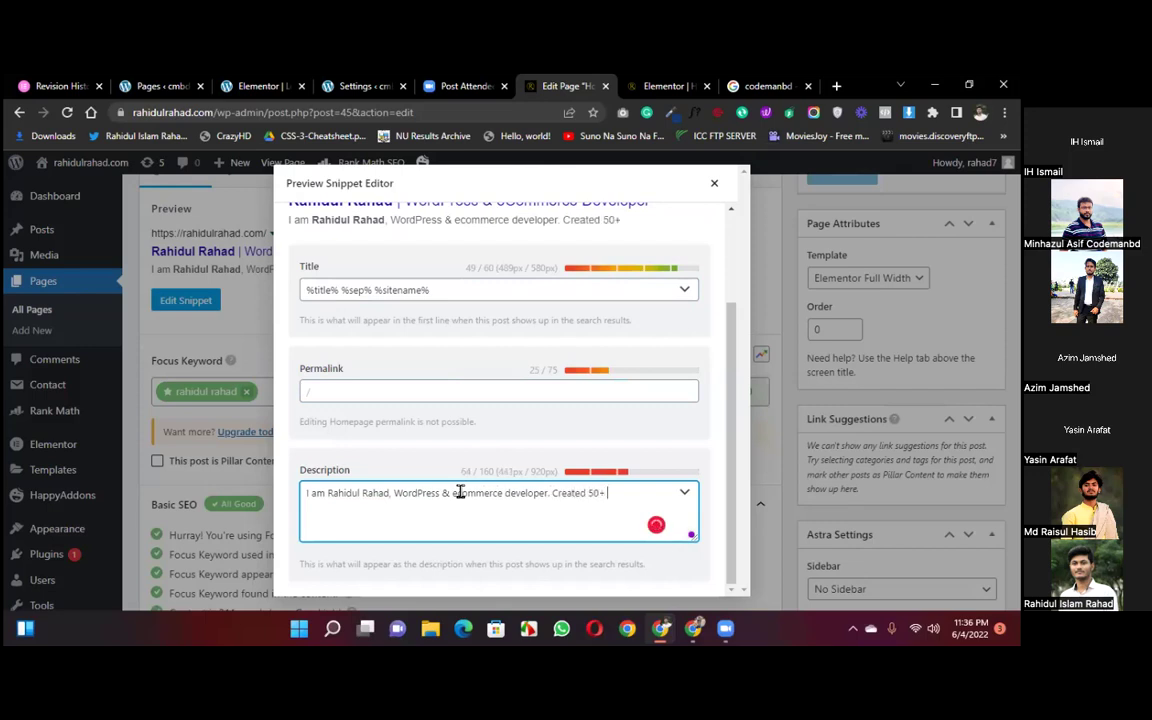
pyautogui.write('websites of variou')
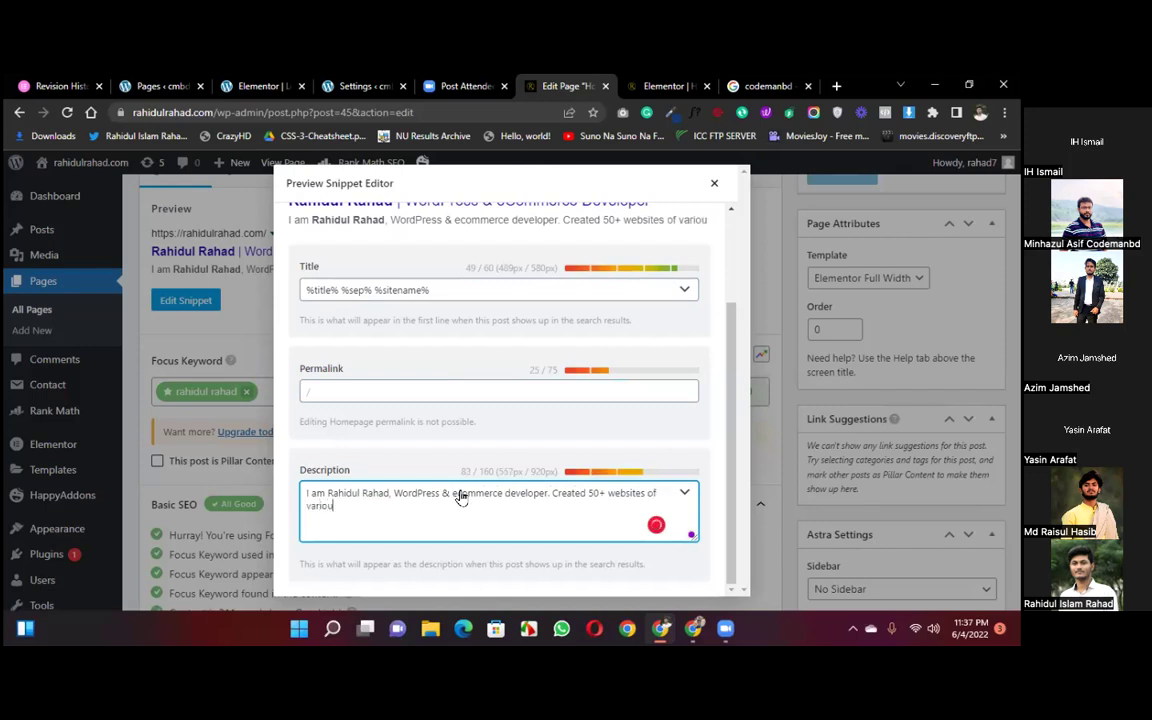
pyautogui.write('s clients in s')
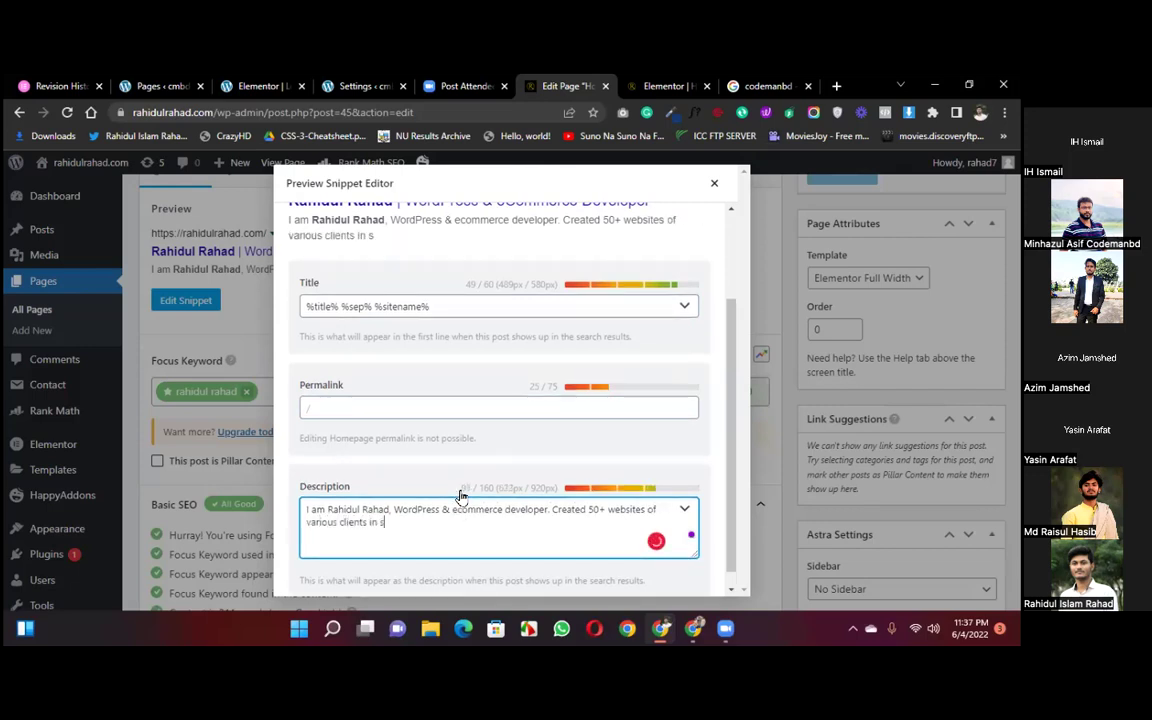
pyautogui.write('everal marketplaces.')
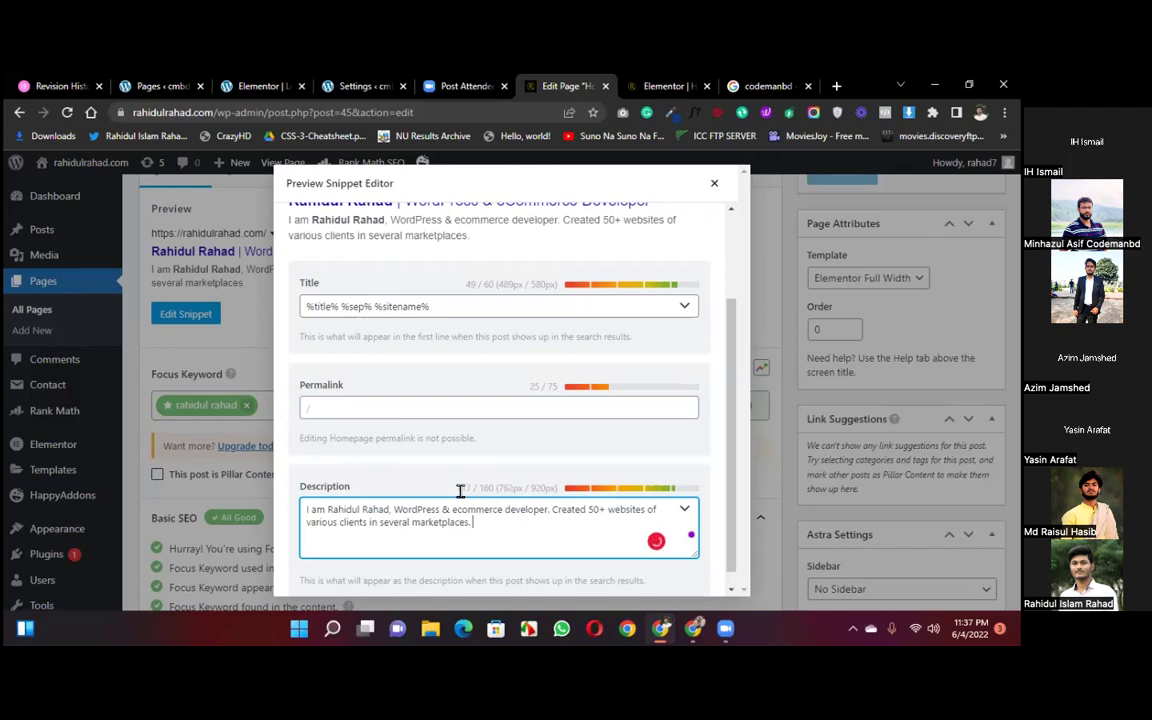
pyautogui.click(713, 184)
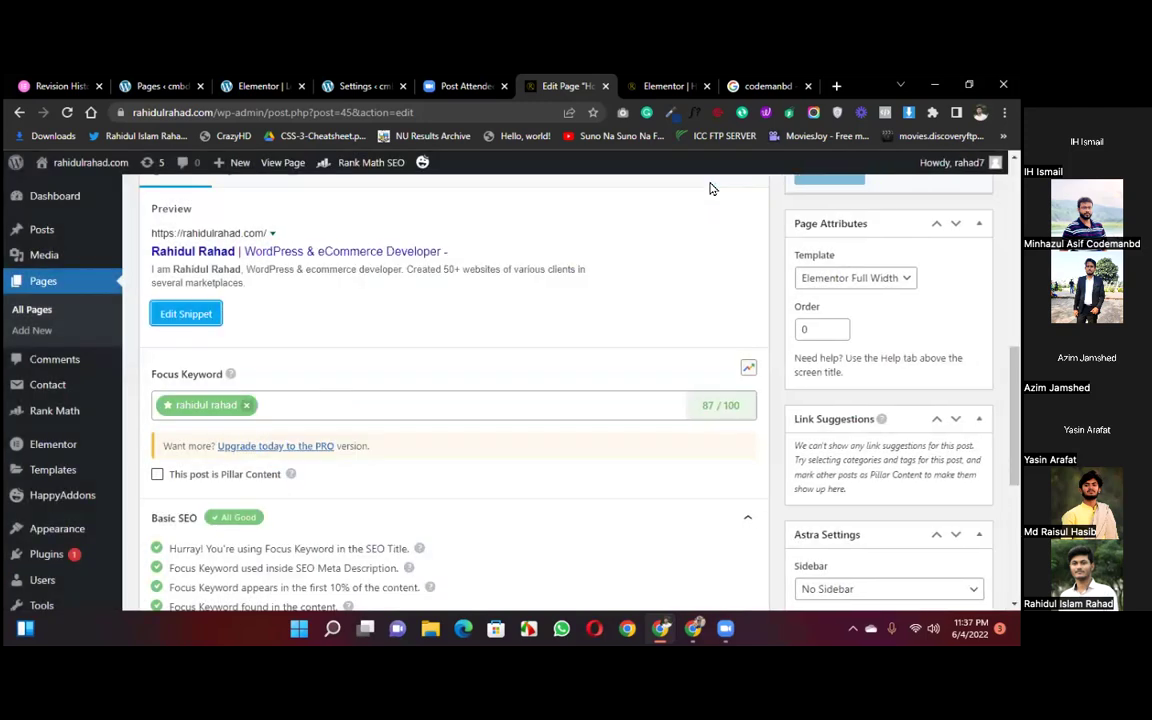
# Step: Expand the Additional section of the Rank Math analysis and examine its failed checks
pyautogui.scroll(-3, 676, 455)
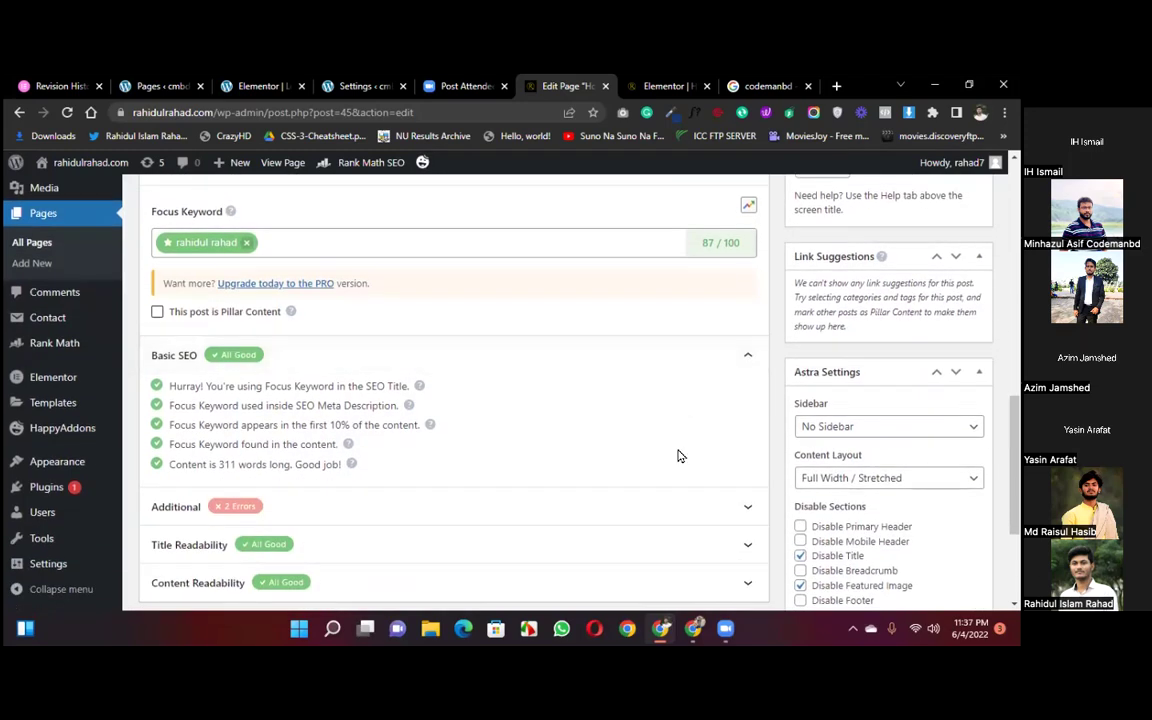
pyautogui.click(355, 508)
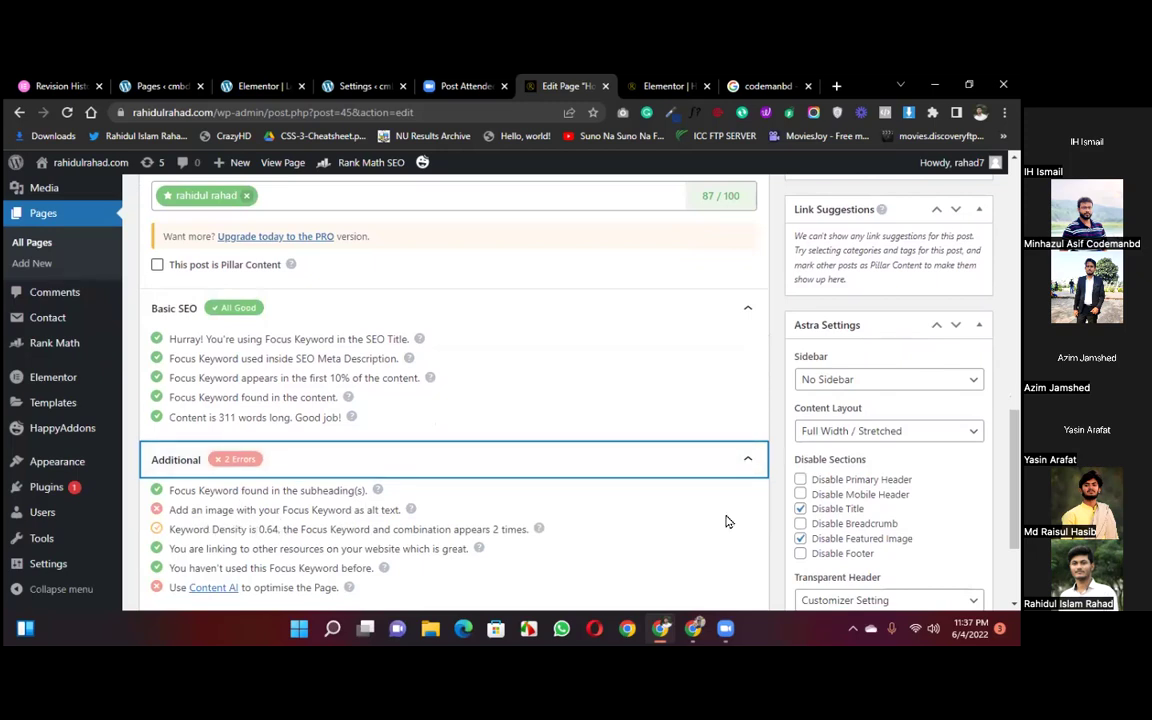
pyautogui.scroll(-2, 727, 521)
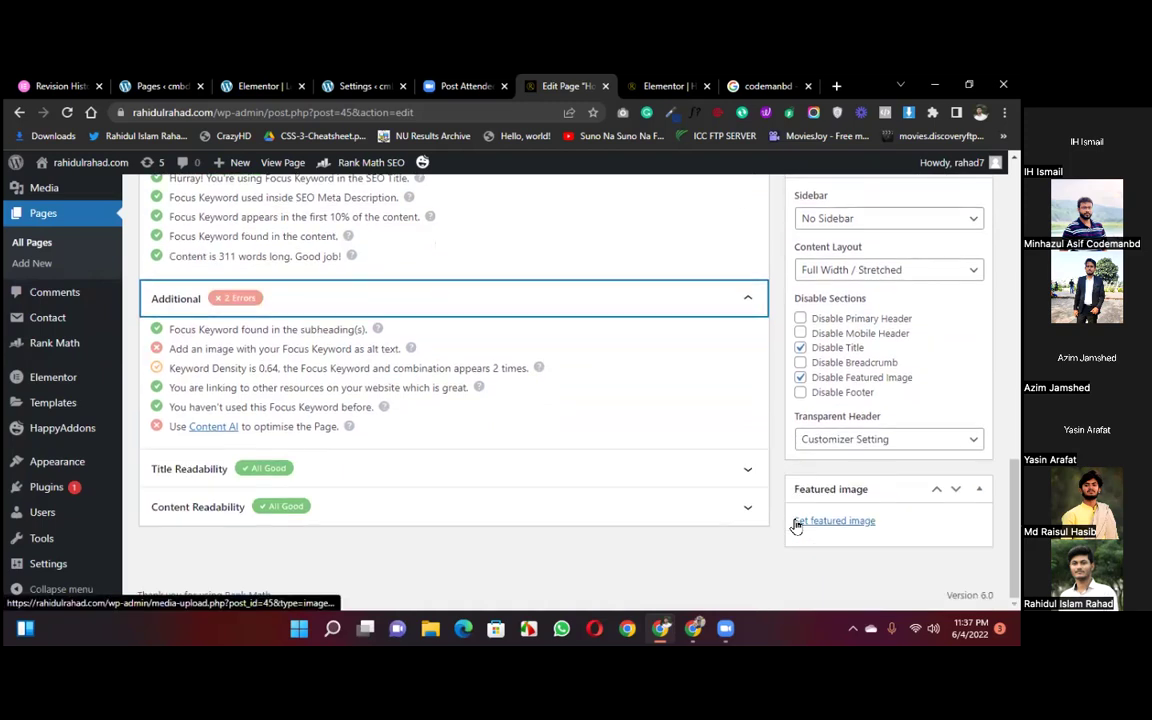
# Step: Set the black square logo with the red mark as featured image, with the owner's name as its alt text and caption
pyautogui.click(815, 525)
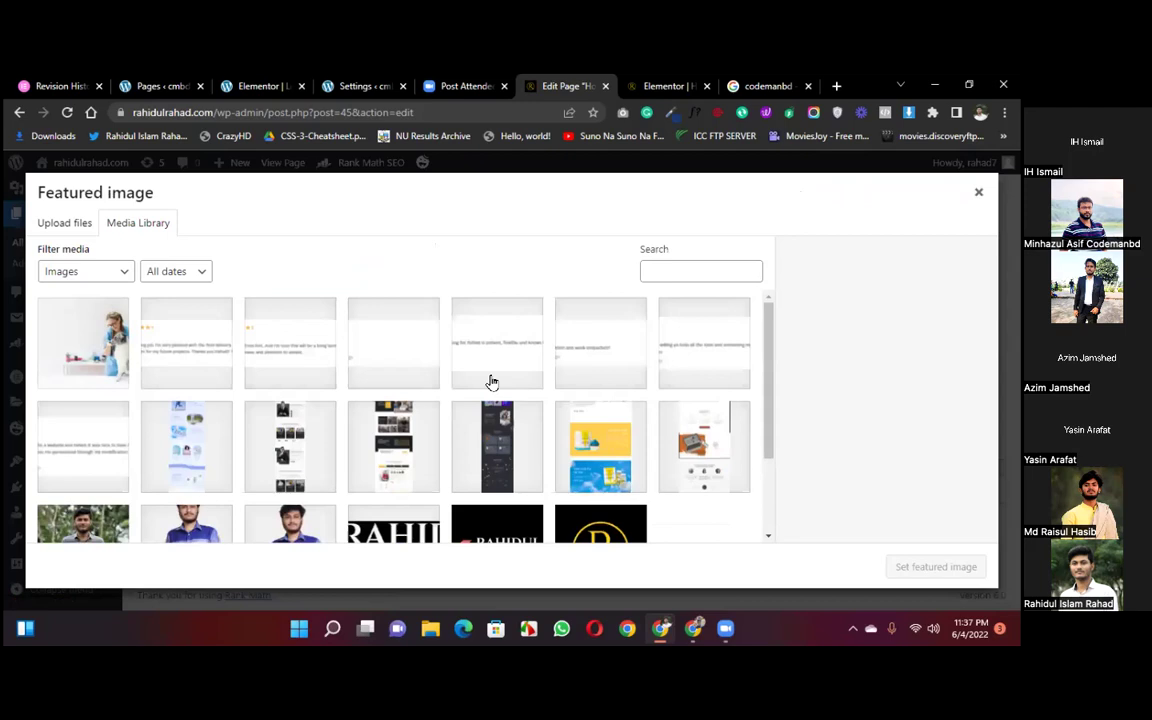
pyautogui.scroll(-2, 424, 505)
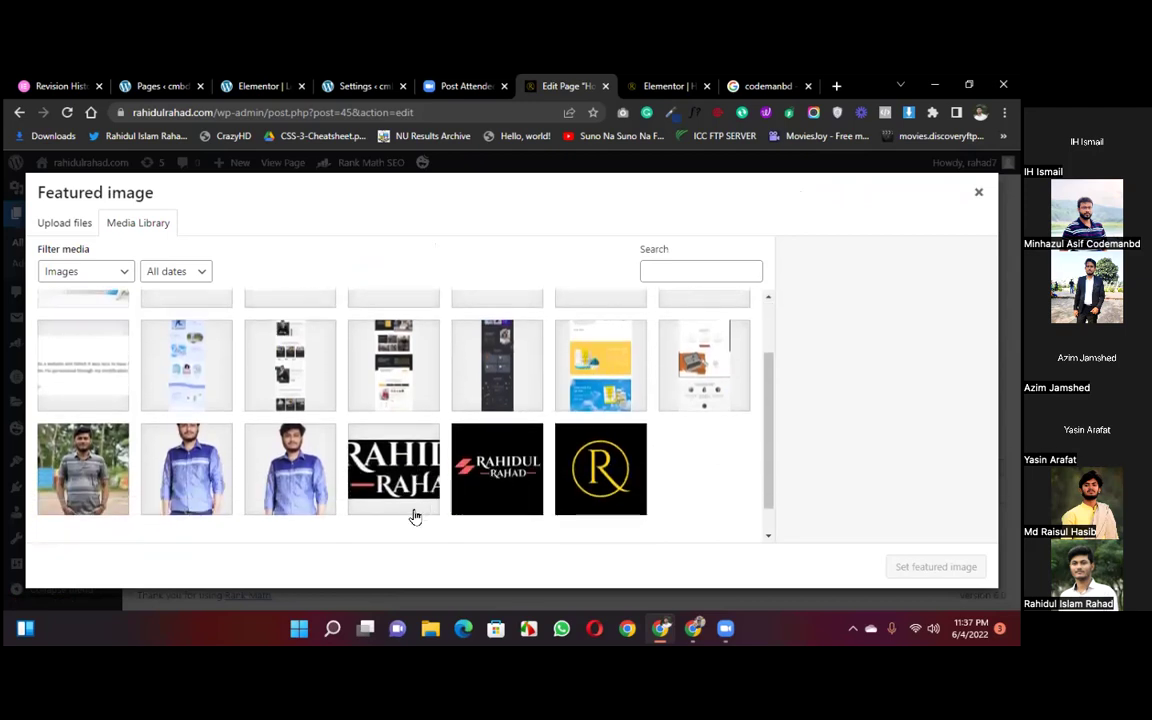
pyautogui.click(487, 484)
pyautogui.click(887, 402)
pyautogui.write('Rahidul Rahad')
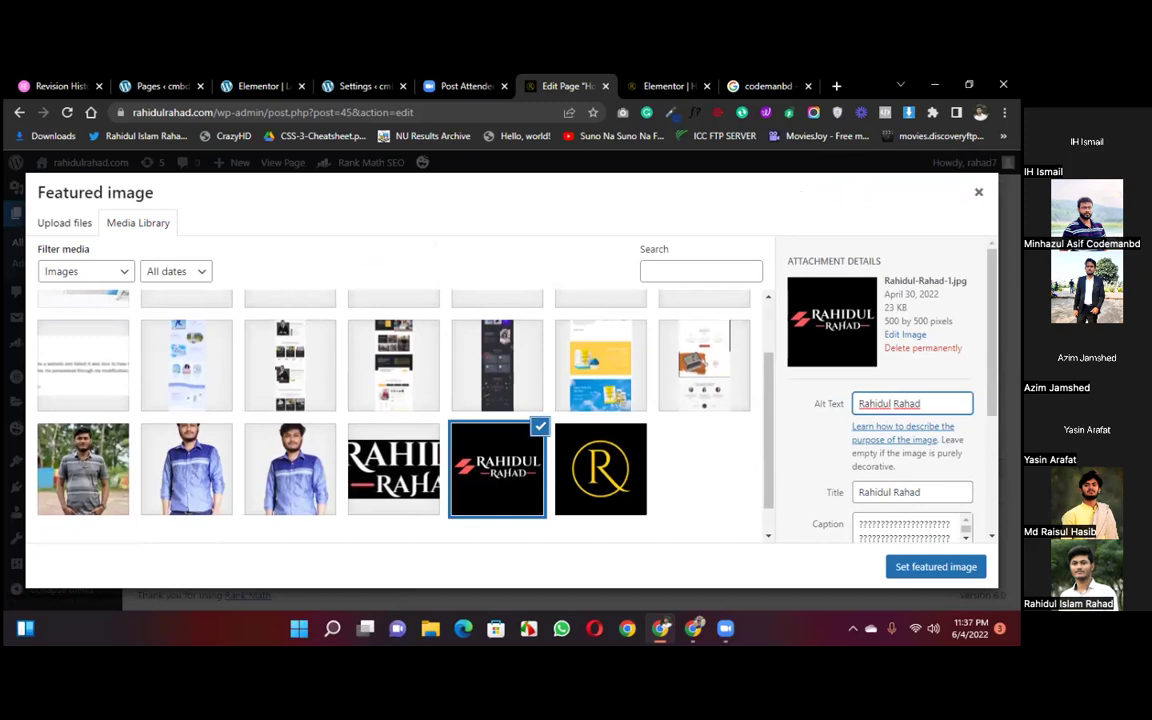
pyautogui.click(921, 492)
pyautogui.click(928, 528)
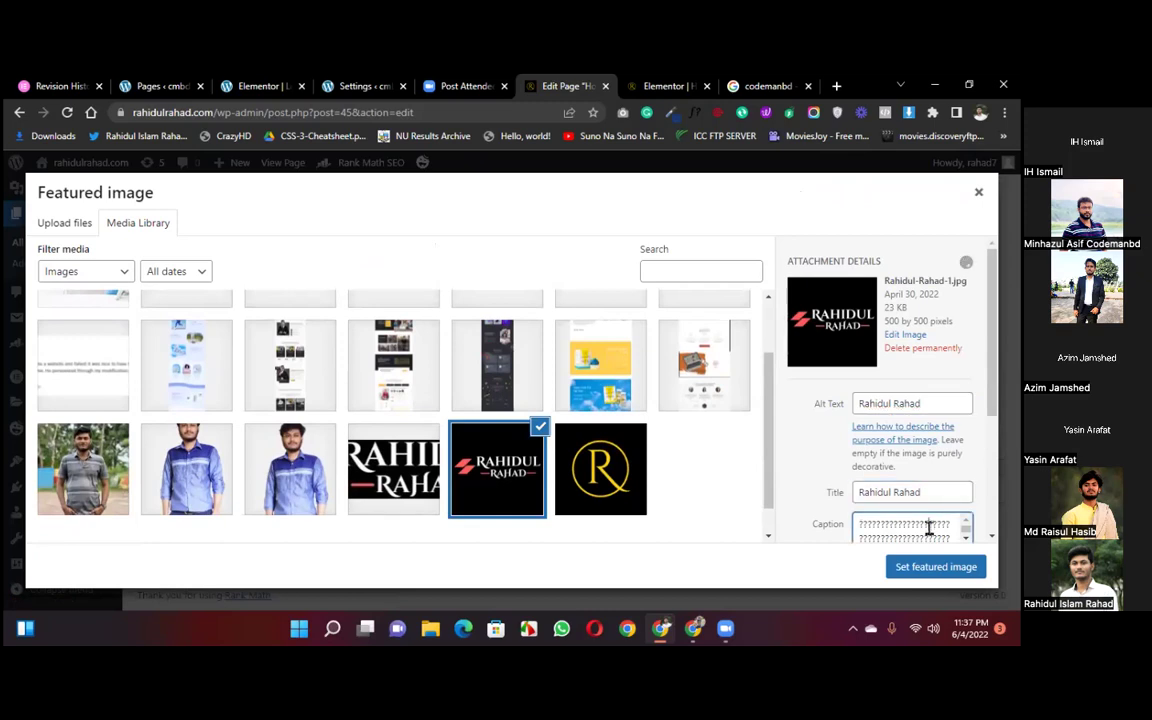
pyautogui.hotkey('ctrl', 'a')
pyautogui.write('Rahidul Rahad')
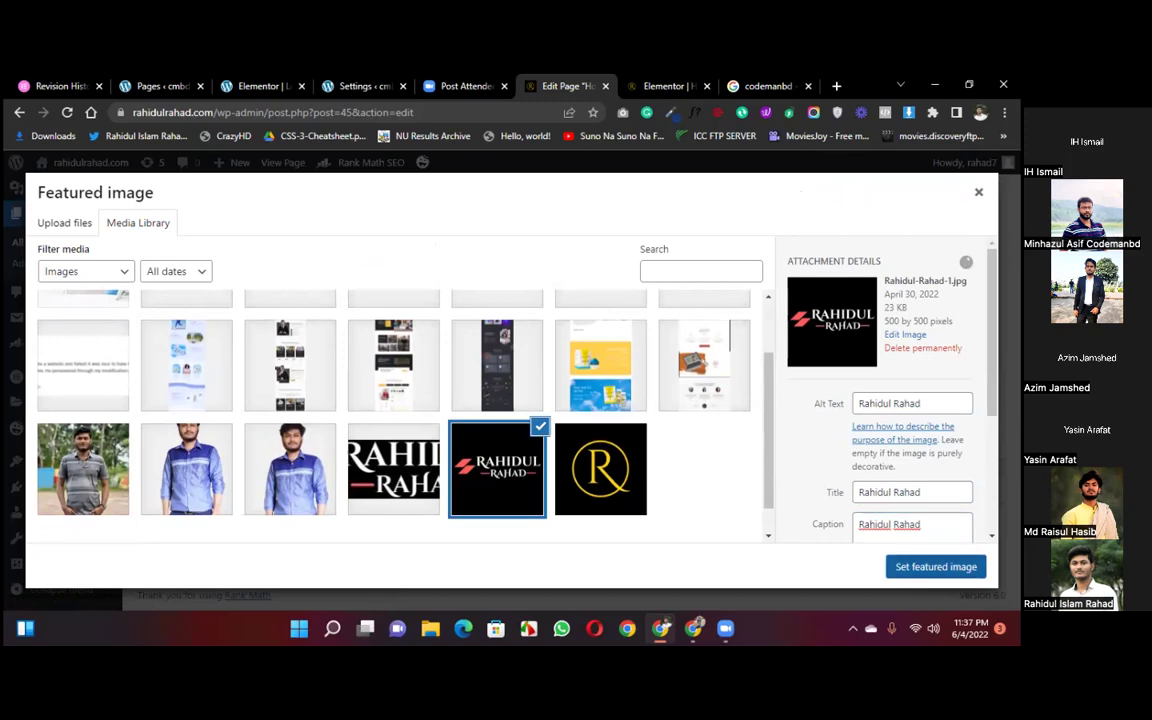
pyautogui.click(936, 566)
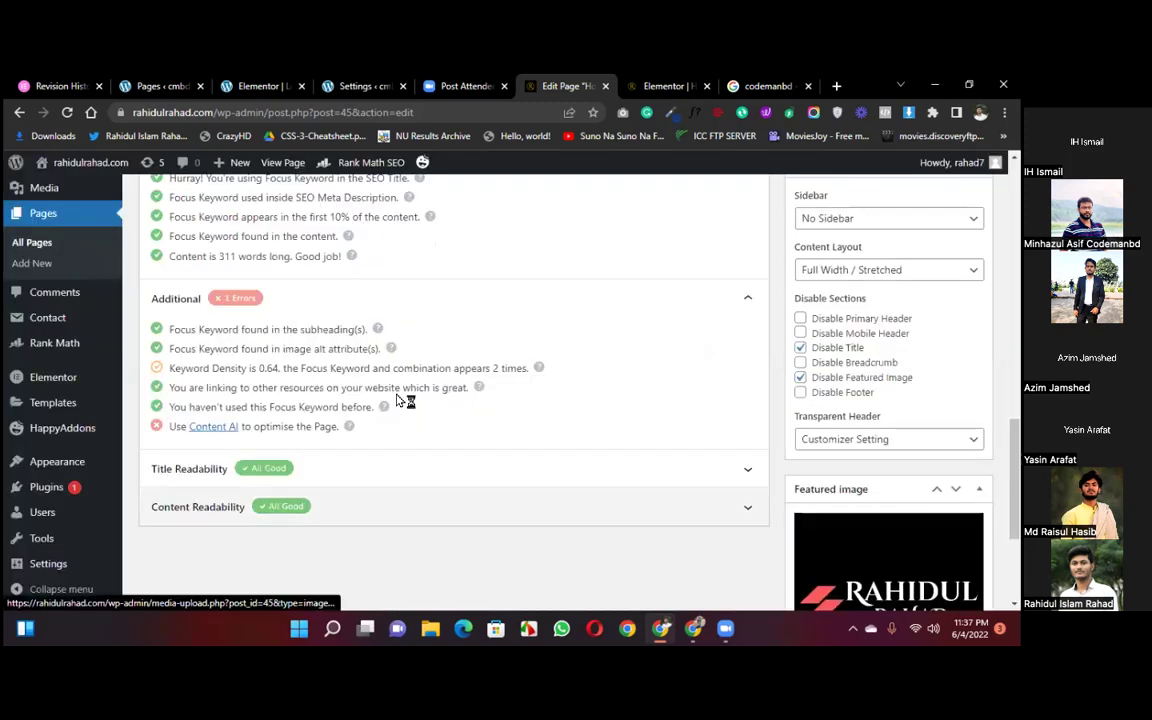
# Step: Switch to the Elementor editor and insert the owner's full name followed by a comma after "I'm" in the hero intro text
pyautogui.doubleClick(267, 369)
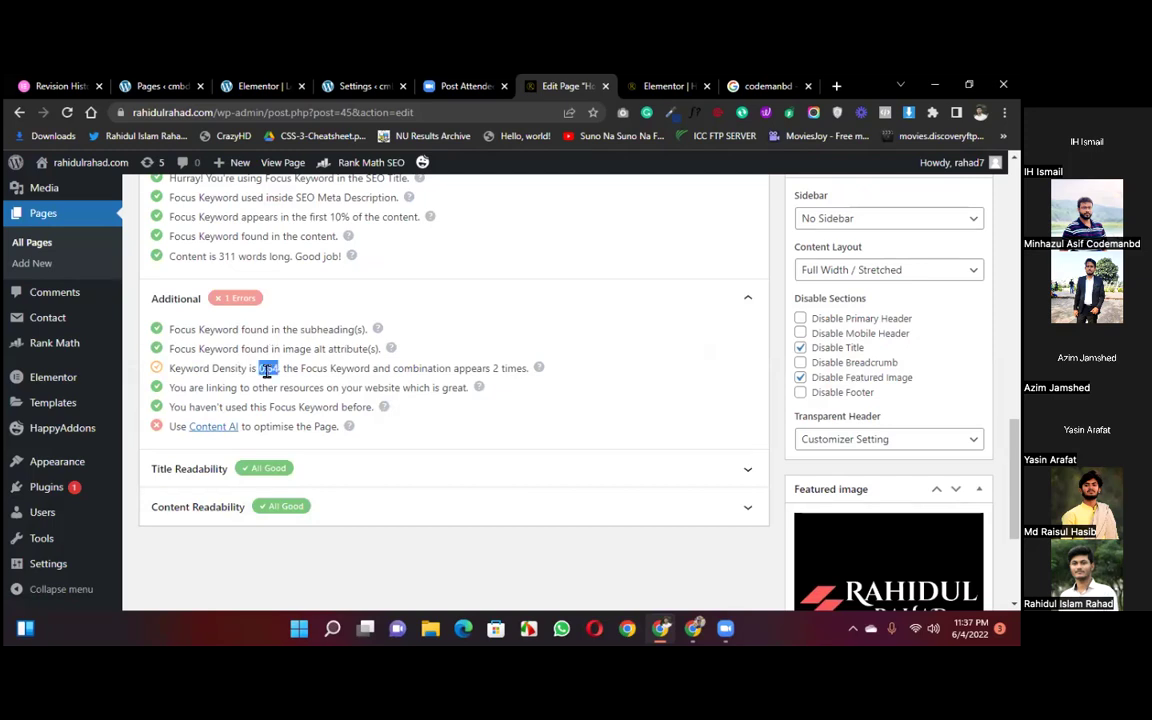
pyautogui.click(660, 86)
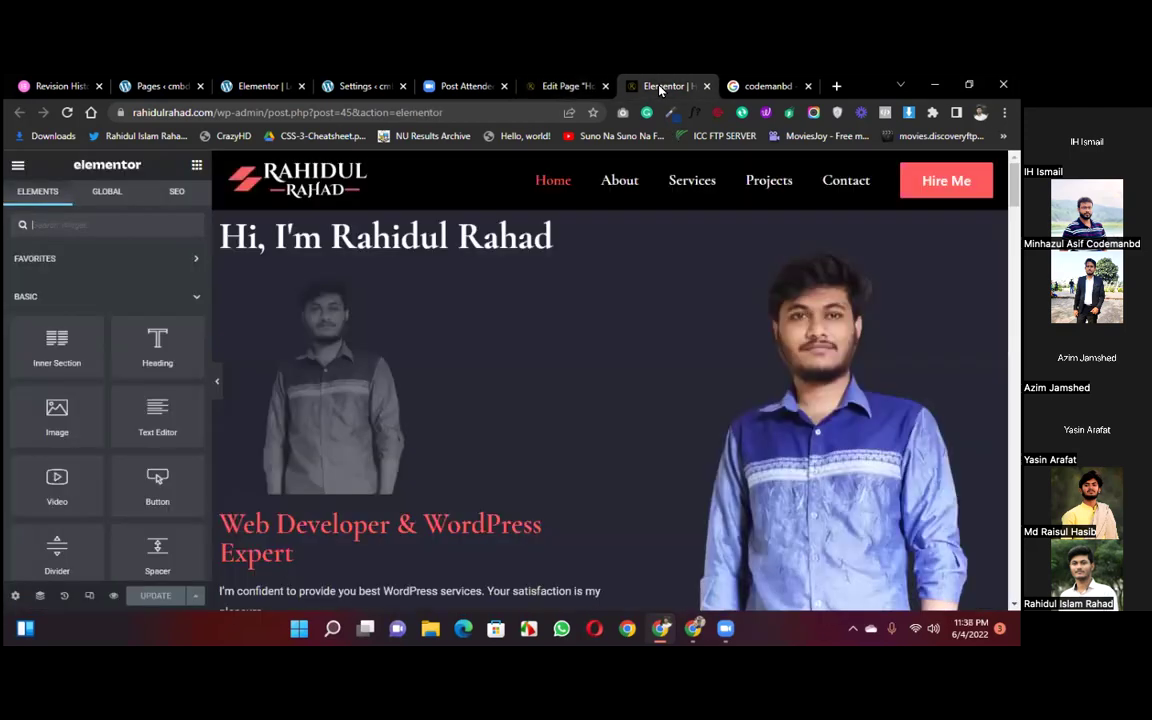
pyautogui.scroll(-2, 563, 349)
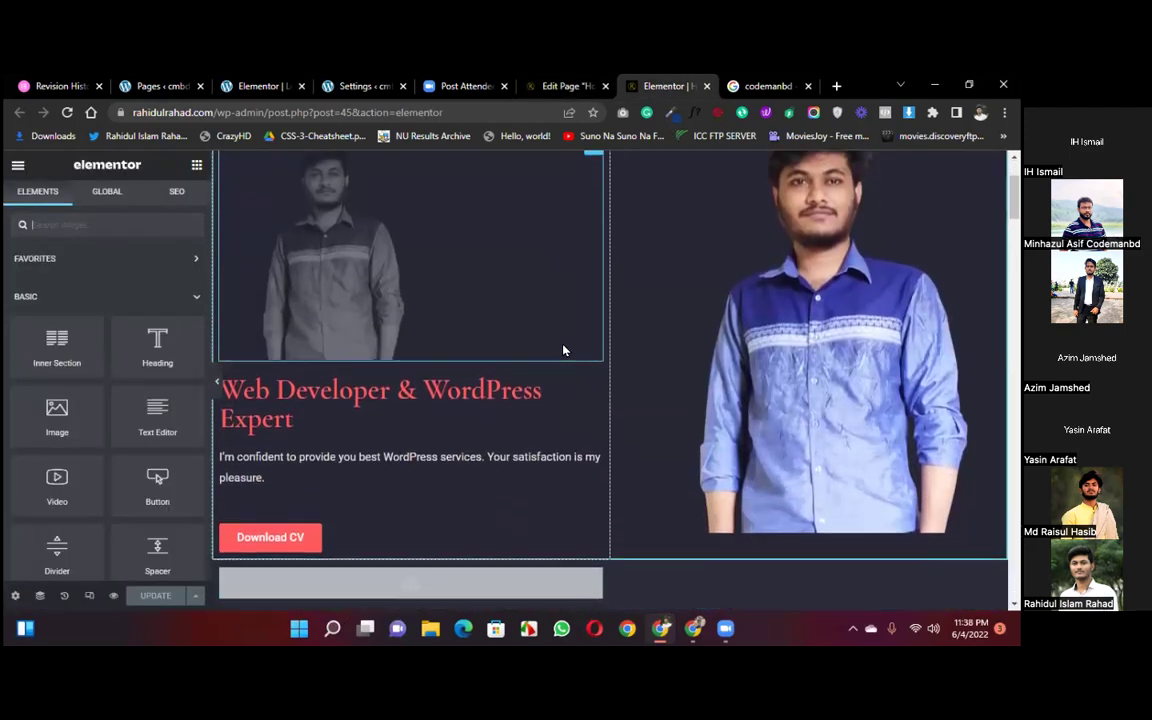
pyautogui.scroll(-1, 563, 349)
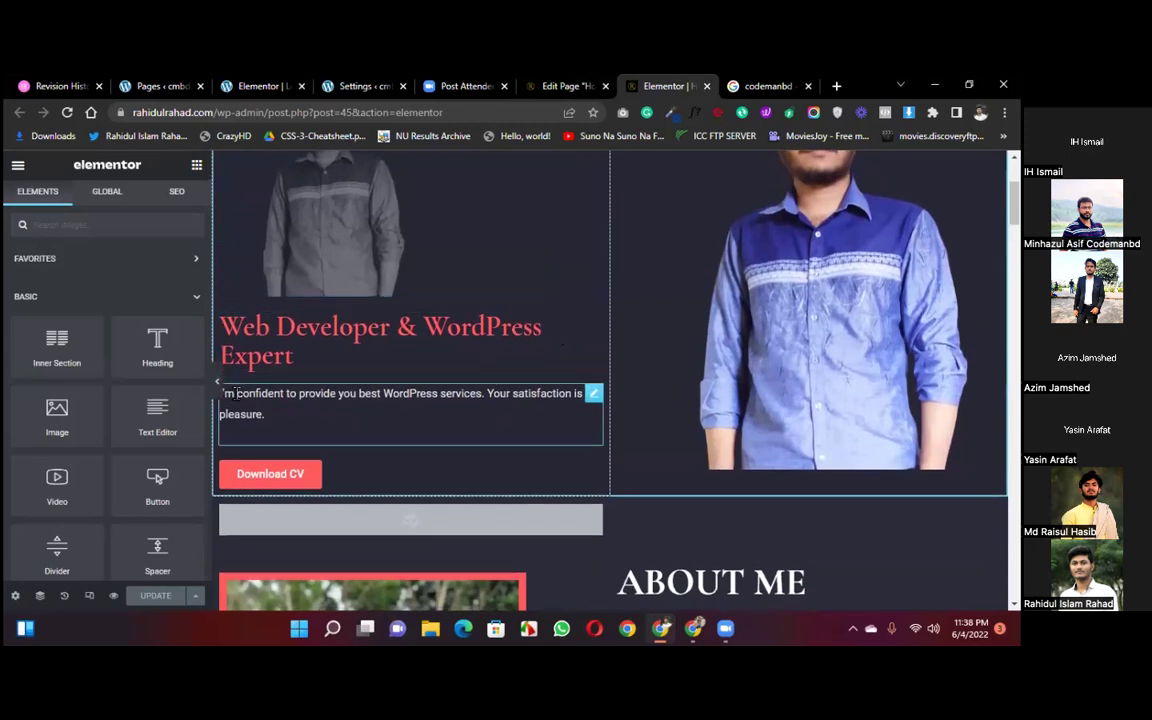
pyautogui.click(237, 393)
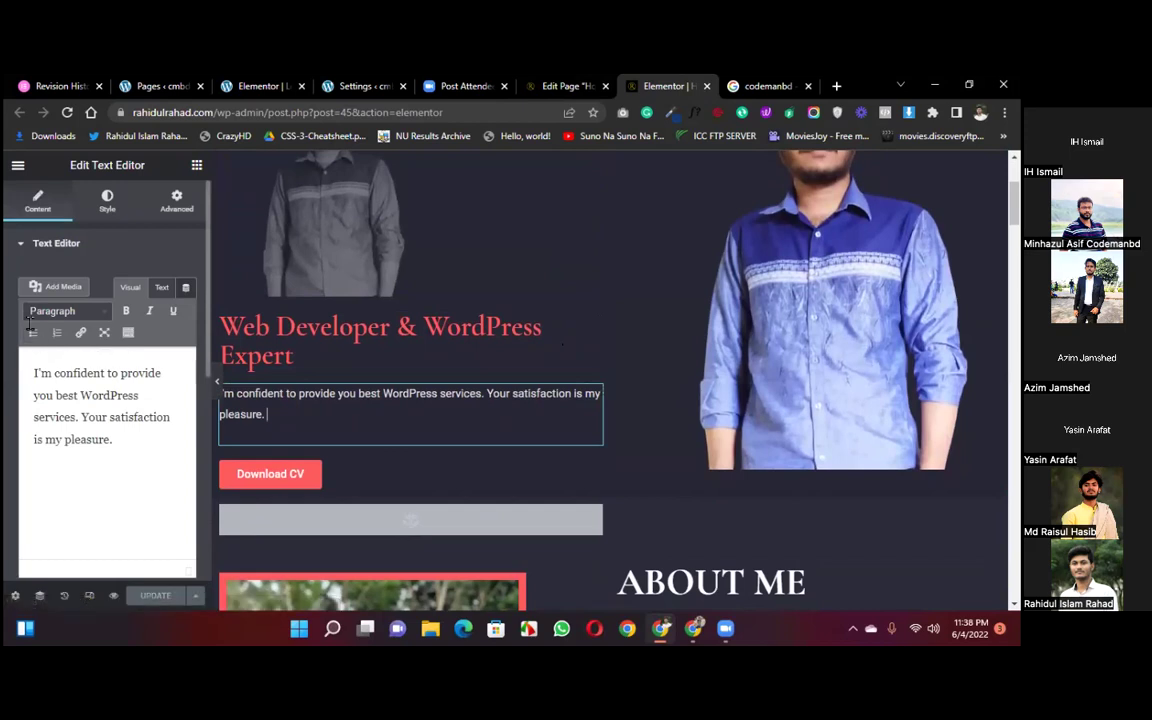
pyautogui.click(50, 373)
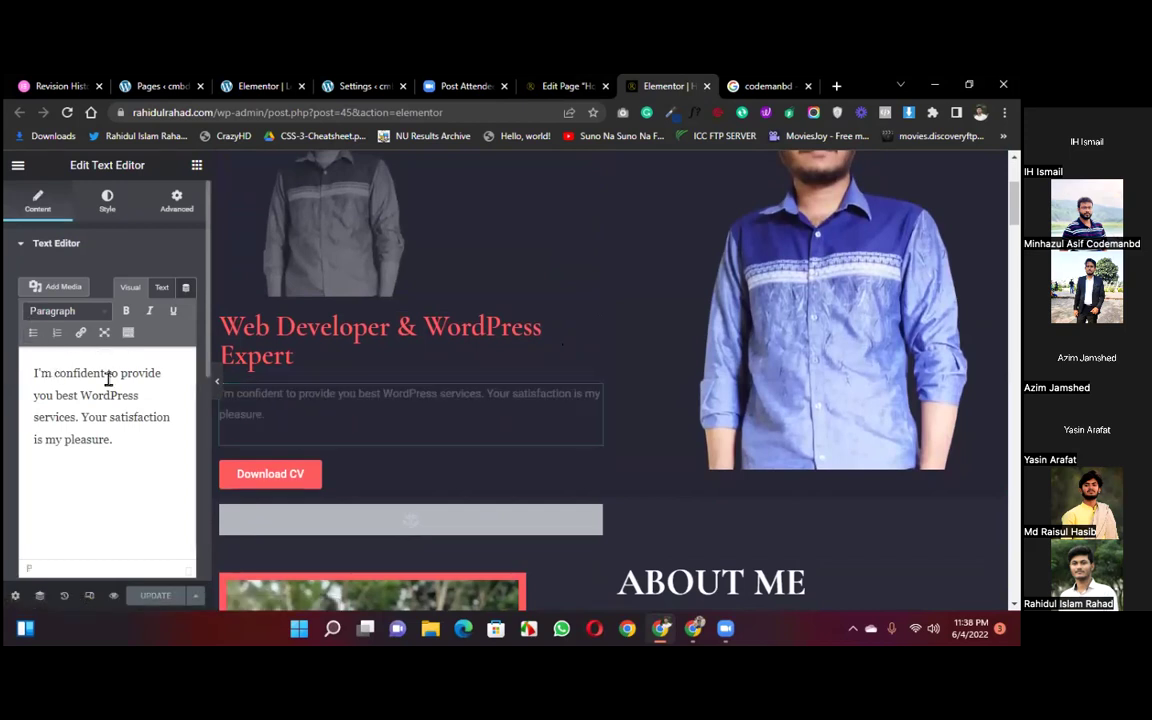
pyautogui.write('Rahidul Rahad')
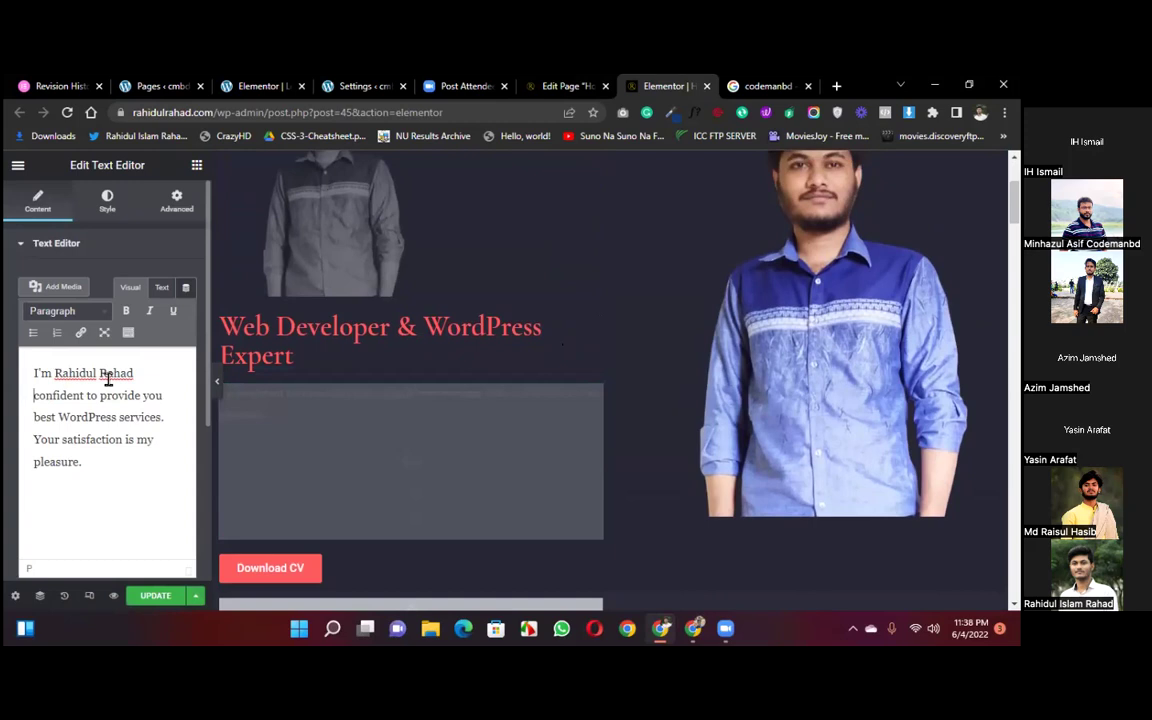
pyautogui.press('BackSpace')
pyautogui.write(',')
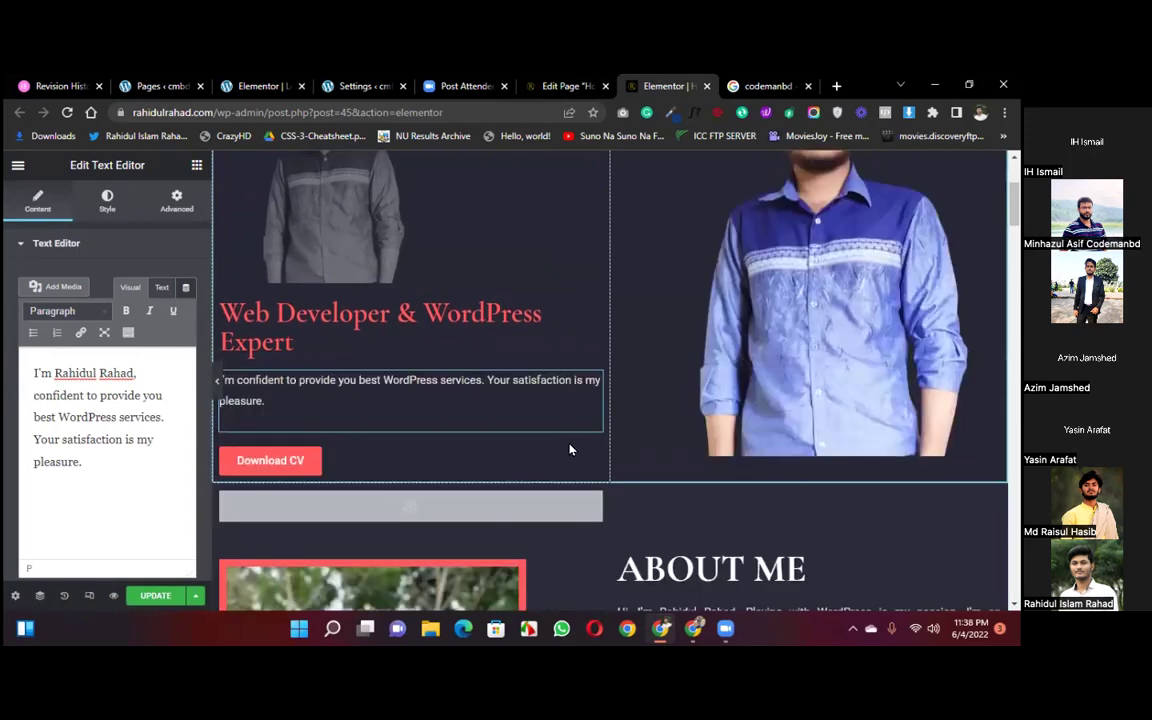
# Step: Examine the page sections from About Me through services and projects to the contact form for places to add the focus keyword
pyautogui.scroll(-1, 570, 450)
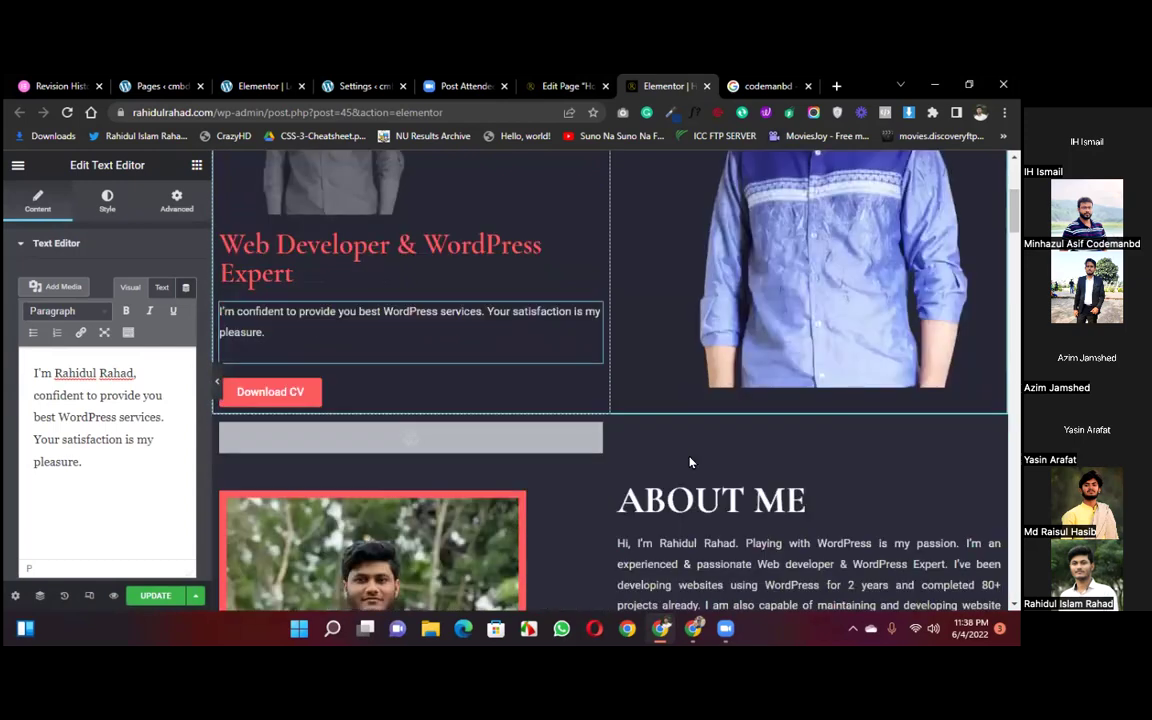
pyautogui.scroll(-5, 690, 462)
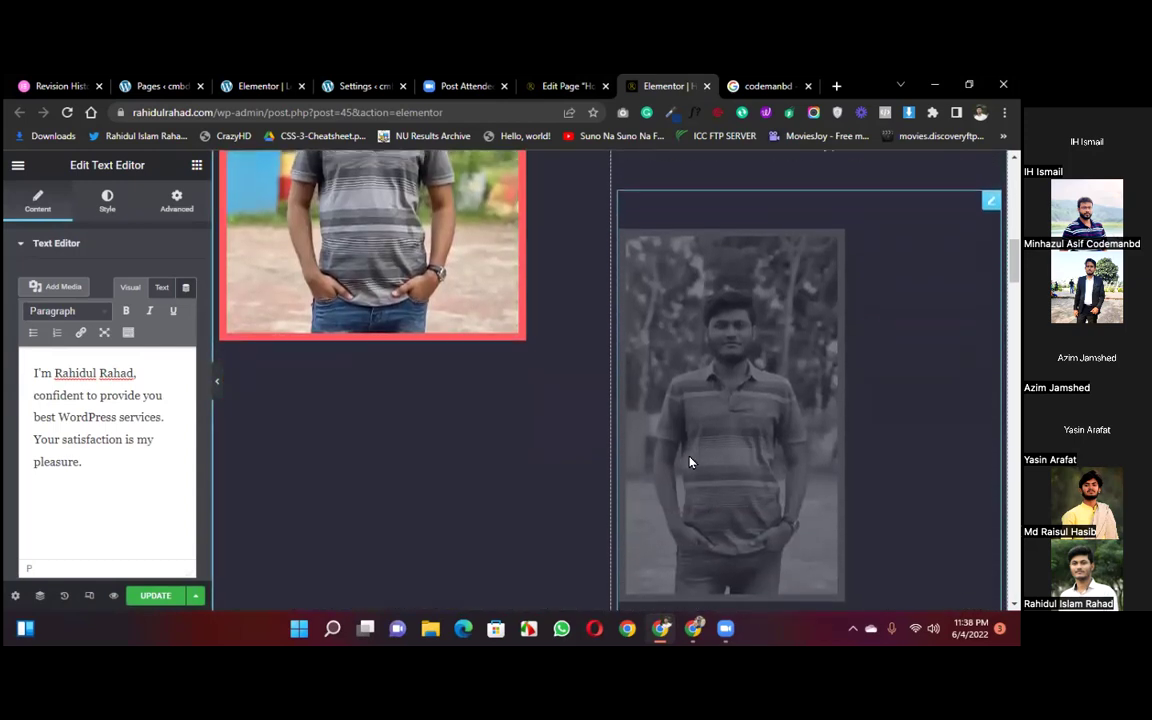
pyautogui.scroll(5, 690, 462)
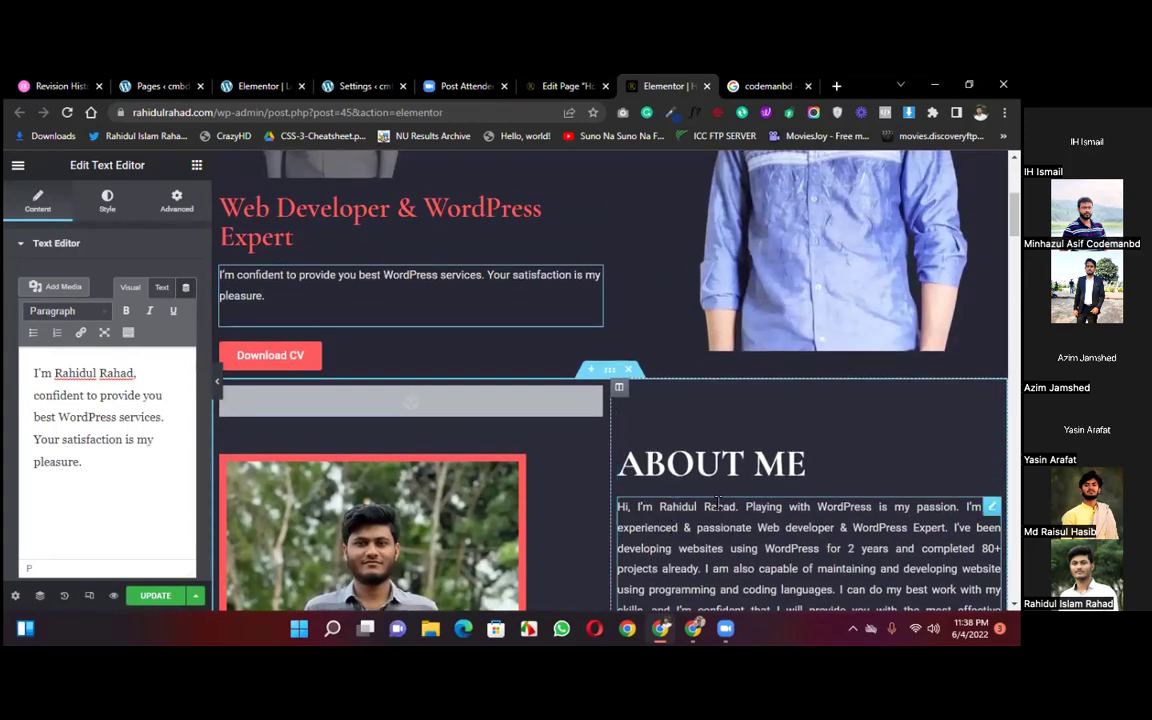
pyautogui.scroll(-1, 717, 504)
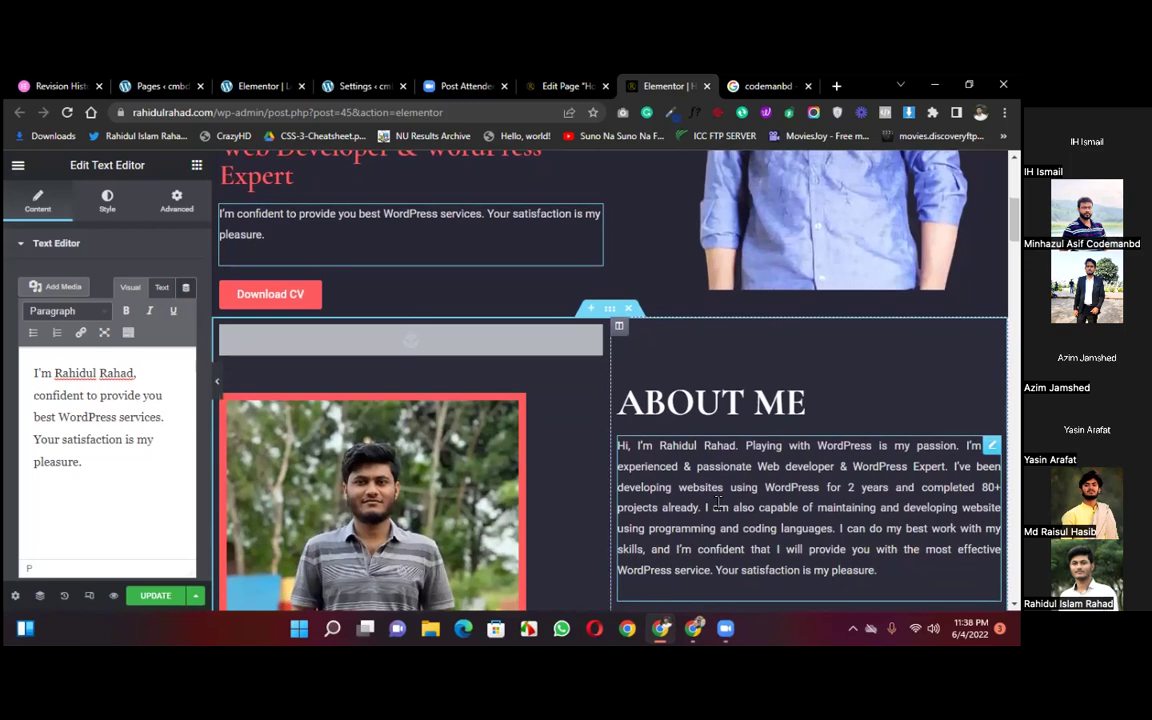
pyautogui.scroll(-5, 717, 503)
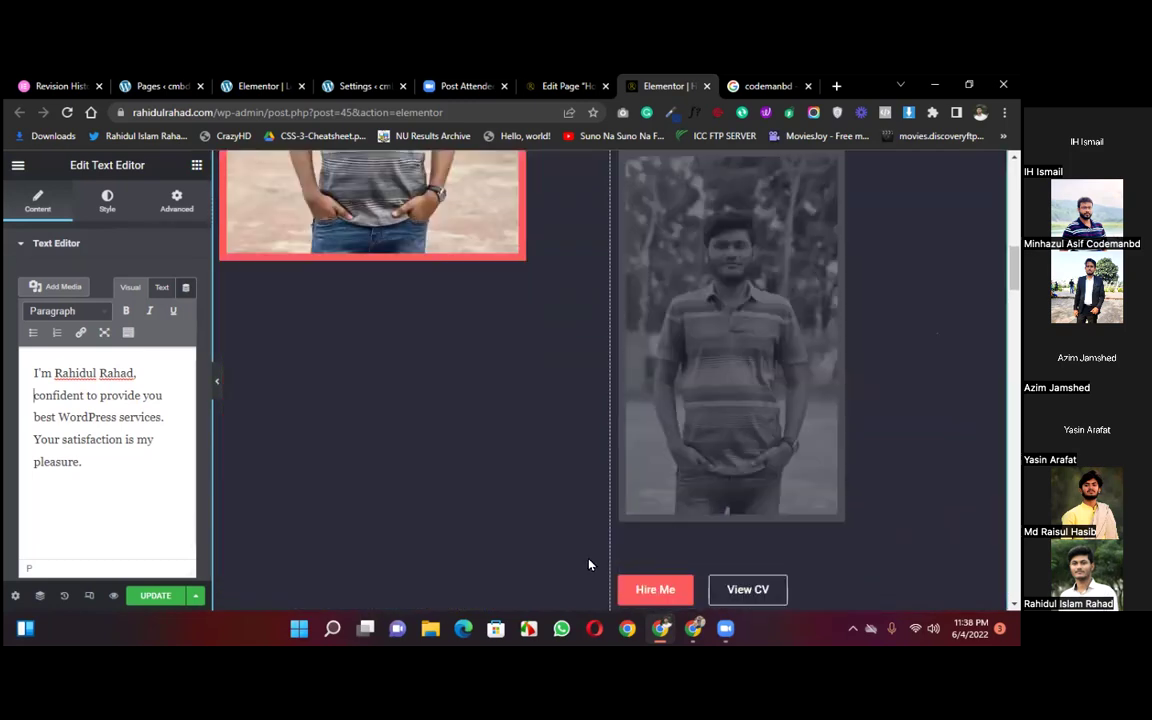
pyautogui.scroll(-1, 528, 490)
pyautogui.scroll(-1, 528, 490)
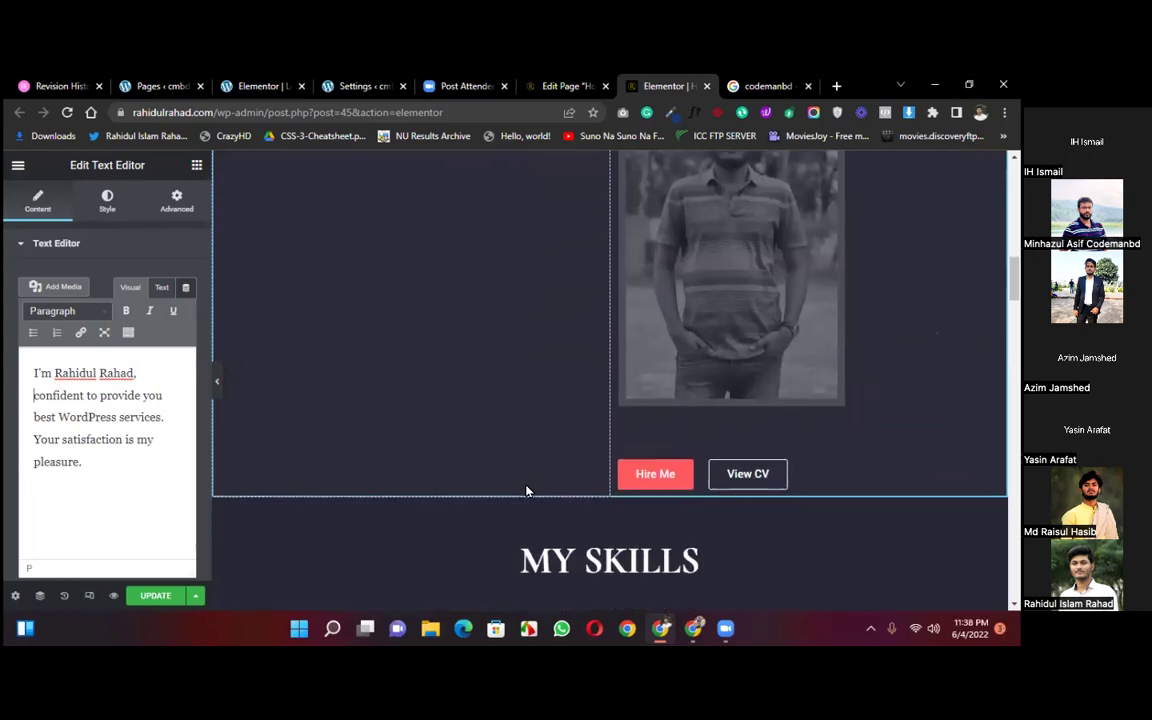
pyautogui.scroll(-5, 528, 490)
pyautogui.scroll(-1, 526, 484)
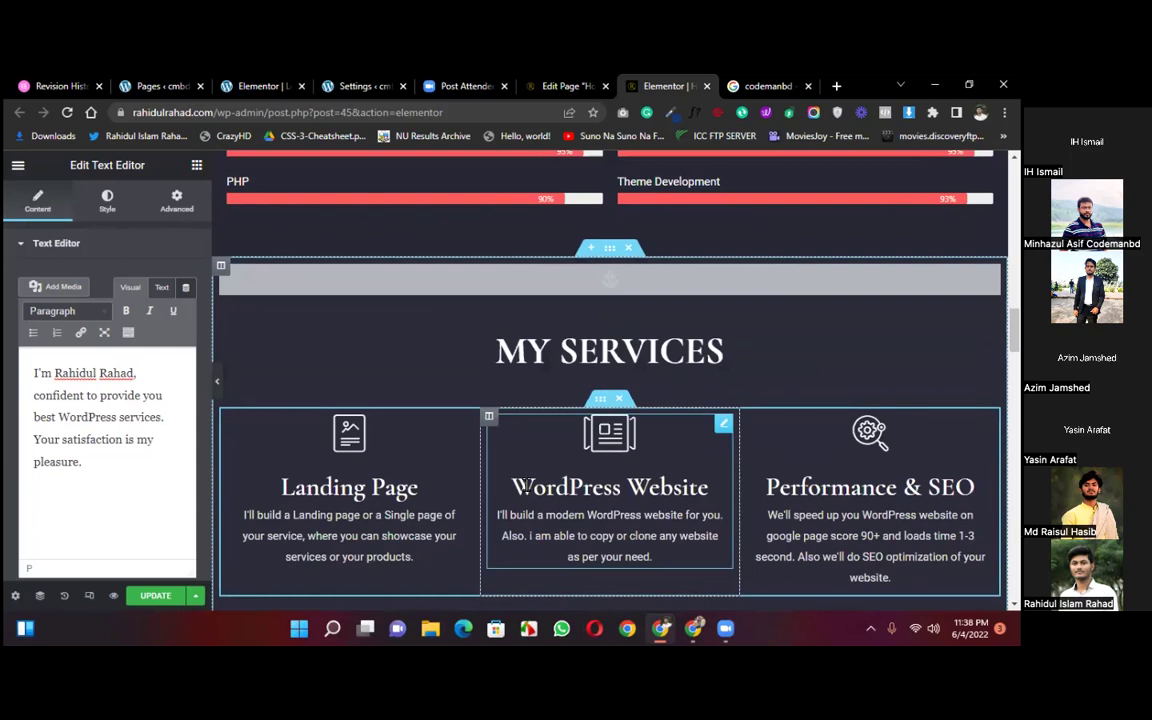
pyautogui.scroll(-4, 360, 557)
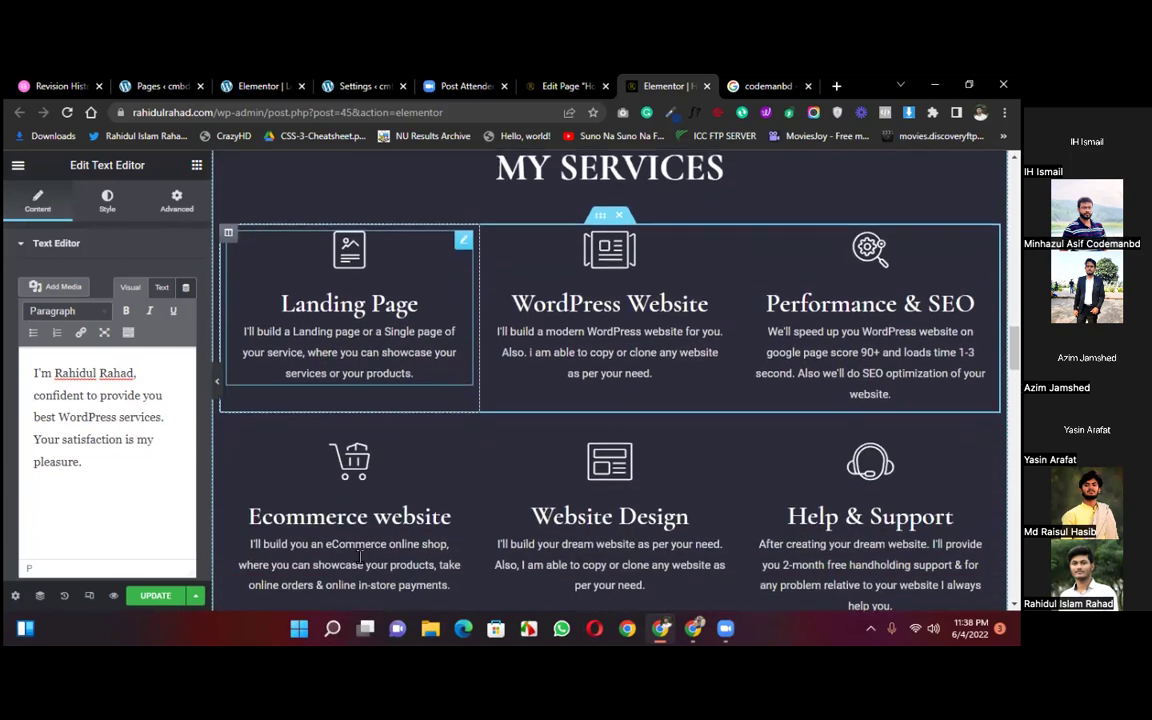
pyautogui.scroll(-1, 360, 557)
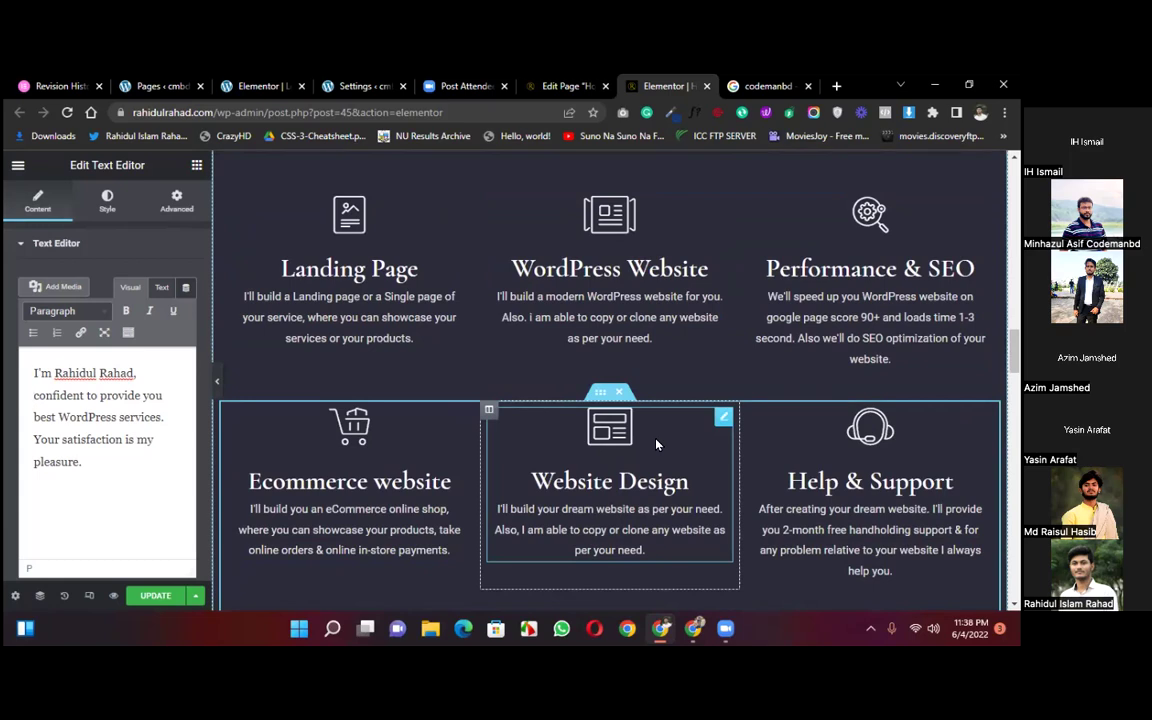
pyautogui.scroll(-3, 656, 444)
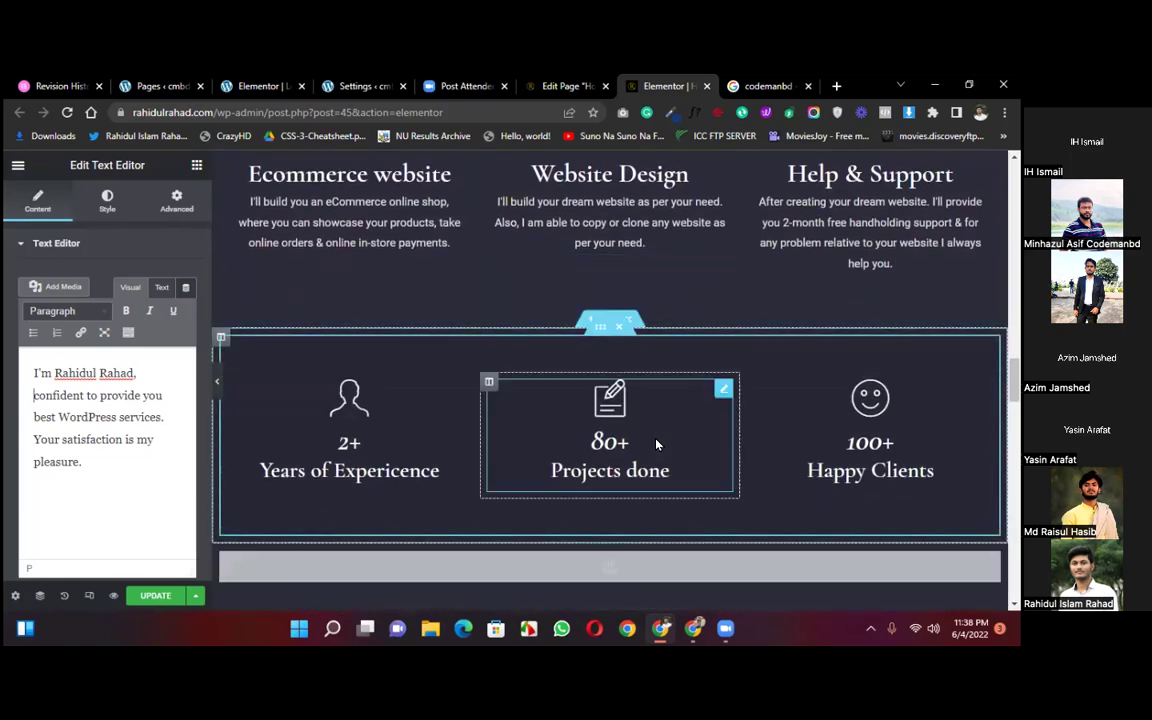
pyautogui.scroll(-3, 436, 473)
pyautogui.scroll(-1, 436, 473)
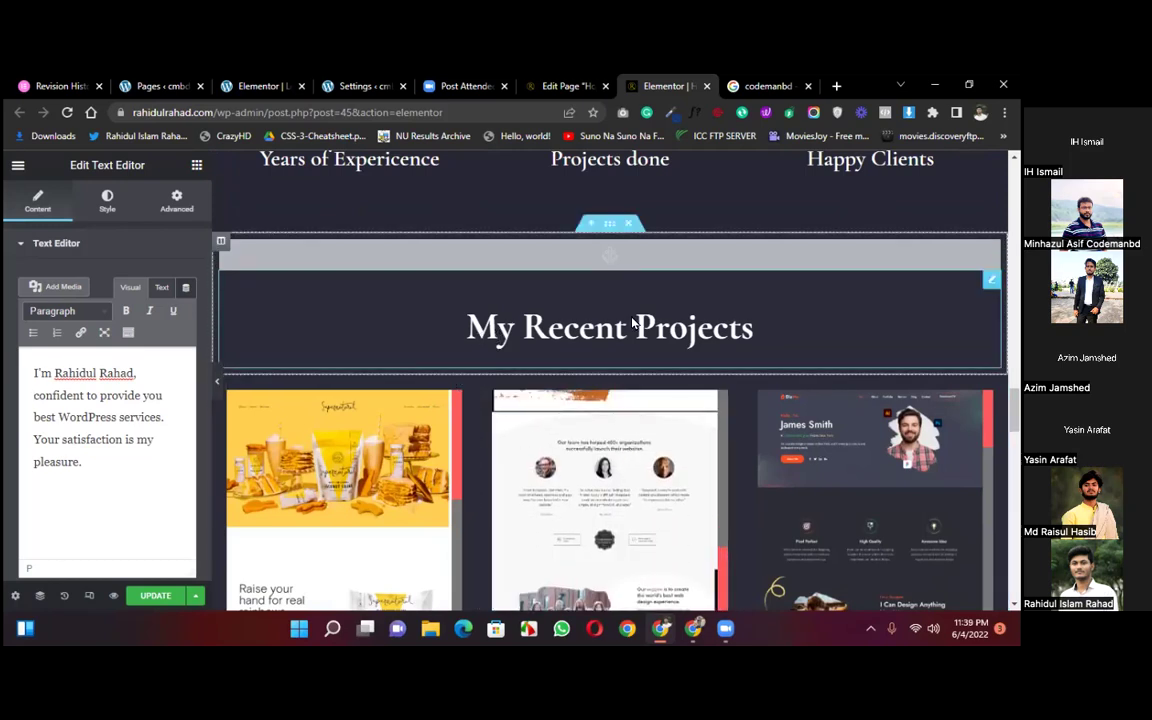
pyautogui.scroll(-2, 631, 322)
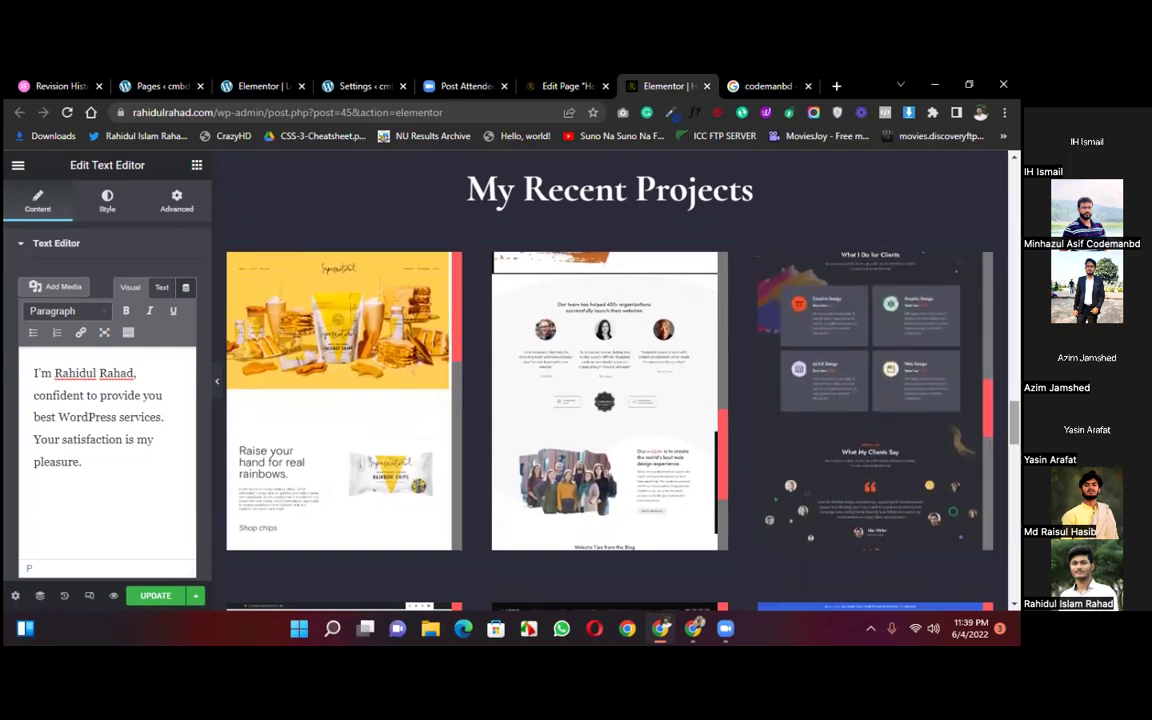
pyautogui.scroll(-10, 610, 380)
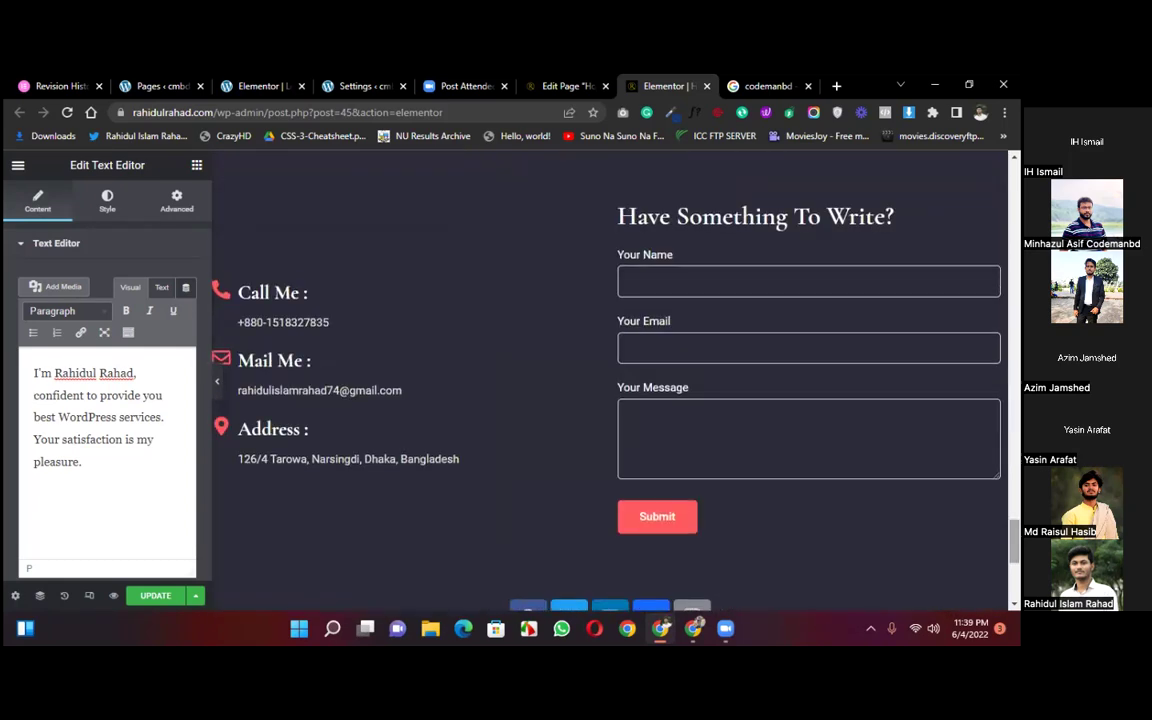
# Step: Replace the "get in touch" heading above the contact form with "Contact" followed by the owner's full name
pyautogui.scroll(1, 610, 380)
pyautogui.scroll(1, 338, 400)
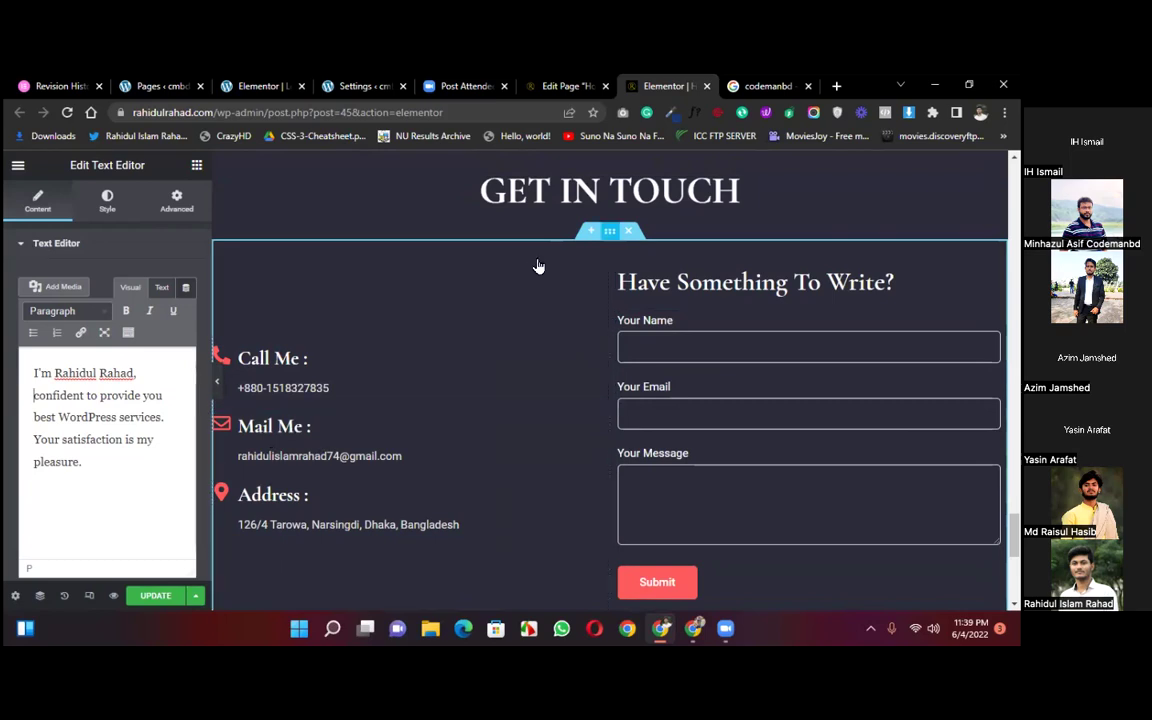
pyautogui.scroll(1, 661, 259)
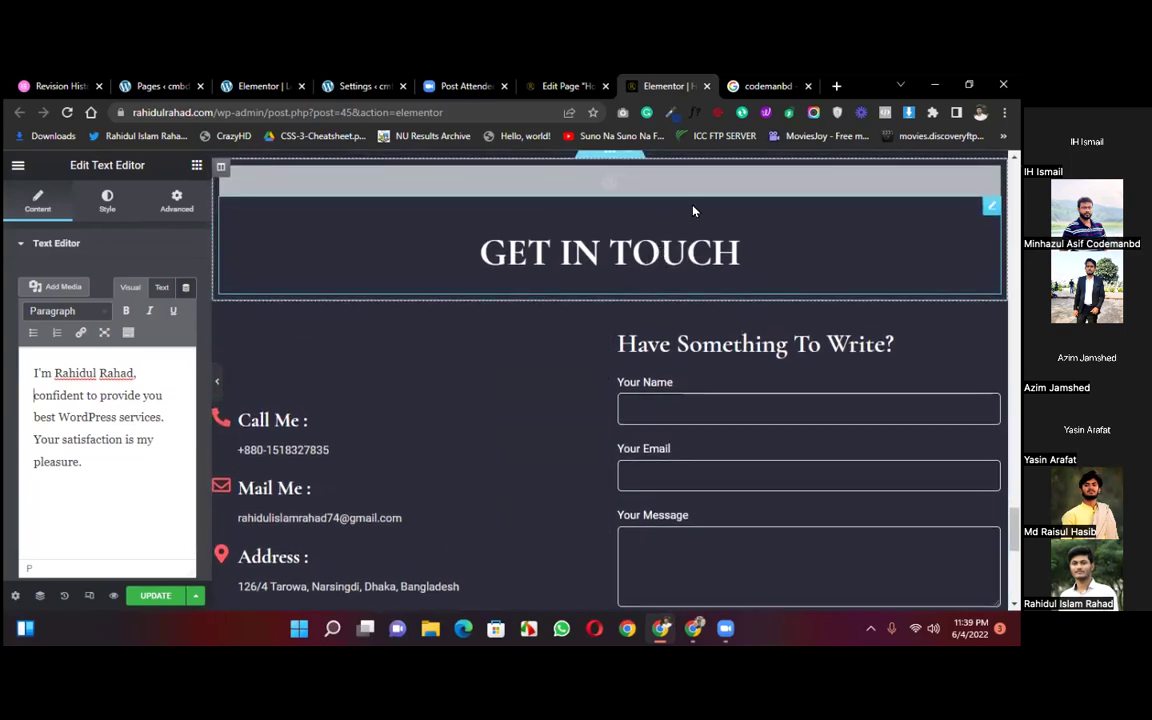
pyautogui.click(762, 263)
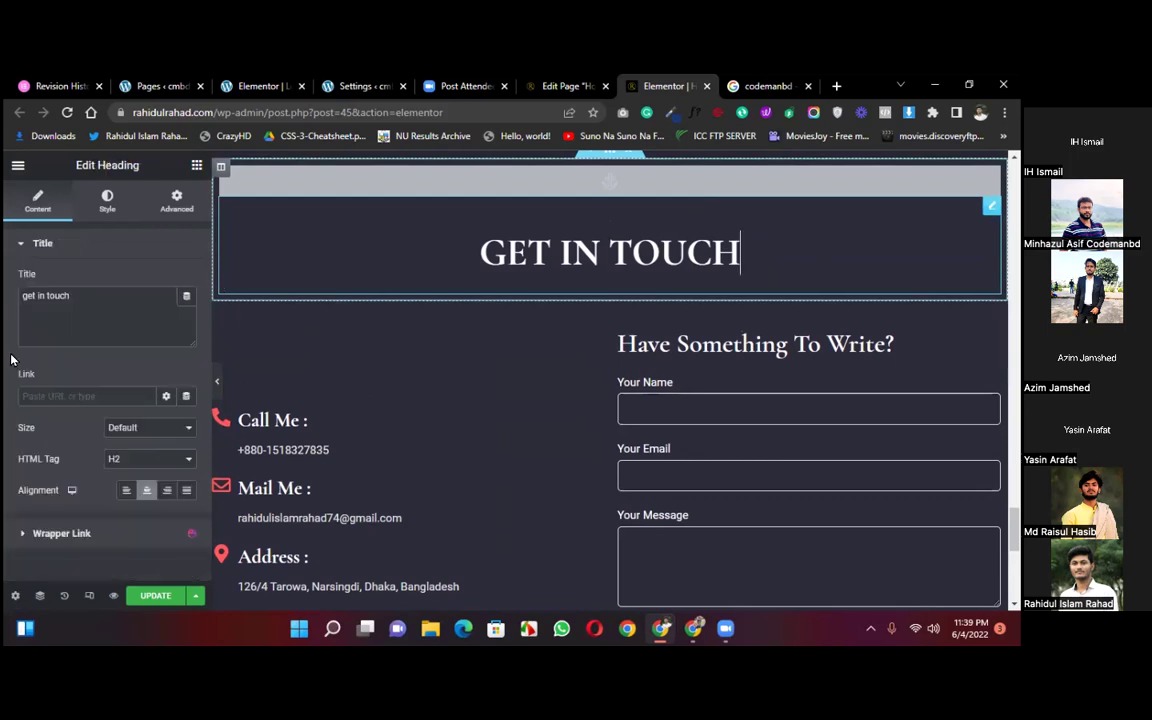
pyautogui.moveTo(74, 296); pyautogui.dragTo(5, 287)
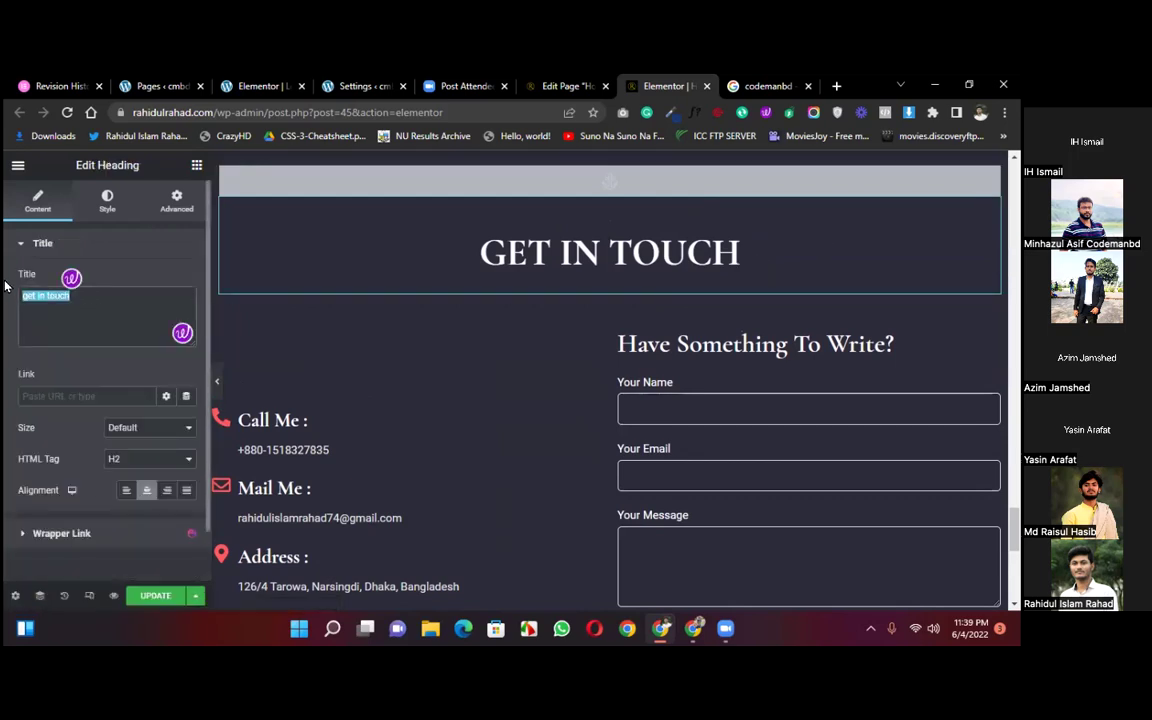
pyautogui.write('Con')
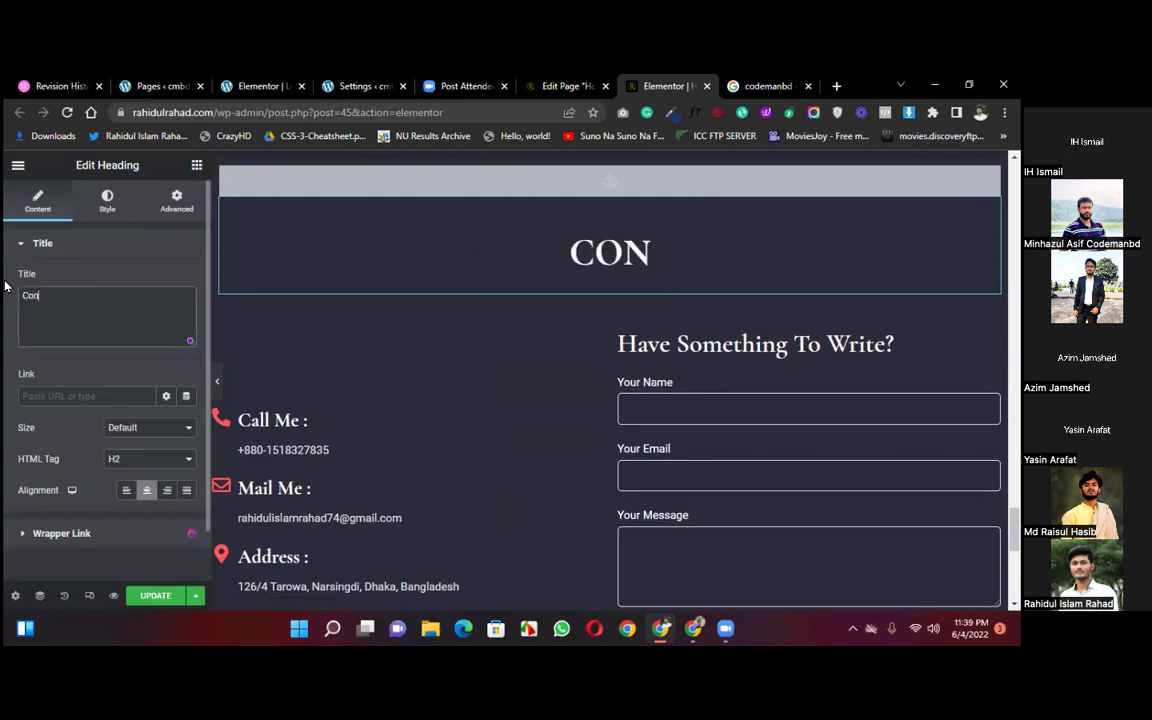
pyautogui.write('tact Rahidul Rahad')
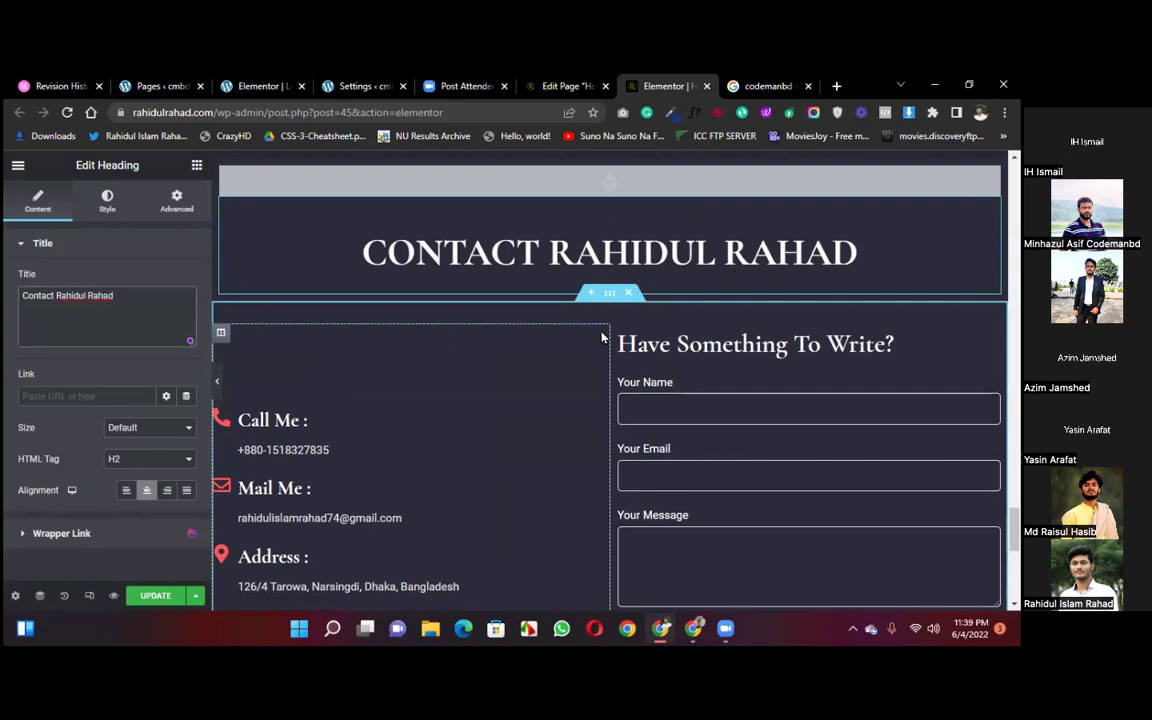
# Step: Check the hero text and the About Me paragraph for keyword use, and update the page to save the text edits
pyautogui.scroll(4, 602, 337)
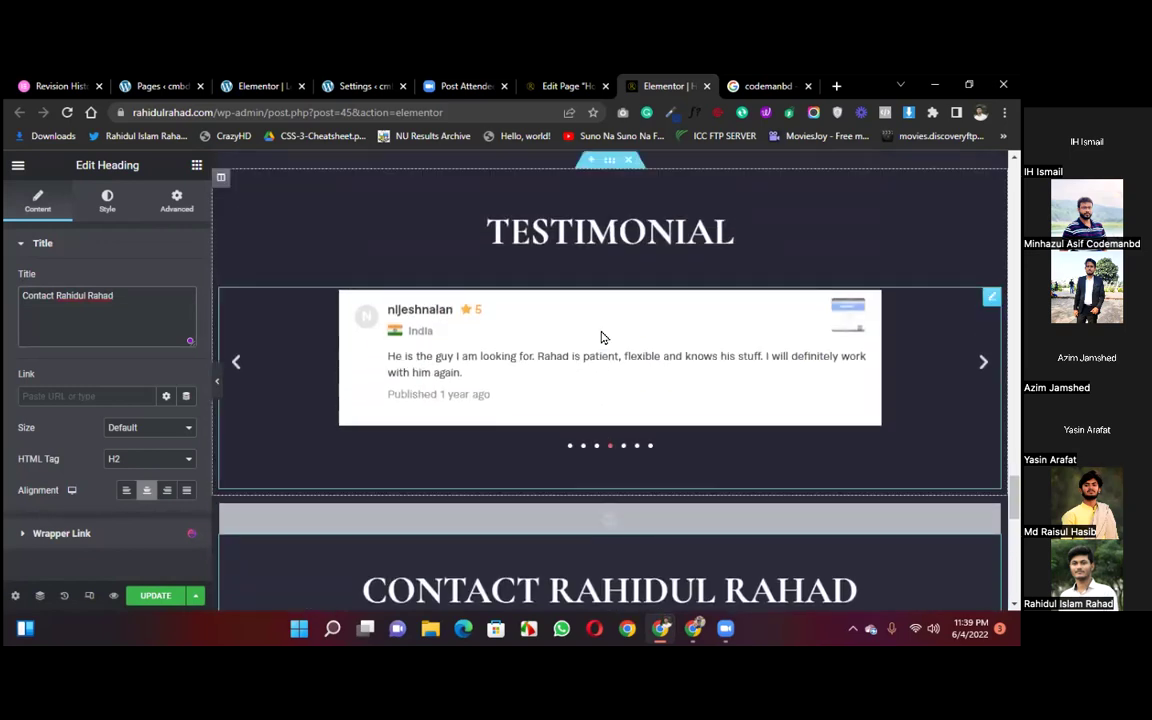
pyautogui.scroll(15, 602, 337)
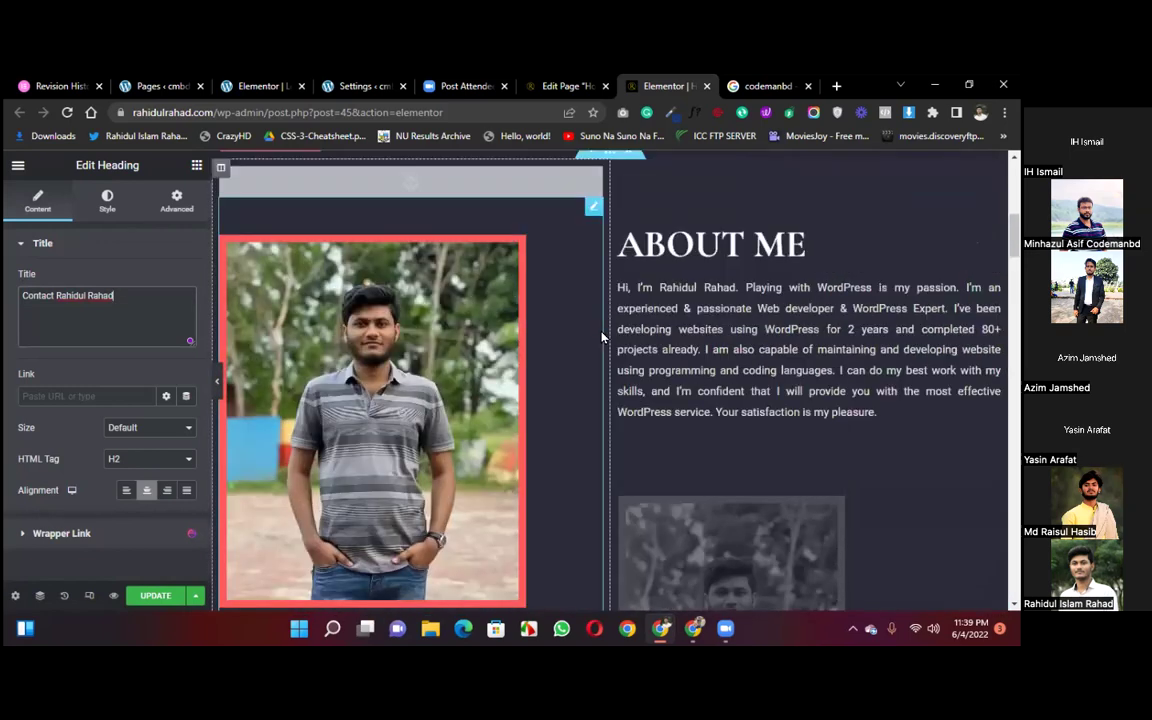
pyautogui.scroll(3, 602, 337)
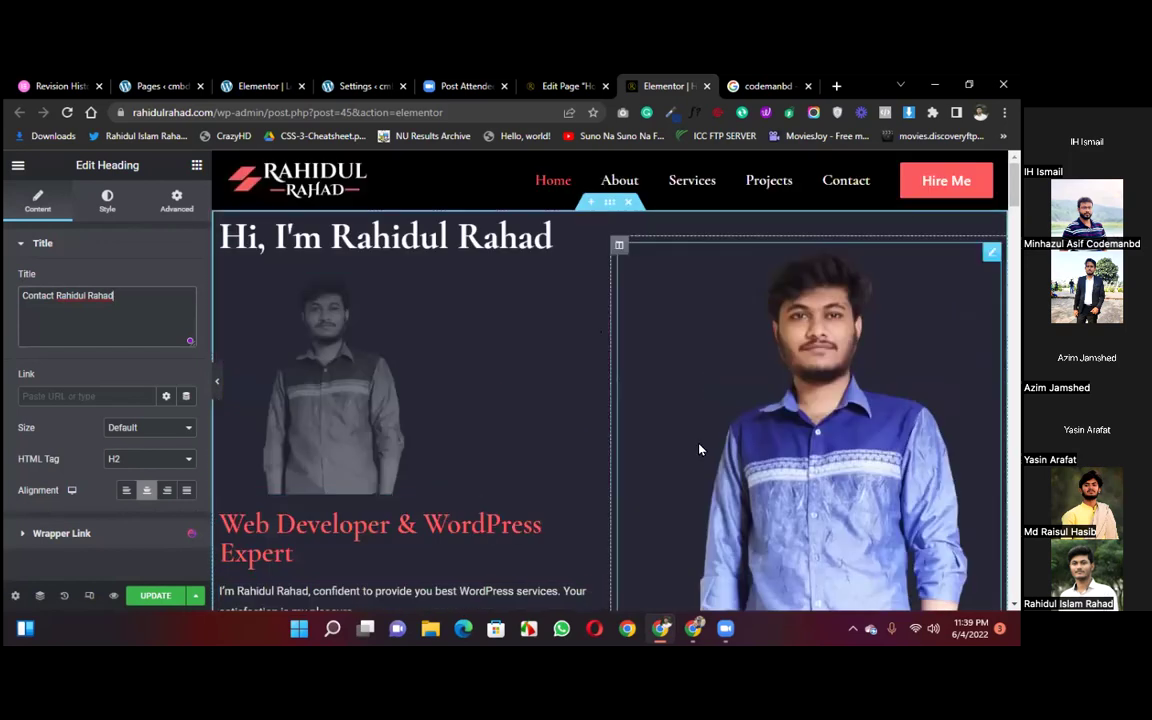
pyautogui.scroll(-4, 700, 450)
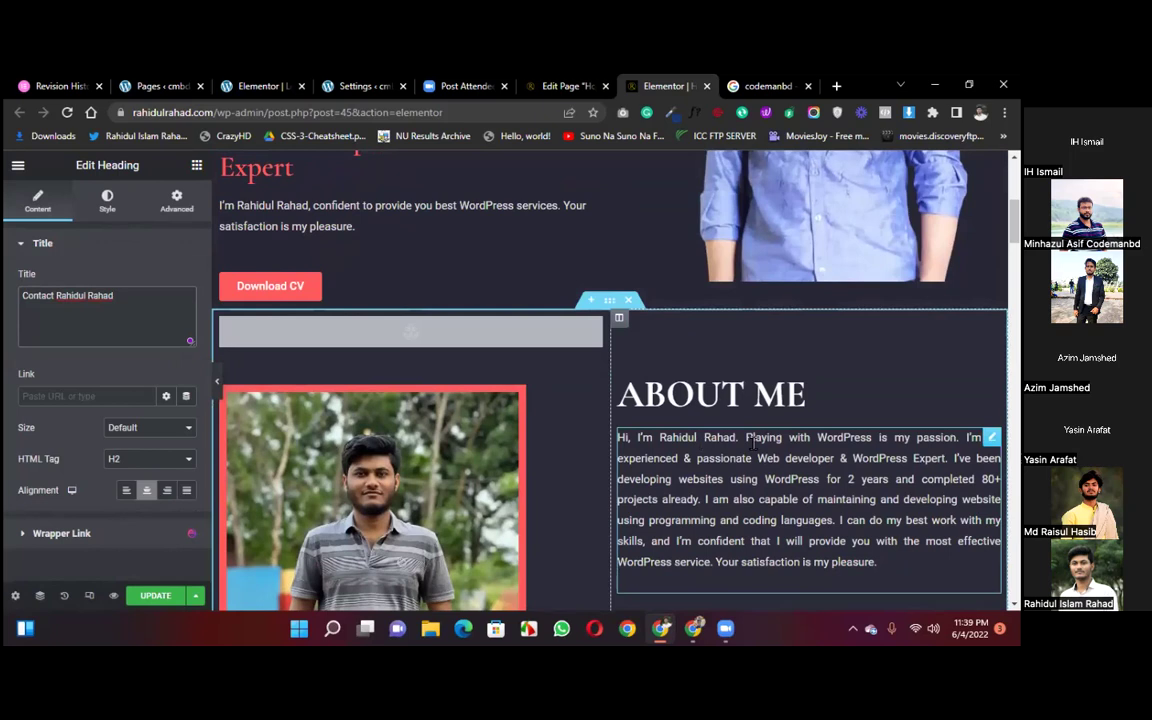
pyautogui.click(895, 452)
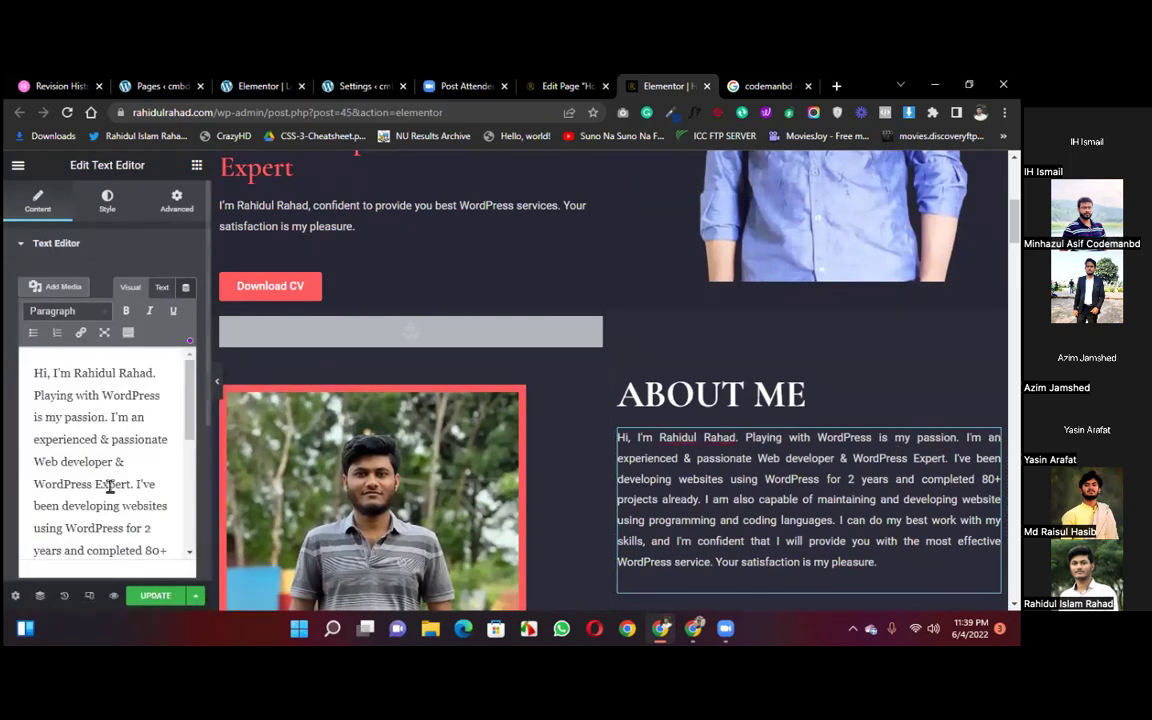
pyautogui.scroll(-1, 110, 487)
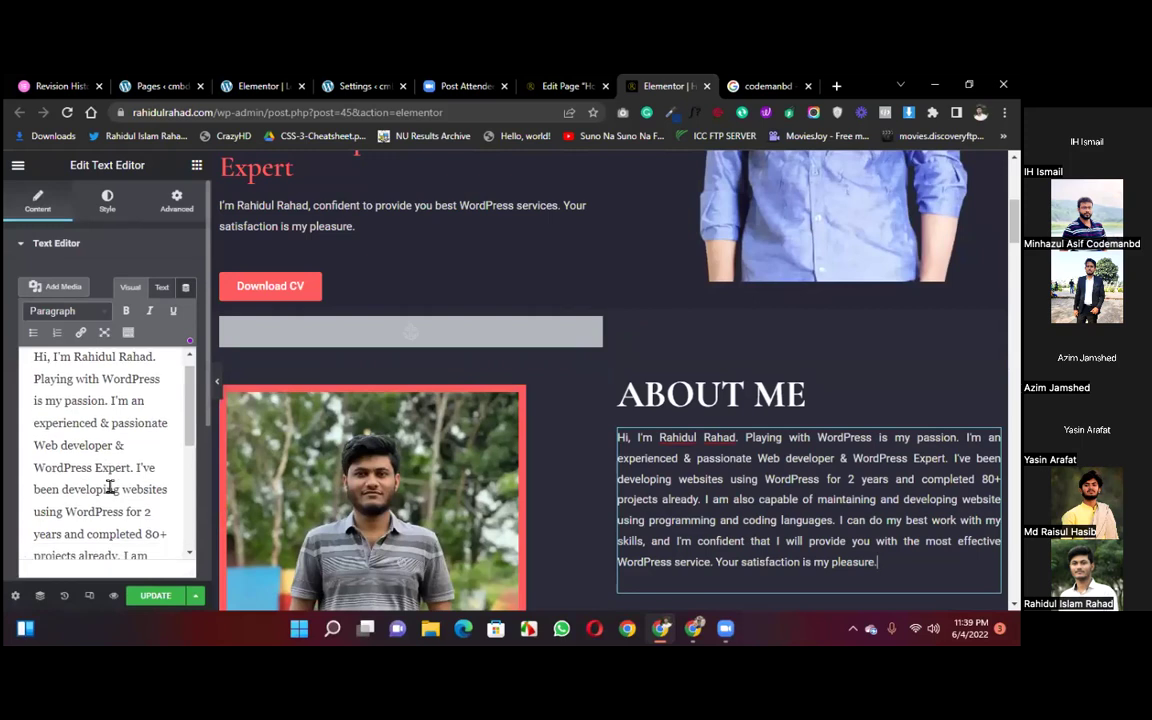
pyautogui.scroll(-3, 110, 487)
pyautogui.scroll(-5, 78, 480)
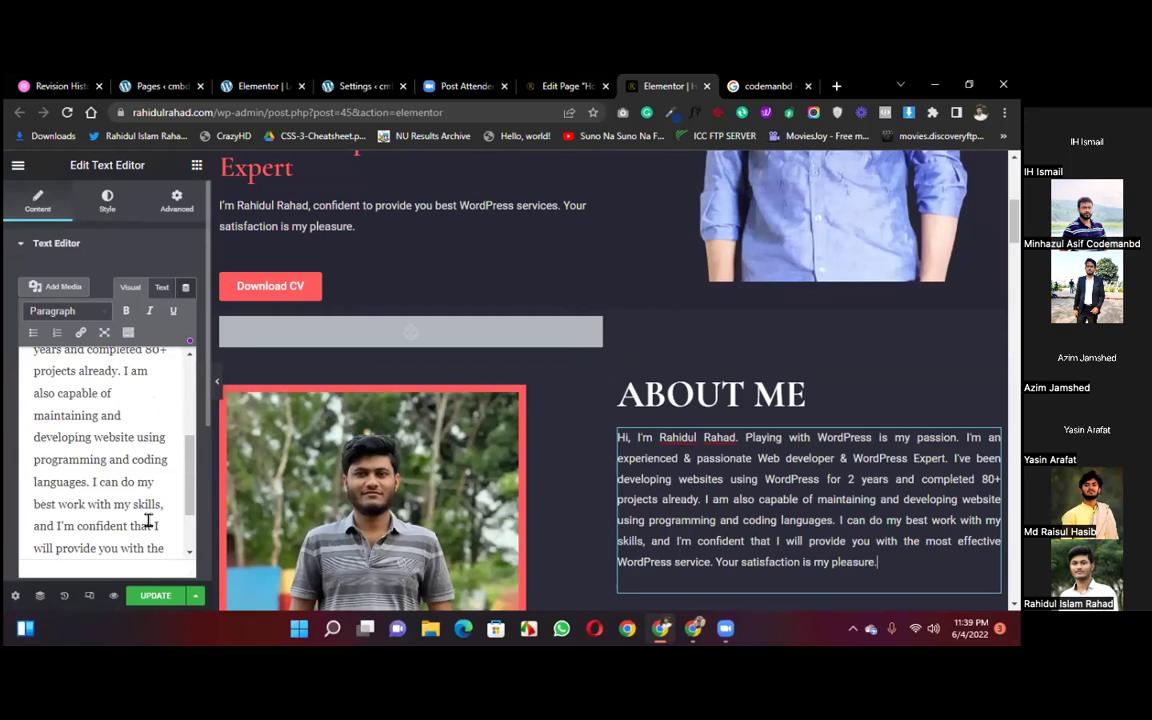
pyautogui.click(150, 596)
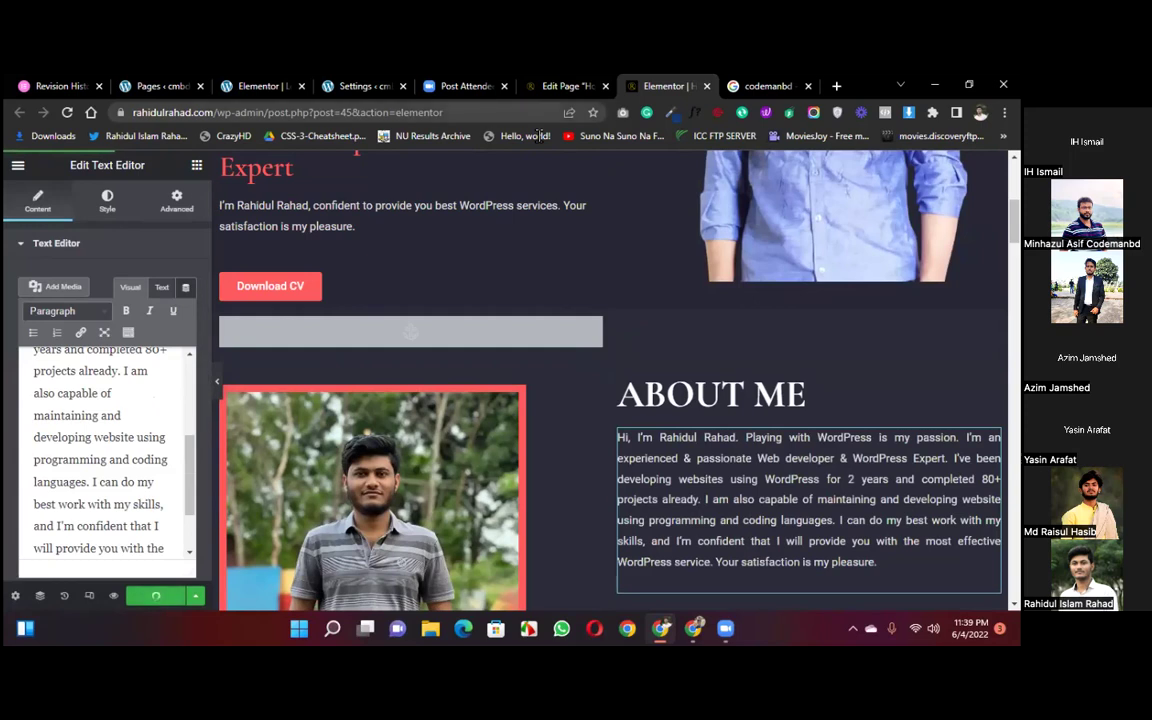
# Step: Review the home page's Rank Math keyword density check and SEO score in the WordPress page editor
pyautogui.click(543, 88)
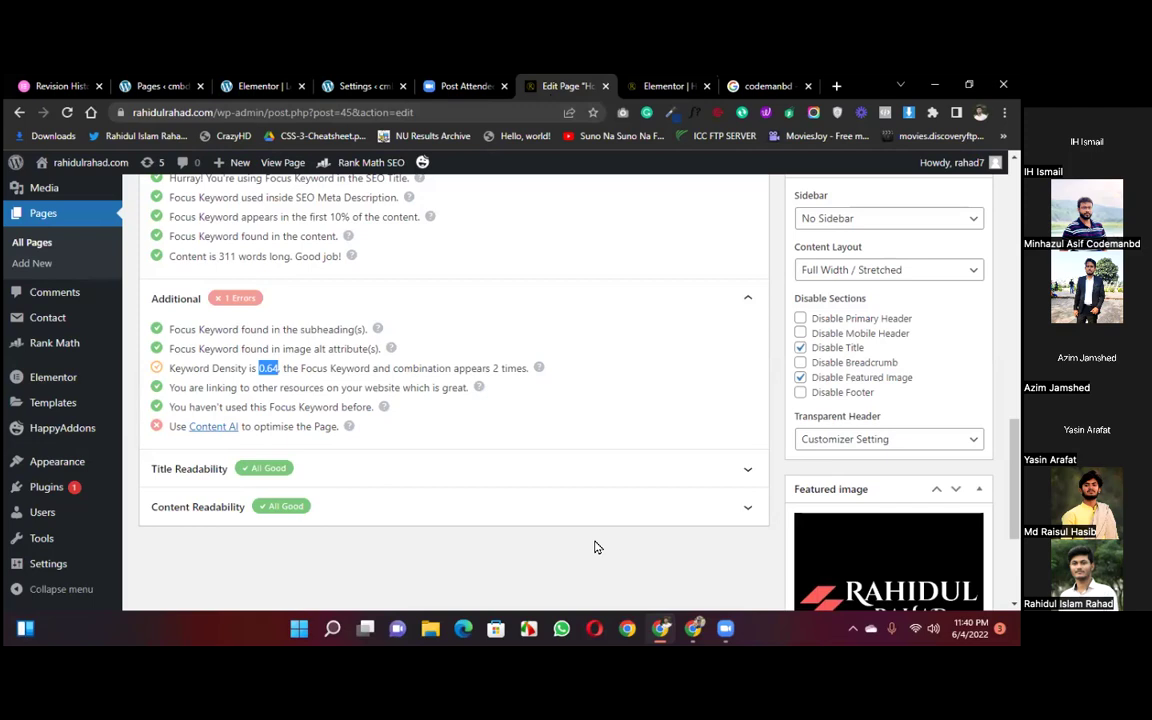
pyautogui.click(222, 92)
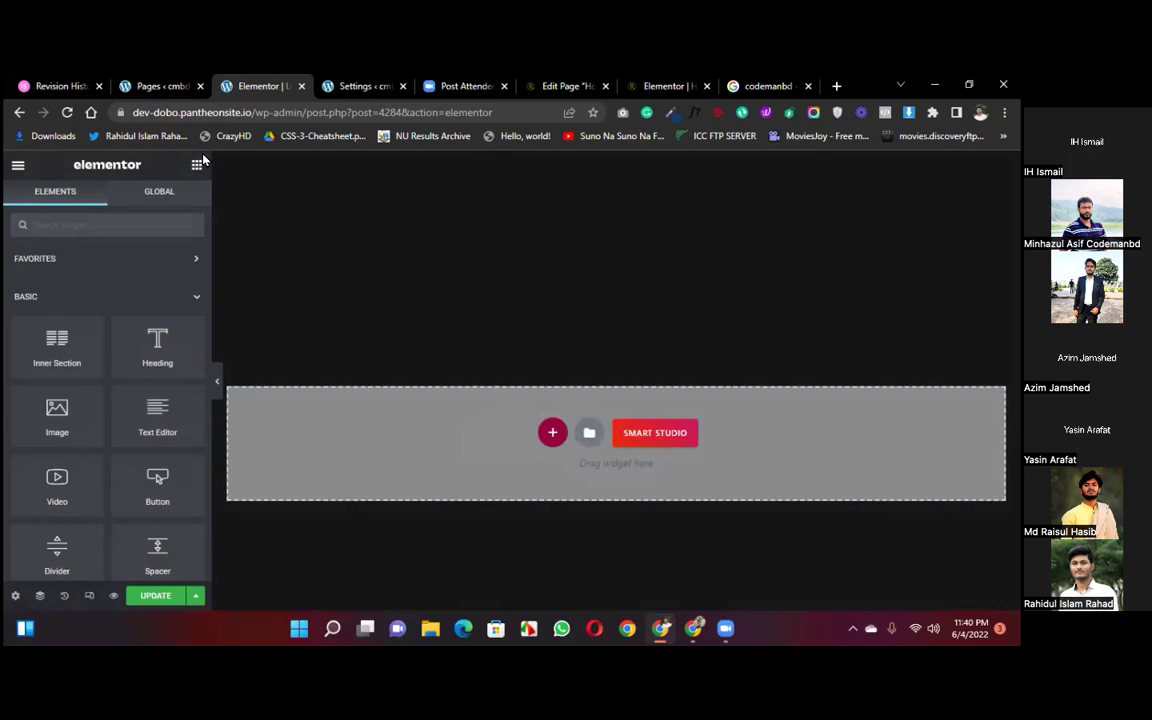
pyautogui.click(565, 87)
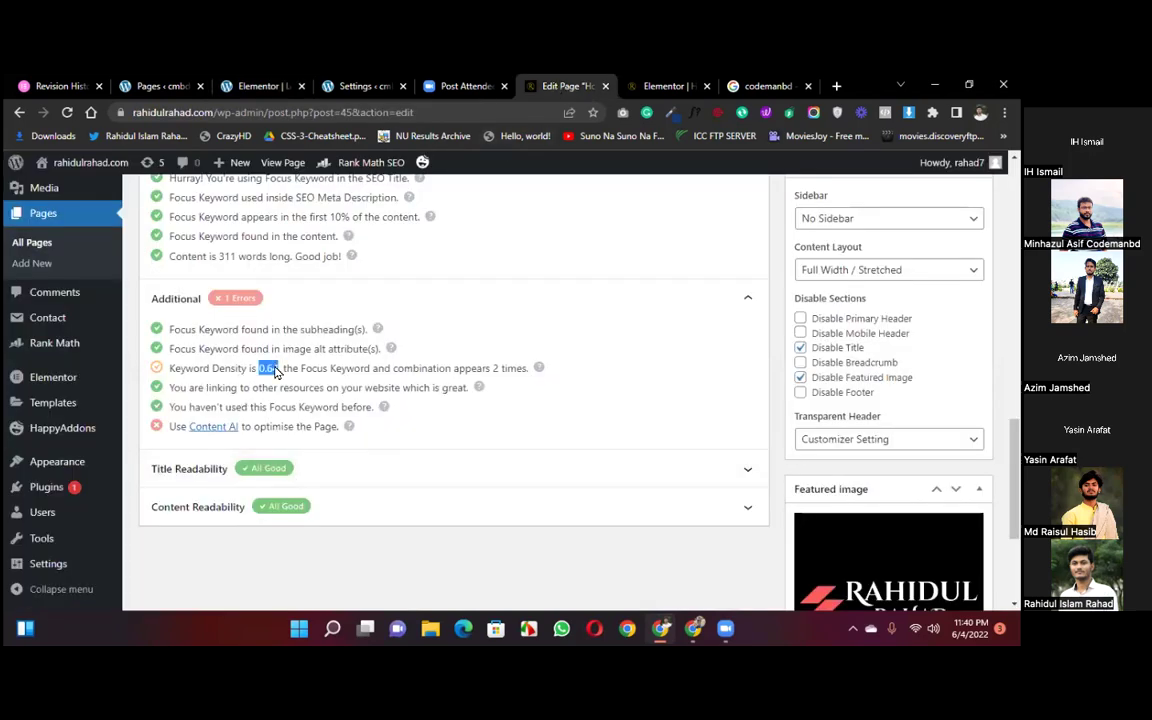
pyautogui.scroll(1, 277, 372)
pyautogui.scroll(10, 277, 372)
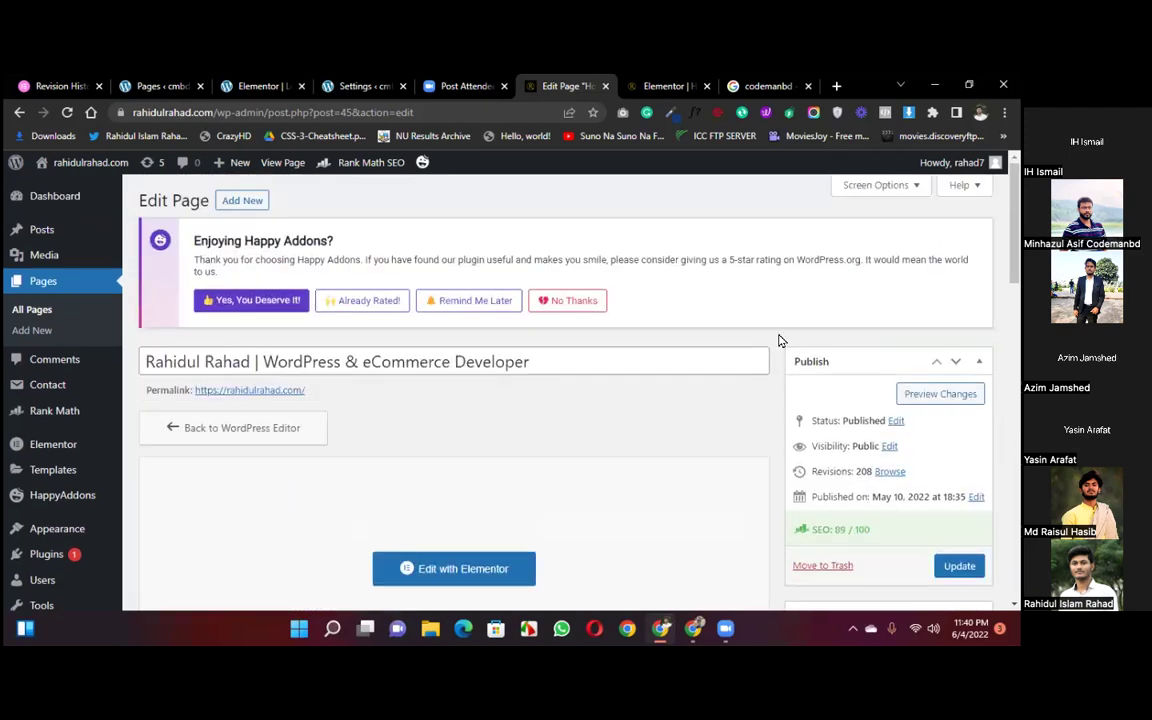
# Step: Return to the Elementor editor, set the hero photo's alt text to the owner's full name, and update the page
pyautogui.click(651, 87)
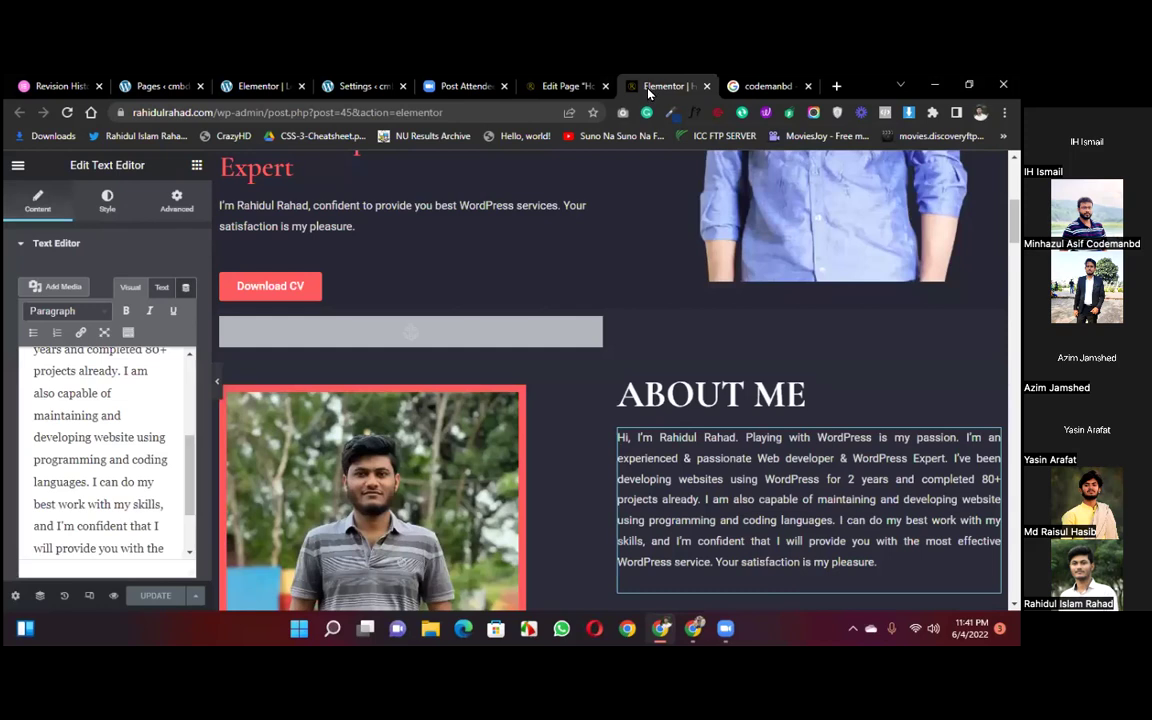
pyautogui.scroll(3, 666, 303)
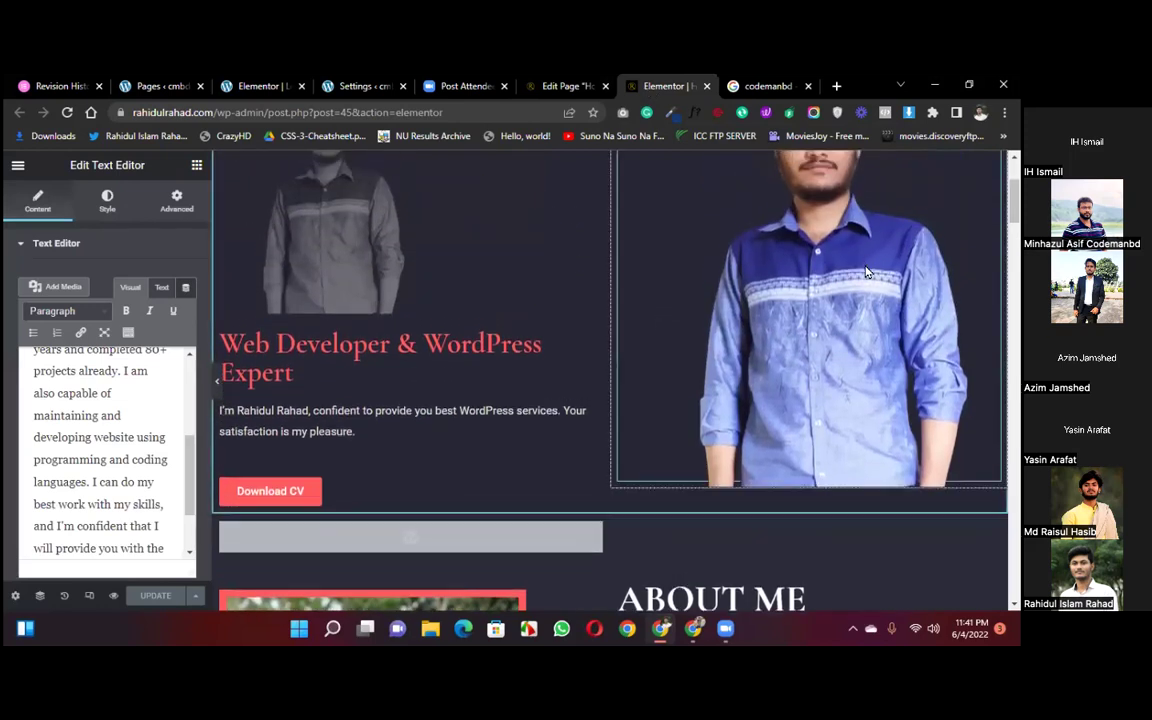
pyautogui.click(860, 277)
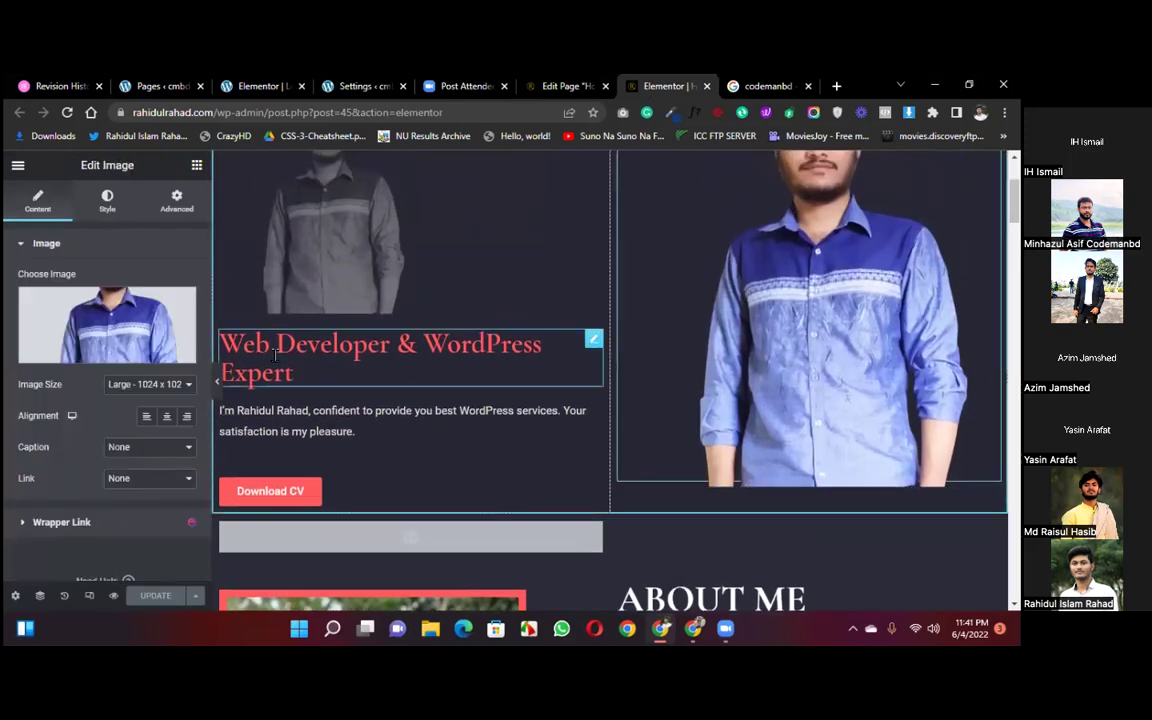
pyautogui.click(116, 337)
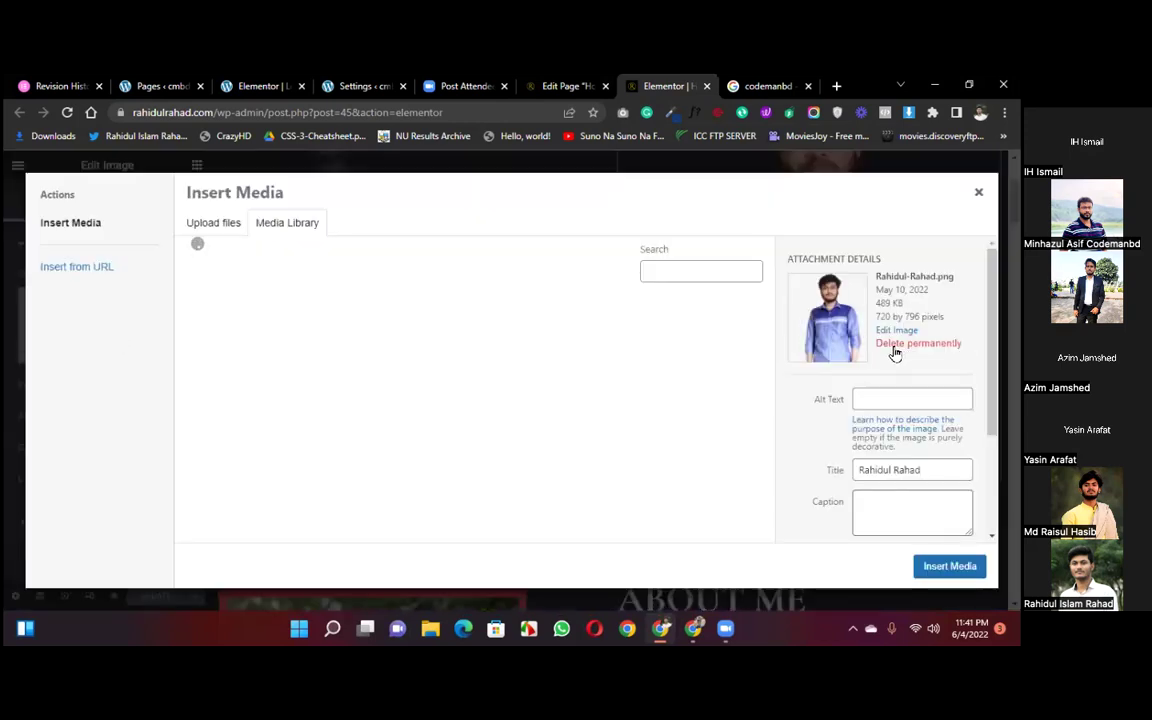
pyautogui.click(887, 398)
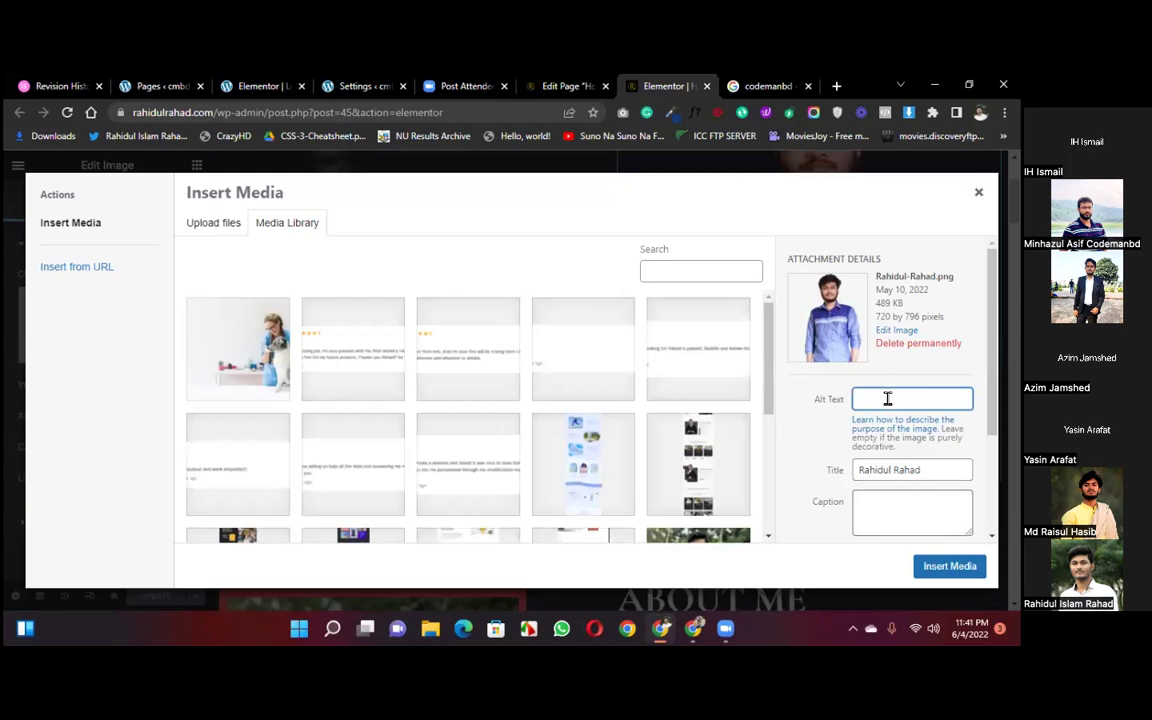
pyautogui.write('Rahidul Rahad')
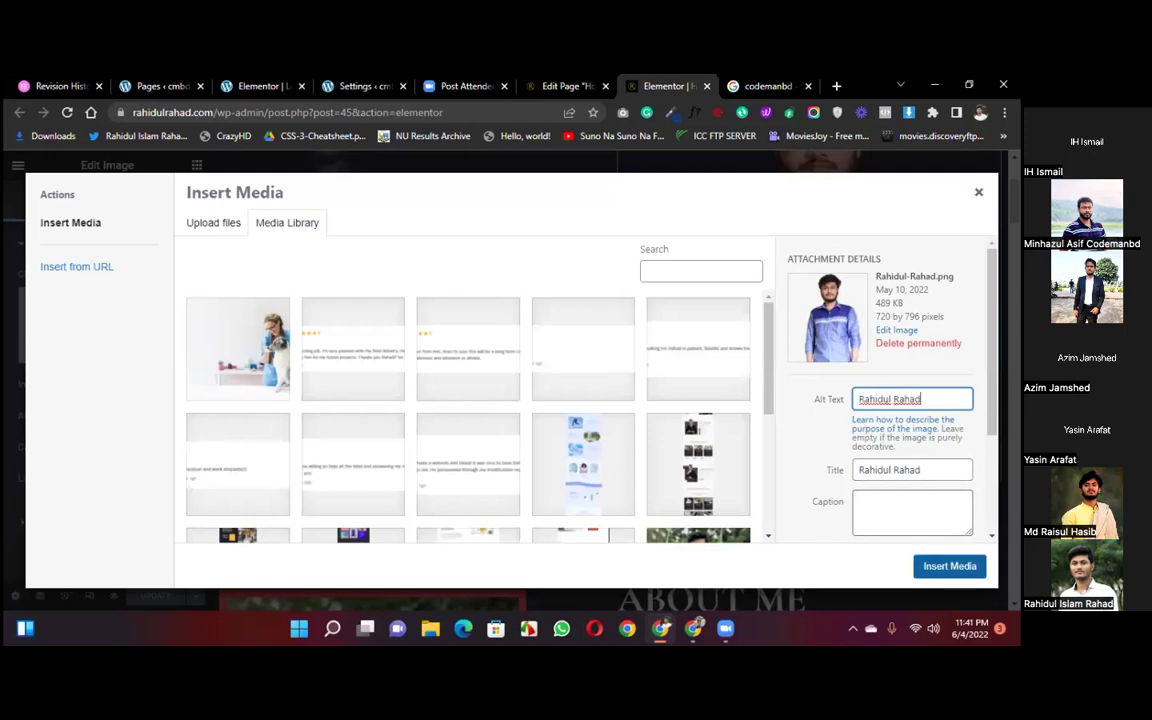
pyautogui.click(949, 565)
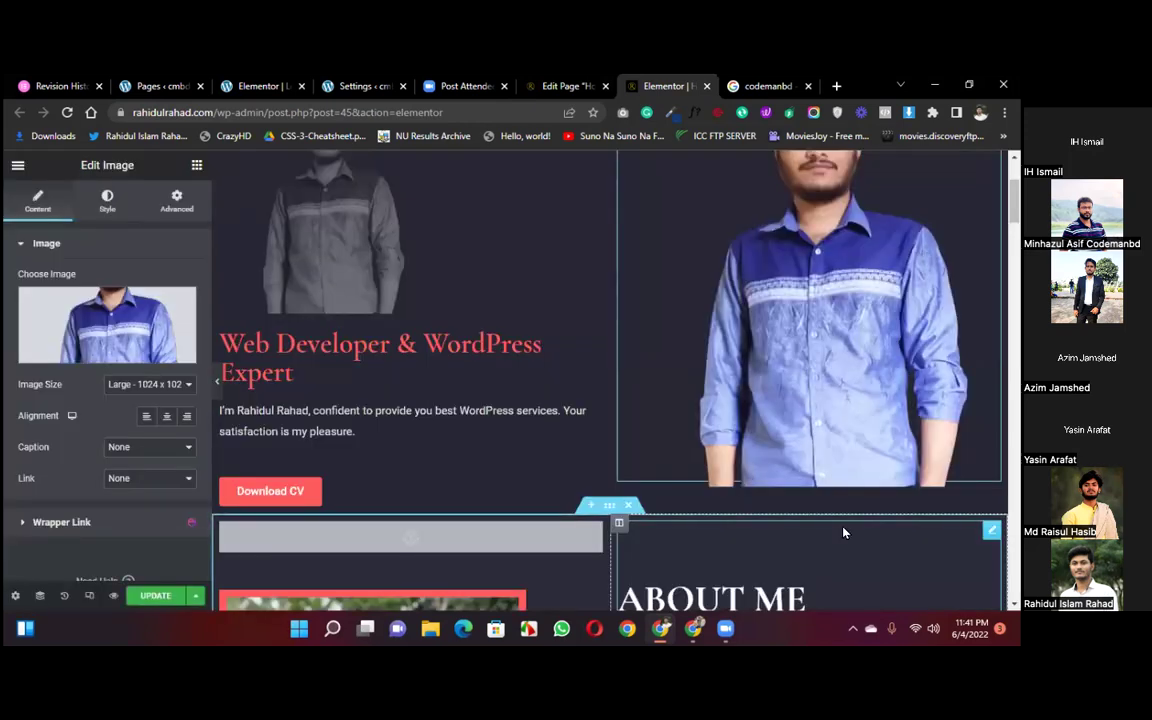
pyautogui.scroll(-3, 843, 533)
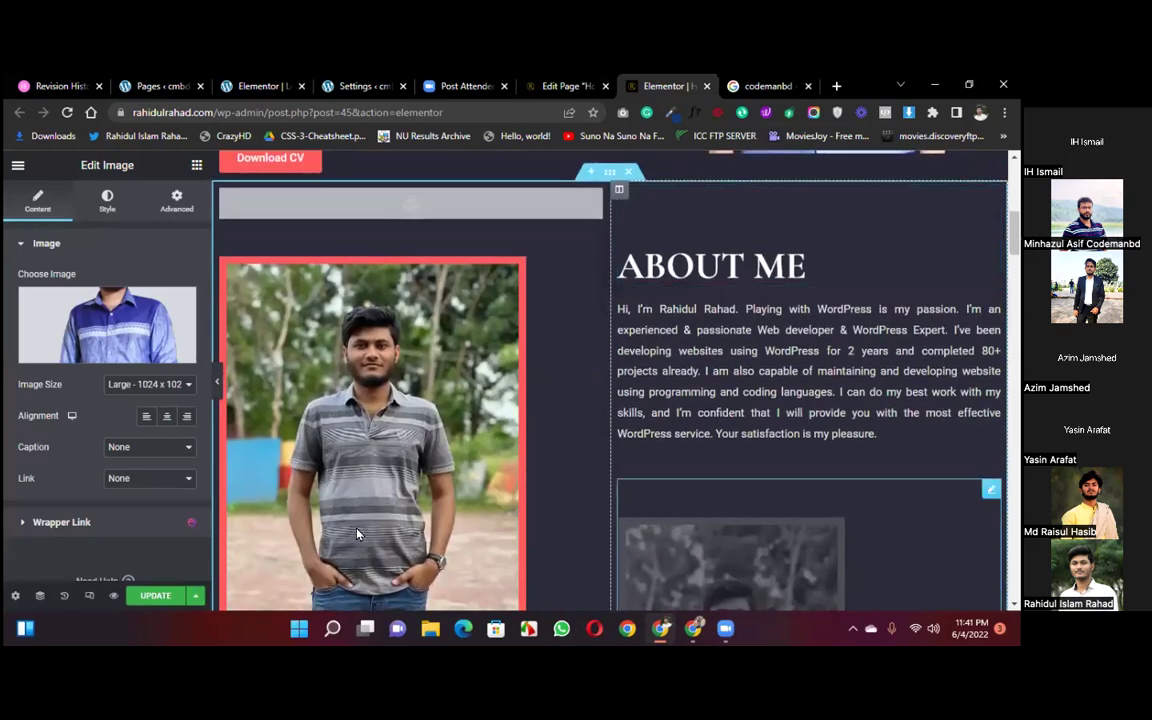
pyautogui.click(152, 597)
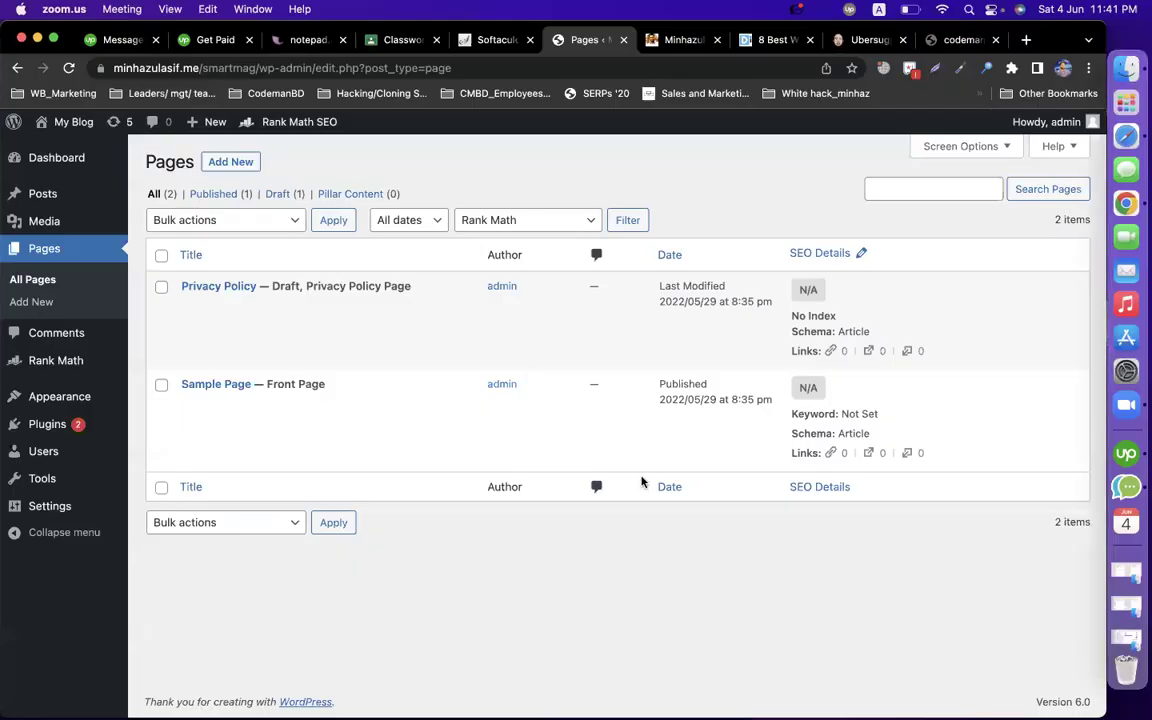
# Step: Switch to the Google Classroom classwork page and add a topic named "epi-22(WordPress SEO - Part-01)"
pyautogui.click(870, 533)
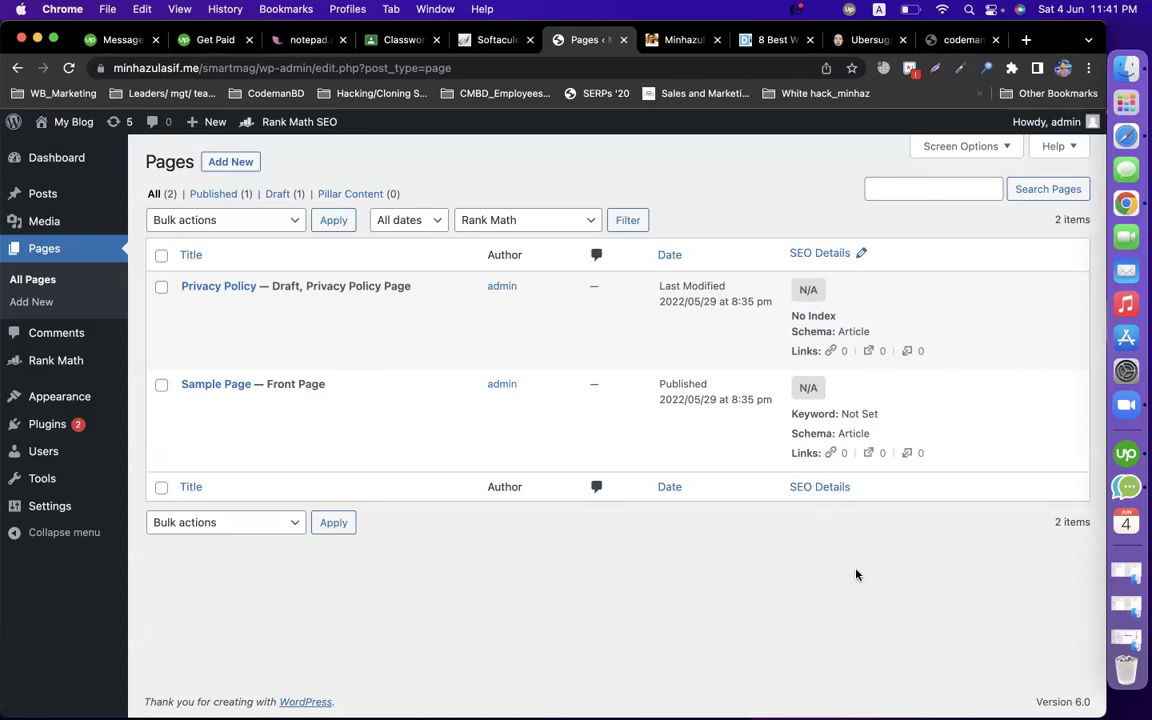
pyautogui.click(381, 40)
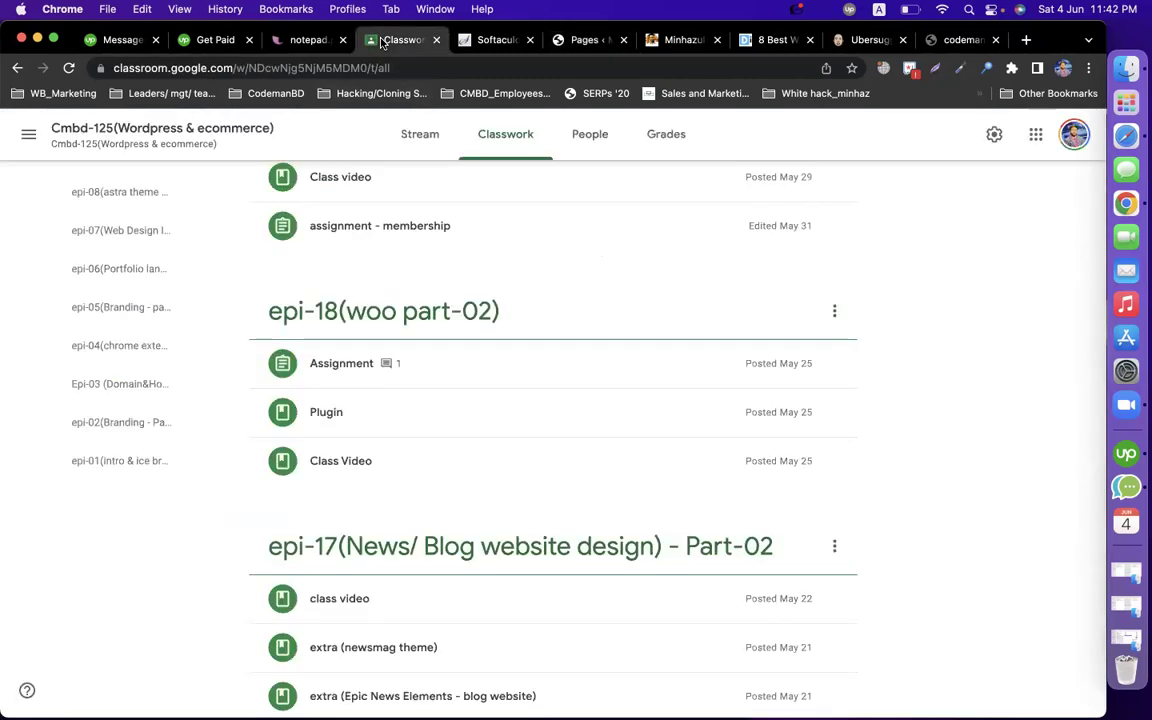
pyautogui.click(308, 194)
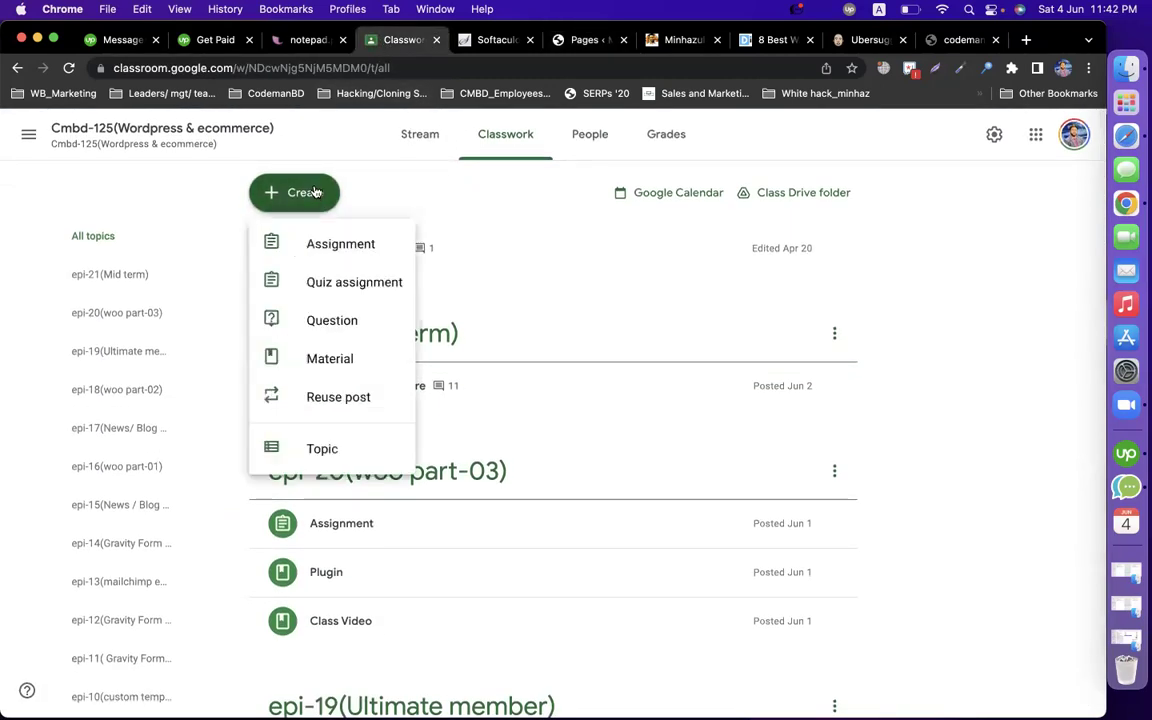
pyautogui.click(318, 445)
pyautogui.write('epi-22(WordPress')
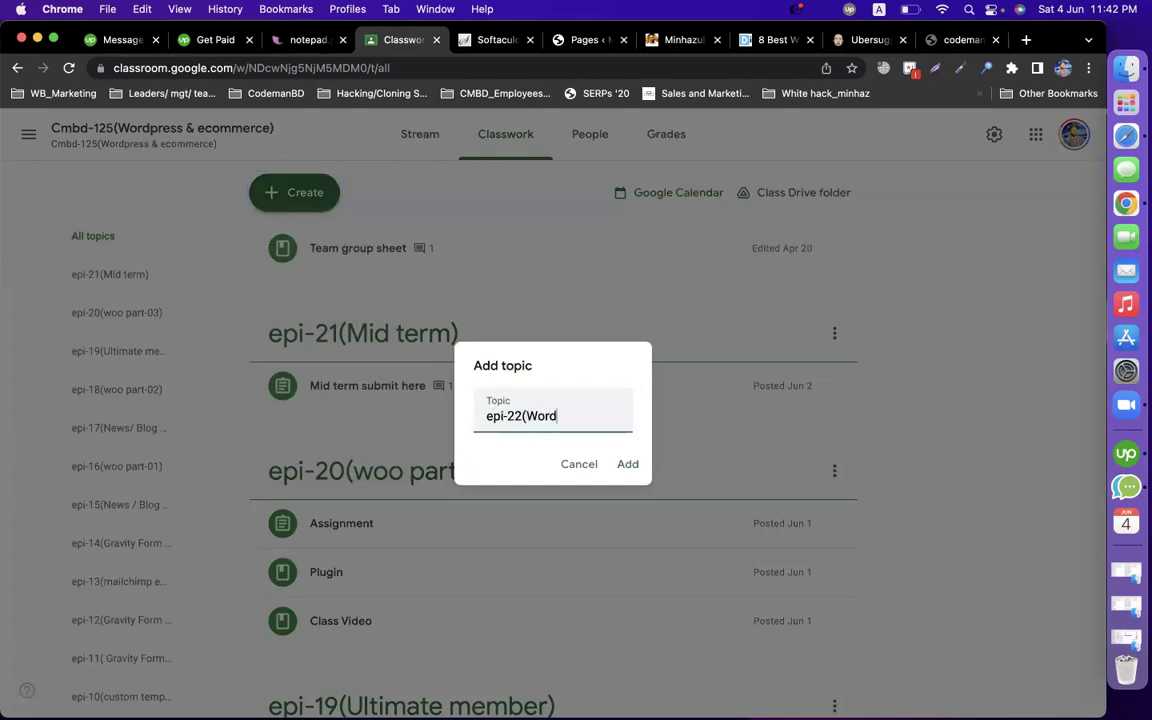
pyautogui.write('- Part-02')
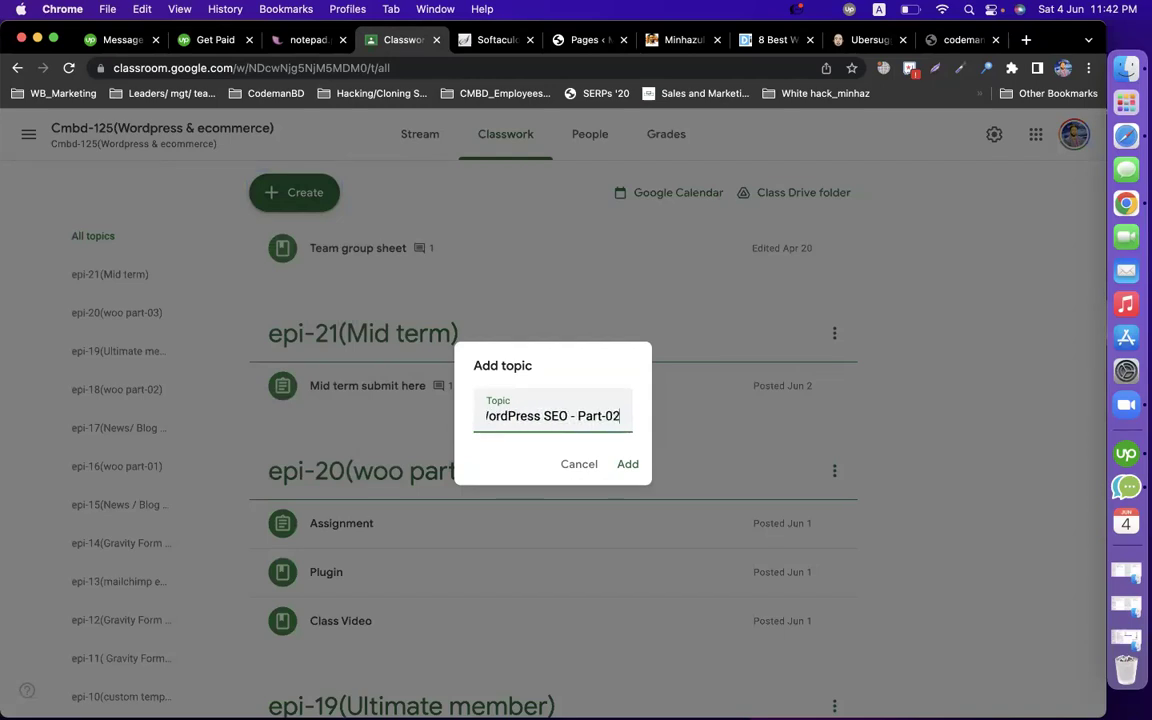
pyautogui.press('BackSpace')
pyautogui.write('1)')
pyautogui.press('Return')
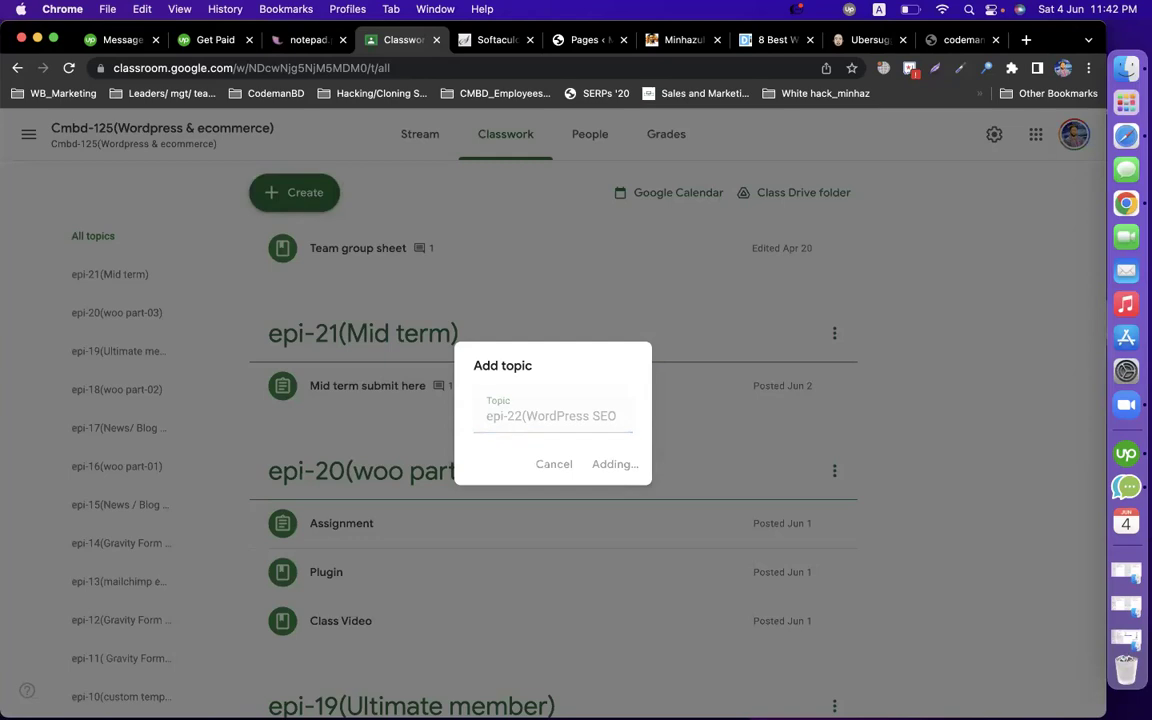
# Step: Create a new assignment titled "assignment - seo"
pyautogui.click(316, 205)
pyautogui.click(334, 259)
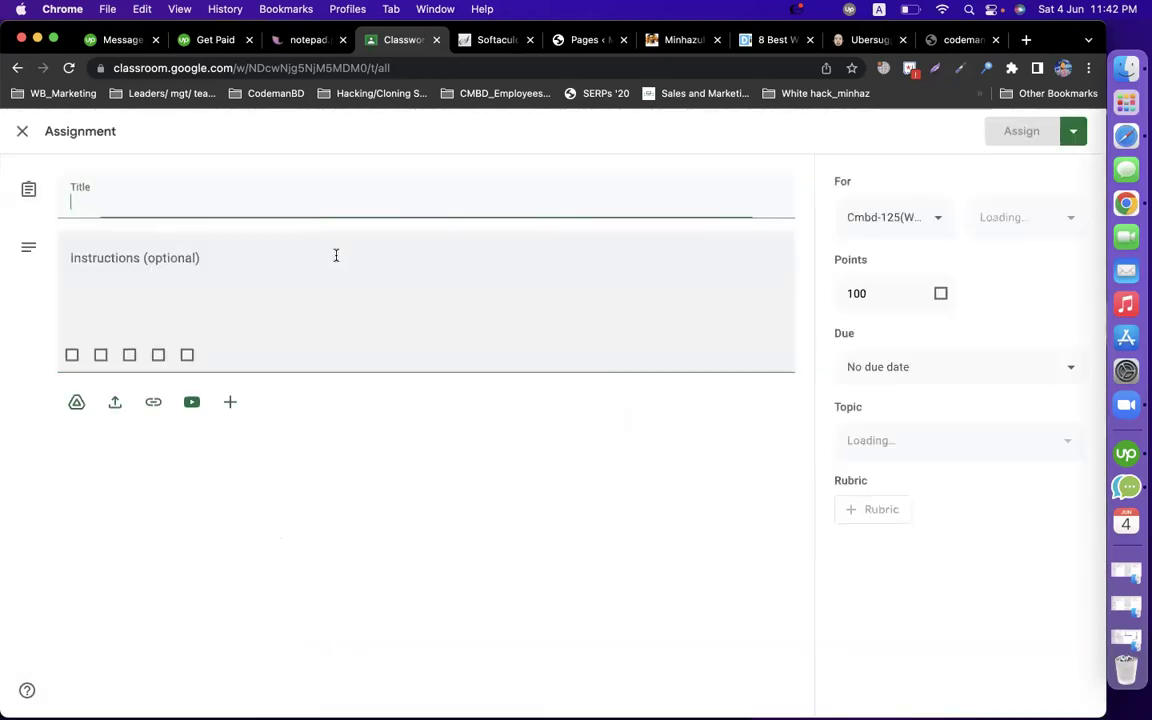
pyautogui.write('assignm')
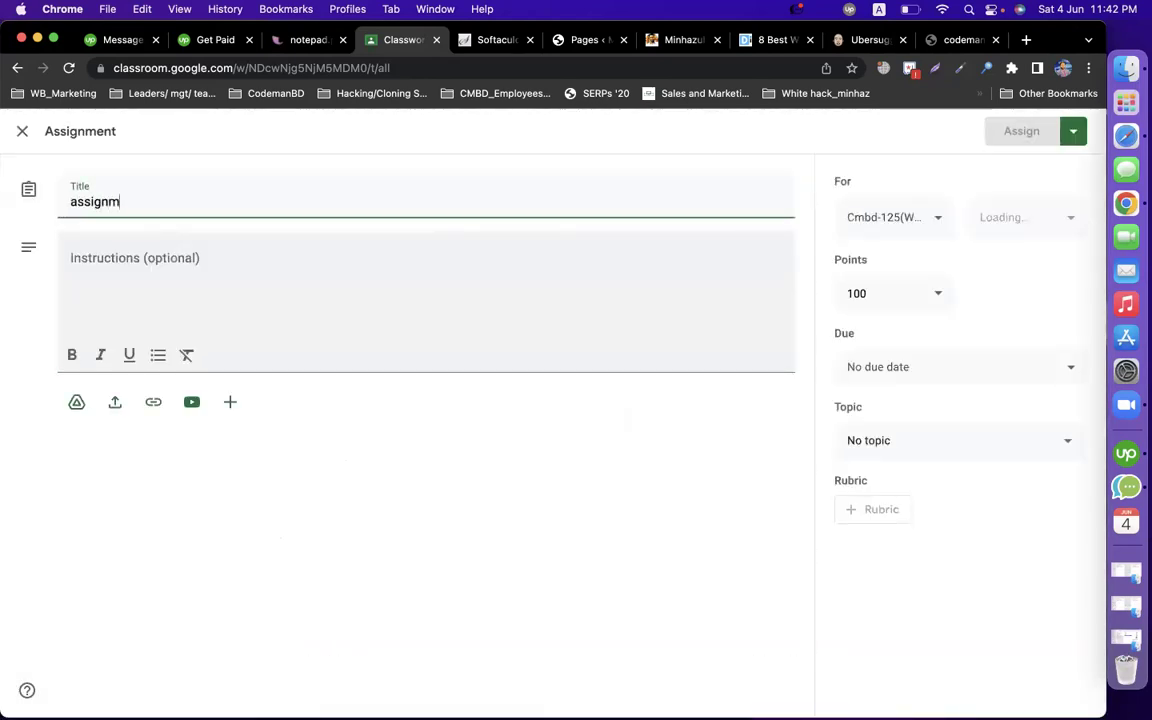
pyautogui.write('ent - seo')
# Step: Enter "complete seo for your personal website (all pages, blogs)" as the assignment's instructions
pyautogui.click(308, 308)
pyautogui.write('comp')
pyautogui.write('lete seo f')
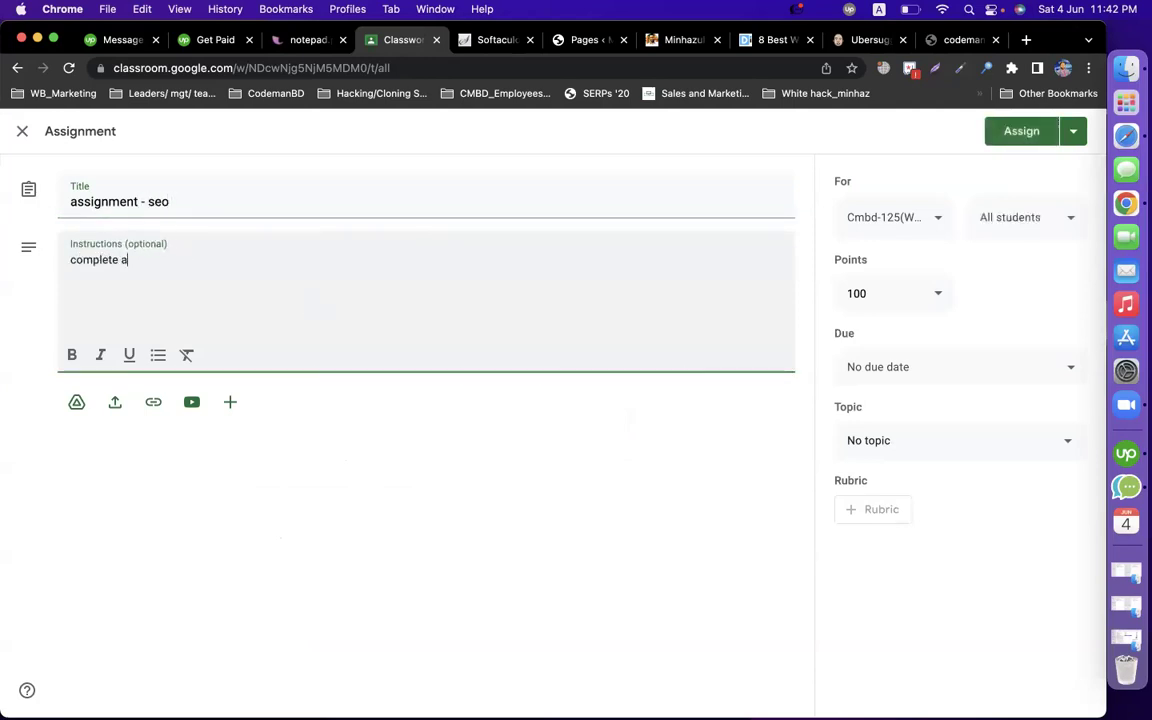
pyautogui.write('or your personal w')
pyautogui.press('BackSpace')
pyautogui.write('ersonal ')
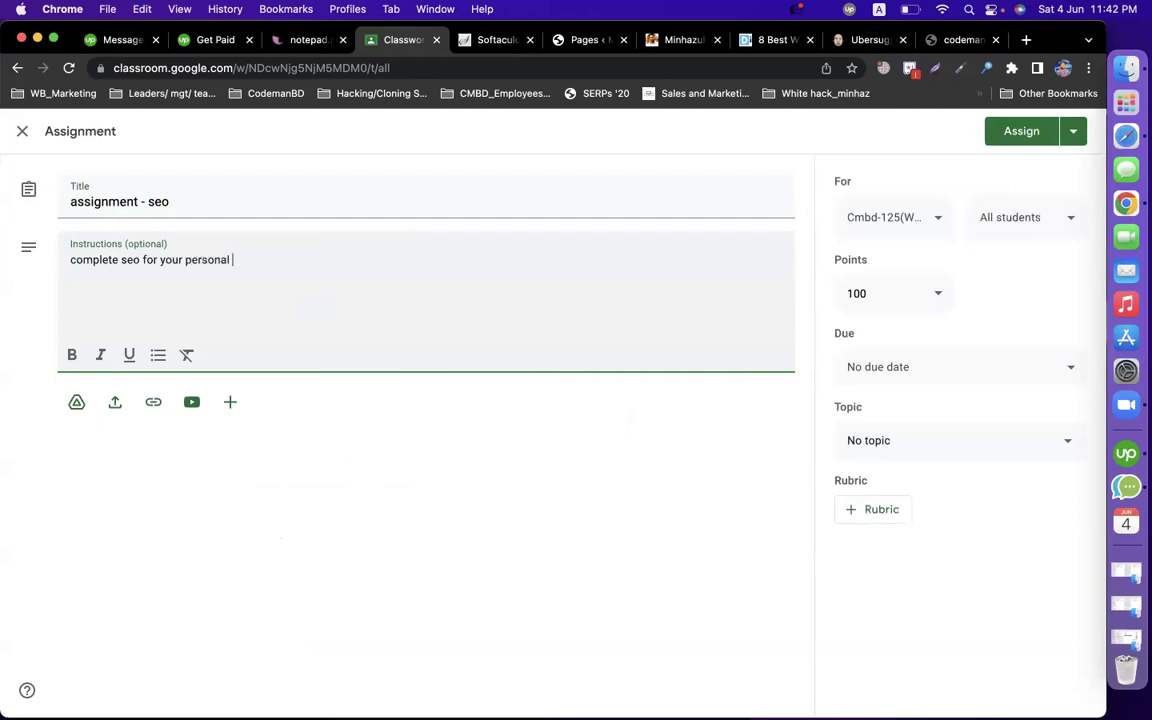
pyautogui.write('website (all pages')
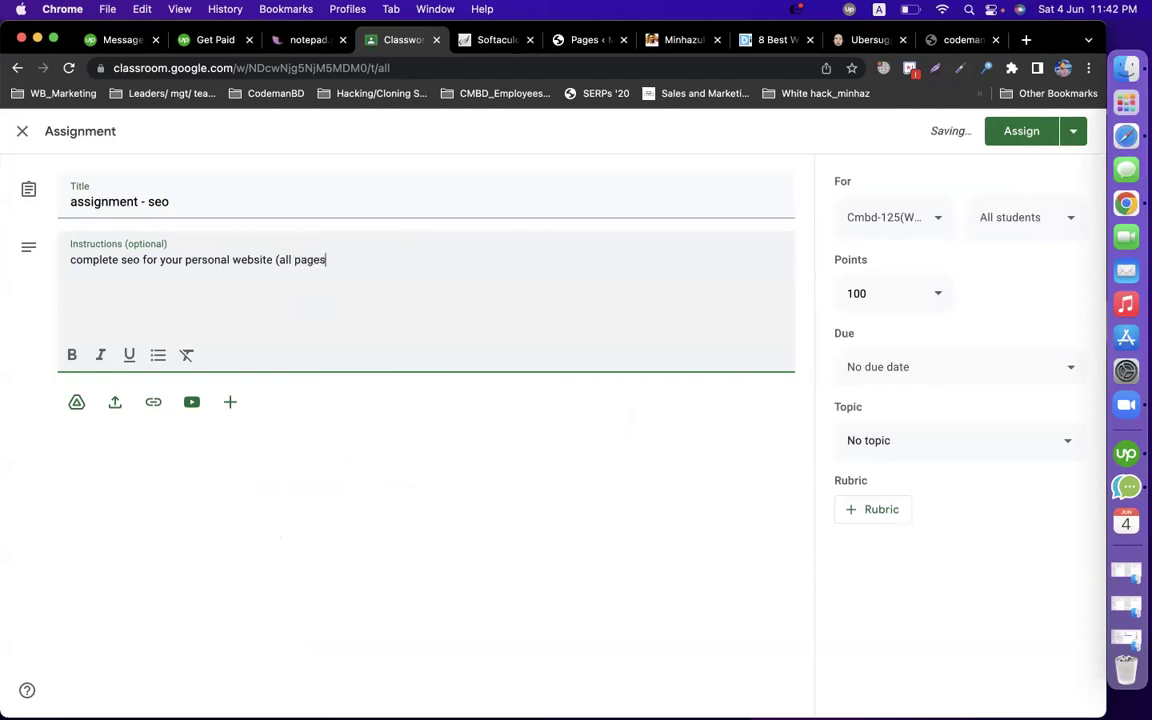
pyautogui.write(', blogs)')
# Step: Add a second instruction line reading "snap of rank math for all pages/ post"
pyautogui.press('Return')
pyautogui.write('submit the website')
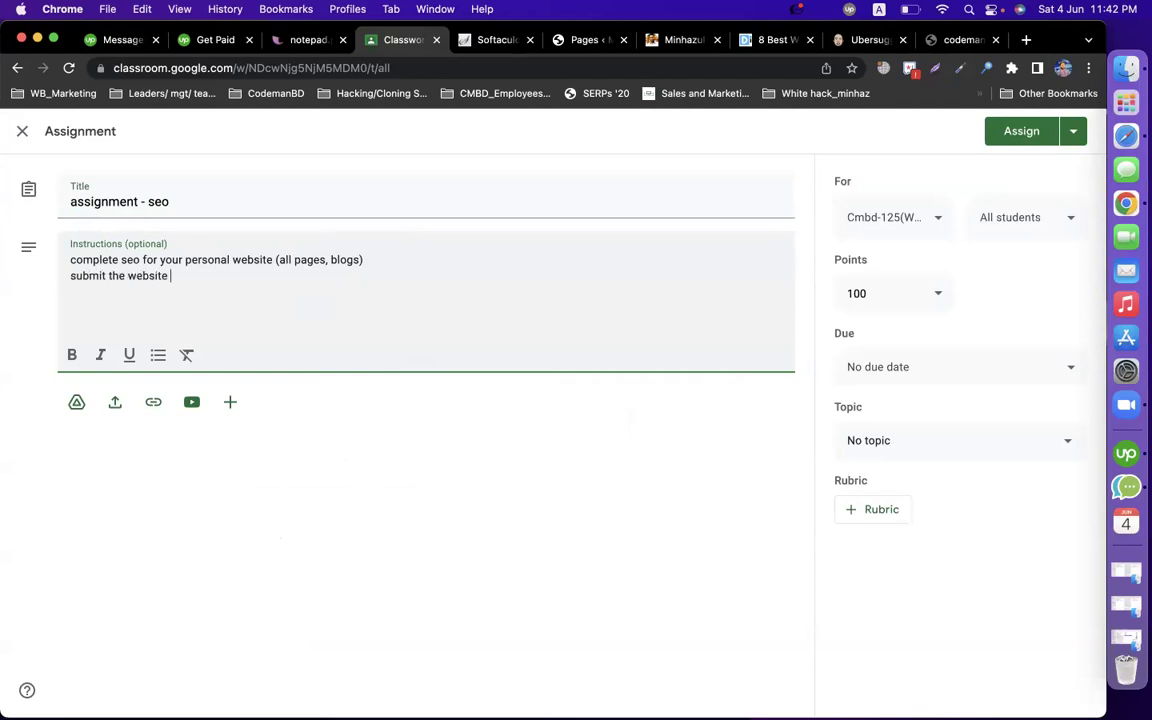
pyautogui.press('super+shift+Left')
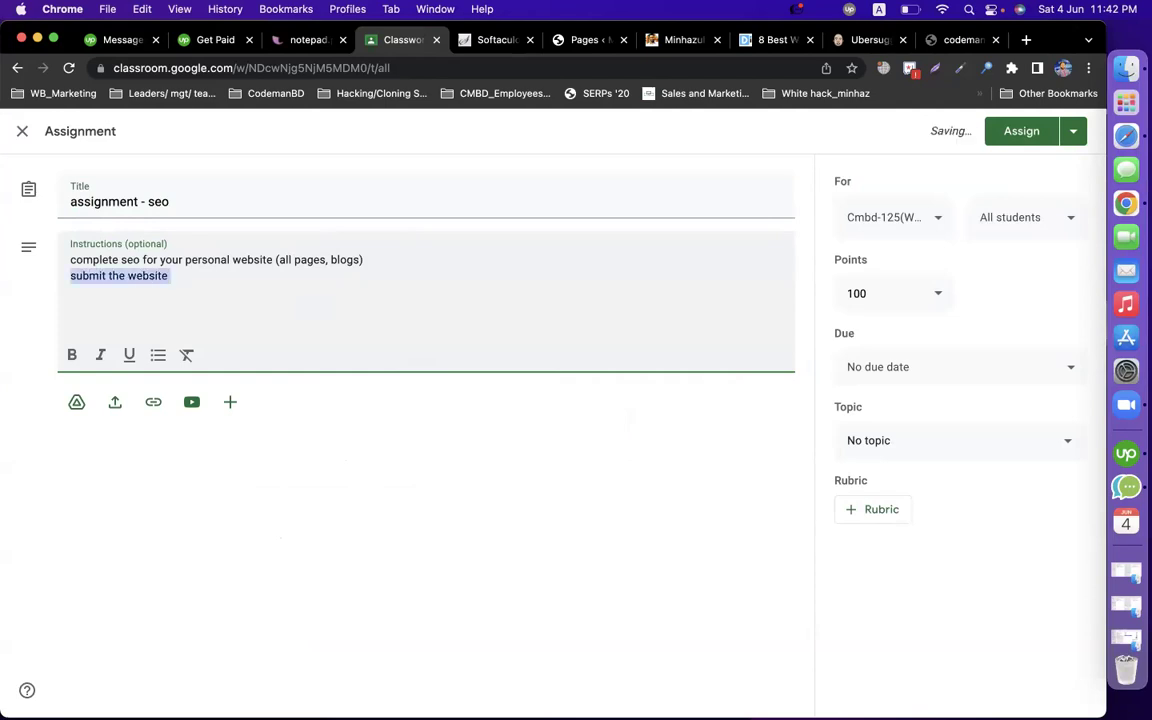
pyautogui.write('snap')
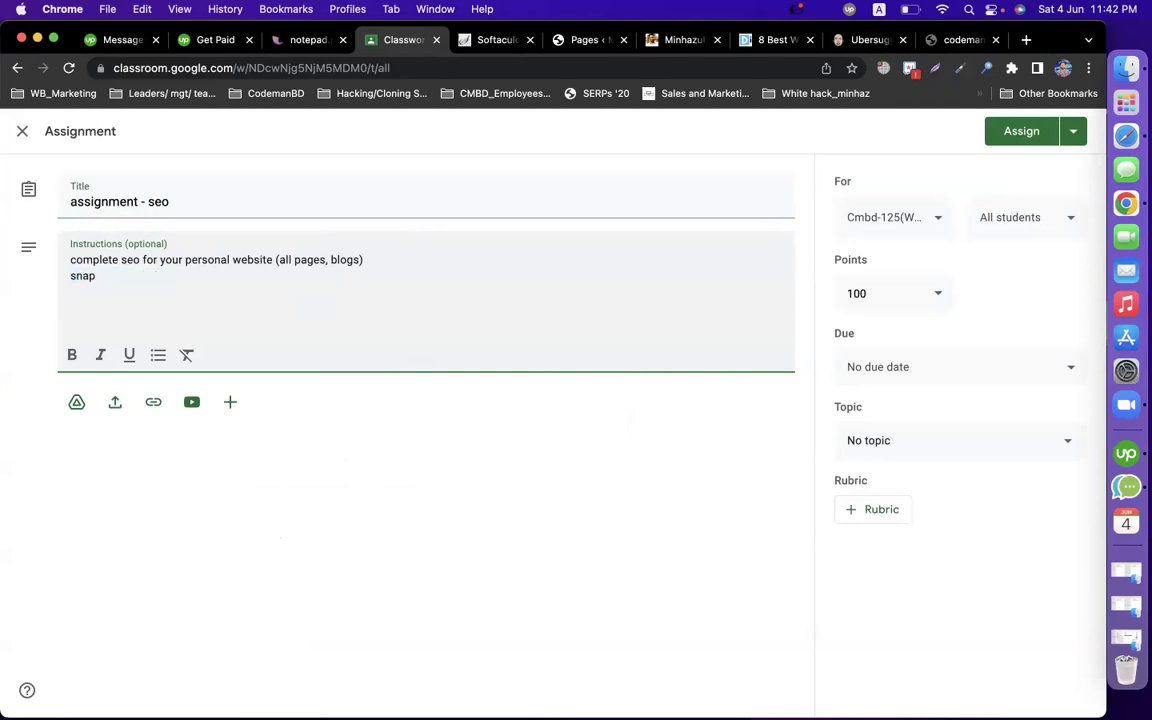
pyautogui.write(' of rank math for all pages/ post')
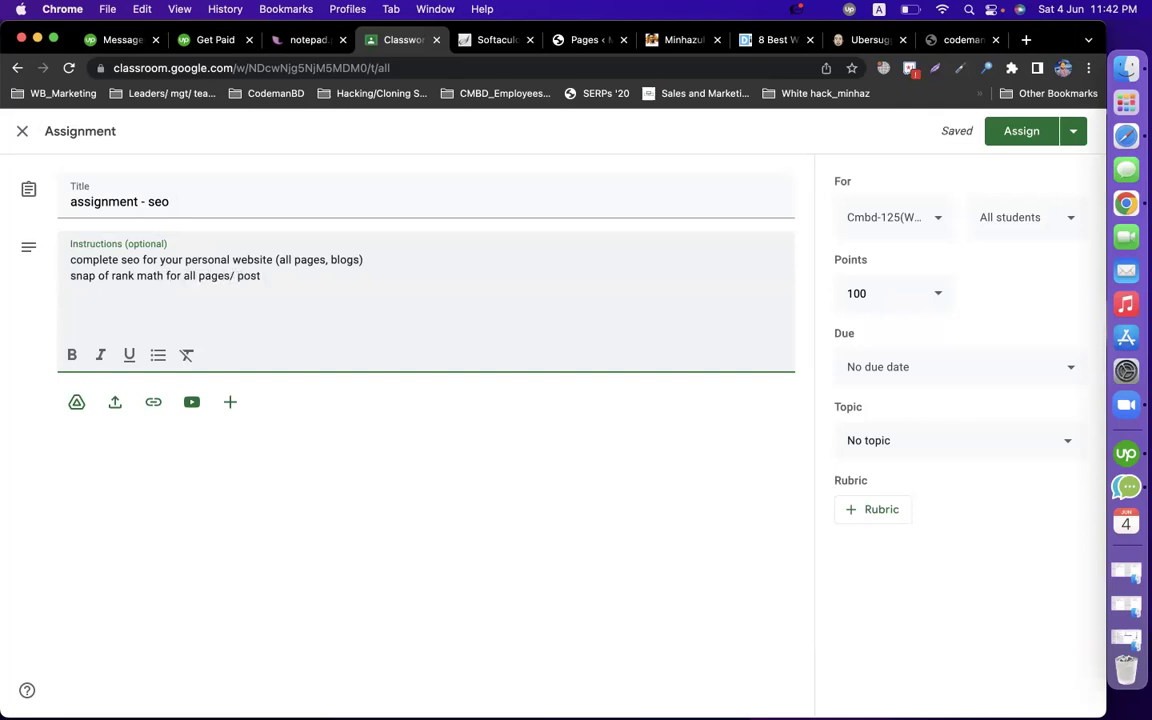
# Step: Open the "How to promote fiverr gigs 2022" post for editing in WordPress and examine its Rank Math focus keyword and SEO checks
pyautogui.click(598, 38)
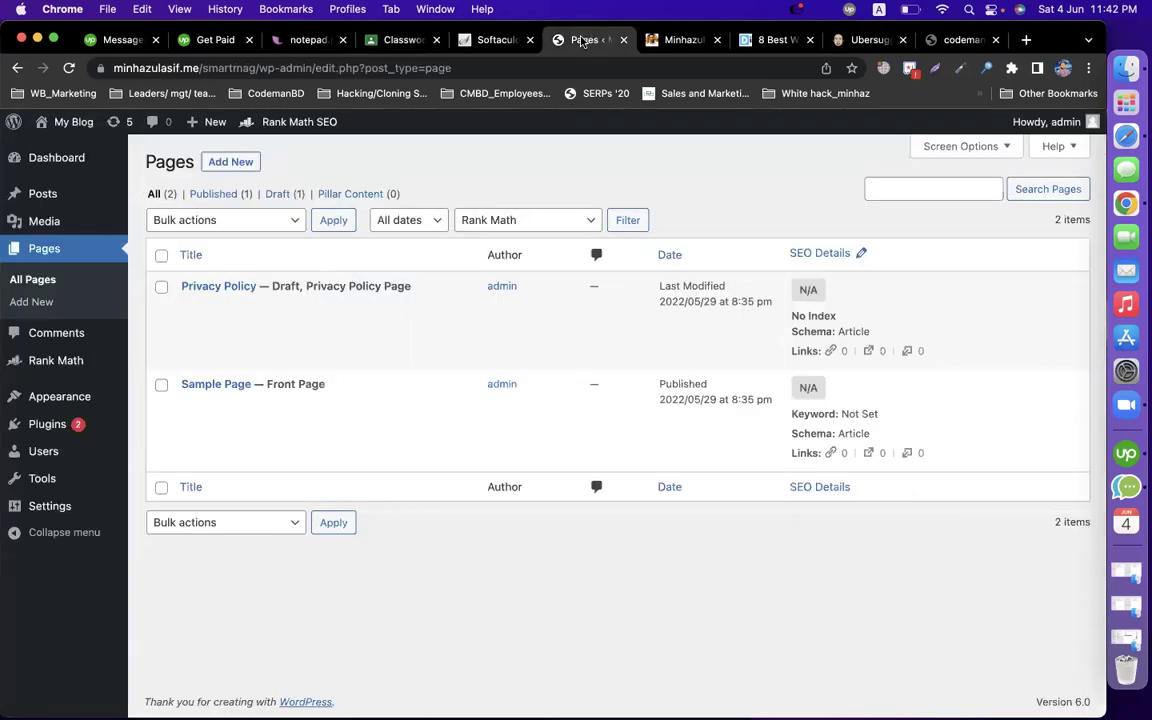
pyautogui.moveTo(60, 196)
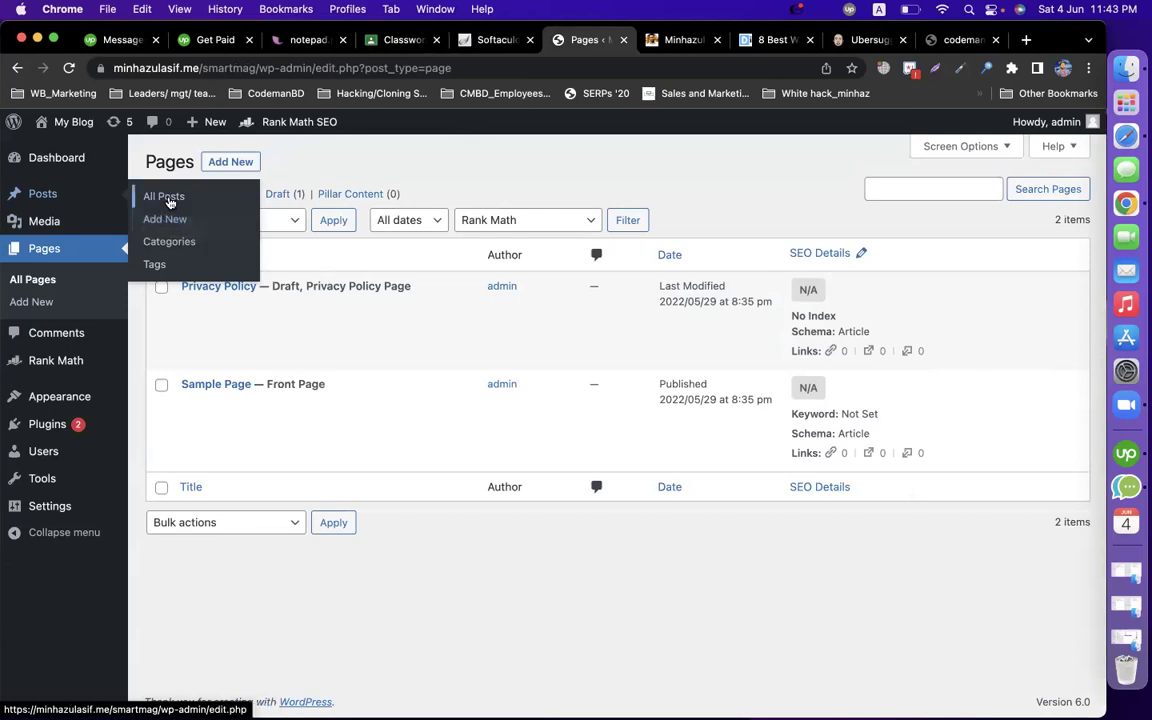
pyautogui.click(169, 199)
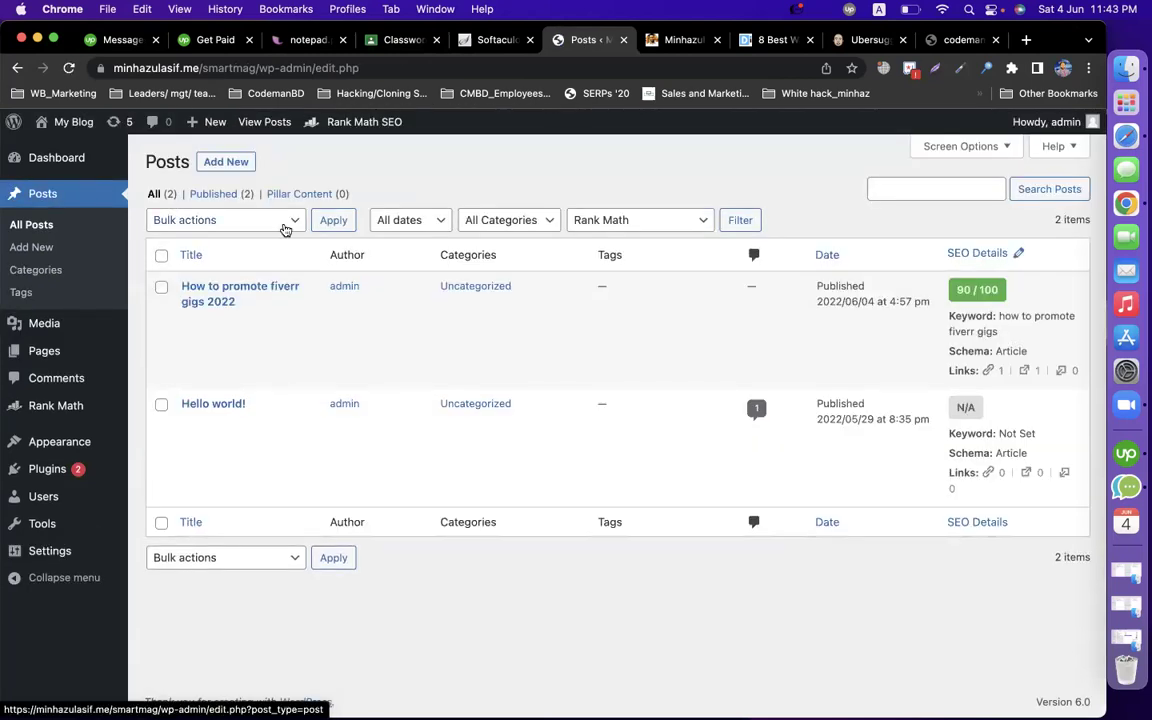
pyautogui.moveTo(196, 326)
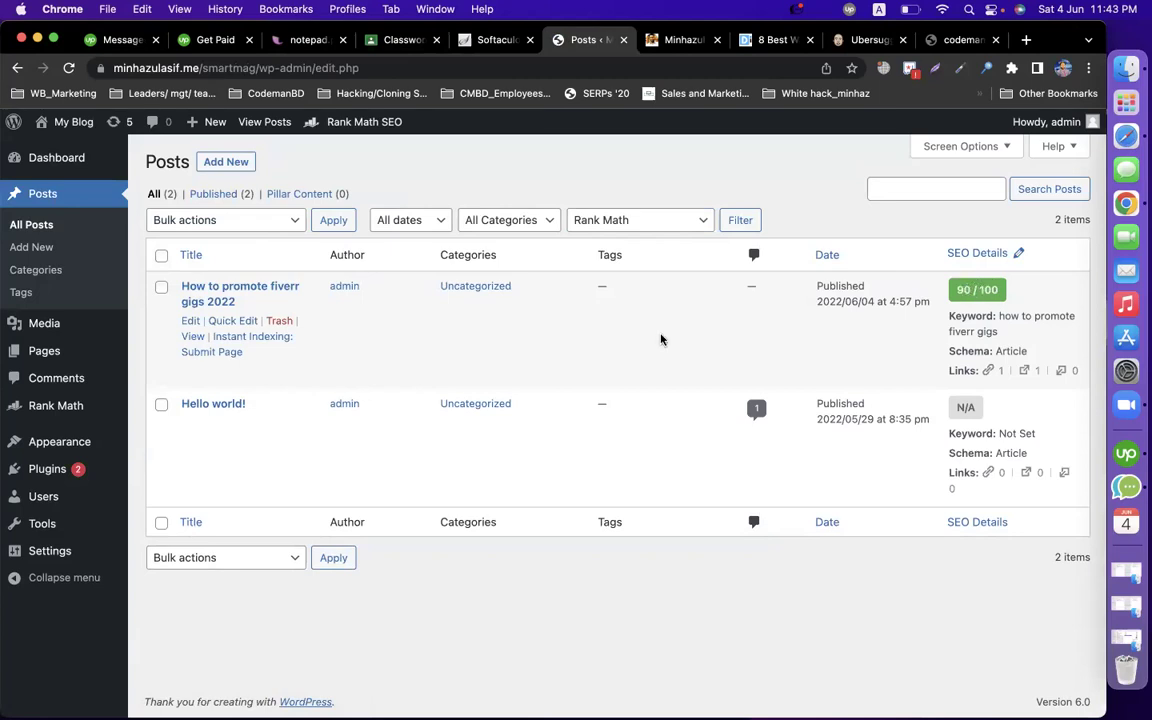
pyautogui.click(191, 325)
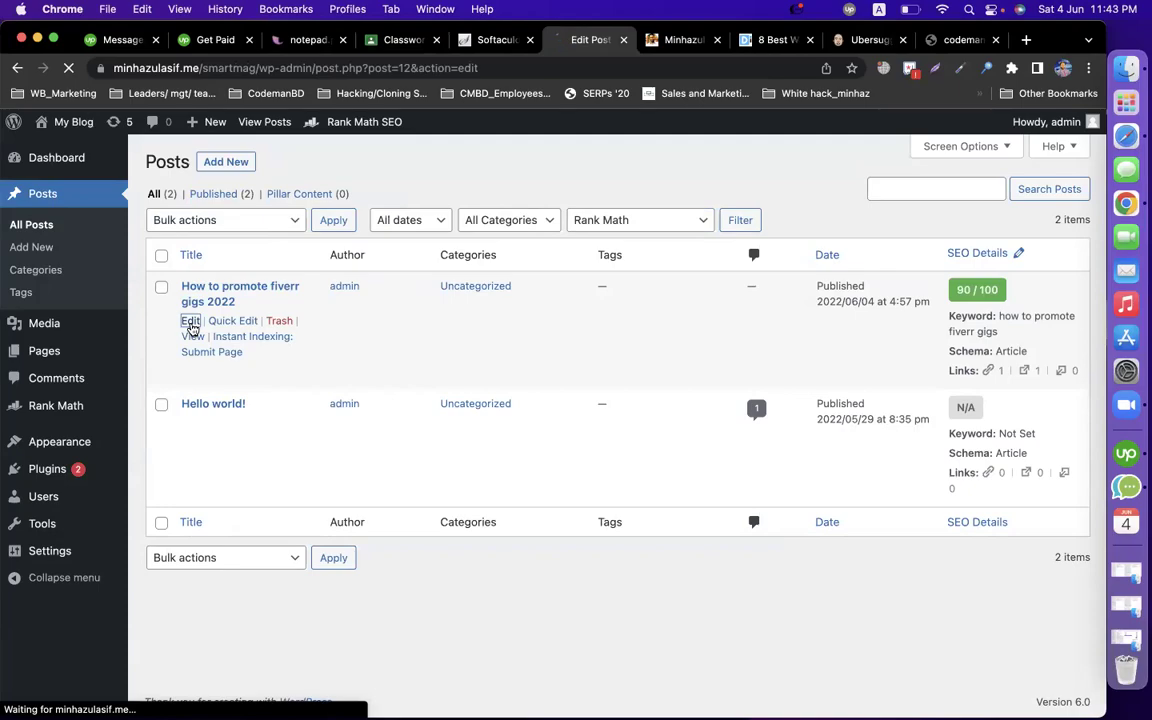
pyautogui.scroll(-15, 831, 458)
pyautogui.scroll(-20, 833, 458)
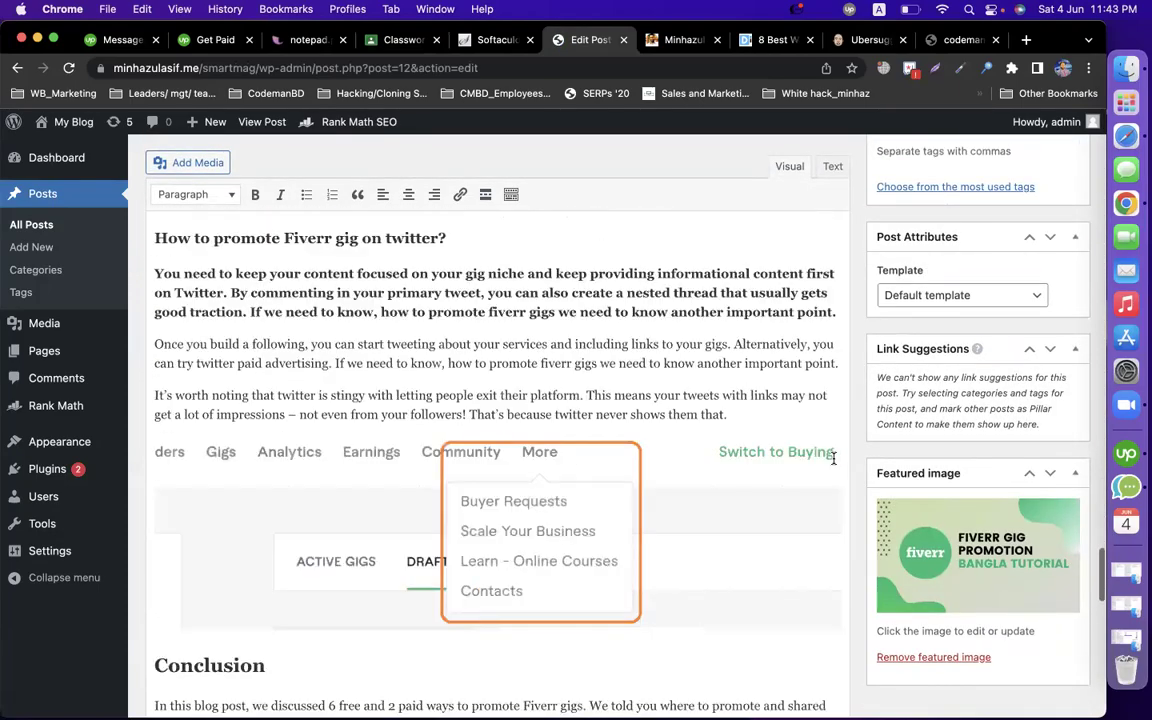
pyautogui.scroll(-15, 833, 458)
pyautogui.scroll(6, 833, 460)
pyautogui.scroll(-2, 834, 463)
pyautogui.scroll(-2, 834, 463)
pyautogui.scroll(1, 833, 463)
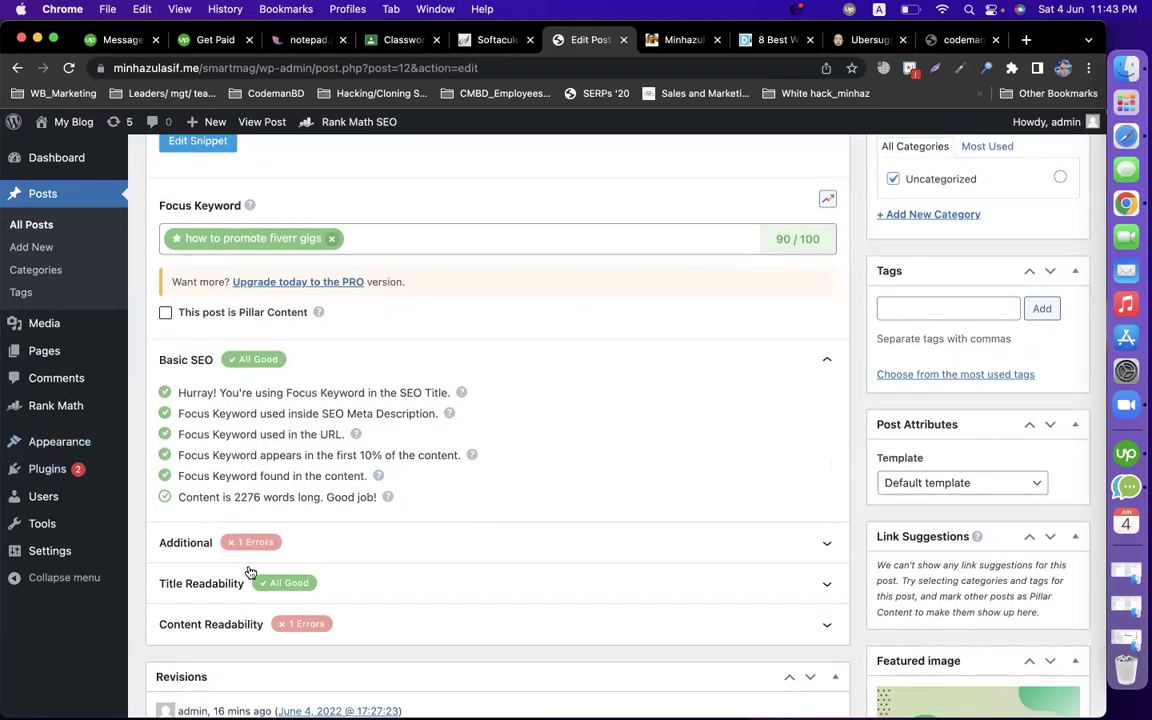
# Step: Return to the assignment and extend the second instruction line with "and upload the snaps in a docs"
pyautogui.click(397, 40)
pyautogui.write('and upkoad')
pyautogui.press('BackSpace')
pyautogui.press('BackSpace')
pyautogui.press('BackSpace')
pyautogui.press('BackSpace')
pyautogui.press('BackSpace')
pyautogui.write('load the snaps in a docs')
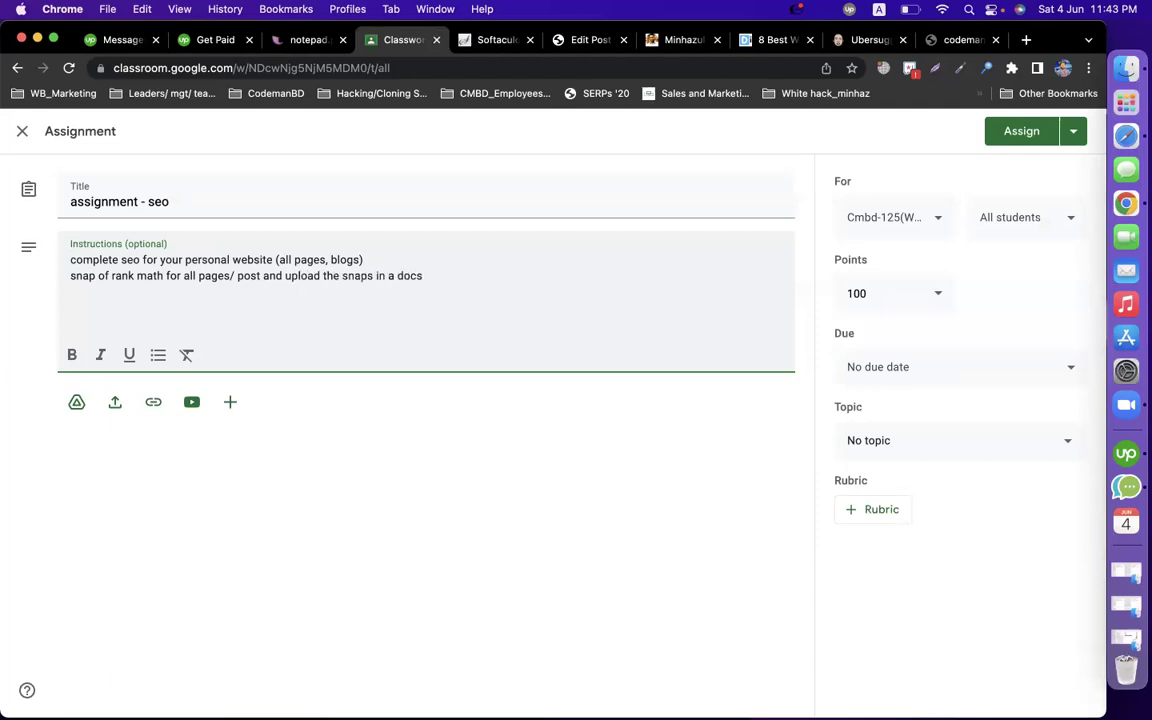
# Step: File the assignment under the topic "epi-22(WordPress SEO - Part-01)" and assign it to all students
pyautogui.click(930, 442)
pyautogui.scroll(-5, 980, 560)
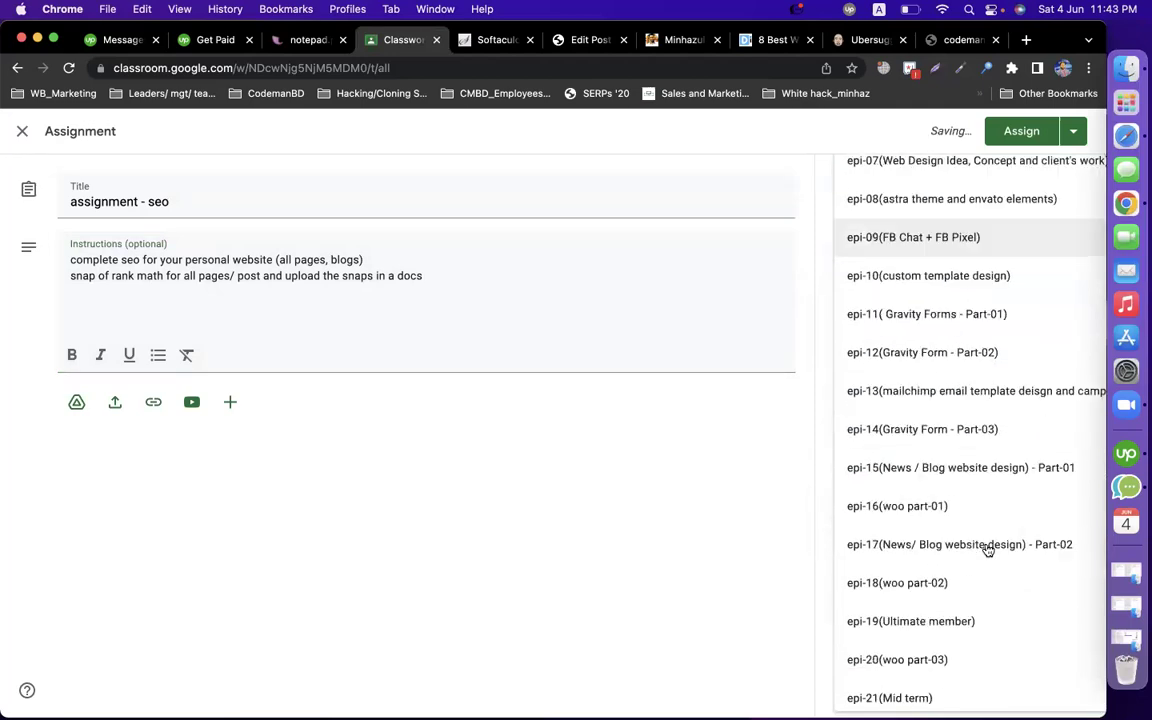
pyautogui.click(970, 686)
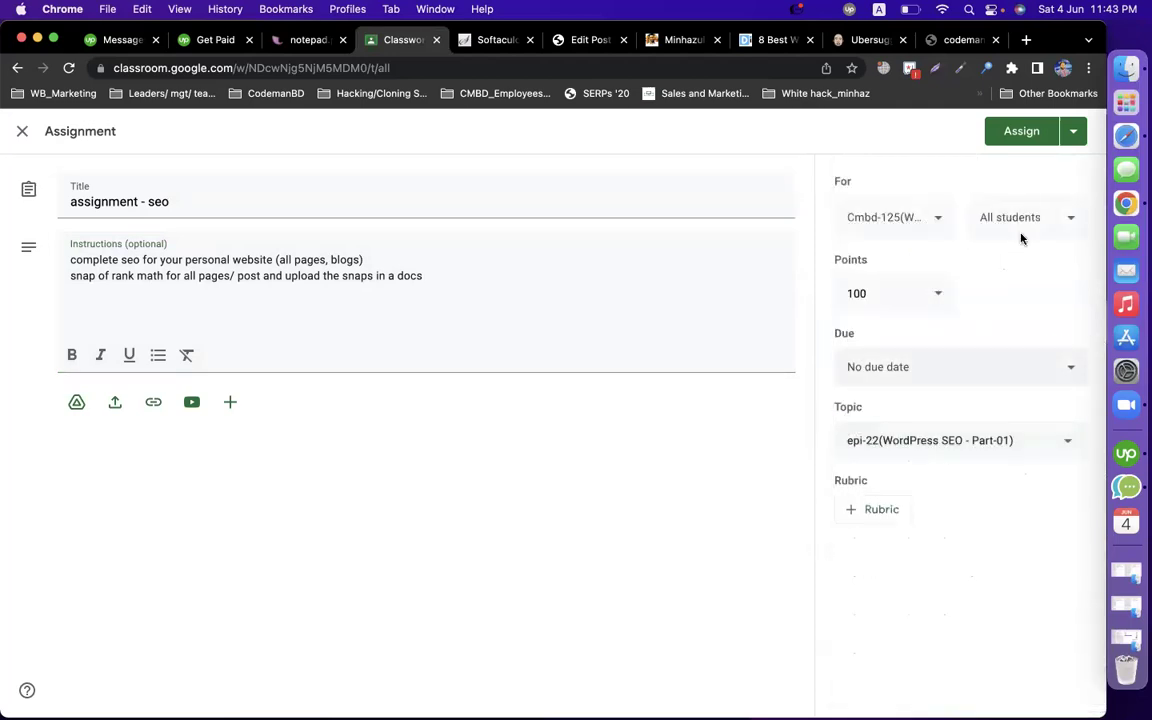
pyautogui.click(1022, 131)
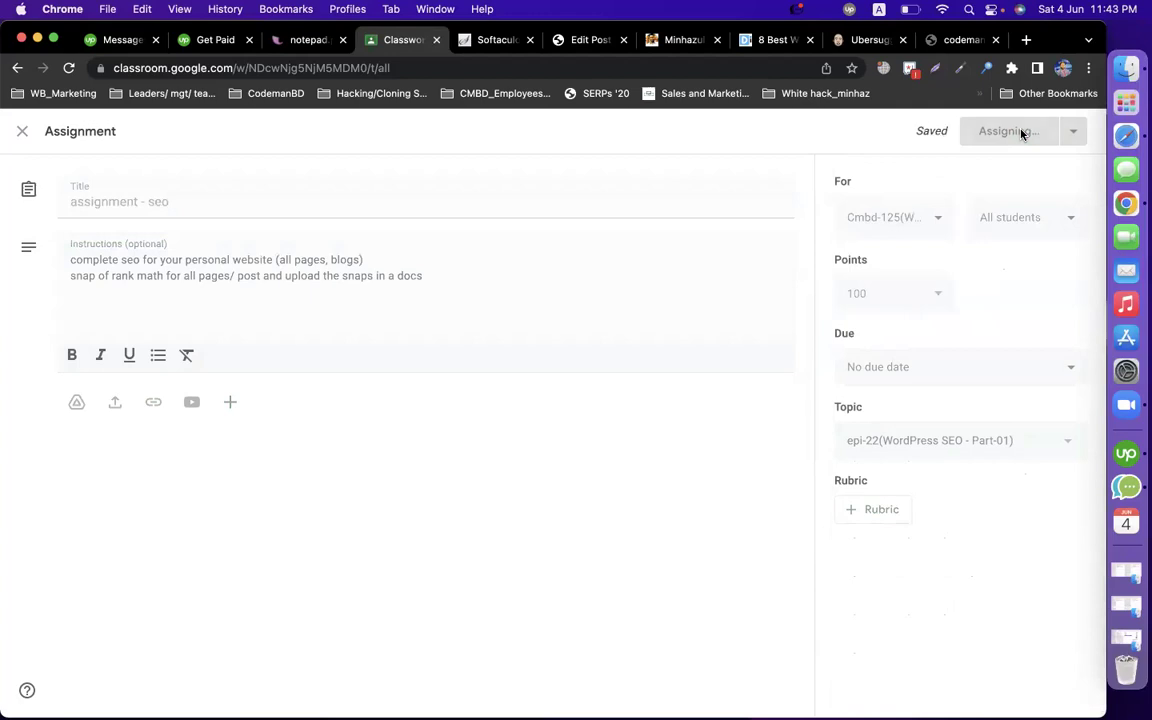